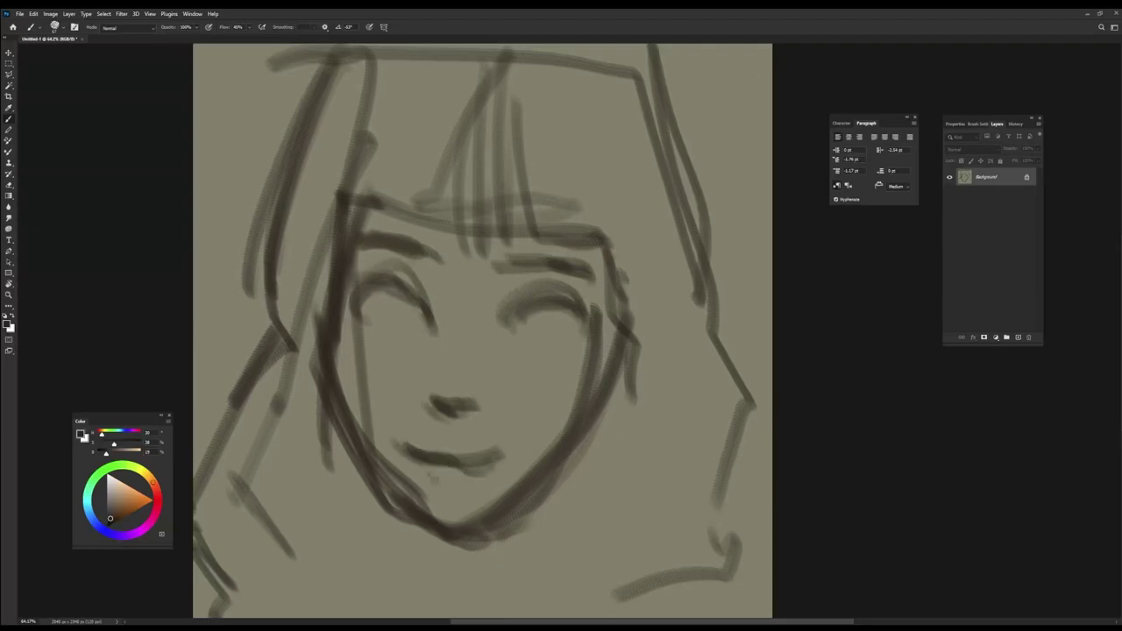
Step: Block in the hair with dark brown and fill the face with a flat orange skin tone over the sketch
mouse_move(386, 201)
mouse_down()
mouse_move(355, 320)
mouse_move(429, 490)
mouse_move(514, 312)
mouse_move(438, 413)
mouse_move(338, 266)
mouse_move(404, 112)
mouse_move(285, 390)
mouse_move(296, 350)
mouse_move(330, 538)
mouse_move(639, 464)
mouse_move(585, 105)
mouse_move(563, 556)
mouse_up()
alt+click(329, 355)
alt+click(371, 240)
mouse_move(371, 240)
mouse_down()
mouse_move(355, 269)
mouse_move(376, 389)
mouse_move(345, 381)
mouse_move(458, 518)
mouse_up()
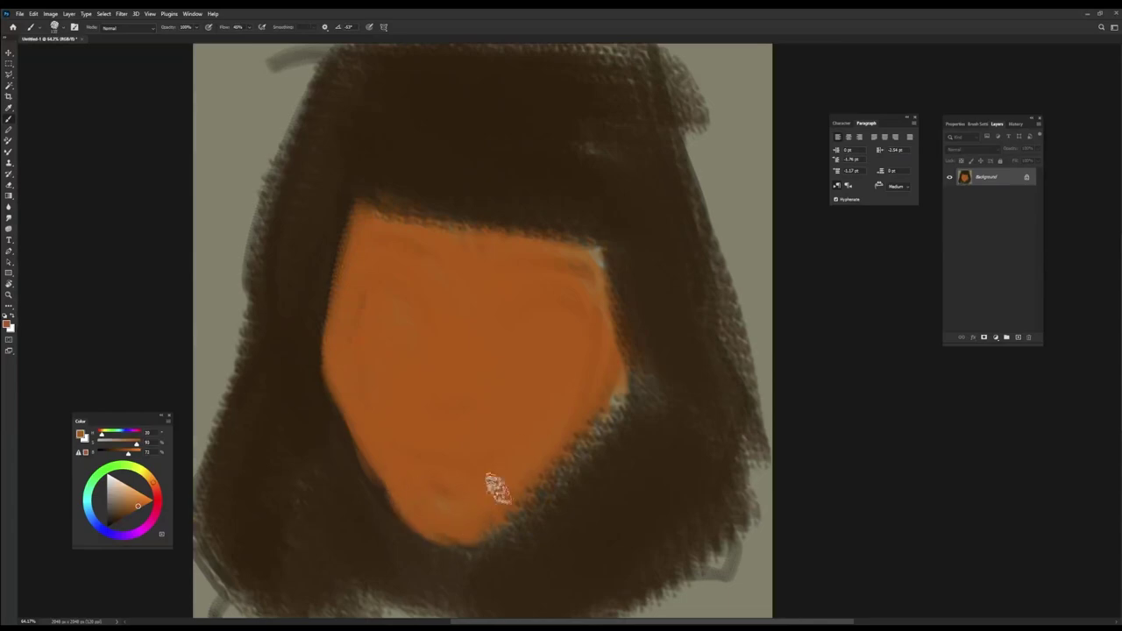
Step: Even out the fringe's lower edge on the forehead and paint two skin-coloured gaps between the bangs
alt+click(406, 213)
drag(406, 213, 419, 255)
alt+click(419, 255)
drag(464, 223, 464, 140)
drag(495, 224, 524, 132)
alt+click(538, 205)
Step: Shade both eye sockets with a darker brownish orange
mouse_move(368, 328)
mouse_down()
mouse_move(402, 285)
mouse_move(410, 323)
mouse_up()
alt+click(483, 327)
mouse_move(575, 321)
mouse_down()
mouse_move(554, 353)
mouse_move(478, 334)
mouse_move(584, 350)
mouse_up()
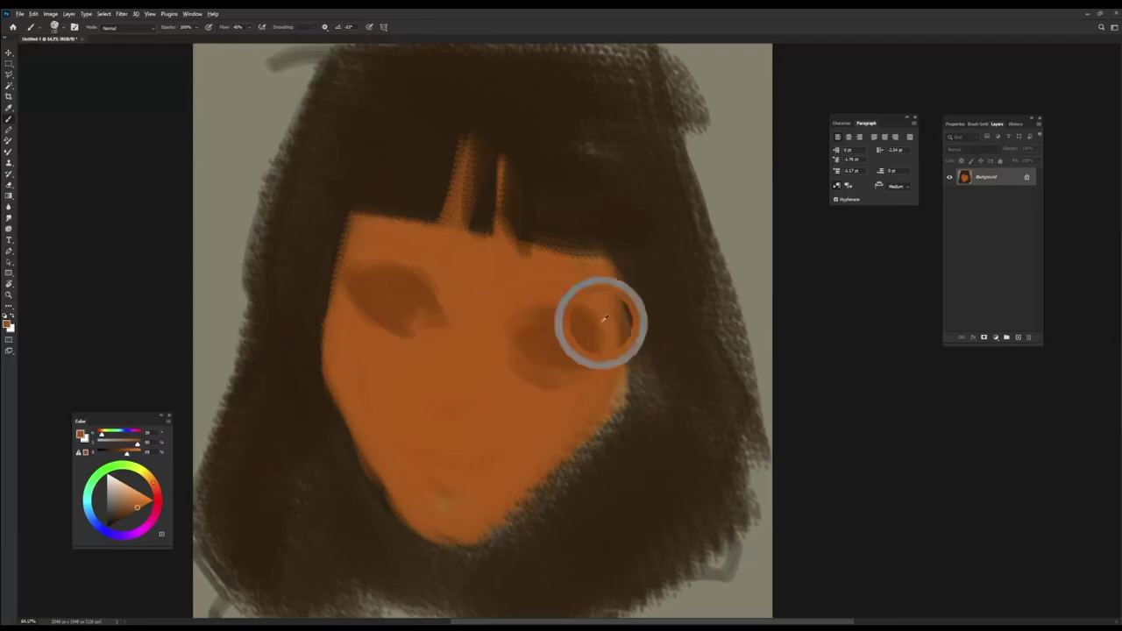
drag(506, 323, 571, 308)
Step: Block in the underside of the nose and the mouth with a darker skin shadow
mouse_move(448, 399)
mouse_down()
mouse_move(458, 426)
mouse_move(443, 391)
mouse_move(468, 368)
mouse_up()
alt+click(489, 410)
drag(458, 483, 496, 487)
alt+click(418, 464)
mouse_move(441, 416)
mouse_down()
mouse_move(424, 418)
mouse_move(477, 395)
mouse_up()
Step: Soften the shadows beneath the eyes and paint two dark brown eyebrows below the fringe
alt+click(350, 290)
drag(355, 340, 433, 355)
alt+click(553, 369)
alt+click(454, 235)
mouse_move(351, 226)
mouse_down()
mouse_move(463, 279)
mouse_move(621, 293)
mouse_up()
drag(541, 252, 620, 254)
Step: Paint dark curved upper-lid lines over both eyes and blend them into the sockets
alt+click(438, 335)
alt+click(595, 377)
mouse_move(599, 308)
mouse_down()
mouse_move(545, 328)
mouse_move(596, 332)
mouse_up()
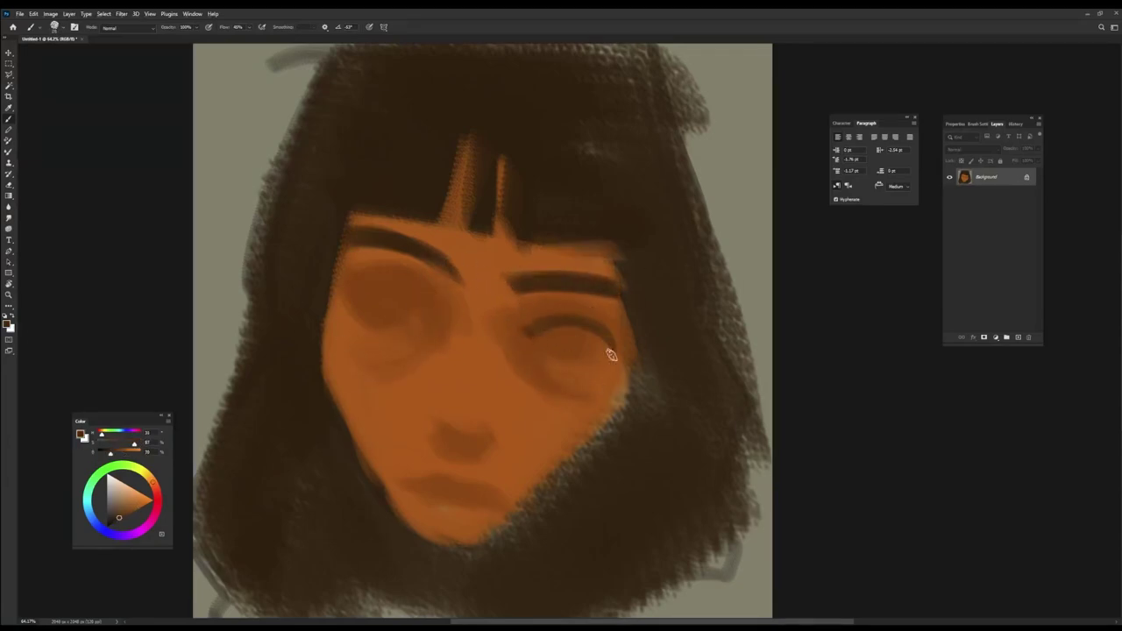
mouse_move(356, 294)
mouse_down()
mouse_move(430, 314)
mouse_move(425, 323)
mouse_move(433, 285)
mouse_move(368, 290)
mouse_move(364, 277)
mouse_move(430, 288)
mouse_move(362, 289)
mouse_up()
alt+click(368, 290)
drag(530, 333, 611, 344)
alt+click(526, 311)
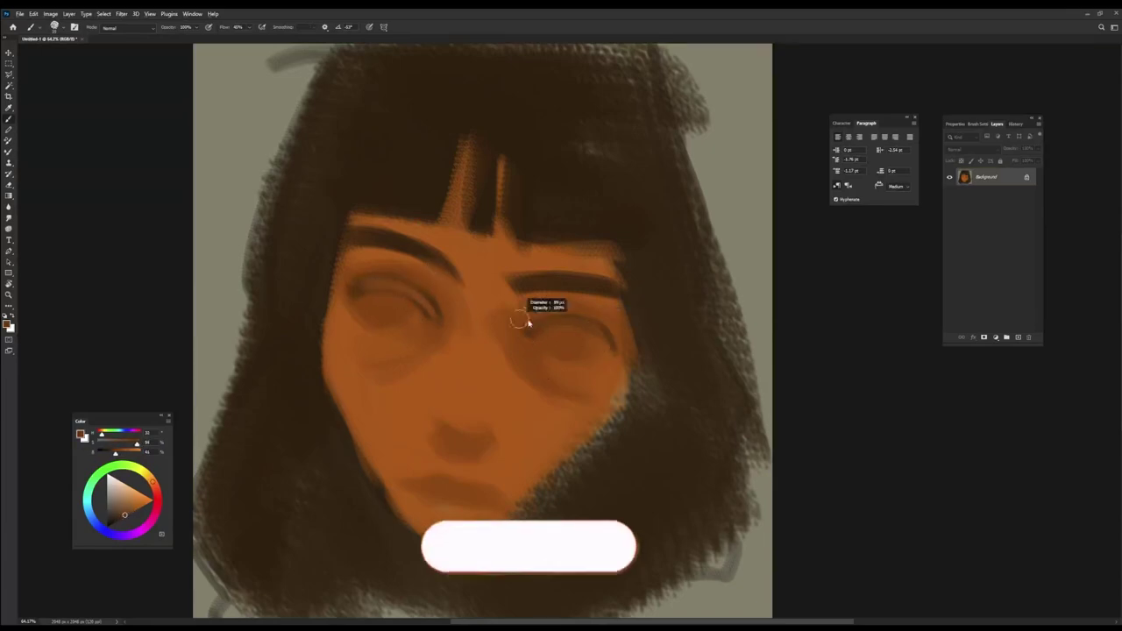
Step: Clean up the skin around the eyebrows and lighten the nose bridge from between the brows to the tip
drag(368, 225, 347, 244)
alt+click(613, 253)
alt+click(476, 263)
drag(473, 337, 474, 261)
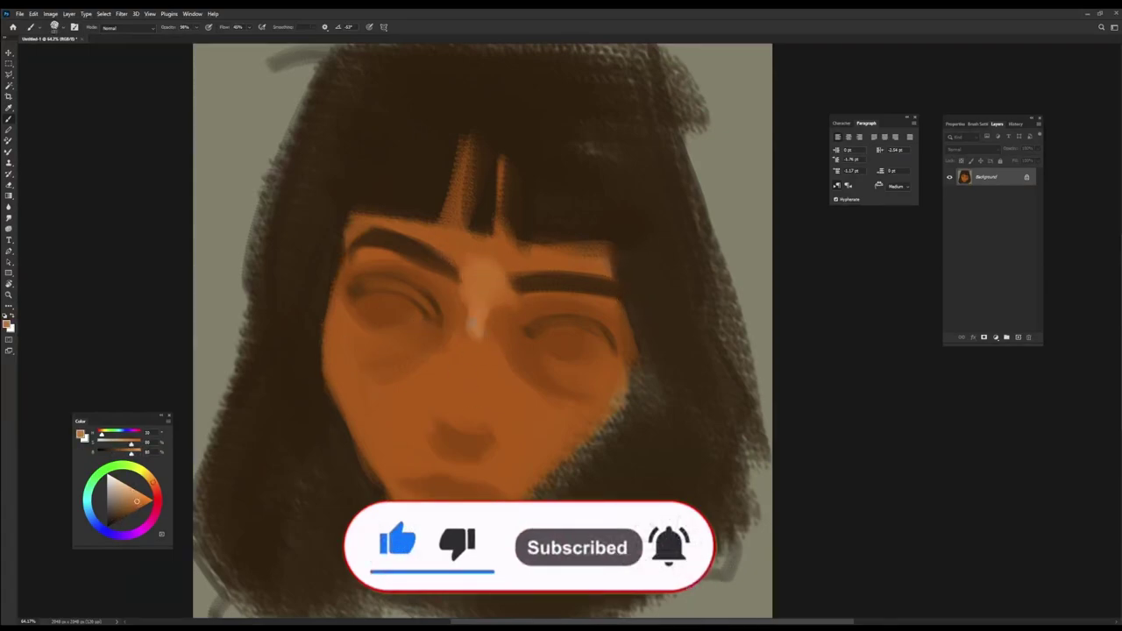
drag(460, 425, 464, 390)
drag(474, 307, 467, 374)
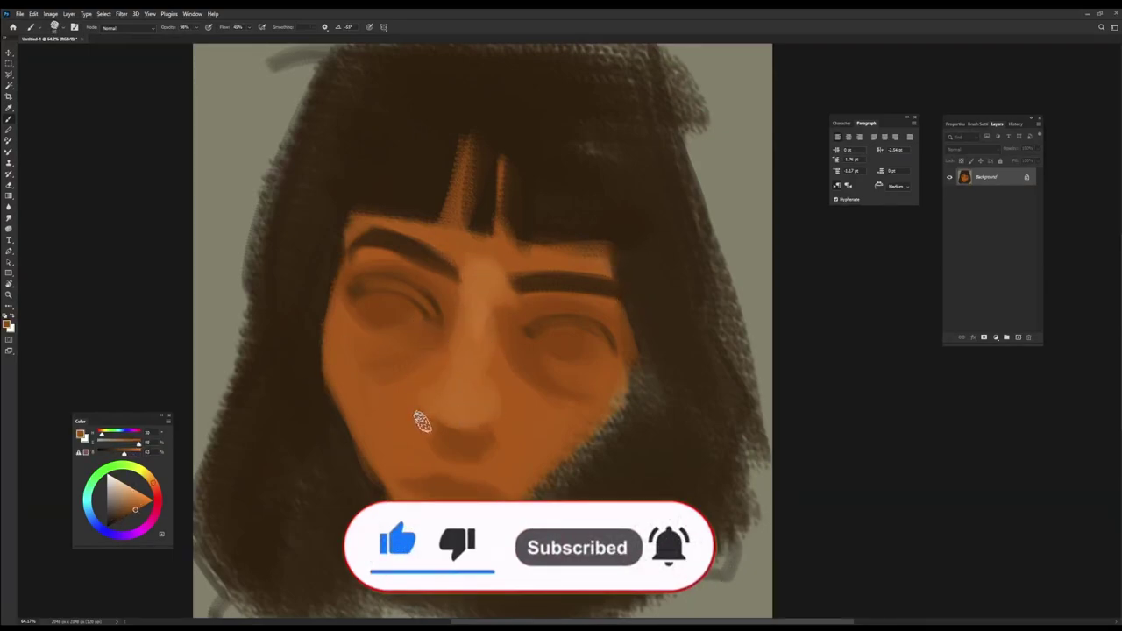
Step: Define the nose base and philtrum, and reshape both sides of the face outline down to the chin
drag(412, 404, 496, 424)
alt+click(426, 469)
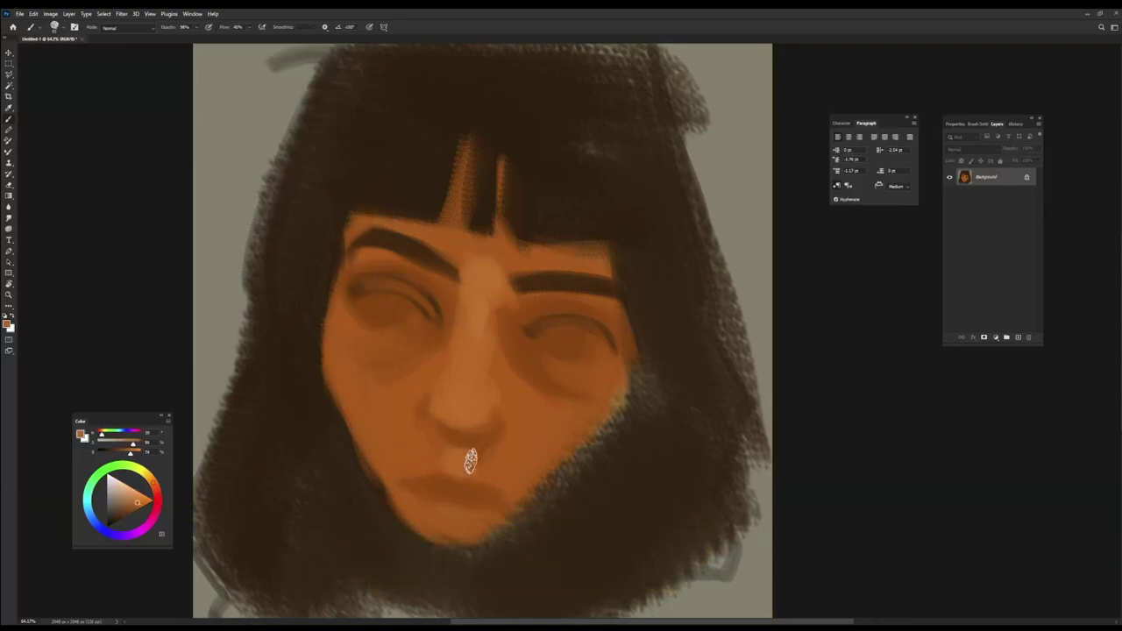
alt+click(346, 389)
mouse_move(341, 377)
mouse_down()
mouse_move(397, 503)
mouse_move(453, 513)
mouse_up()
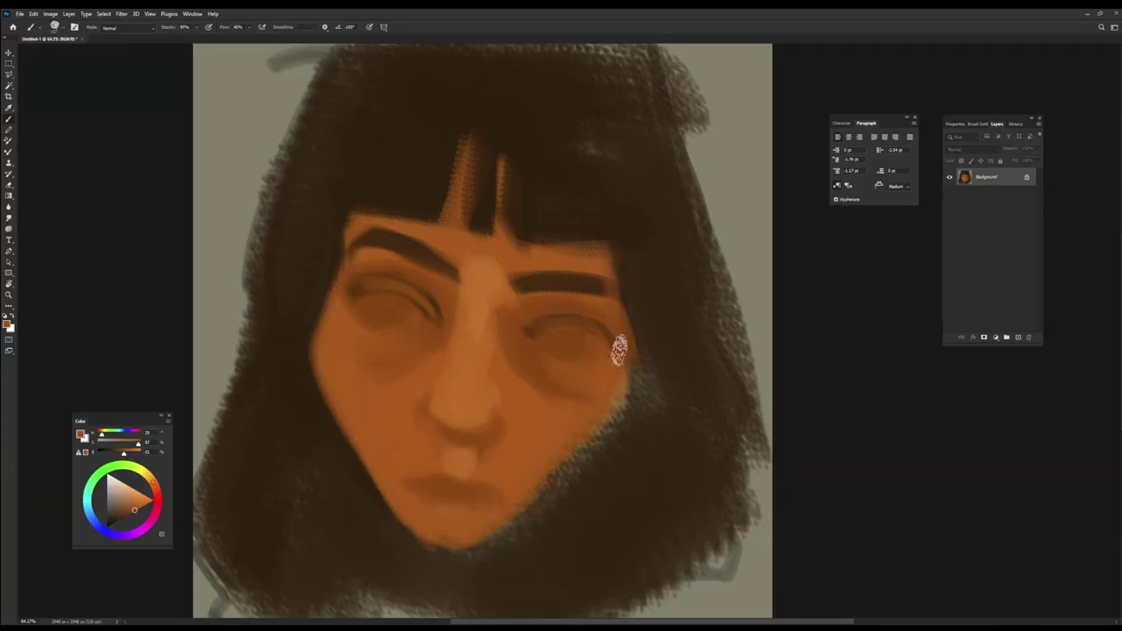
drag(604, 260, 624, 419)
alt+click(566, 476)
Step: Paint lighter skin tones onto the forehead, the fringe gaps, both cheeks and the area beside the mouth
mouse_move(451, 250)
mouse_down()
mouse_move(458, 176)
mouse_move(552, 250)
mouse_up()
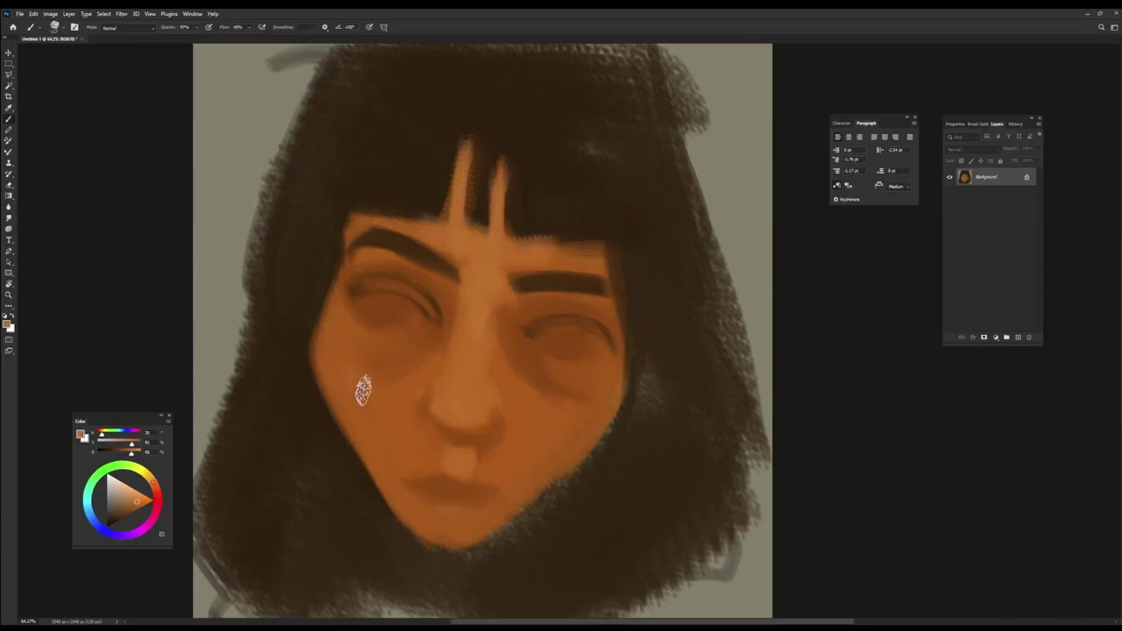
drag(340, 361, 386, 386)
drag(584, 401, 525, 438)
alt+click(494, 351)
drag(412, 360, 406, 438)
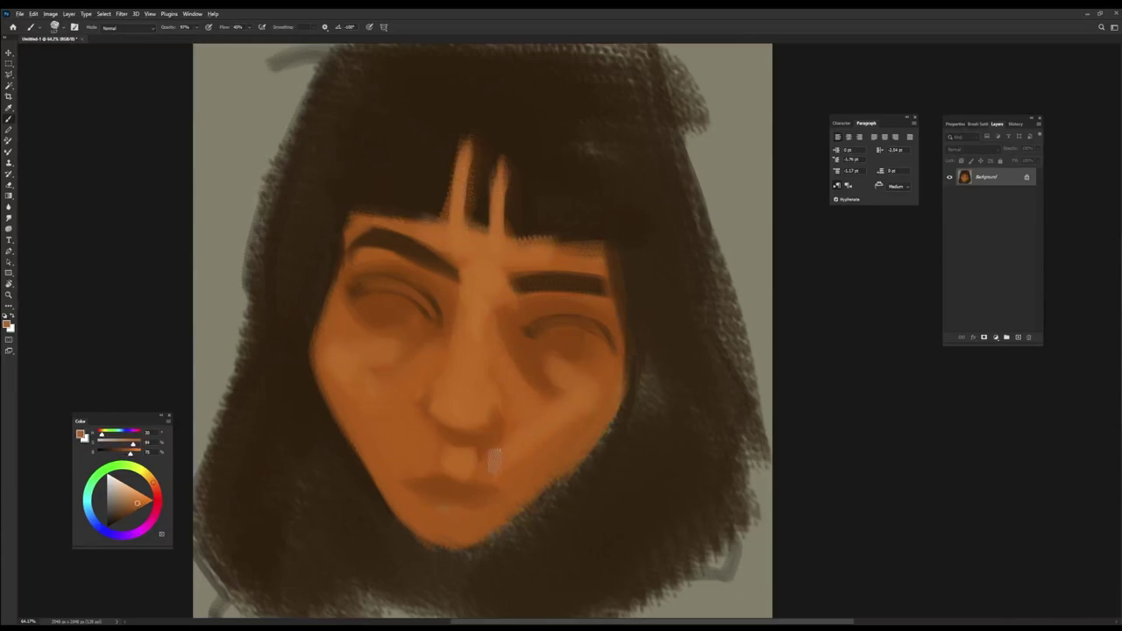
drag(492, 453, 561, 433)
Step: Soften the shading on the nose and add light skin tone to both upper eyelids
alt+click(435, 346)
alt+click(508, 350)
drag(438, 416, 471, 388)
alt+click(462, 332)
drag(376, 294, 409, 291)
drag(549, 340, 604, 343)
Step: Darken the lid lines and outline the lower eyelids of both eyes with lighter skin tone
alt+click(554, 276)
drag(363, 297, 408, 298)
drag(528, 332, 599, 354)
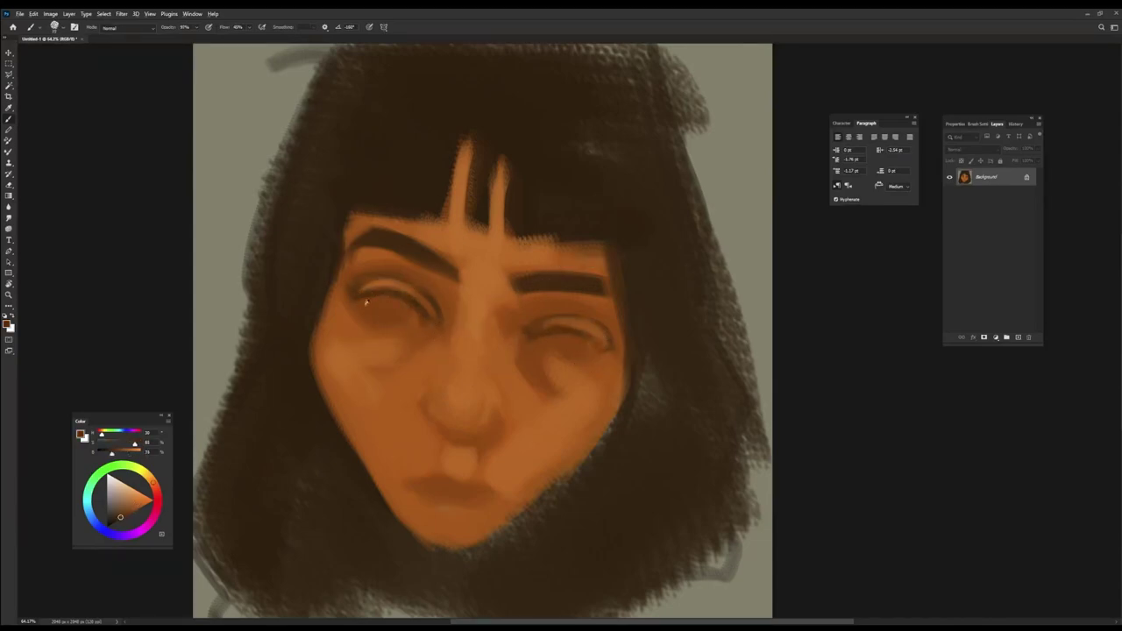
drag(363, 317, 442, 333)
drag(512, 329, 601, 363)
Step: Refine the inner brow area and darken the sides of the nostrils
alt+click(566, 345)
drag(450, 274, 452, 273)
alt+click(442, 348)
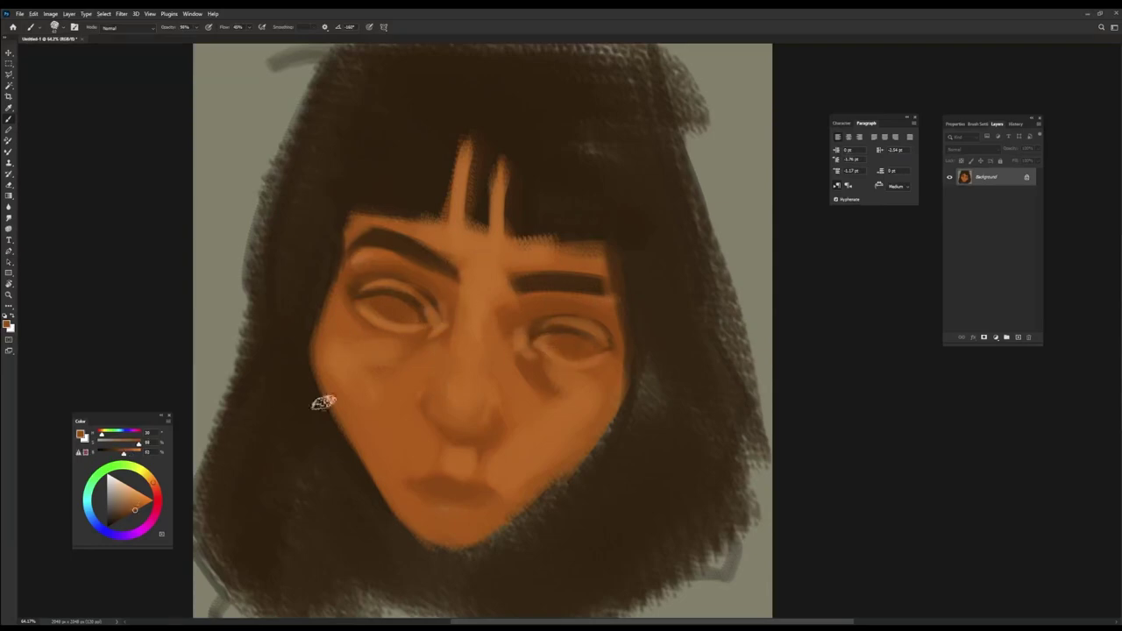
drag(493, 442, 481, 418)
alt+click(409, 395)
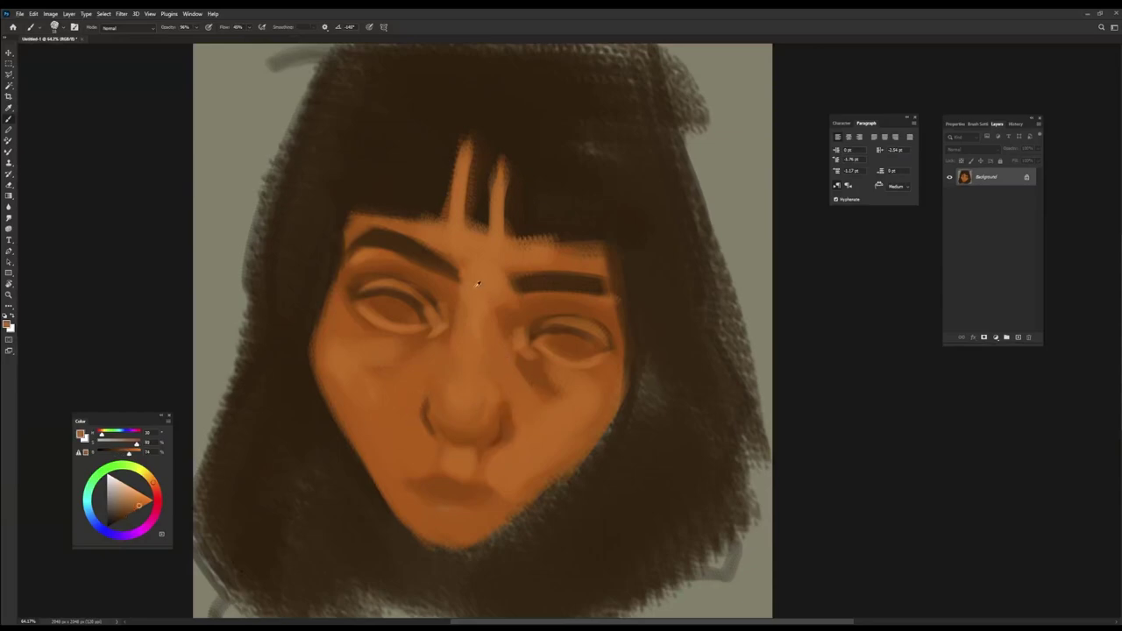
Step: Add a light highlight on the nose tip and bridge, and soften the skin beside the nose
click(461, 389)
alt+click(461, 389)
drag(457, 402, 463, 407)
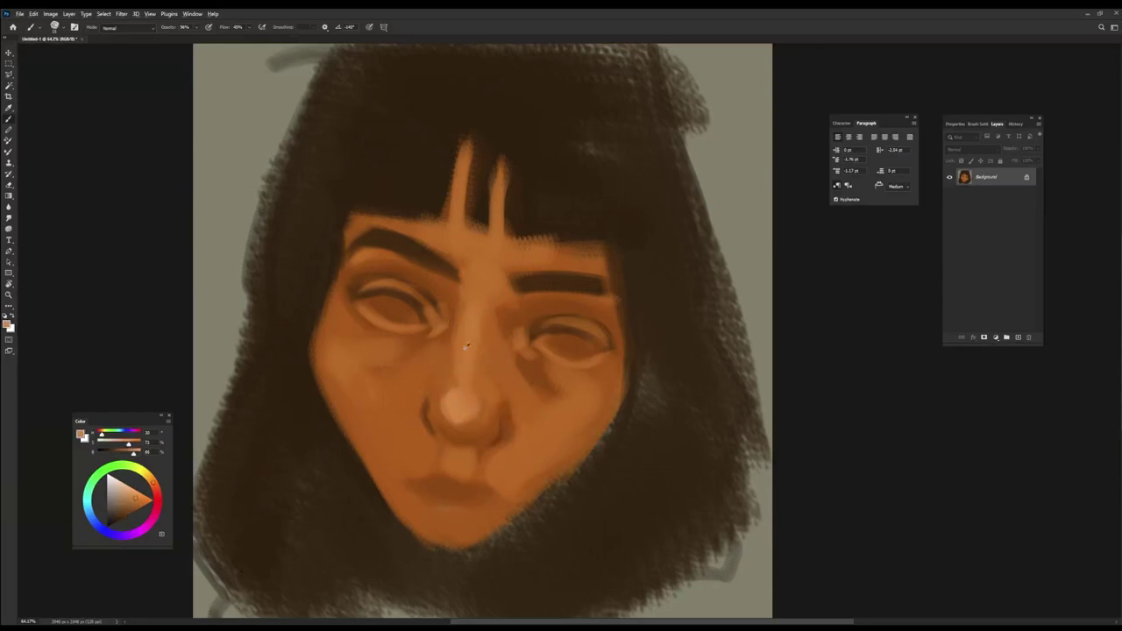
drag(488, 369, 506, 377)
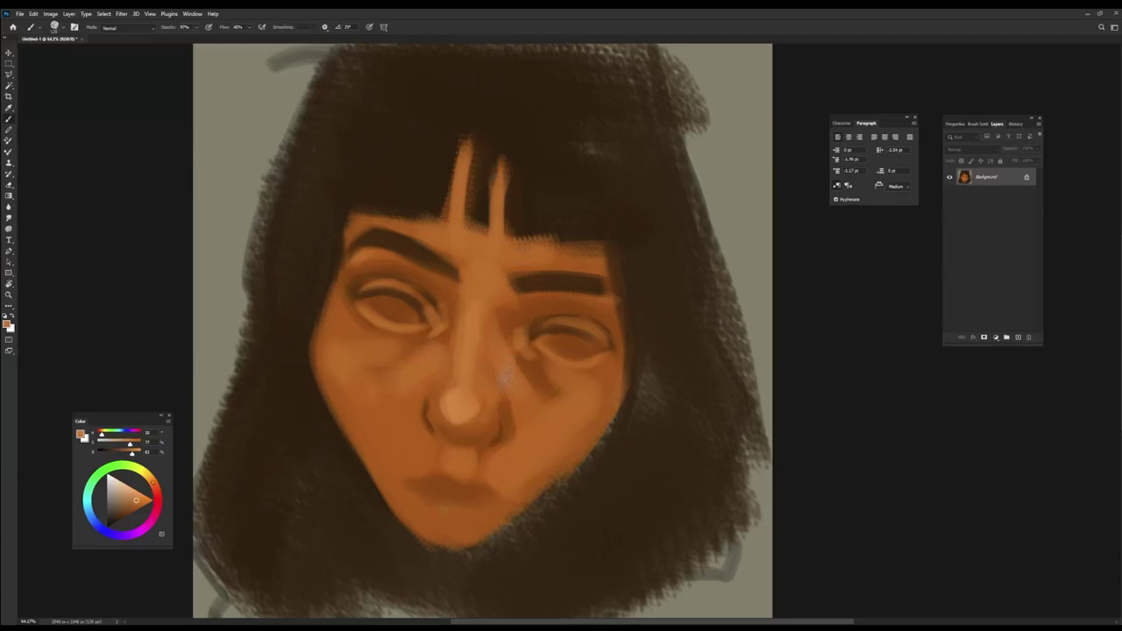
Step: Lengthen the fringe with dark strands over the forehead and blend the tones under the nose tip and along the bridge
alt+click(629, 318)
mouse_move(533, 230)
mouse_down()
mouse_move(616, 253)
mouse_move(513, 257)
mouse_move(461, 136)
mouse_move(457, 152)
mouse_move(331, 212)
mouse_move(700, 172)
mouse_move(582, 130)
mouse_move(666, 154)
mouse_up()
alt+click(426, 404)
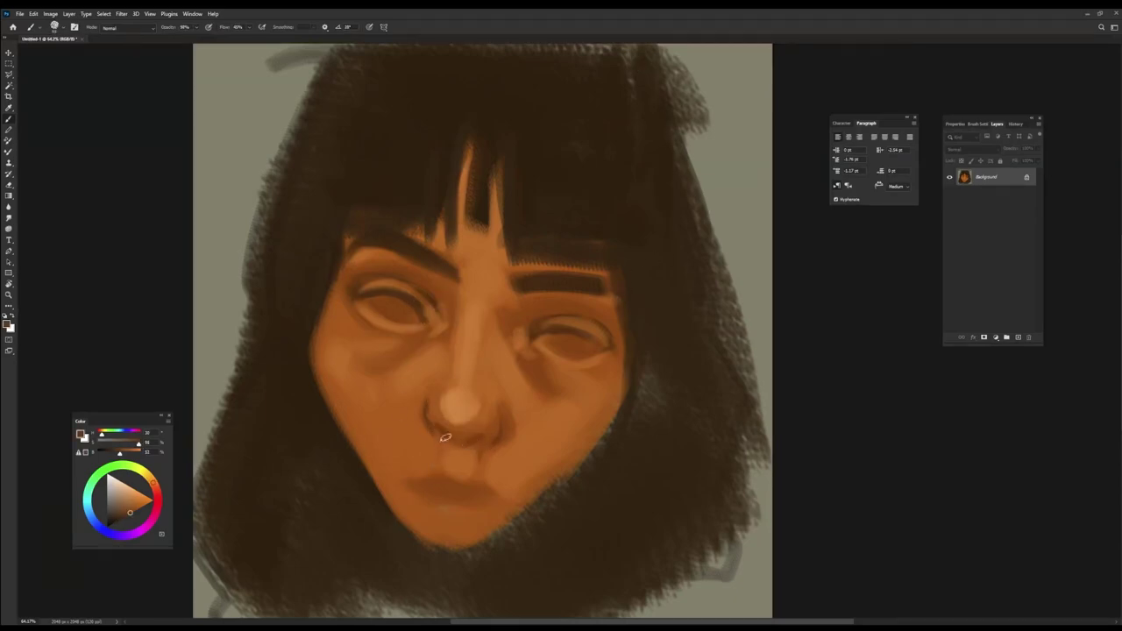
alt+click(449, 411)
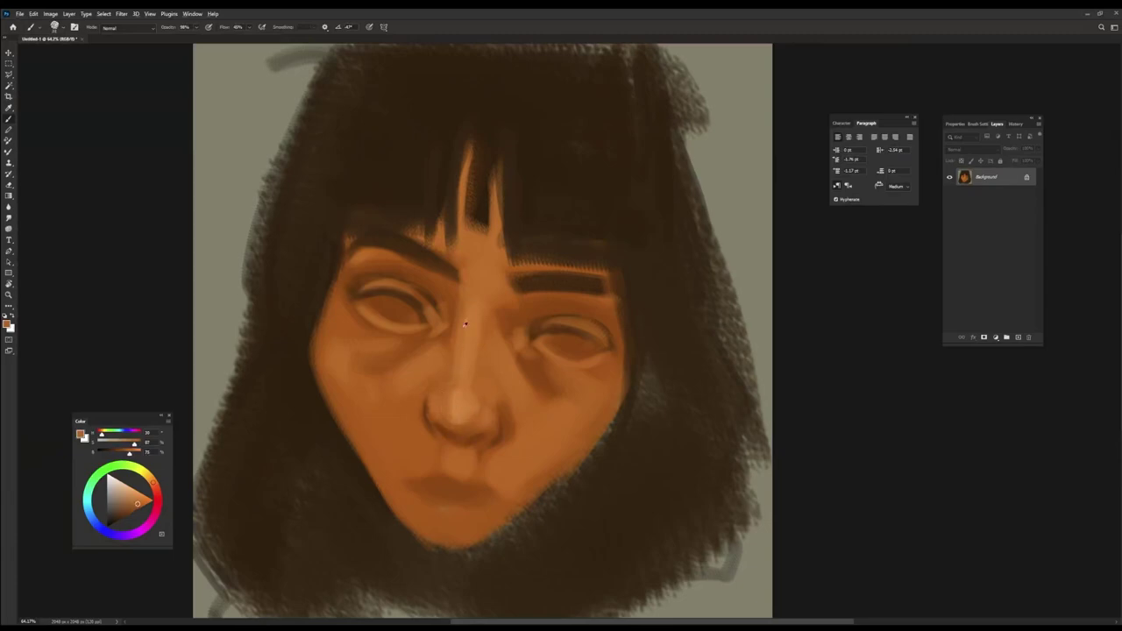
alt+click(480, 344)
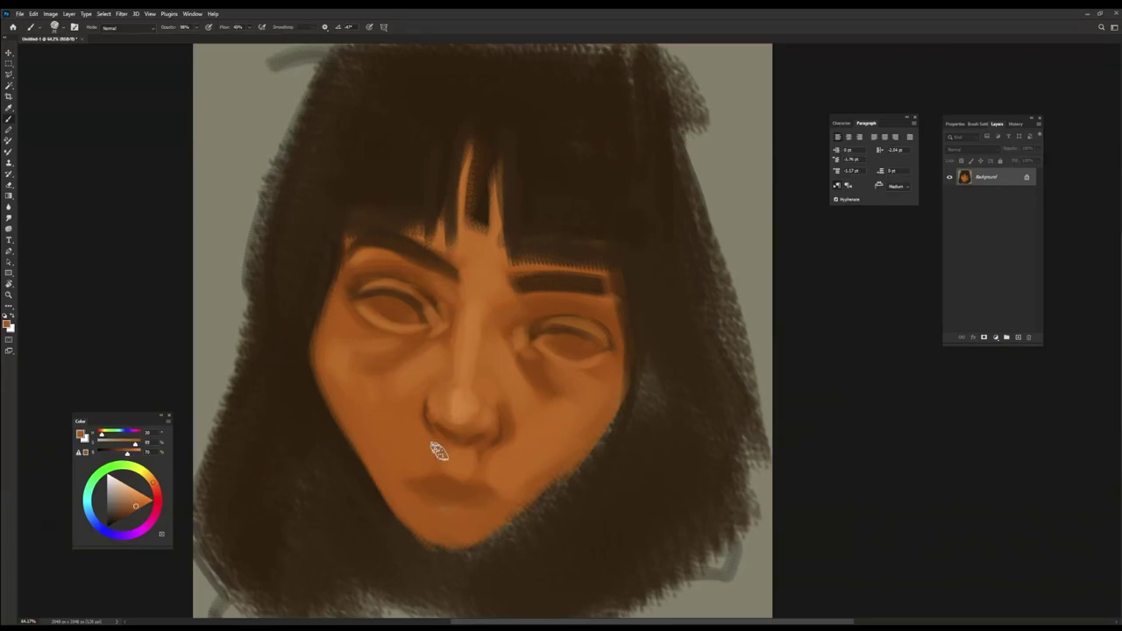
Step: Paint near-black strokes along both outer edges of the hair to define its silhouette
alt+click(311, 114)
drag(311, 113, 267, 289)
alt+click(340, 84)
drag(340, 83, 234, 377)
alt+click(274, 248)
drag(666, 93, 771, 385)
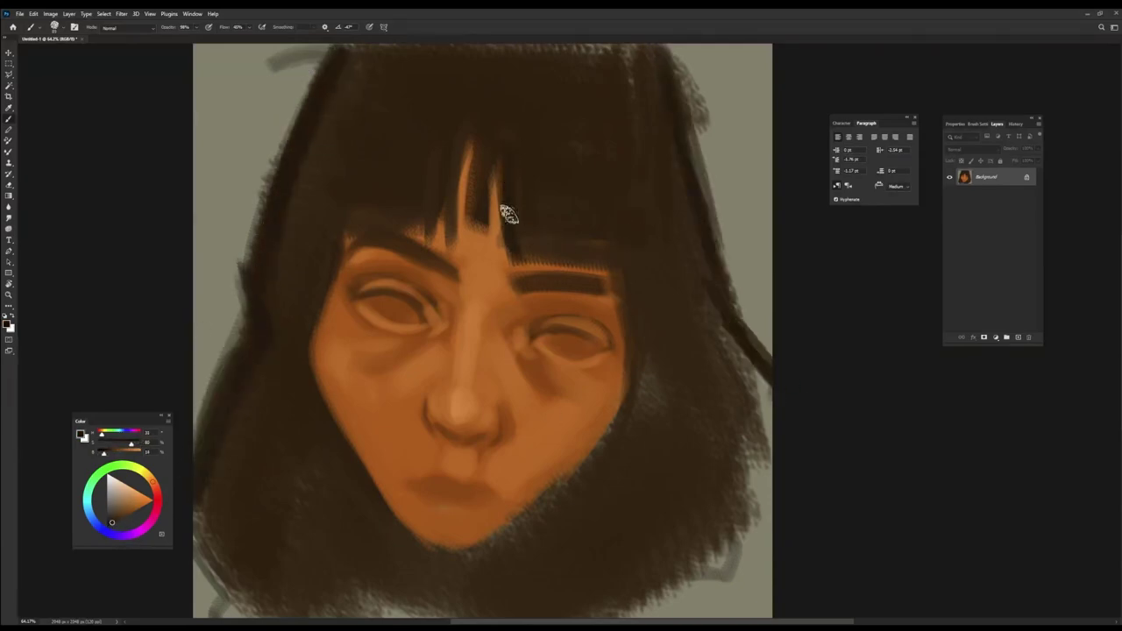
Step: Refine the fringe with dark strands around the skin gaps above the nose bridge
mouse_move(508, 242)
mouse_down()
mouse_move(542, 255)
mouse_move(518, 220)
mouse_up()
mouse_move(473, 271)
mouse_down()
mouse_move(471, 188)
mouse_move(484, 263)
mouse_up()
alt+click(485, 239)
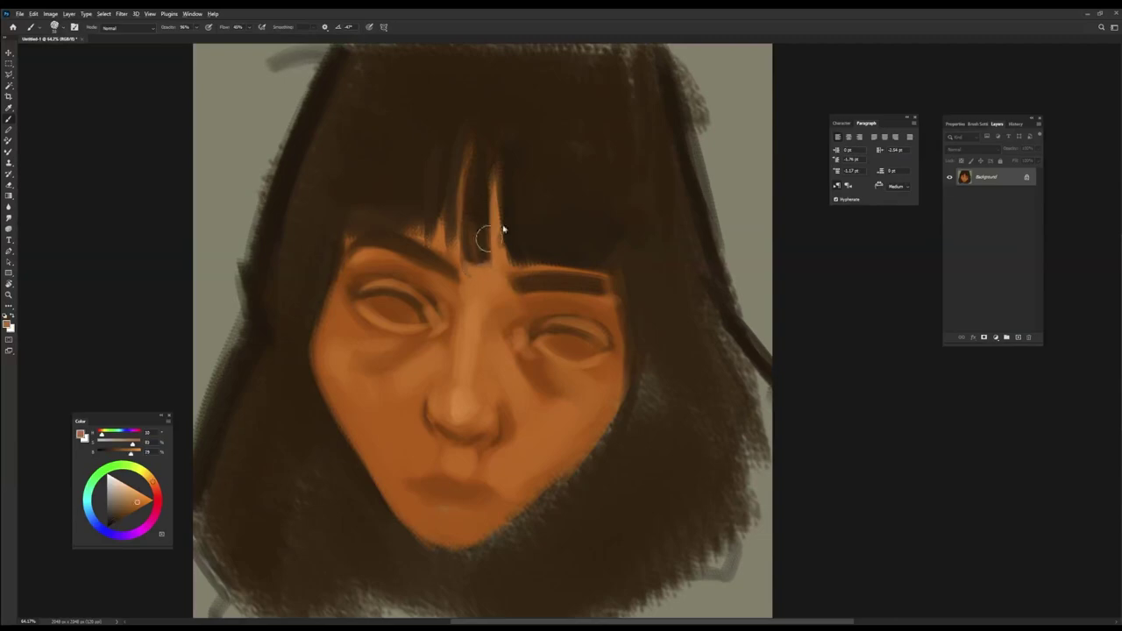
alt+click(436, 200)
Step: Paint dark nostrils under the nose tip and blend the skin tones on the nose wings and side of the bridge
alt+click(481, 433)
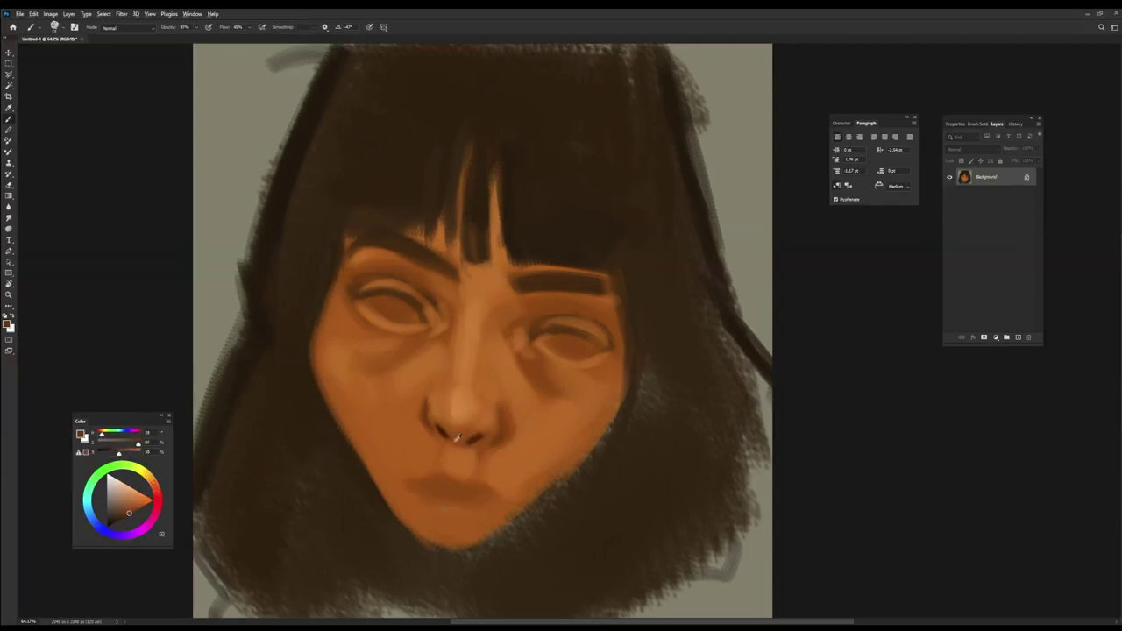
drag(457, 434, 482, 437)
alt+click(452, 431)
alt+click(430, 397)
alt+click(492, 378)
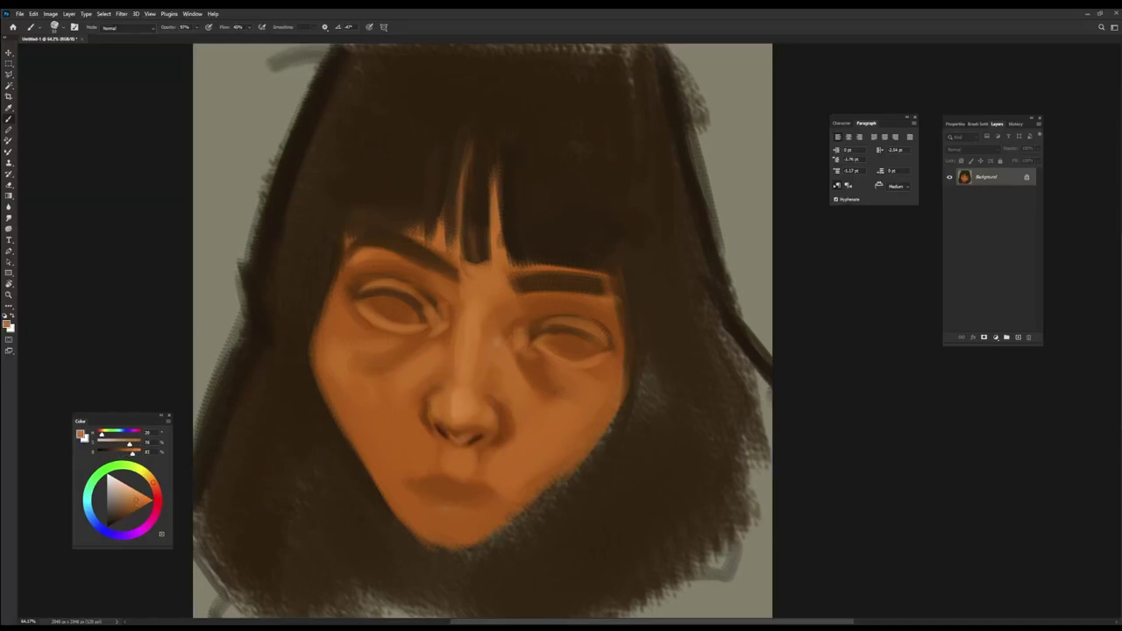
drag(495, 362, 493, 306)
alt+click(514, 320)
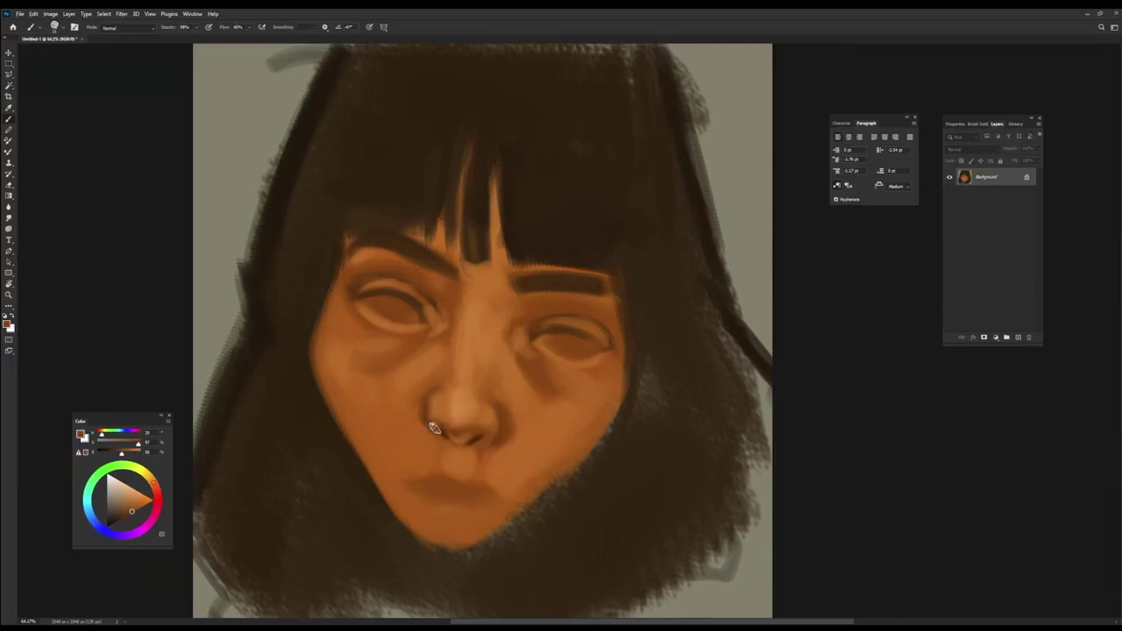
Step: Refine the eyelid tones and fill both irises with a muted grey-blue
alt+click(406, 295)
drag(575, 348, 550, 350)
alt+click(564, 332)
alt+click(577, 359)
click(109, 506)
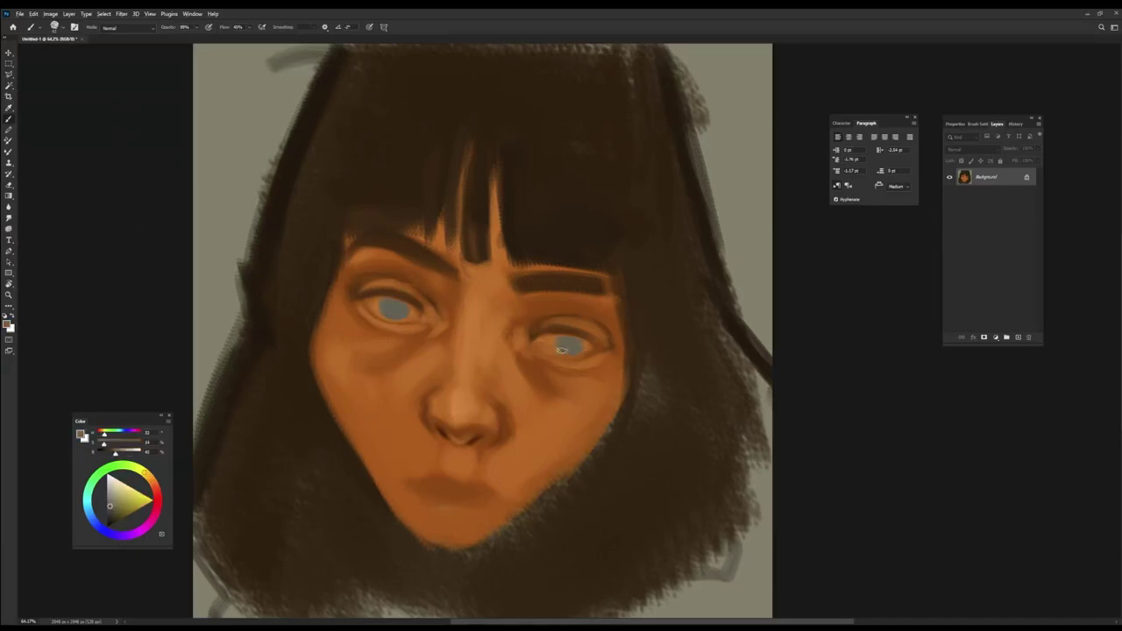
Step: Shade the upper part of both irises and darken their centres for the pupils
alt+click(502, 238)
alt+click(392, 300)
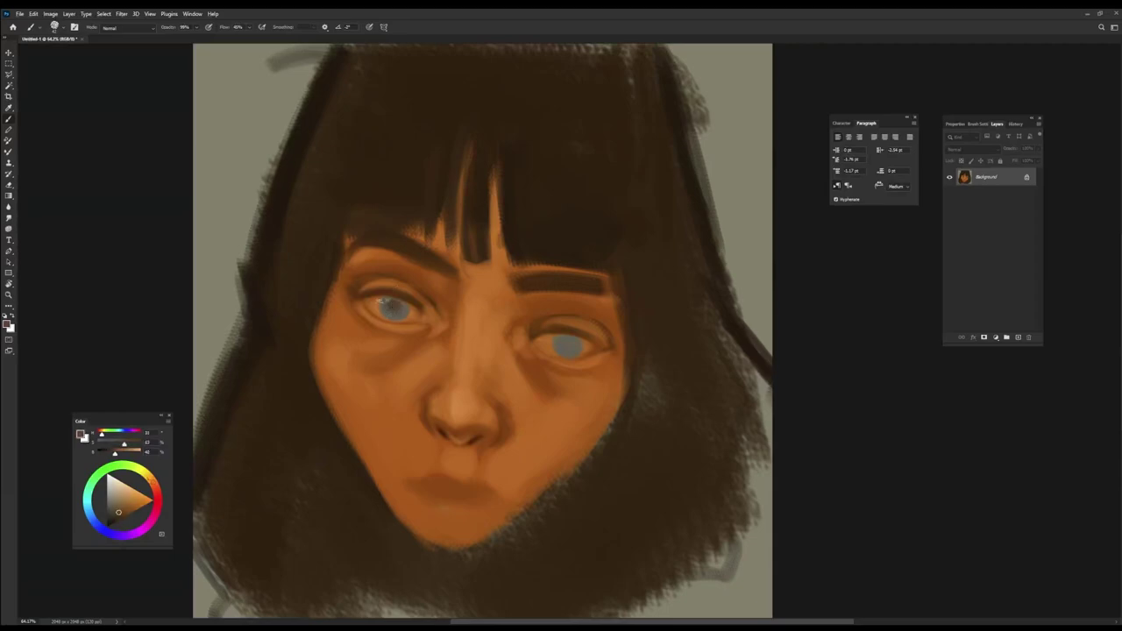
alt+click(559, 342)
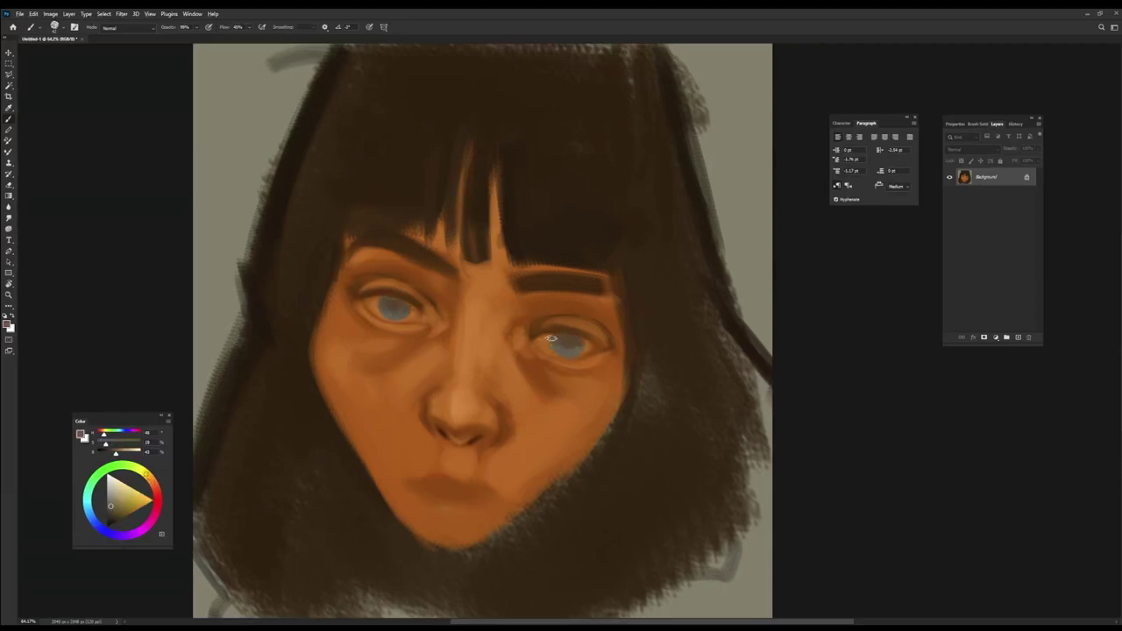
alt+click(389, 302)
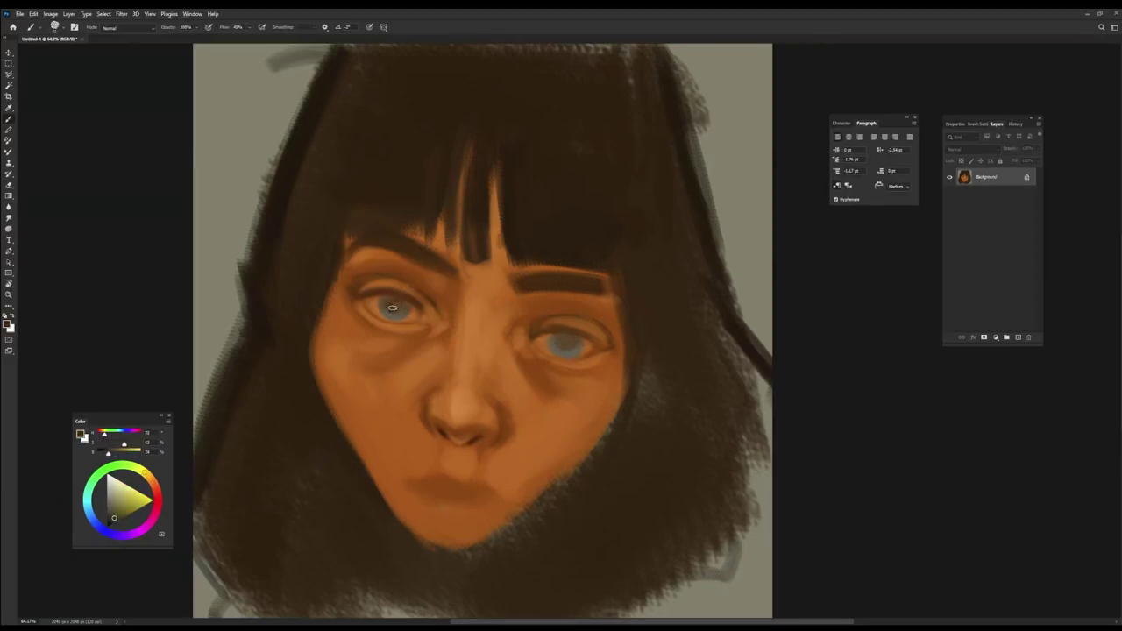
Step: Reshape the jaw, chin and cheek contours by painting the hair and skin colours against each other
alt+click(448, 259)
mouse_move(451, 538)
mouse_down()
mouse_move(551, 493)
mouse_move(631, 413)
mouse_up()
alt+click(631, 413)
drag(300, 320, 333, 451)
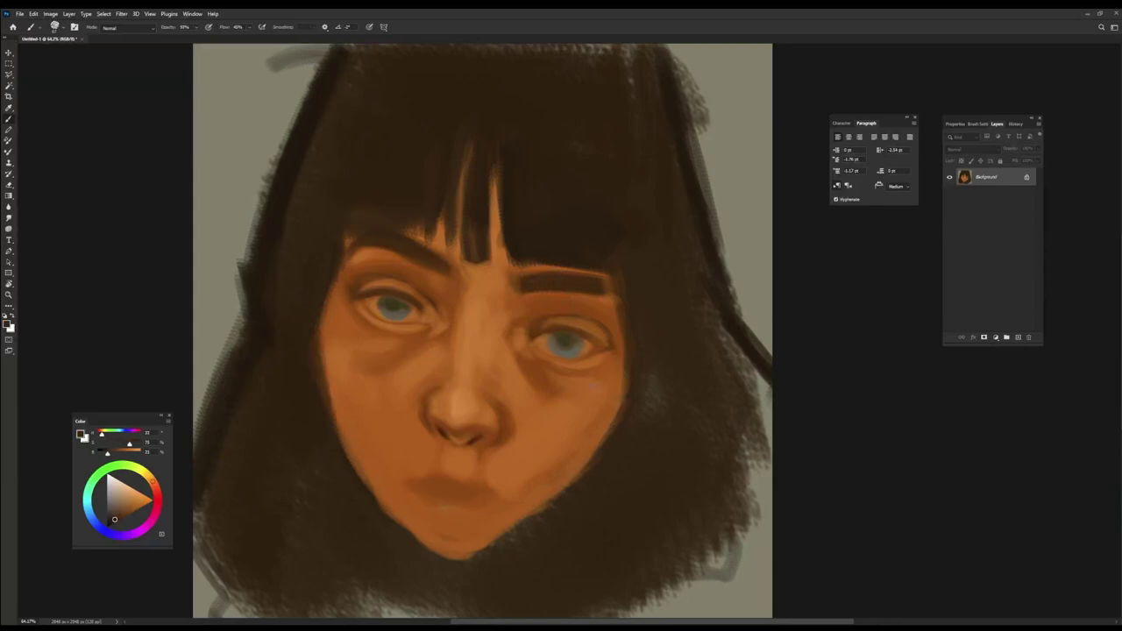
alt+click(639, 295)
drag(629, 365, 604, 444)
Step: Even out the skin around the mouth and paint the lips dark red with a darker upper lip
alt+click(490, 465)
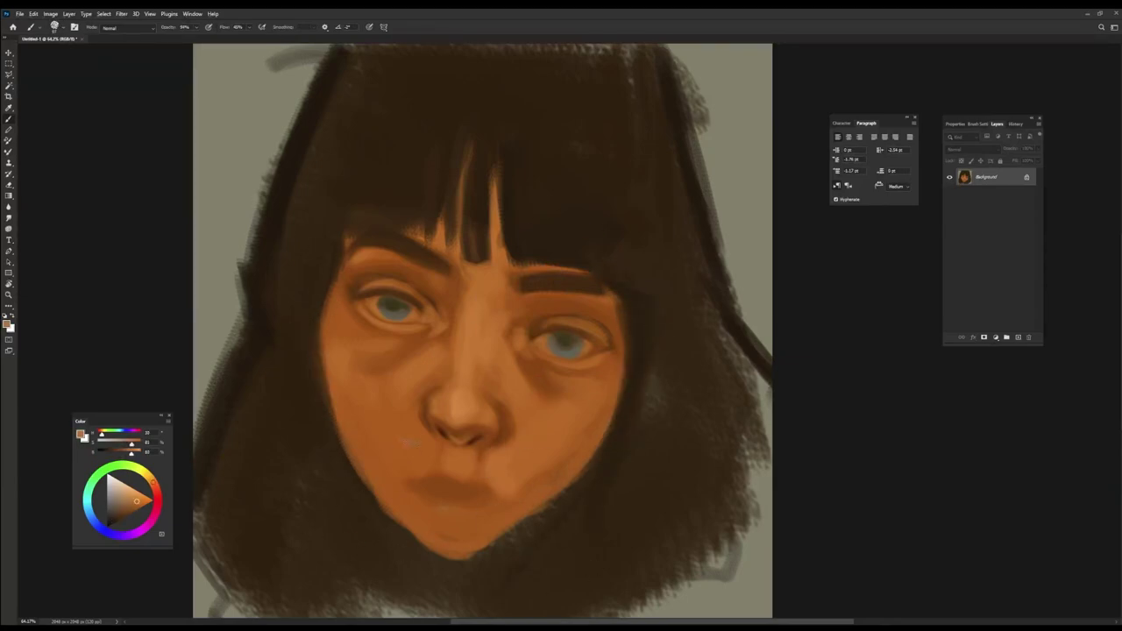
alt+click(460, 447)
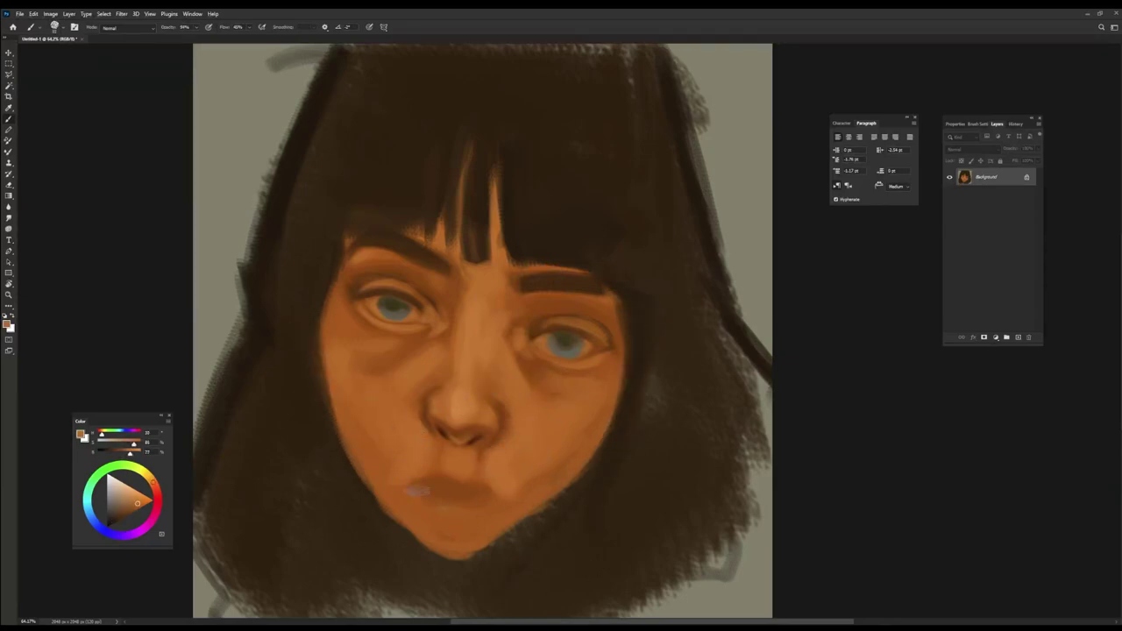
click(157, 492)
mouse_move(406, 483)
mouse_down()
mouse_move(470, 498)
mouse_move(428, 494)
mouse_up()
alt+click(428, 493)
click(115, 517)
click(136, 502)
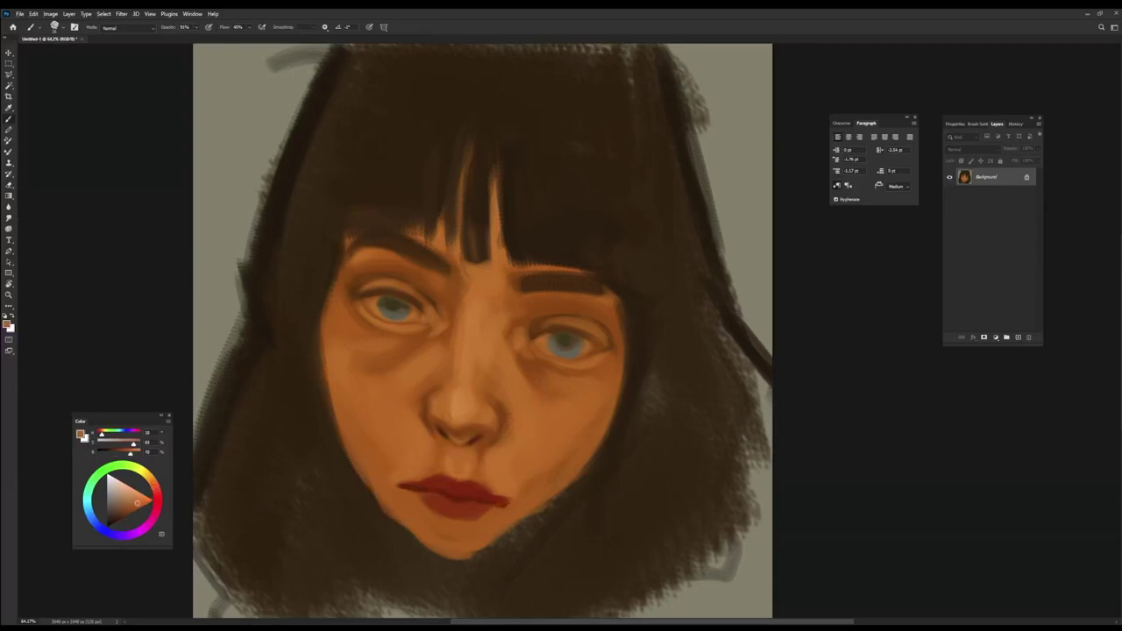
alt+click(441, 491)
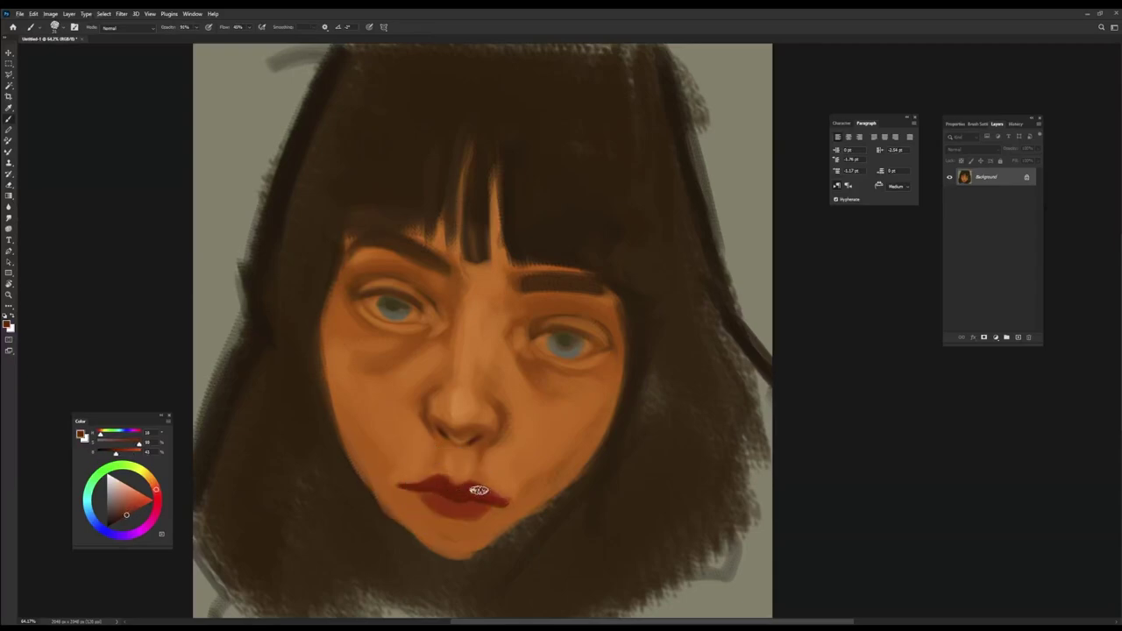
Step: Add a light pink highlight on the lower lip and clean up the skin below the mouth
click(133, 490)
alt+click(436, 533)
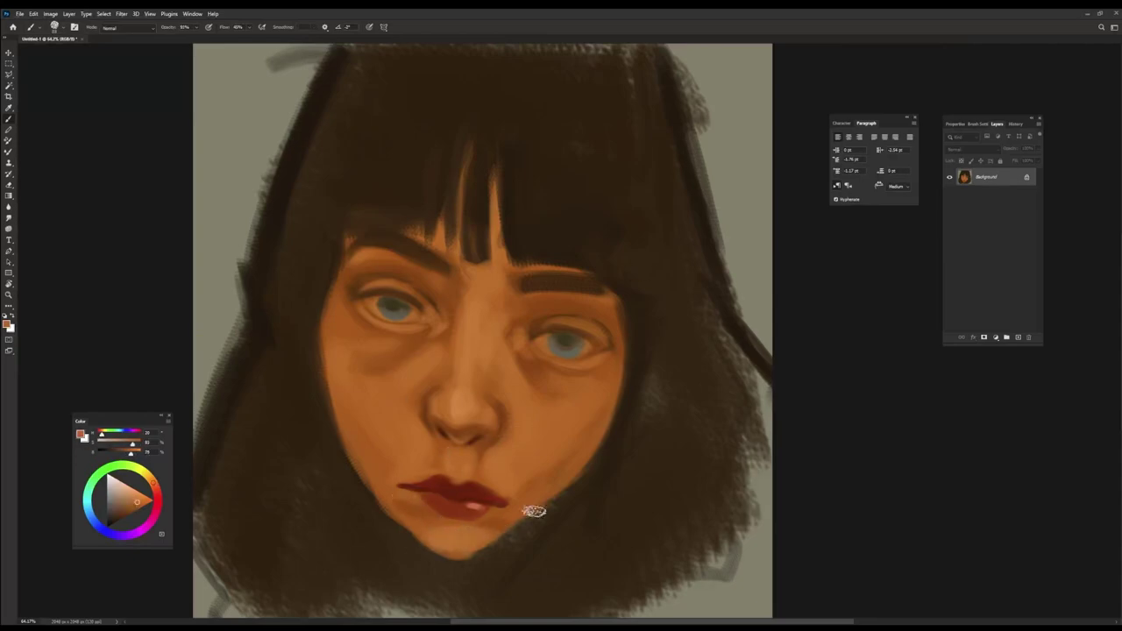
alt+click(438, 503)
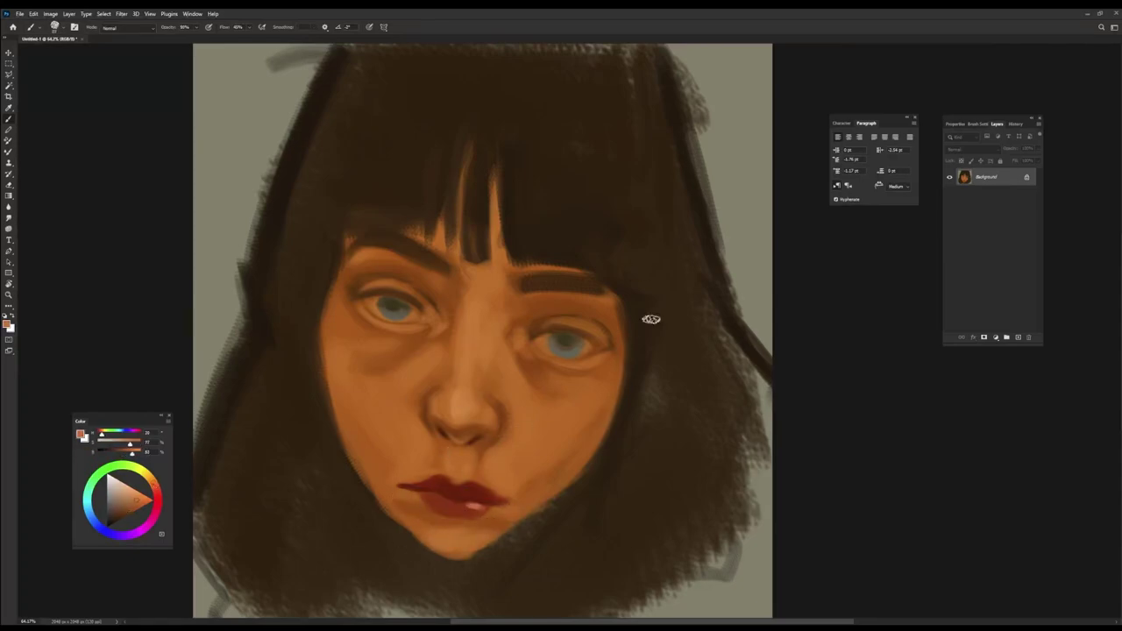
Step: Dot a small near-white catchlight into the centre of both eyes
alt+click(473, 506)
key(x)
click(394, 304)
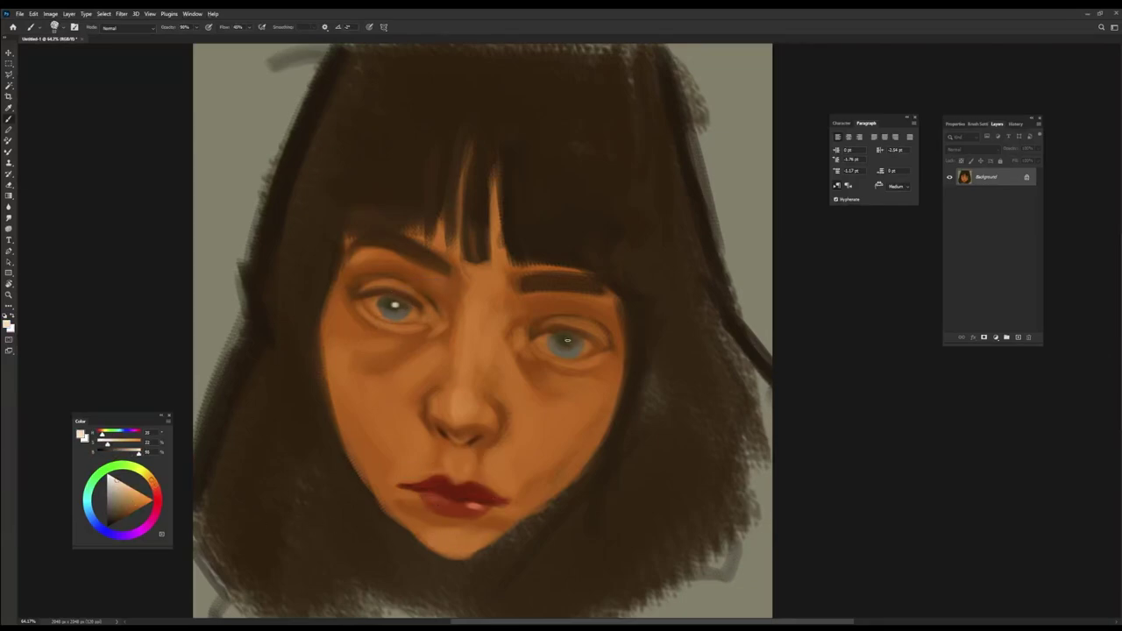
Step: Fill out the hair with a larger dark brown brush, extending it to the lower corners and the right edge of the canvas
alt+click(351, 499)
key(bracketright)
key(bracketright)
key(bracketright)
mouse_move(227, 473)
mouse_down()
mouse_move(363, 601)
mouse_move(438, 543)
mouse_up()
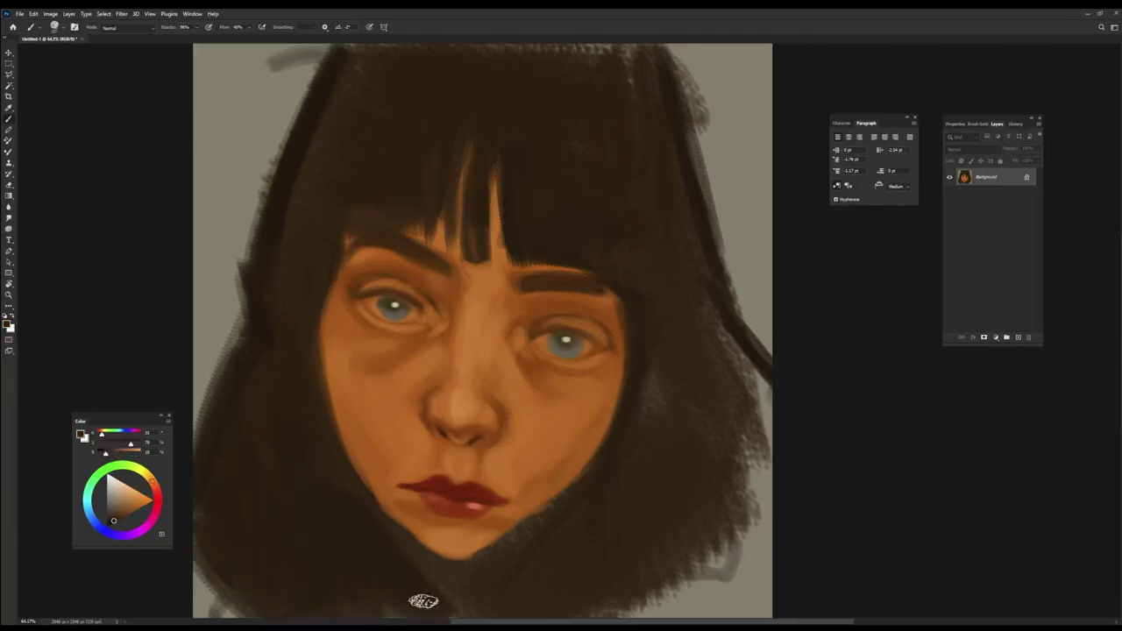
drag(716, 341, 796, 546)
drag(759, 377, 744, 500)
drag(246, 570, 205, 581)
drag(526, 53, 561, 50)
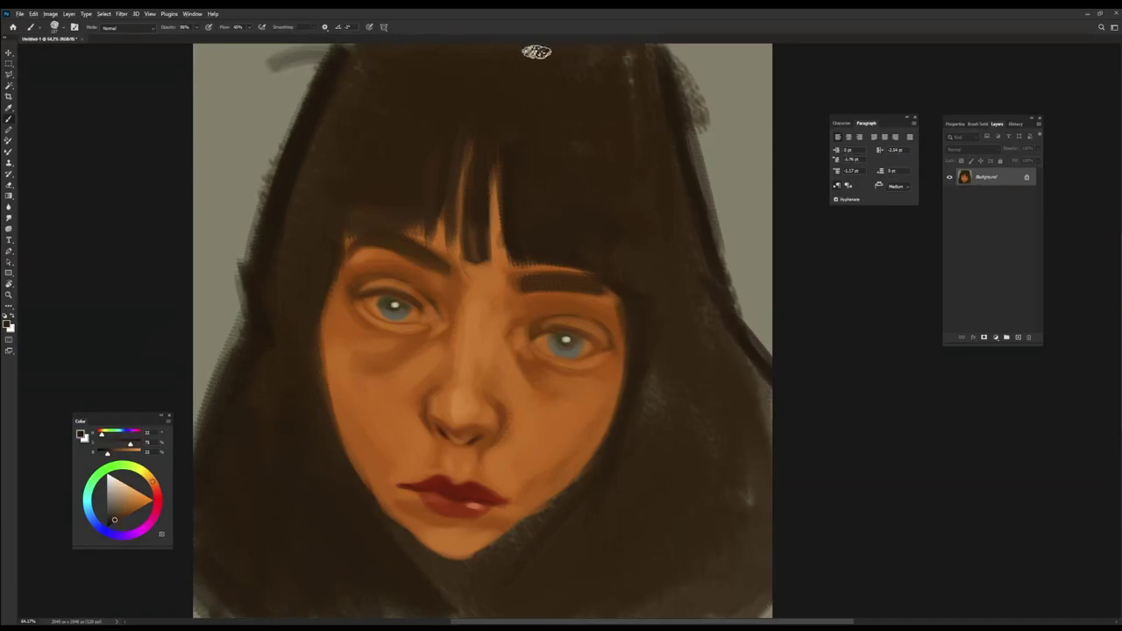
Step: Paint background grey over the stray hair marks beside the upper right of the head and undo the stroke beside the upper left
alt+click(701, 87)
drag(697, 79, 701, 149)
drag(298, 106, 262, 114)
key(ctrl+z)
Step: Paint a soft greyish sheen across the fringe on both sides of the parting and blend its edges with hair tones
alt+click(263, 66)
drag(350, 140, 468, 154)
drag(525, 171, 666, 171)
mouse_move(373, 137)
mouse_down()
mouse_move(581, 170)
mouse_move(481, 164)
mouse_move(394, 125)
mouse_up()
alt+click(514, 167)
drag(618, 162, 675, 175)
alt+click(513, 180)
drag(447, 171, 543, 166)
Step: Paint a brown neck beneath the chin and even out the dark hair beside the face
alt+click(252, 486)
mouse_move(474, 605)
mouse_down()
mouse_move(526, 534)
mouse_move(453, 573)
mouse_move(484, 600)
mouse_move(561, 528)
mouse_up()
alt+click(484, 599)
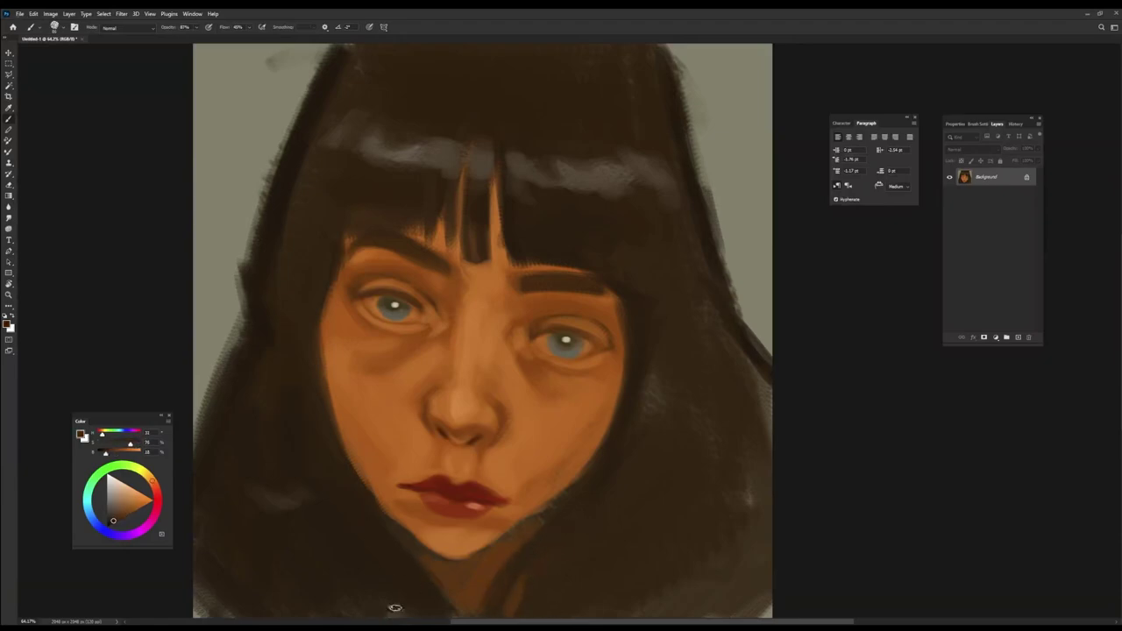
alt+click(672, 323)
drag(671, 324, 734, 271)
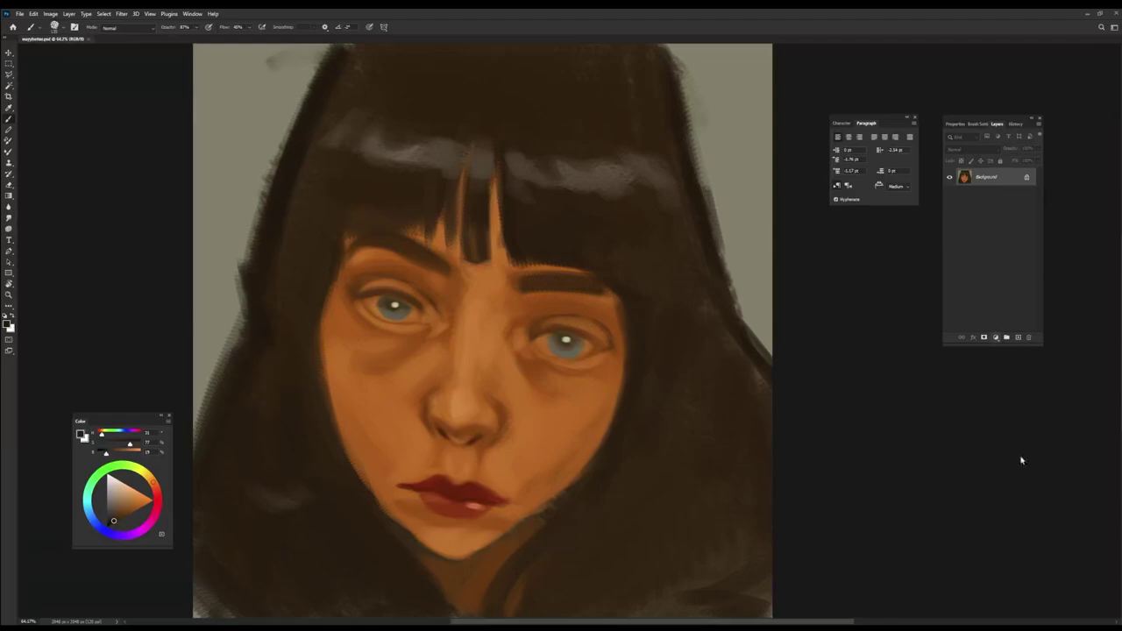
Step: Grade the portrait with a Color Lookup adjustment using the FallColors.look 3DLUT file
key(F2)
key(Down)
key(Down)
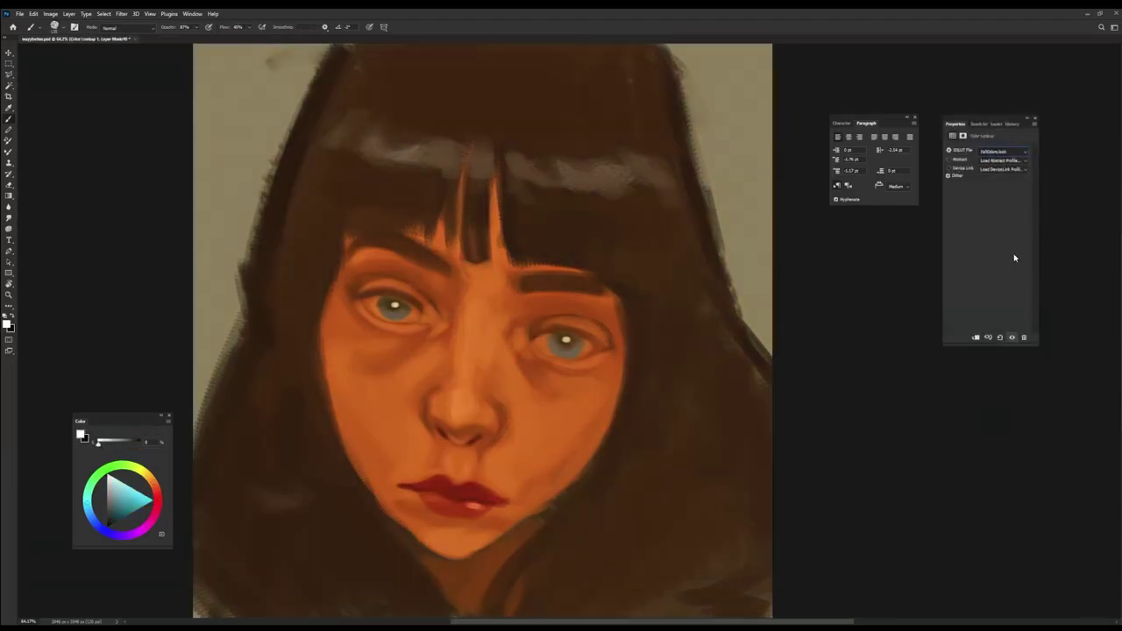
click(997, 124)
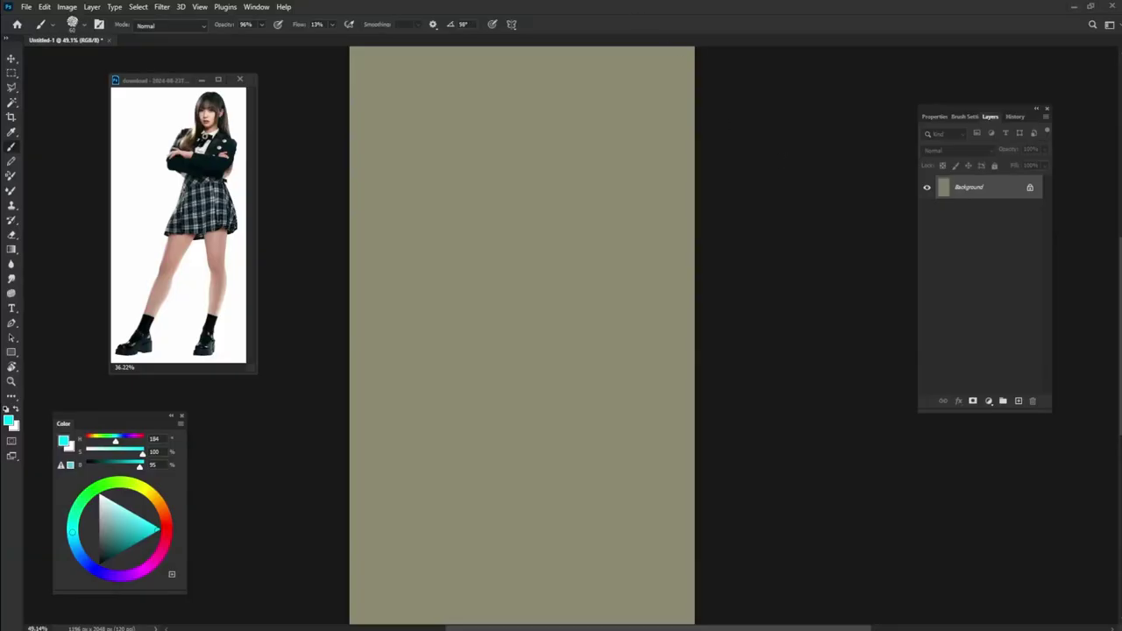
Step: Sketch the boxy head and torso on the new canvas in near-black with the brush at 100% opacity and 47% flow
mouse_move(501, 136)
mouse_down()
mouse_move(536, 72)
mouse_move(578, 143)
mouse_up()
click(103, 561)
mouse_move(260, 24)
mouse_down()
mouse_move(274, 40)
mouse_move(350, 39)
mouse_up()
drag(500, 66, 548, 97)
mouse_move(452, 140)
mouse_down()
mouse_move(585, 232)
mouse_move(525, 276)
mouse_move(515, 337)
mouse_up()
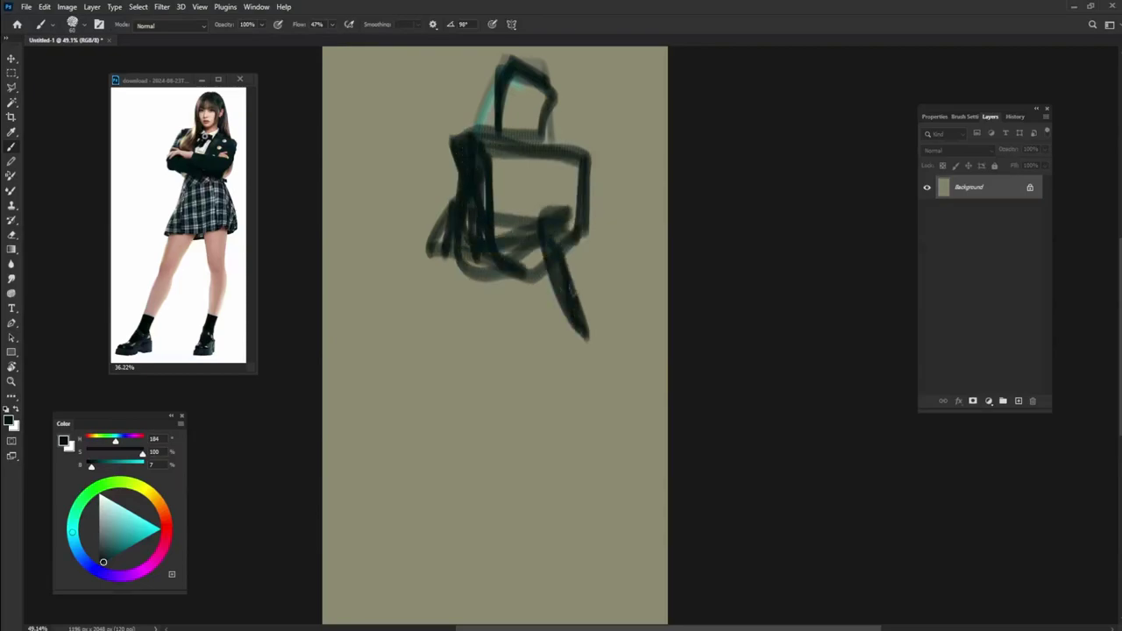
Step: Rough in the skirt's sides and hem and add construction lines through the torso
drag(464, 254, 447, 368)
drag(451, 385, 604, 373)
drag(477, 149, 579, 175)
drag(504, 175, 539, 386)
Step: Sketch both legs in a wide stance from the skirt hem down to the canvas's lower edge
mouse_move(451, 302)
mouse_down()
mouse_move(609, 373)
mouse_move(605, 583)
mouse_up()
drag(508, 438, 416, 587)
scroll(495, 350, down, 1)
drag(465, 395, 412, 561)
drag(534, 412, 456, 570)
drag(418, 486, 402, 607)
drag(461, 544, 437, 606)
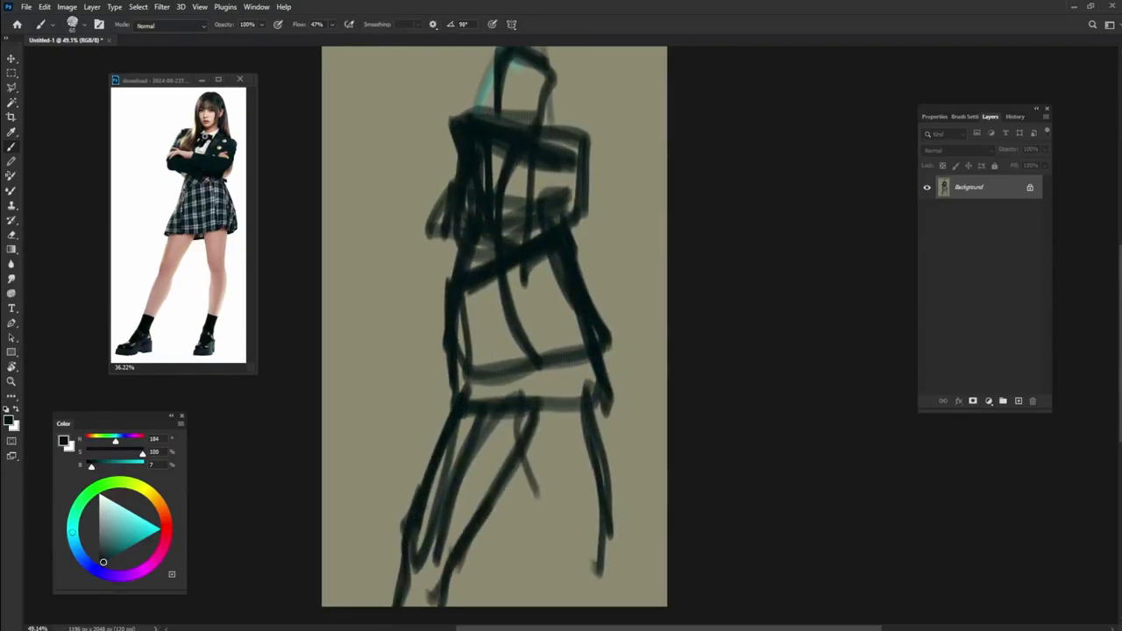
drag(537, 411, 552, 526)
drag(589, 390, 579, 543)
drag(539, 389, 561, 605)
drag(478, 398, 592, 375)
drag(604, 499, 622, 607)
Step: Block in the shoulders, the crossed arms' elbows and a wider skirt hem
mouse_move(456, 215)
mouse_down()
mouse_move(421, 254)
mouse_move(456, 119)
mouse_move(525, 53)
mouse_up()
drag(561, 132, 588, 219)
drag(596, 167, 587, 250)
drag(407, 249, 491, 250)
mouse_move(421, 245)
mouse_down()
mouse_move(456, 280)
mouse_move(452, 438)
mouse_up()
drag(425, 438, 526, 412)
drag(578, 311, 624, 404)
Step: Fill the head, torso and skirt with near-black strokes to build a solid silhouette
drag(504, 57, 526, 189)
drag(438, 180, 464, 240)
drag(508, 166, 526, 307)
drag(561, 166, 491, 439)
drag(526, 268, 561, 408)
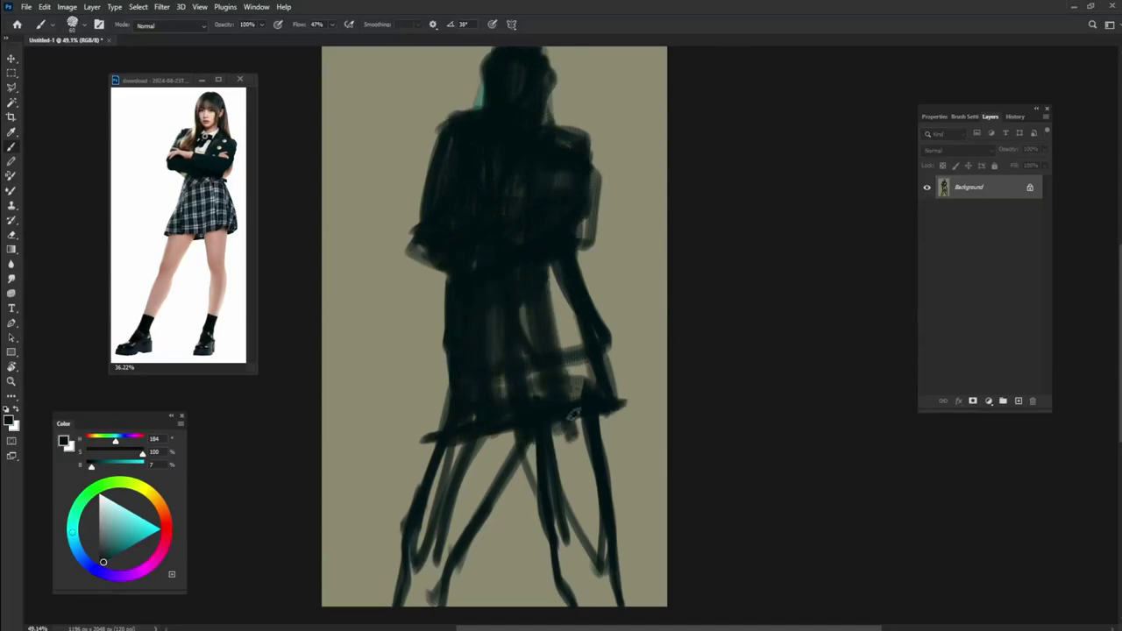
drag(570, 263, 596, 399)
Step: Fill both legs with near-black strokes down to the lower edge of the canvas
drag(513, 434, 420, 596)
drag(455, 442, 407, 561)
drag(530, 439, 545, 508)
drag(556, 425, 609, 583)
drag(605, 412, 578, 556)
drag(554, 510, 596, 605)
Step: Close the gaps in the silhouette and widen the hair, upper arms and elbows
drag(557, 271, 571, 347)
drag(412, 186, 429, 261)
mouse_move(576, 127)
mouse_down()
mouse_move(568, 186)
mouse_move(580, 250)
mouse_up()
drag(585, 136, 591, 211)
drag(550, 49, 566, 139)
drag(478, 55, 478, 117)
drag(579, 226, 596, 276)
Step: Paint the face and both hands of the crossed arms in burnt orange (H 26, S 82, B 73)
click(163, 508)
click(136, 534)
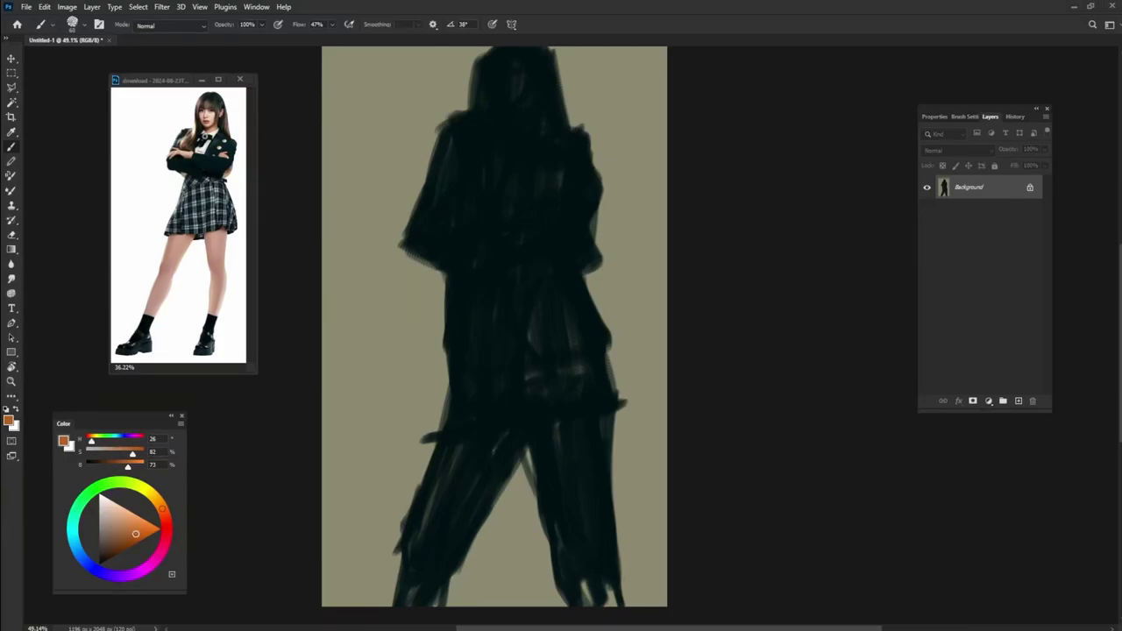
drag(493, 92, 508, 132)
drag(526, 61, 522, 122)
alt+click(512, 105)
drag(419, 237, 487, 229)
drag(550, 230, 578, 213)
Step: Fill both legs below the skirt with the burnt orange skin colour
mouse_move(449, 430)
mouse_down()
mouse_move(473, 430)
mouse_move(443, 561)
mouse_up()
mouse_move(491, 429)
mouse_down()
mouse_move(425, 574)
mouse_move(403, 561)
mouse_up()
drag(421, 543, 438, 609)
drag(565, 421, 552, 521)
mouse_move(605, 412)
mouse_down()
mouse_move(583, 605)
mouse_move(605, 604)
mouse_up()
Step: Flare out the skirt's sides and redefine its hem over the thighs in near-black
alt+click(491, 386)
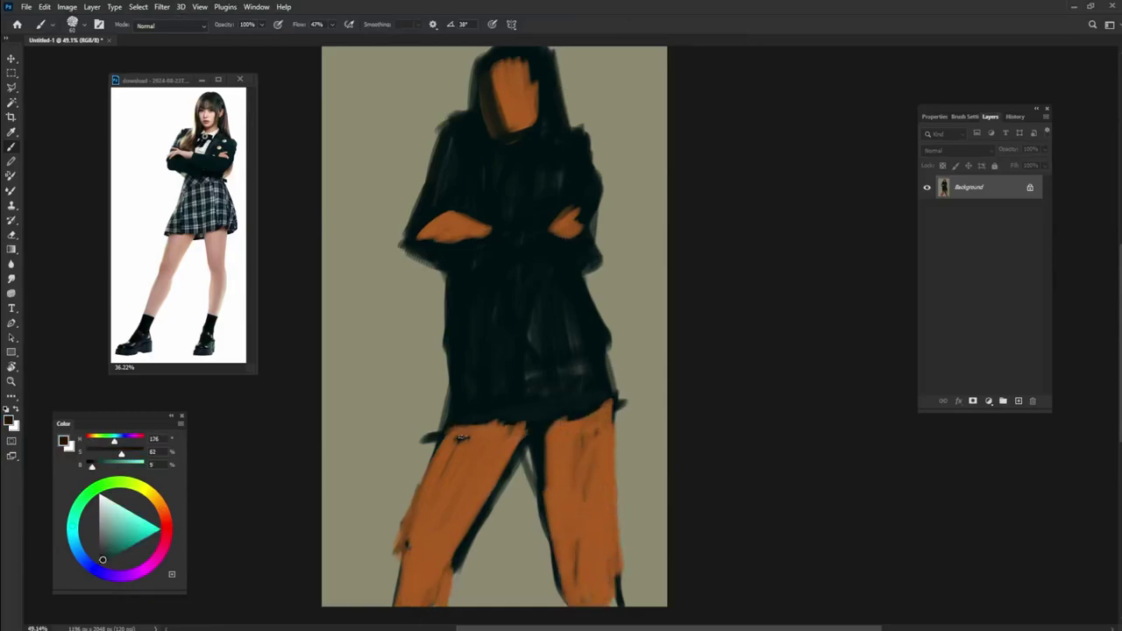
drag(526, 425, 442, 438)
drag(442, 306, 420, 448)
drag(450, 386, 437, 442)
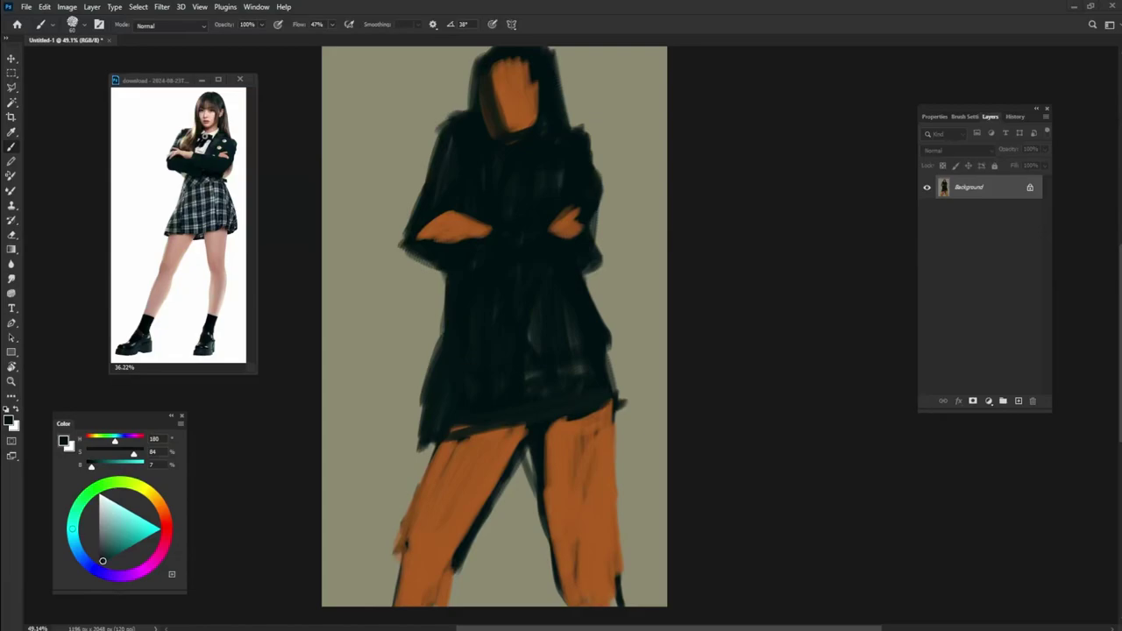
mouse_move(422, 254)
mouse_down()
mouse_move(426, 434)
mouse_move(525, 431)
mouse_move(618, 349)
mouse_up()
Step: Smooth the orange skin tone on both legs and clean up their dark contours
alt+click(456, 444)
alt+click(438, 526)
mouse_move(430, 451)
mouse_down()
mouse_move(386, 604)
mouse_move(522, 451)
mouse_move(561, 587)
mouse_up()
alt+click(491, 579)
alt+click(579, 526)
drag(583, 434, 589, 495)
Step: Fill the skirt with a blue-grey tone sampled from the reference photo's skirt
alt+click(336, 583)
alt+click(202, 214)
mouse_move(456, 298)
mouse_down()
mouse_move(438, 394)
mouse_move(526, 325)
mouse_up()
mouse_move(429, 421)
mouse_down()
mouse_move(582, 384)
mouse_move(603, 290)
mouse_up()
mouse_move(478, 410)
mouse_down()
mouse_move(439, 298)
mouse_move(448, 319)
mouse_move(394, 451)
mouse_up()
Step: Refine the skirt's lower left corner and hem, and add a dark brown shadow on the inner thigh below it
alt+click(443, 289)
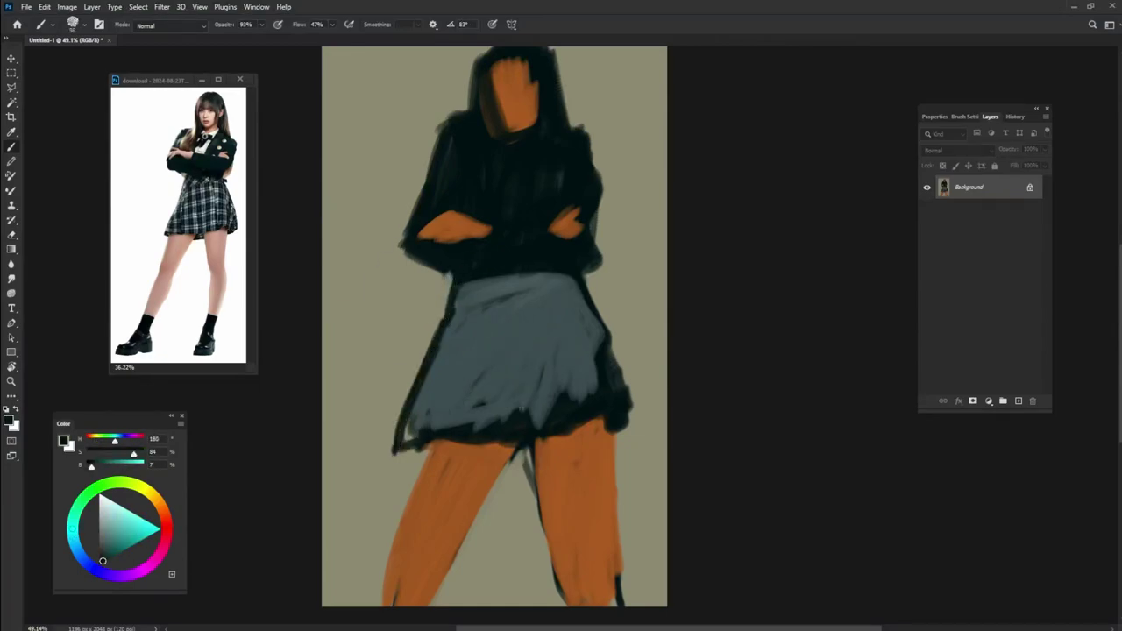
alt+click(421, 412)
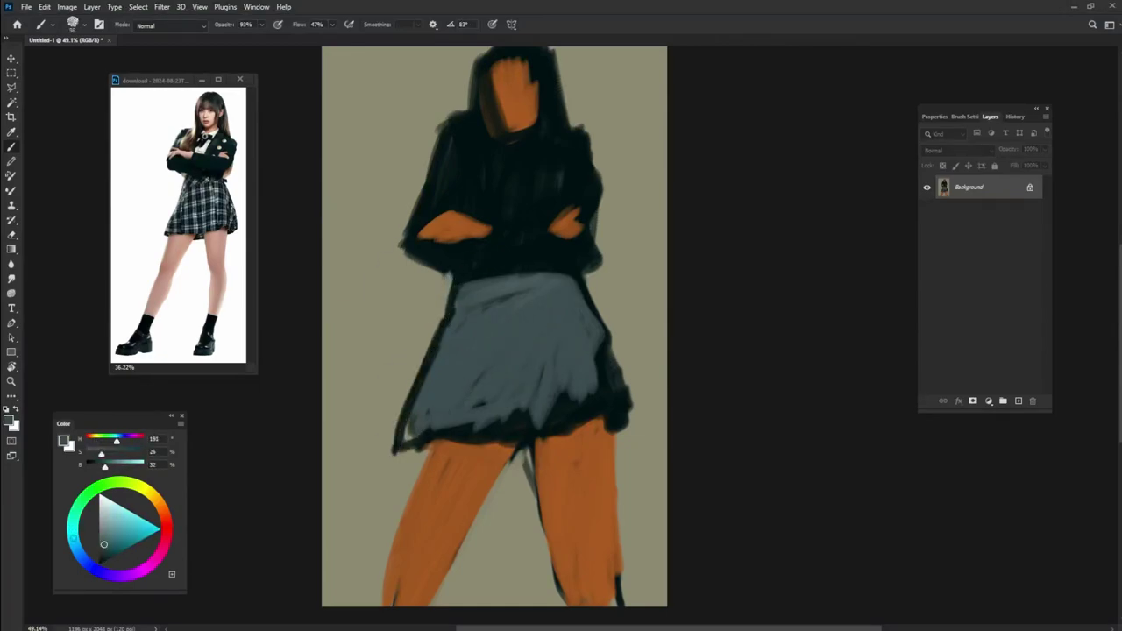
alt+click(412, 451)
mouse_move(399, 447)
mouse_down()
mouse_move(425, 460)
mouse_move(442, 426)
mouse_move(473, 423)
mouse_move(526, 465)
mouse_move(507, 451)
mouse_up()
alt+click(420, 429)
alt+click(456, 443)
alt+click(505, 431)
alt+click(491, 477)
alt+click(495, 465)
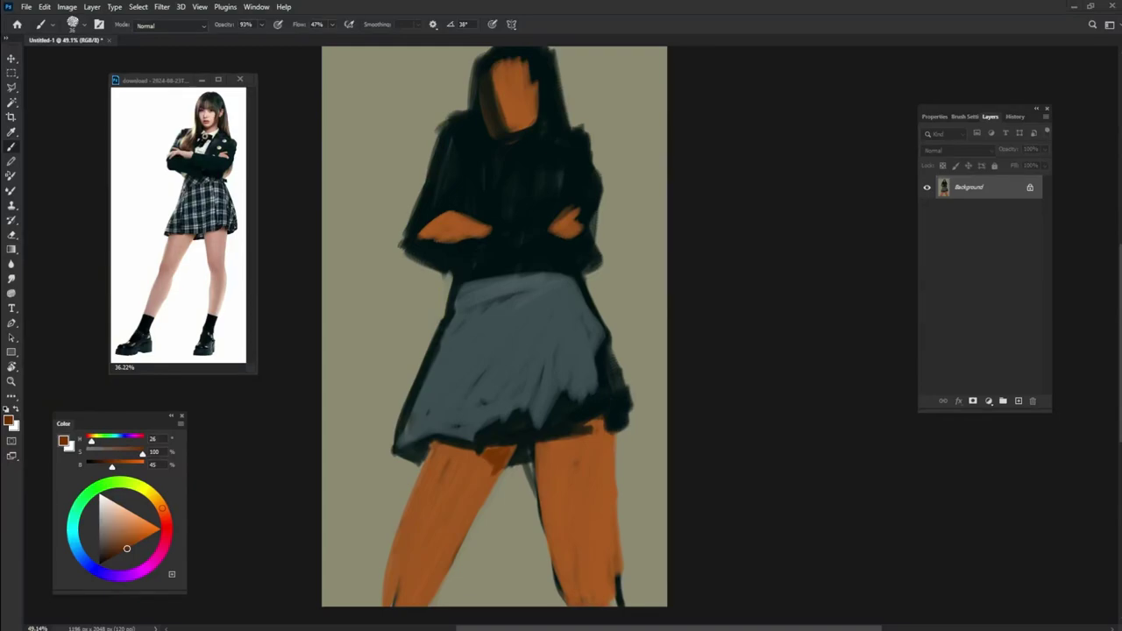
Step: Trim the waist and the skirt's outer edge with background colour and extend the blue-grey over the skirt's lower right
alt+click(454, 286)
drag(456, 271, 394, 451)
alt+click(597, 280)
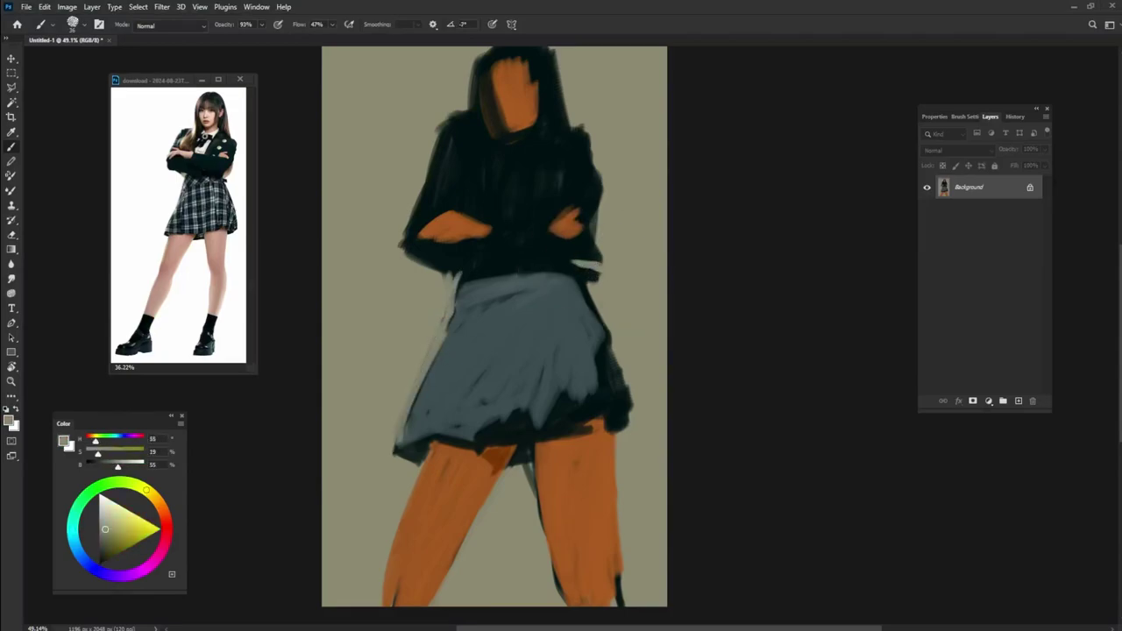
mouse_move(537, 434)
mouse_down()
mouse_move(478, 436)
mouse_move(578, 412)
mouse_move(596, 355)
mouse_up()
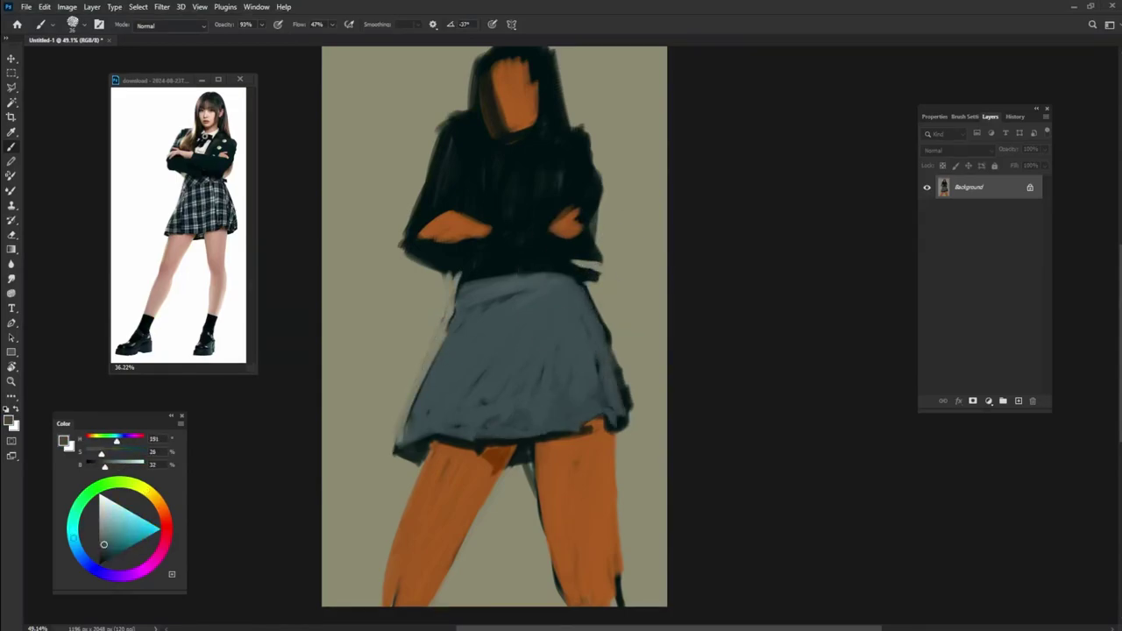
Step: Reshape the left-hand sleeve and elbow in near-black and bring the jacket's front hem to a point over the skirt
alt+click(425, 254)
mouse_move(405, 226)
mouse_down()
mouse_move(421, 267)
mouse_move(534, 285)
mouse_up()
alt+click(492, 261)
drag(421, 227, 435, 238)
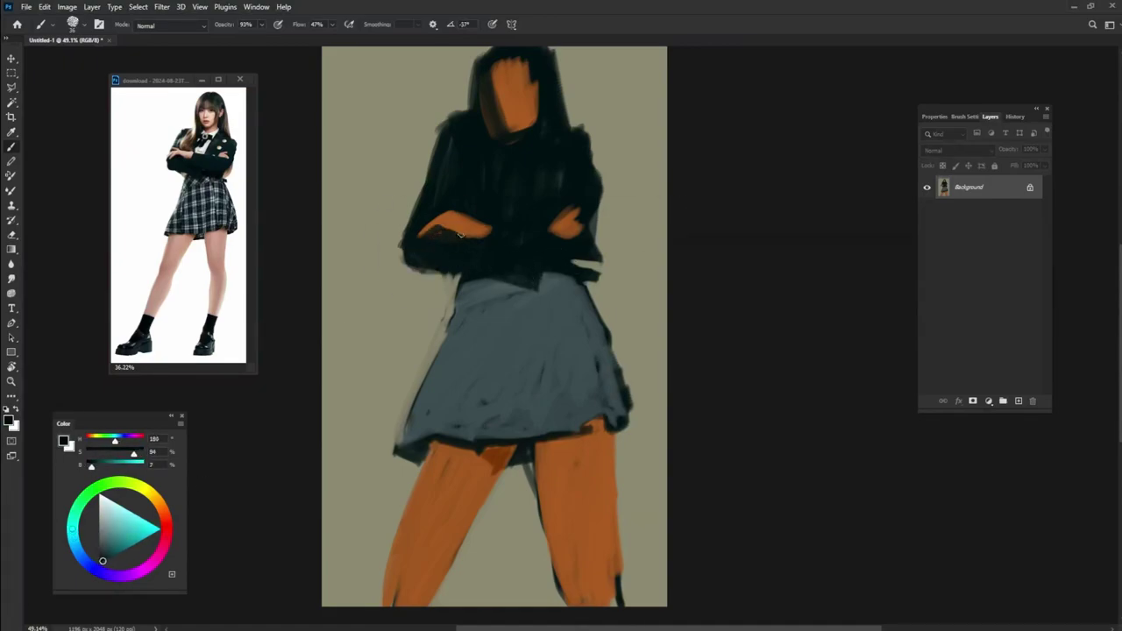
Step: Carve spread fingers into the left-hand hand using jacket and skin colours, and clean up the elbow's outline
alt+click(436, 234)
alt+click(428, 225)
alt+click(401, 253)
alt+click(415, 270)
alt+click(415, 272)
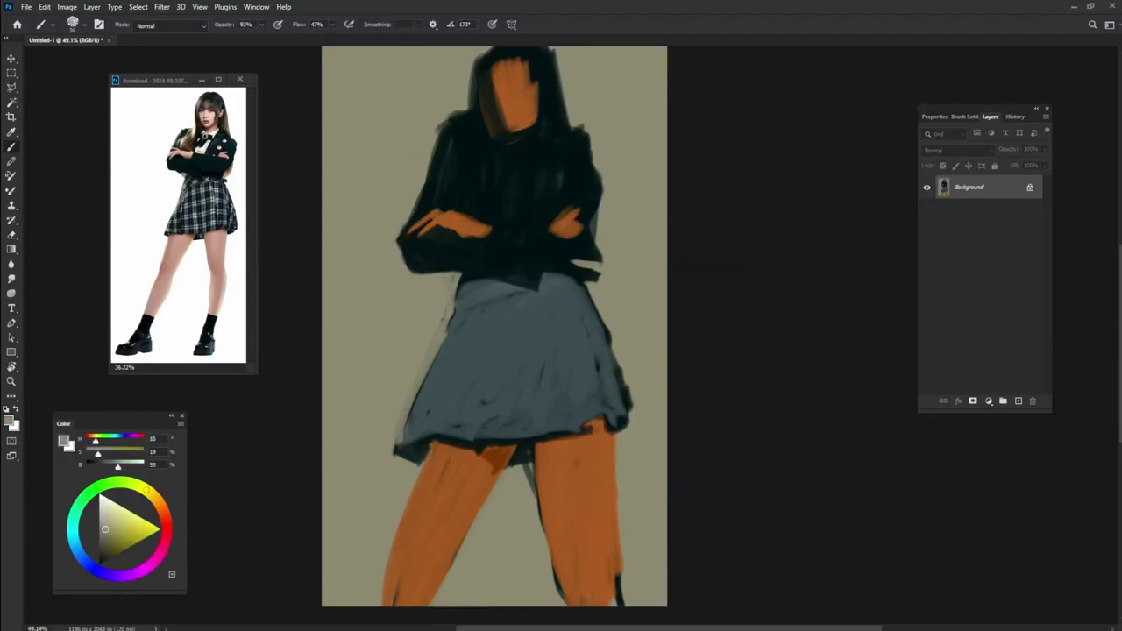
alt+click(422, 202)
alt+click(430, 210)
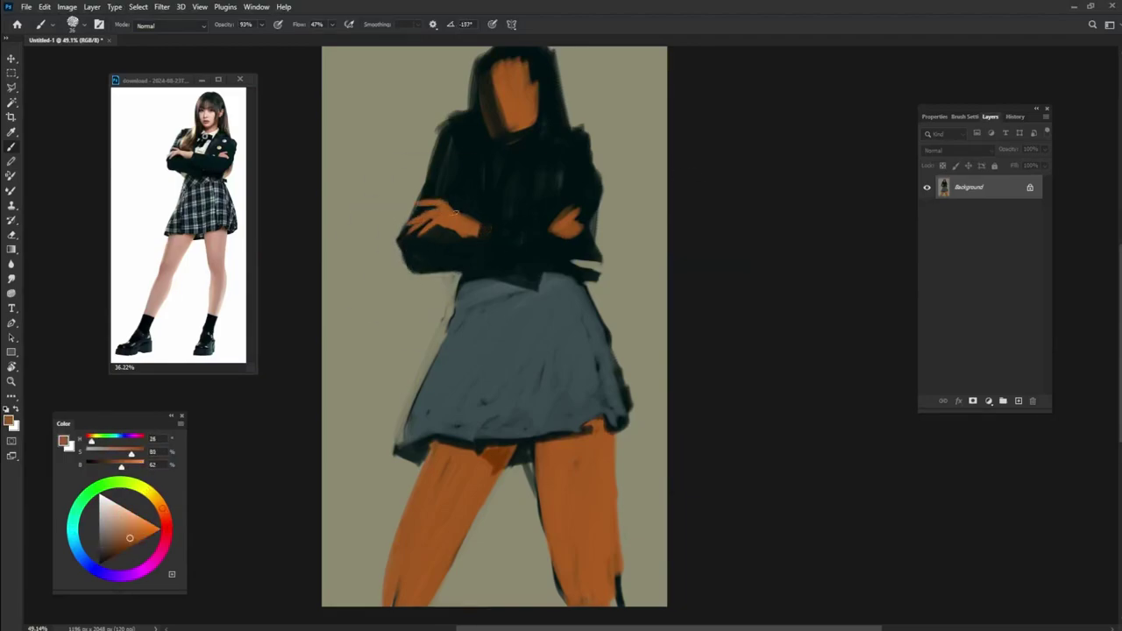
alt+click(465, 213)
Step: Trim the left-hand shoulder and hair outline with background colour and cover the face with a dark tone
alt+click(425, 184)
mouse_move(433, 140)
mouse_down()
mouse_move(478, 112)
mouse_move(487, 54)
mouse_move(513, 140)
mouse_up()
alt+click(539, 84)
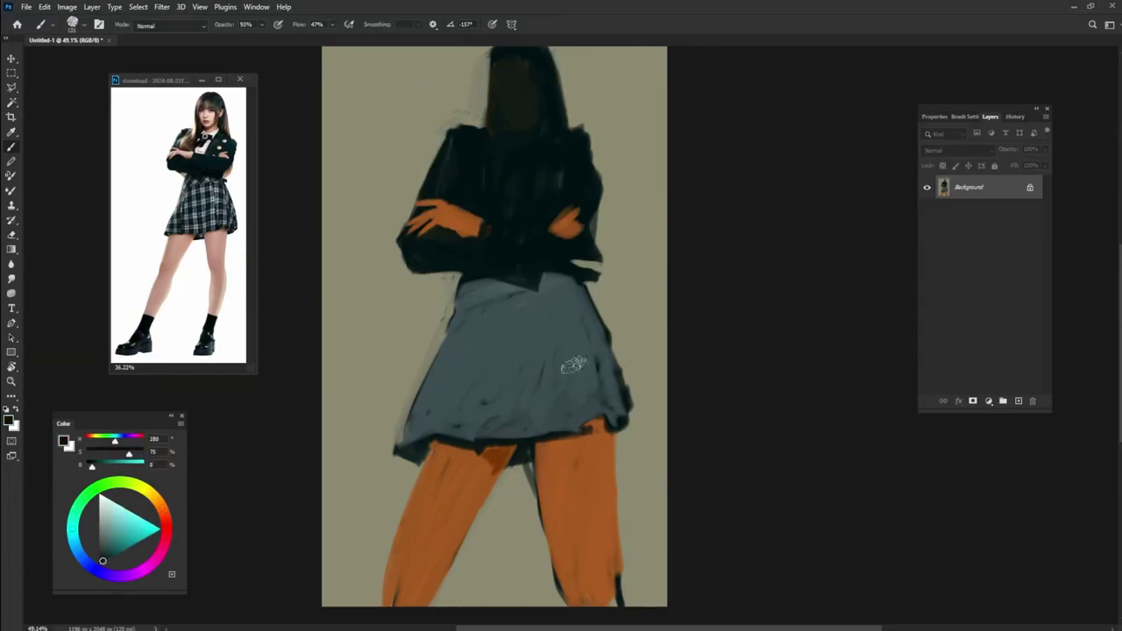
alt+click(525, 96)
mouse_move(506, 79)
mouse_down()
mouse_move(517, 120)
mouse_move(526, 87)
mouse_move(504, 135)
mouse_move(504, 58)
mouse_move(458, 195)
mouse_up()
Step: Pick a dark red and paint the long hair around the face and down over the shoulder
alt+click(548, 105)
alt+click(526, 96)
alt+click(544, 70)
click(165, 518)
click(112, 554)
mouse_move(505, 53)
mouse_down()
mouse_move(546, 84)
mouse_move(569, 132)
mouse_up()
Step: Repaint the face as an oval in the orange-brown skin tone
alt+click(526, 109)
mouse_move(536, 97)
mouse_down()
mouse_move(504, 139)
mouse_move(518, 114)
mouse_up()
drag(503, 63, 516, 77)
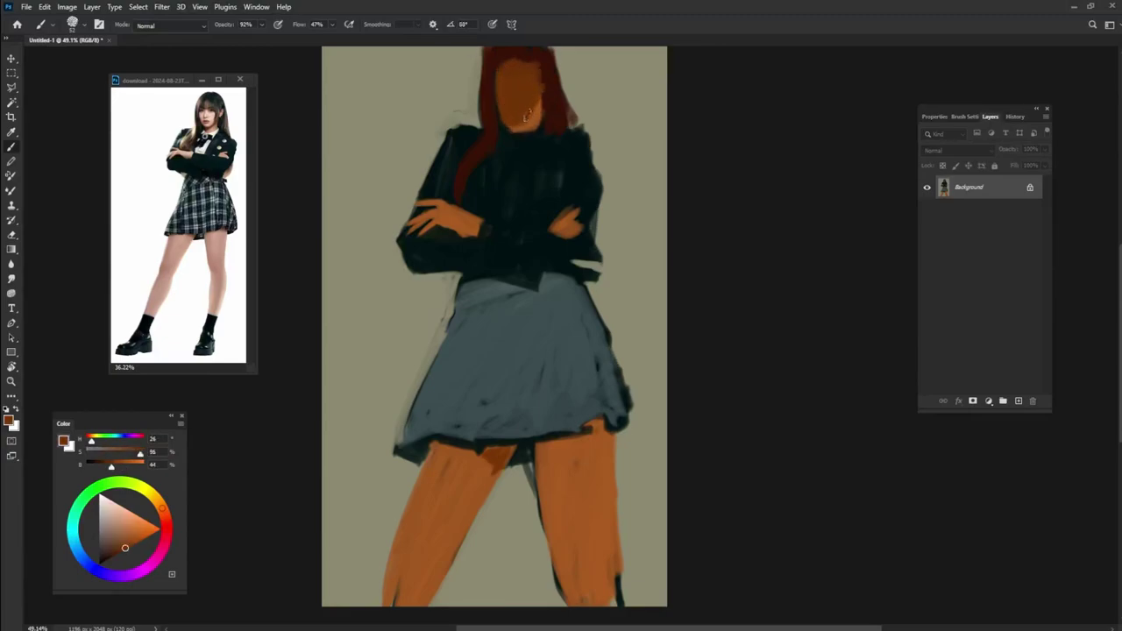
Step: Extend the dark red hair on the right-hand side and trim the hair and shoulder edges with background colour
alt+click(545, 62)
mouse_move(547, 40)
mouse_down()
mouse_move(538, 127)
mouse_move(578, 147)
mouse_up()
alt+click(613, 97)
drag(588, 101, 575, 139)
drag(473, 122, 448, 132)
Step: Paint a blue-grey shirt front between the jacket lapels and draw a dark waistband line across the top of the skirt
alt+click(510, 154)
mouse_move(531, 130)
mouse_down()
mouse_move(503, 203)
mouse_move(496, 191)
mouse_move(496, 226)
mouse_up()
alt+click(501, 210)
drag(452, 308, 571, 281)
alt+click(554, 83)
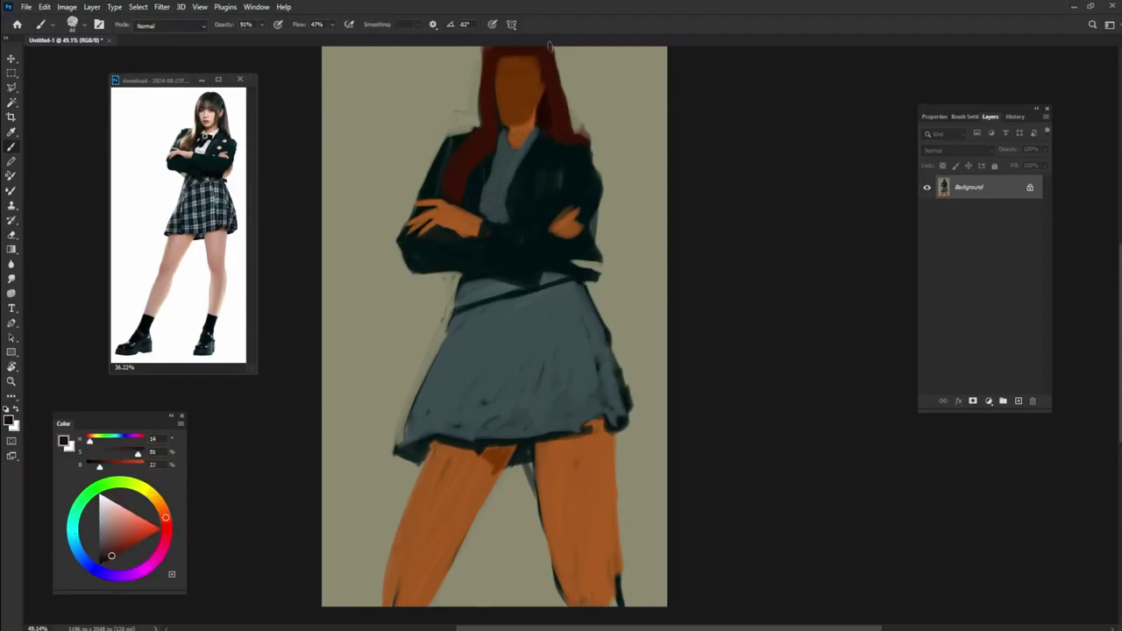
Step: Widen the dark red hair on the right-hand side, continue it below the elbow, and reshape the right-hand hand in skin tone
drag(554, 53, 574, 136)
mouse_move(594, 215)
mouse_down()
mouse_move(585, 267)
mouse_move(596, 252)
mouse_move(577, 201)
mouse_up()
alt+click(566, 237)
alt+click(562, 223)
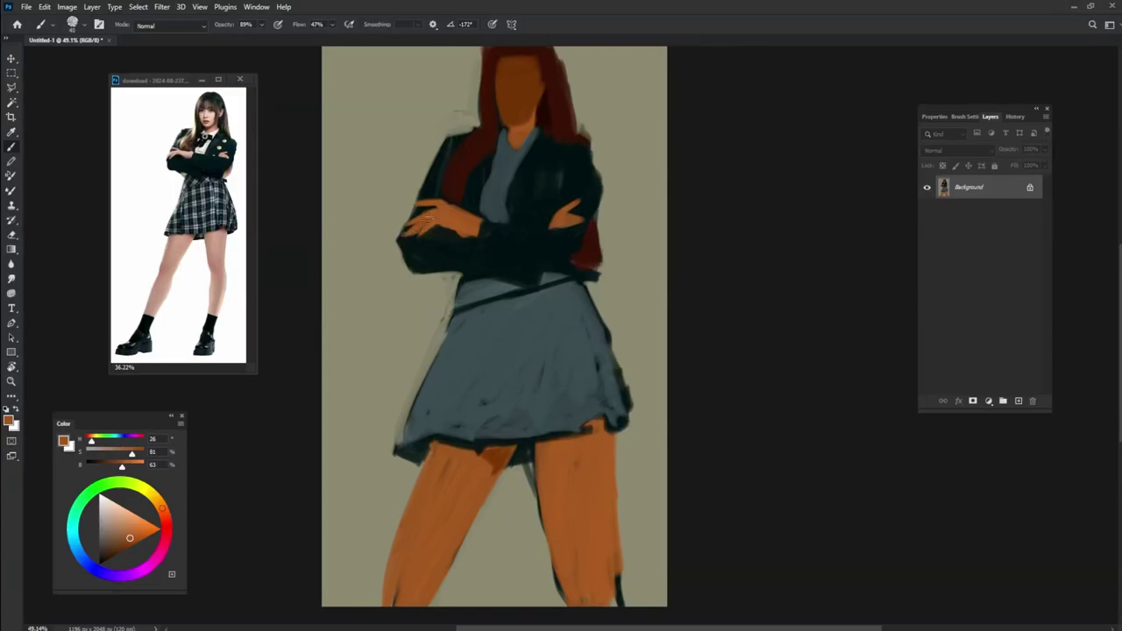
Step: Reshape the fingers and wrist of the left-hand hand using sampled orange skin tone and dark jacket colour
alt+click(423, 227)
drag(419, 202, 403, 243)
alt+click(460, 237)
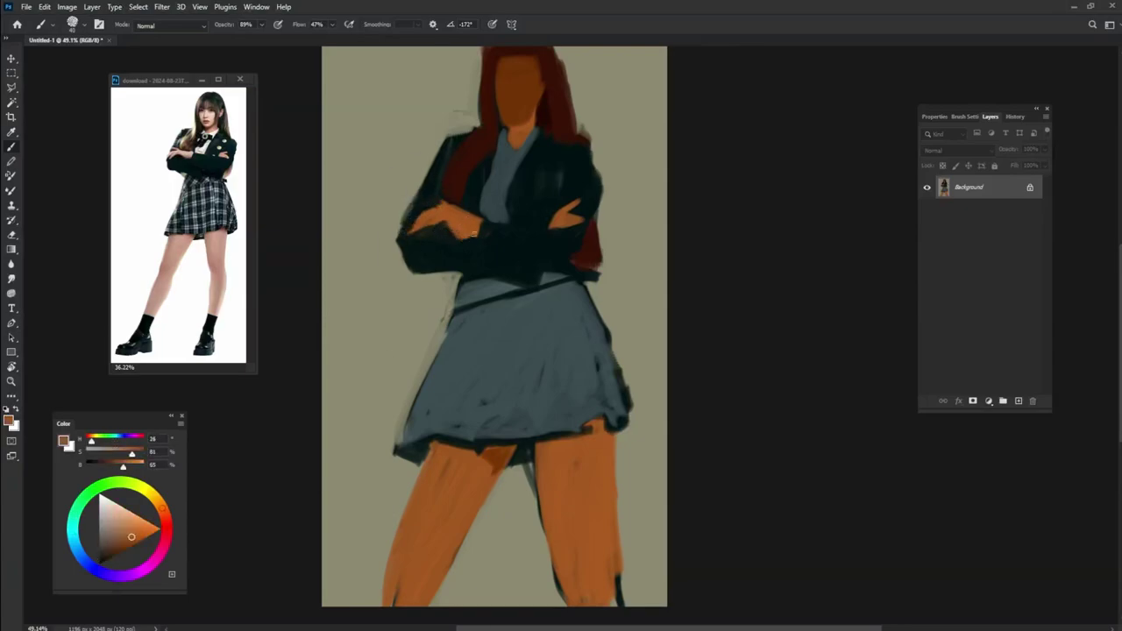
alt+click(425, 207)
mouse_move(445, 239)
mouse_down()
mouse_move(480, 216)
mouse_move(412, 215)
mouse_move(408, 239)
mouse_up()
alt+click(425, 208)
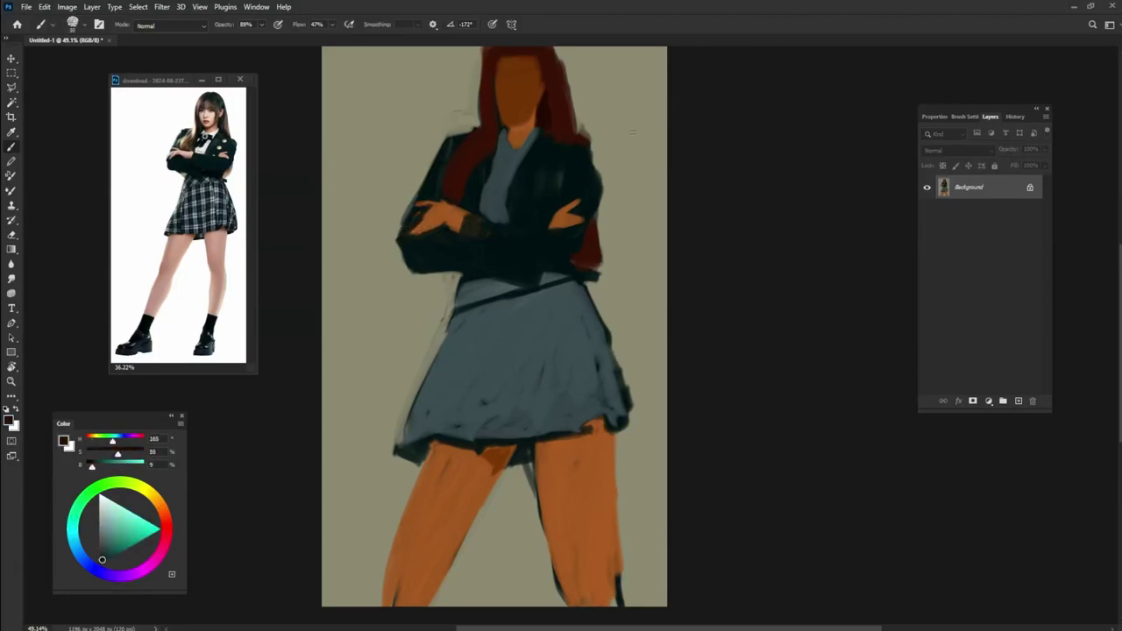
alt+click(447, 202)
alt+click(460, 219)
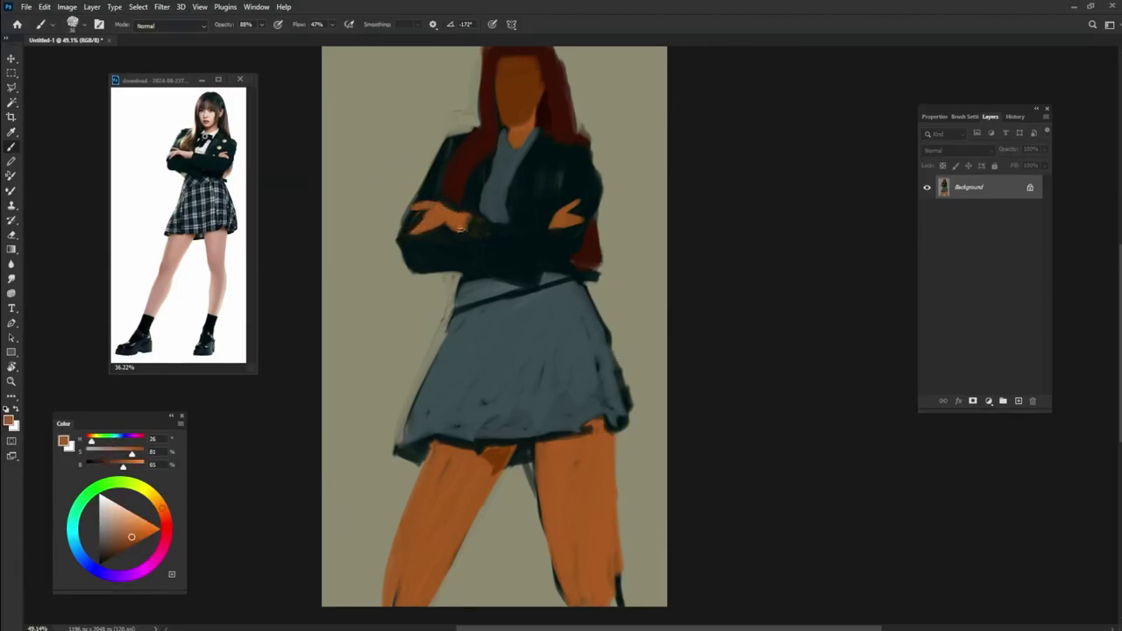
Step: Paint broad lighter blue-grey folds down the front of the skirt and blend them with the darker areas
alt+click(526, 368)
alt+click(480, 403)
drag(477, 314, 471, 422)
drag(501, 340, 501, 362)
drag(526, 325, 524, 406)
drag(552, 308, 550, 376)
drag(571, 336, 574, 393)
mouse_move(443, 387)
mouse_down()
mouse_move(438, 416)
mouse_move(446, 381)
mouse_up()
drag(517, 354, 490, 420)
alt+click(538, 388)
drag(543, 306, 492, 416)
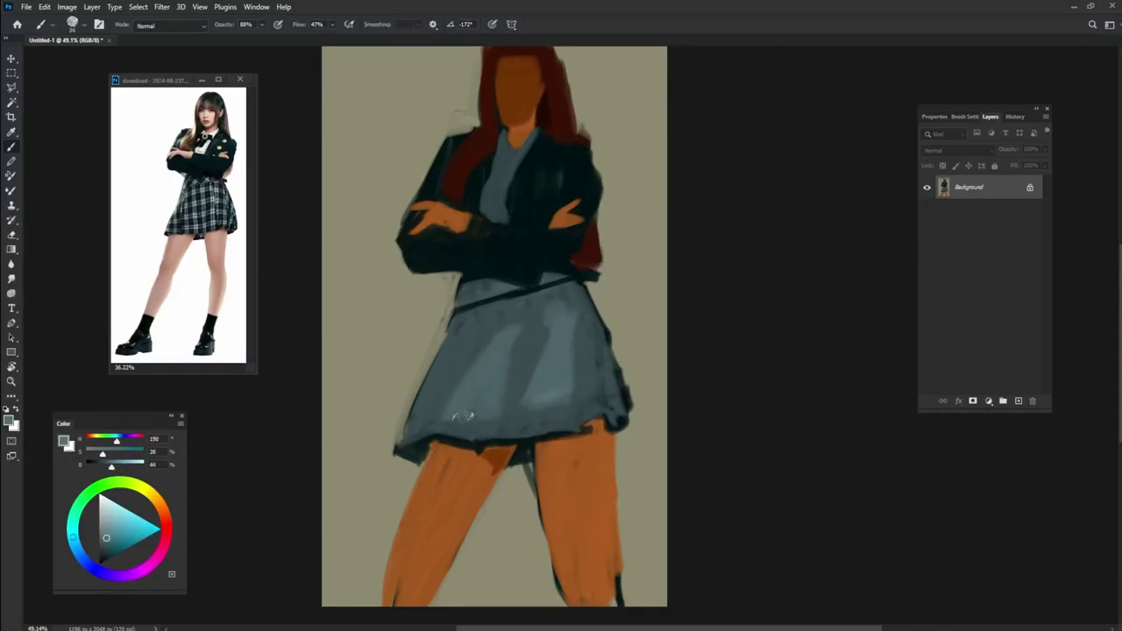
drag(578, 323, 574, 396)
drag(534, 293, 526, 398)
drag(478, 317, 464, 402)
Step: Shade beneath the skirt hem and along the outer and inner edges of both thighs in dark orange-brown
alt+click(482, 449)
mouse_move(555, 450)
mouse_down()
mouse_move(593, 433)
mouse_move(537, 457)
mouse_up()
drag(441, 455, 376, 606)
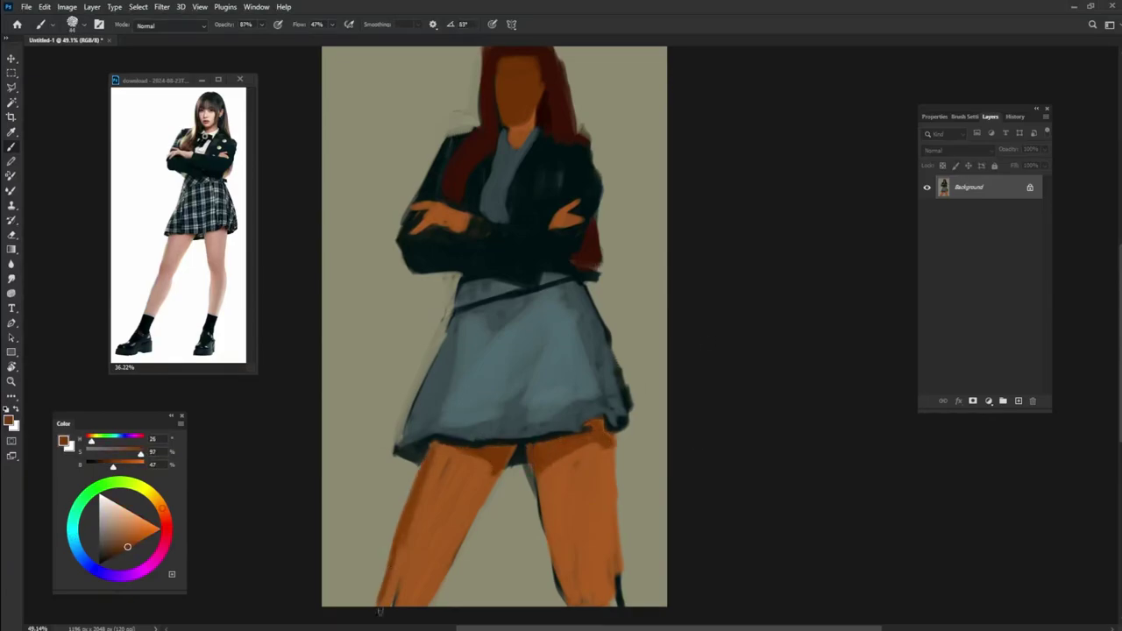
drag(491, 451, 442, 605)
drag(536, 482, 557, 605)
alt+click(614, 526)
drag(611, 447, 613, 605)
Step: Paint a lighter orange highlight down the middle of each thigh
alt+click(614, 574)
drag(469, 459, 399, 603)
drag(579, 457, 565, 570)
Step: Darken the underside of the skirt between the thighs and clean up the skirt's right-hand edge
alt+click(535, 433)
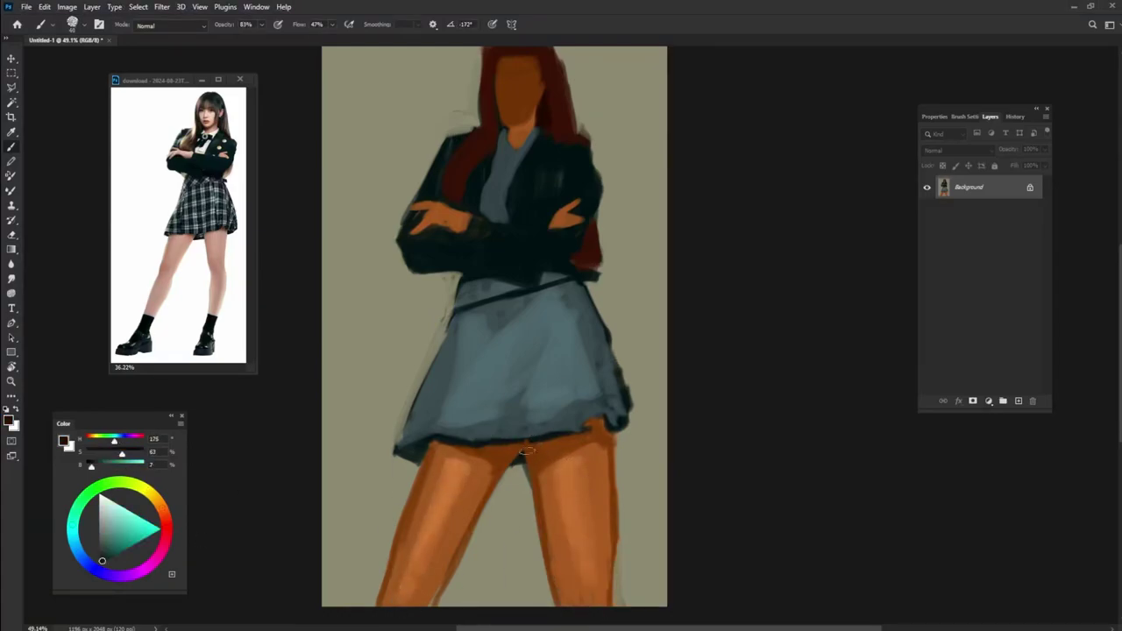
alt+click(501, 456)
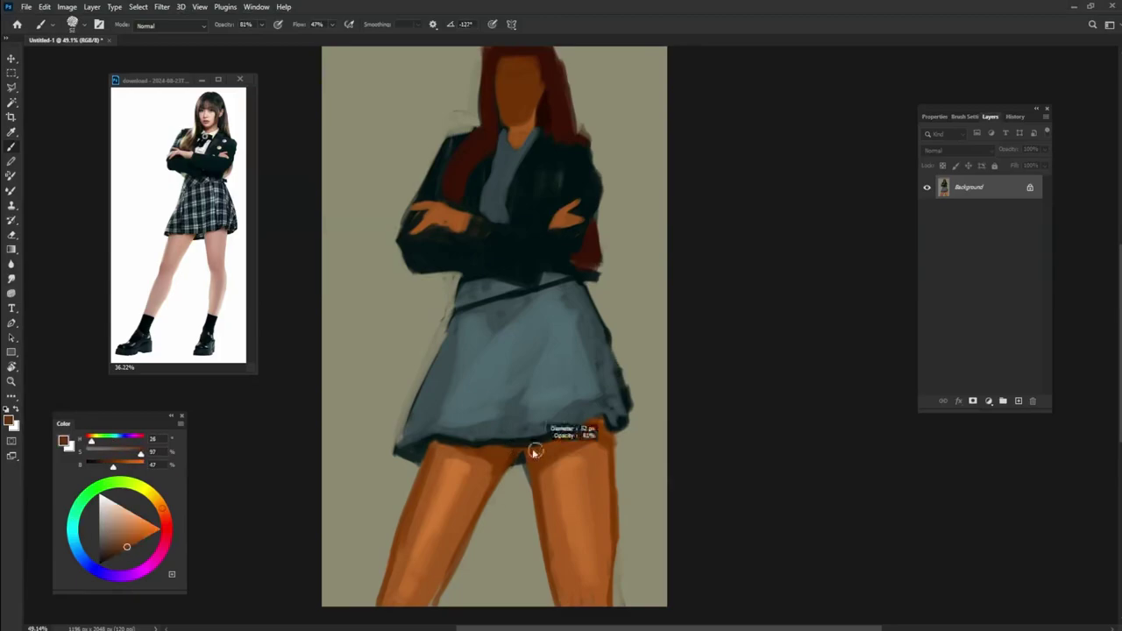
alt+click(504, 456)
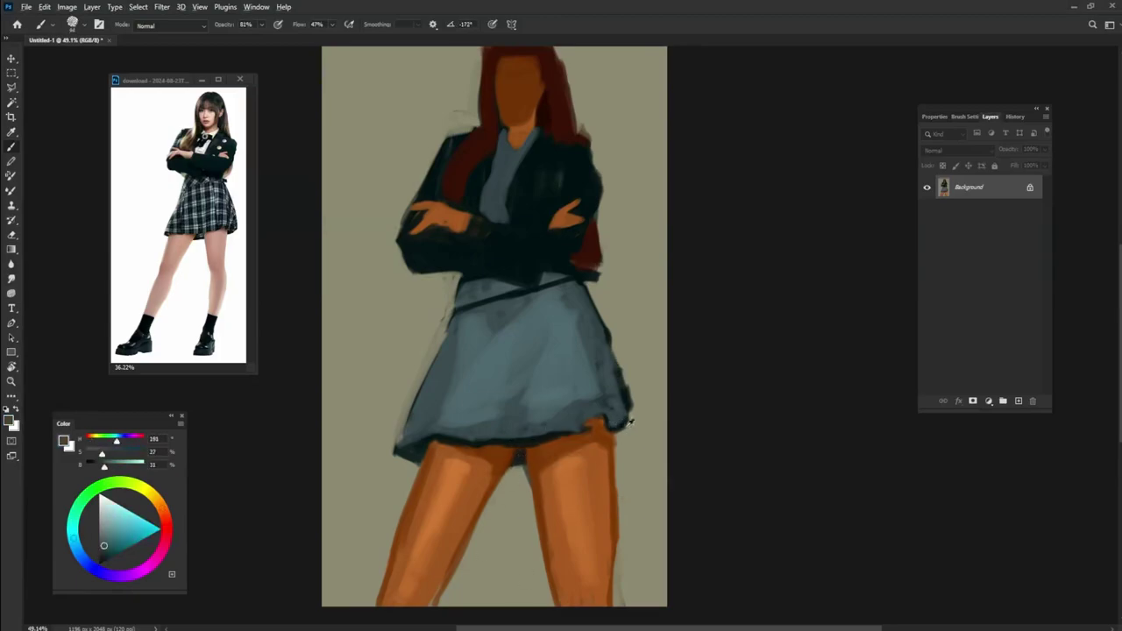
drag(613, 324, 624, 420)
Step: Lighten the shirt front and collar with blue-grey and tidy the neckline with skin tone
alt+click(562, 349)
drag(488, 200, 529, 132)
alt+click(528, 125)
alt+click(521, 150)
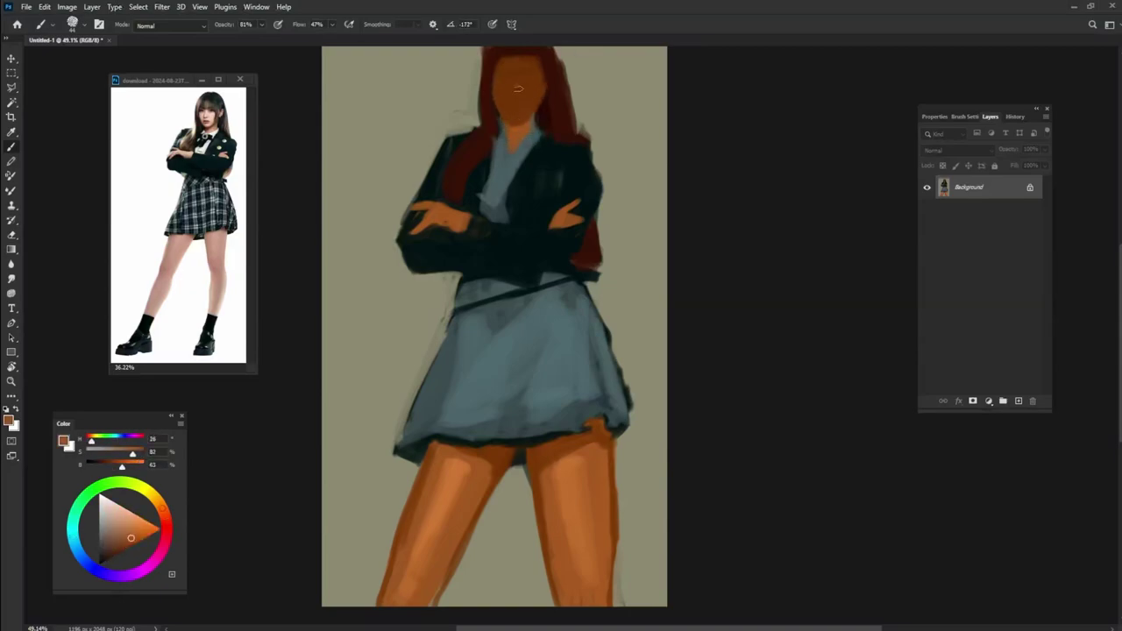
Step: Lighten the face, paint a dark red fringe over the forehead, and shade the jaw and chin
mouse_move(518, 102)
mouse_down()
mouse_move(507, 67)
mouse_move(549, 58)
mouse_up()
alt+click(539, 58)
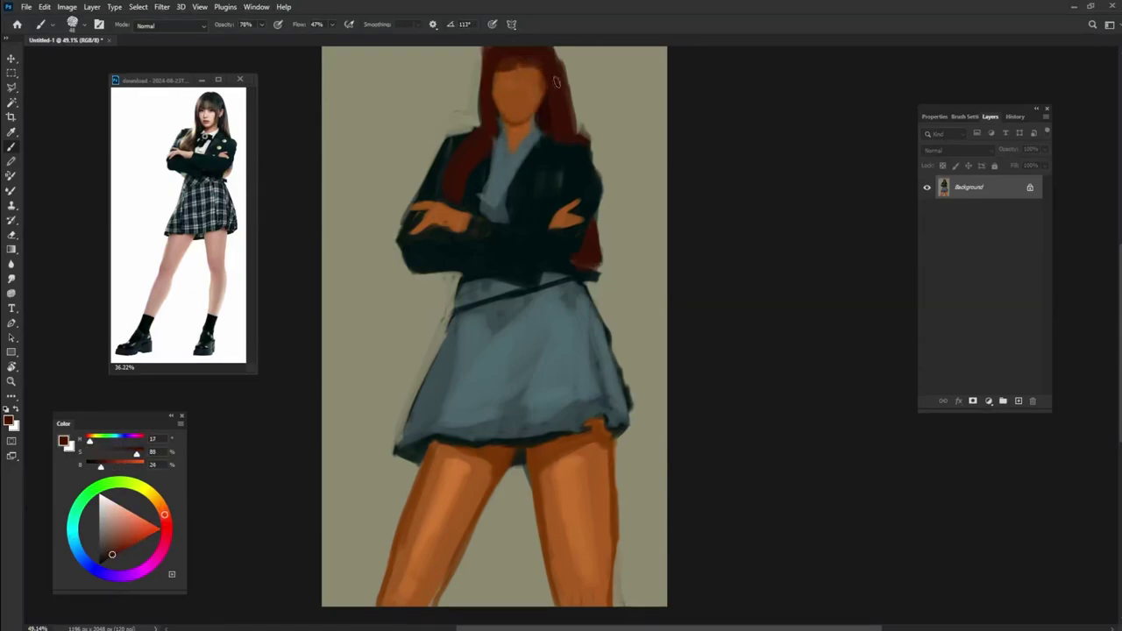
alt+click(542, 110)
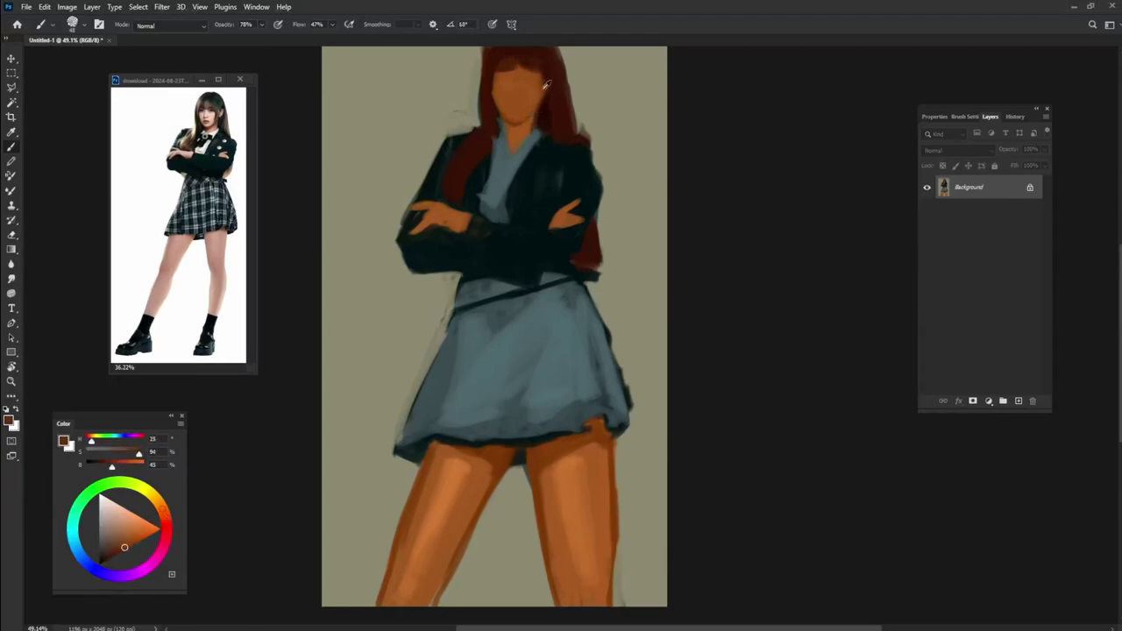
alt+click(508, 112)
mouse_move(505, 119)
mouse_down()
mouse_move(515, 78)
mouse_move(537, 119)
mouse_up()
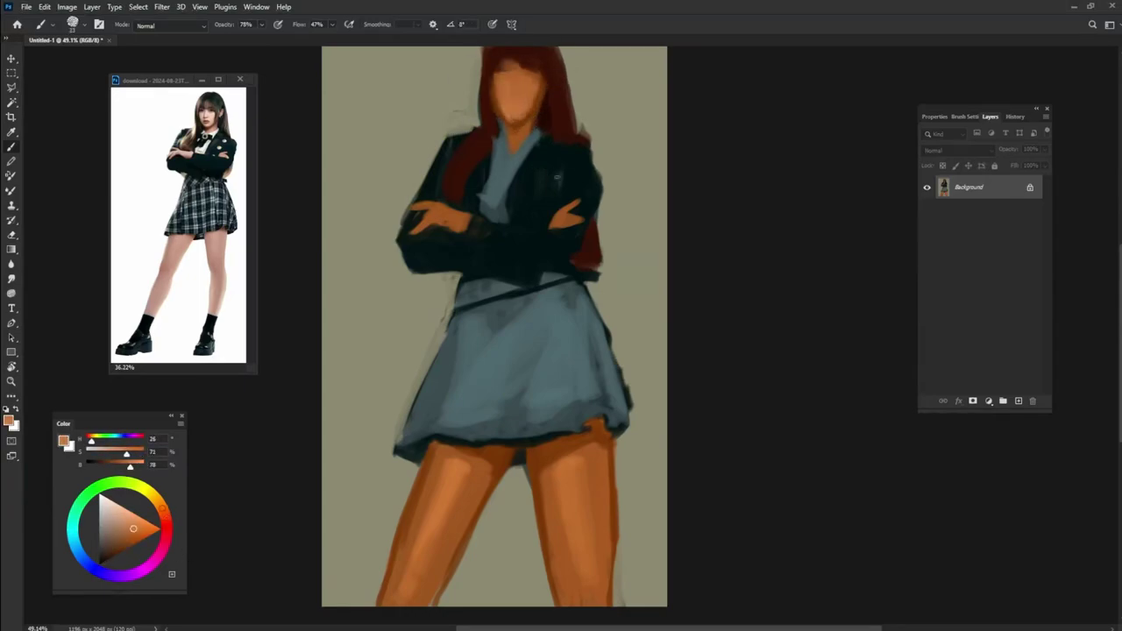
Step: Paint a dark bow tie at the neck and brighten the shirt collar around it
alt+click(529, 171)
mouse_move(498, 156)
mouse_down()
mouse_move(518, 156)
mouse_move(505, 180)
mouse_move(535, 133)
mouse_move(465, 160)
mouse_up()
alt+click(524, 142)
alt+click(487, 151)
alt+click(487, 128)
Step: Paint pinkish highlights down the long left-hand lock of hair, blending them into the dark red
drag(480, 91, 451, 179)
alt+click(482, 140)
mouse_move(480, 49)
mouse_down()
mouse_move(479, 116)
mouse_move(445, 182)
mouse_up()
alt+click(465, 154)
mouse_move(480, 133)
mouse_down()
mouse_move(439, 188)
mouse_move(458, 181)
mouse_move(448, 174)
mouse_up()
alt+click(473, 167)
alt+click(465, 165)
drag(482, 93, 473, 143)
alt+click(485, 100)
drag(486, 99, 496, 138)
alt+click(484, 77)
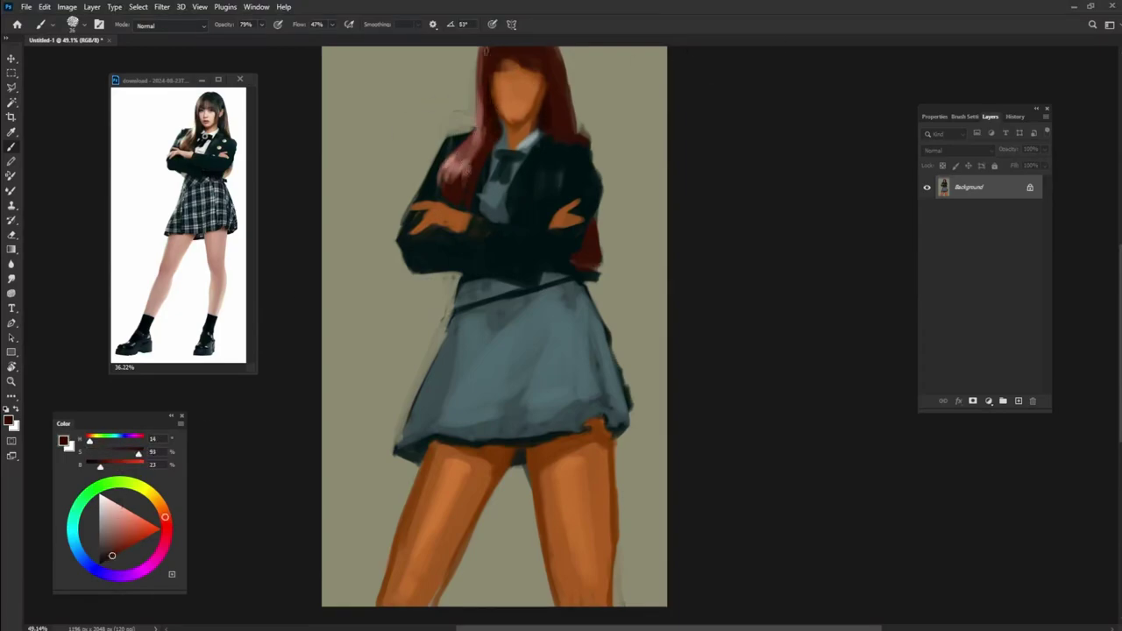
Step: Paint the right-hand ear in skin tone and add dark eyes and deep red lips to the face
alt+click(549, 77)
mouse_move(546, 79)
mouse_down()
mouse_move(550, 114)
mouse_move(554, 98)
mouse_up()
alt+click(552, 91)
alt+click(552, 103)
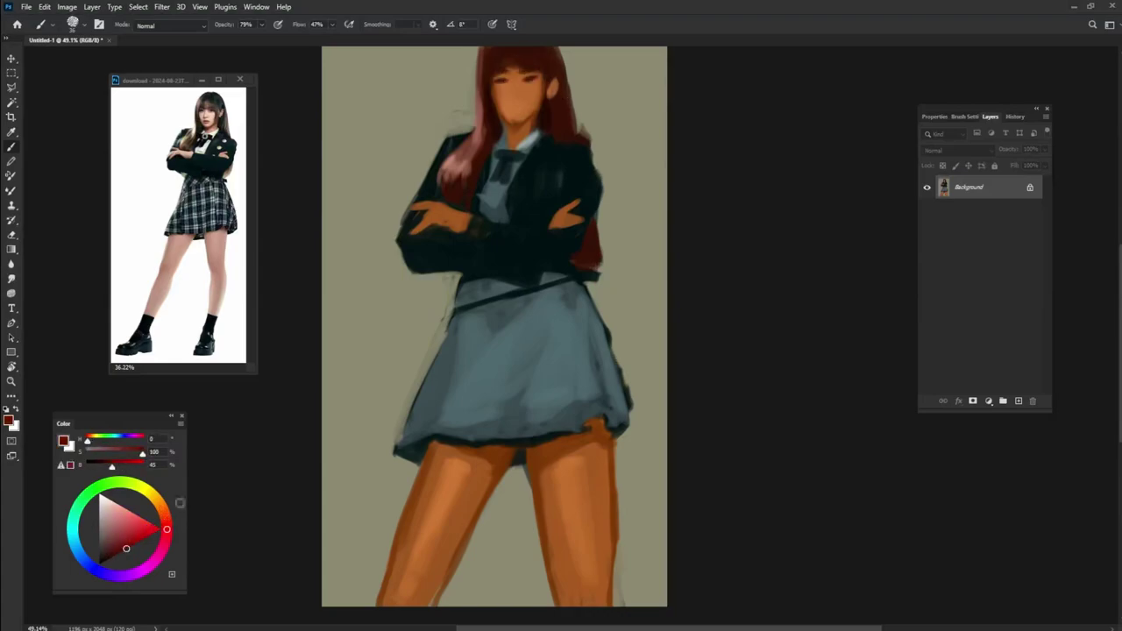
alt+click(587, 149)
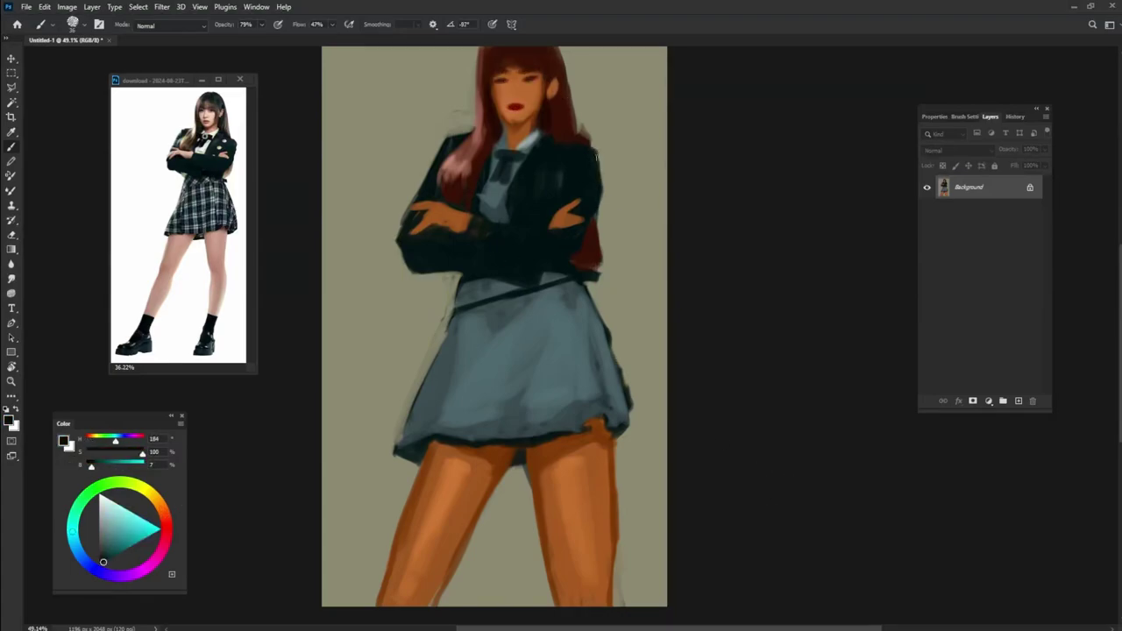
Step: Add pale orange highlights to the forehead, nose and cheeks, and refine the dark eyes and lips
alt+click(529, 91)
mouse_move(503, 99)
mouse_down()
mouse_move(534, 116)
mouse_move(517, 121)
mouse_up()
alt+click(530, 91)
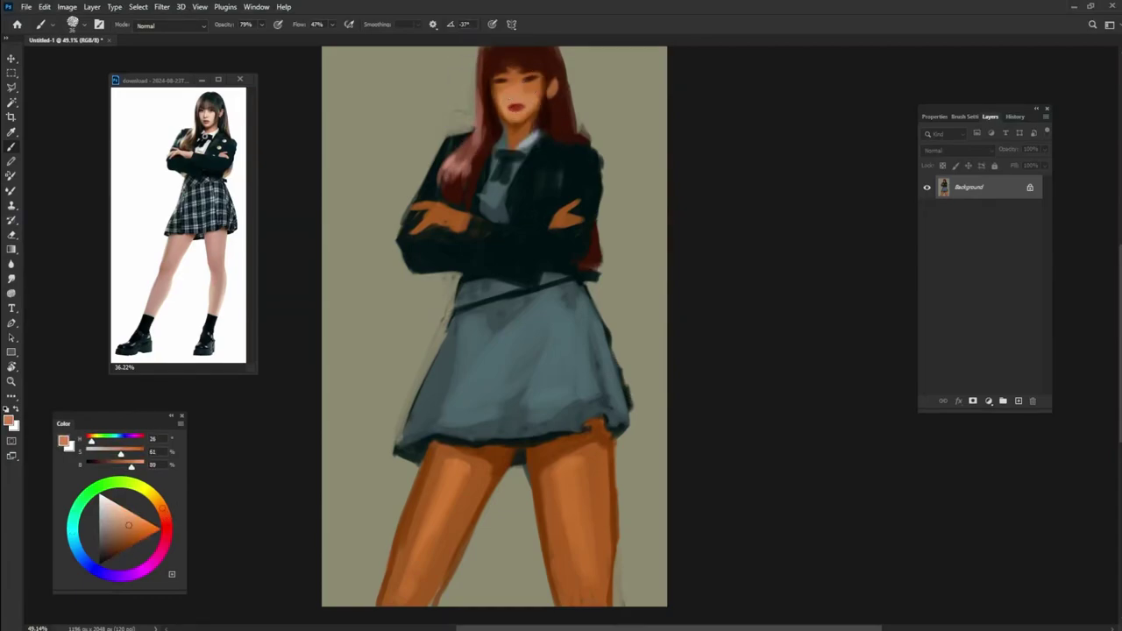
alt+click(517, 70)
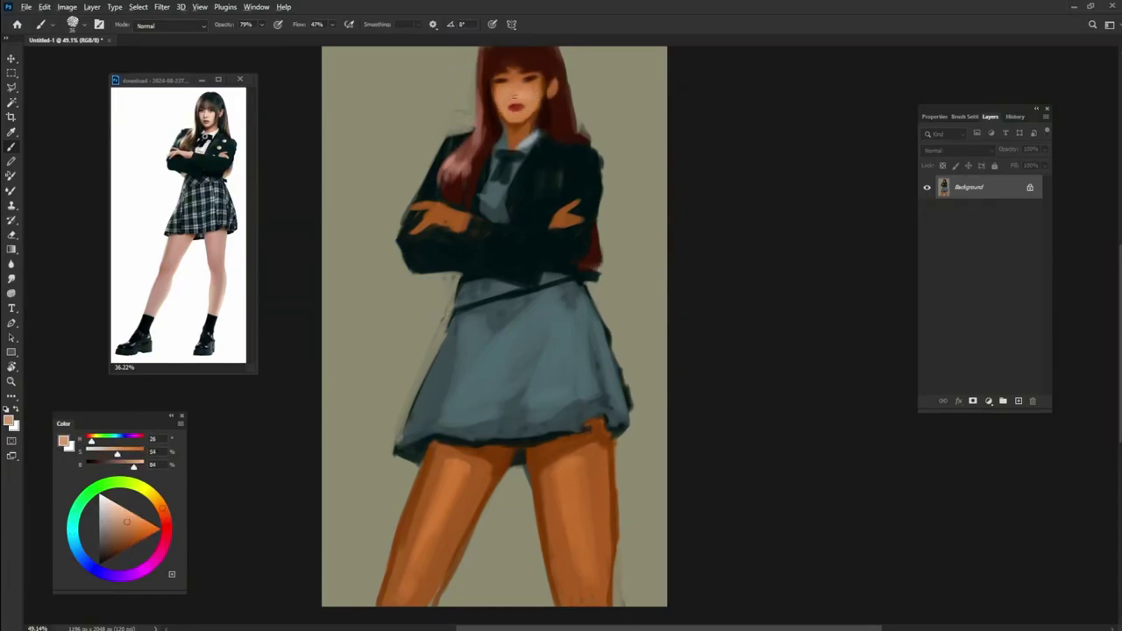
alt+click(524, 101)
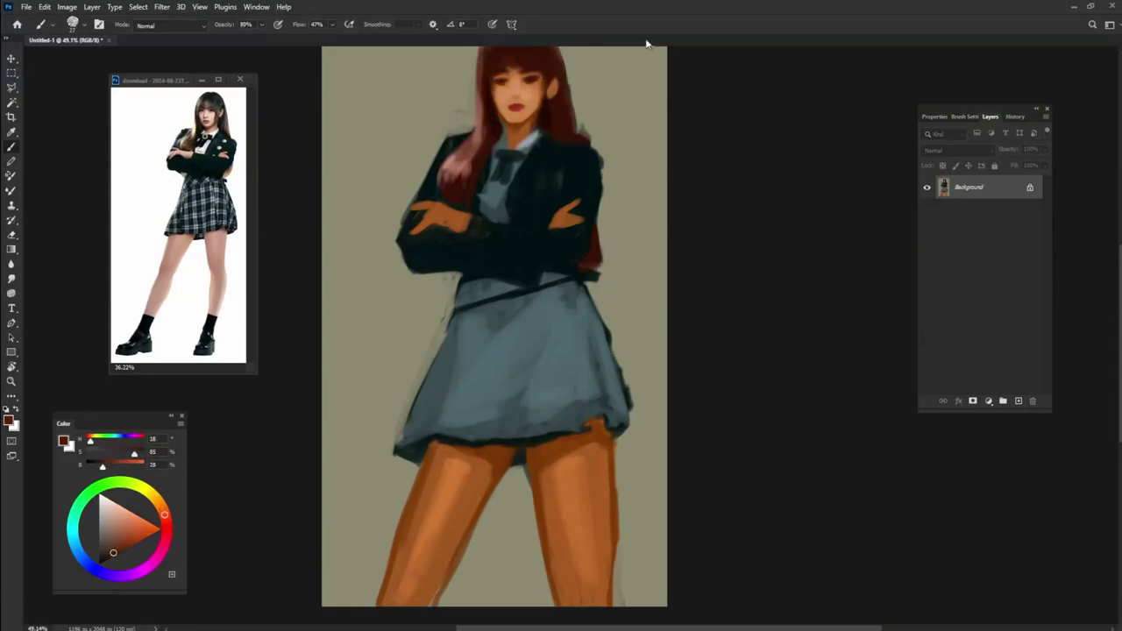
alt+click(516, 108)
Step: Paint muted pink-red highlights across the fringe and down the hair on the right-hand side
alt+click(520, 53)
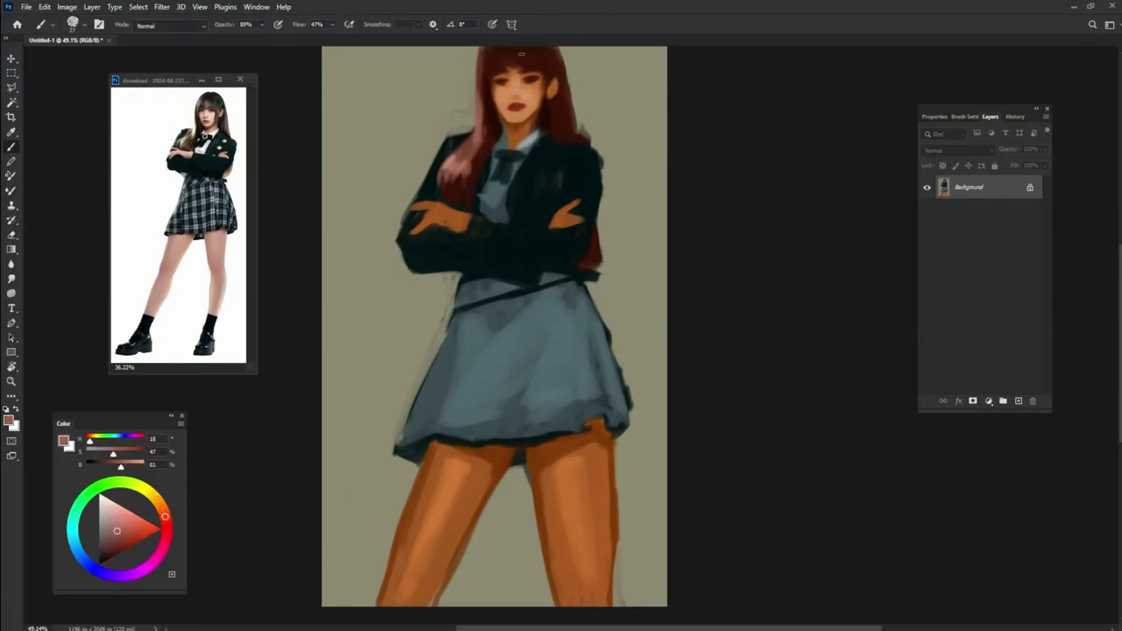
alt+click(564, 117)
mouse_move(568, 106)
mouse_down()
mouse_move(577, 136)
mouse_move(553, 114)
mouse_up()
alt+click(570, 118)
alt+click(565, 121)
alt+click(558, 55)
alt+click(552, 88)
mouse_move(543, 78)
mouse_down()
mouse_move(544, 96)
mouse_move(666, 115)
mouse_move(580, 143)
mouse_up()
Step: Round out the crown of the head and fill it in with dark red hair colour
alt+click(486, 144)
alt+click(487, 144)
alt+click(495, 92)
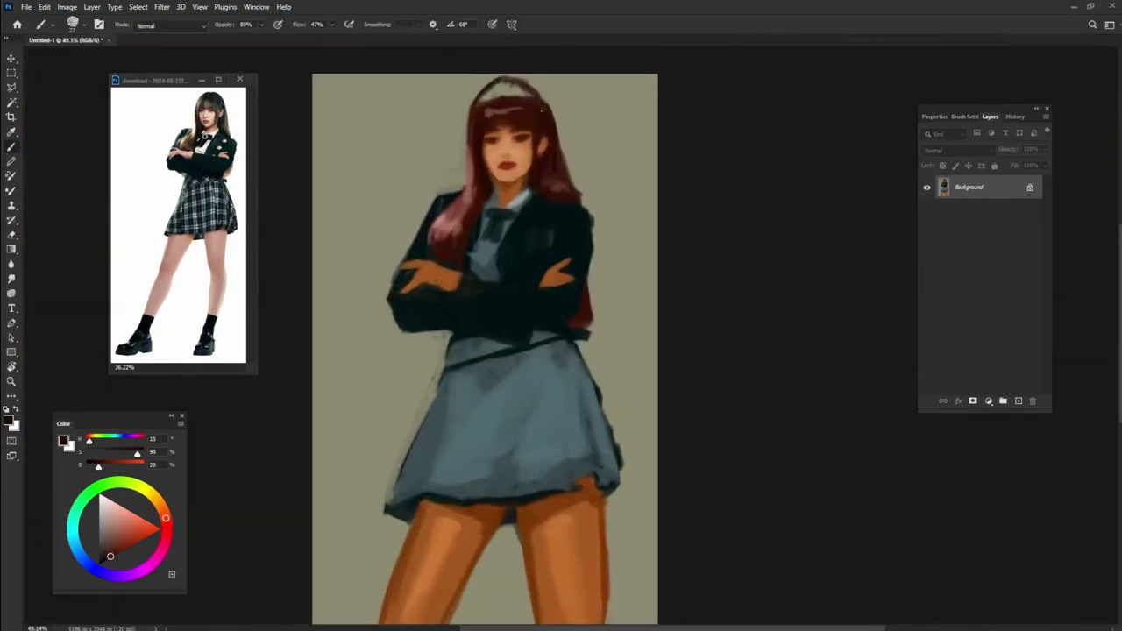
alt+click(526, 92)
alt+click(506, 92)
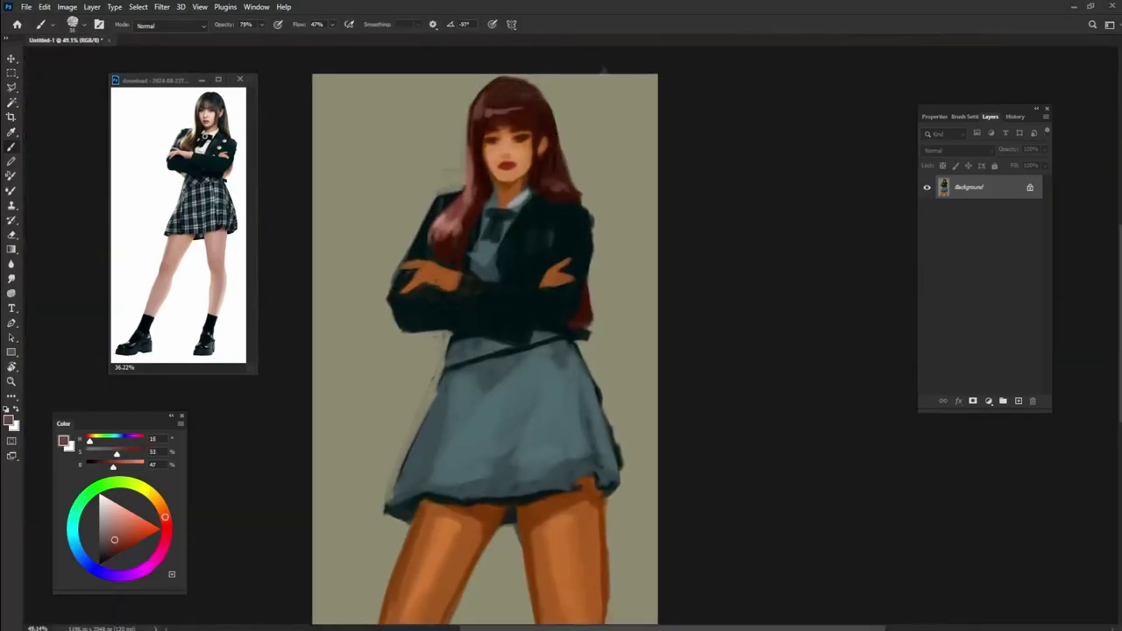
Step: Refine the dark bow tie and add a light grey patch to the shirt front below it
drag(629, 149, 631, 102)
alt+click(496, 157)
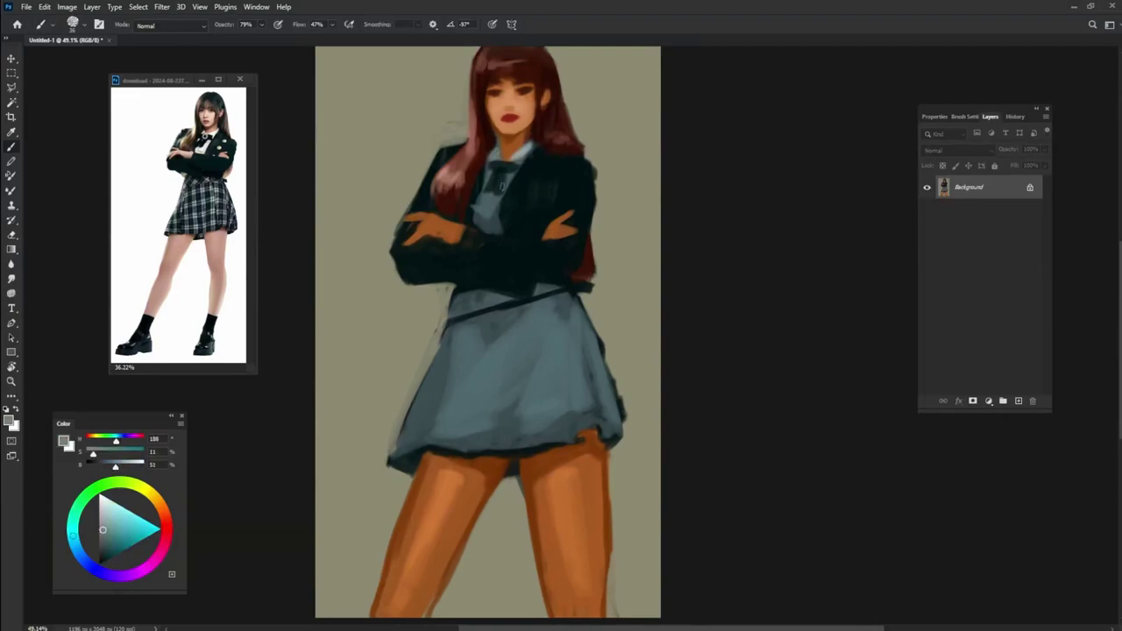
alt+click(477, 140)
alt+click(496, 171)
mouse_move(490, 180)
mouse_down()
mouse_move(493, 210)
mouse_move(504, 210)
mouse_move(486, 230)
mouse_move(513, 215)
mouse_up()
alt+click(504, 165)
alt+click(481, 202)
alt+click(503, 175)
Step: Touch up the hands with lighter orange and smooth the highlight on the left-hand thigh
alt+click(513, 279)
alt+click(561, 223)
alt+click(561, 221)
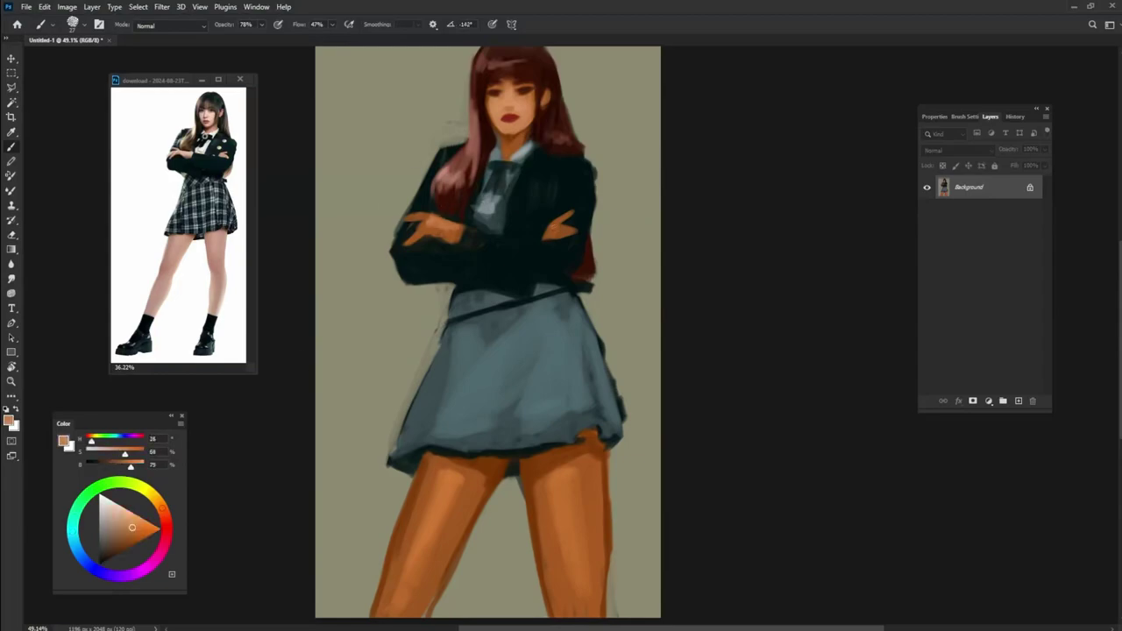
alt+click(426, 543)
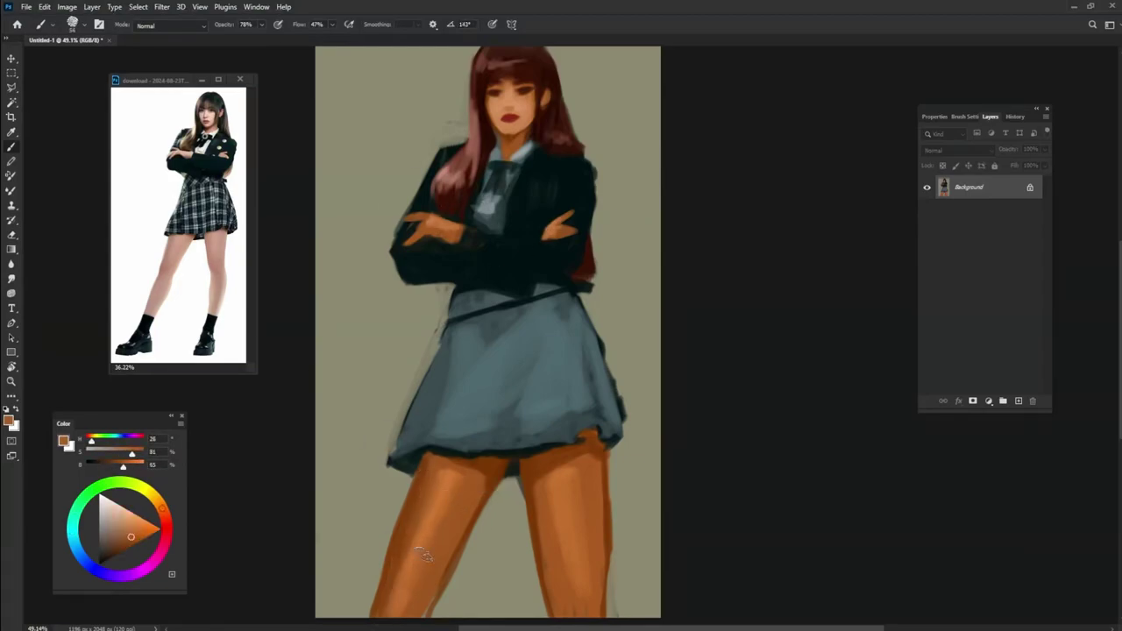
Step: Save the painting as madareto.psd
key(ctrl+s)
text(mada)
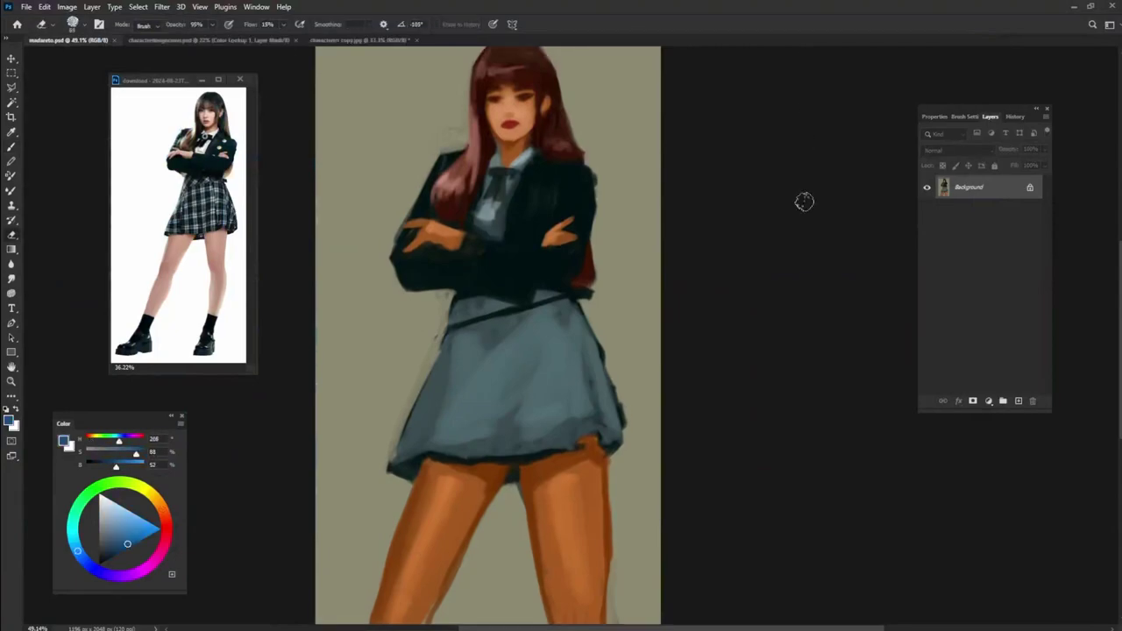
Step: Paint a pale blue-grey highlight down the right-hand fold of the skirt
alt+click(559, 285)
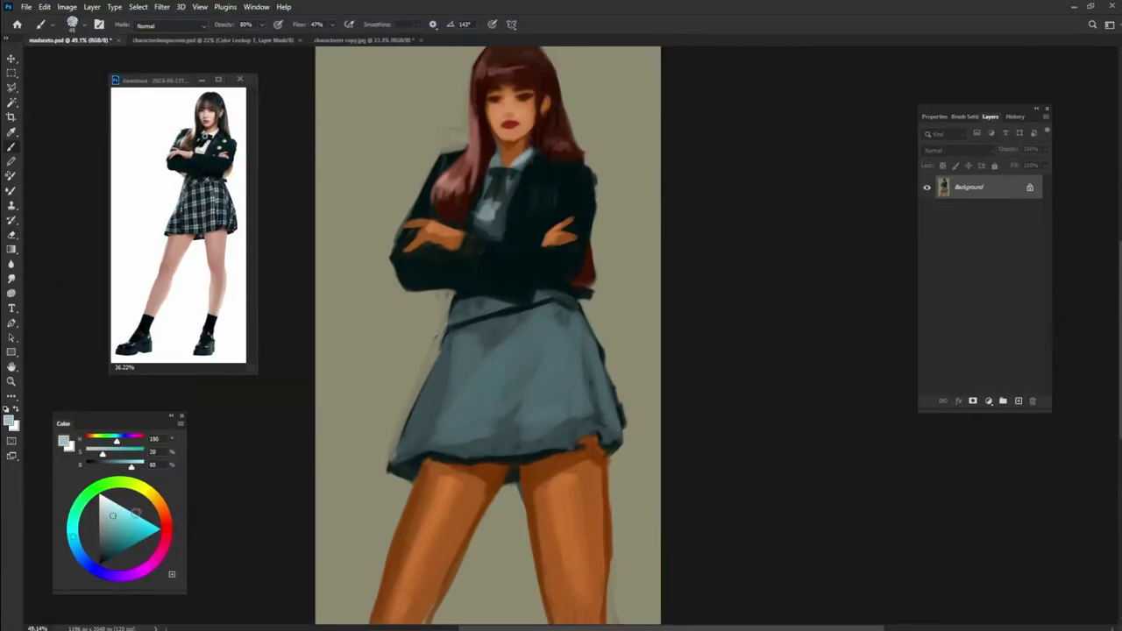
drag(558, 350, 560, 417)
Step: Rework the eyes, eye sockets and lower fringe with sampled dark brown and reddish tones
alt+click(492, 101)
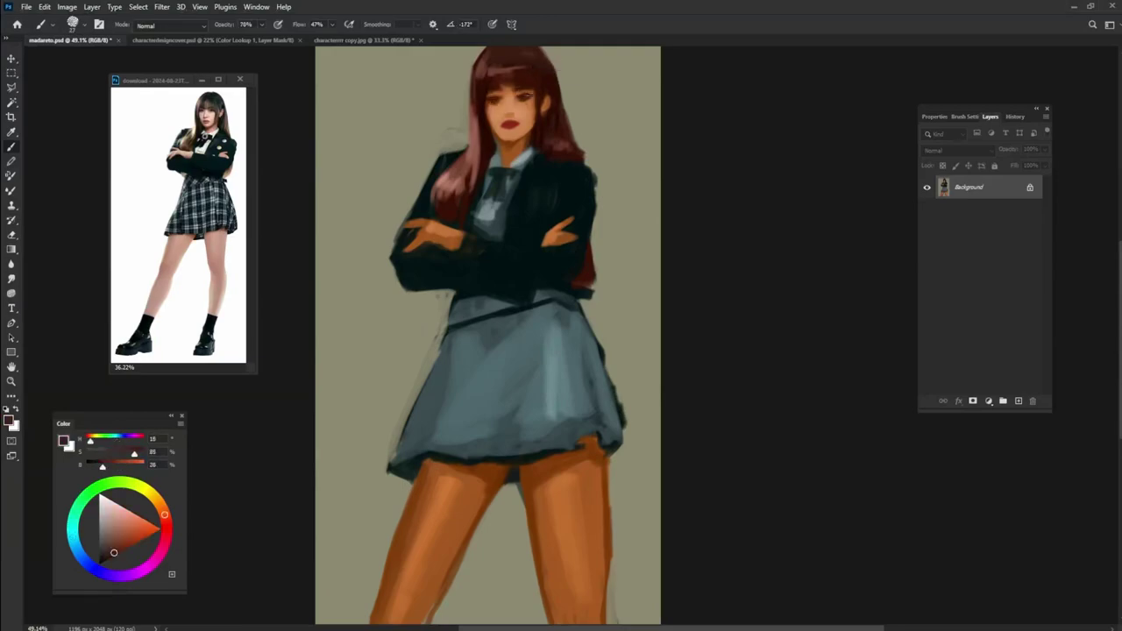
alt+click(531, 102)
alt+click(493, 103)
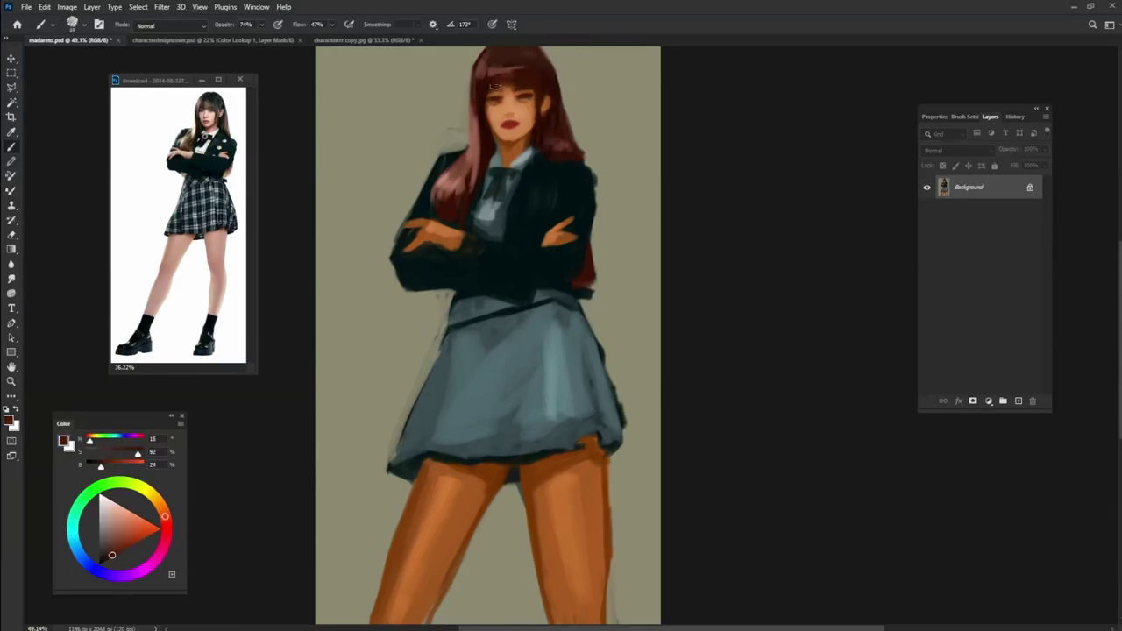
alt+click(496, 102)
Step: Repaint the lips in a stronger red and tidy their outline with skin tone
alt+click(517, 115)
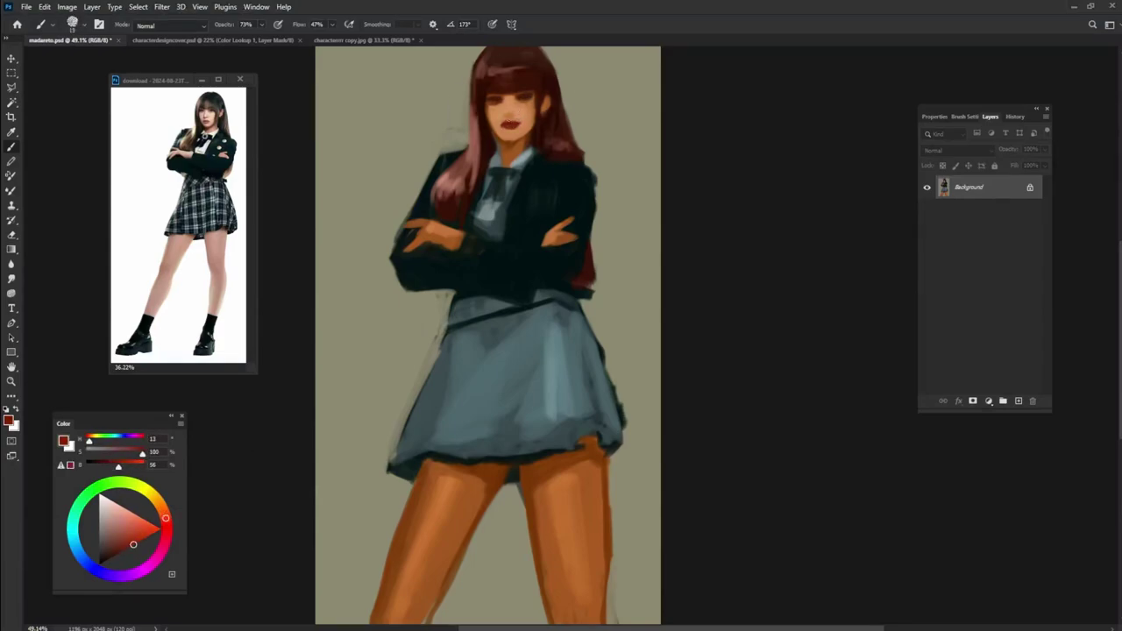
alt+click(517, 113)
drag(501, 123, 516, 123)
Step: Darken both eyes with very dark red-brown, working close up on the face
alt+click(502, 101)
alt+click(522, 98)
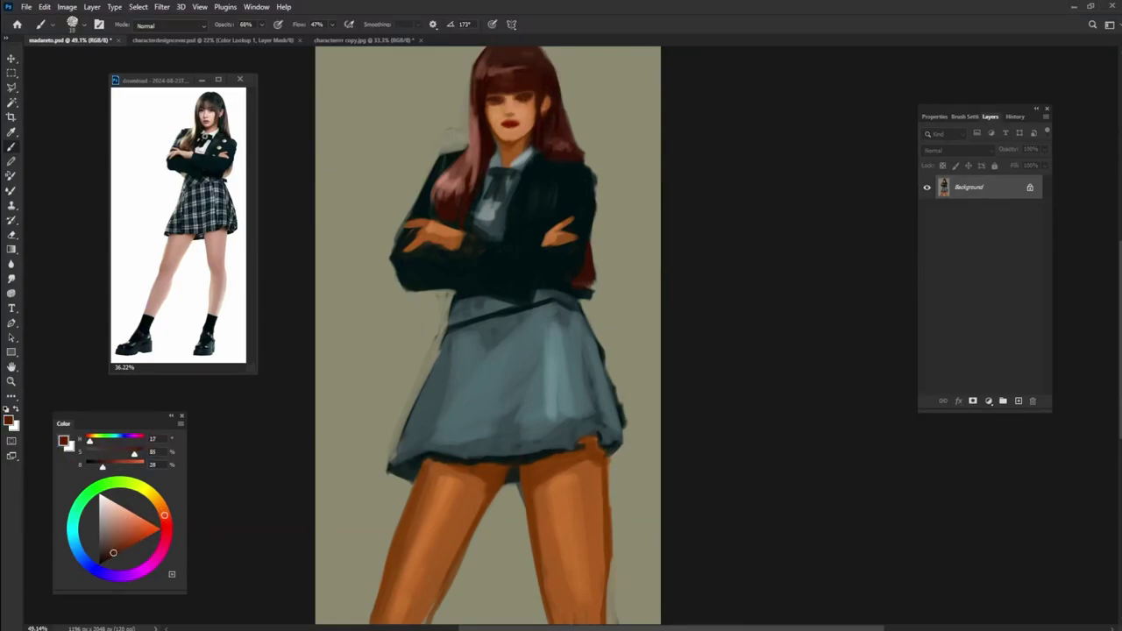
scroll(510, 114, up, 5)
alt+click(437, 281)
alt+click(430, 279)
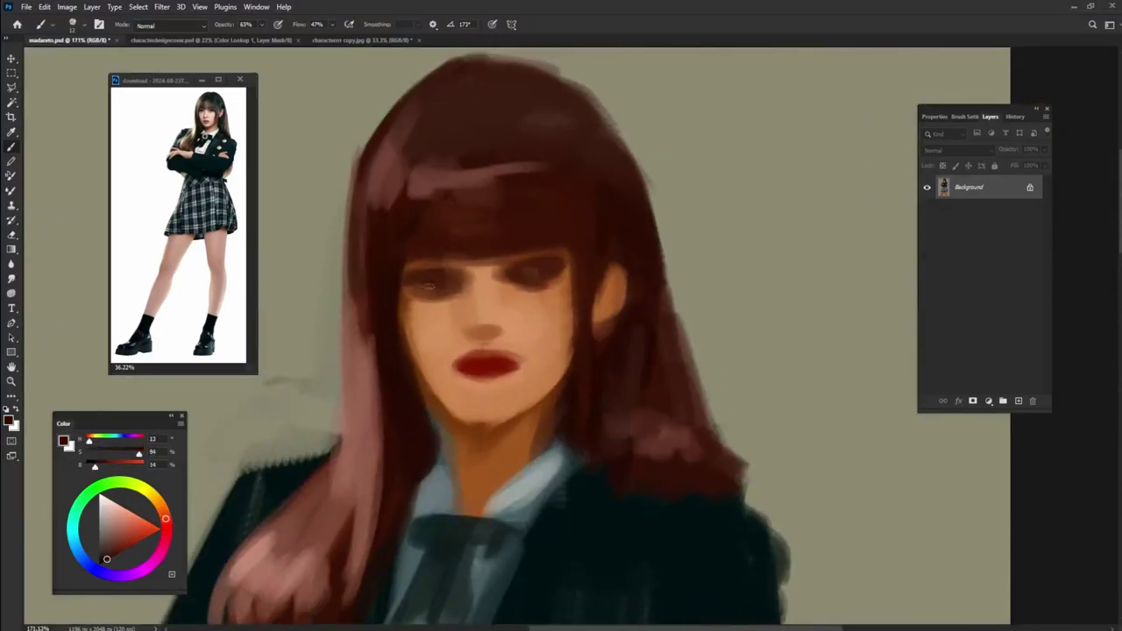
Step: Soften the eyes and eyelids by blending sampled orange-brown skin and dark brown tones beneath the fringe
scroll(599, 252, down, 5)
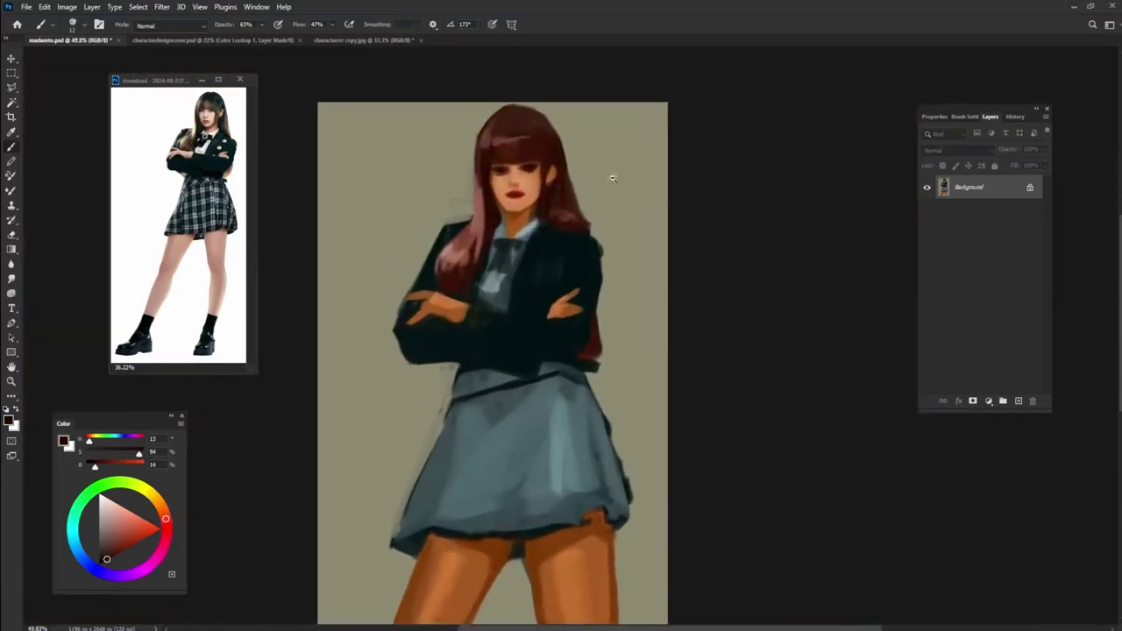
alt+click(534, 112)
alt+click(500, 114)
alt+click(507, 109)
alt+click(513, 98)
alt+click(529, 113)
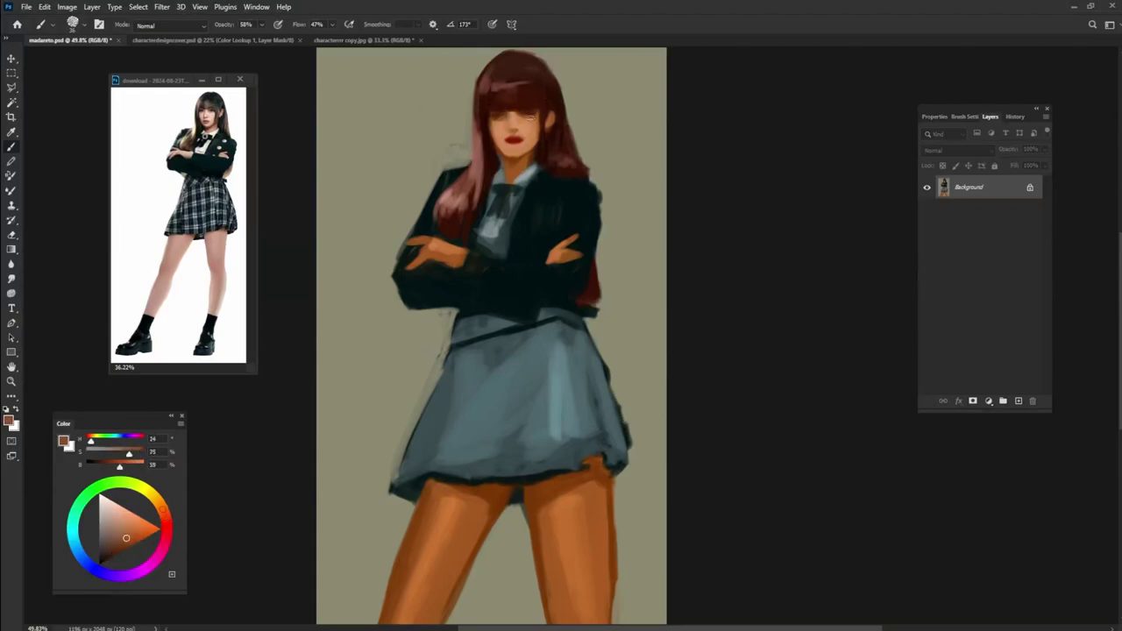
alt+click(543, 114)
alt+click(532, 107)
alt+click(506, 107)
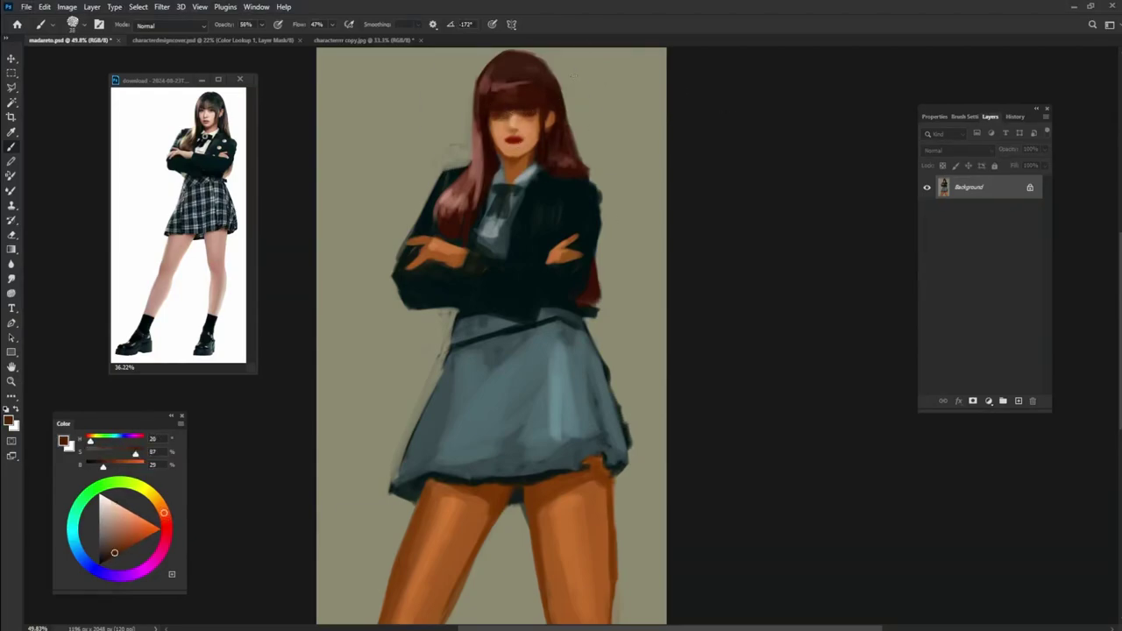
alt+click(523, 113)
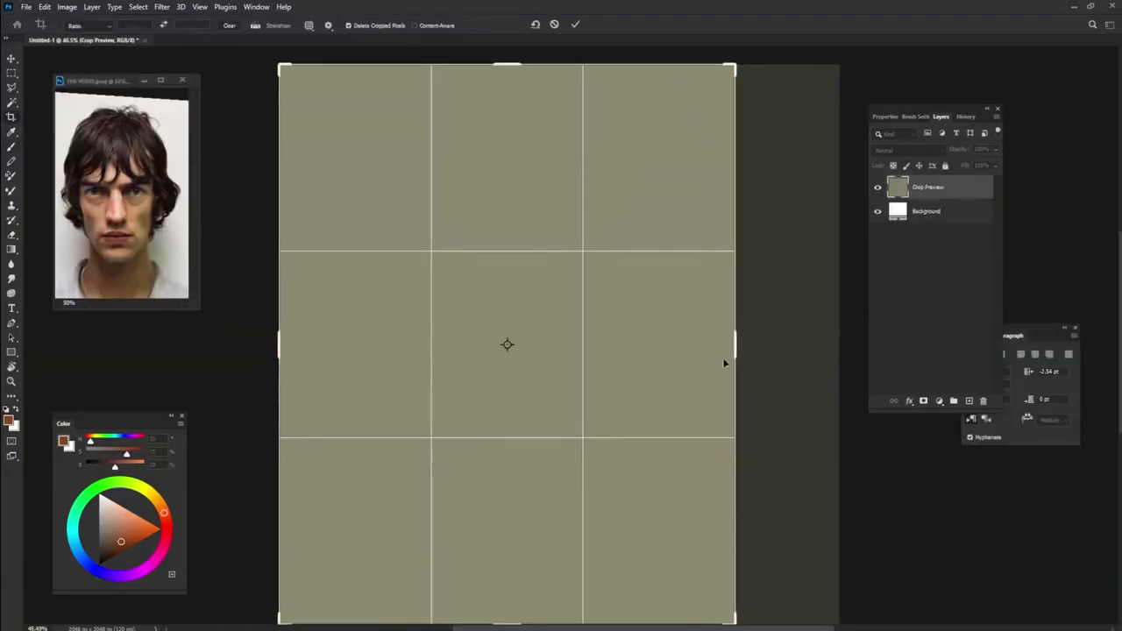
Step: Sketch the outline of the man's head, shaggy hair, jaw, neck and shoulders in dark reddish brown on the olive canvas
mouse_move(293, 296)
mouse_down()
mouse_move(342, 351)
mouse_move(688, 329)
mouse_up()
mouse_move(316, 263)
mouse_down()
mouse_move(263, 351)
mouse_move(359, 521)
mouse_up()
drag(364, 398, 613, 456)
drag(692, 281, 613, 438)
drag(311, 237, 263, 350)
mouse_move(342, 263)
mouse_down()
mouse_move(569, 66)
mouse_move(684, 298)
mouse_up()
mouse_move(613, 65)
mouse_down()
mouse_move(373, 485)
mouse_move(386, 605)
mouse_up()
drag(473, 543, 596, 490)
drag(359, 569, 280, 618)
drag(578, 473, 631, 613)
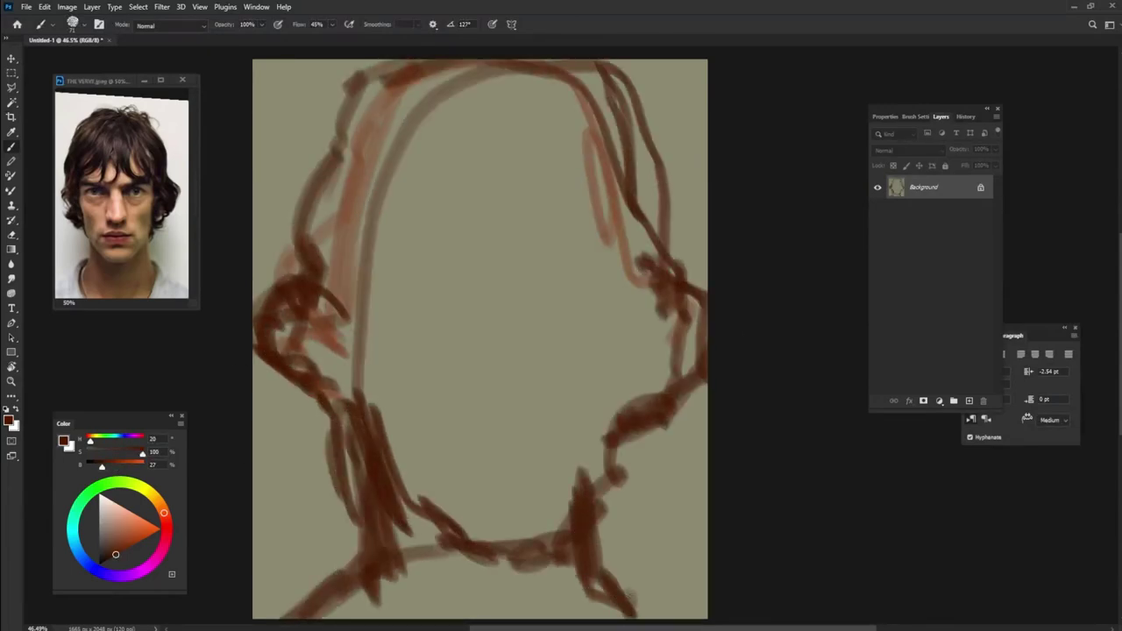
Step: Fill the whole head, hair, neck and shoulder silhouette with solid dark reddish brown
drag(350, 417, 403, 579)
drag(368, 579, 272, 618)
mouse_move(386, 175)
mouse_down()
mouse_move(325, 379)
mouse_move(430, 125)
mouse_move(376, 370)
mouse_move(494, 353)
mouse_move(653, 377)
mouse_move(438, 534)
mouse_move(555, 401)
mouse_move(383, 578)
mouse_move(593, 601)
mouse_move(342, 183)
mouse_move(405, 363)
mouse_up()
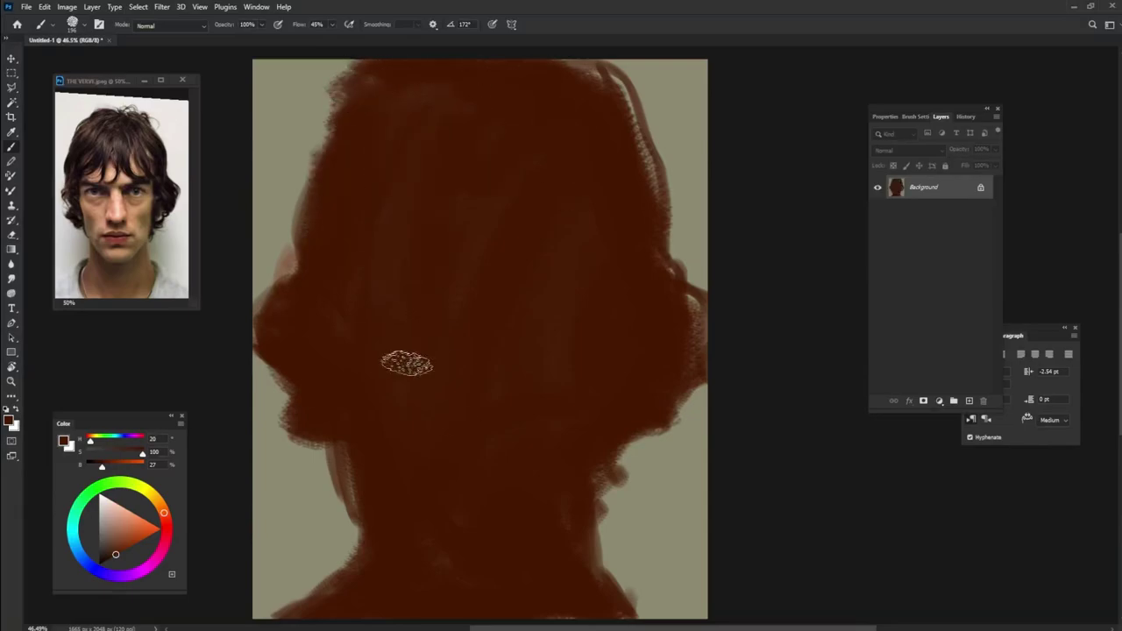
Step: Block in the face with a lighter orange-brown and trim the neck and shoulder edges with sampled olive background
click(135, 539)
mouse_move(350, 338)
mouse_down()
mouse_move(406, 375)
mouse_move(349, 351)
mouse_move(464, 541)
mouse_move(571, 490)
mouse_move(573, 311)
mouse_move(515, 264)
mouse_move(341, 344)
mouse_move(510, 347)
mouse_move(520, 483)
mouse_move(568, 445)
mouse_move(430, 547)
mouse_move(393, 442)
mouse_move(353, 518)
mouse_move(383, 535)
mouse_move(585, 509)
mouse_move(396, 561)
mouse_up()
alt+click(393, 538)
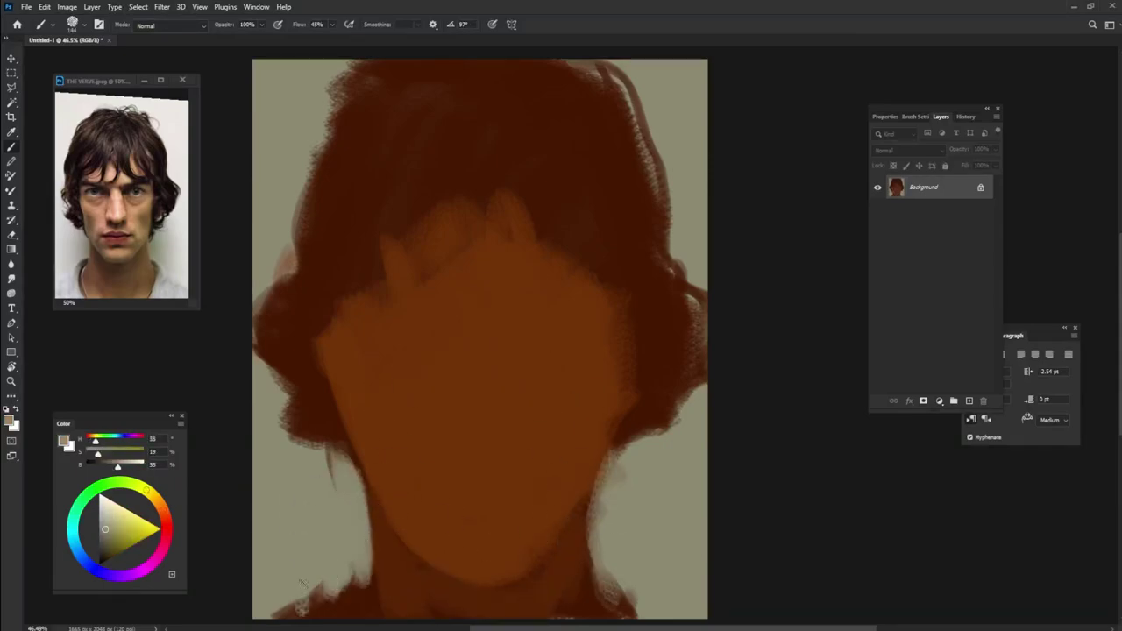
Step: Paint curved fringe strands over the forehead and hair down both sides of the face in sampled dark brown
alt+click(469, 166)
drag(390, 215, 473, 206)
drag(596, 285, 514, 220)
alt+click(354, 263)
drag(345, 326, 328, 389)
drag(614, 368, 614, 289)
Step: Block in shadows on the jaw sides, eye sockets, nose base, mouth and chin with sampled mid-brown
alt+click(558, 536)
mouse_move(350, 438)
mouse_down()
mouse_move(391, 420)
mouse_move(387, 526)
mouse_up()
drag(606, 393, 552, 561)
drag(454, 446, 505, 454)
mouse_move(386, 358)
mouse_down()
mouse_move(396, 366)
mouse_move(414, 348)
mouse_up()
mouse_move(504, 337)
mouse_down()
mouse_move(518, 328)
mouse_move(565, 381)
mouse_up()
drag(428, 343, 404, 384)
drag(442, 497, 503, 497)
drag(457, 536, 502, 535)
Step: Shape the inner brow area and lighten the nose using a sampled orange-brown
mouse_move(436, 359)
mouse_down()
mouse_move(494, 385)
mouse_move(503, 359)
mouse_move(438, 354)
mouse_move(458, 347)
mouse_move(480, 297)
mouse_move(466, 326)
mouse_move(415, 277)
mouse_up()
alt+click(488, 419)
drag(458, 432, 476, 441)
Step: Paint both eyebrows and deepen the fringe strands over the forehead with sampled dark brown
alt+click(529, 369)
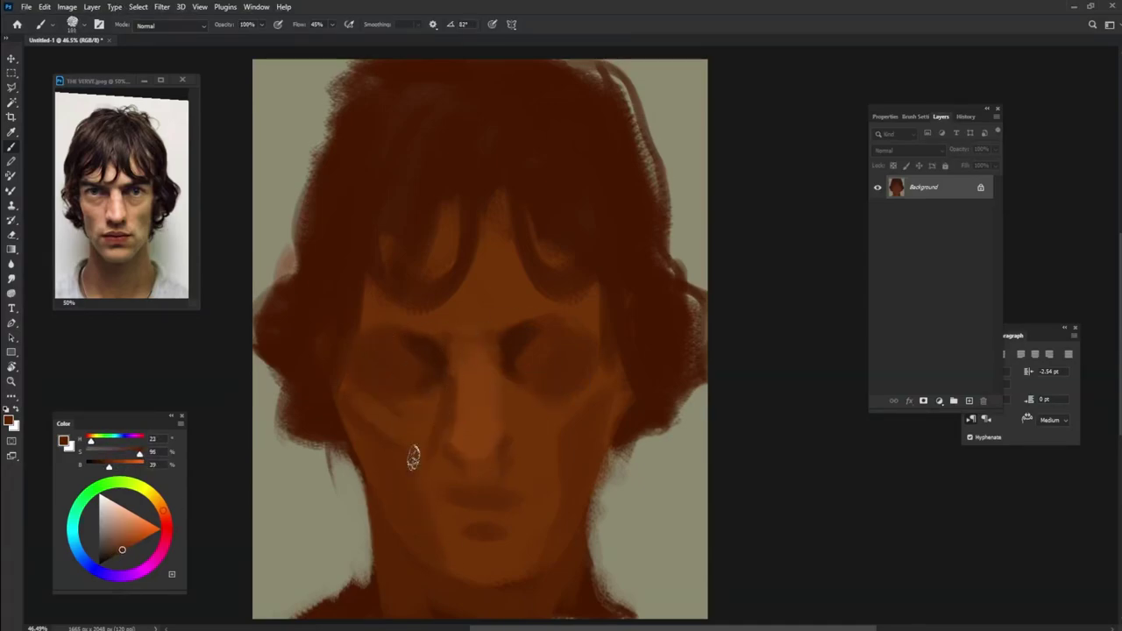
drag(361, 320, 407, 316)
drag(476, 242, 587, 311)
drag(354, 328, 394, 325)
drag(507, 342, 601, 320)
Step: Add lighter orange-brown planes to the forehead, nose and both cheeks
alt+click(470, 316)
alt+click(473, 298)
mouse_move(474, 298)
mouse_down()
mouse_move(478, 263)
mouse_move(494, 276)
mouse_move(429, 309)
mouse_up()
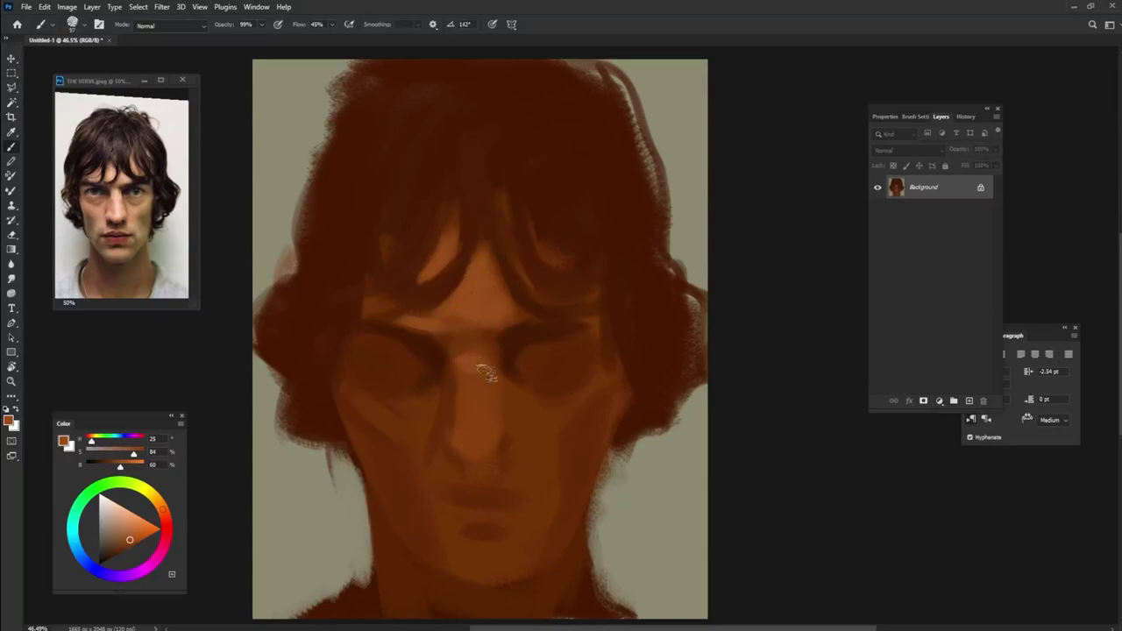
mouse_move(473, 432)
mouse_down()
mouse_move(496, 450)
mouse_move(441, 446)
mouse_move(477, 364)
mouse_up()
mouse_move(376, 410)
mouse_down()
mouse_move(410, 413)
mouse_move(438, 508)
mouse_up()
mouse_move(535, 510)
mouse_down()
mouse_move(584, 388)
mouse_move(561, 420)
mouse_up()
Step: Refine the brows, eye sockets, nose sides and jawline with sampled dark and mid-brown tones
alt+click(433, 343)
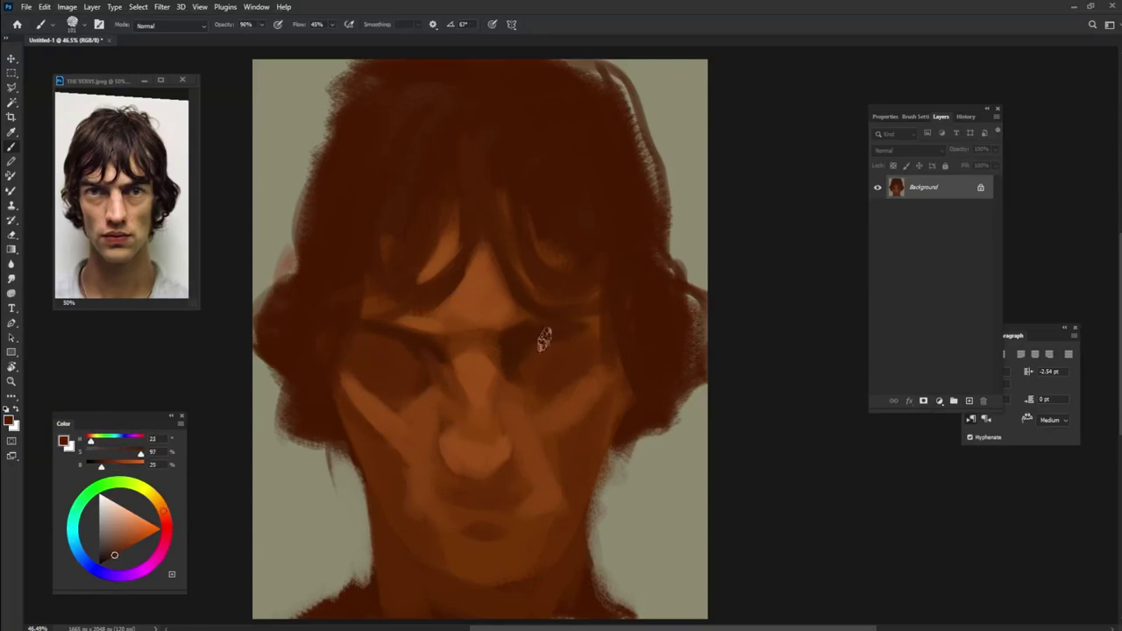
alt+click(369, 462)
alt+click(355, 435)
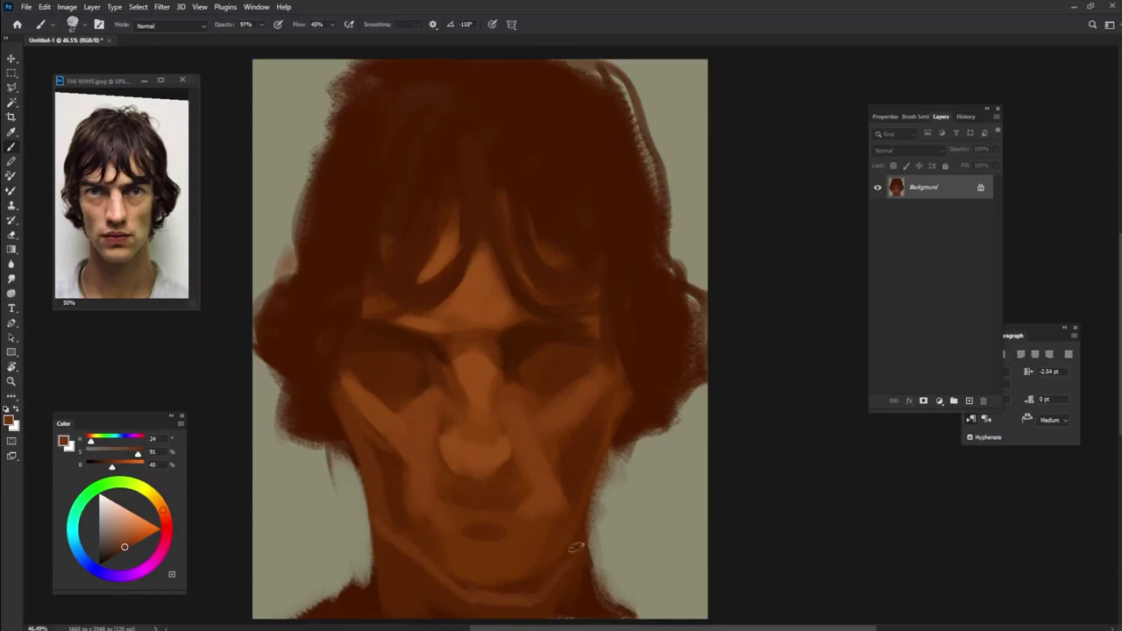
alt+click(514, 399)
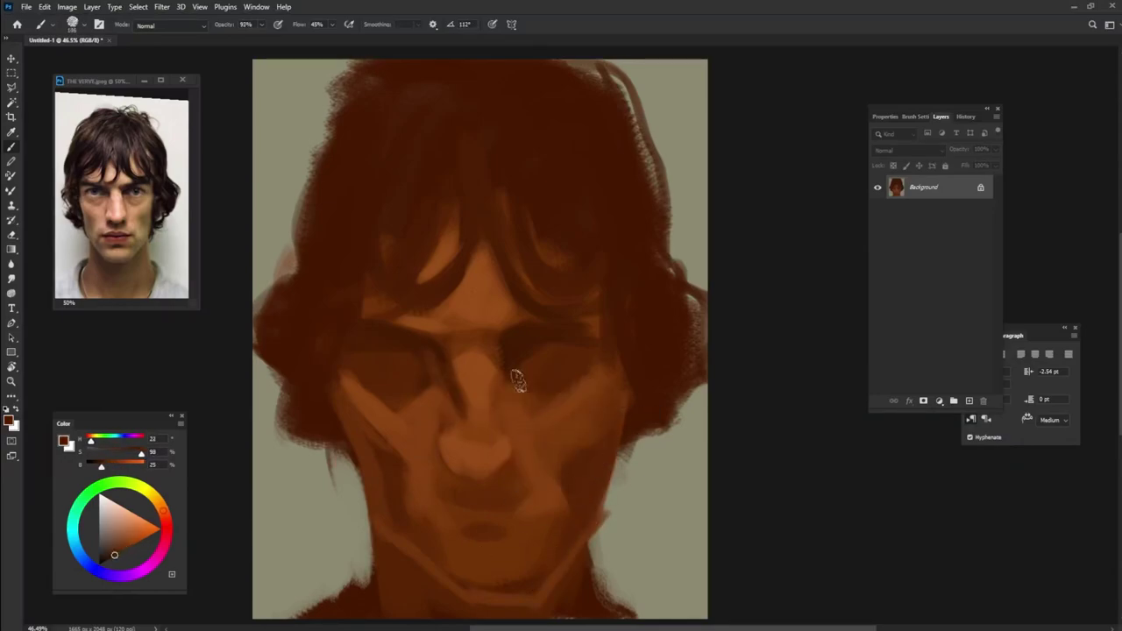
alt+click(448, 359)
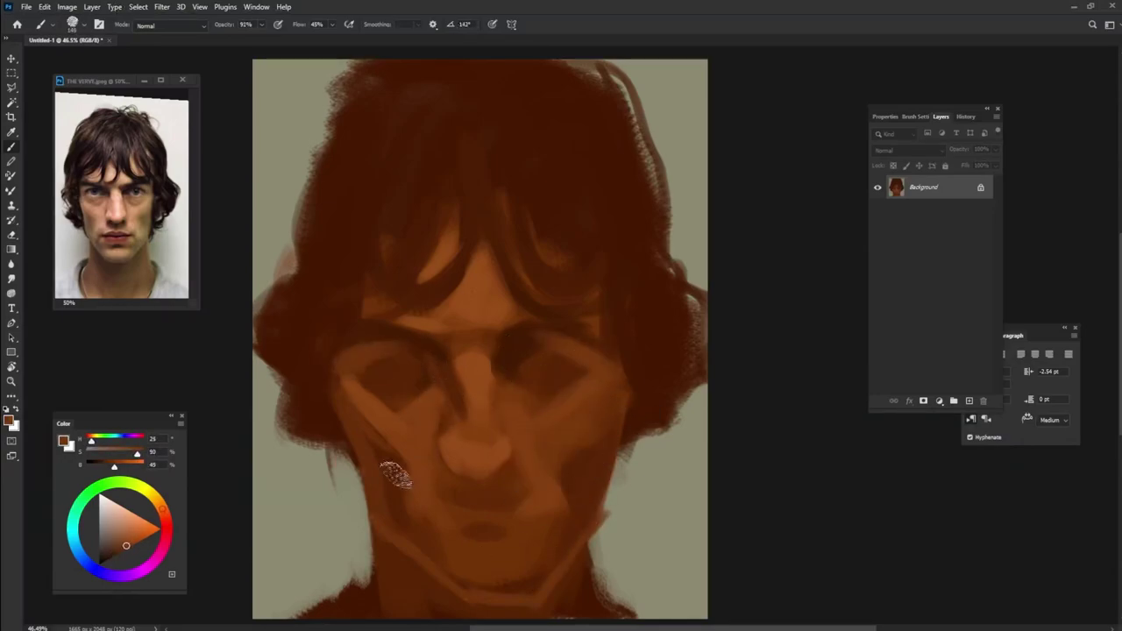
Step: Darken the hair beside both temples and the lower locks by the neck with a near-black red-brown
alt+click(350, 300)
drag(361, 193, 317, 401)
drag(270, 435, 343, 464)
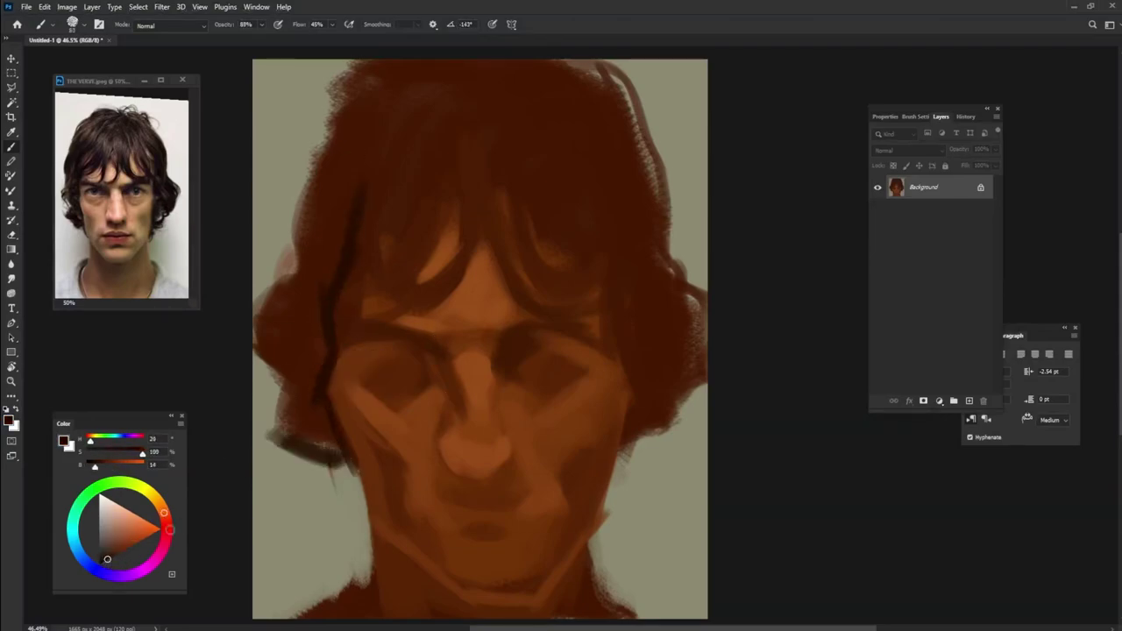
drag(344, 419, 270, 448)
drag(297, 368, 351, 470)
drag(675, 416, 618, 480)
drag(633, 268, 622, 352)
Step: Define the parted fringe with near-black red-brown strands sweeping to both sides of the forehead
mouse_move(632, 230)
mouse_down()
mouse_move(634, 279)
mouse_move(500, 176)
mouse_up()
drag(622, 303, 481, 183)
mouse_move(386, 302)
mouse_down()
mouse_move(468, 204)
mouse_move(358, 253)
mouse_move(352, 307)
mouse_up()
drag(478, 175, 419, 289)
drag(470, 155, 363, 258)
drag(458, 123, 351, 285)
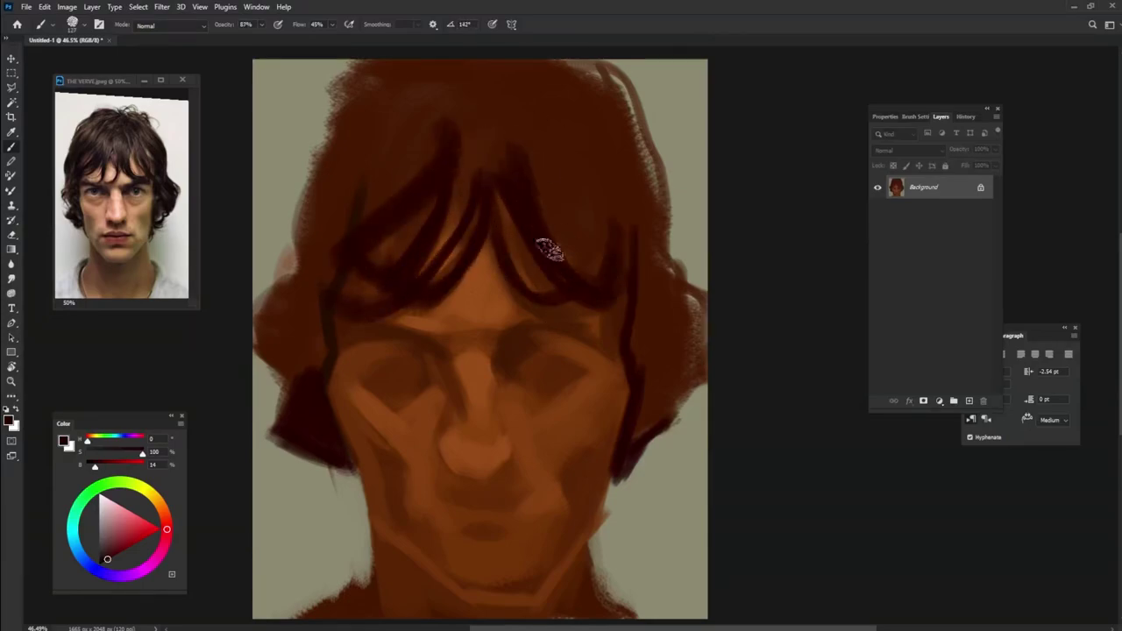
drag(517, 151, 613, 307)
Step: Fill the hair mass on the viewer's left, from crown to lower curls, with near-black red-brown
drag(438, 131, 368, 219)
drag(458, 108, 298, 263)
mouse_move(377, 61)
mouse_down()
mouse_move(307, 201)
mouse_move(325, 192)
mouse_up()
drag(316, 263, 260, 350)
drag(289, 289, 263, 412)
drag(320, 294, 284, 373)
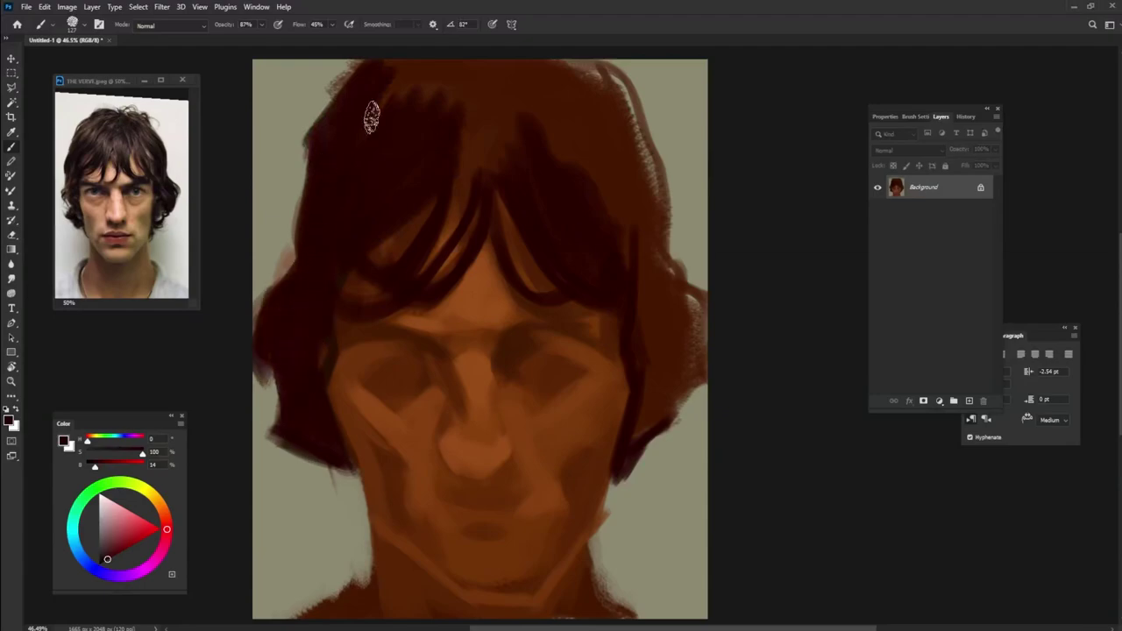
Step: Cover the crown and the hair on the viewer's right with near-black red-brown and tidy the outer edge
drag(386, 70, 561, 158)
drag(543, 65, 643, 301)
drag(666, 254, 644, 413)
drag(692, 346, 648, 434)
drag(263, 412, 259, 353)
alt+click(654, 259)
mouse_move(614, 65)
mouse_down()
mouse_move(657, 236)
mouse_move(631, 79)
mouse_up()
Step: Strengthen both eyebrows with dark brown sampled from the hair
alt+click(438, 326)
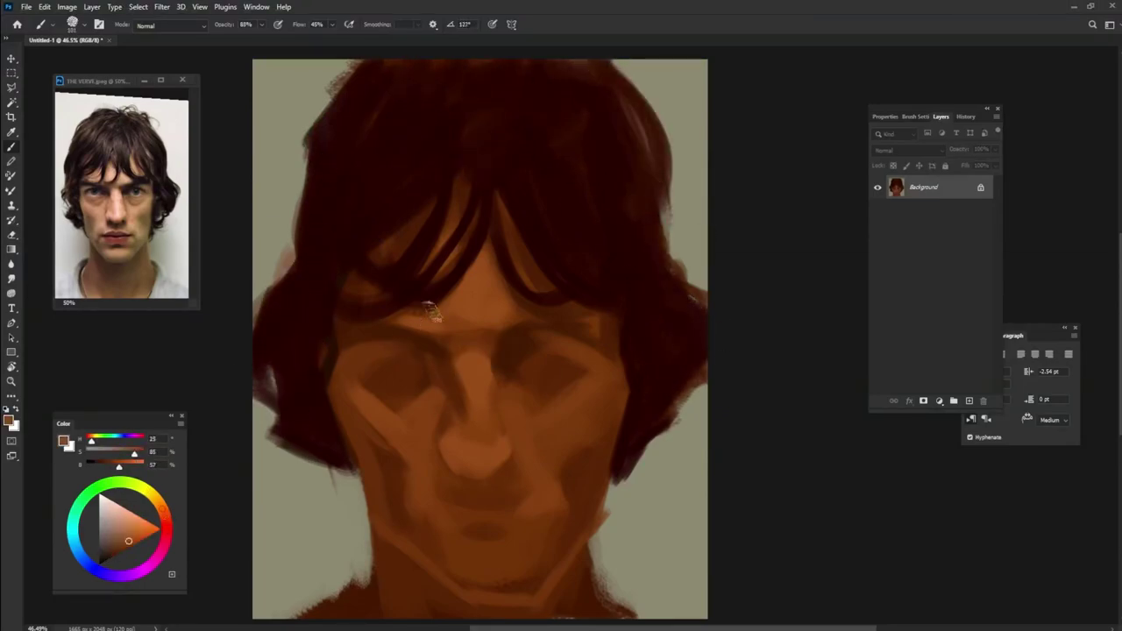
alt+click(508, 280)
drag(501, 337, 587, 327)
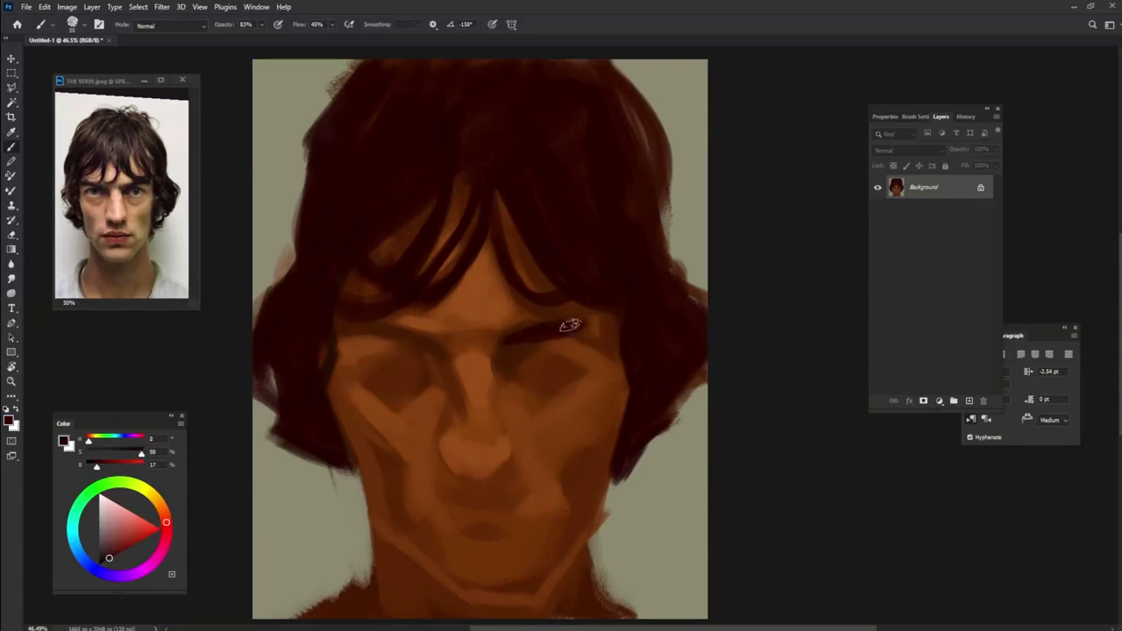
drag(345, 330, 430, 331)
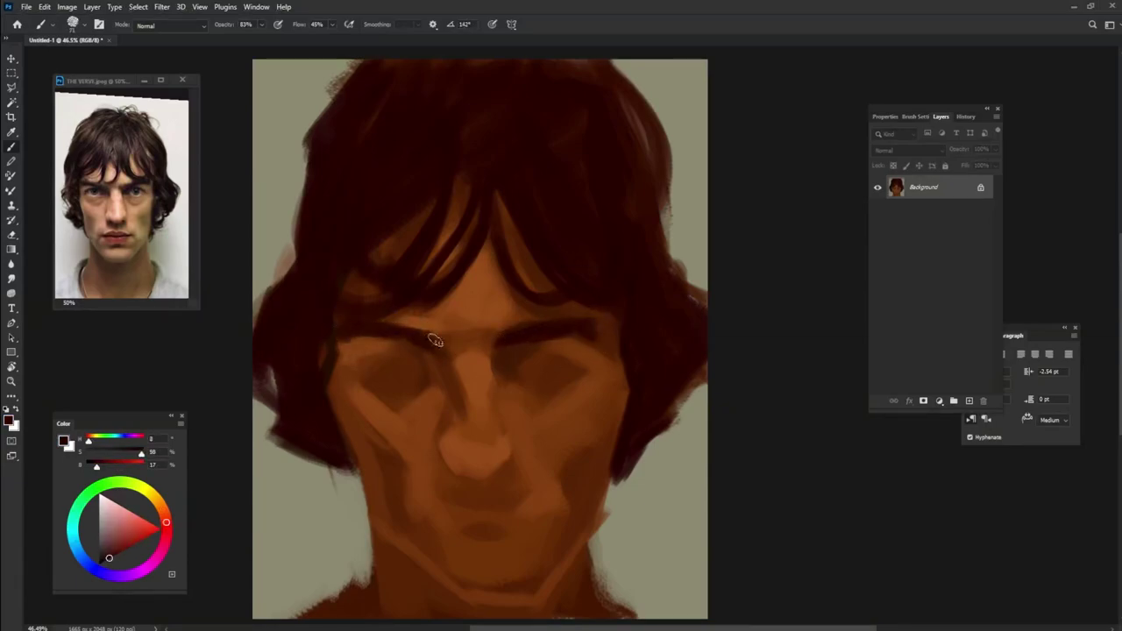
Step: Lighten the central forehead, nose and lower eyelid with sampled orange skin tones
alt+click(411, 306)
drag(482, 284, 457, 311)
drag(508, 250, 484, 315)
alt+click(453, 346)
drag(478, 392, 459, 413)
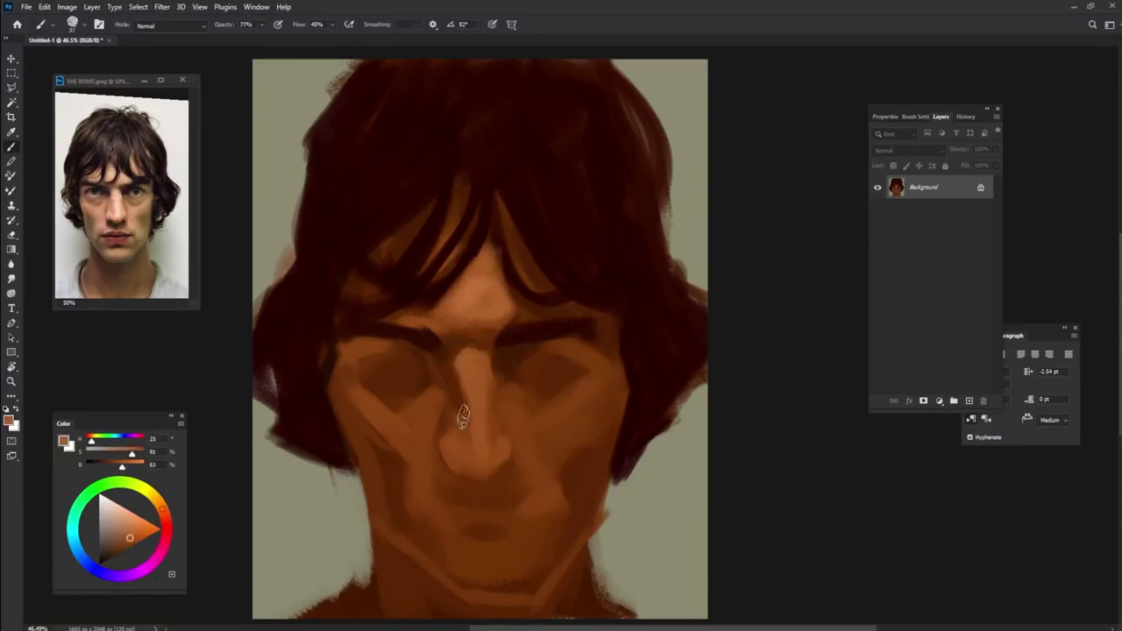
alt+click(428, 325)
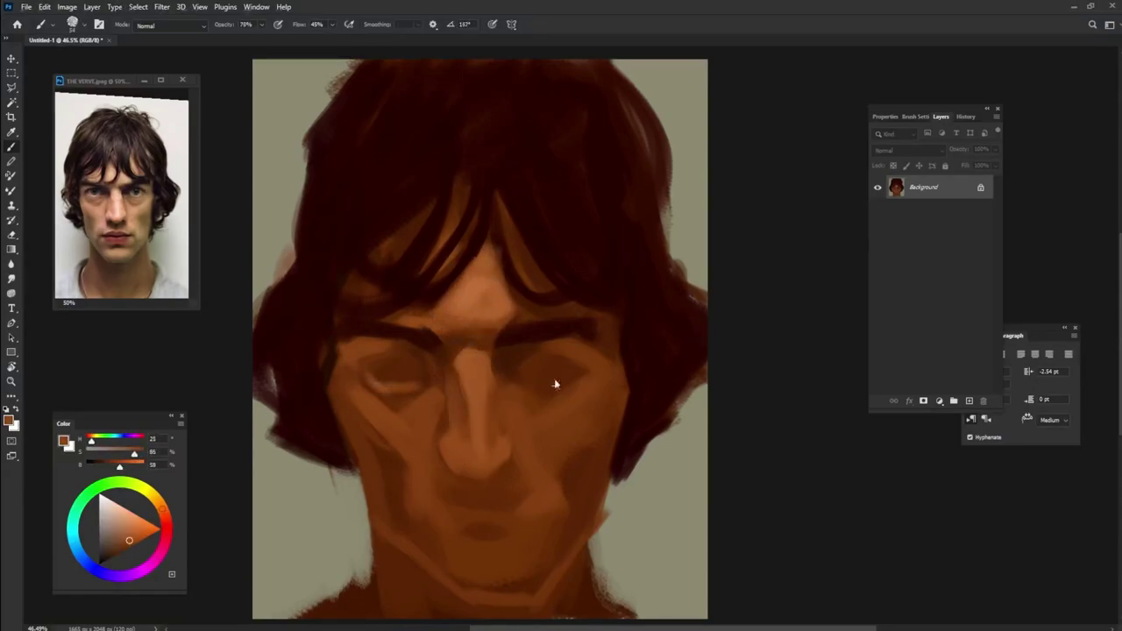
Step: Save the painting as thecables
key(ctrl+s)
text(thecables)
key(Return)
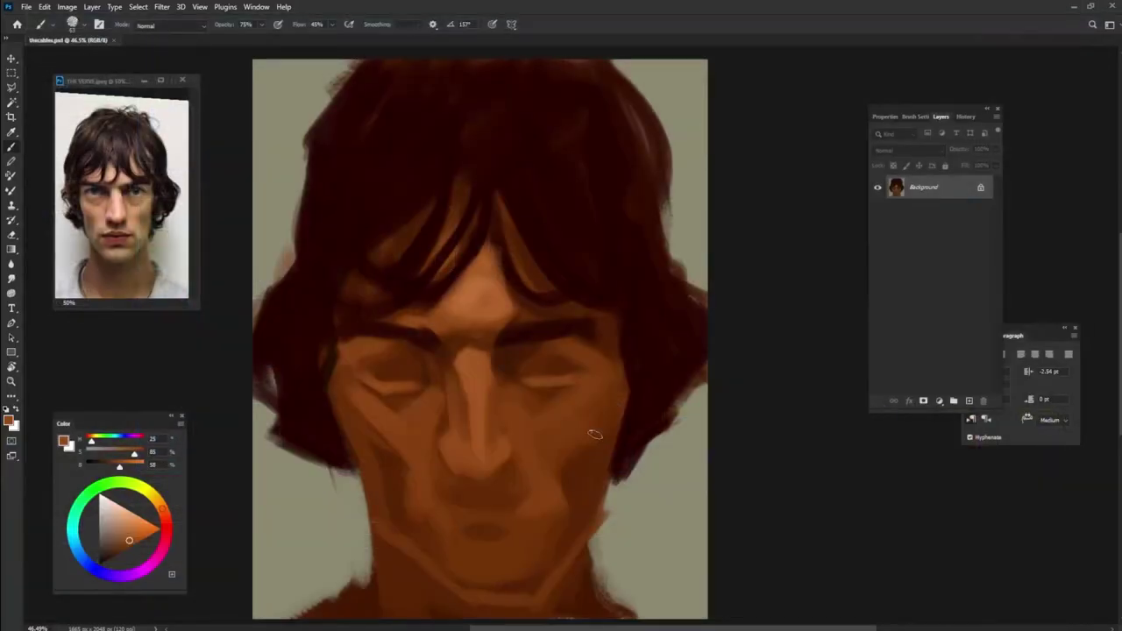
Step: Rework the cheek hollows, jaw edges and nose planes with sampled brown and orange skin tones
alt+click(394, 446)
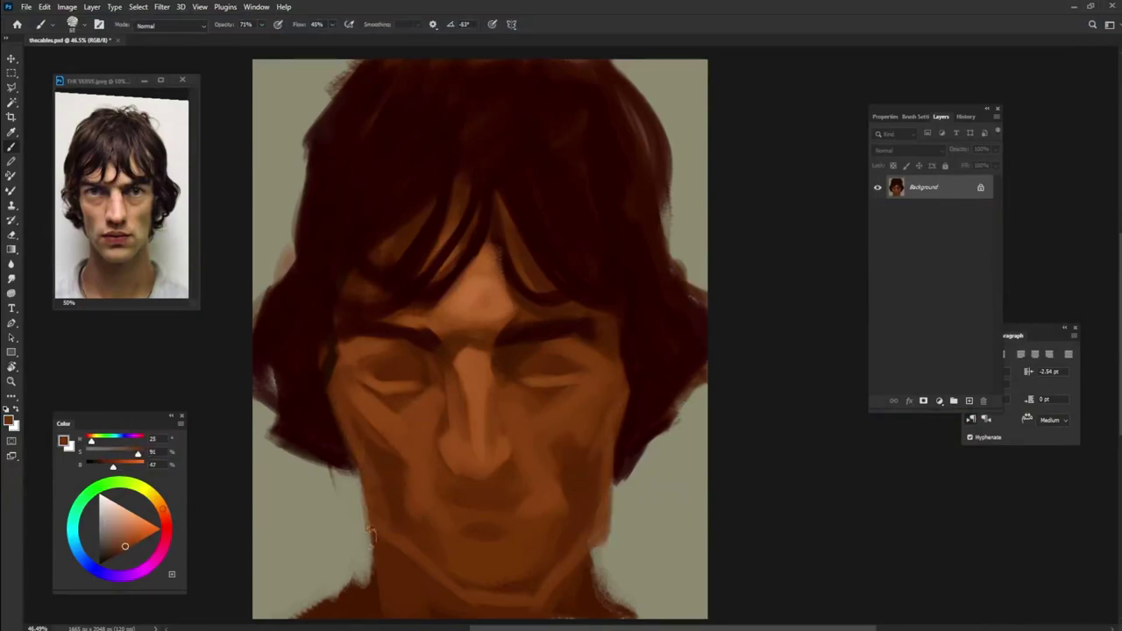
alt+click(468, 386)
alt+click(460, 465)
Step: Blend the under-eye areas and eye sockets with sampled mid-brown and orange-brown tones
alt+click(433, 399)
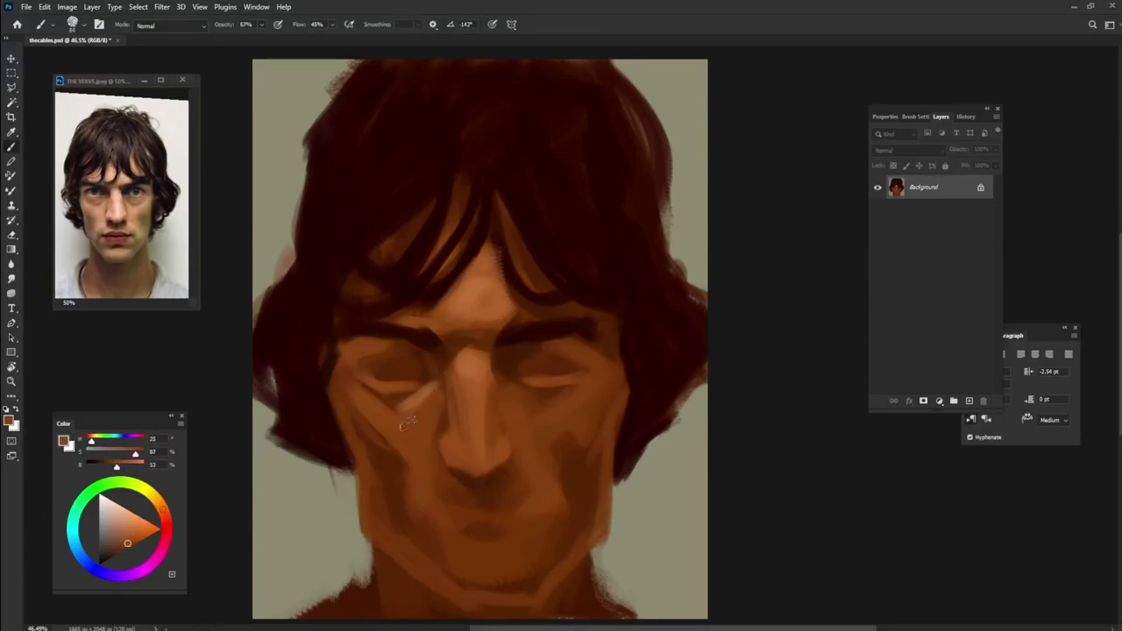
alt+click(416, 392)
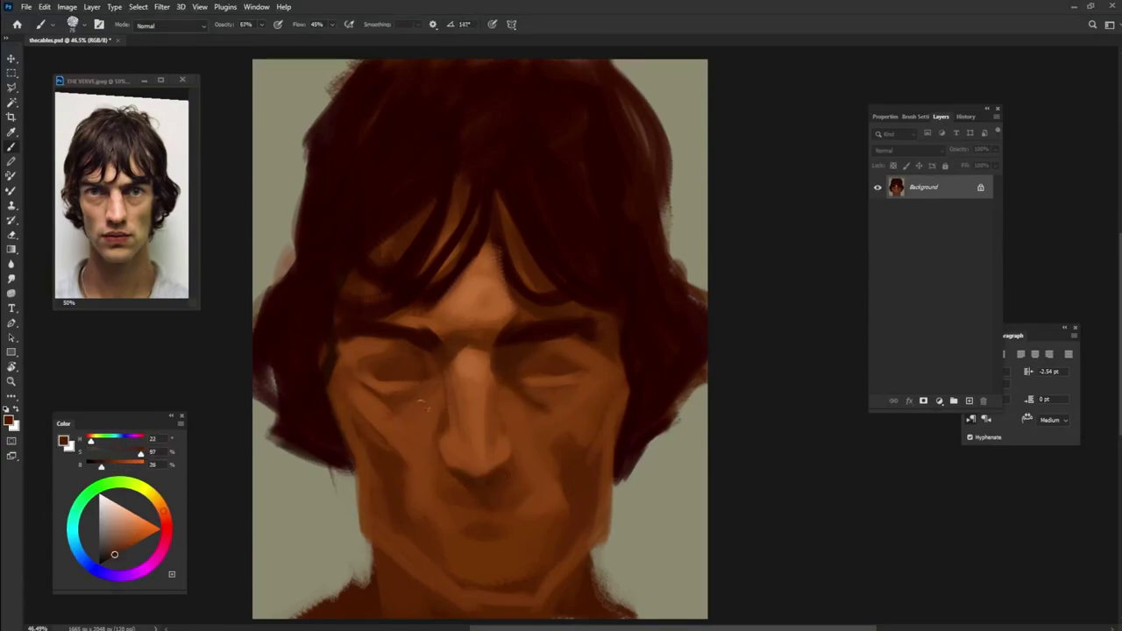
alt+click(388, 333)
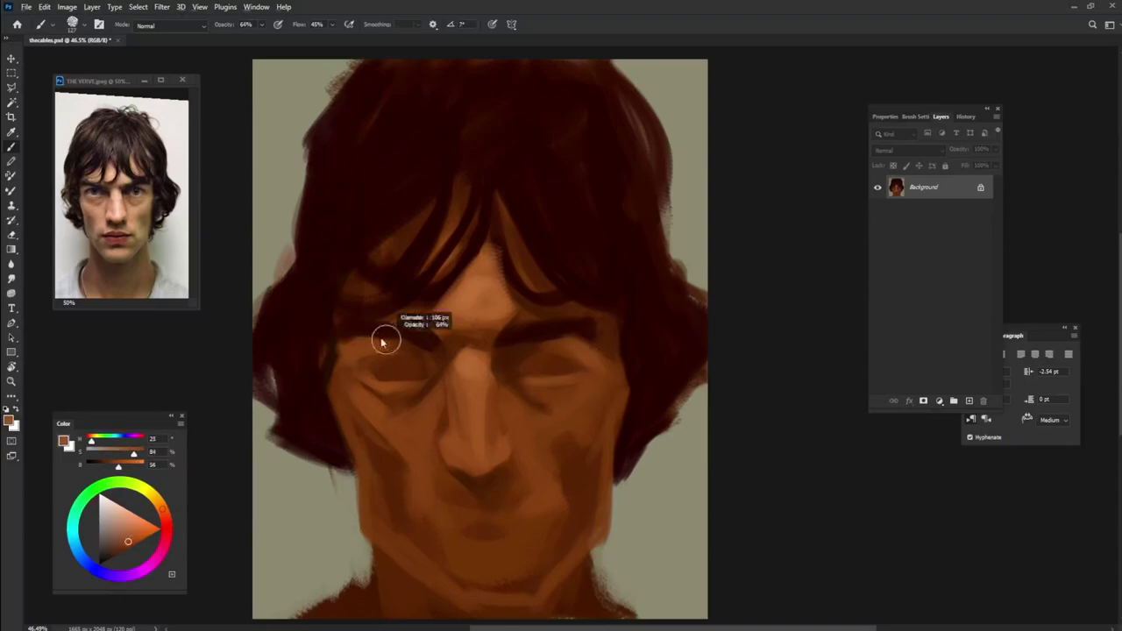
alt+click(614, 356)
Step: Extend the hair's outer contour on both sides and add a fringe strand in near-black red-brown
alt+click(609, 325)
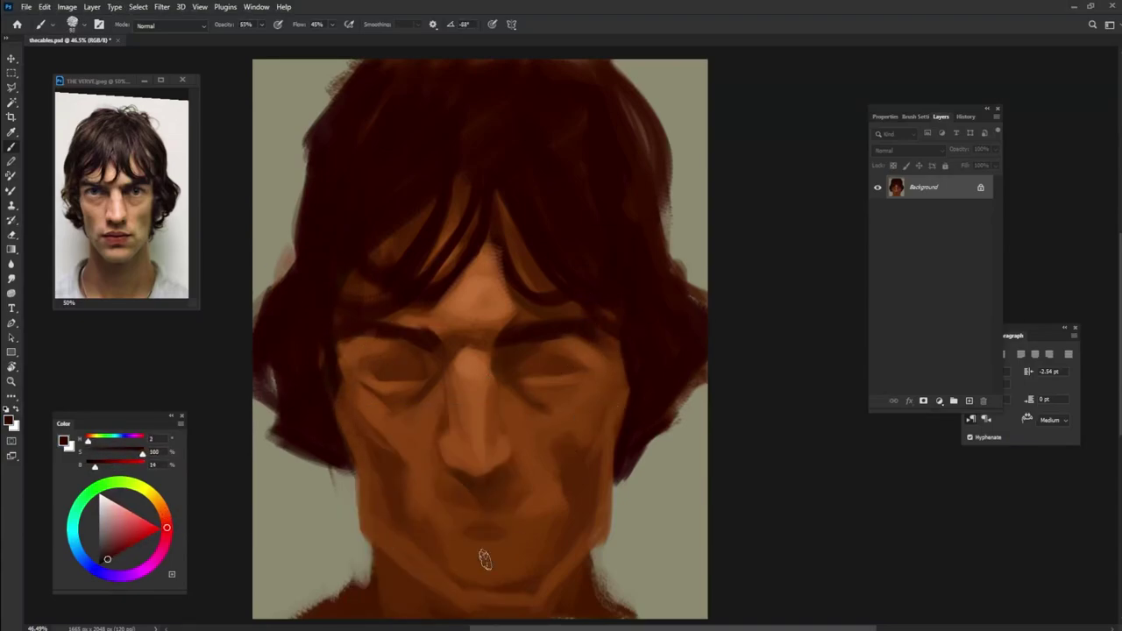
drag(295, 252, 319, 142)
mouse_move(296, 249)
mouse_down()
mouse_move(300, 140)
mouse_move(271, 295)
mouse_up()
drag(658, 196, 664, 244)
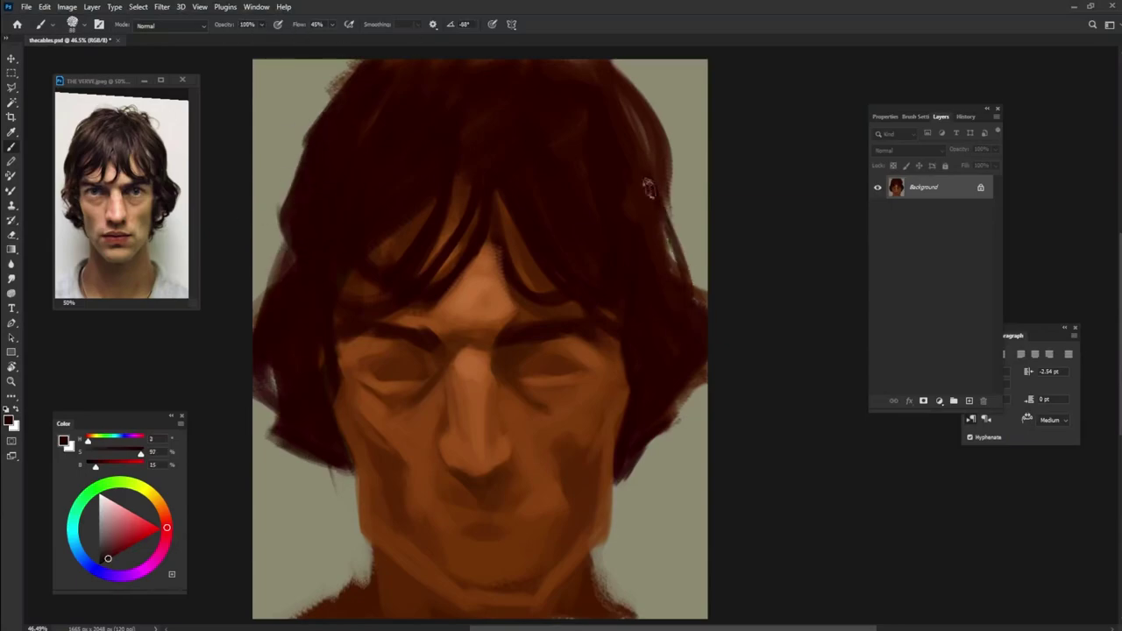
drag(491, 221, 536, 291)
Step: Brighten the nostrils and nose tip, and deepen the shadow beneath the nose
alt+click(441, 451)
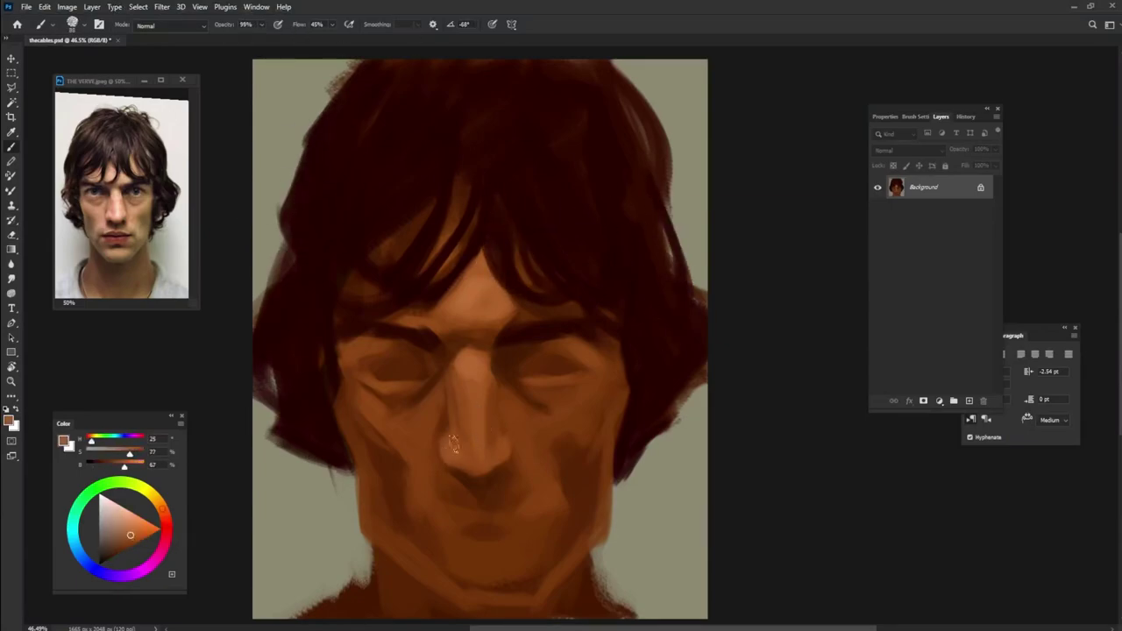
alt+click(491, 474)
mouse_move(445, 458)
mouse_down()
mouse_move(463, 471)
mouse_move(504, 469)
mouse_move(487, 480)
mouse_move(500, 491)
mouse_up()
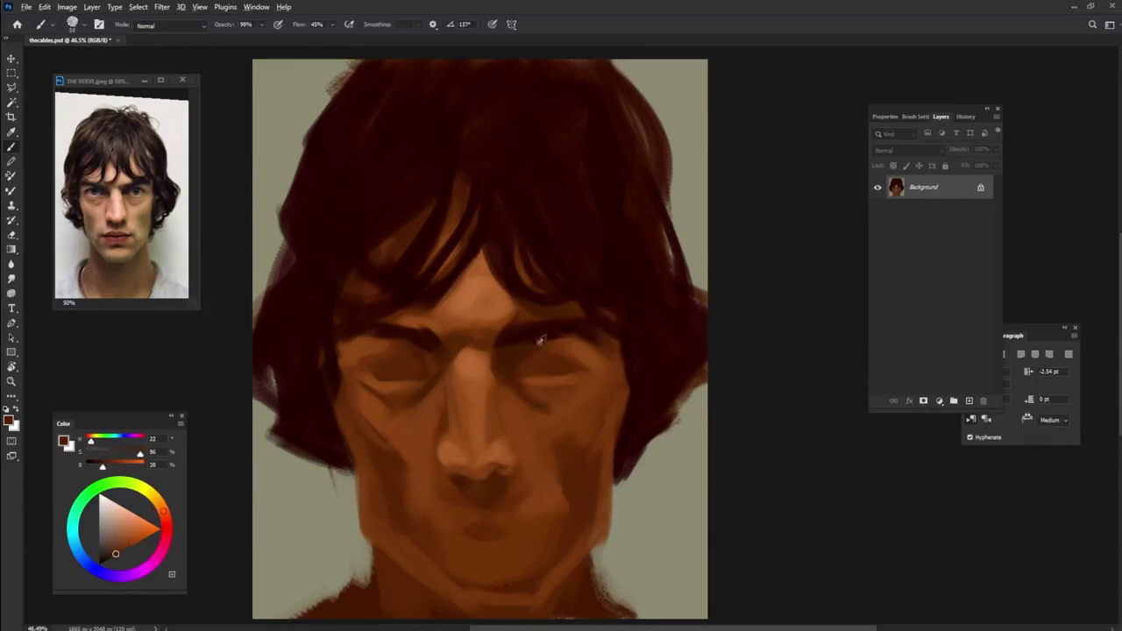
Step: Paint the upper lip in dark brown and lighten the skin around the mouth and cheek
alt+click(462, 545)
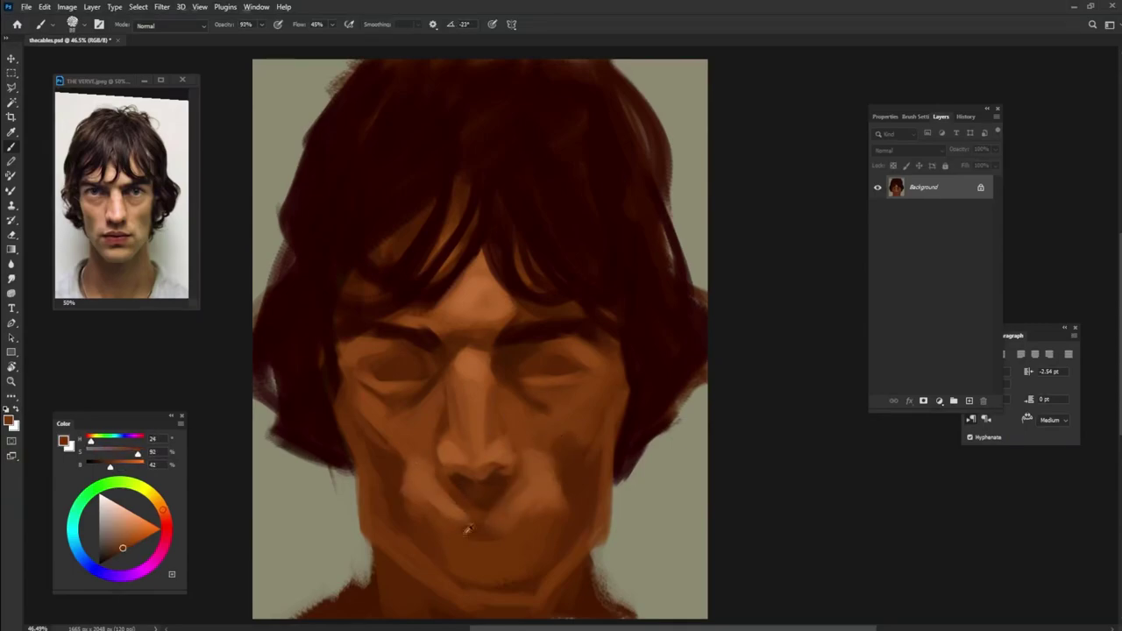
drag(470, 518, 541, 524)
alt+click(545, 499)
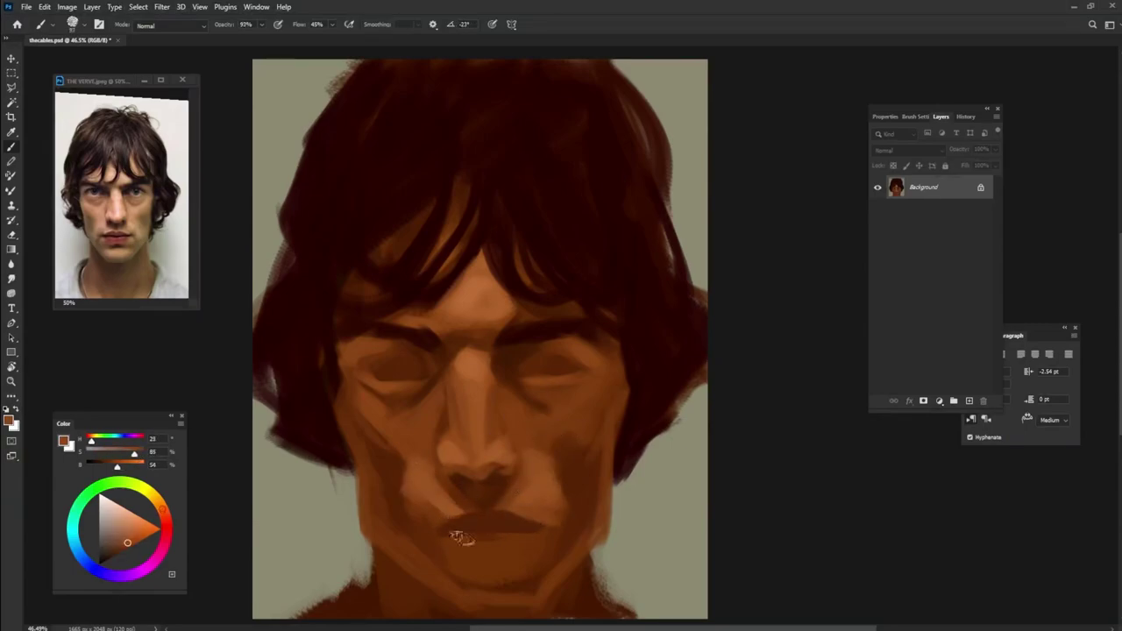
alt+click(533, 456)
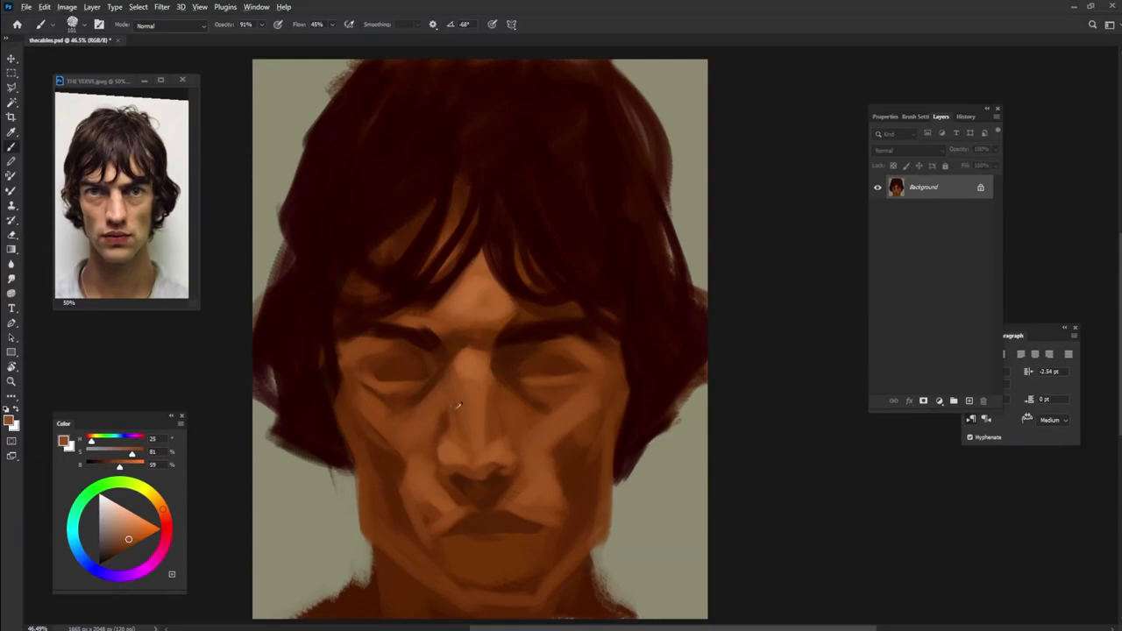
Step: Shade the side of the nose and fill in the lower lip with sampled brown
alt+click(456, 414)
alt+click(500, 529)
drag(501, 531, 458, 534)
Step: Smooth the chin, cheeks and outer eye areas with sampled orange-brown skin tones
alt+click(511, 593)
alt+click(455, 567)
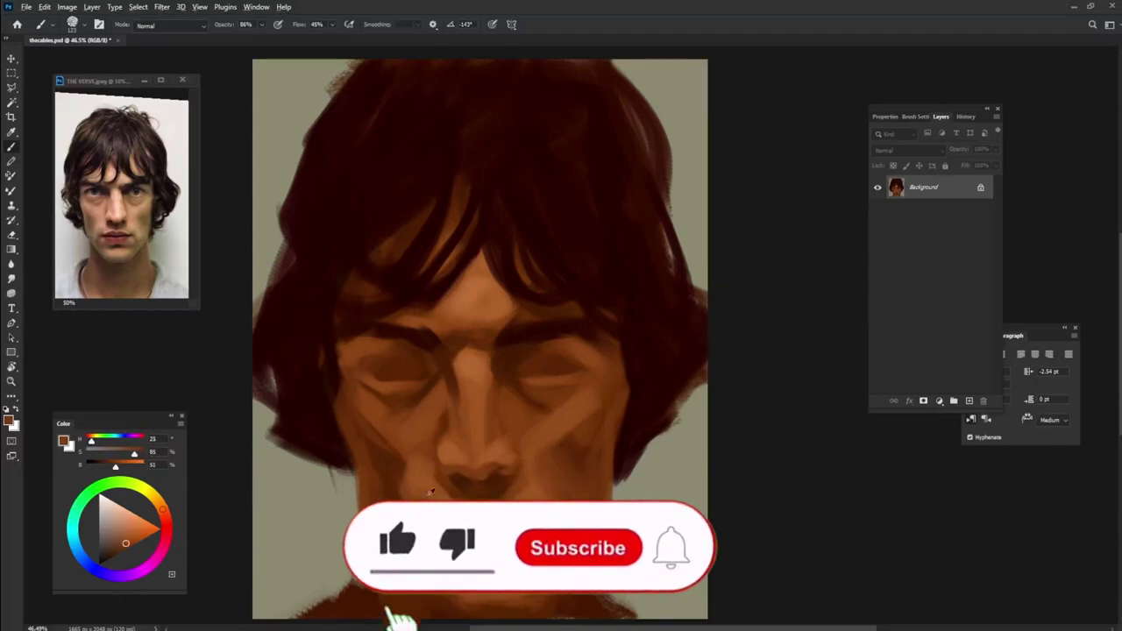
alt+click(524, 430)
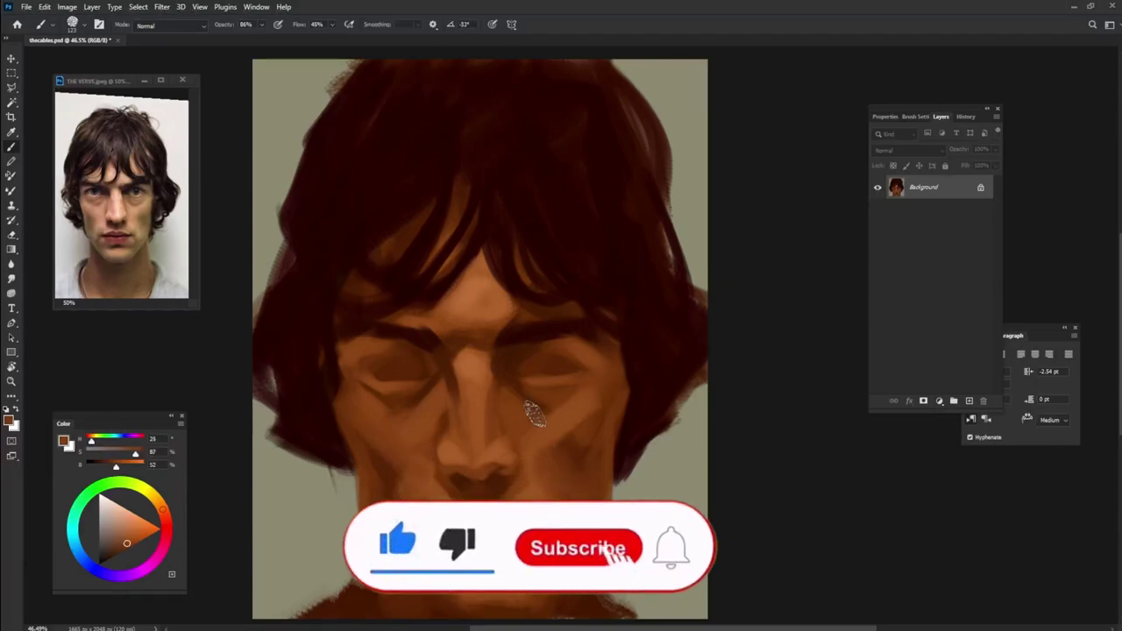
alt+click(357, 367)
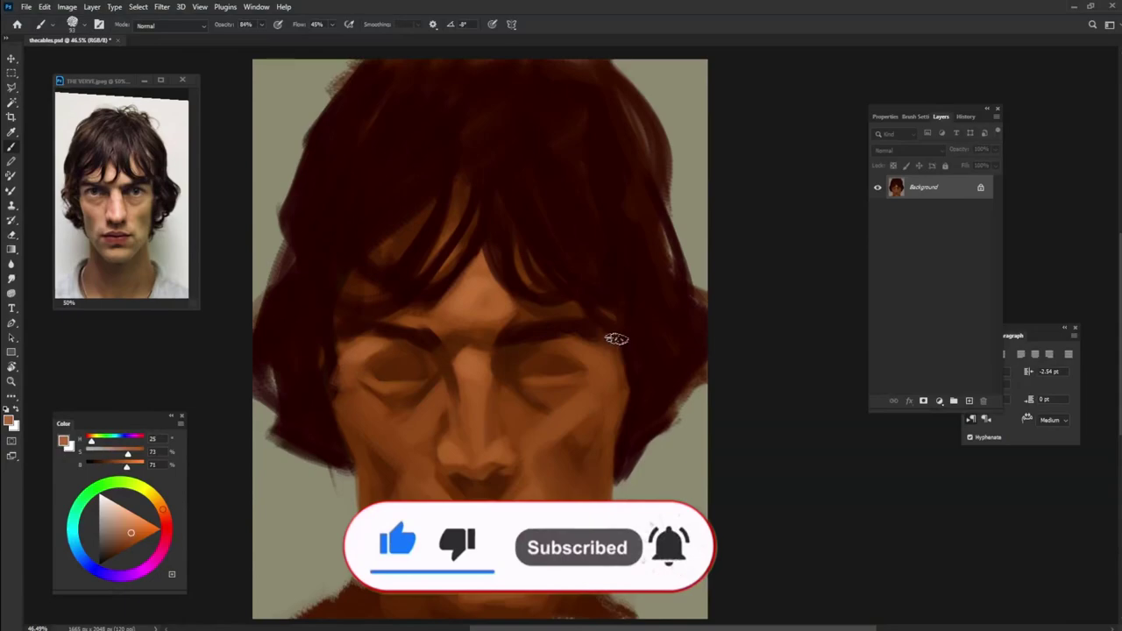
Step: Draw both upper eyelid lines in very dark red-brown and lighten the eyeballs beneath them
alt+click(600, 360)
drag(574, 359, 585, 368)
drag(379, 354, 415, 359)
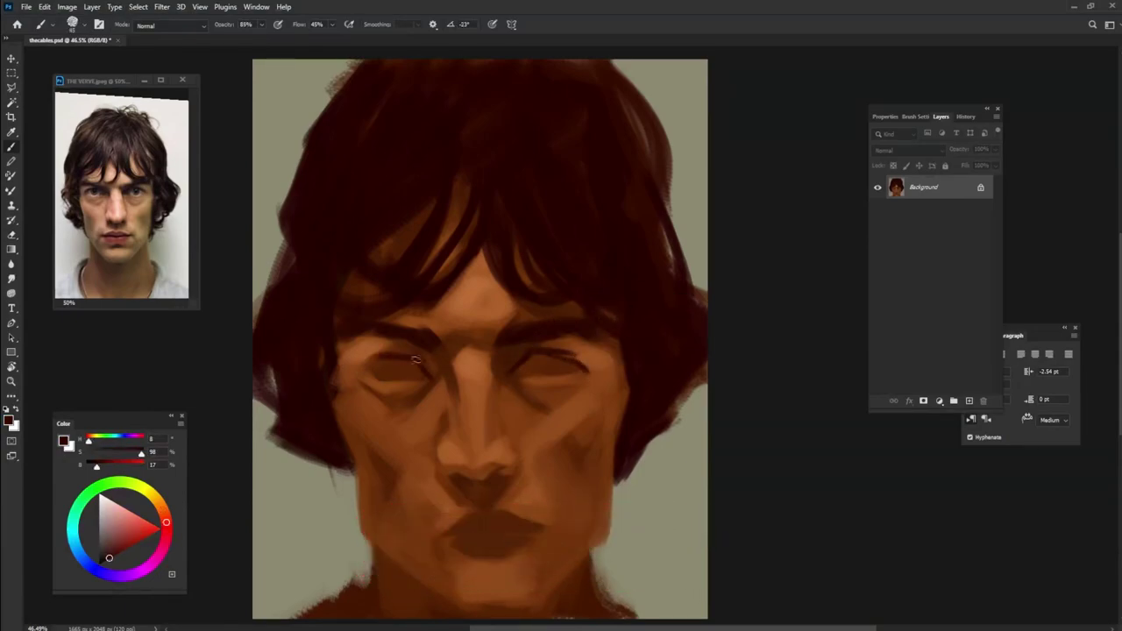
alt+click(574, 361)
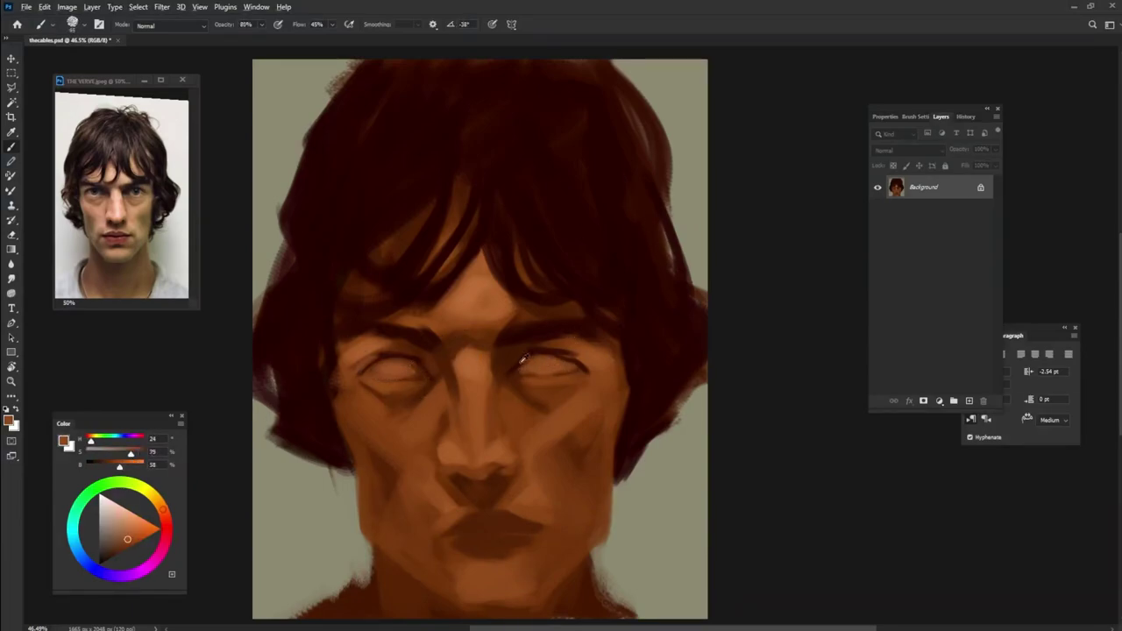
Step: Deepen the inner eye corners and under-eye folds, and blend the cheeks with sampled brown tones
alt+click(612, 323)
alt+click(430, 420)
drag(433, 414, 403, 403)
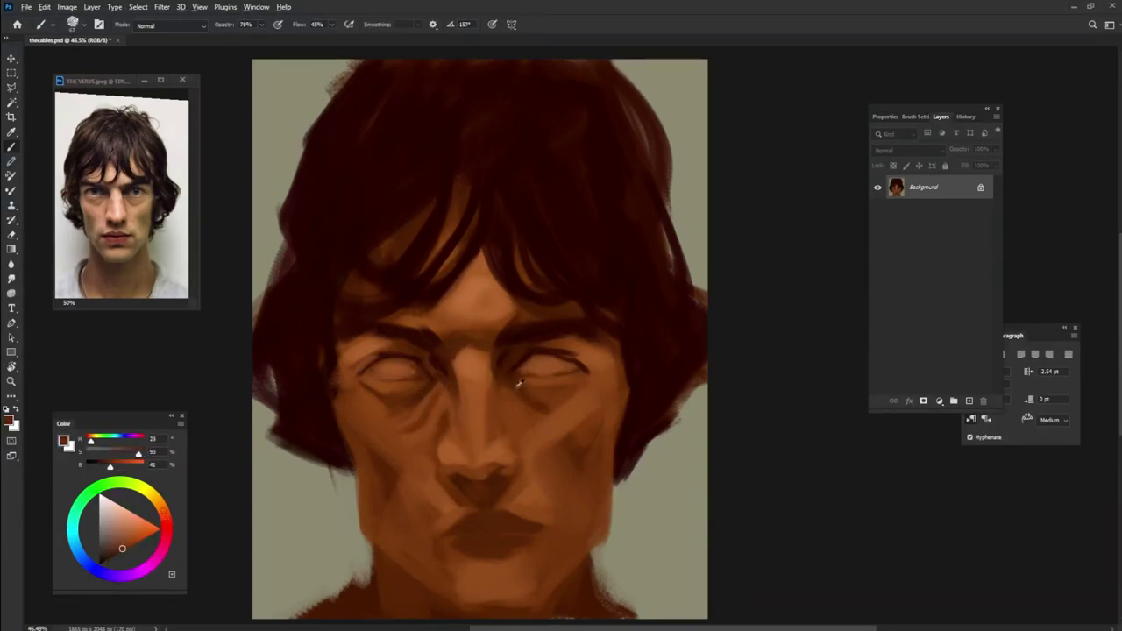
alt+click(574, 323)
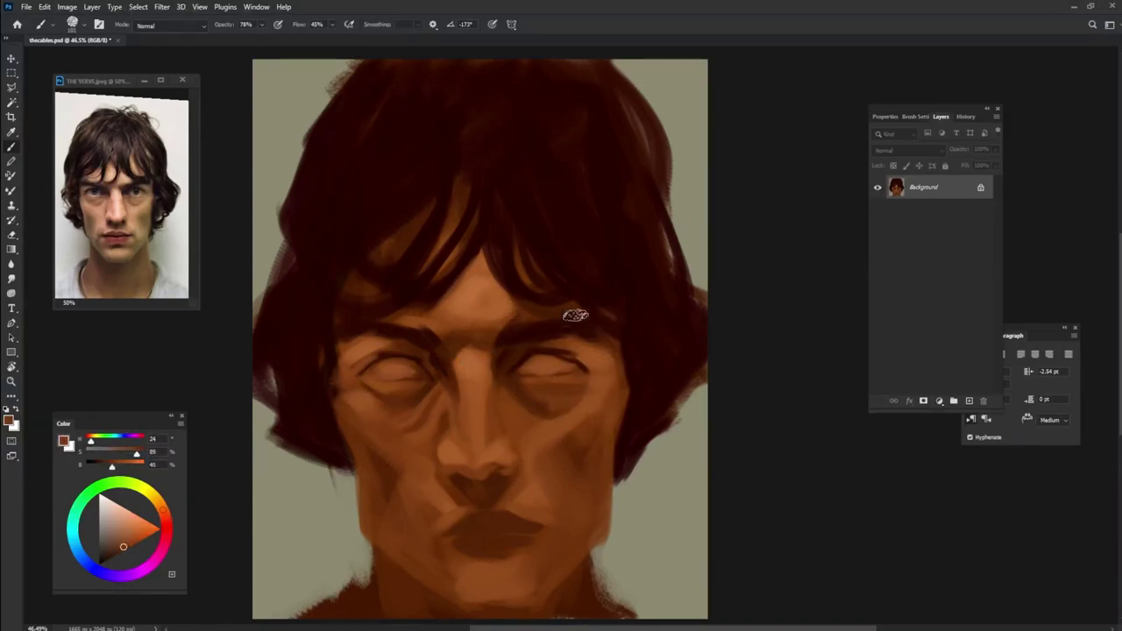
alt+click(564, 446)
alt+click(548, 466)
alt+click(388, 445)
alt+click(465, 385)
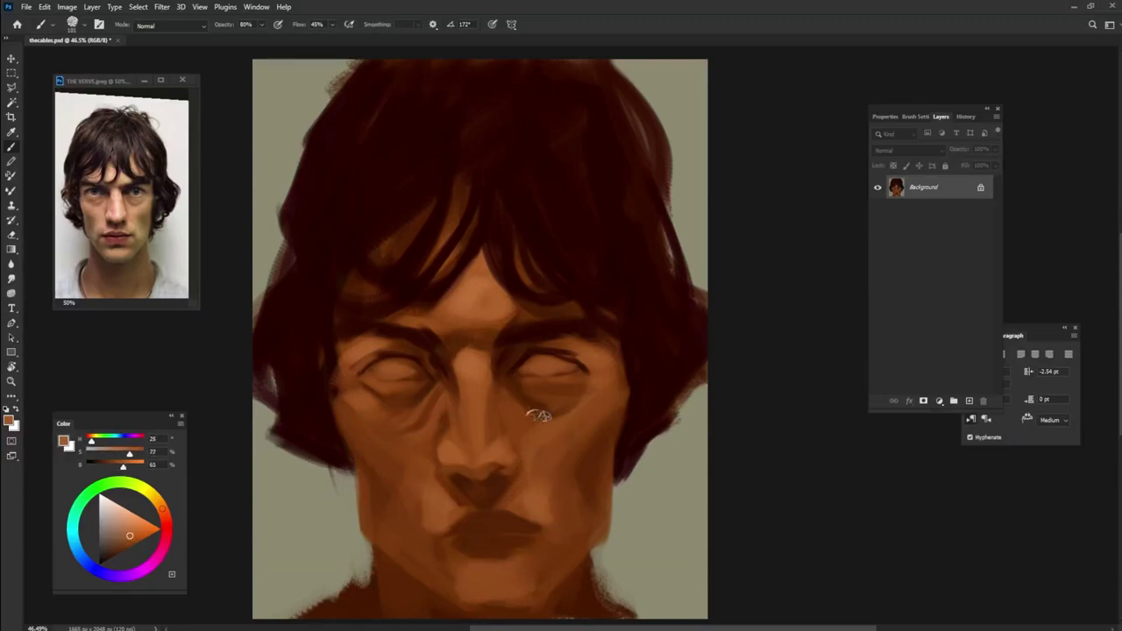
Step: Extend the outer left edge of the hair in very dark brown and draw the dark line between the lips
alt+click(290, 243)
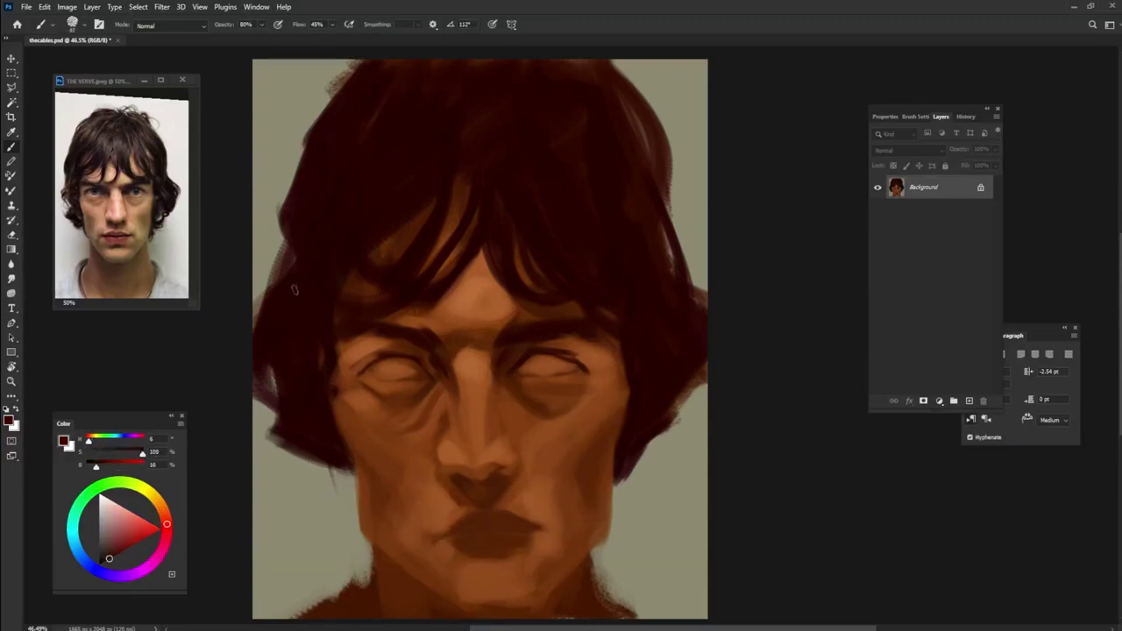
alt+click(511, 507)
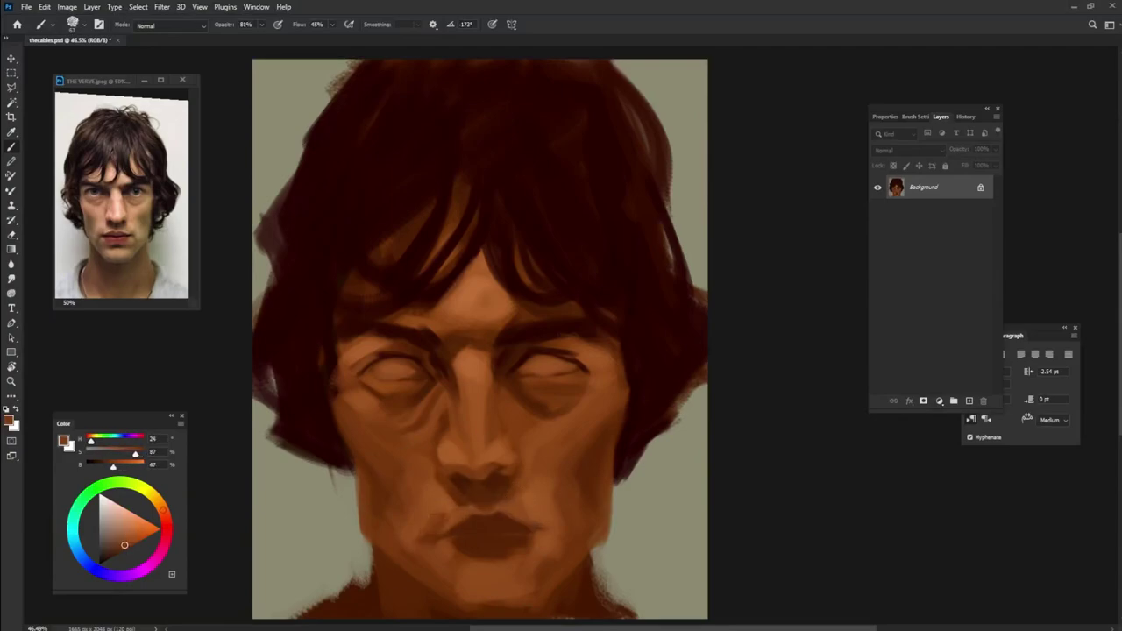
alt+click(449, 537)
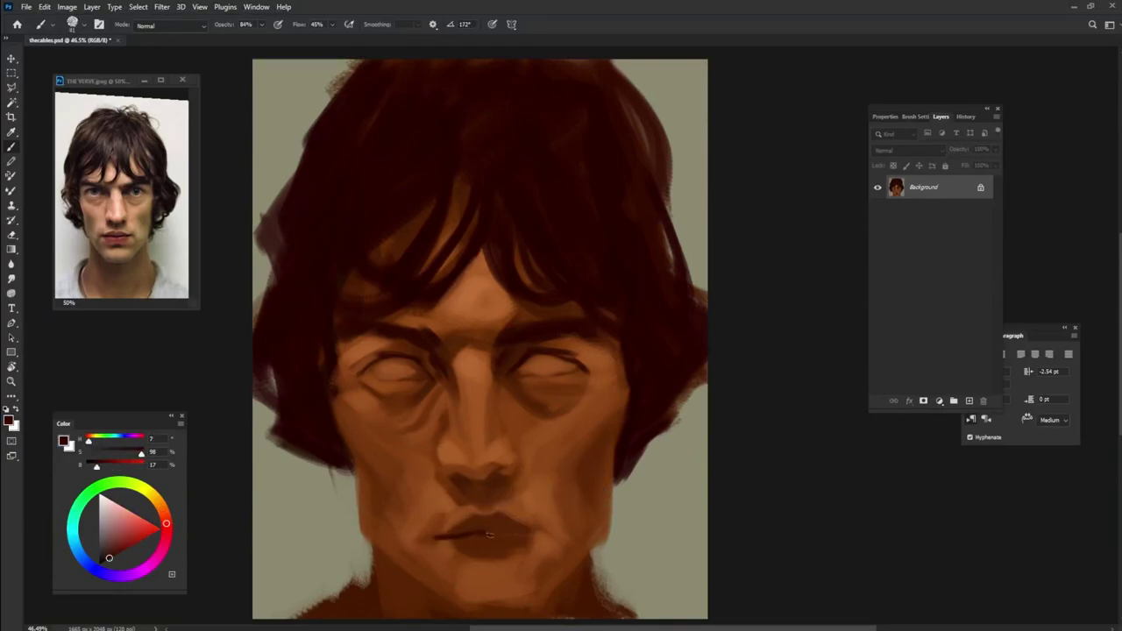
drag(483, 531, 527, 536)
Step: Shape the lower lip, paint a small shadow beneath it, and blend the chin with sampled skin tones
alt+click(511, 538)
alt+click(474, 555)
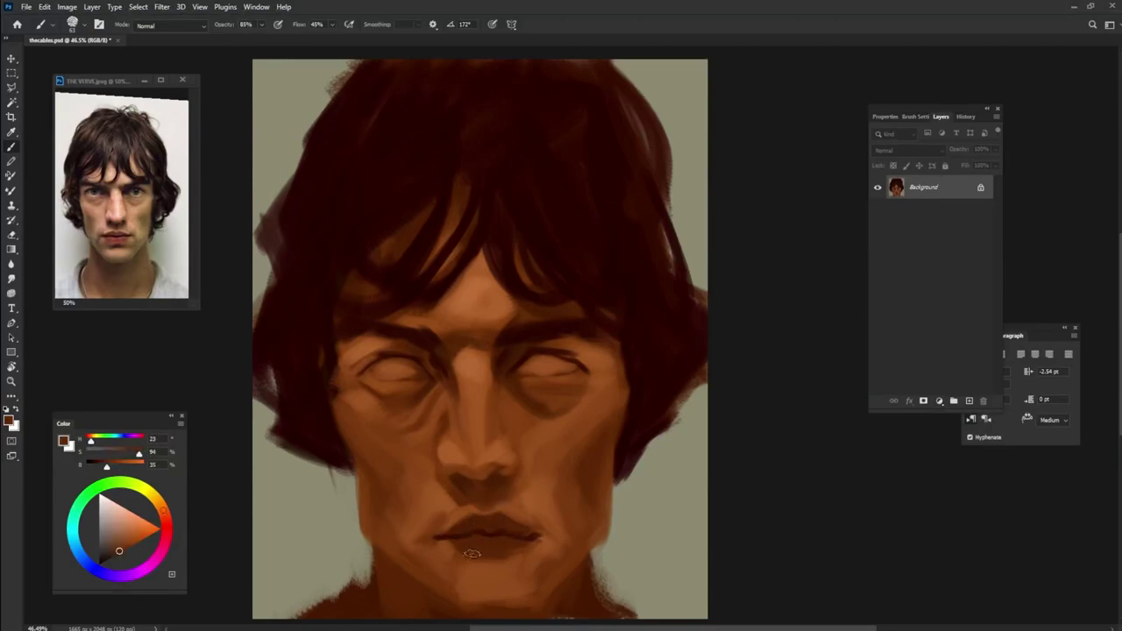
drag(478, 576, 507, 568)
alt+click(483, 595)
alt+click(538, 529)
Step: Smooth the outer cheeks and jaw, and darken the cheek hollows on both sides of the face
alt+click(619, 386)
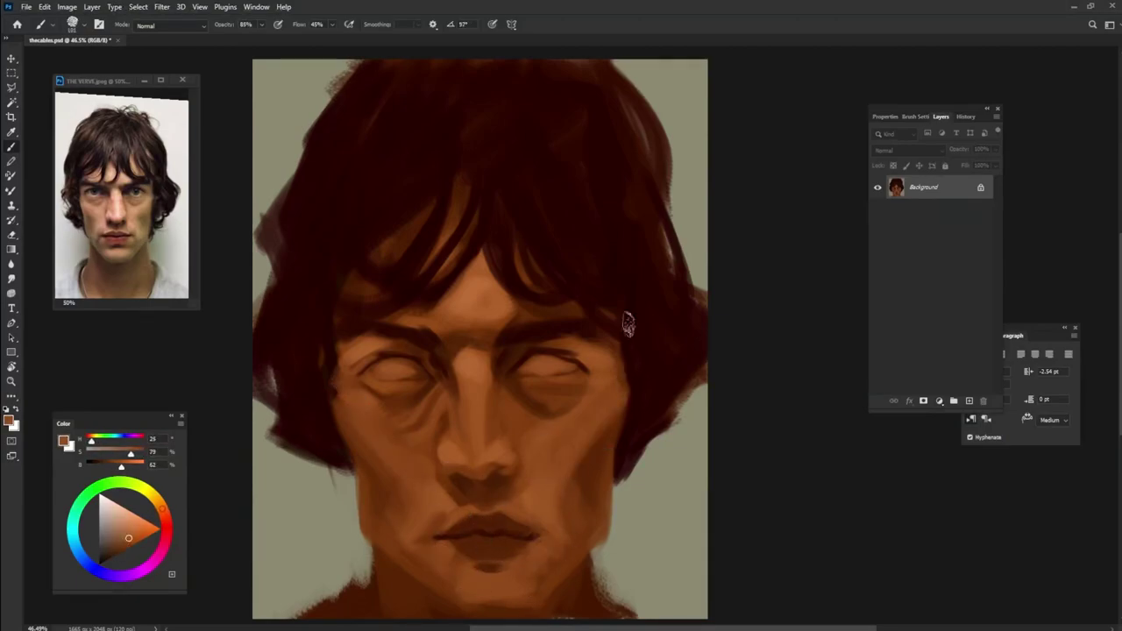
drag(589, 414, 603, 526)
mouse_move(368, 460)
mouse_down()
mouse_move(376, 513)
mouse_move(429, 583)
mouse_up()
drag(583, 455, 570, 458)
drag(378, 482, 388, 488)
Step: Shade the side of the nose in dark brown and lighten the nose bridge, tip and forehead centre
alt+click(629, 370)
alt+click(481, 419)
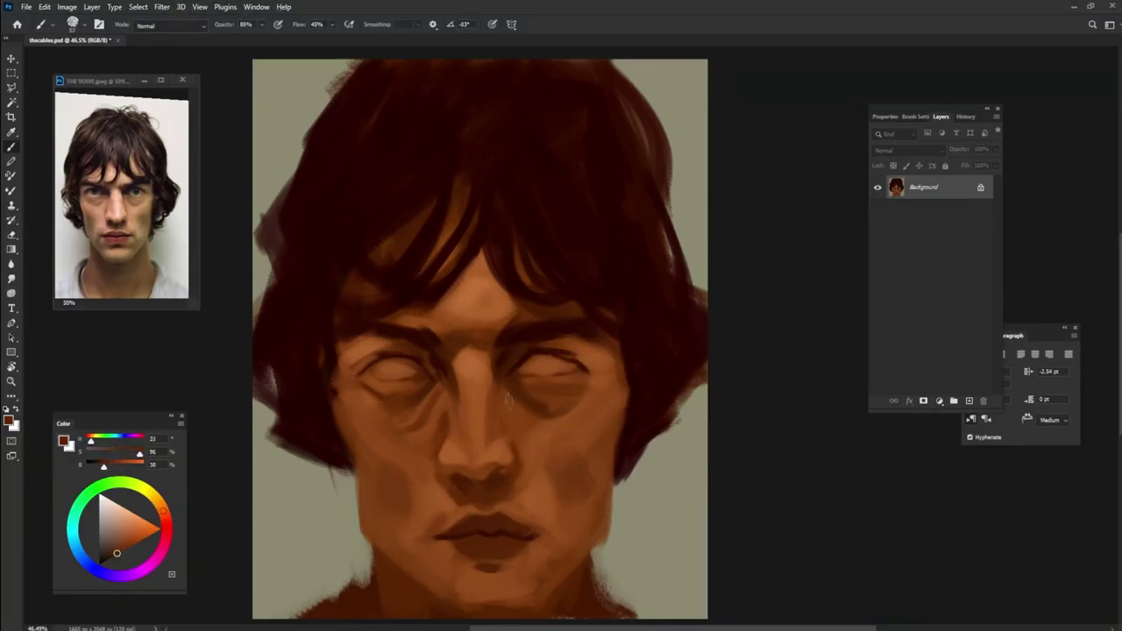
alt+click(508, 422)
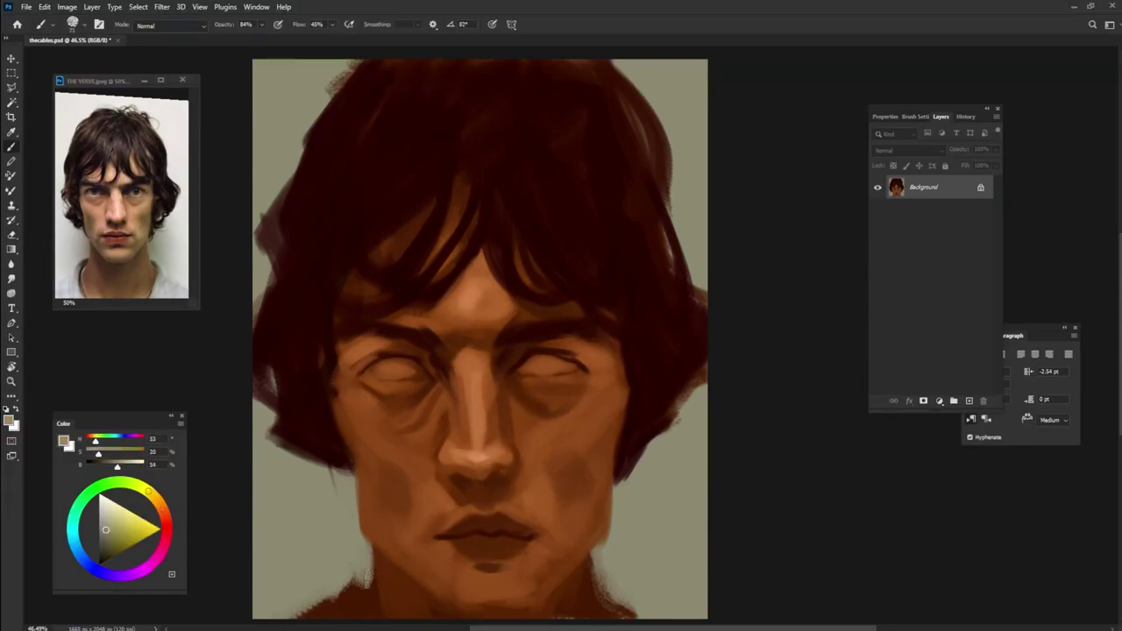
Step: Clean up the jaw and neck outline with background and skin tones, and extend the hair ends beside the jaw
alt+click(601, 536)
alt+click(584, 547)
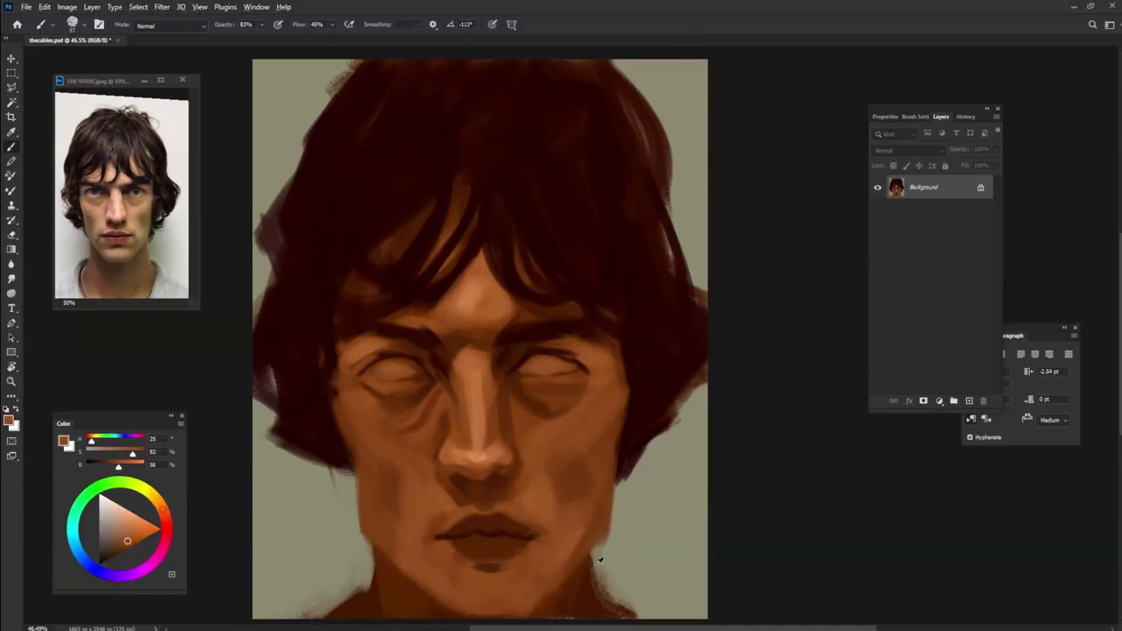
alt+click(621, 465)
drag(655, 442, 624, 513)
alt+click(346, 471)
drag(346, 472, 352, 497)
Step: Paint dark brown irises and pupils in both eyes and add small lighter reflections
alt+click(429, 331)
alt+click(507, 167)
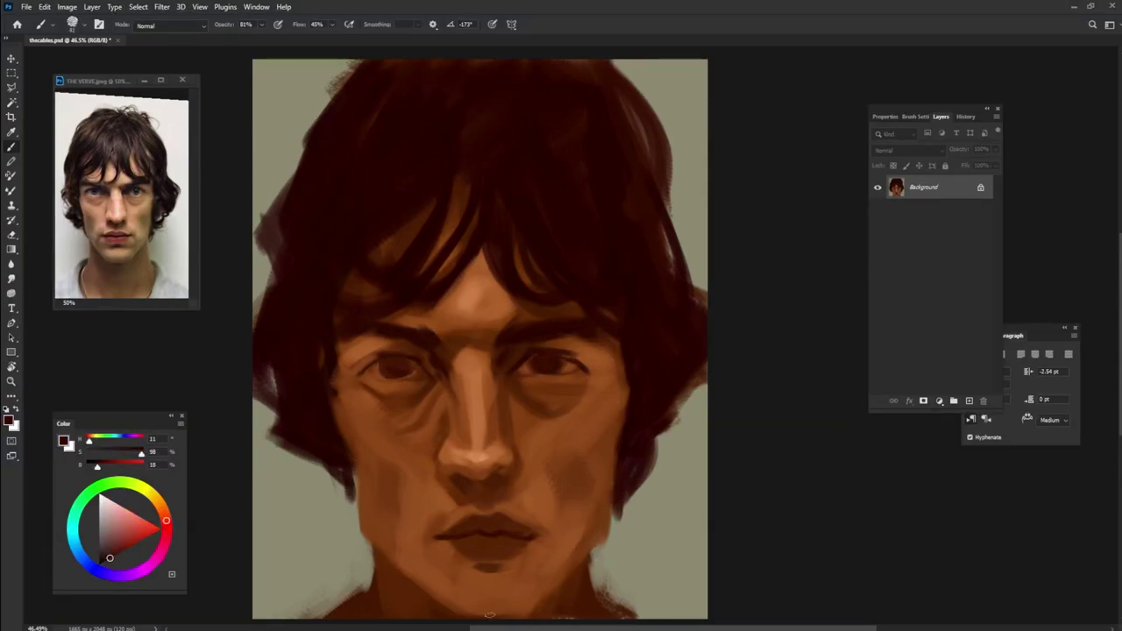
alt+click(393, 364)
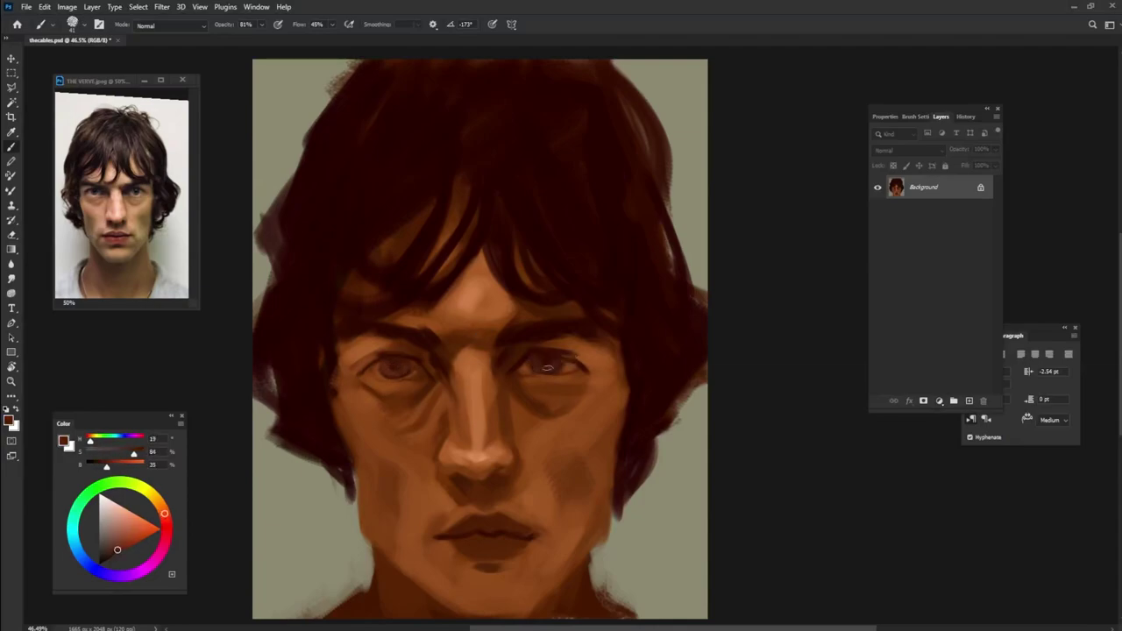
alt+click(546, 359)
alt+click(530, 366)
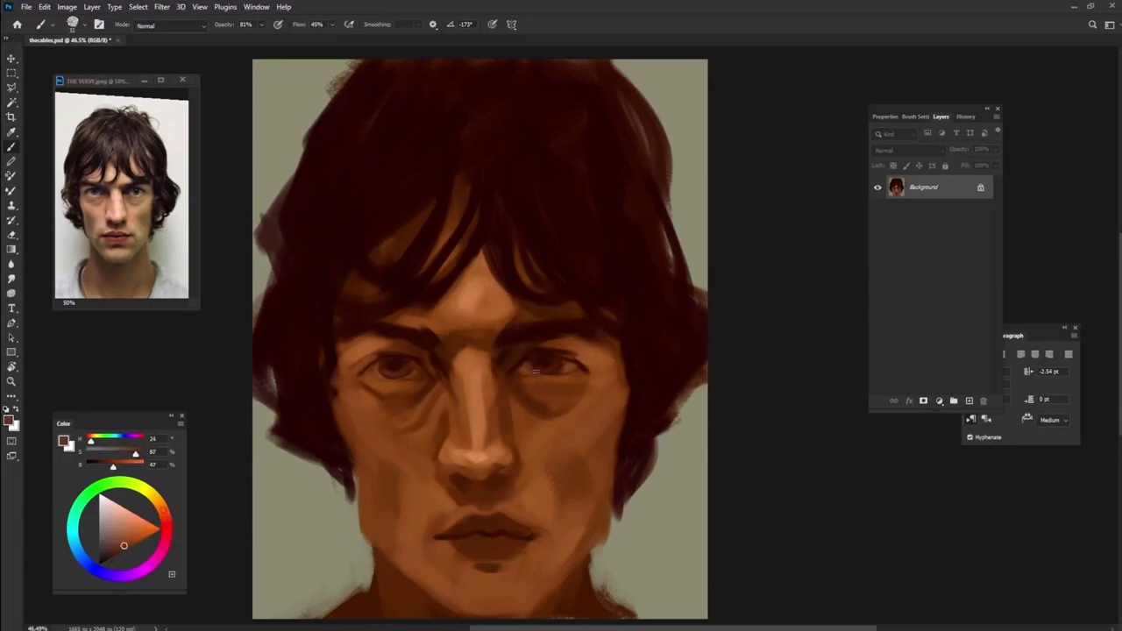
alt+click(547, 363)
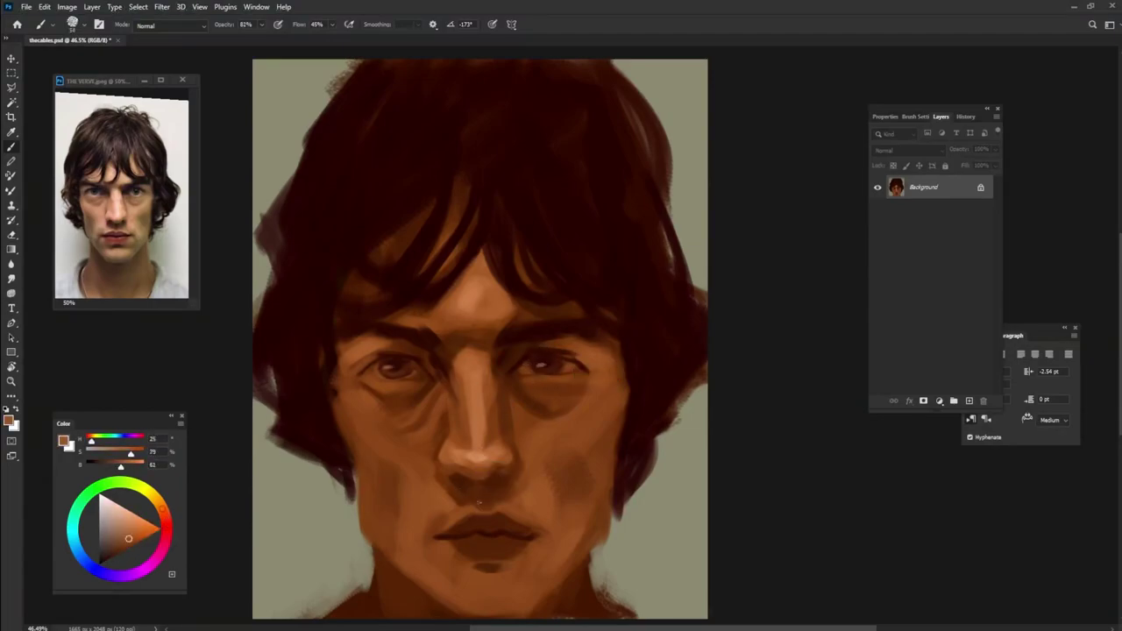
Step: Refine the under-eye bags with a smaller brush, and blend the nose wings and surrounding cheeks with sampled tones
alt+click(380, 398)
key([)
key([)
key([)
key([)
key([)
key([)
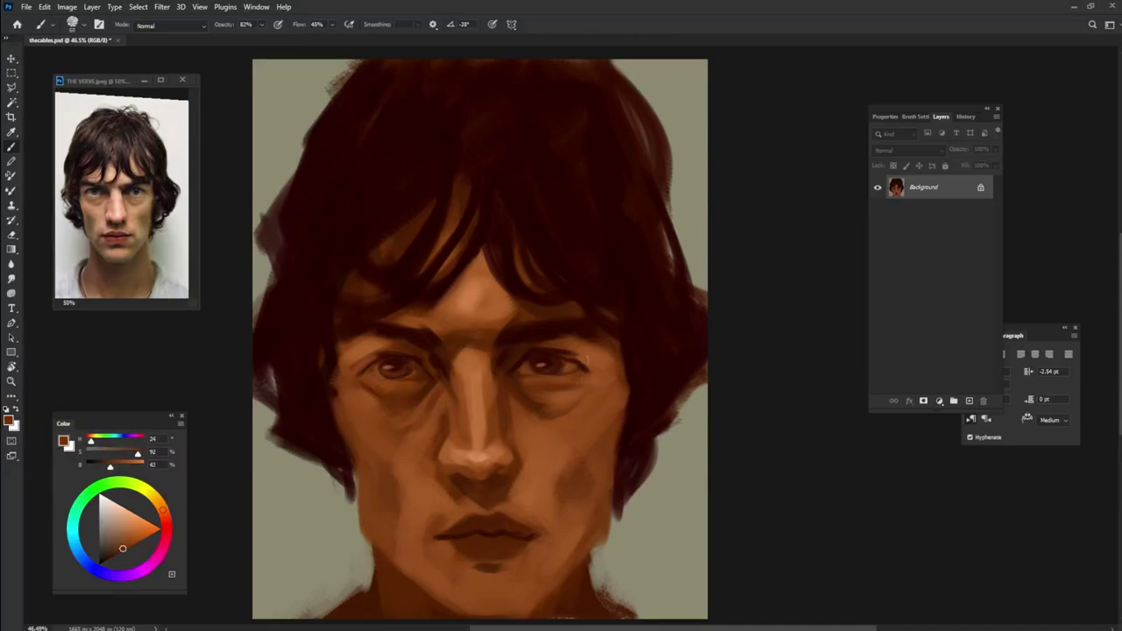
alt+click(455, 473)
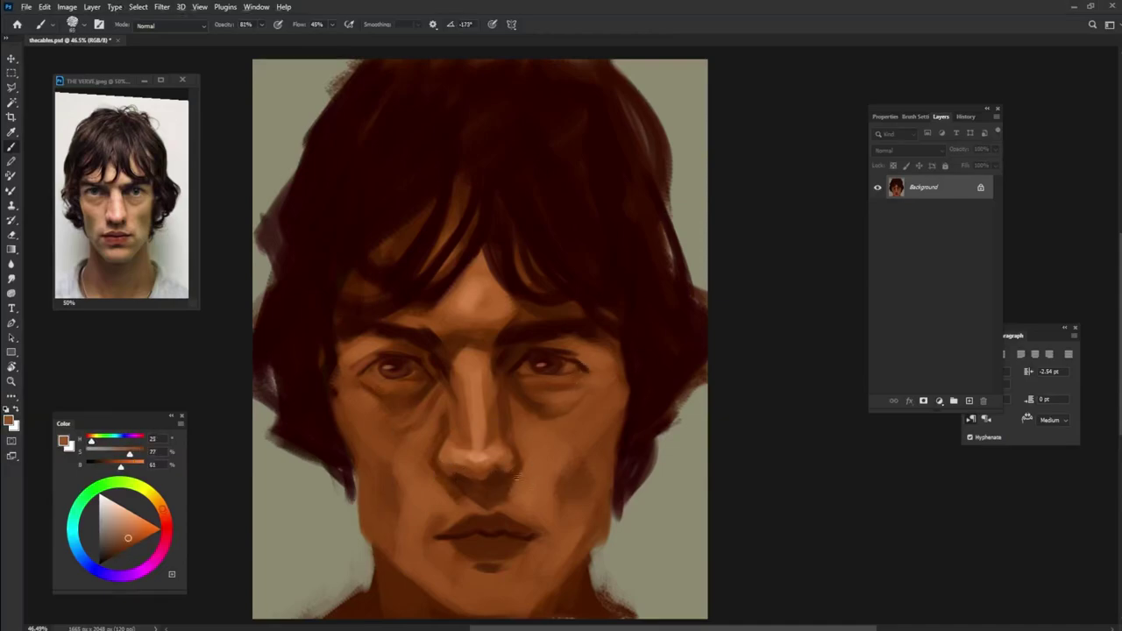
alt+click(471, 335)
alt+click(325, 426)
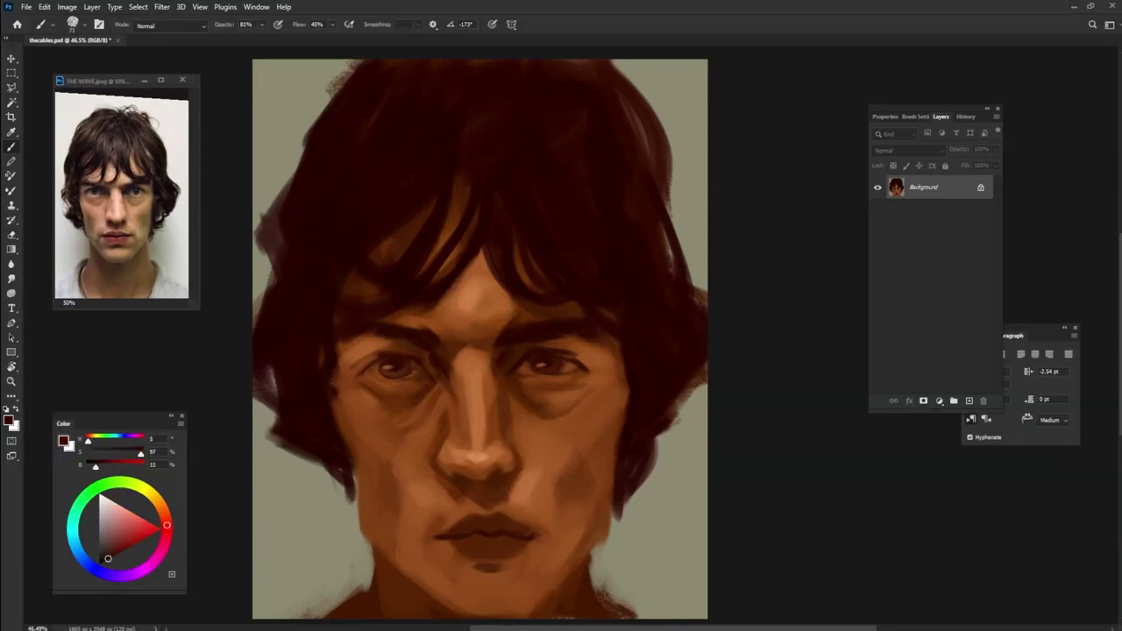
Step: Add a Color Lookup adjustment layer with a dark blue night look over the portrait
click(939, 401)
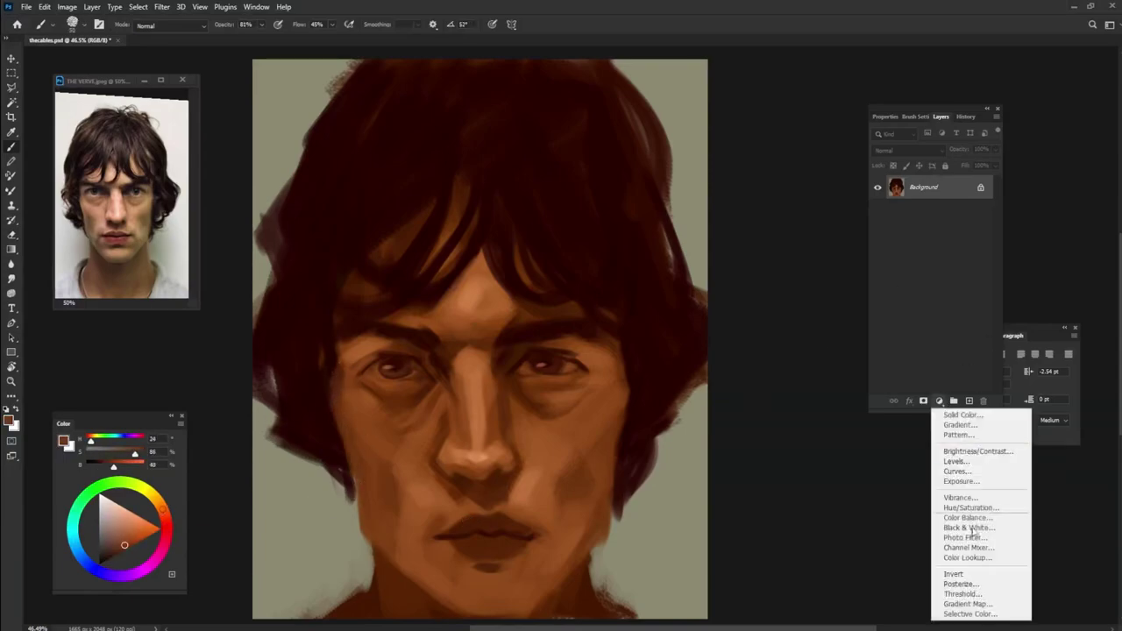
click(972, 545)
click(955, 146)
click(964, 396)
click(940, 116)
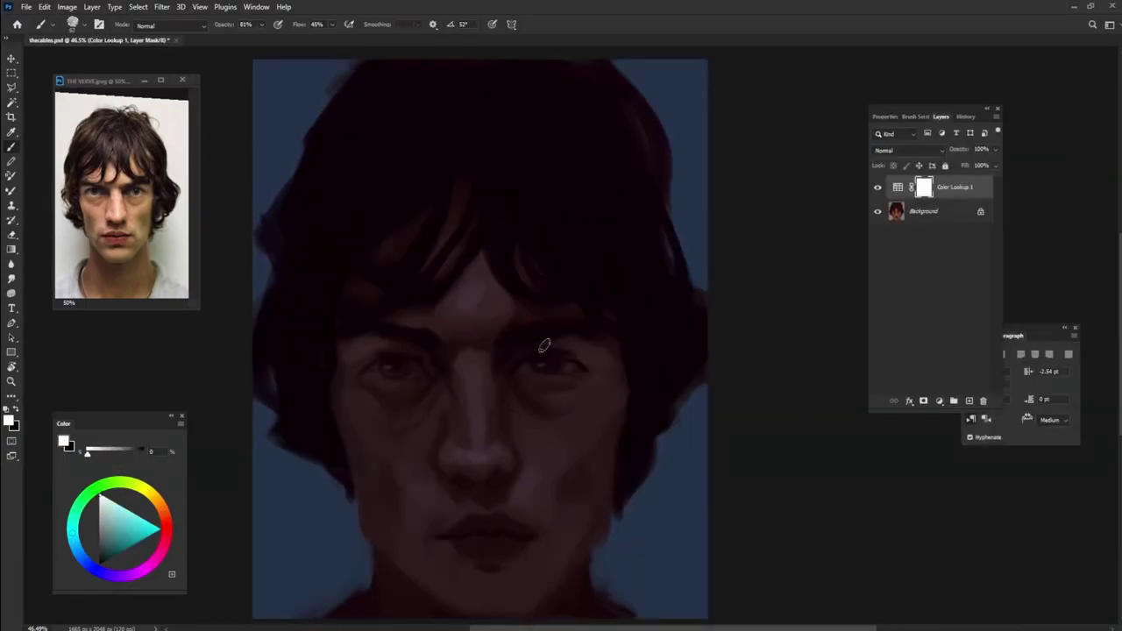
Step: Mask the Color Lookup to reveal a diagonal patch of warm light on the face, restoring shadow along the nose and lips
key(x)
mouse_move(552, 348)
mouse_down()
mouse_move(540, 438)
mouse_move(562, 468)
mouse_move(612, 417)
mouse_move(501, 436)
mouse_move(499, 520)
mouse_move(553, 521)
mouse_move(469, 545)
mouse_move(532, 554)
mouse_move(589, 500)
mouse_move(585, 341)
mouse_move(614, 417)
mouse_move(503, 436)
mouse_move(453, 585)
mouse_up()
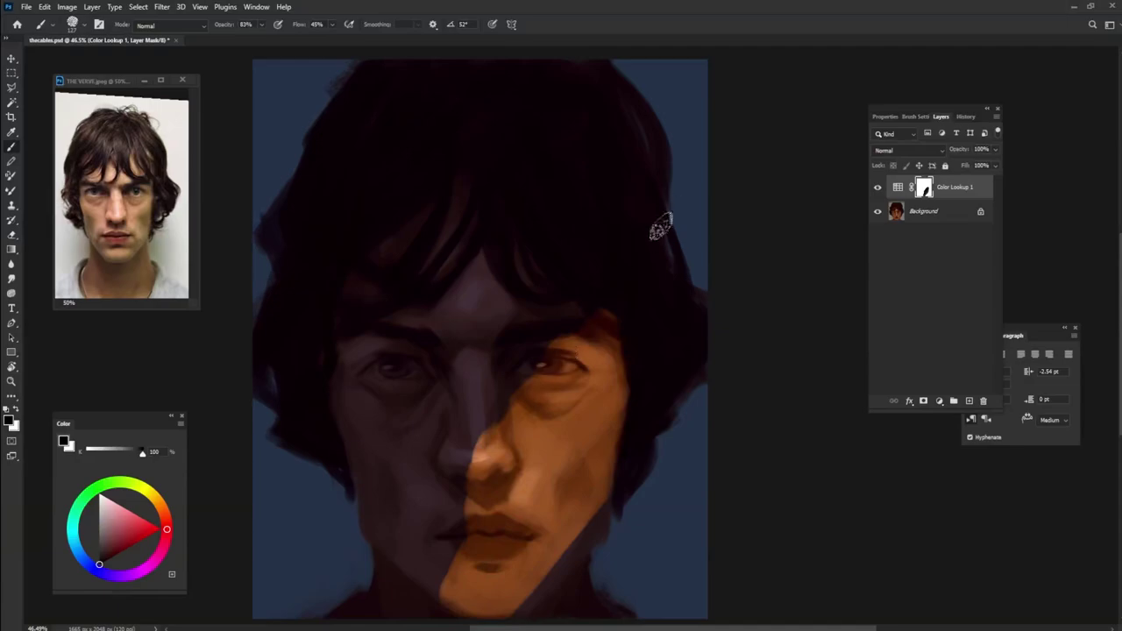
key(x)
mouse_move(537, 388)
mouse_down()
mouse_move(476, 446)
mouse_move(453, 518)
mouse_move(456, 609)
mouse_up()
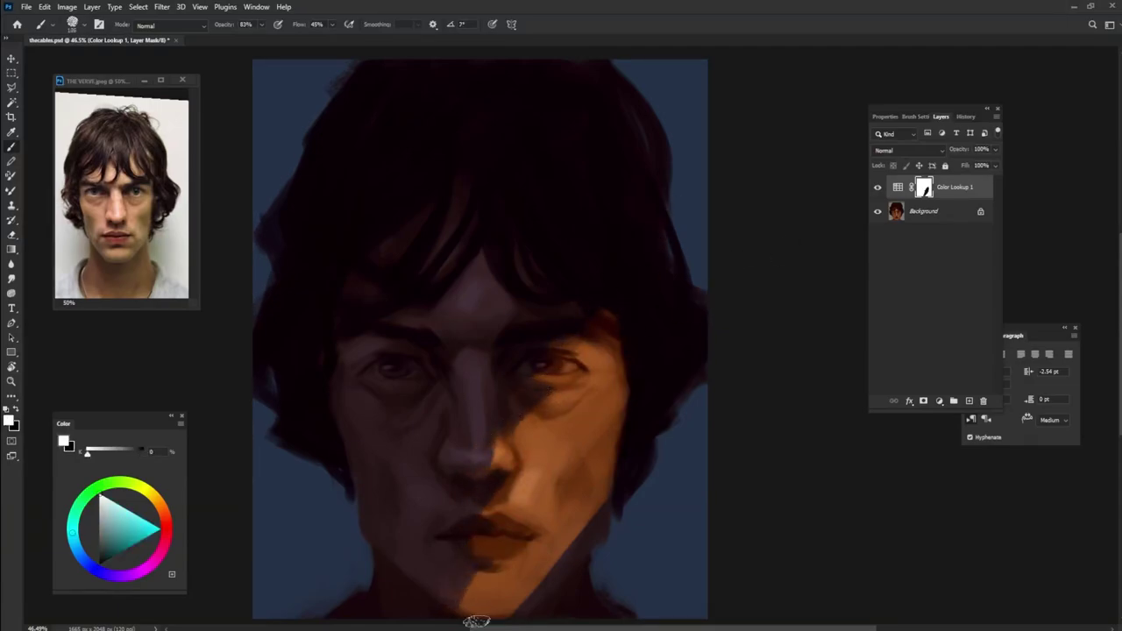
Step: Add a new layer, paint bright orange over the lit side of the face, and set its blend mode to Color Dodge
click(968, 401)
click(907, 150)
click(903, 214)
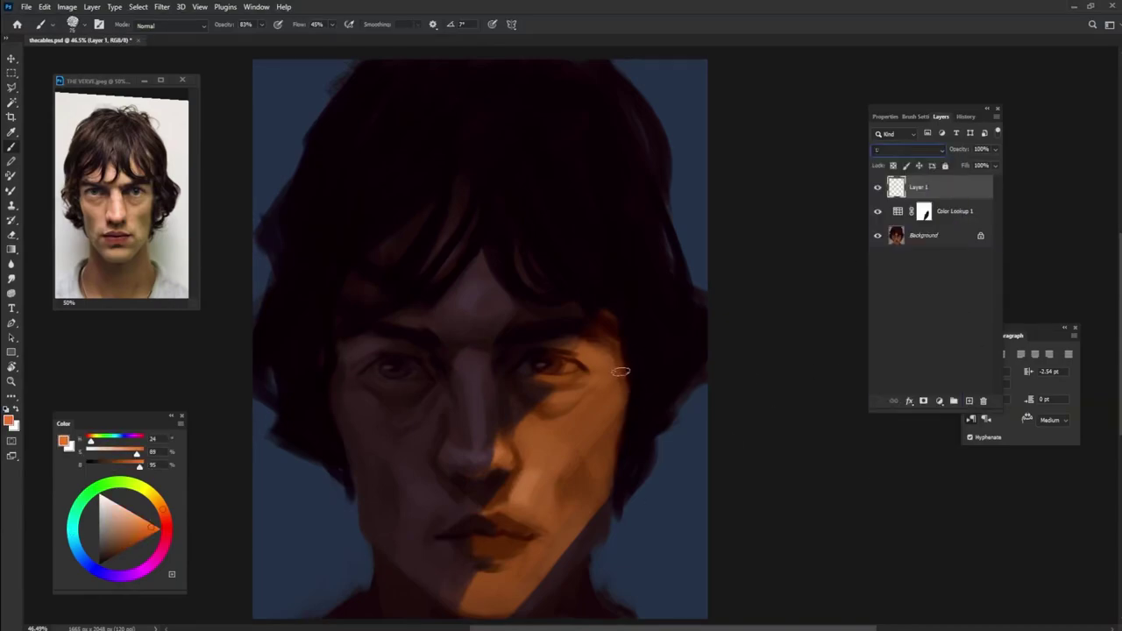
mouse_move(605, 366)
mouse_down()
mouse_move(593, 426)
mouse_move(499, 503)
mouse_move(601, 388)
mouse_up()
drag(601, 501, 601, 503)
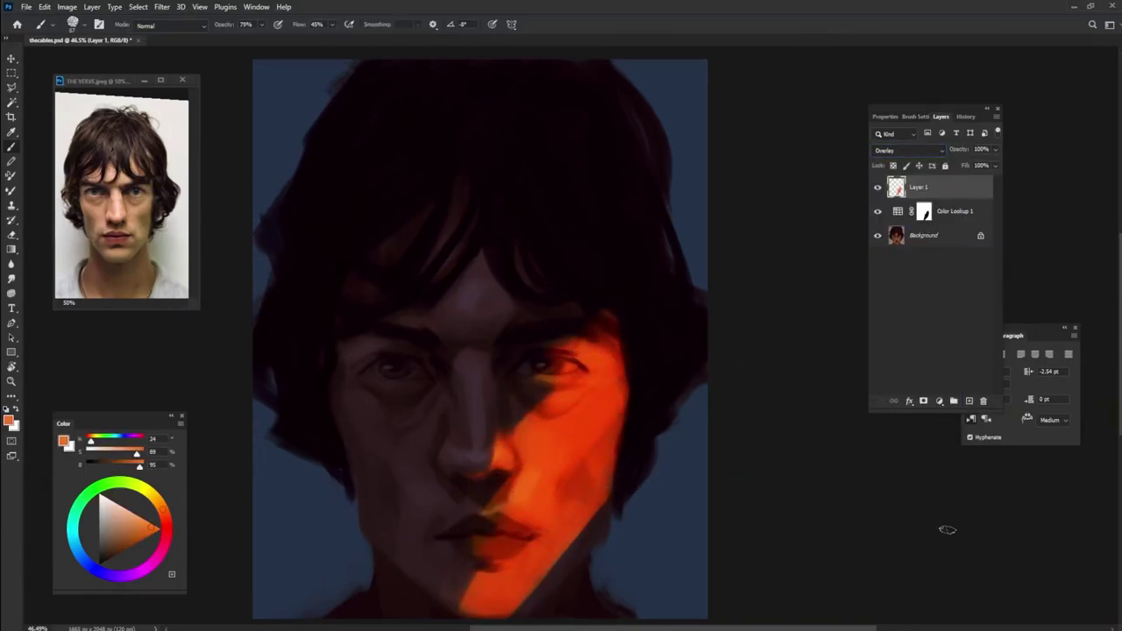
click(914, 151)
click(931, 272)
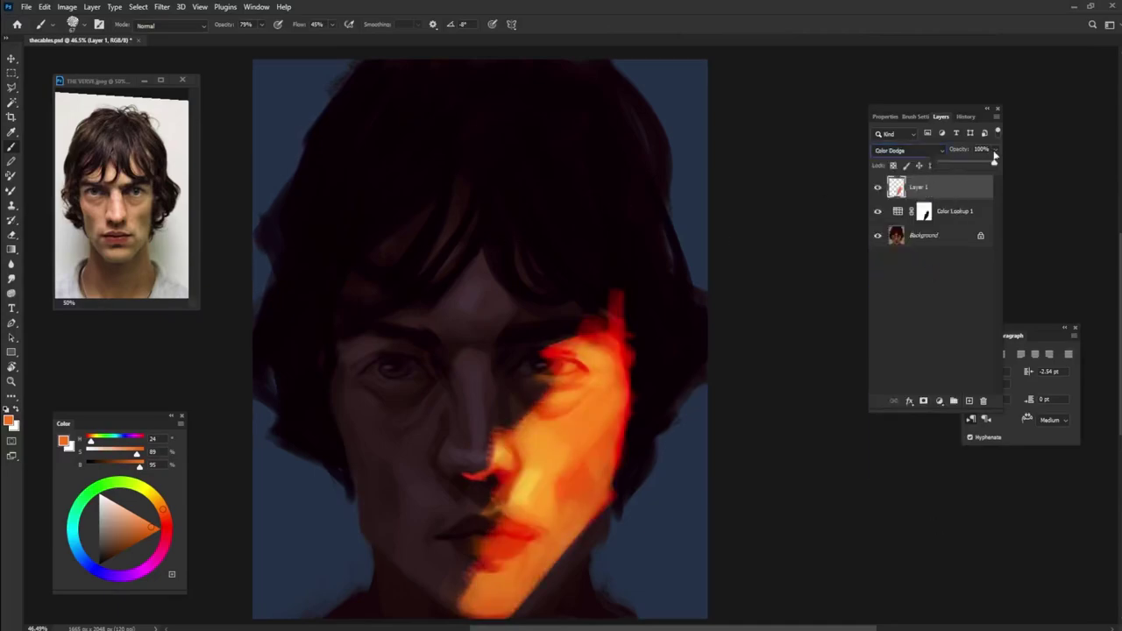
Step: Blur the orange glow layer and lower its opacity to about 40%, keeping it in Color Dodge mode
drag(995, 149, 846, 310)
click(161, 6)
mouse_move(184, 155)
click(337, 202)
drag(136, 325, 138, 325)
click(238, 165)
drag(969, 162, 973, 163)
click(915, 150)
click(889, 155)
Step: Save the layered portrait as a Photoshop file with Maximize Compatibility enabled
key(ctrl+s)
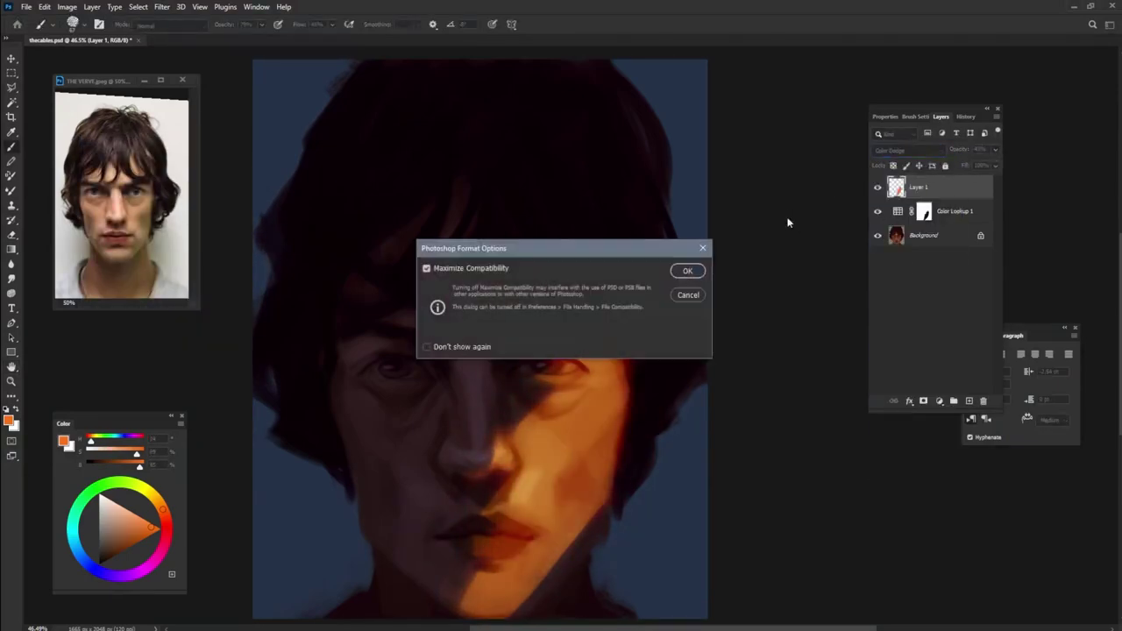
key(Return)
key(ctrl+shift+s)
key(Return)
click(760, 200)
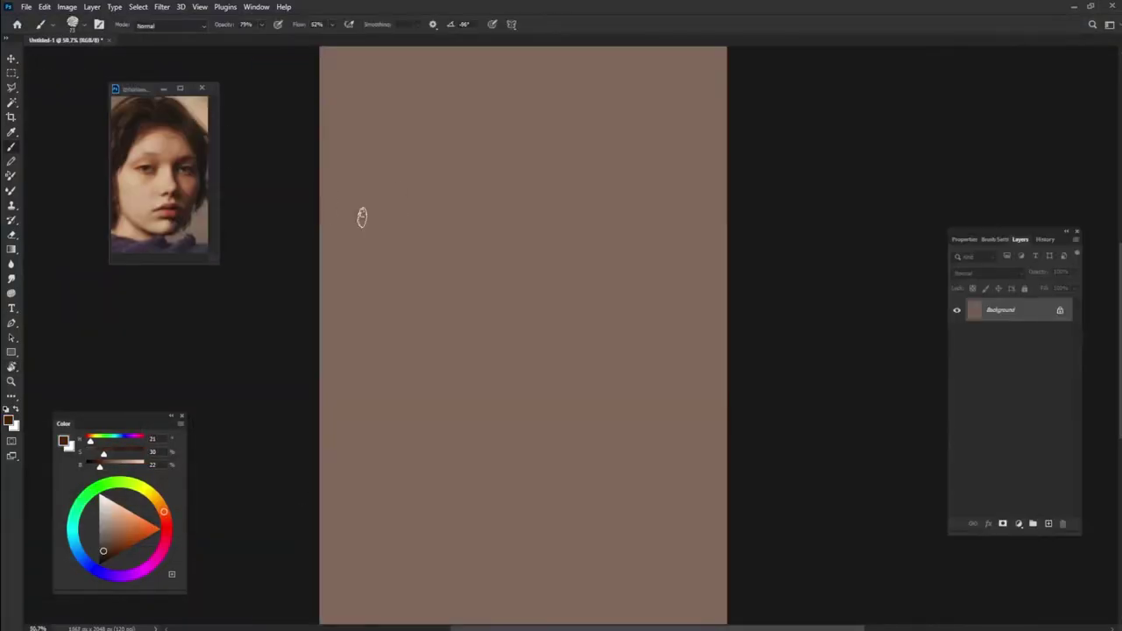
Step: Block in the dark brown hair mass and head outline on the new taupe canvas
mouse_move(524, 45)
mouse_down()
mouse_move(322, 244)
mouse_move(337, 152)
mouse_move(553, 45)
mouse_move(744, 255)
mouse_up()
mouse_move(717, 326)
mouse_down()
mouse_move(331, 371)
mouse_move(723, 303)
mouse_up()
mouse_move(685, 180)
mouse_down()
mouse_move(371, 601)
mouse_move(618, 620)
mouse_up()
mouse_move(679, 215)
mouse_down()
mouse_move(621, 538)
mouse_move(540, 55)
mouse_move(636, 538)
mouse_up()
Step: Fill the face with flat orange-brown and lay a darker brown shadow over its right side
click(134, 543)
mouse_move(586, 308)
mouse_down()
mouse_move(393, 325)
mouse_move(520, 125)
mouse_move(560, 350)
mouse_up()
alt+click(496, 86)
mouse_move(496, 86)
mouse_down()
mouse_move(308, 308)
mouse_move(334, 140)
mouse_move(535, 104)
mouse_move(622, 120)
mouse_move(649, 157)
mouse_move(465, 325)
mouse_up()
click(110, 558)
click(125, 548)
mouse_move(588, 320)
mouse_down()
mouse_move(637, 435)
mouse_move(415, 313)
mouse_move(488, 308)
mouse_up()
Step: Paint the left eye socket shadow and a dark eyebrow stroke with a smaller brush
key(bracketleft)
key(bracketleft)
key(bracketleft)
mouse_move(410, 305)
mouse_down()
mouse_move(510, 287)
mouse_move(502, 305)
mouse_move(400, 350)
mouse_move(498, 333)
mouse_move(469, 377)
mouse_move(438, 353)
mouse_up()
alt+click(400, 350)
alt+click(465, 375)
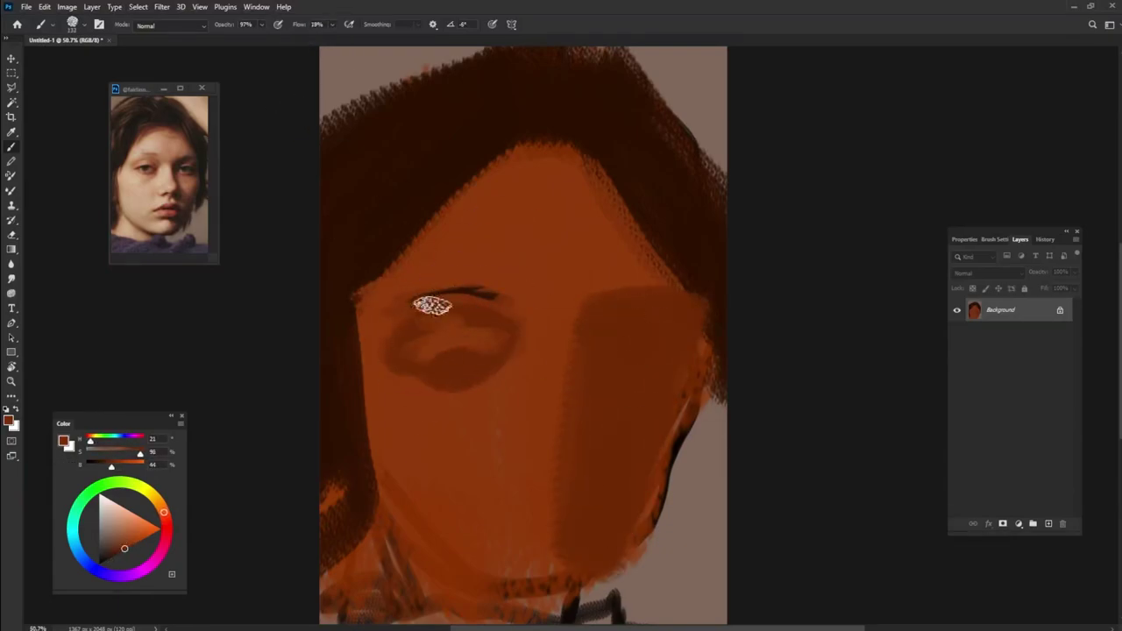
Step: Reshape the hair edge along the left temple, darken the left eye socket, and lighten the cheek below it
drag(395, 263, 340, 386)
alt+click(412, 361)
drag(412, 361, 490, 349)
drag(407, 395, 476, 433)
Step: Paint the nose's side and underside shadows, and block in the mouth with dark brown
mouse_move(543, 386)
mouse_down()
mouse_move(525, 431)
mouse_move(539, 464)
mouse_up()
drag(103, 459, 106, 463)
mouse_move(513, 431)
mouse_down()
mouse_move(602, 446)
mouse_move(634, 346)
mouse_move(496, 318)
mouse_move(483, 351)
mouse_move(551, 465)
mouse_move(566, 438)
mouse_up()
alt+click(551, 465)
alt+click(566, 438)
mouse_move(491, 508)
mouse_down()
mouse_move(531, 491)
mouse_move(543, 539)
mouse_up()
Step: Lighten the forehead with a sampled orange and darken both brow ridges and the right eye socket
alt+click(559, 297)
mouse_move(559, 297)
mouse_down()
mouse_move(497, 306)
mouse_move(513, 259)
mouse_move(450, 183)
mouse_up()
alt+click(419, 321)
mouse_move(420, 320)
mouse_down()
mouse_move(473, 309)
mouse_move(608, 368)
mouse_up()
drag(560, 302, 636, 312)
Step: Lower the hairline across the forehead with dark brown, and fill the hair beside the left jaw
alt+click(479, 159)
mouse_move(465, 210)
mouse_down()
mouse_move(381, 464)
mouse_move(385, 481)
mouse_move(442, 554)
mouse_move(583, 600)
mouse_move(681, 468)
mouse_move(709, 289)
mouse_up()
alt+click(358, 335)
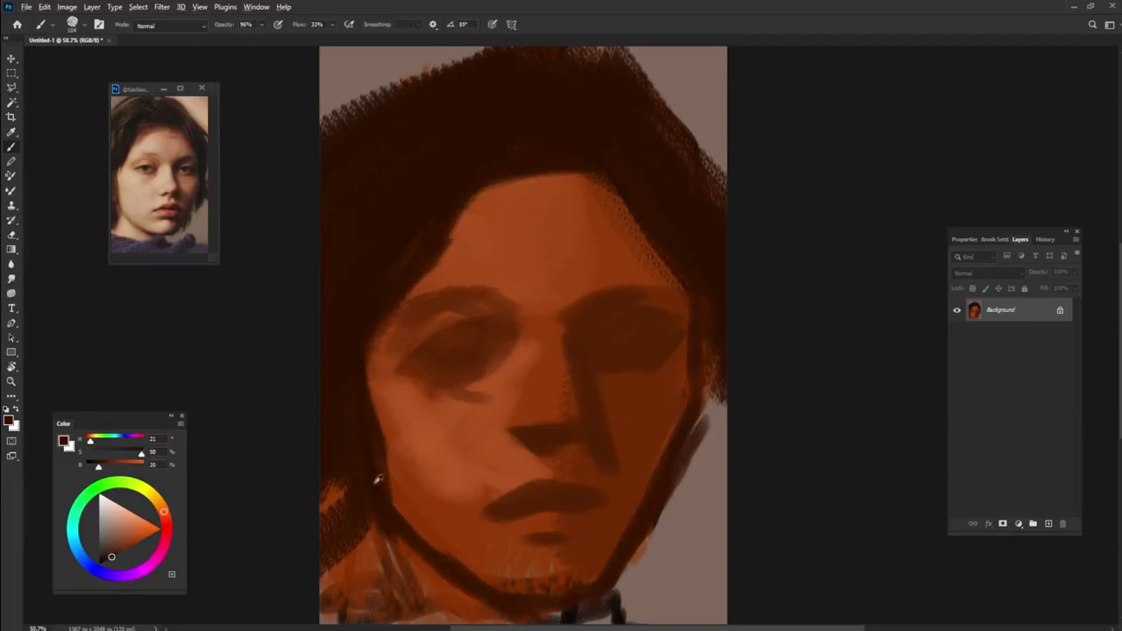
mouse_move(386, 483)
mouse_down()
mouse_move(366, 591)
mouse_move(320, 608)
mouse_up()
Step: Refine the nose bridge and nostril, and paint a lighter upper eyelid on the left eye
alt+click(533, 313)
drag(533, 312, 550, 401)
alt+click(534, 444)
alt+right_click(565, 408)
alt+click(325, 518)
drag(429, 337, 482, 321)
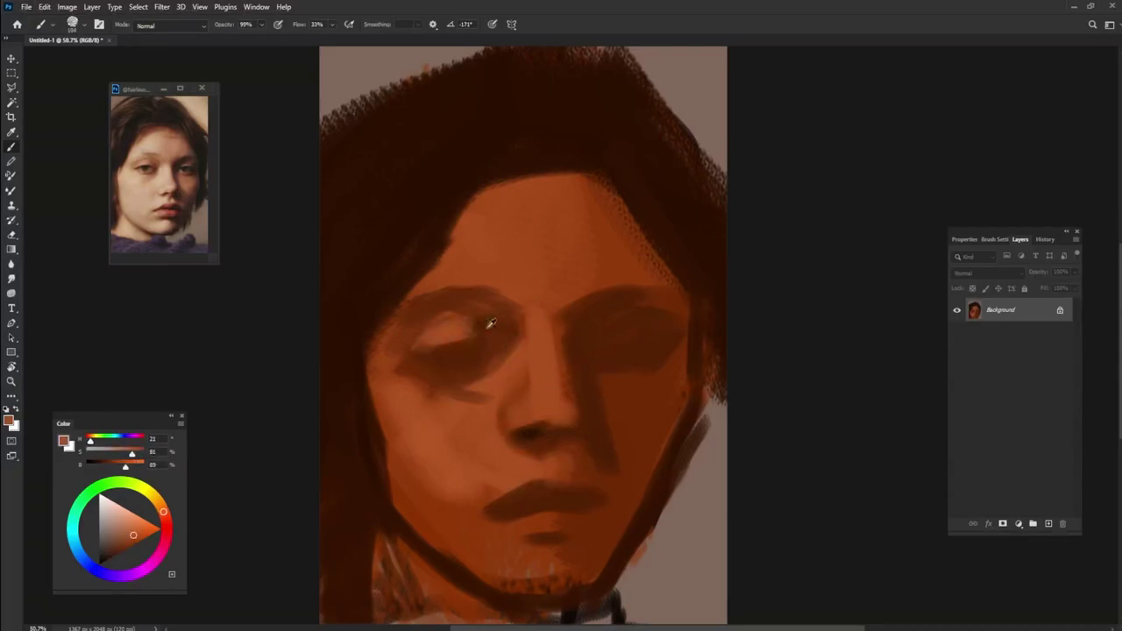
Step: Paint the lighter right eyelid, shade the forehead along the hairline, and extend the left under-eye shadow
drag(666, 331, 608, 350)
mouse_move(550, 274)
mouse_down()
mouse_move(659, 188)
mouse_move(618, 231)
mouse_move(611, 182)
mouse_up()
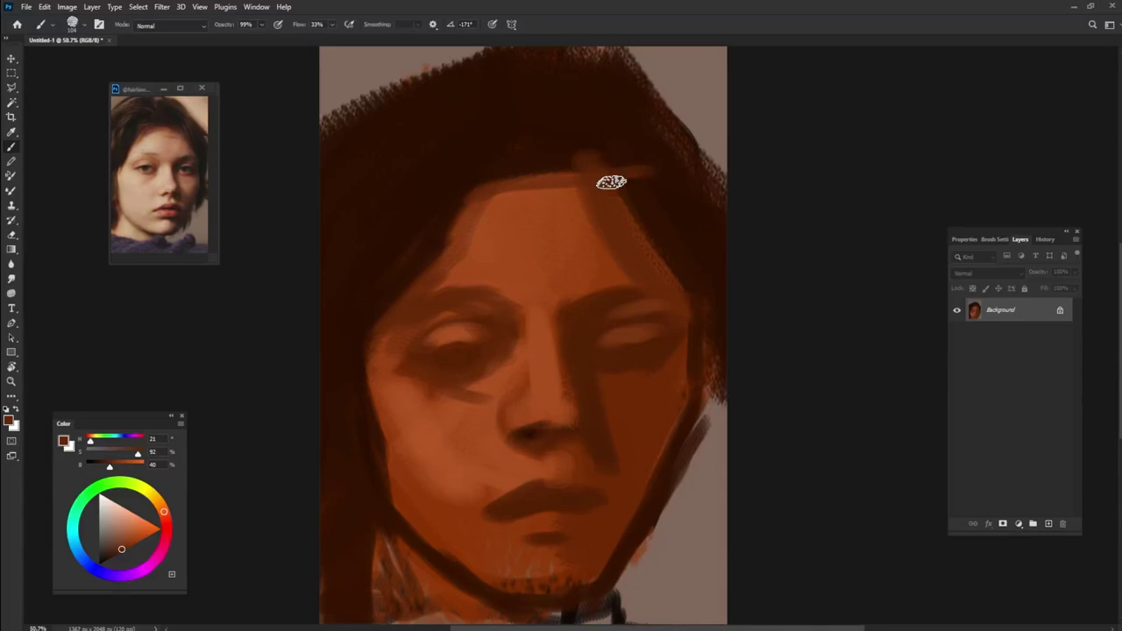
drag(442, 369, 473, 392)
Step: Lighten the skin above the left side of the mouth and add a reddish band across the nose tip
alt+click(488, 555)
drag(512, 455, 518, 467)
alt+shift+right_click(543, 388)
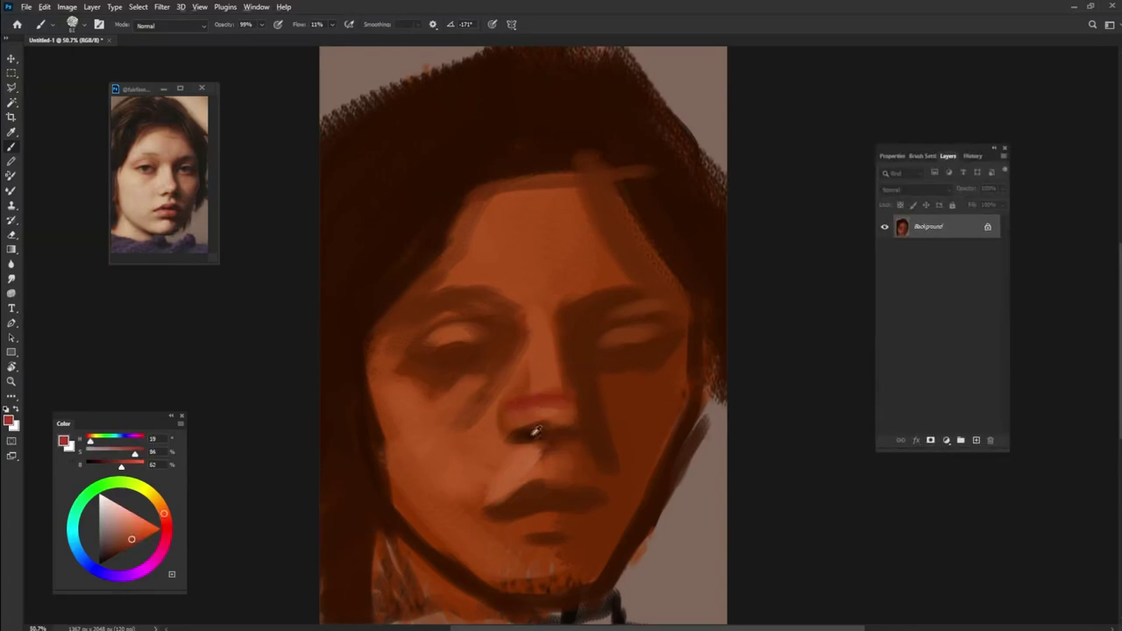
Step: Blend the reddish nose tip into the nostrils and add a pale highlight on it
alt+click(535, 442)
alt+click(492, 406)
mouse_move(530, 414)
mouse_down()
mouse_move(553, 401)
mouse_move(550, 431)
mouse_up()
alt+click(573, 408)
alt+click(530, 410)
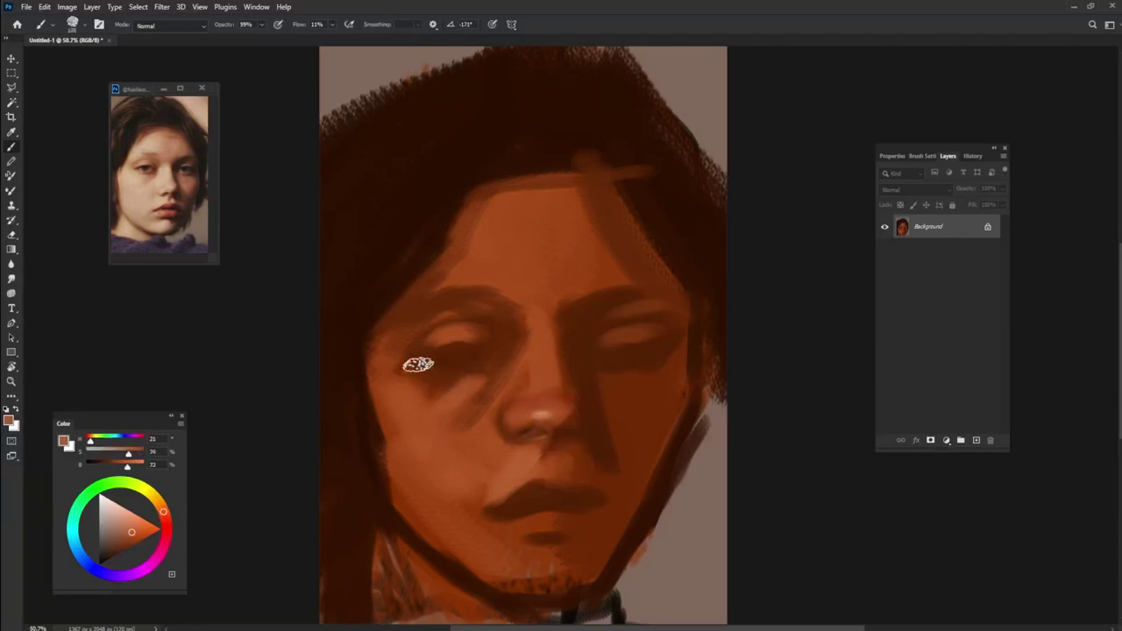
Step: Lighten the cheek below the right eye and darken the inner eyebrows with sampled hair brown
alt+click(609, 387)
alt+click(552, 311)
alt+click(609, 123)
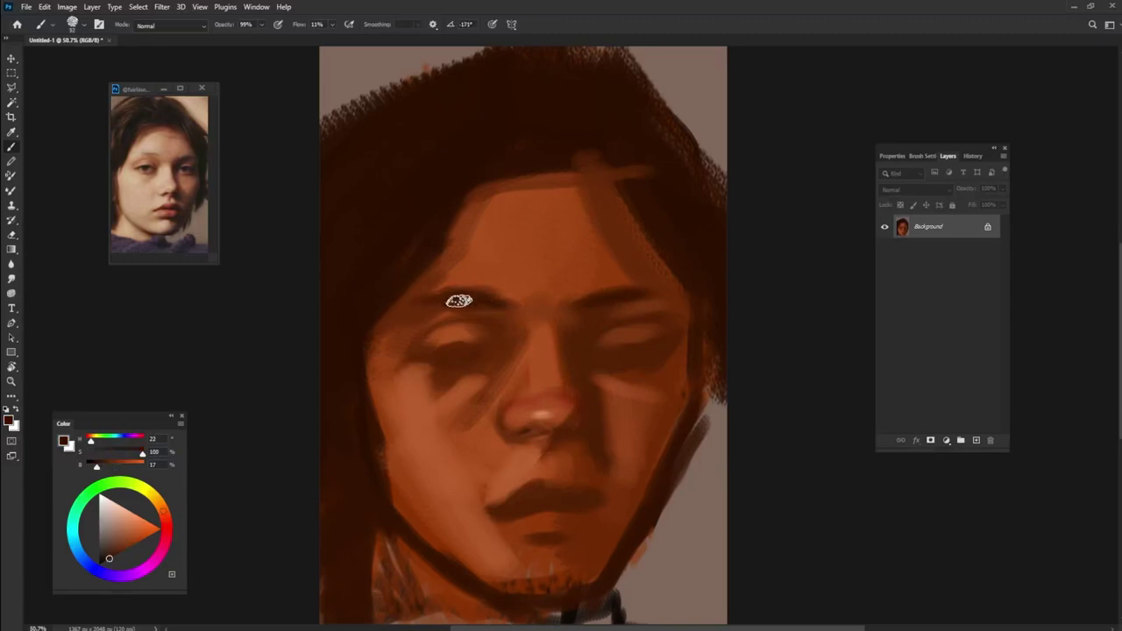
Step: Lighten the skin beside the nose bridge, and draw darker eyebrows and lash lines with a smaller brush
alt+click(521, 396)
drag(513, 356, 512, 390)
key(bracketleft)
key(bracketleft)
key(bracketleft)
alt+click(646, 307)
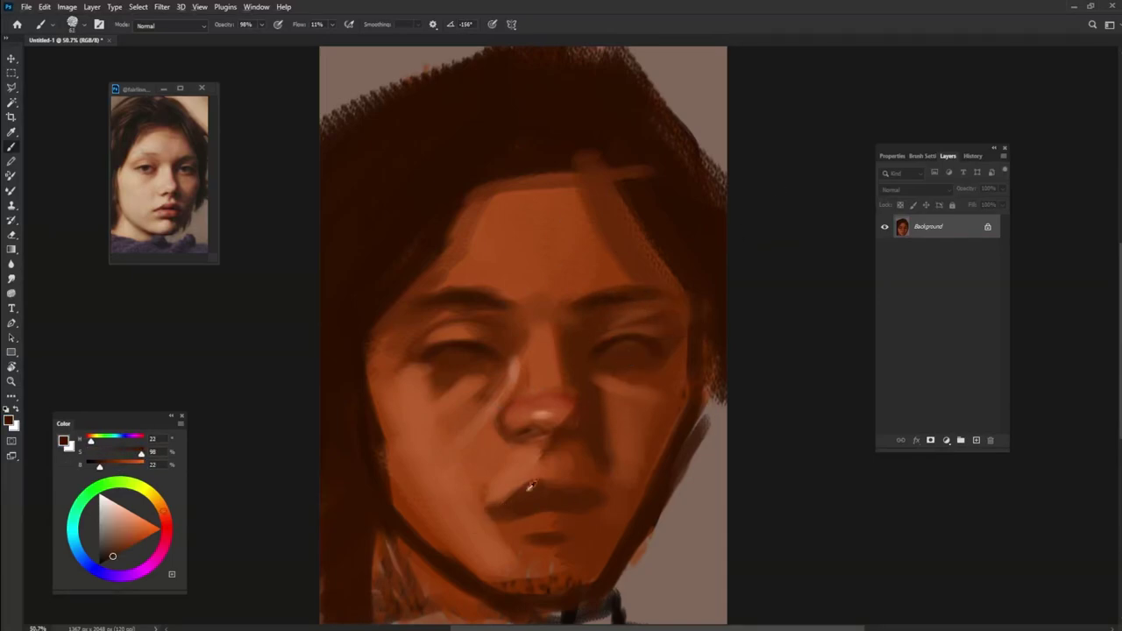
Step: Paint the lips a deep dark red and lighten the skin beneath the left corner of the mouth
alt+shift+right_click(541, 483)
drag(495, 495, 596, 497)
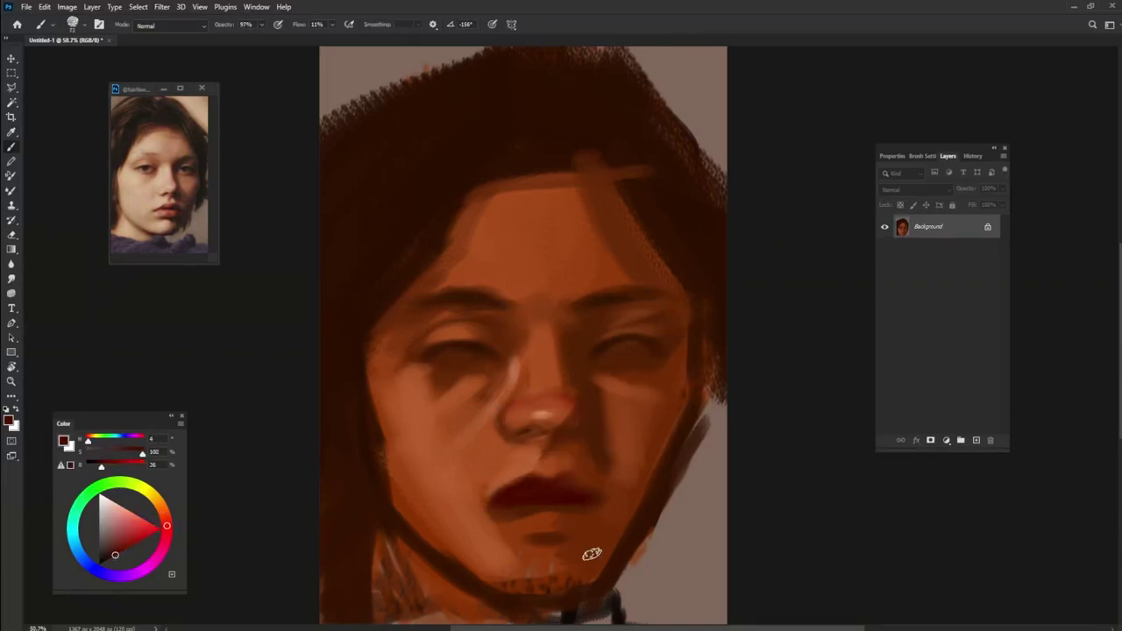
alt+click(579, 545)
drag(487, 527, 500, 526)
alt+click(575, 508)
alt+click(572, 389)
alt+click(523, 434)
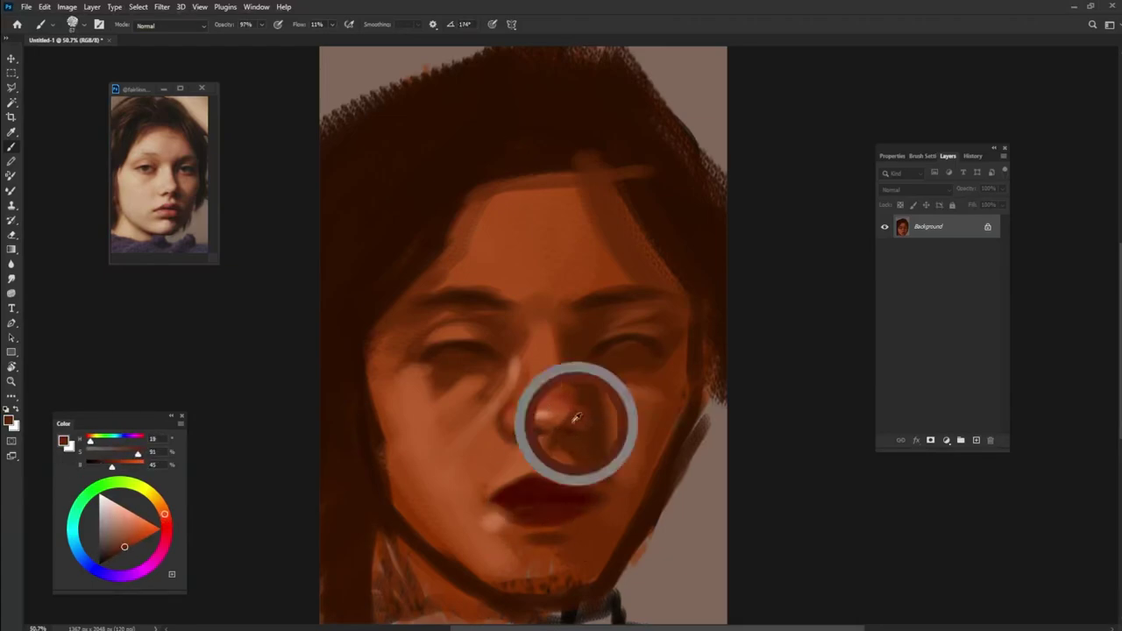
Step: Blend the skin under the nose and above the upper lip with sampled tones, and paint a light highlight on the chin
alt+click(574, 446)
alt+click(538, 464)
alt+click(625, 475)
alt+click(601, 396)
alt+click(573, 403)
alt+click(500, 538)
mouse_move(501, 538)
mouse_down()
mouse_move(546, 550)
mouse_move(569, 578)
mouse_up()
Step: Soften the right jawline with sampled shadow brown and extend dark hair down the left temple
alt+click(622, 453)
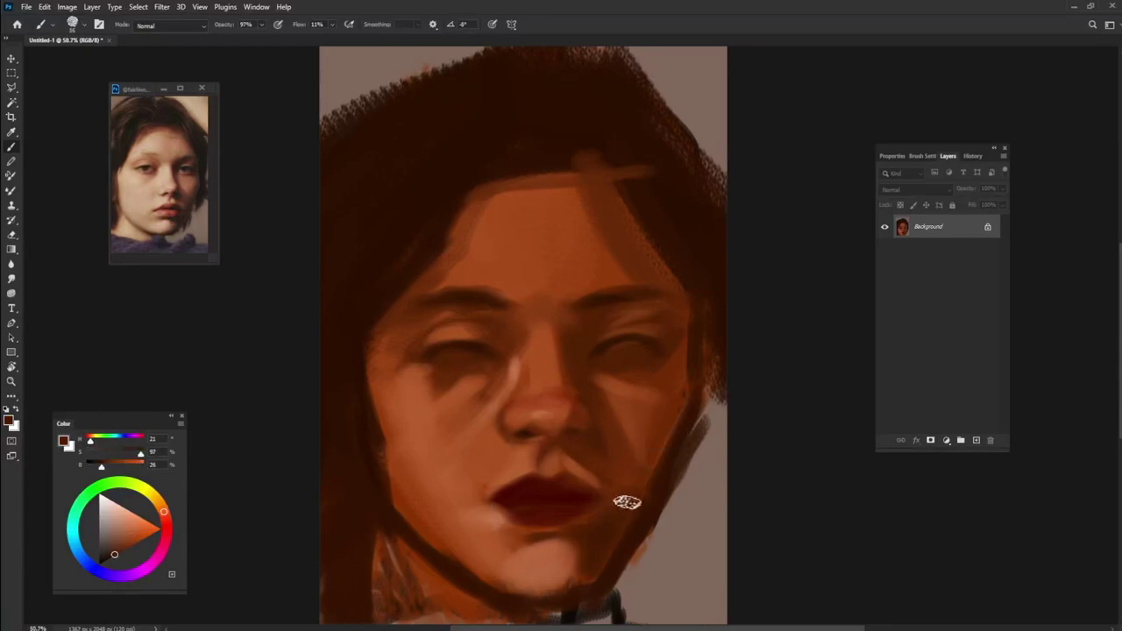
mouse_move(616, 511)
mouse_down()
mouse_move(630, 558)
mouse_move(697, 438)
mouse_up()
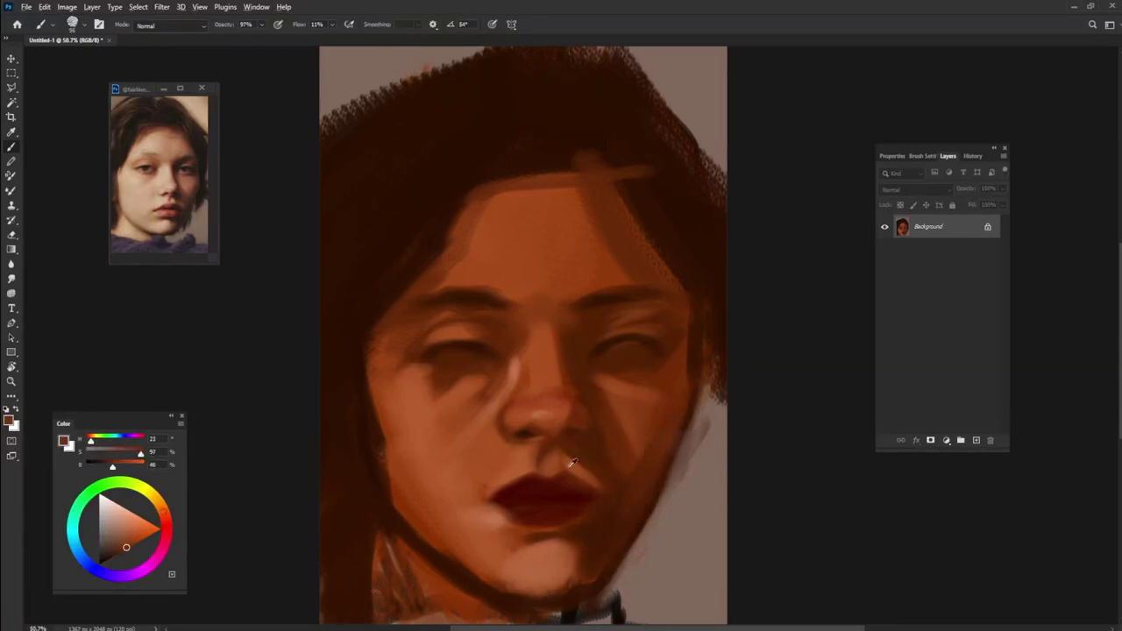
alt+click(600, 127)
drag(388, 391, 381, 351)
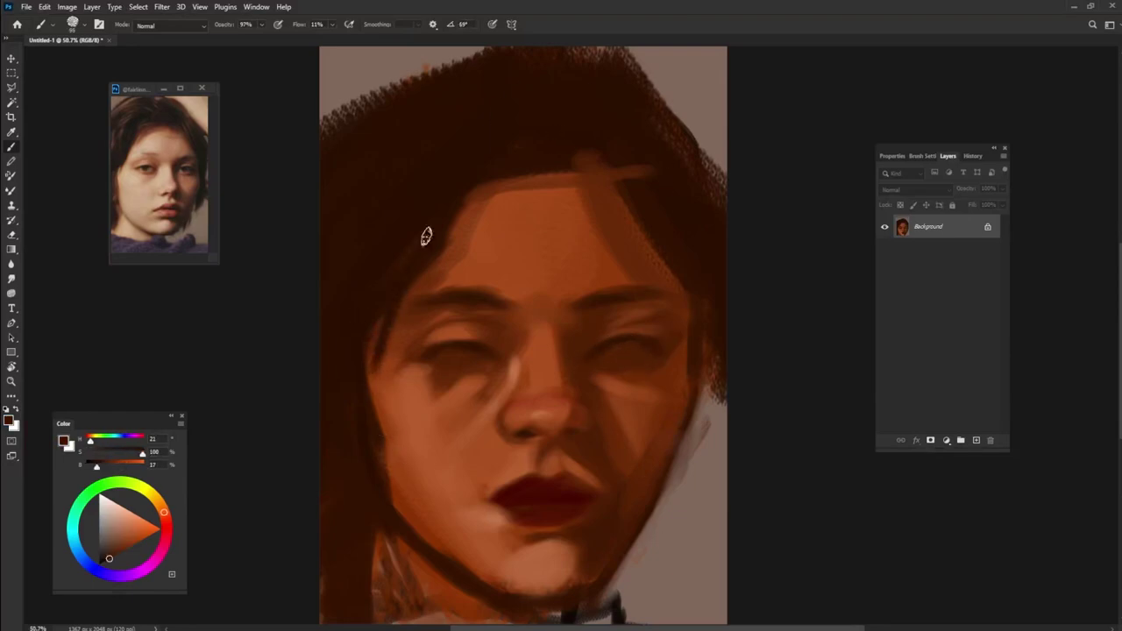
Step: Smooth the skin around the lips with sampled mid-brown tones, using a smaller brush
alt+click(517, 459)
alt+click(558, 443)
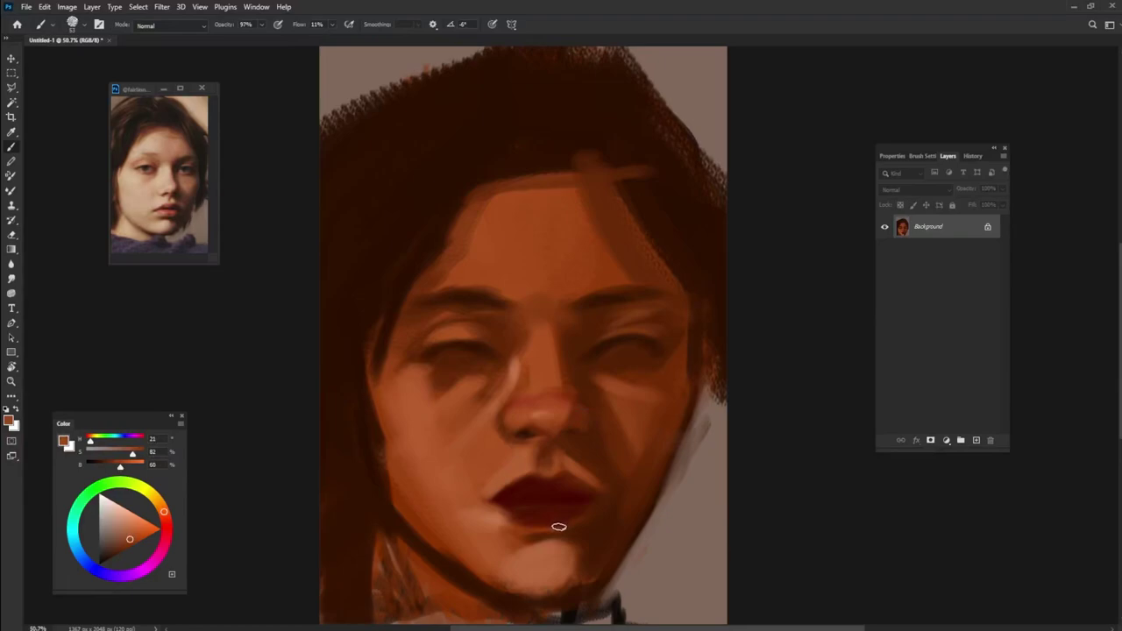
alt+click(571, 462)
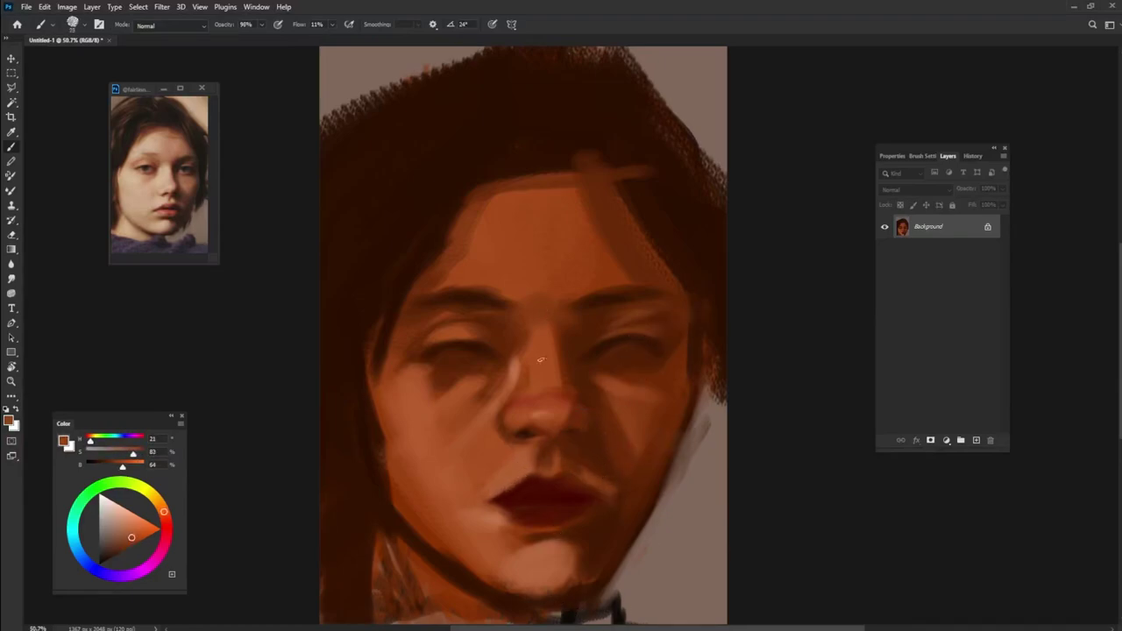
Step: Blend the skin between the eyebrows and paint a pale highlight on the forehead above the left eyebrow
alt+click(515, 359)
alt+click(548, 296)
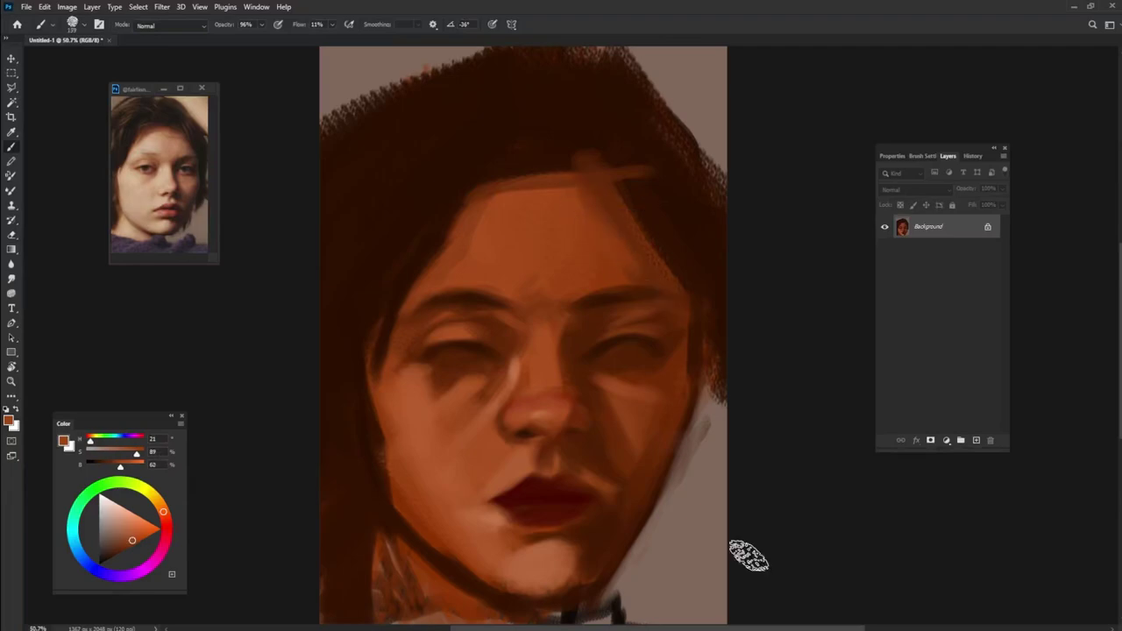
mouse_move(504, 267)
mouse_down()
mouse_move(456, 254)
mouse_move(471, 221)
mouse_up()
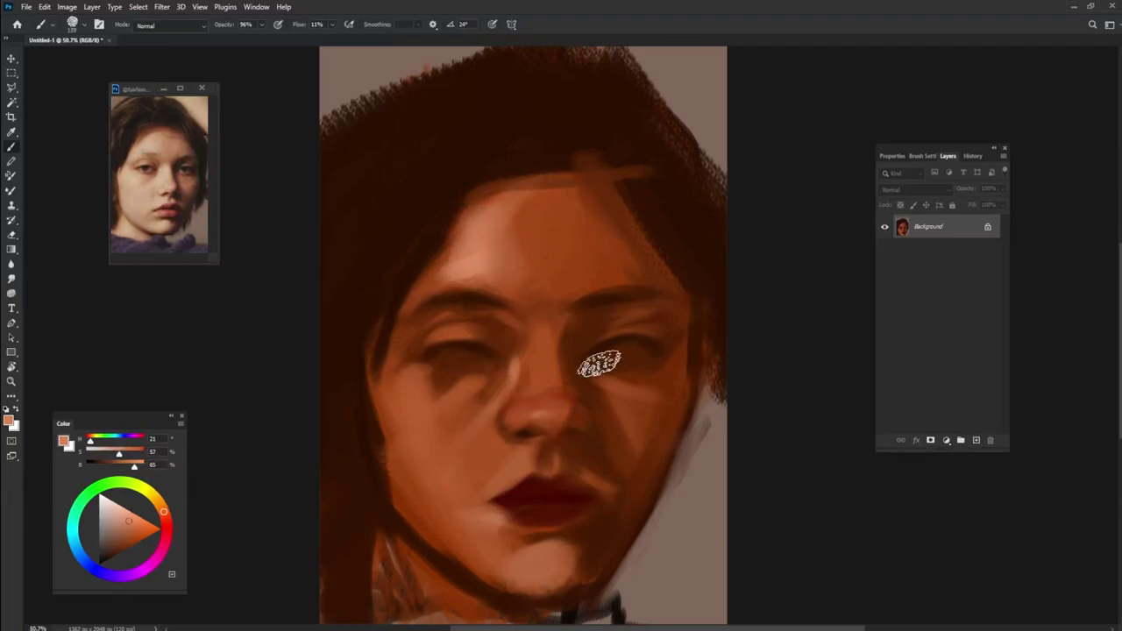
Step: Reshape the left nostril wing with sampled browns and lighten the cheek beside it
alt+click(516, 420)
alt+click(692, 397)
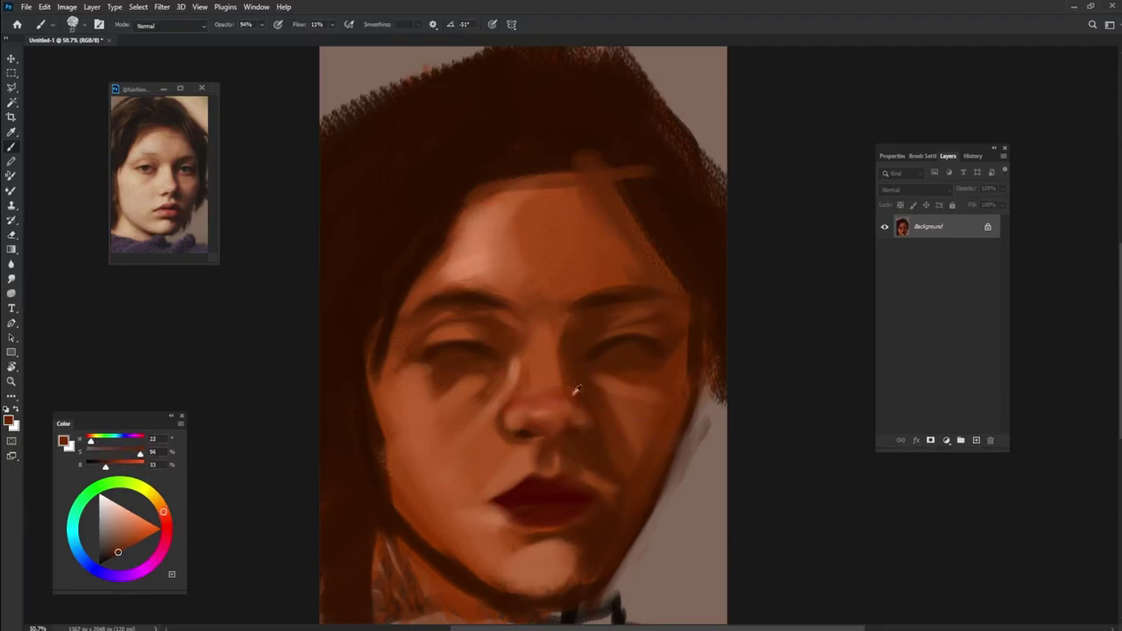
alt+click(521, 426)
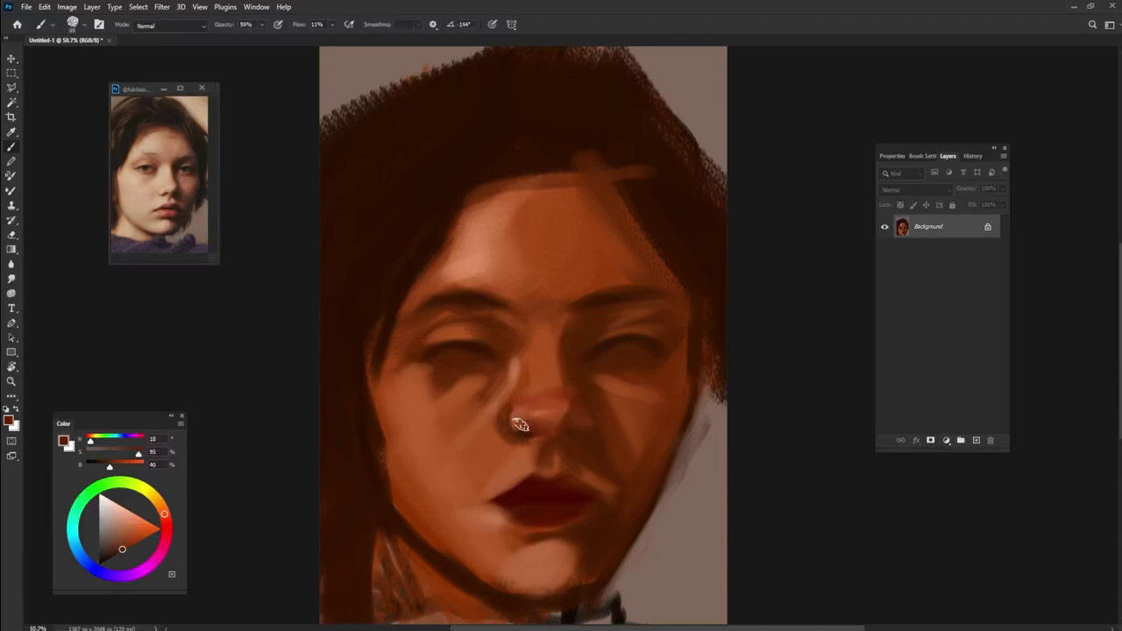
alt+click(536, 430)
alt+click(608, 463)
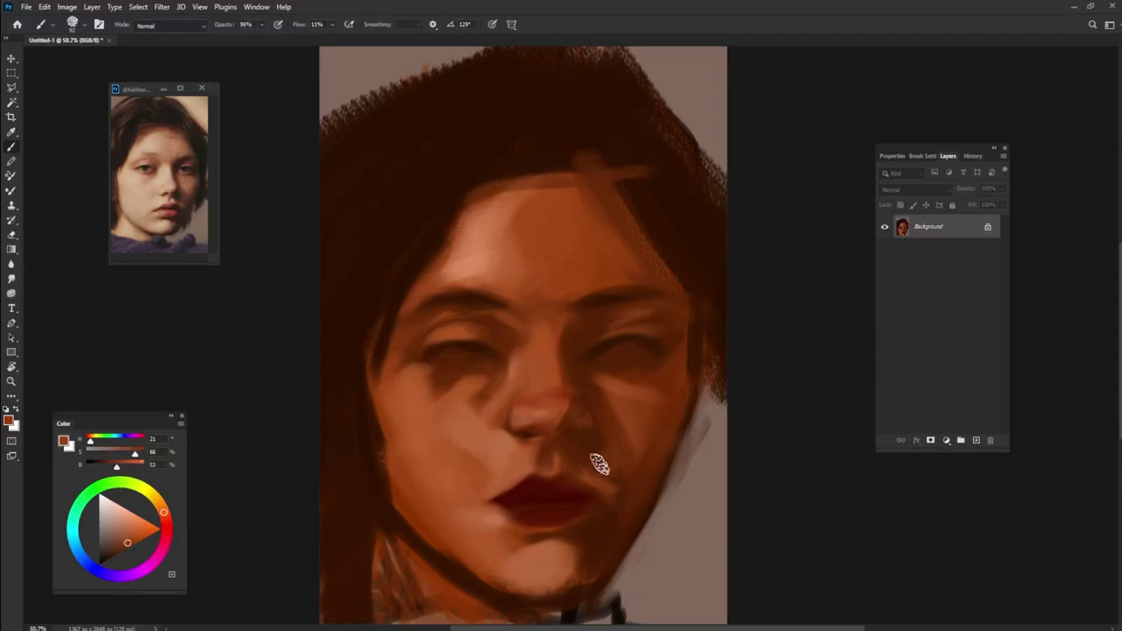
Step: Smooth the chin and the skin below the lips, and clean up the lower right jaw edge
alt+click(515, 543)
alt+click(614, 550)
alt+click(556, 535)
alt+click(514, 564)
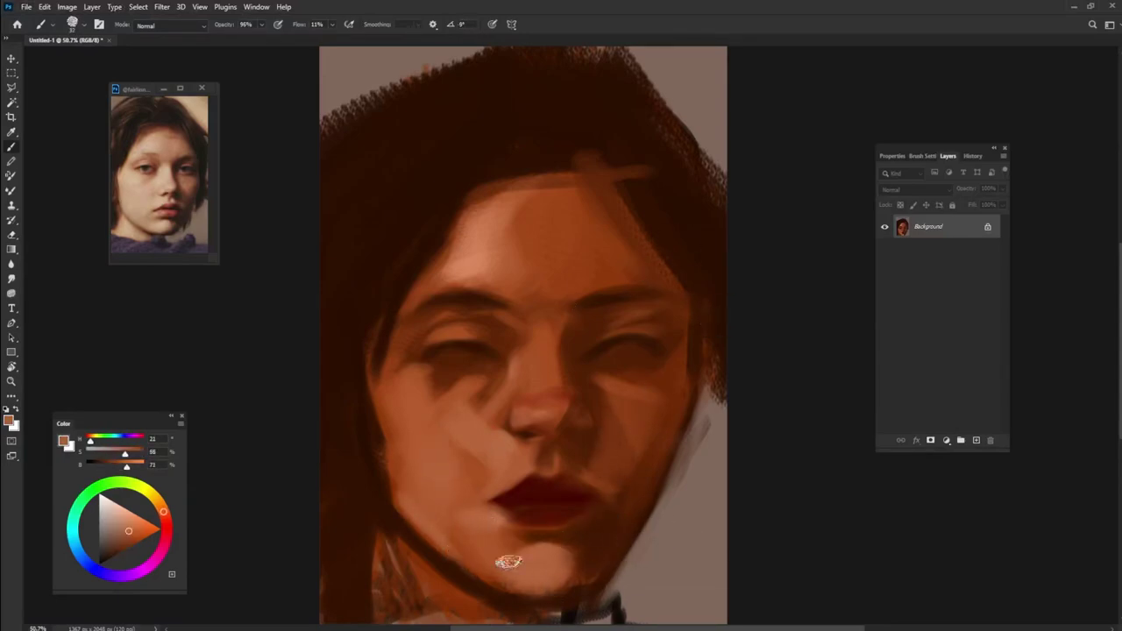
alt+click(625, 581)
drag(625, 581, 663, 529)
Step: Darken the hair along the hairline and left side with sampled dark browns at 28% flow, smoothing the crown's outline
alt+click(377, 412)
alt+click(603, 165)
mouse_move(579, 160)
mouse_down()
mouse_move(571, 126)
mouse_move(618, 165)
mouse_move(587, 131)
mouse_up()
alt+click(426, 155)
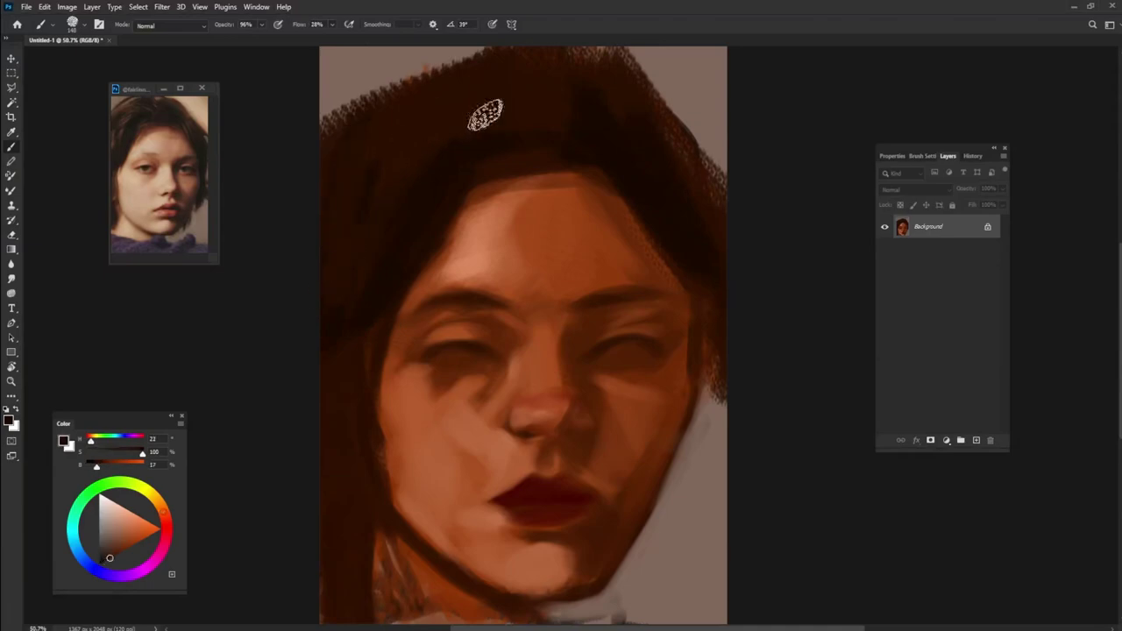
drag(341, 146, 432, 173)
alt+click(556, 186)
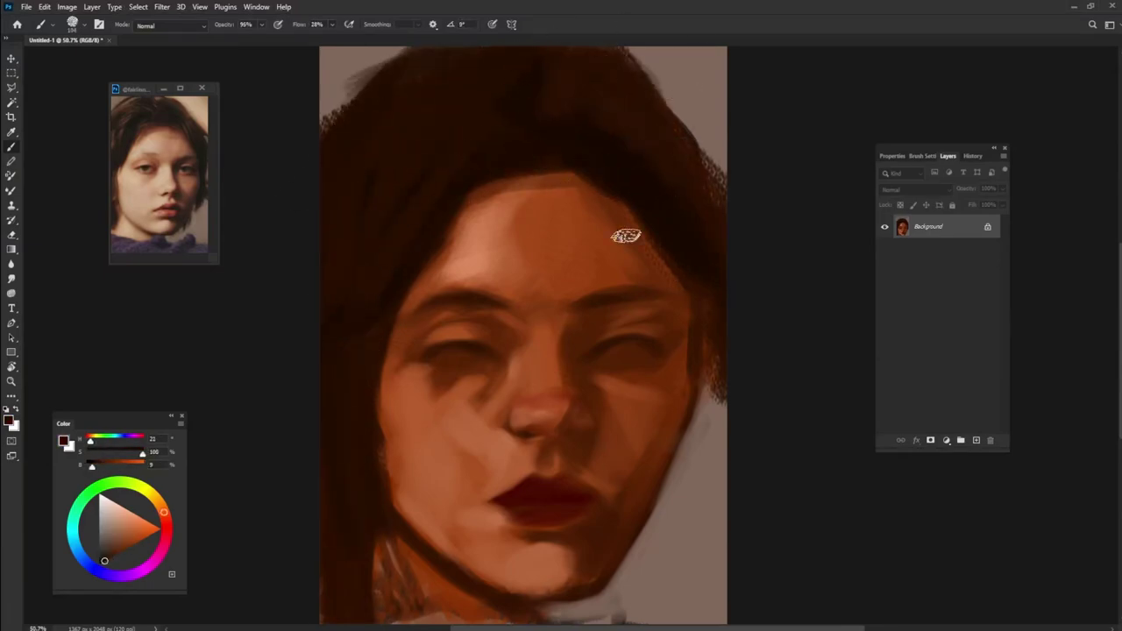
Step: Paint dark hair down the right side of the face, ending in loose strands beside the jaw
alt+click(680, 255)
mouse_move(680, 256)
mouse_down()
mouse_move(696, 416)
mouse_move(698, 298)
mouse_up()
drag(712, 462, 676, 502)
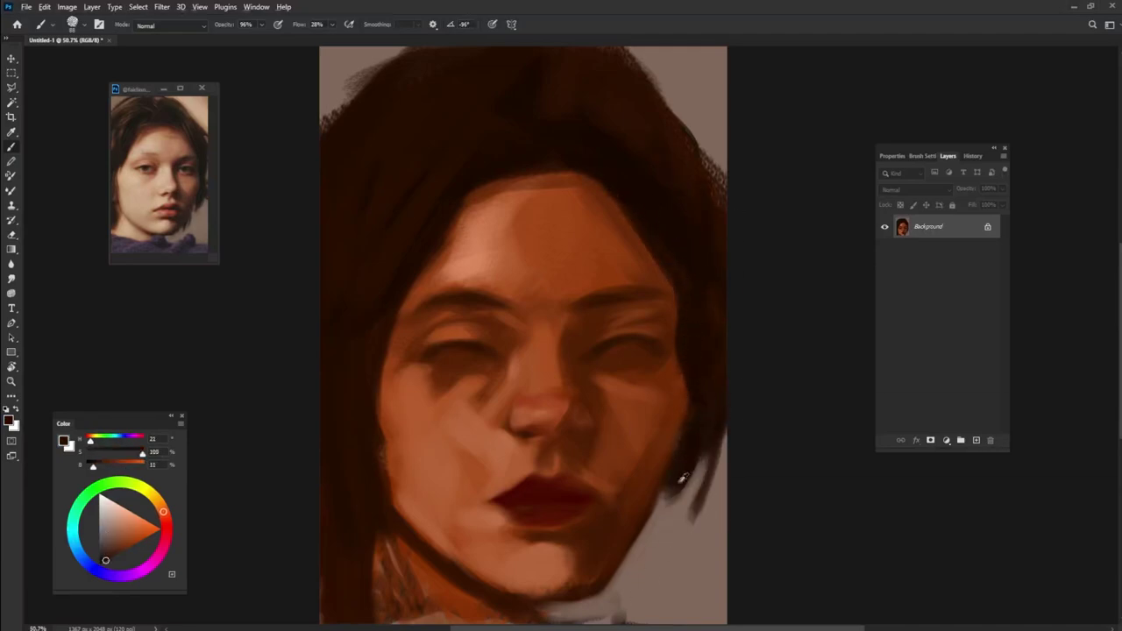
alt+click(694, 448)
Step: Draw a dark hair strand over the left cheek and sample the cheek tone to refine its edge
alt+click(508, 155)
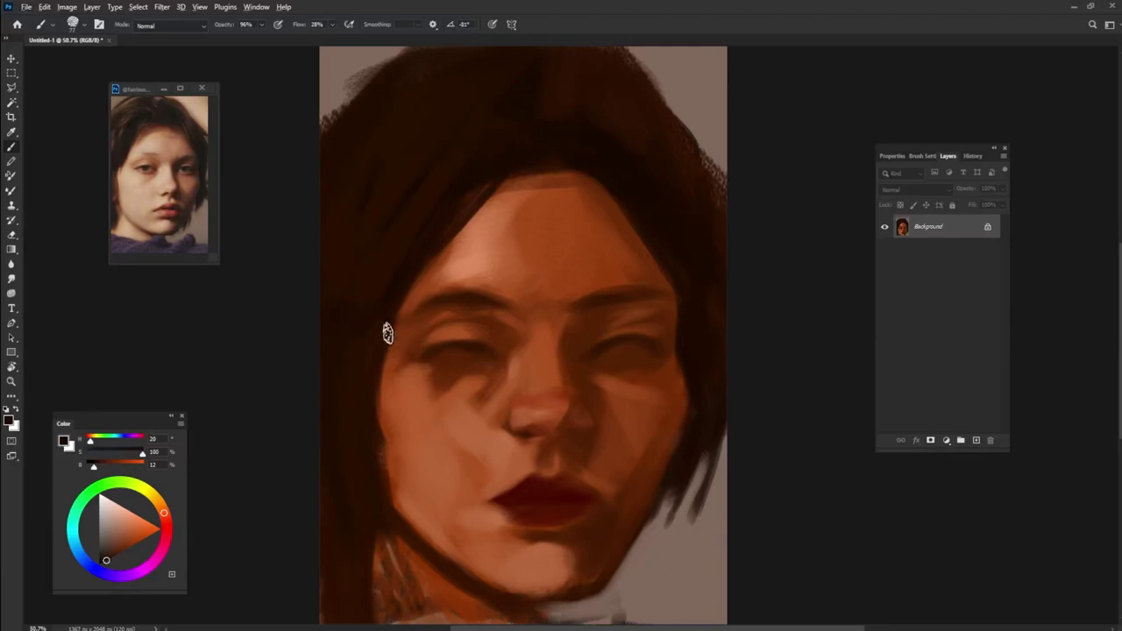
drag(383, 321, 405, 434)
alt+click(417, 469)
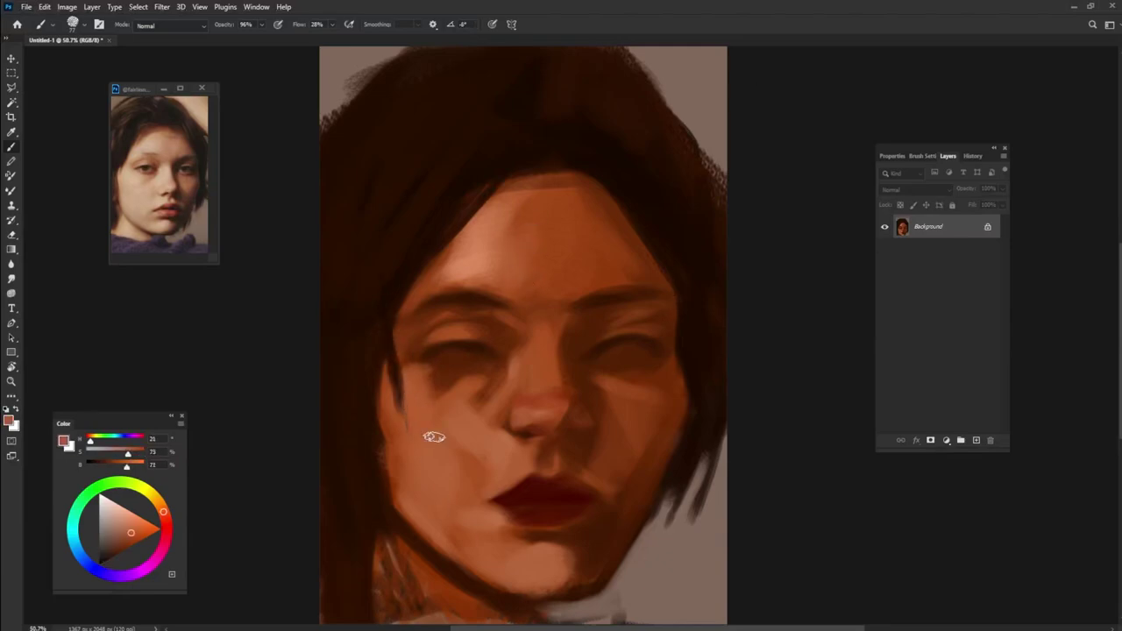
Step: Add lighter skin-tone strokes to the left upper eyelid and the inner corner of the eye
alt+click(478, 327)
mouse_move(479, 327)
mouse_down()
mouse_move(419, 333)
mouse_move(473, 339)
mouse_up()
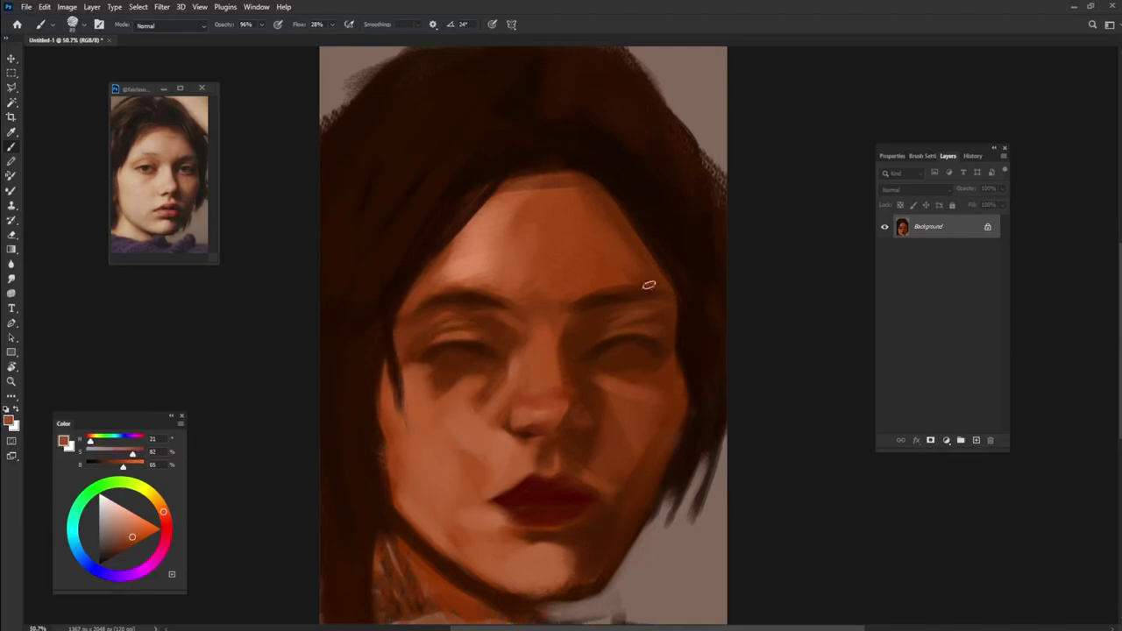
alt+click(510, 339)
Step: Open the brush settings and lighten the upper cheek under the left eye with sampled skin tones
alt+click(697, 85)
key(F5)
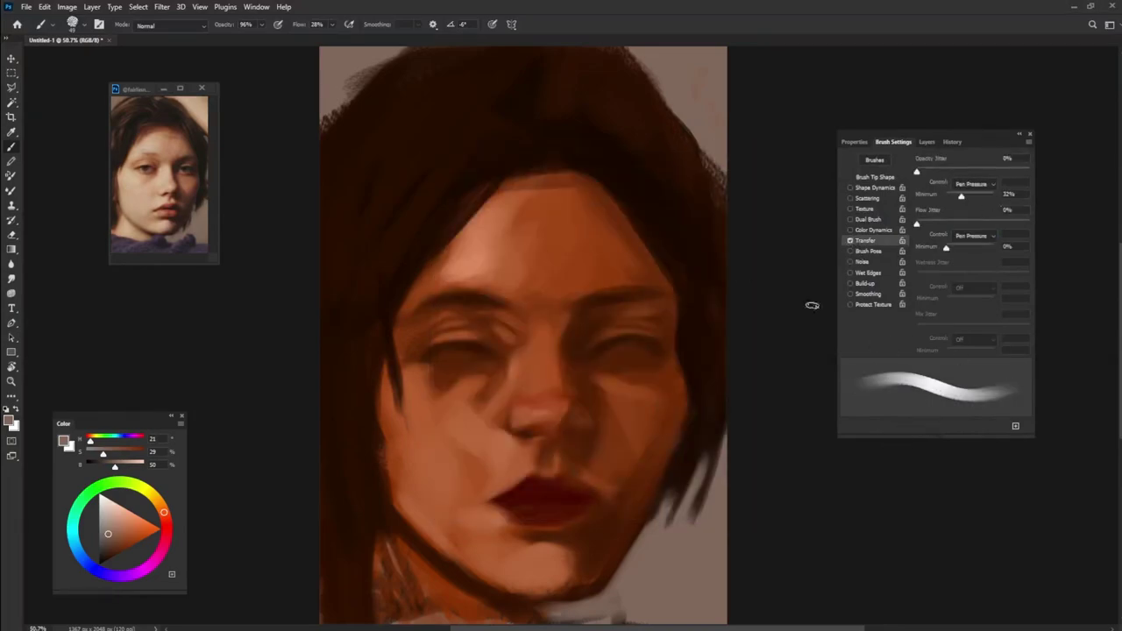
alt+click(409, 359)
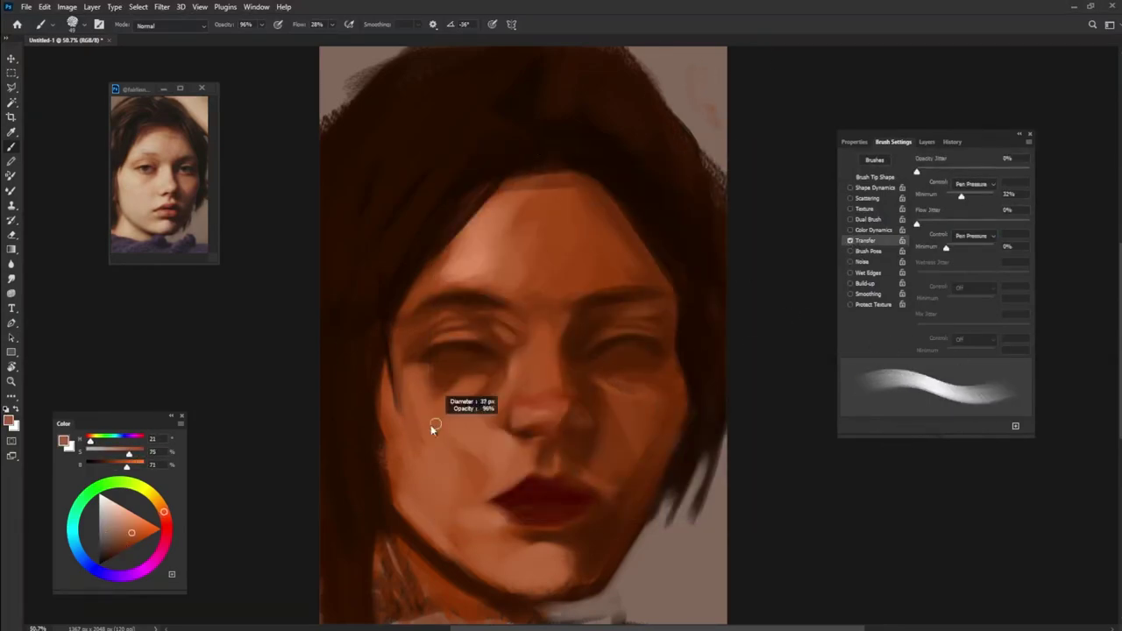
alt+click(438, 388)
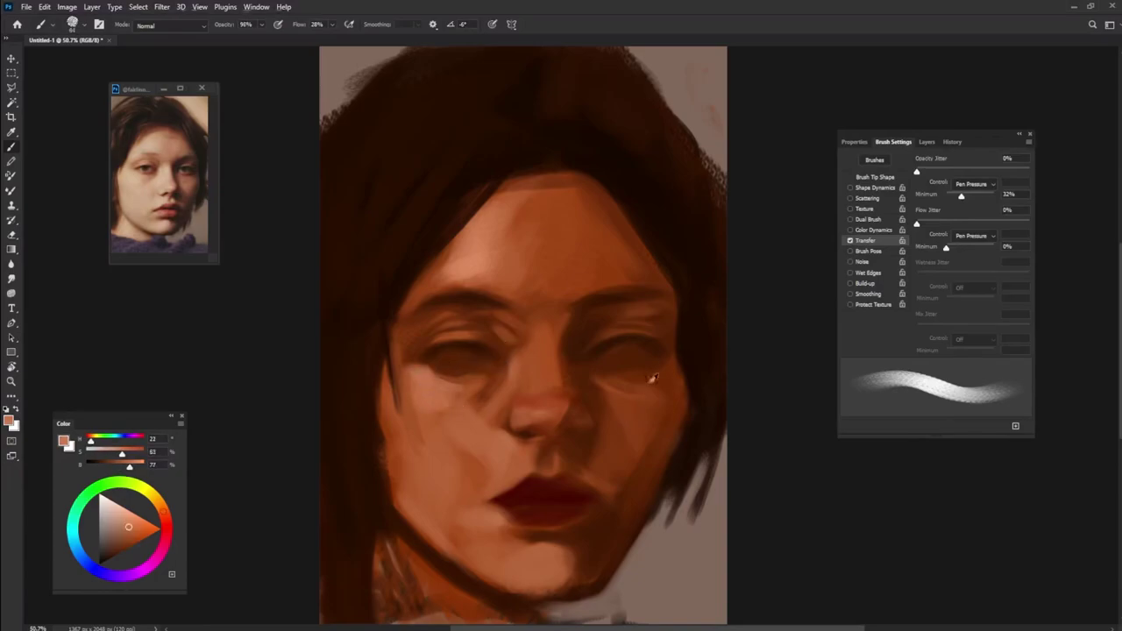
Step: Darken the left nostril with sampled brown and add a pale highlight on the nose tip
alt+click(534, 432)
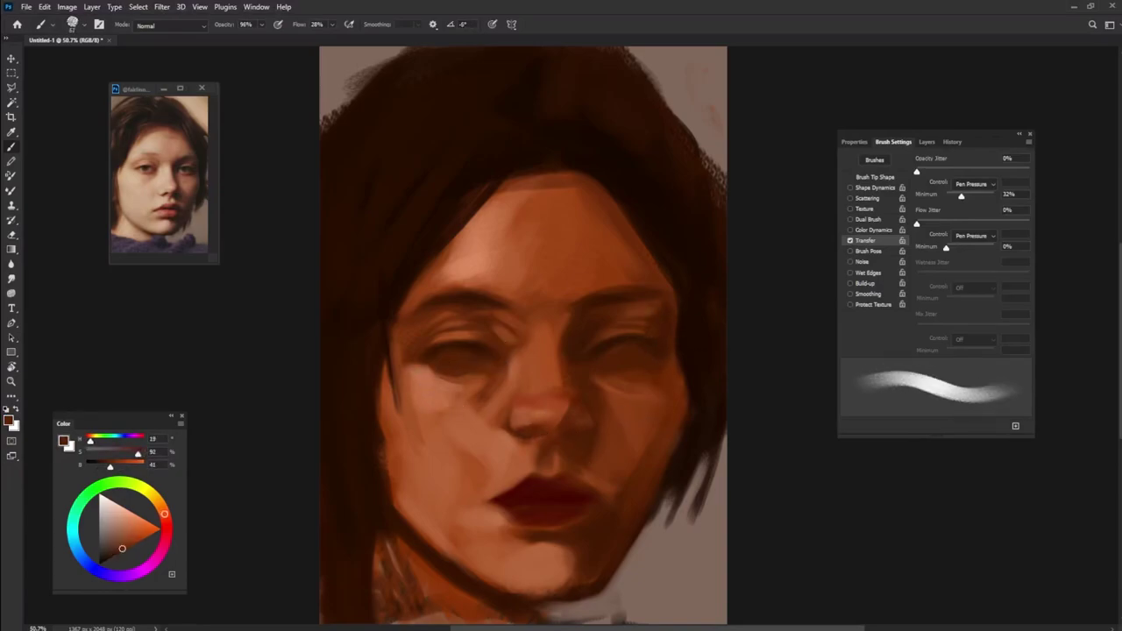
alt+click(543, 442)
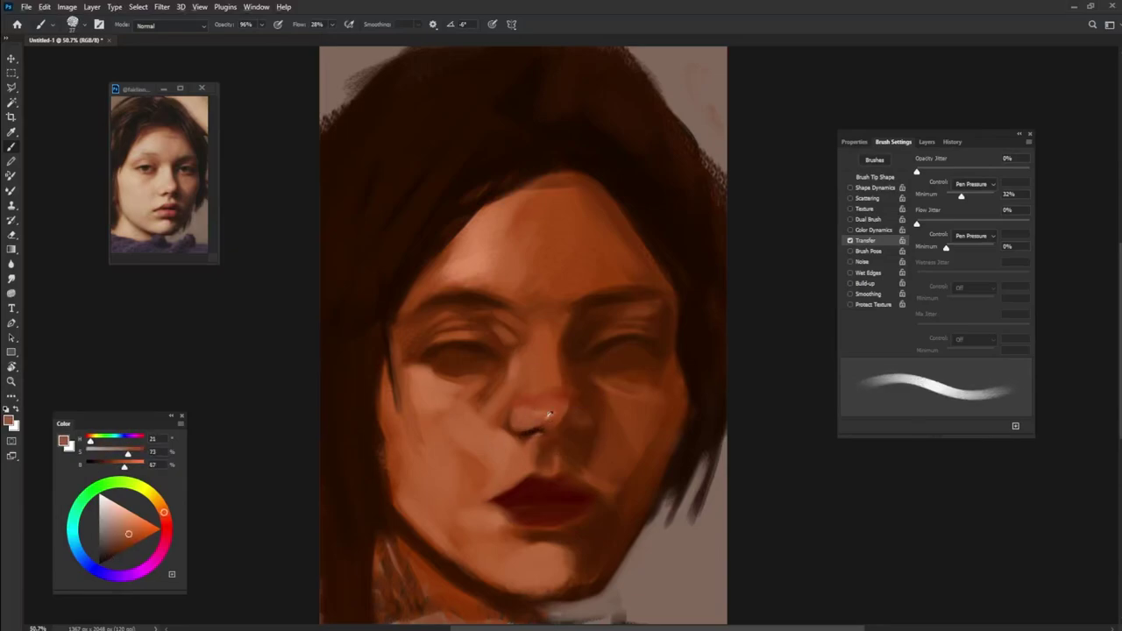
alt+click(537, 428)
mouse_move(550, 412)
mouse_down()
mouse_move(535, 410)
mouse_move(552, 422)
mouse_move(531, 438)
mouse_up()
alt+click(519, 432)
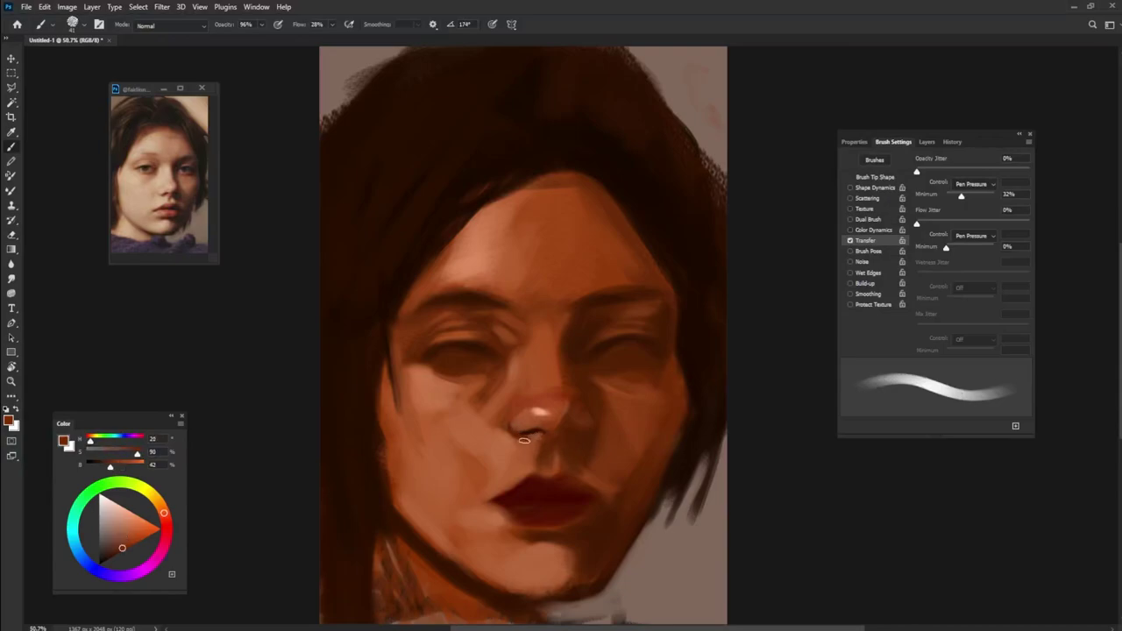
Step: Paint a light stripe along the nose bridge and brighten the highlight on the nose tip
alt+click(542, 408)
drag(546, 385, 541, 326)
alt+click(547, 391)
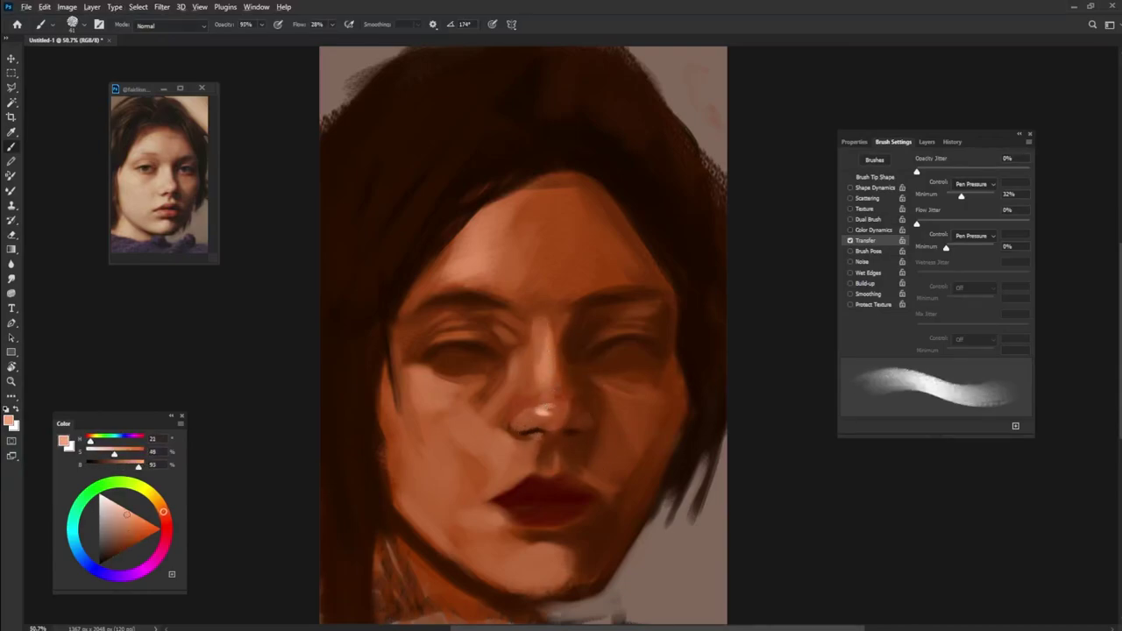
alt+click(508, 418)
drag(536, 408, 547, 412)
Step: Define the right nostril and its wing in dark brown and refine the philtrum above the upper lip
alt+click(581, 418)
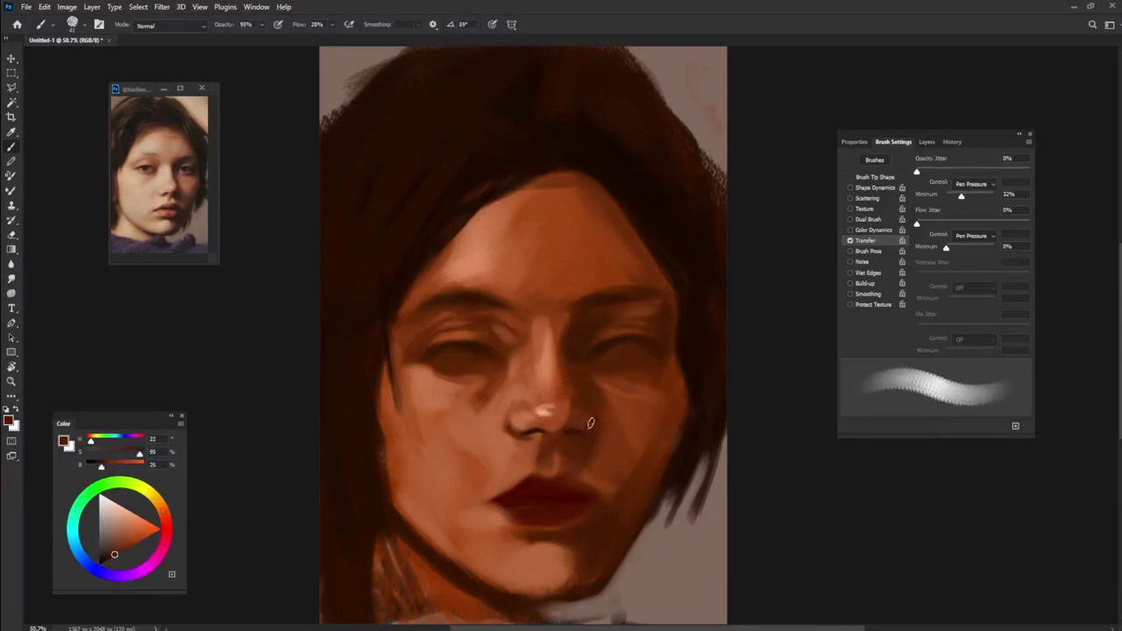
alt+click(568, 435)
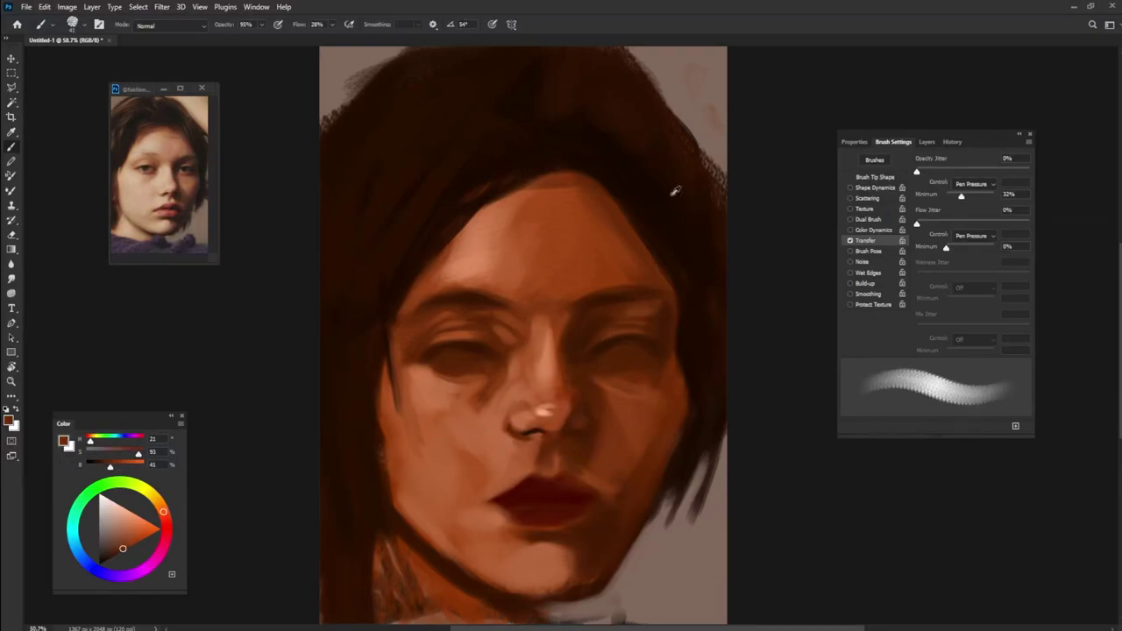
drag(568, 430, 586, 438)
alt+click(580, 462)
alt+click(581, 473)
Step: Brighten the lower lip with saturated red and darken the upper lip and mouth line
alt+click(517, 509)
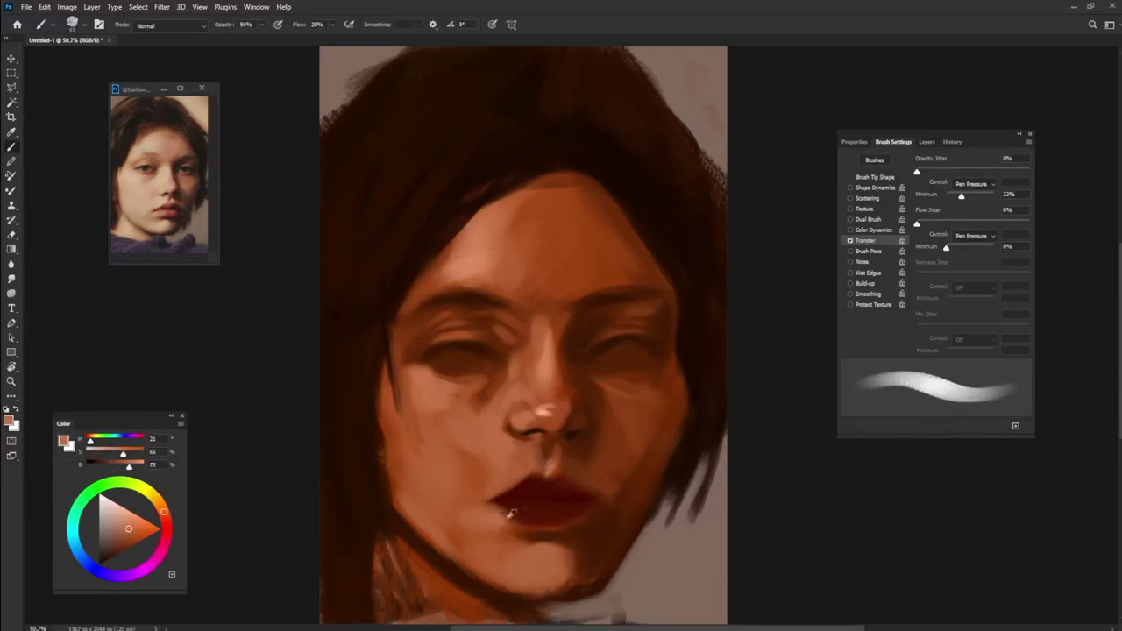
mouse_move(513, 503)
mouse_down()
mouse_move(537, 515)
mouse_move(570, 507)
mouse_up()
alt+click(514, 492)
drag(489, 501, 587, 498)
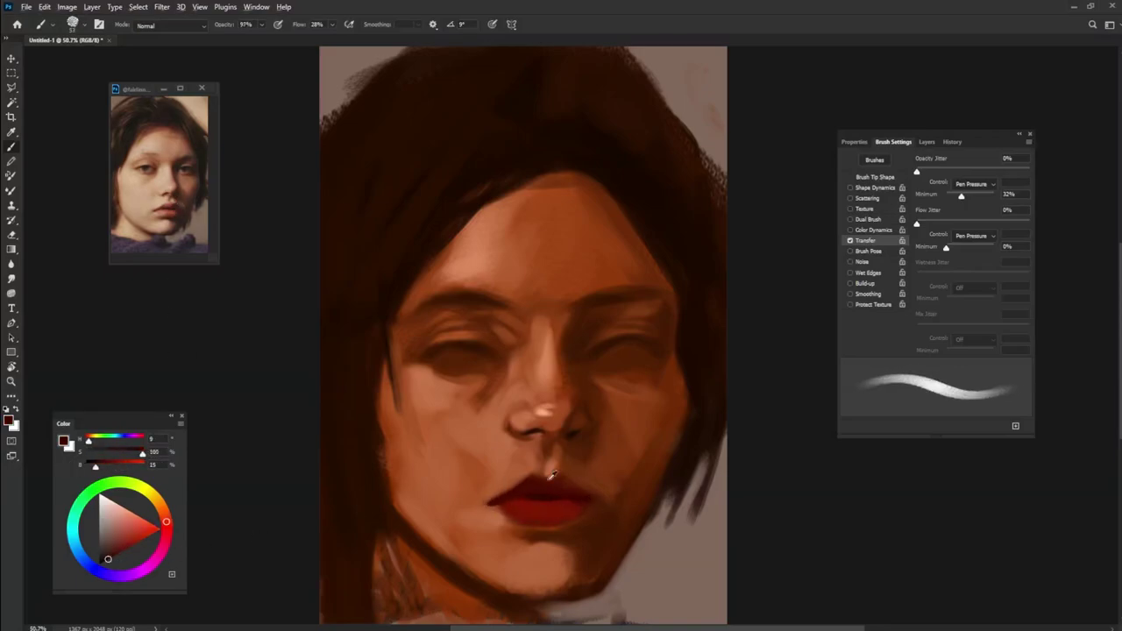
Step: Refine the lower lip's edge and shadow, and add a pale glossy highlight to the lower lip
alt+click(514, 521)
alt+click(529, 533)
alt+click(561, 555)
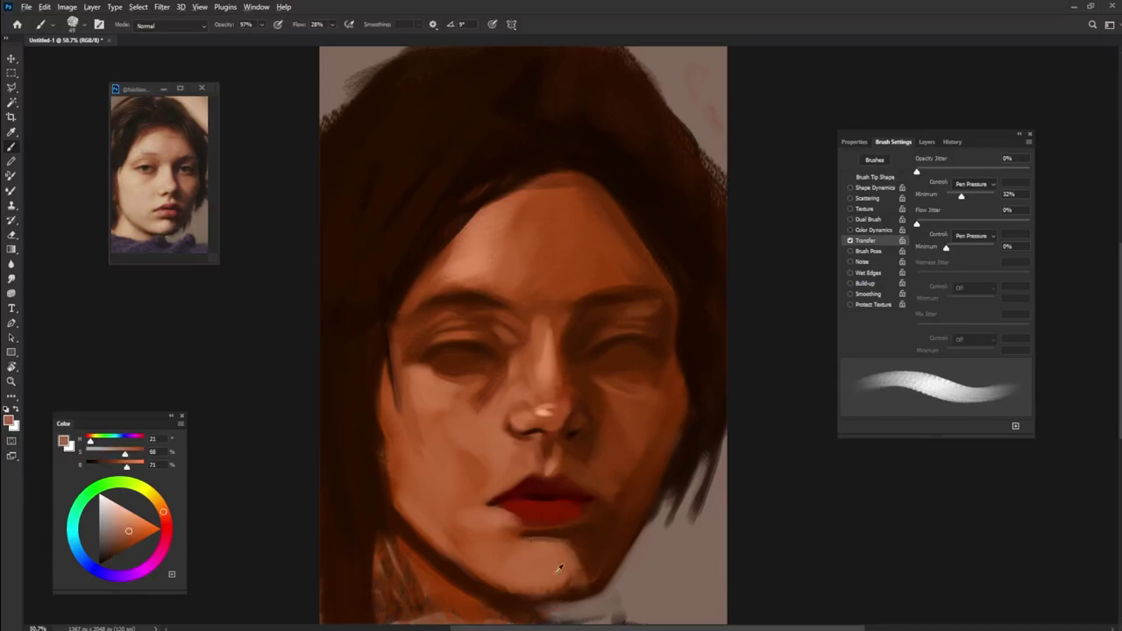
drag(518, 508, 545, 510)
alt+click(530, 513)
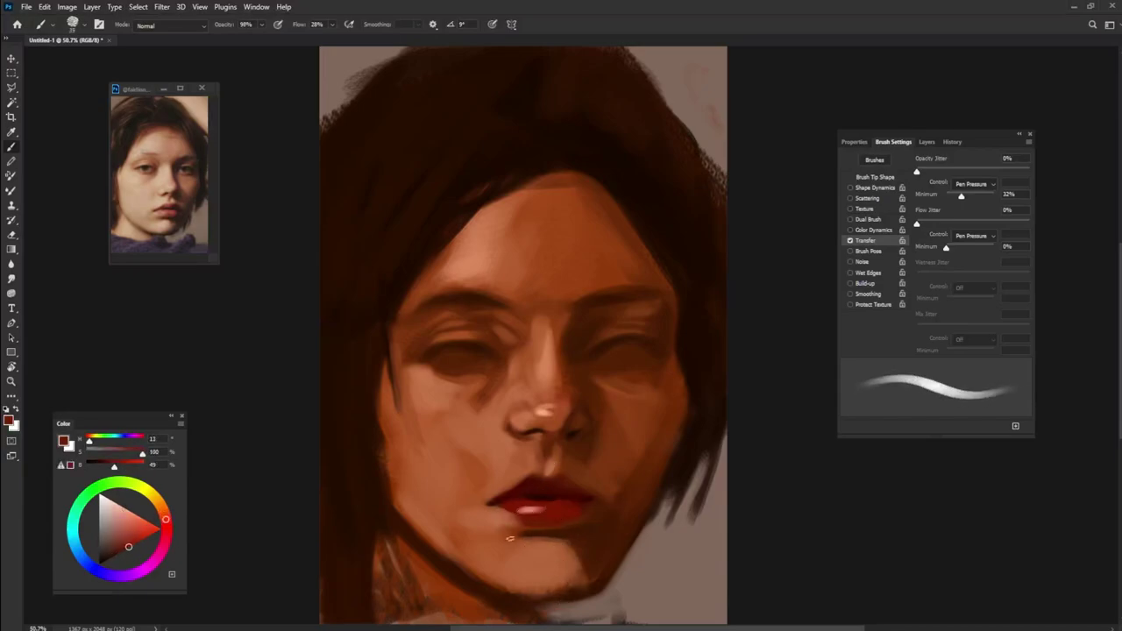
Step: Set the brush's minimum opacity to 0% and deepen the shadow beside the right side of the nose
alt+click(475, 475)
alt+click(604, 478)
alt+click(543, 411)
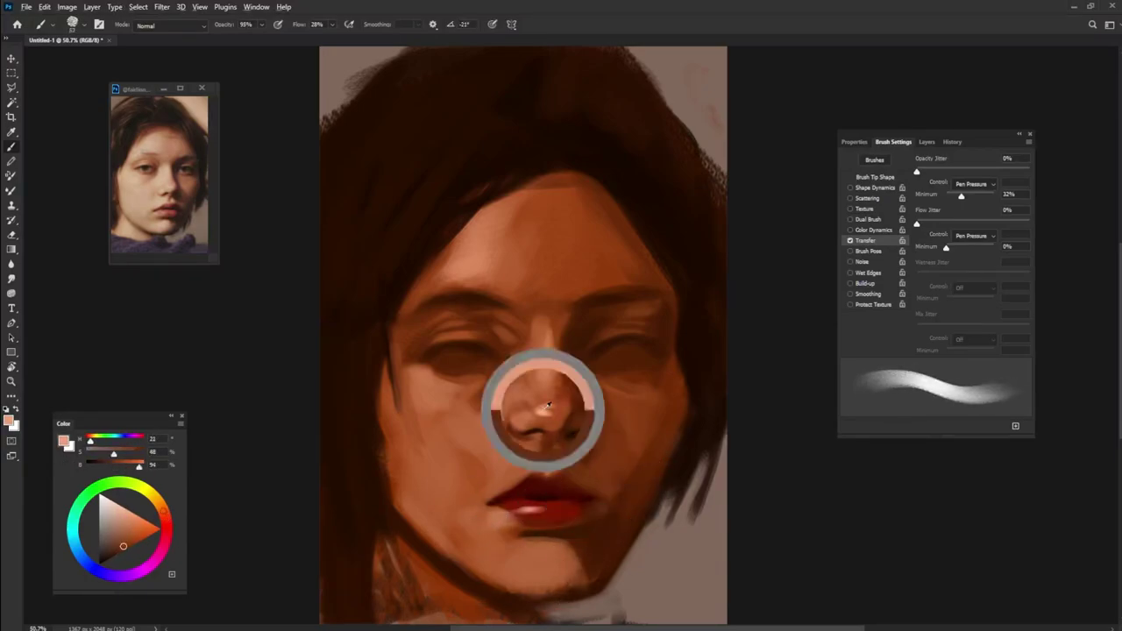
alt+click(592, 449)
drag(951, 204, 944, 202)
alt+click(591, 457)
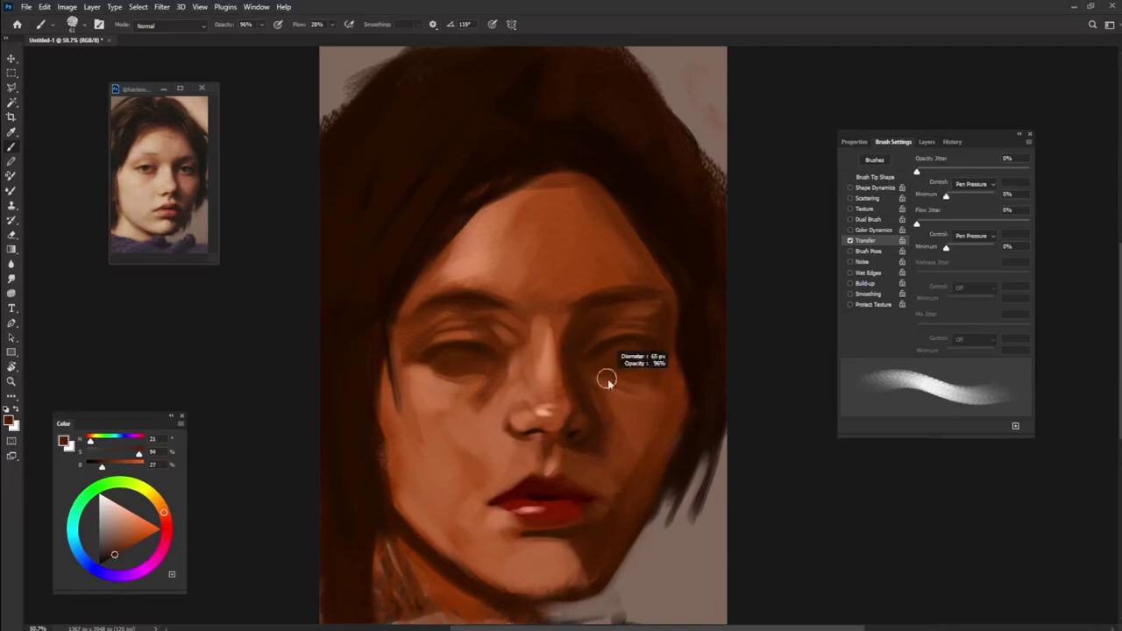
Step: Refine the right corner of the mouth with sampled shadow brown and dark red
alt+click(609, 470)
alt+click(580, 488)
alt+click(590, 499)
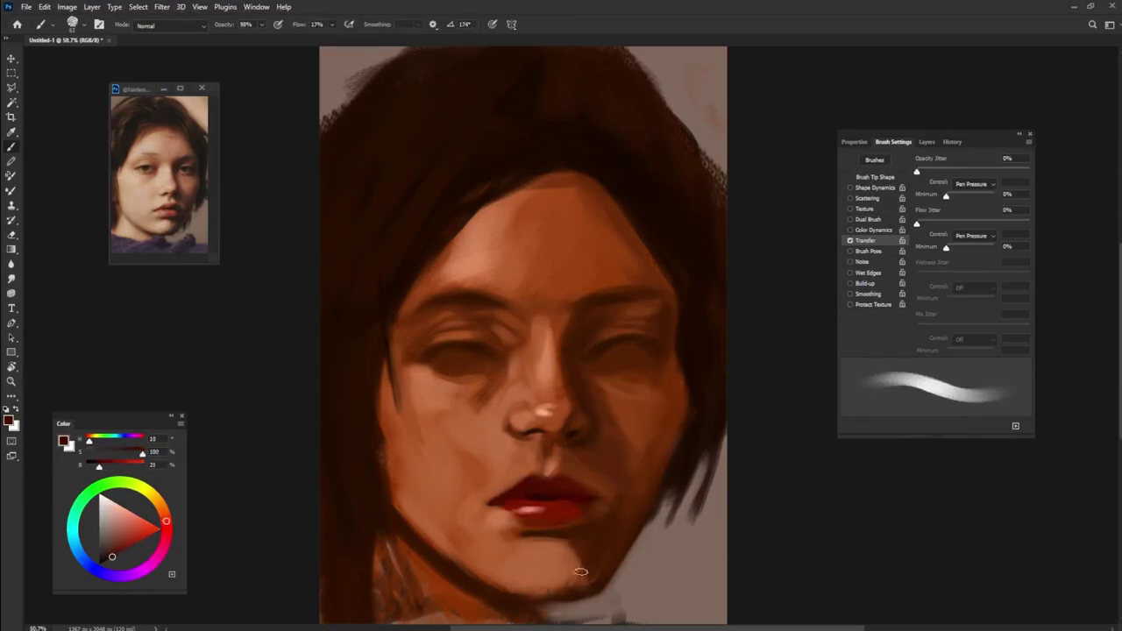
Step: Brighten the chin below the lower lip and define both lower eyelids and the inner eye corner with sampled skin tones
alt+click(509, 536)
drag(517, 555, 548, 552)
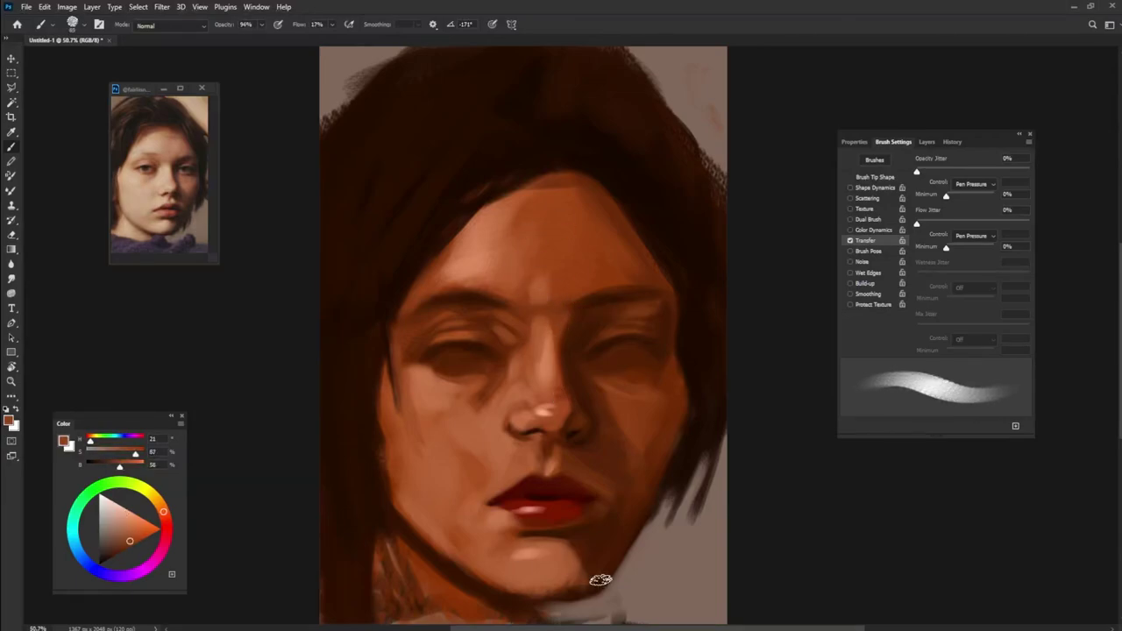
alt+click(475, 369)
drag(438, 370, 487, 368)
drag(603, 366, 652, 363)
alt+click(529, 360)
mouse_move(499, 362)
mouse_down()
mouse_move(599, 394)
mouse_move(591, 357)
mouse_move(513, 359)
mouse_up()
alt+click(589, 359)
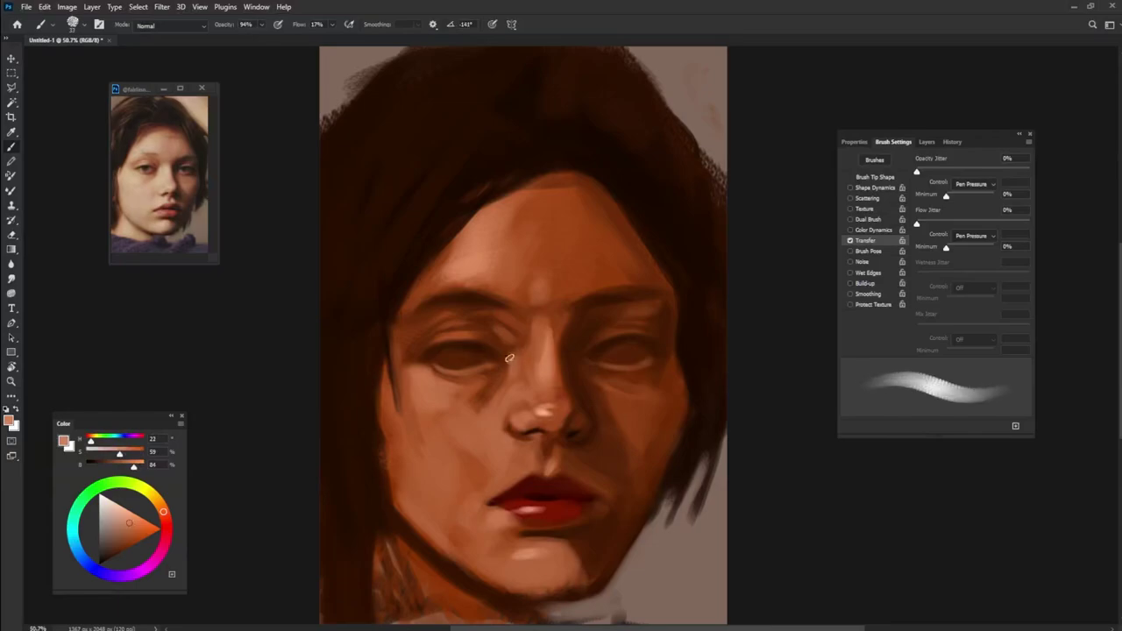
alt+click(438, 357)
Step: Reshape the nose tip, nostrils and the shadow beneath them with sampled browns and light skin tones
drag(566, 413, 540, 442)
alt+click(536, 445)
alt+click(578, 443)
alt+click(596, 424)
drag(565, 424, 536, 428)
alt+click(517, 431)
key(9)
drag(592, 403, 582, 412)
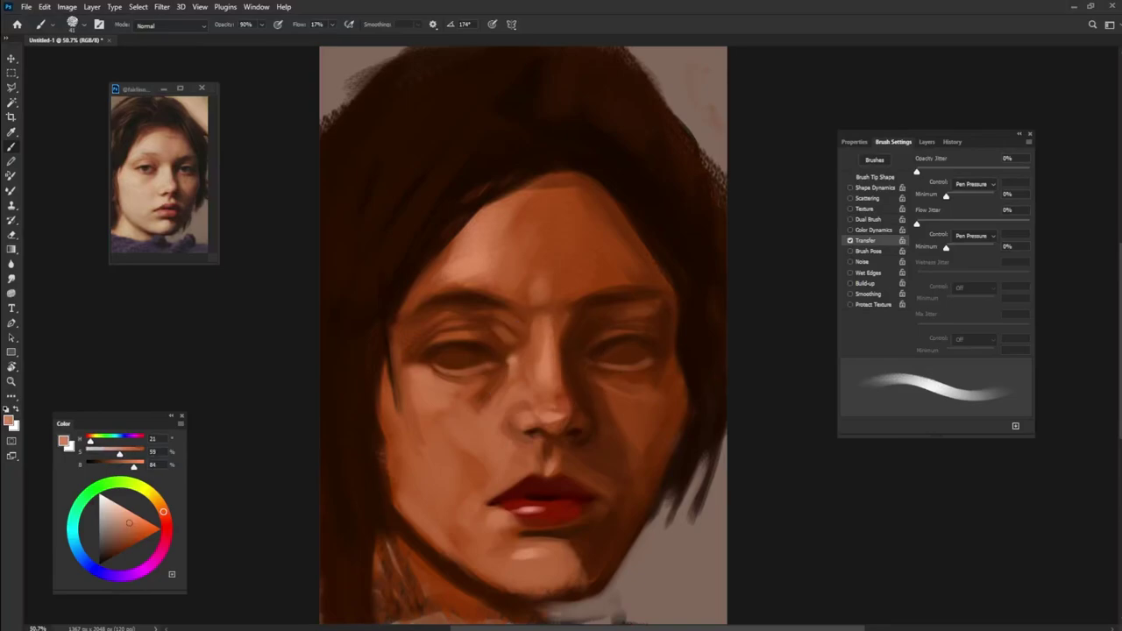
Step: Blend the skin beside the upper lip and along the left lower cheek with a sampled mid skin tone
alt+click(600, 428)
alt+click(519, 457)
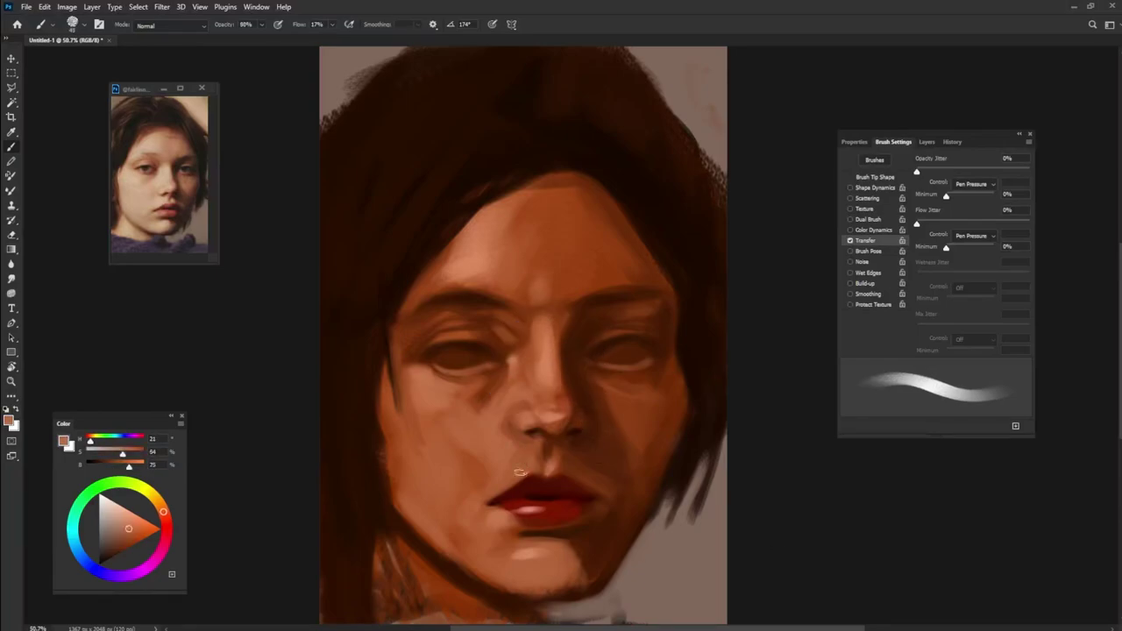
drag(517, 451, 491, 473)
drag(451, 553, 468, 497)
Step: Paint muted pale eye whites in both eyes with a rotated brush tip
alt+click(567, 362)
key(shift+Right)
key(shift+Right)
drag(445, 358, 479, 362)
drag(609, 354, 639, 359)
key(shift+Left)
alt+click(610, 352)
alt+click(611, 351)
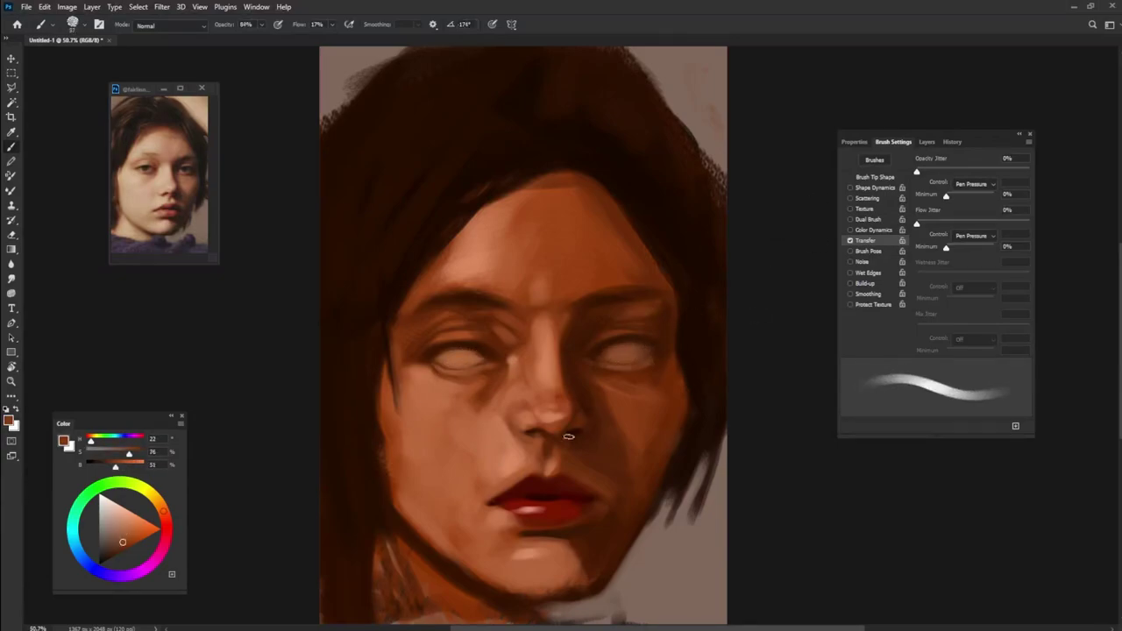
Step: Lighten the skin around the outer end of the left eyebrow with sampled skin tone and a rotated brush tip
alt+click(412, 350)
key(shift+Right)
key(shift+Right)
key(shift+Right)
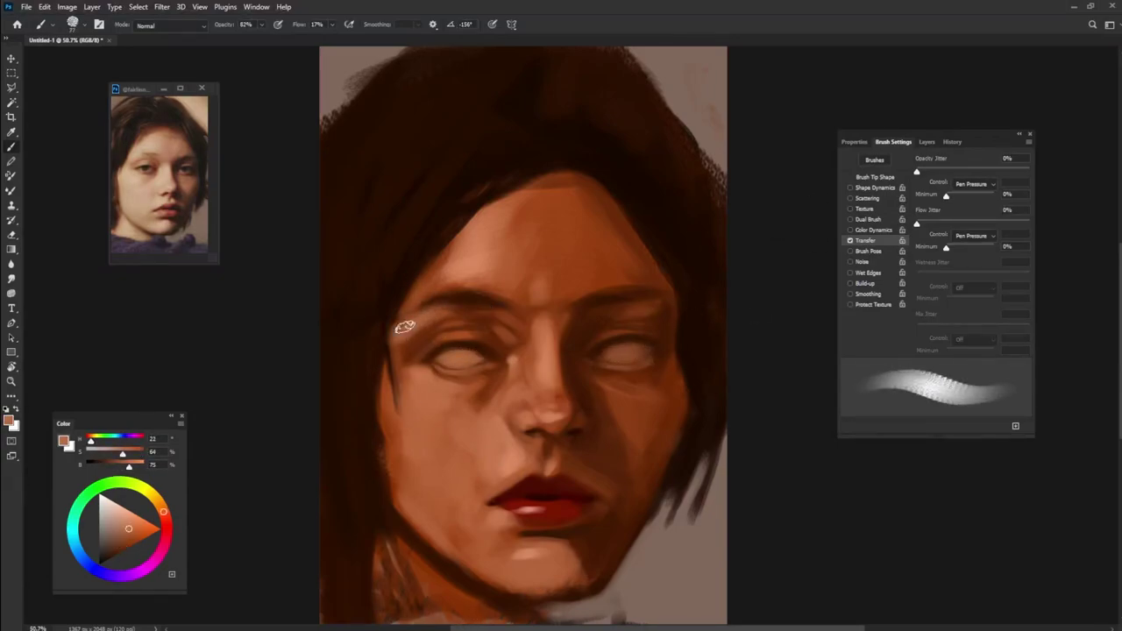
Step: Paint the grey-blue irises in both eyes using an eye colour sampled from the reference photo
key(shift+Left)
key(shift+Left)
alt+click(152, 167)
drag(450, 356, 458, 359)
drag(614, 352, 633, 353)
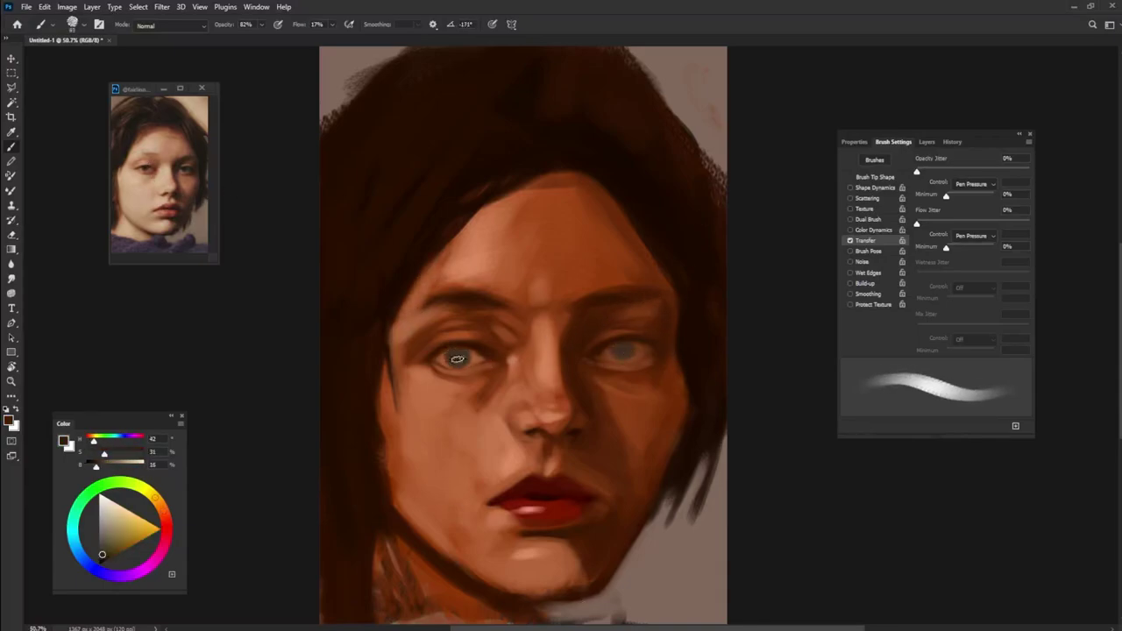
Step: Darken the lash line and pupils, and add small pale cream catchlights to both eyes
alt+click(443, 346)
drag(452, 357, 464, 367)
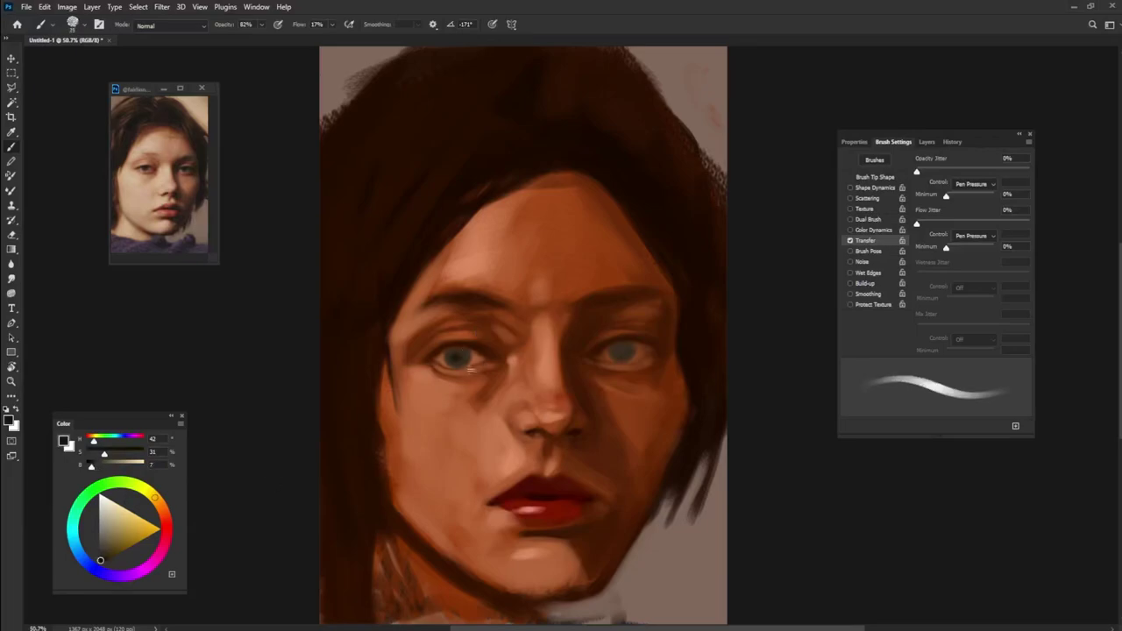
click(459, 356)
click(618, 354)
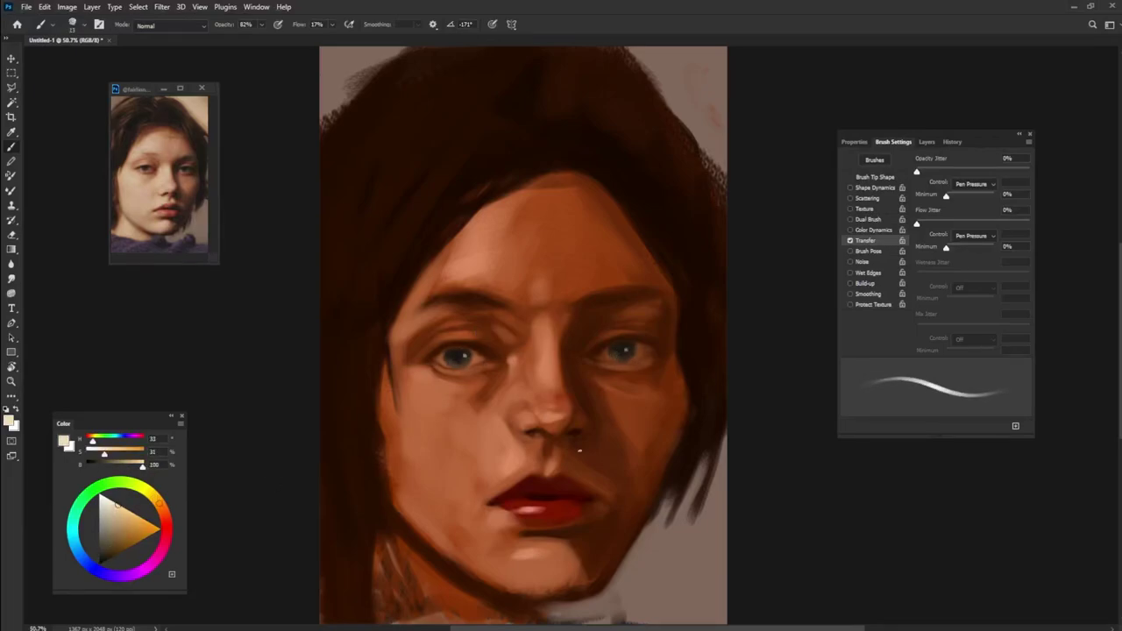
Step: Refine the upper lip and the mouth line with sampled dark reds
alt+click(552, 478)
alt+click(530, 522)
alt+click(562, 507)
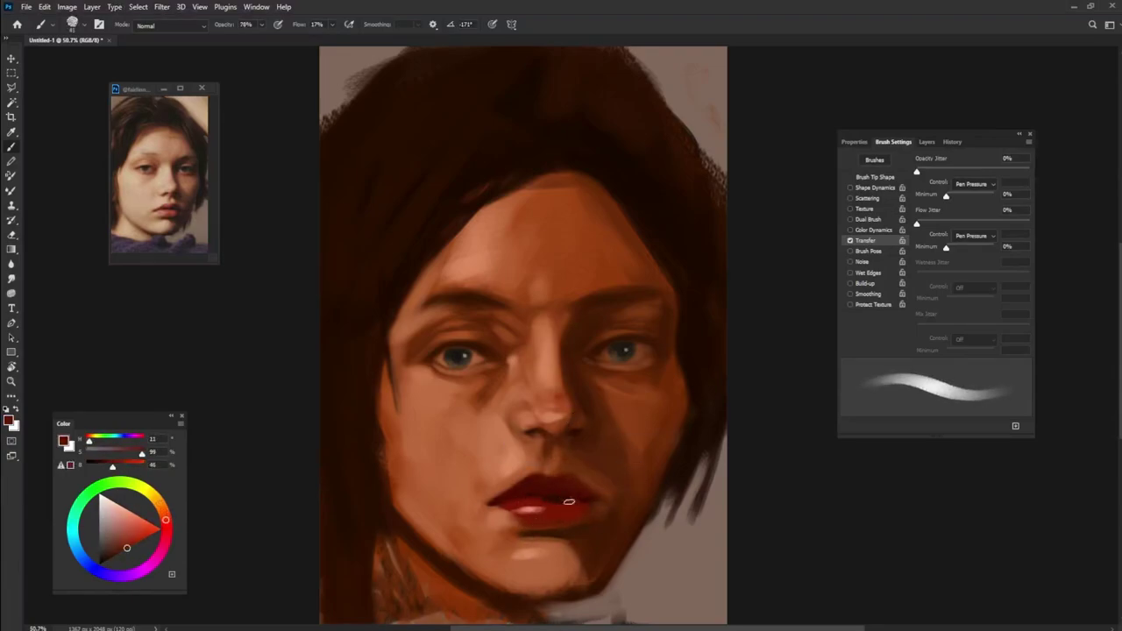
Step: Refine the dark hair edge along the left side of the face and smooth the neck with sampled brown
alt+click(363, 420)
drag(386, 452, 391, 333)
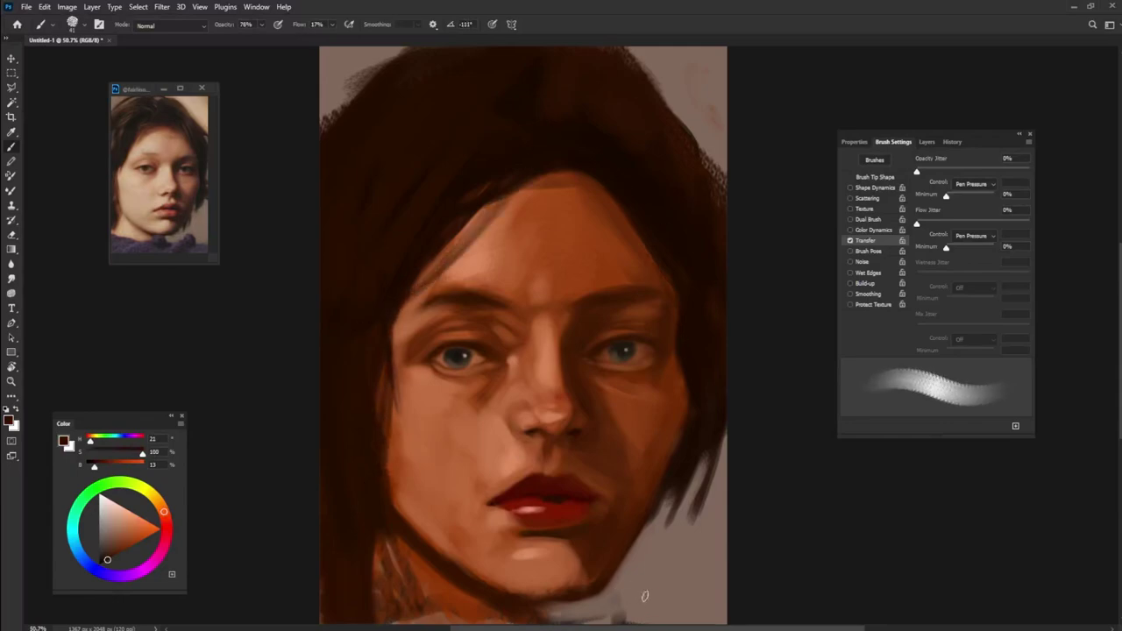
alt+click(396, 583)
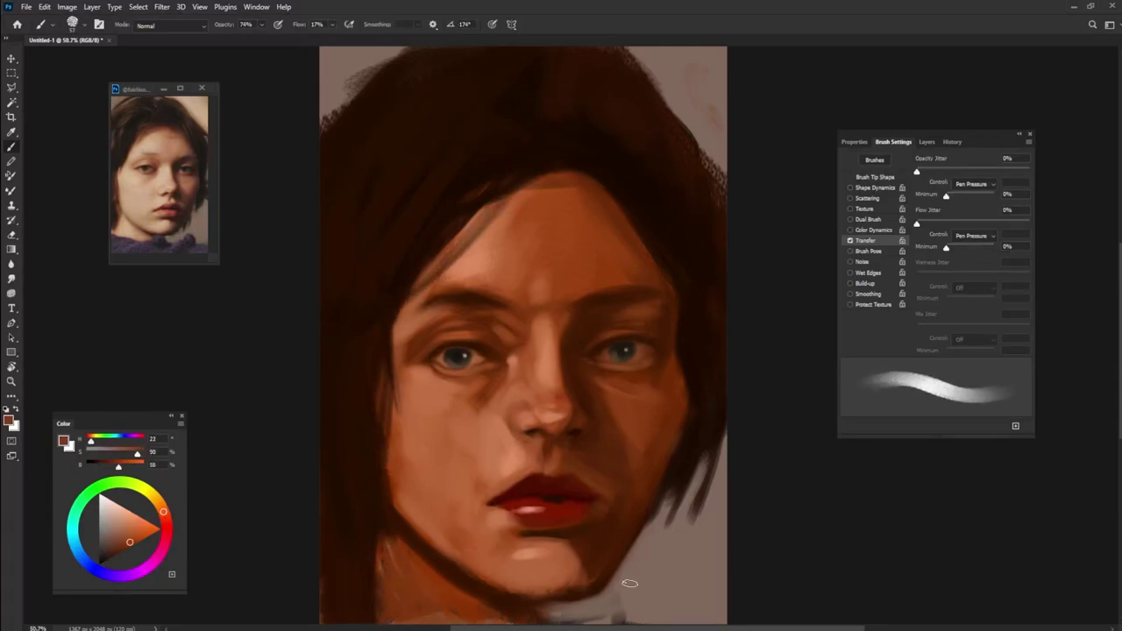
Step: Save the painting as mauseee.psd
key(ctrl+s)
text(mannene)
key(Return)
Step: Add a Color Lookup adjustment layer with a dark, bluish night look over the painting
key(F7)
click(907, 426)
click(929, 377)
click(911, 180)
click(938, 561)
click(910, 141)
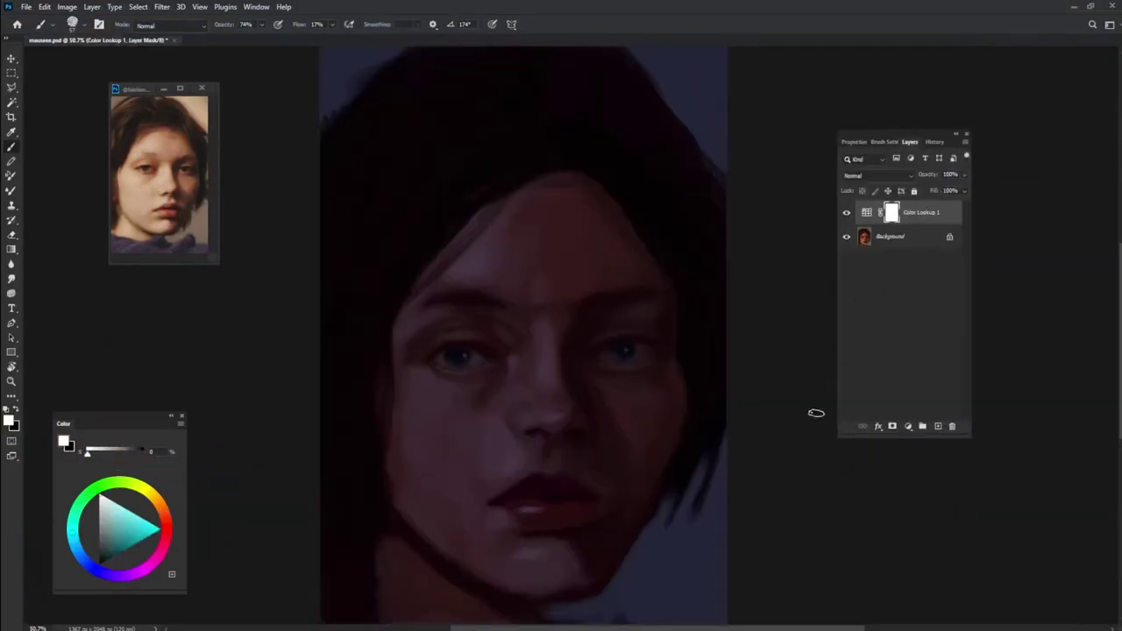
Step: Mask the Color Lookup at 100% brush opacity to reveal a hard-edged warm light strip over the left half of the face
key(0)
key(x)
mouse_move(426, 465)
mouse_down()
mouse_move(485, 331)
mouse_move(503, 345)
mouse_move(552, 483)
mouse_move(461, 503)
mouse_move(434, 530)
mouse_up()
mouse_move(462, 279)
mouse_down()
mouse_move(470, 319)
mouse_move(496, 303)
mouse_move(538, 323)
mouse_move(512, 421)
mouse_up()
drag(333, 24, 345, 38)
mouse_move(428, 322)
mouse_down()
mouse_move(457, 237)
mouse_move(543, 409)
mouse_move(426, 468)
mouse_up()
key(x)
drag(543, 219, 548, 585)
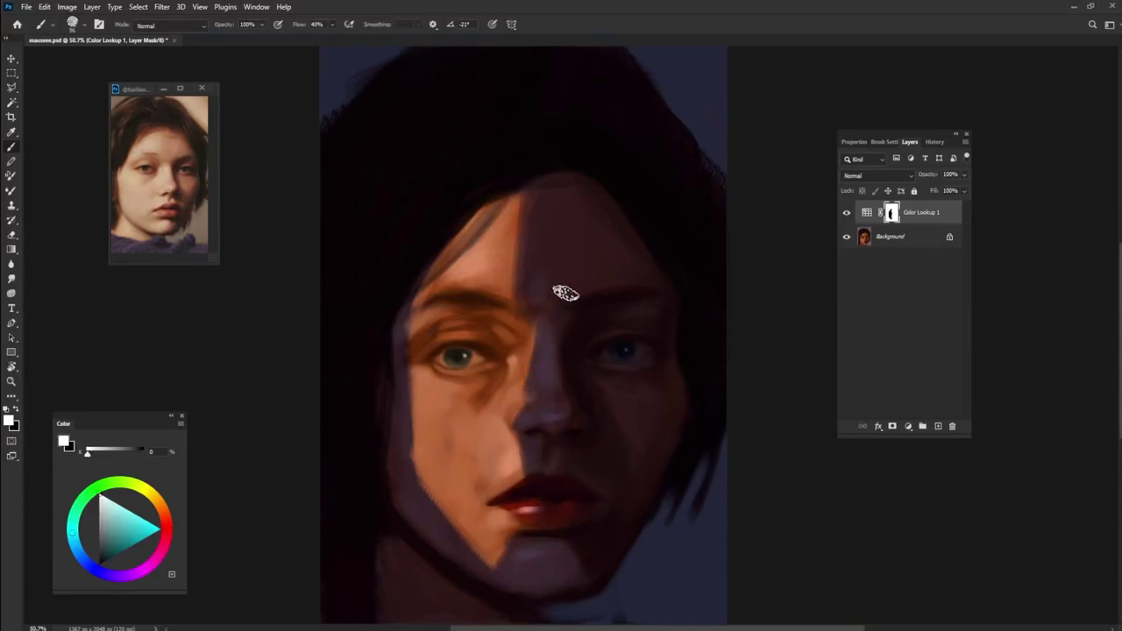
Step: Extend the lit area on the mask across the side of the nose, the outer left cheek and the chin
key(x)
mouse_move(517, 405)
mouse_down()
mouse_move(520, 340)
mouse_move(549, 408)
mouse_move(529, 469)
mouse_up()
mouse_move(408, 367)
mouse_down()
mouse_move(431, 517)
mouse_move(528, 585)
mouse_move(523, 546)
mouse_up()
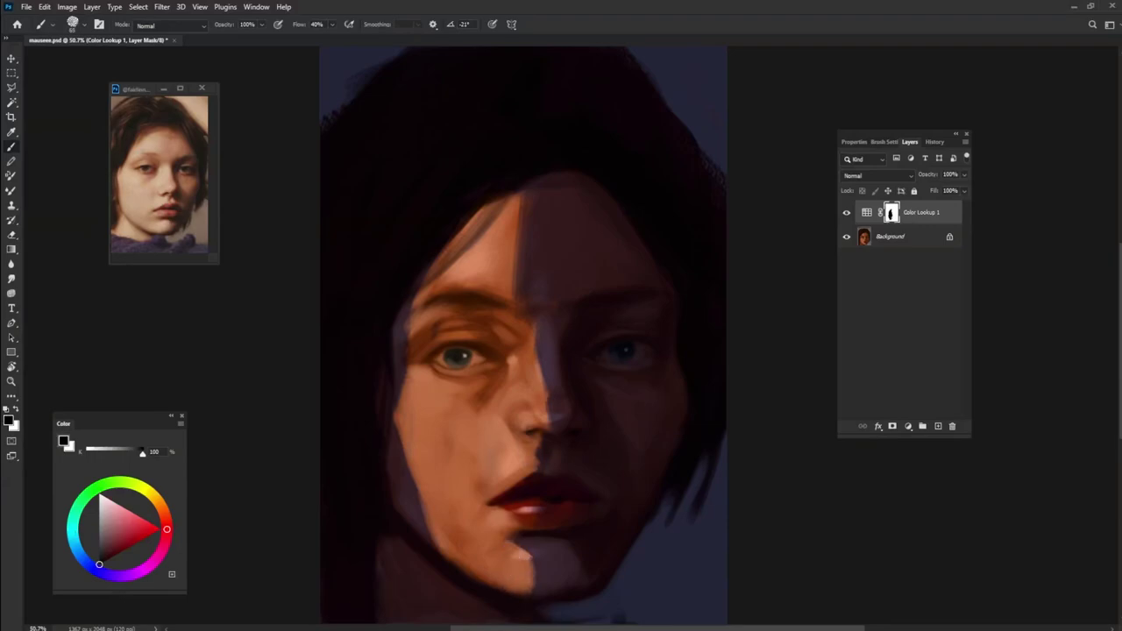
drag(402, 343, 438, 271)
Step: Trim the lit strip along the outer left cheek, the nose and the chin by restoring the mask there
key(x)
mouse_move(408, 318)
mouse_down()
mouse_move(445, 354)
mouse_move(415, 416)
mouse_move(435, 552)
mouse_up()
mouse_move(548, 420)
mouse_down()
mouse_move(531, 463)
mouse_move(546, 530)
mouse_move(517, 611)
mouse_move(421, 457)
mouse_move(450, 530)
mouse_move(405, 395)
mouse_move(407, 325)
mouse_move(523, 322)
mouse_move(551, 428)
mouse_move(595, 462)
mouse_move(547, 347)
mouse_move(421, 438)
mouse_move(464, 543)
mouse_up()
Step: Extend the light strip up into the hair above the forehead and narrow its left edge on the mask
key(x)
mouse_move(441, 198)
mouse_down()
mouse_move(493, 181)
mouse_move(460, 85)
mouse_move(482, 188)
mouse_up()
key(x)
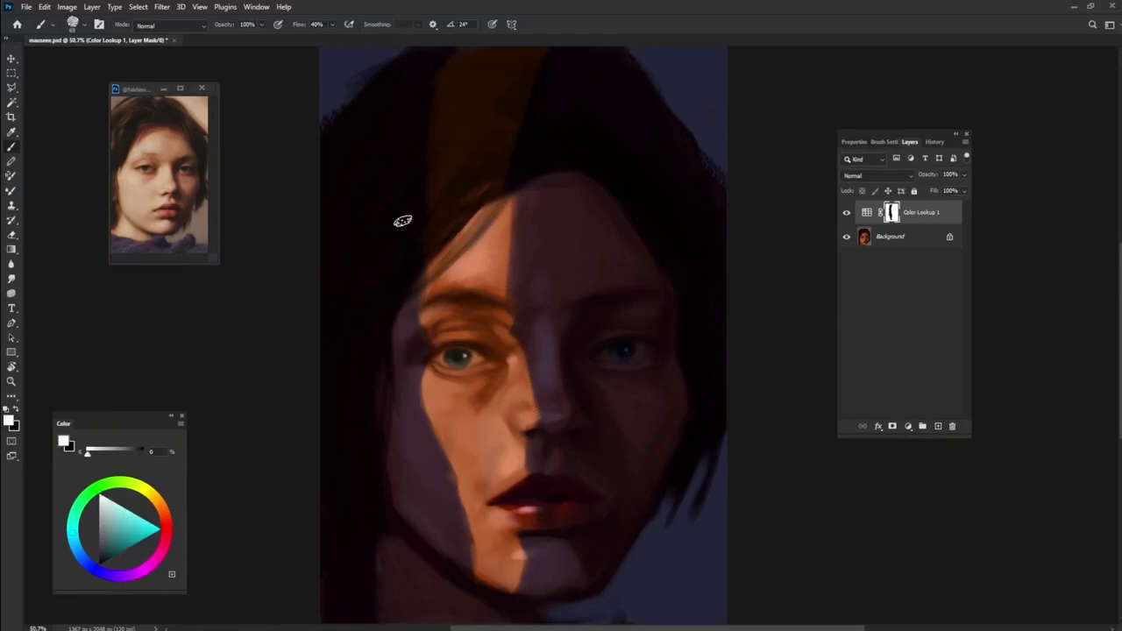
scroll(572, 181, down, 3)
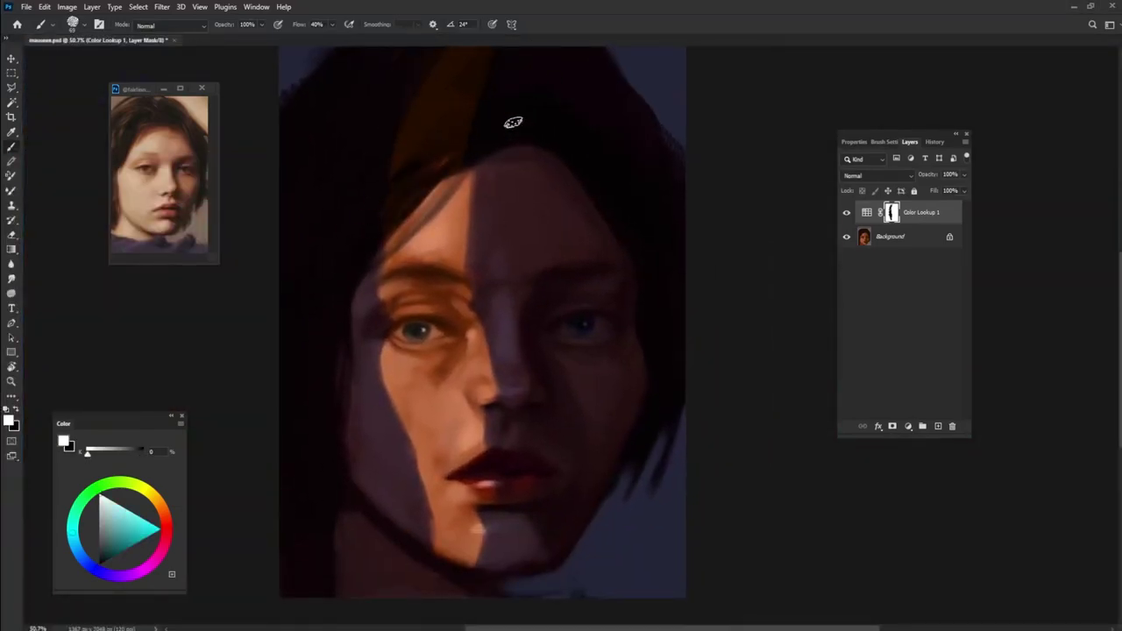
mouse_move(400, 100)
mouse_down()
mouse_move(462, 66)
mouse_move(424, 114)
mouse_up()
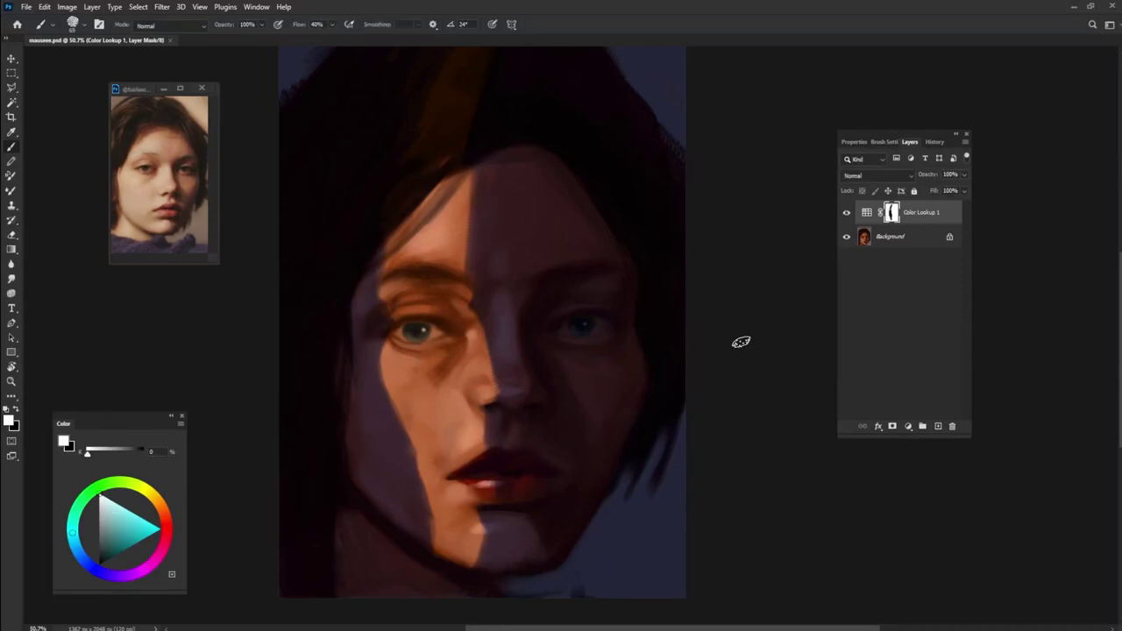
Step: Add a second Color Lookup adjustment layer using the FallColors.look 3D LUT
click(908, 426)
click(929, 355)
click(917, 178)
click(898, 279)
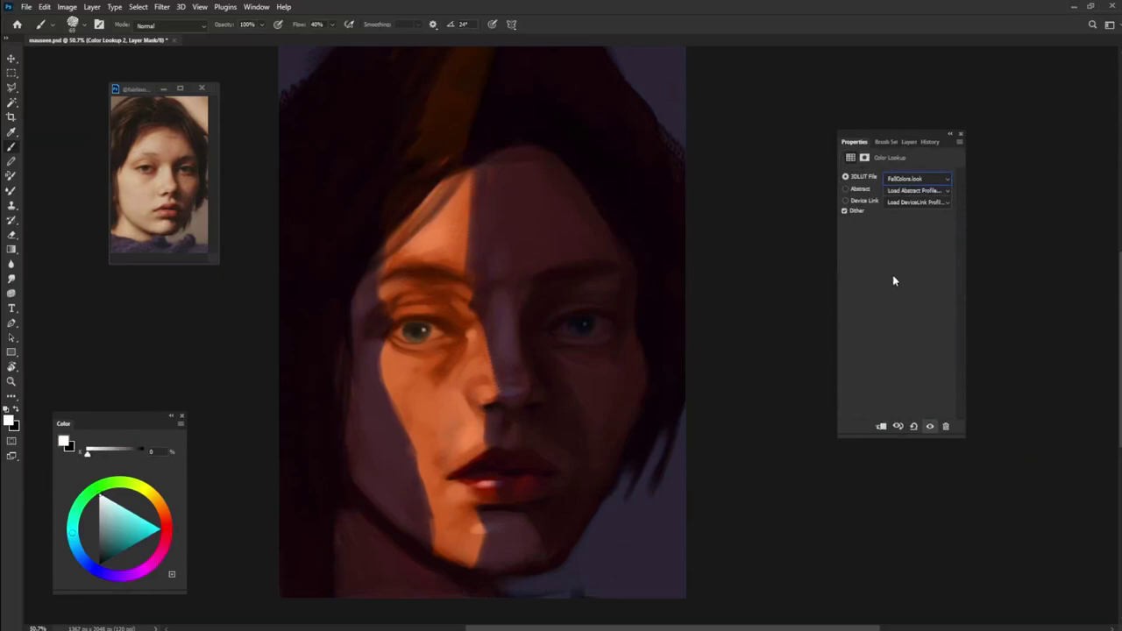
Step: Switch the second Color Lookup to a warmer, higher-contrast 3D LUT and compare the image with an adjustment hidden and shown
click(918, 178)
click(976, 271)
click(908, 141)
click(847, 213)
click(847, 213)
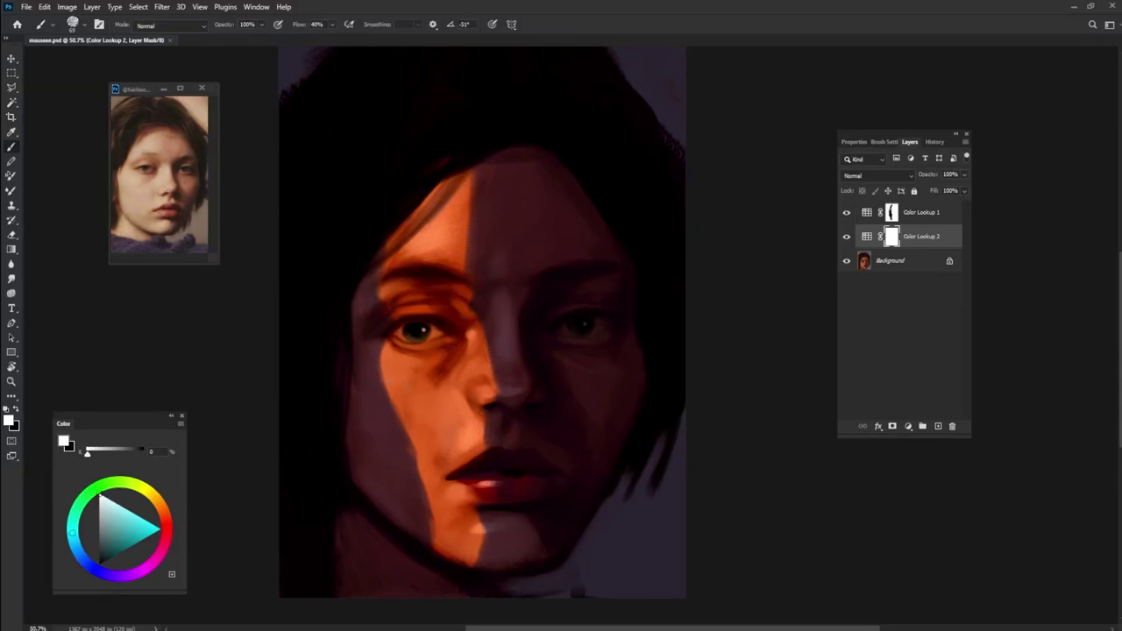
Step: On the Color Lookup 1 mask, straighten the light strip's edges at the cheek, nose and forehead and extend it at the outer brow
click(891, 212)
key(x)
key(x)
mouse_move(393, 438)
mouse_down()
mouse_move(415, 492)
mouse_move(485, 526)
mouse_up()
mouse_move(484, 335)
mouse_down()
mouse_move(500, 390)
mouse_move(466, 301)
mouse_move(484, 279)
mouse_move(464, 289)
mouse_move(497, 399)
mouse_up()
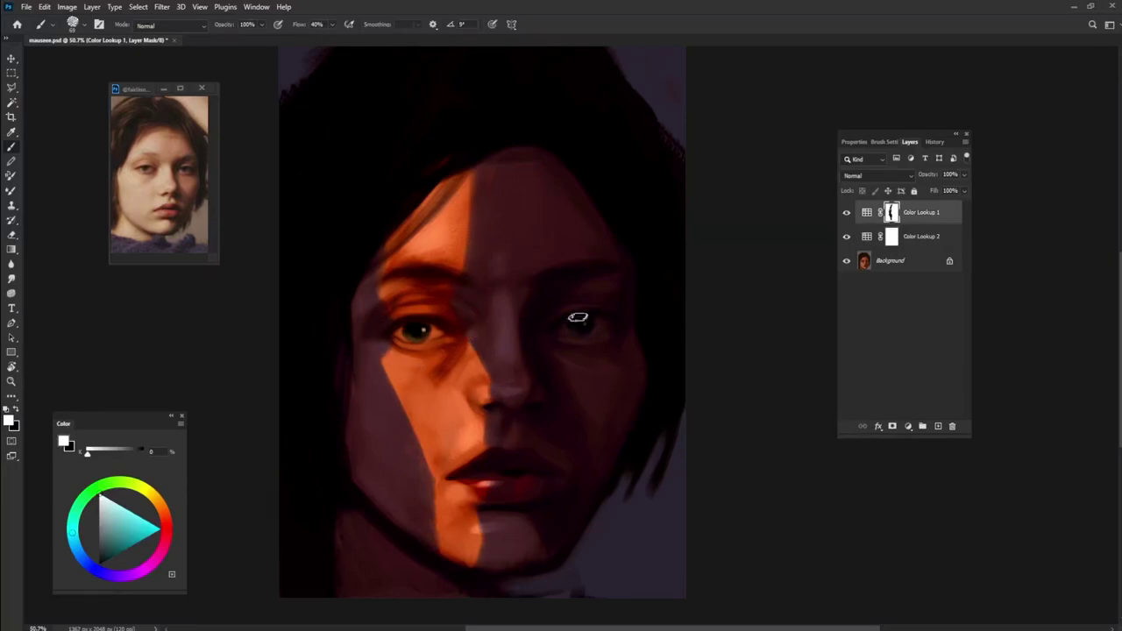
drag(466, 172, 460, 260)
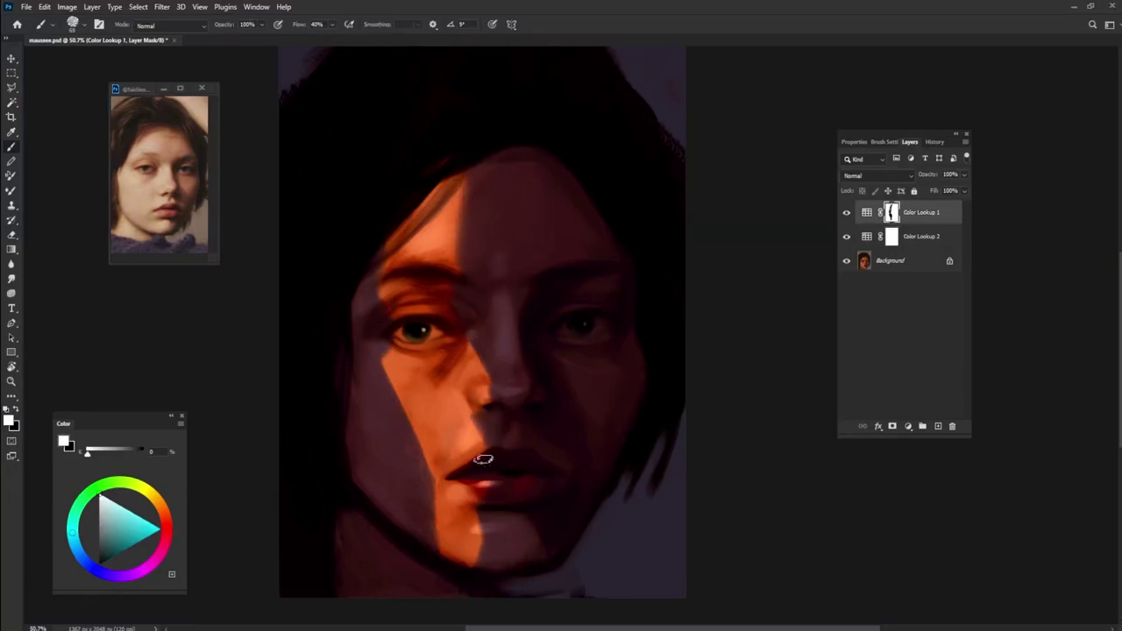
key(x)
drag(384, 298, 382, 274)
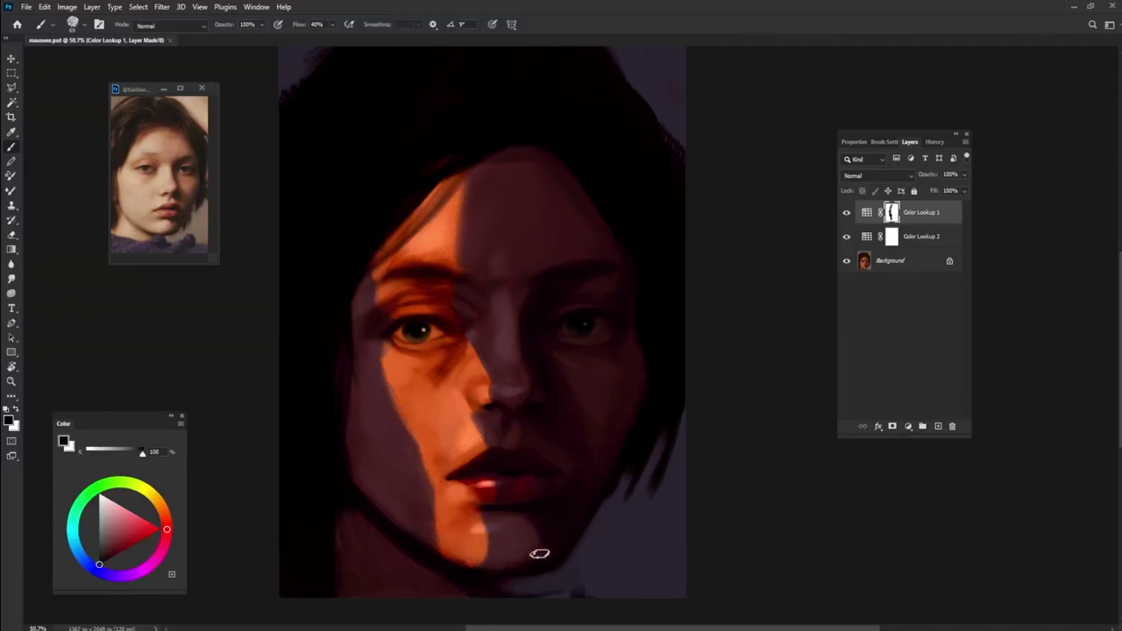
Step: Add a new layer and repaint the loose right hair strands and the neck edges with sampled dark tones
key(ctrl+0)
click(937, 426)
alt+click(517, 532)
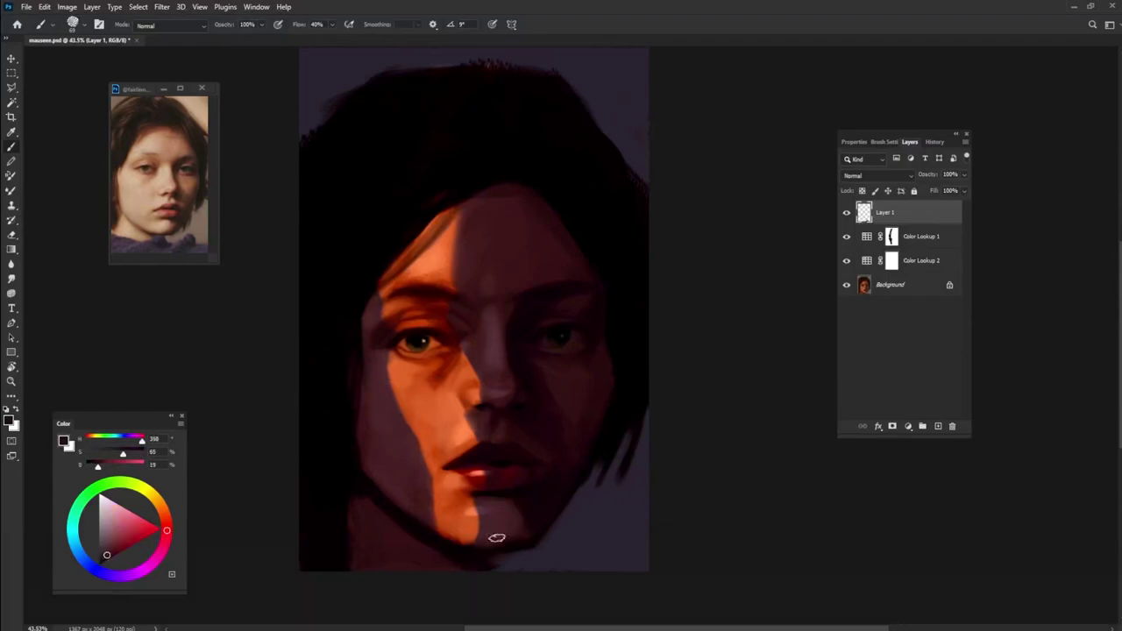
alt+click(608, 433)
mouse_move(587, 504)
mouse_down()
mouse_move(615, 452)
mouse_move(587, 481)
mouse_move(648, 394)
mouse_up()
mouse_move(389, 518)
mouse_down()
mouse_move(342, 508)
mouse_move(355, 565)
mouse_up()
alt+click(520, 566)
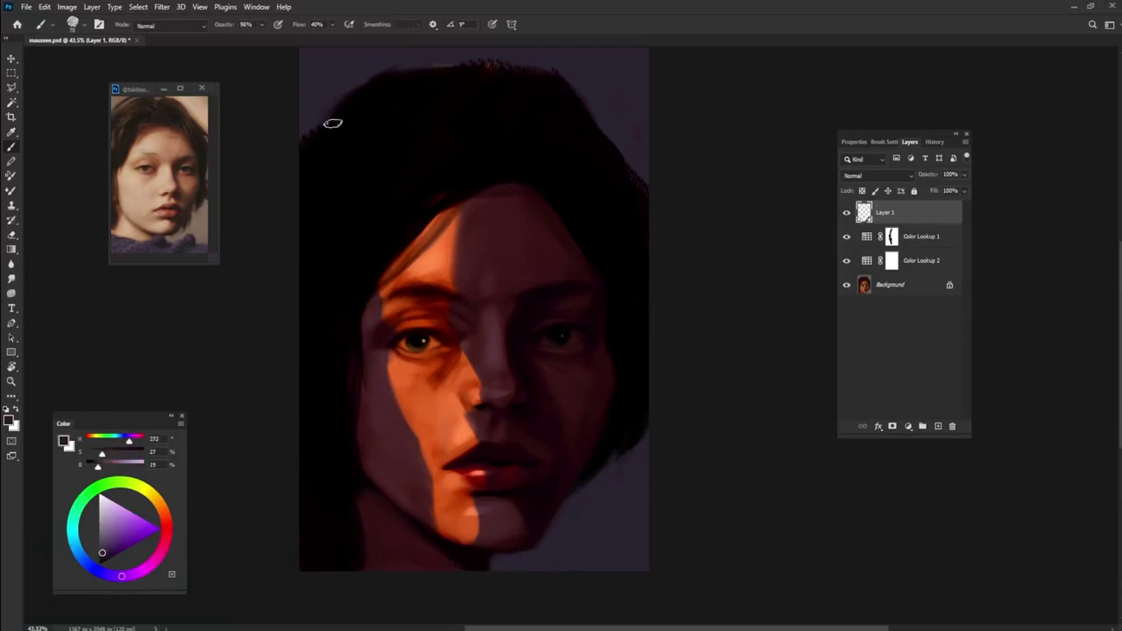
Step: Clean up the hair's outer silhouette against the background and add faint sheen strokes using sampled hair and background colours
drag(326, 130, 372, 95)
alt+click(446, 72)
drag(491, 63, 475, 94)
alt+click(608, 163)
drag(608, 163, 631, 202)
alt+click(473, 54)
drag(467, 59, 545, 56)
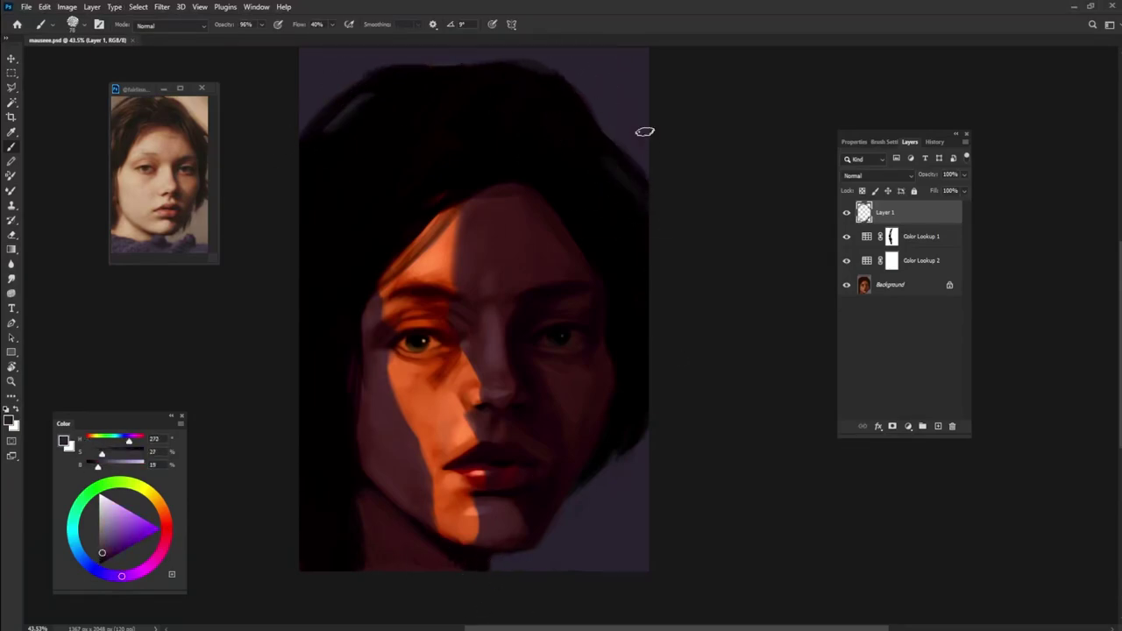
Step: Save a JPEG copy of the painting as mauseee copy.jpg in the Downloads folder
key(ctrl+shift+s)
click(175, 534)
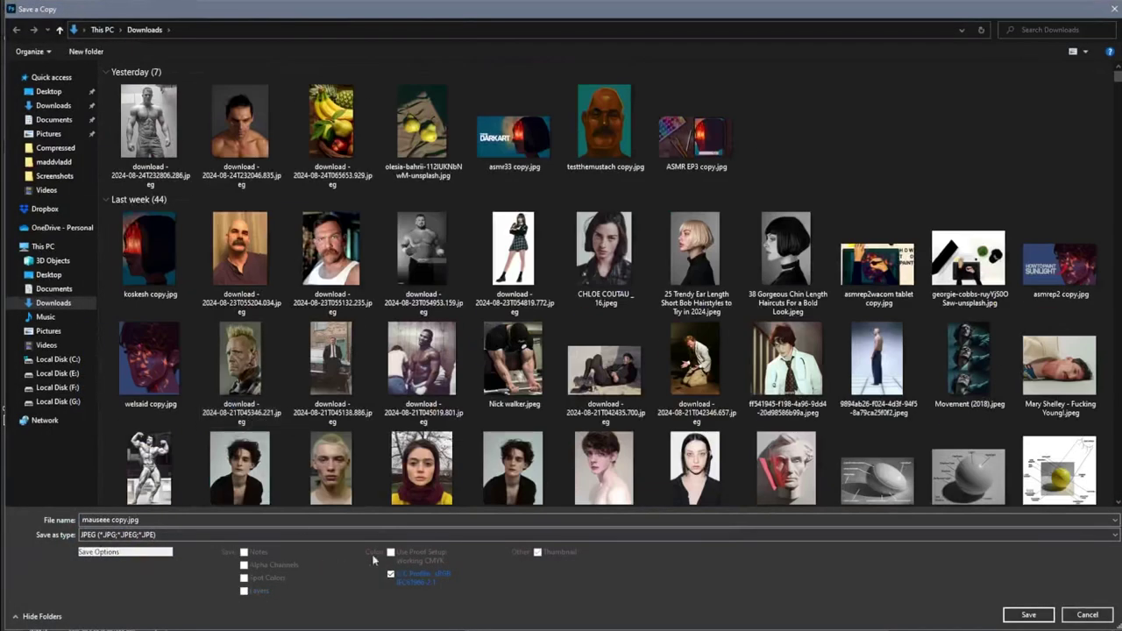
click(1019, 611)
click(768, 196)
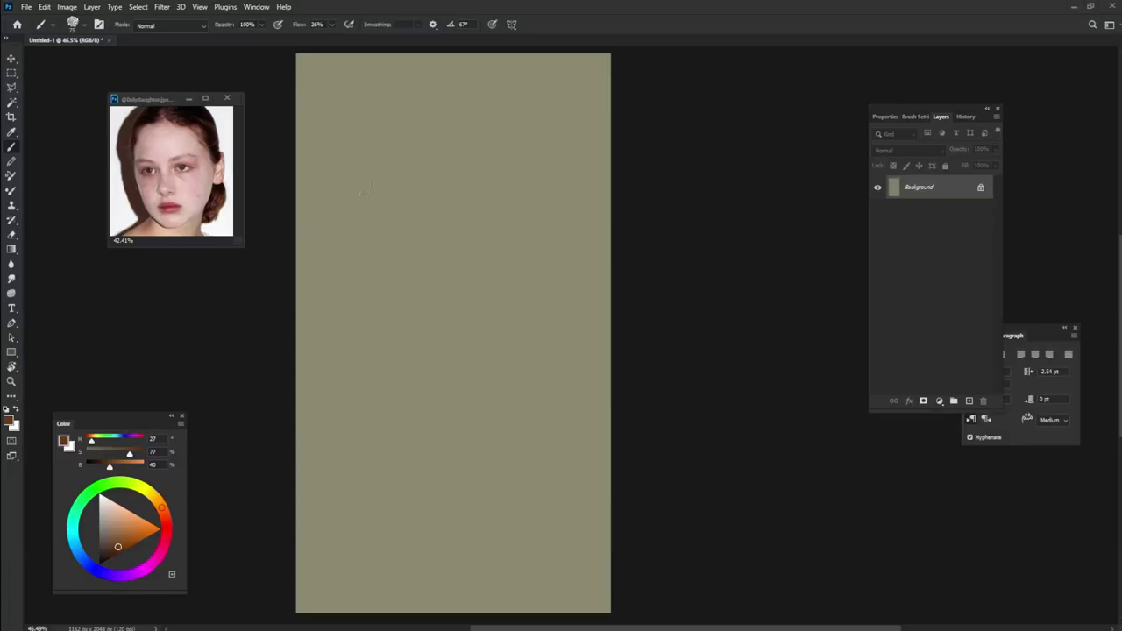
Step: In the new portrait document, widen the canvas to the right with Crop and fill it entirely with the sampled olive green
drag(342, 184, 587, 201)
key(c)
drag(611, 331, 663, 321)
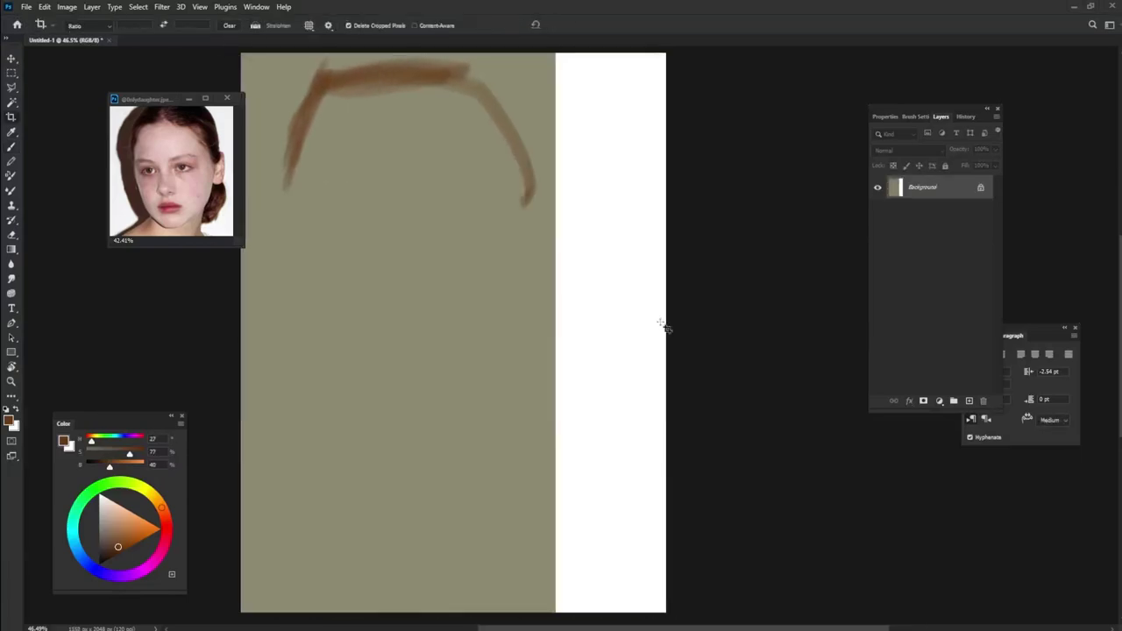
key(Return)
key(b)
alt+click(496, 435)
key(alt+BackSpace)
Step: Set the brush flow to 35% and sketch the head's outline, crown and hair mass with loose dark brown strokes
click(120, 550)
mouse_move(289, 220)
mouse_down()
mouse_move(517, 61)
mouse_move(576, 149)
mouse_up()
key(shift+3)
key(shift+5)
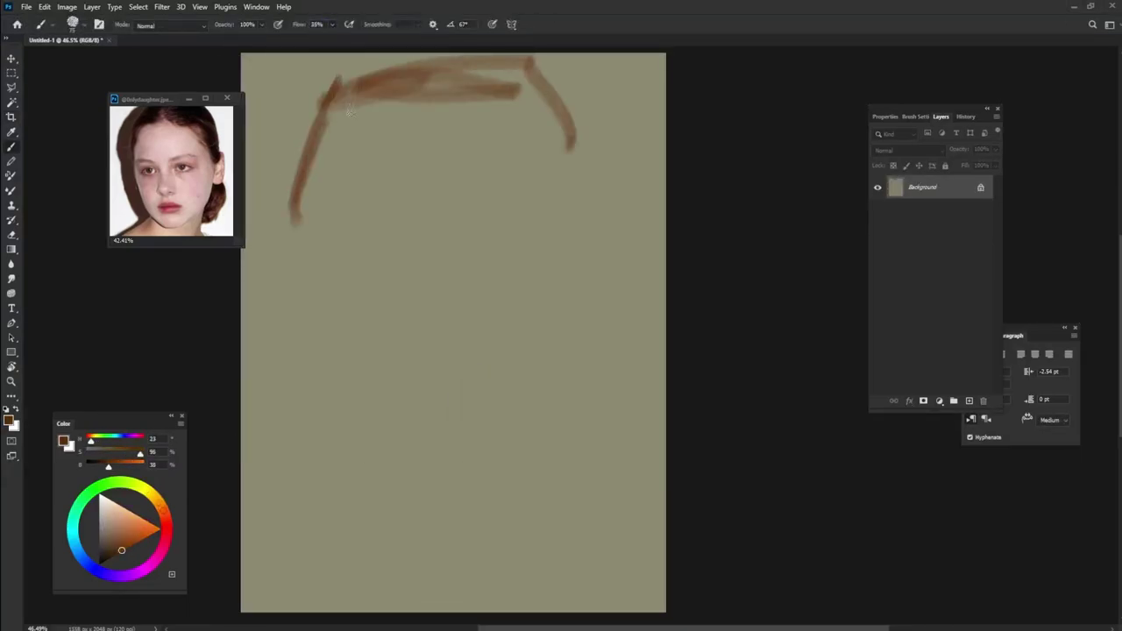
drag(526, 61, 613, 263)
drag(350, 70, 394, 526)
drag(337, 490, 579, 411)
drag(447, 561, 657, 263)
drag(385, 70, 648, 289)
mouse_move(297, 210)
mouse_down()
mouse_move(307, 289)
mouse_move(430, 149)
mouse_up()
mouse_move(429, 66)
mouse_down()
mouse_move(420, 166)
mouse_move(578, 271)
mouse_up()
Step: Rough in the ear area, centre line, brow line, eyes, nose and mouth placement with brown strokes
drag(613, 210, 648, 333)
drag(412, 114, 390, 569)
drag(399, 192, 455, 580)
drag(376, 389, 440, 382)
drag(311, 326, 382, 333)
drag(326, 355, 419, 333)
mouse_move(412, 337)
mouse_down()
mouse_move(517, 319)
mouse_move(442, 337)
mouse_up()
drag(374, 335, 412, 420)
mouse_move(377, 385)
mouse_down()
mouse_move(350, 464)
mouse_move(385, 513)
mouse_up()
Step: Sketch the jaw, neck, shoulder line and the loose hair strands hanging behind the ear in brown
drag(491, 561, 595, 455)
drag(605, 403, 508, 543)
drag(585, 337, 550, 611)
drag(560, 513, 552, 613)
drag(386, 517, 368, 600)
drag(386, 544, 254, 612)
drag(649, 376, 613, 504)
drag(661, 407, 578, 596)
drag(604, 578, 569, 611)
Step: Strengthen the hair sides and ear outline, and restate the brow, nose and mouth guides on the face
drag(351, 74, 263, 237)
mouse_move(272, 175)
mouse_down()
mouse_move(311, 386)
mouse_move(298, 425)
mouse_up()
drag(613, 294, 644, 407)
drag(526, 267, 530, 346)
drag(622, 394, 638, 428)
mouse_move(311, 311)
mouse_down()
mouse_move(382, 280)
mouse_move(513, 263)
mouse_up()
drag(417, 432, 377, 439)
drag(390, 477, 458, 400)
Step: Choose a brighter orange, enlarge the brush and block in the face, neck and hair as flat masses
click(138, 541)
key(bracketright)
key(bracketright)
key(bracketright)
mouse_move(385, 162)
mouse_down()
mouse_move(314, 255)
mouse_move(508, 490)
mouse_move(450, 581)
mouse_move(574, 423)
mouse_move(355, 333)
mouse_up()
alt+click(596, 376)
mouse_move(596, 376)
mouse_down()
mouse_move(591, 305)
mouse_move(513, 96)
mouse_move(282, 117)
mouse_move(376, 138)
mouse_move(439, 105)
mouse_up()
Step: Build up lighter orange planes on the forehead, cheeks, nose and lower face using sampled tones
alt+click(282, 116)
drag(298, 262, 350, 526)
alt+click(526, 201)
mouse_move(526, 202)
mouse_down()
mouse_move(575, 135)
mouse_move(574, 342)
mouse_up()
alt+click(388, 188)
mouse_move(389, 187)
mouse_down()
mouse_move(439, 228)
mouse_move(421, 328)
mouse_move(541, 385)
mouse_move(511, 465)
mouse_move(491, 383)
mouse_move(413, 481)
mouse_move(409, 466)
mouse_up()
alt+click(541, 386)
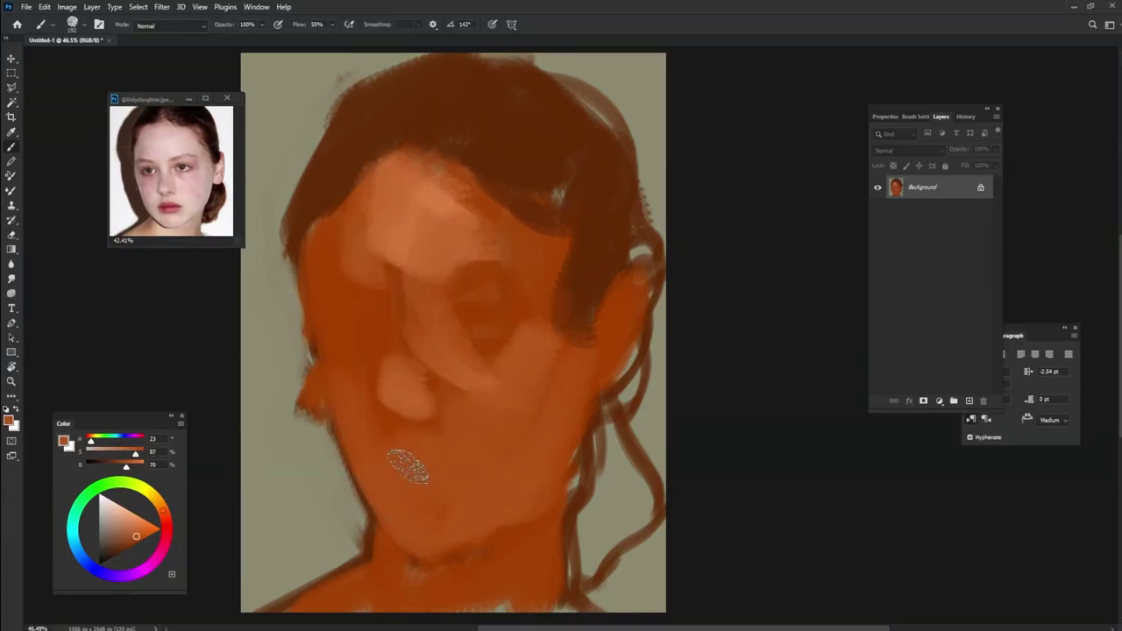
drag(386, 180, 324, 333)
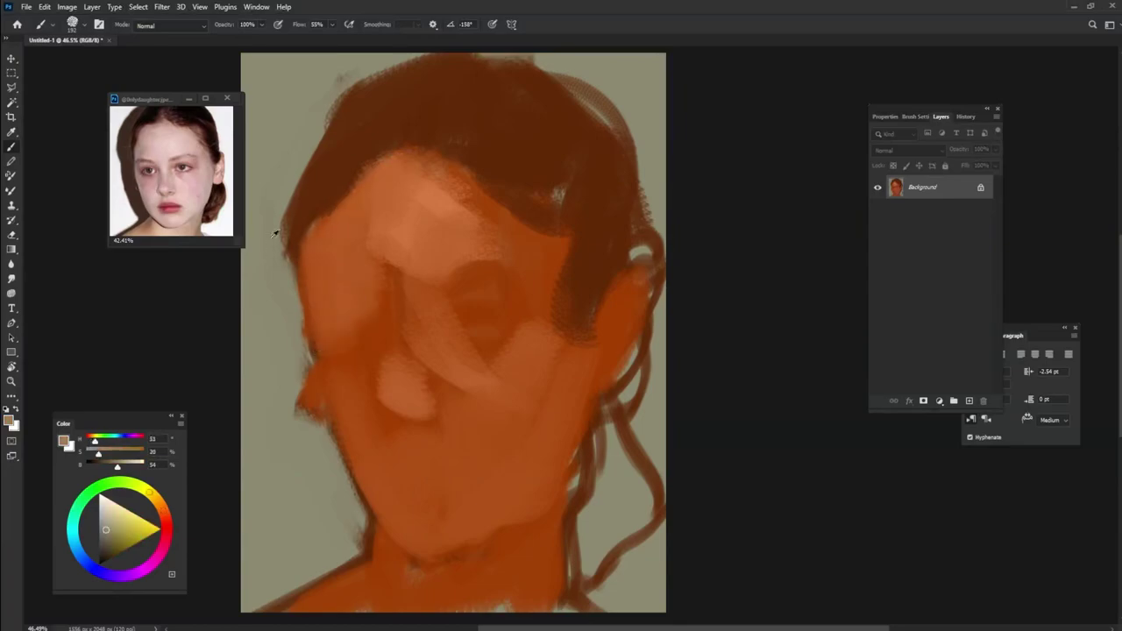
Step: Trim the hair's crown with sampled background olive, reshape the hairline with hair brown and lighten the forehead
alt+click(290, 260)
drag(290, 220, 443, 56)
alt+click(430, 105)
mouse_move(430, 106)
mouse_down()
mouse_move(413, 125)
mouse_move(491, 162)
mouse_move(351, 184)
mouse_up()
alt+click(412, 228)
mouse_move(412, 228)
mouse_down()
mouse_move(405, 315)
mouse_move(325, 351)
mouse_move(534, 234)
mouse_move(458, 145)
mouse_up()
alt+click(406, 316)
alt+click(458, 146)
Step: Redden both eye sockets and blend lighter sampled skin tones over the forehead and brow area
mouse_move(478, 360)
mouse_down()
mouse_move(450, 330)
mouse_move(517, 324)
mouse_up()
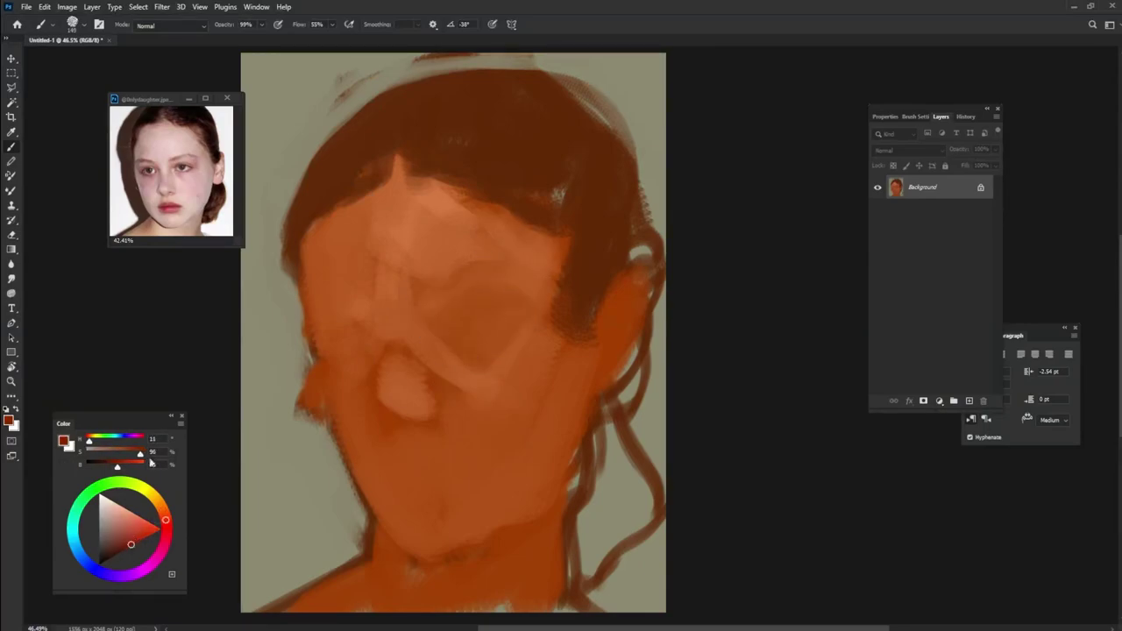
drag(438, 342, 526, 333)
alt+click(410, 300)
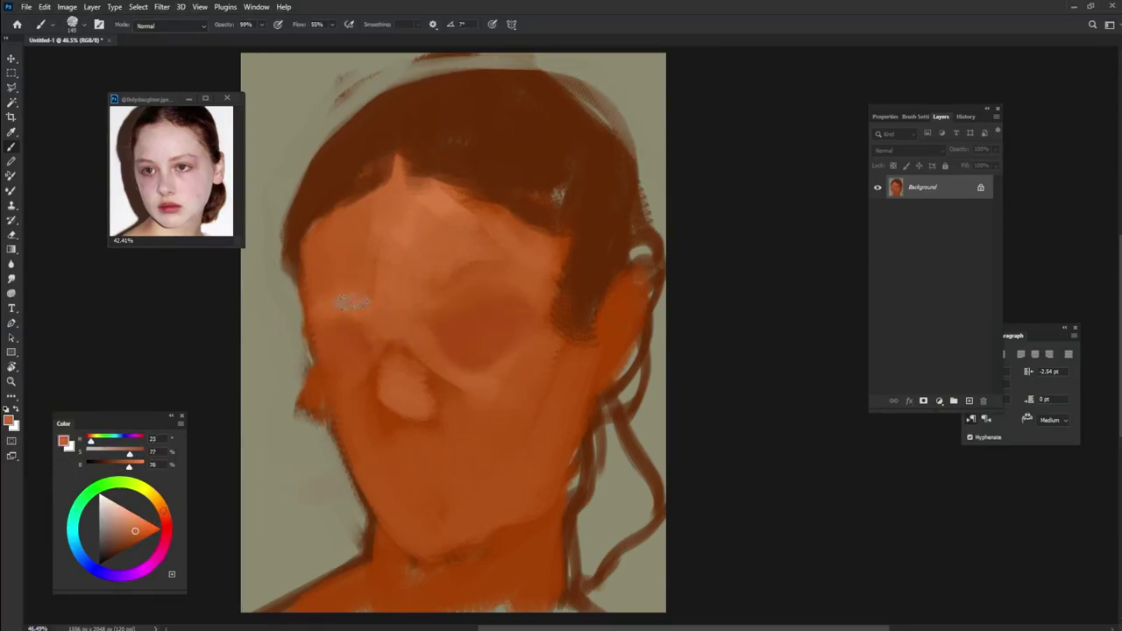
alt+click(403, 242)
alt+click(476, 253)
drag(482, 256, 410, 315)
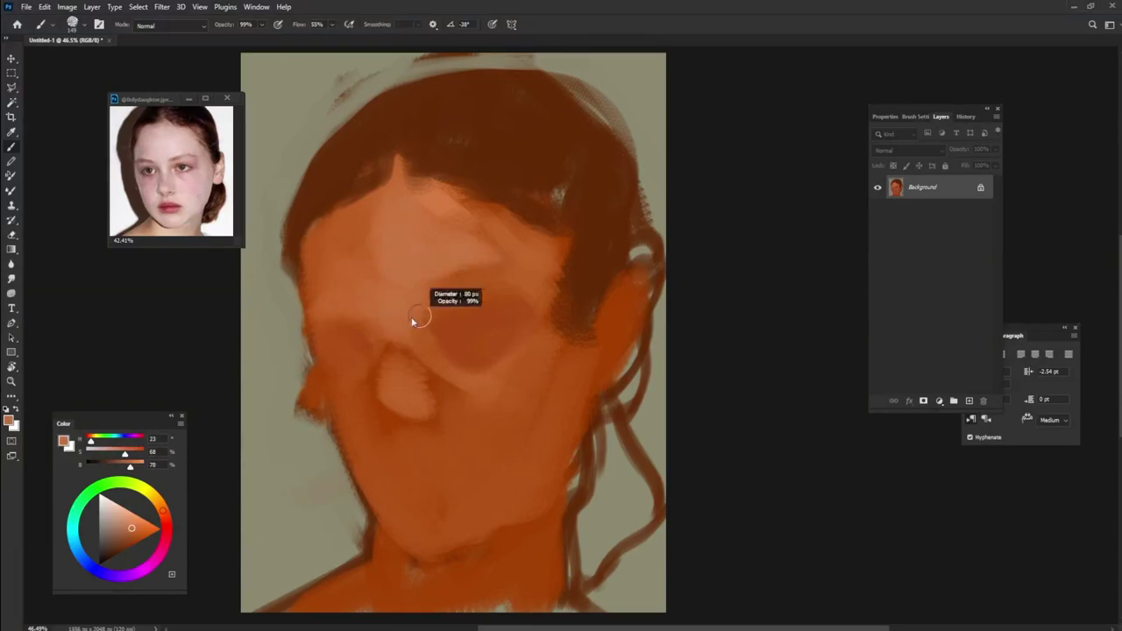
Step: Shape the nose bridge and tip with a smaller brush and lighter sampled skin tones
drag(386, 398, 410, 407)
drag(395, 342, 403, 389)
alt+click(412, 324)
drag(416, 306, 434, 377)
Step: Lower the brush flow to 12% and softly model the eyelids and sockets with sampled skin tones
drag(321, 23, 307, 40)
alt+click(434, 323)
alt+click(438, 314)
drag(468, 303, 521, 298)
drag(340, 342, 377, 331)
alt+click(500, 296)
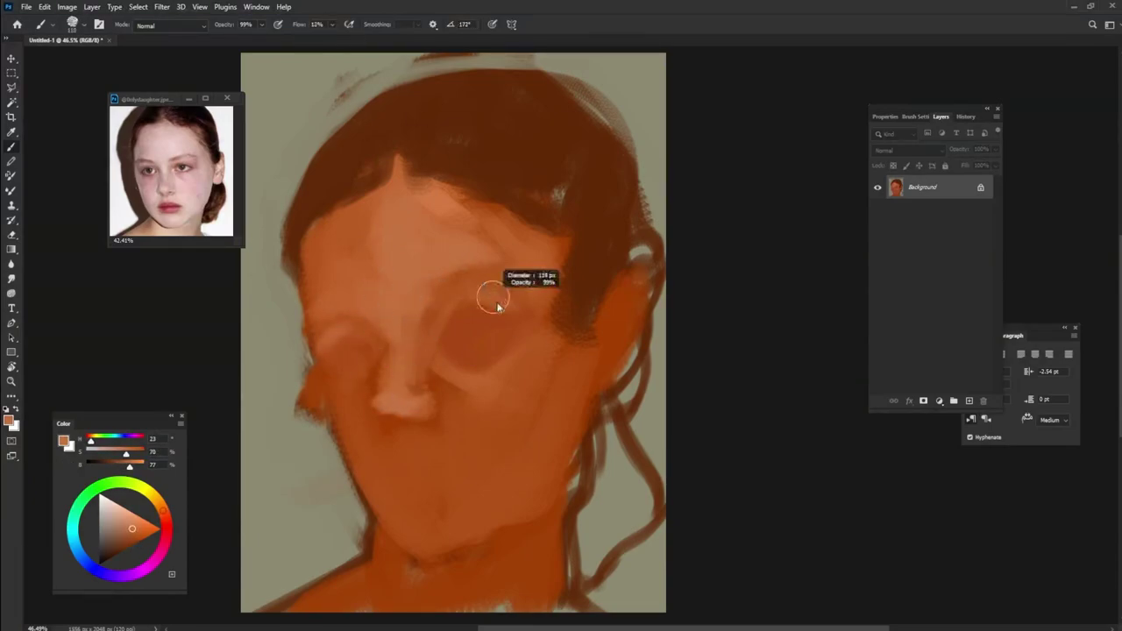
Step: Darken the hair on both sides of the parting with sampled dark brown
alt+click(317, 206)
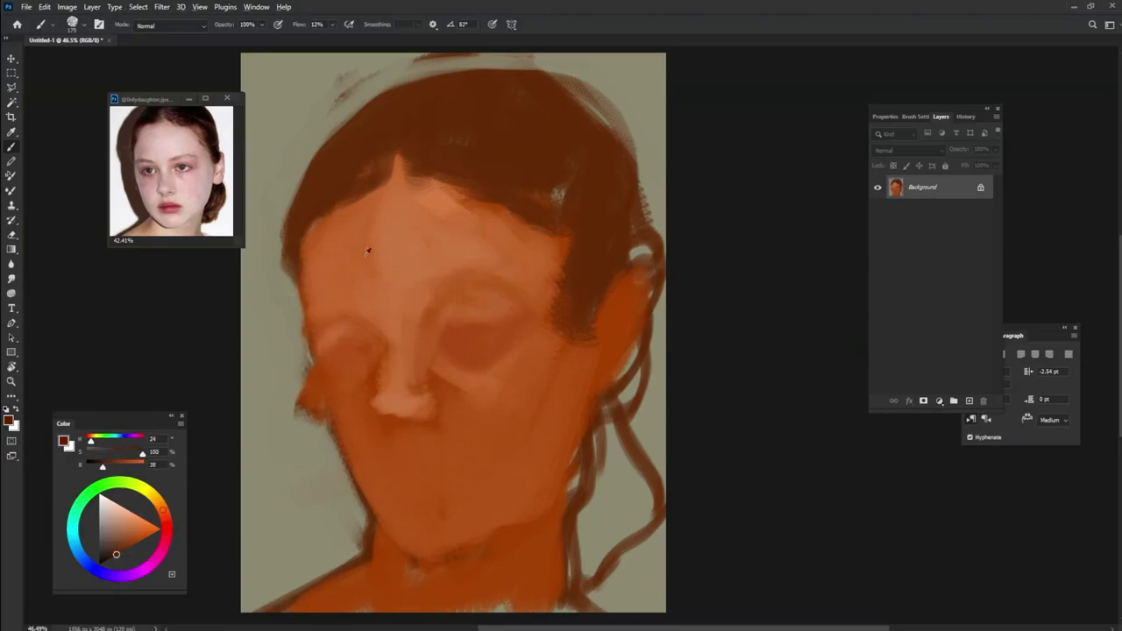
drag(316, 206, 377, 140)
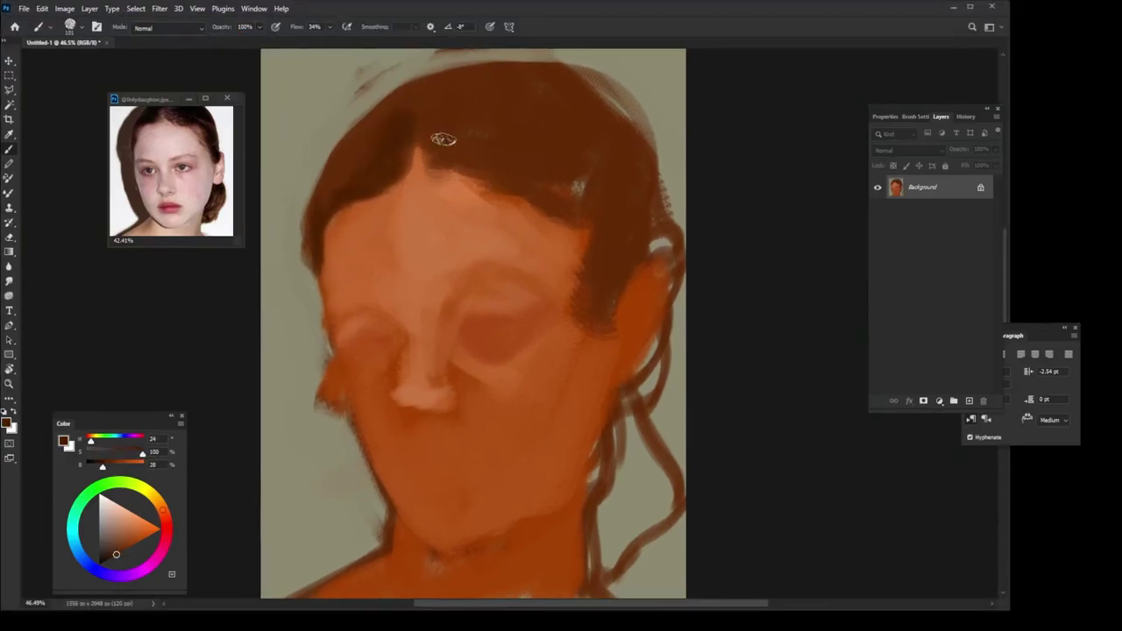
drag(443, 138, 530, 147)
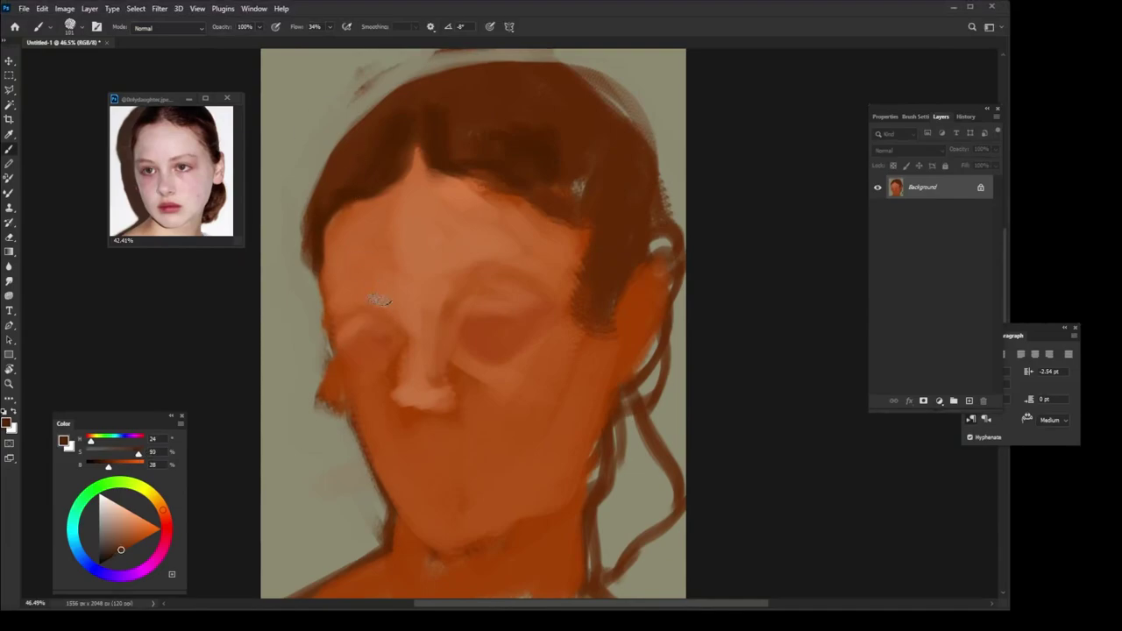
Step: Paint both eyebrows in dark brown and outline the two eye shapes beneath them
drag(386, 295, 339, 303)
alt+click(351, 301)
drag(450, 293, 510, 271)
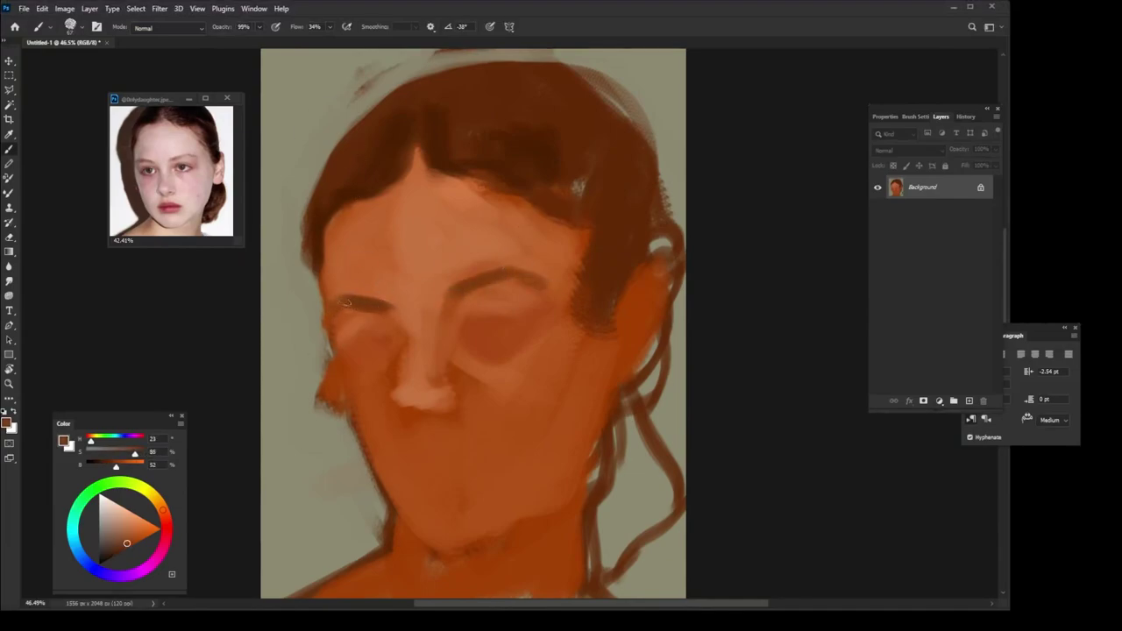
alt+click(458, 263)
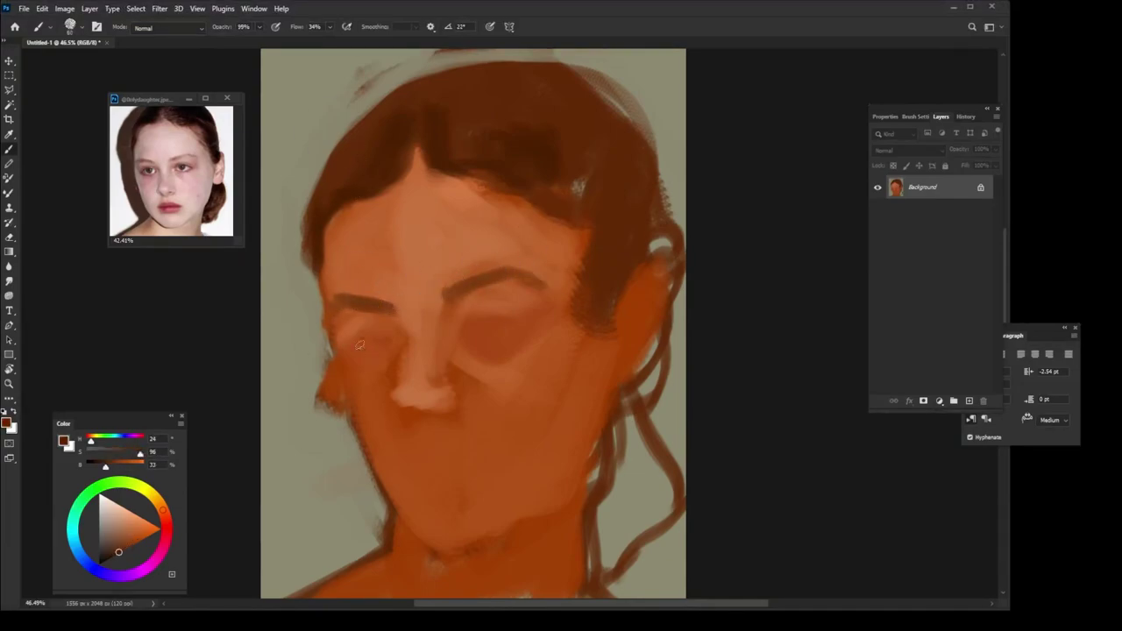
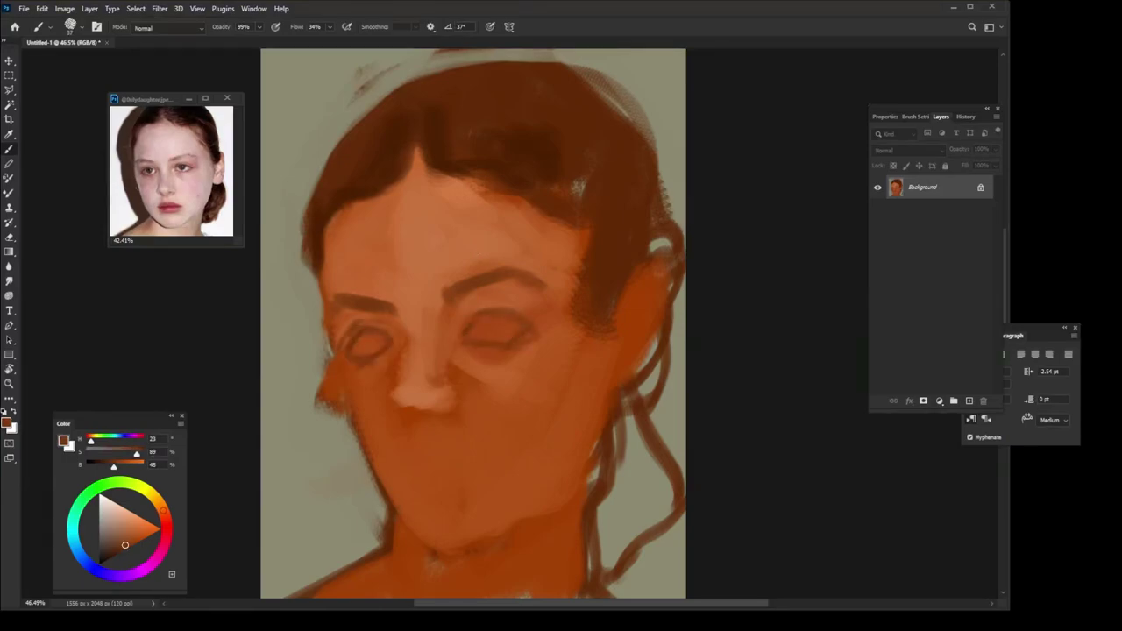
Step: Soften the nose with sampled skin tones and outline the face from temple around the jaw in dark brown
alt+click(453, 354)
alt+click(439, 386)
mouse_move(405, 364)
mouse_down()
mouse_move(408, 389)
mouse_move(464, 407)
mouse_up()
alt+click(330, 274)
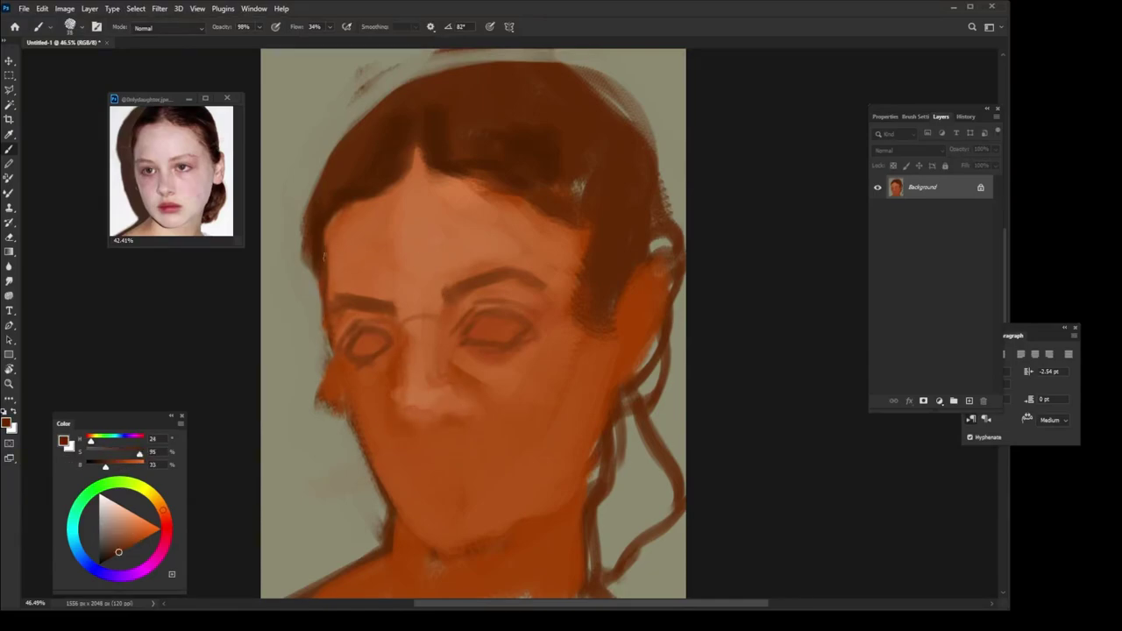
mouse_move(340, 386)
mouse_down()
mouse_move(462, 524)
mouse_move(594, 442)
mouse_up()
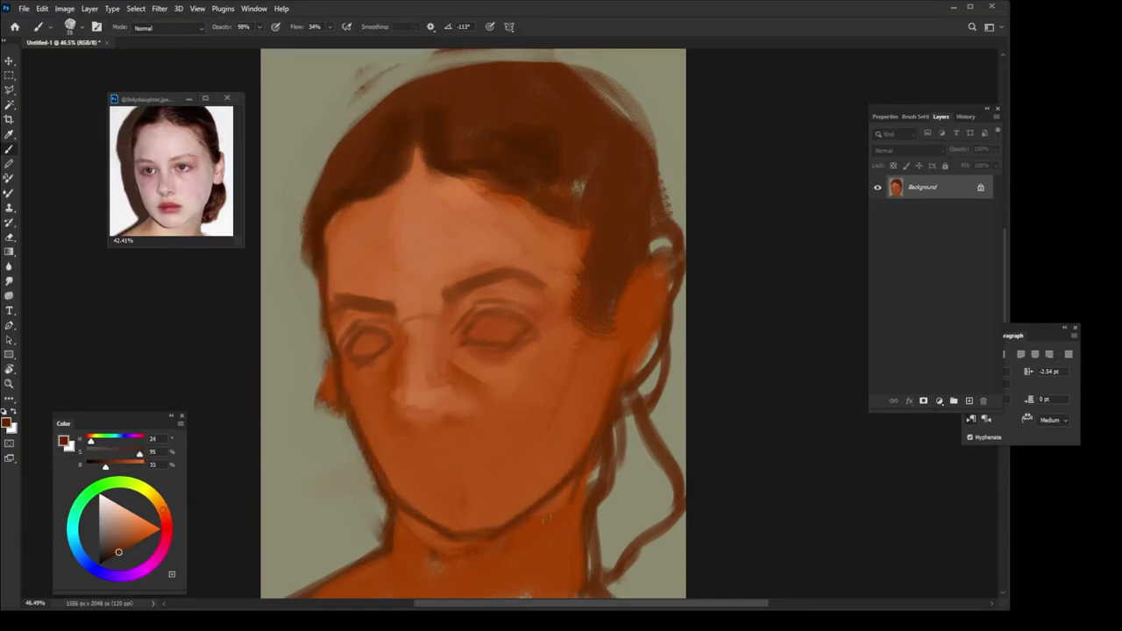
Step: Brighten the forehead and the skin above the brows with lighter sampled skin tones
alt+click(395, 340)
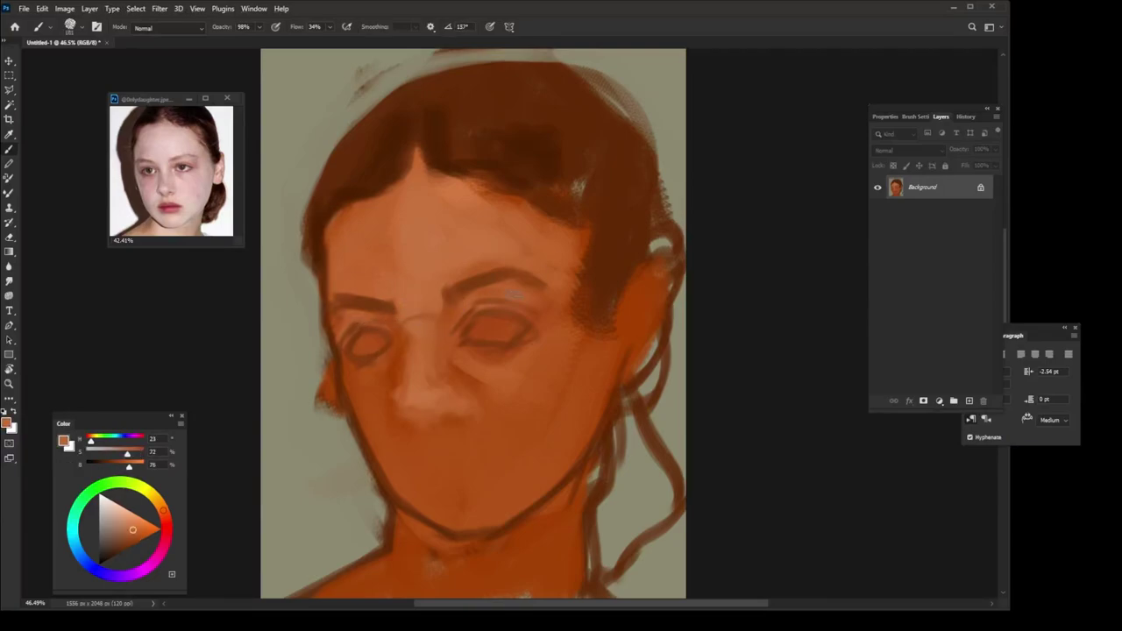
alt+click(465, 261)
mouse_move(396, 274)
mouse_down()
mouse_move(365, 275)
mouse_move(377, 229)
mouse_up()
drag(434, 200, 522, 238)
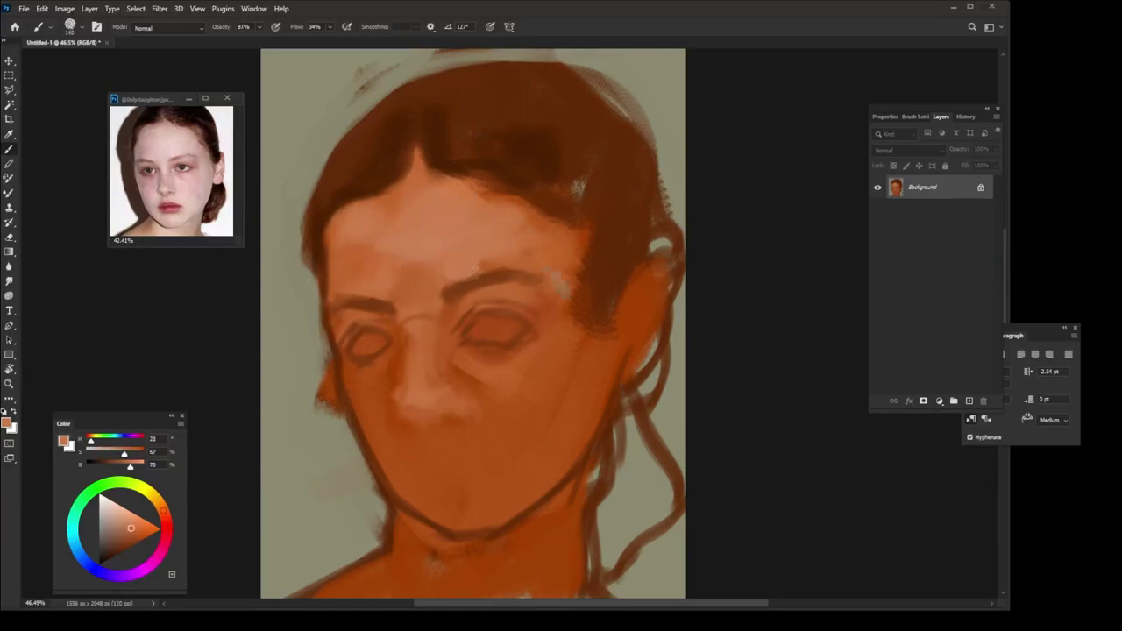
Step: Extend the dark hair down to the ear, refine the temple edge and clear the hair loop above the ear
alt+click(601, 231)
drag(601, 231, 581, 338)
alt+click(608, 313)
mouse_move(656, 232)
mouse_down()
mouse_move(572, 83)
mouse_move(675, 263)
mouse_up()
alt+click(569, 84)
alt+click(596, 287)
mouse_move(593, 301)
mouse_down()
mouse_move(631, 303)
mouse_move(649, 272)
mouse_up()
Step: Add light skin tones on the cheekbones beneath the eyes and blend brighter patches across the forehead
alt+click(480, 328)
mouse_move(480, 328)
mouse_down()
mouse_move(491, 351)
mouse_move(530, 361)
mouse_up()
alt+click(473, 256)
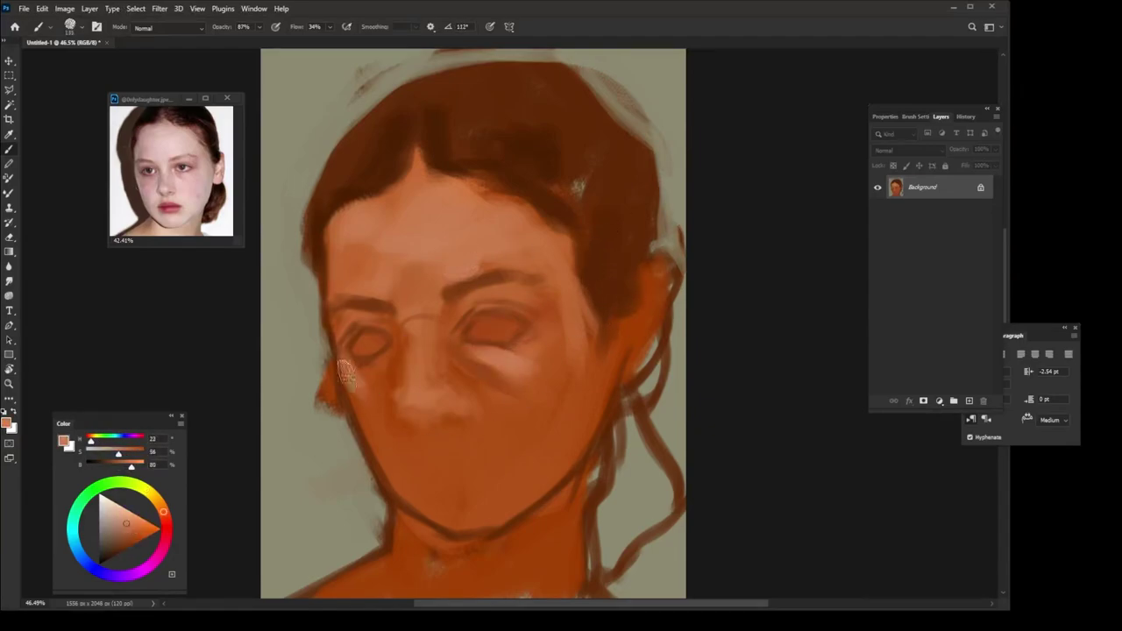
mouse_move(390, 288)
mouse_down()
mouse_move(421, 268)
mouse_move(381, 250)
mouse_up()
alt+click(431, 220)
drag(438, 223, 482, 194)
Step: Define the nose sides, inner eye corners and upper eyelids with sampled midtones and light skin tones
alt+click(428, 312)
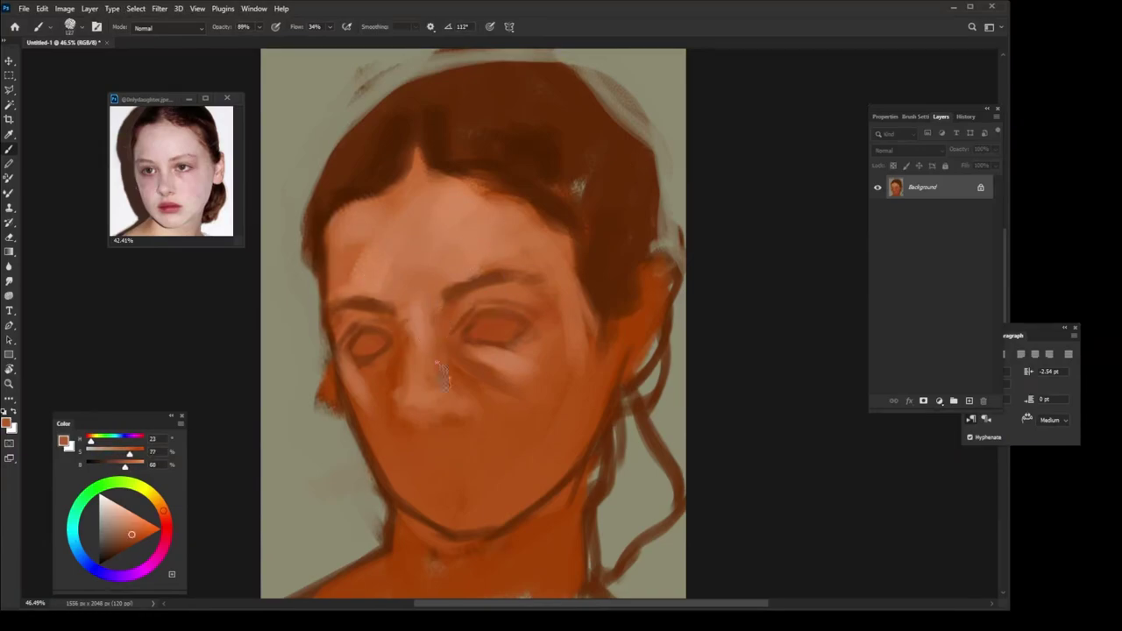
drag(443, 333, 465, 368)
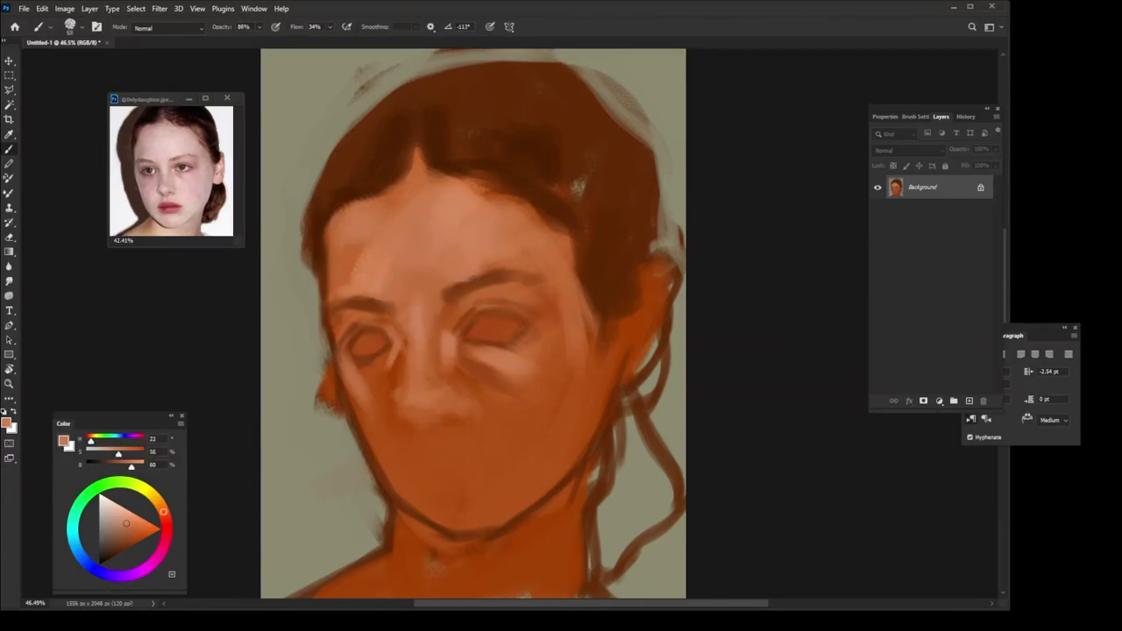
alt+click(364, 256)
drag(476, 307, 531, 312)
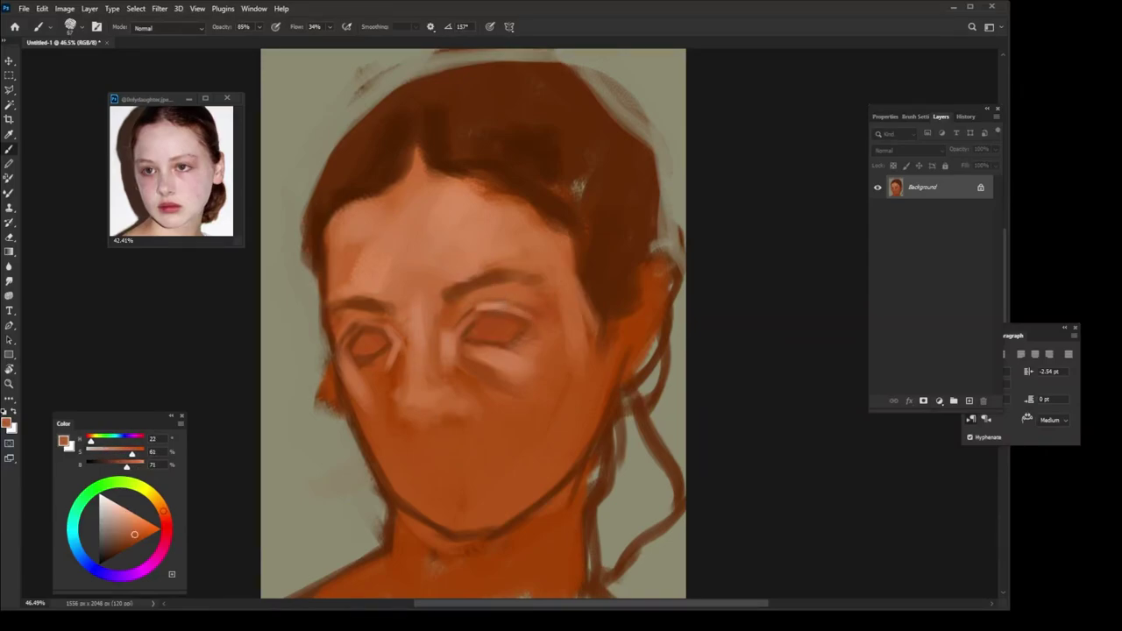
Step: Tint the outer eye corners and the underside of the nose with a reddish tone
alt+click(419, 317)
alt+click(545, 303)
alt+click(541, 302)
drag(543, 307, 558, 315)
mouse_move(398, 422)
mouse_down()
mouse_move(442, 410)
mouse_move(430, 420)
mouse_up()
alt+click(421, 385)
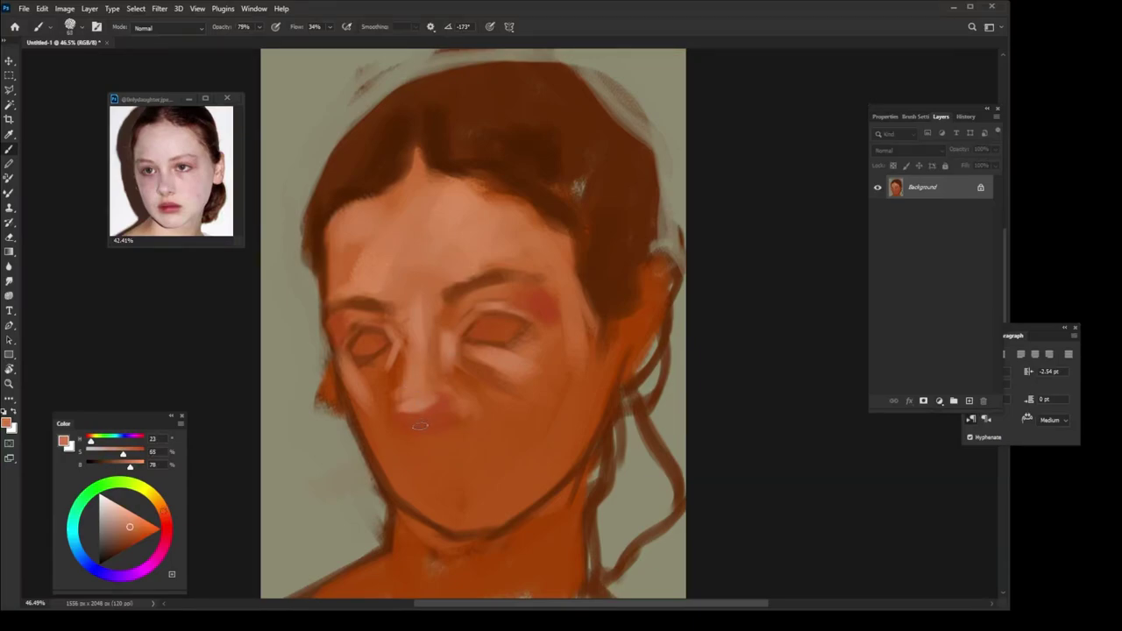
Step: Fill both eye shapes with light skin tone and touch up the face edge beside the far eye
drag(354, 343, 386, 343)
mouse_move(478, 333)
mouse_down()
mouse_move(512, 330)
mouse_move(496, 331)
mouse_up()
drag(342, 333, 331, 372)
Step: Enlarge the brush and blush both cheeks and the skin around the eyes with a more saturated red
alt+right_click(552, 305)
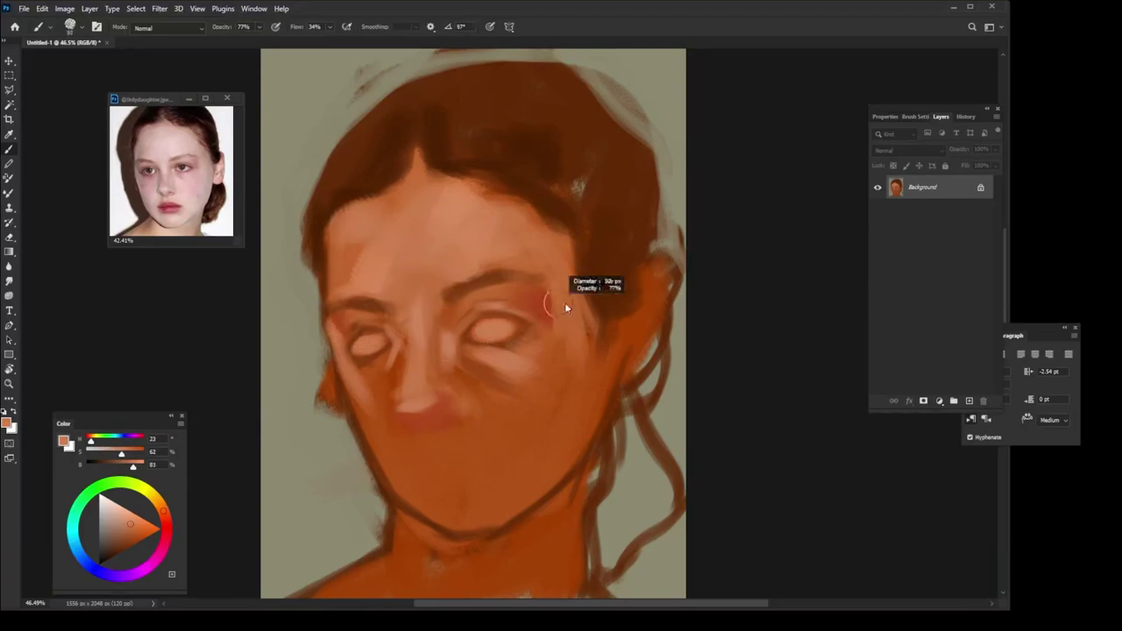
mouse_move(553, 326)
mouse_down()
mouse_move(540, 379)
mouse_move(510, 391)
mouse_up()
drag(386, 359, 368, 473)
alt+click(513, 370)
click(134, 533)
drag(372, 350, 349, 390)
drag(552, 338, 491, 377)
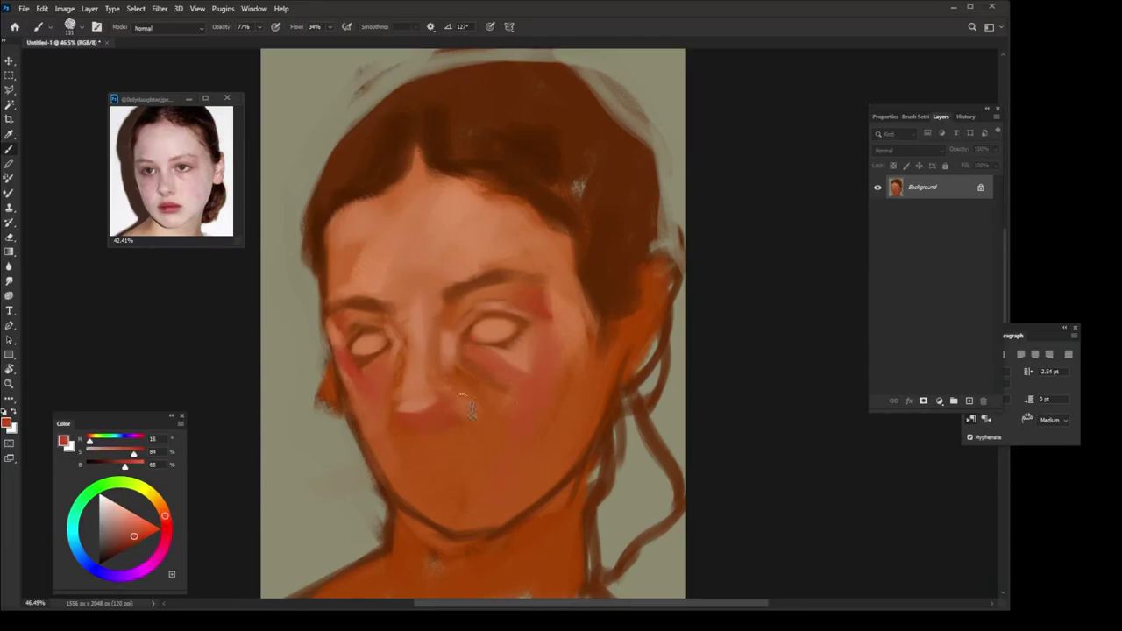
alt+click(357, 330)
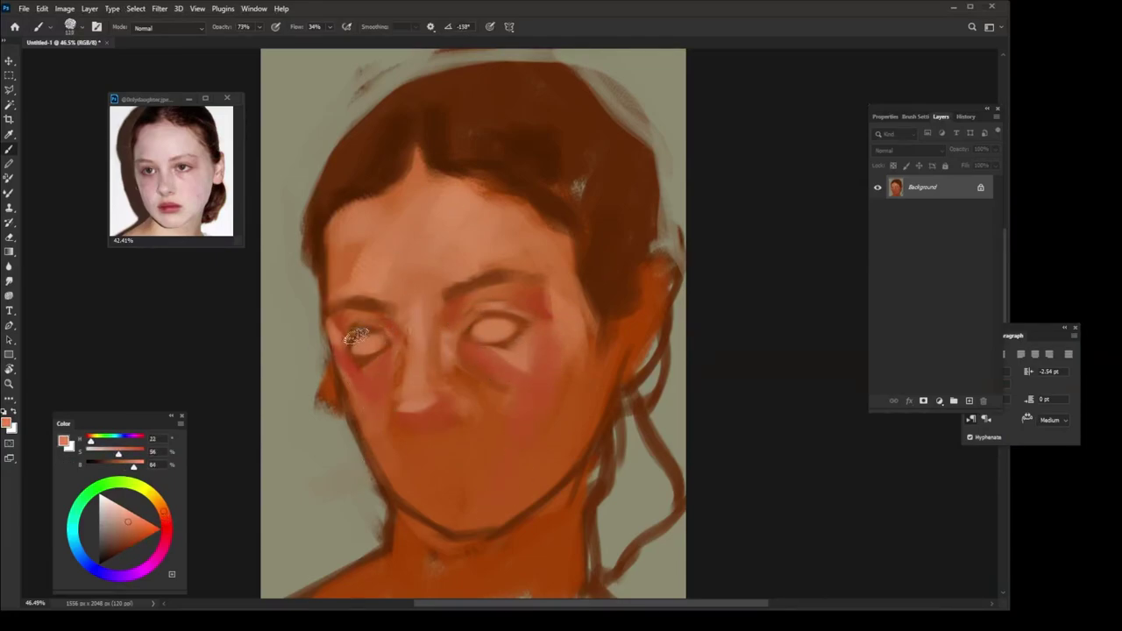
alt+click(340, 327)
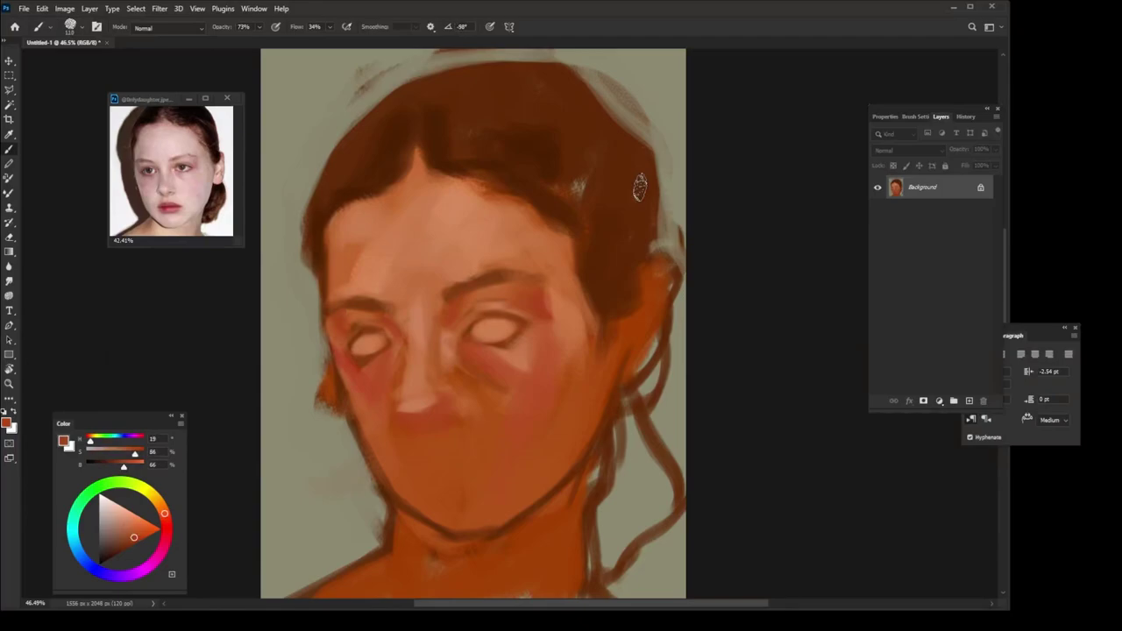
Step: Save the painting as oldboy.psd
key(ctrl+s)
text(oldboy)
key(Return)
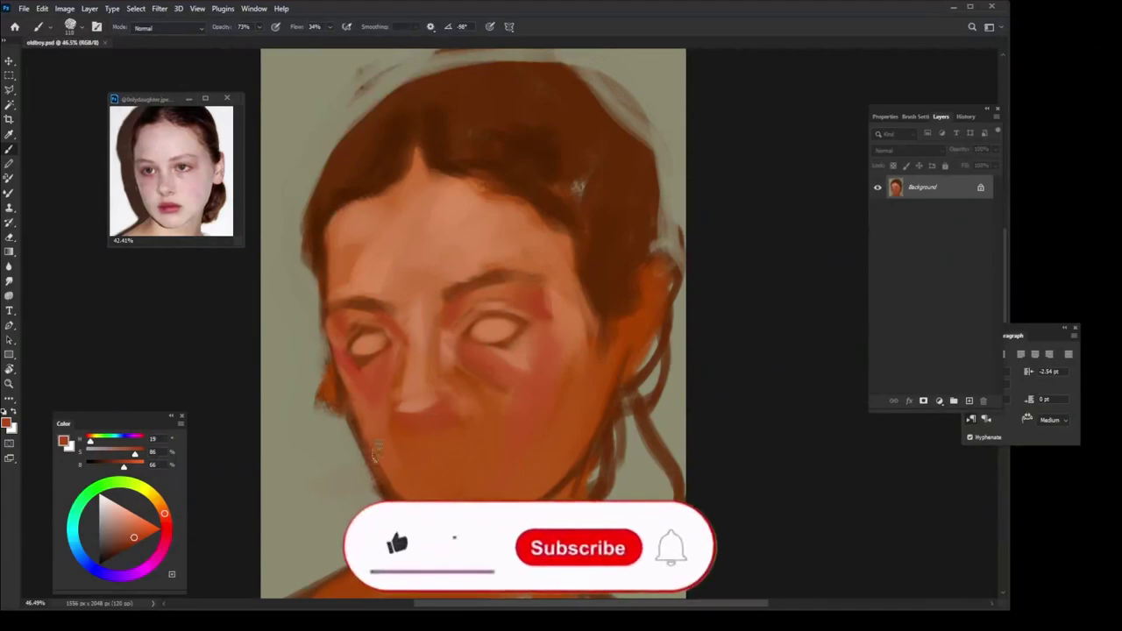
Step: Paint the nostrils and underside of the nose in dark reddish brown, and highlight the nose bridge
alt+click(402, 330)
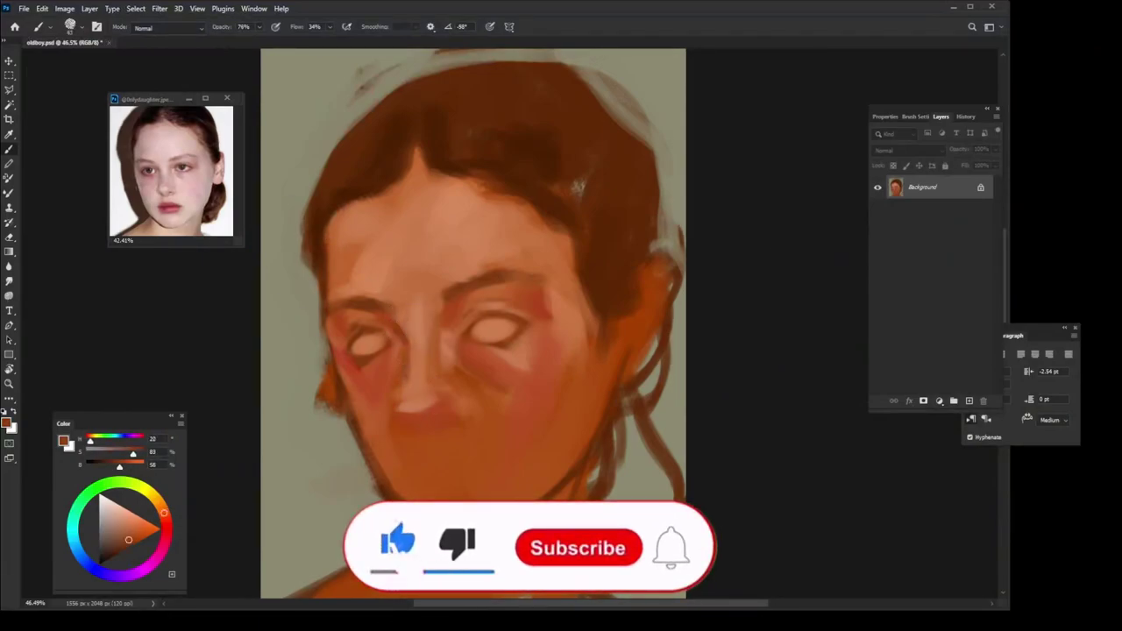
drag(401, 408, 477, 367)
alt+click(441, 396)
alt+click(441, 396)
alt+click(438, 230)
drag(412, 351, 414, 375)
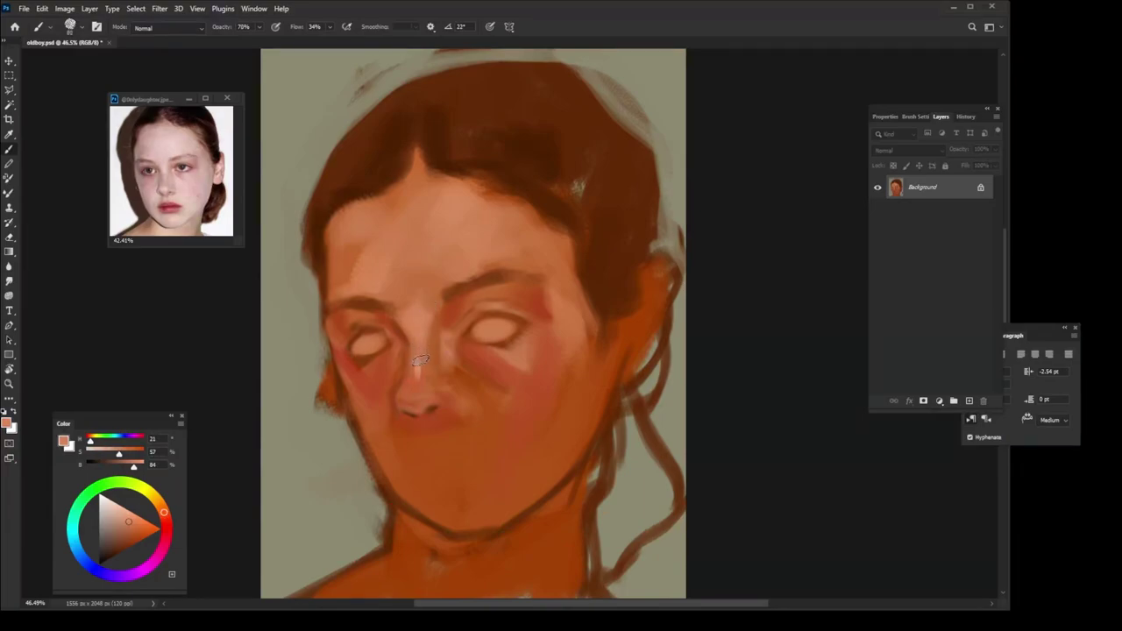
Step: Cover the pointed skin gap at the parting with hair brown to round off the hairline
alt+click(394, 200)
drag(430, 149, 361, 191)
alt+click(421, 203)
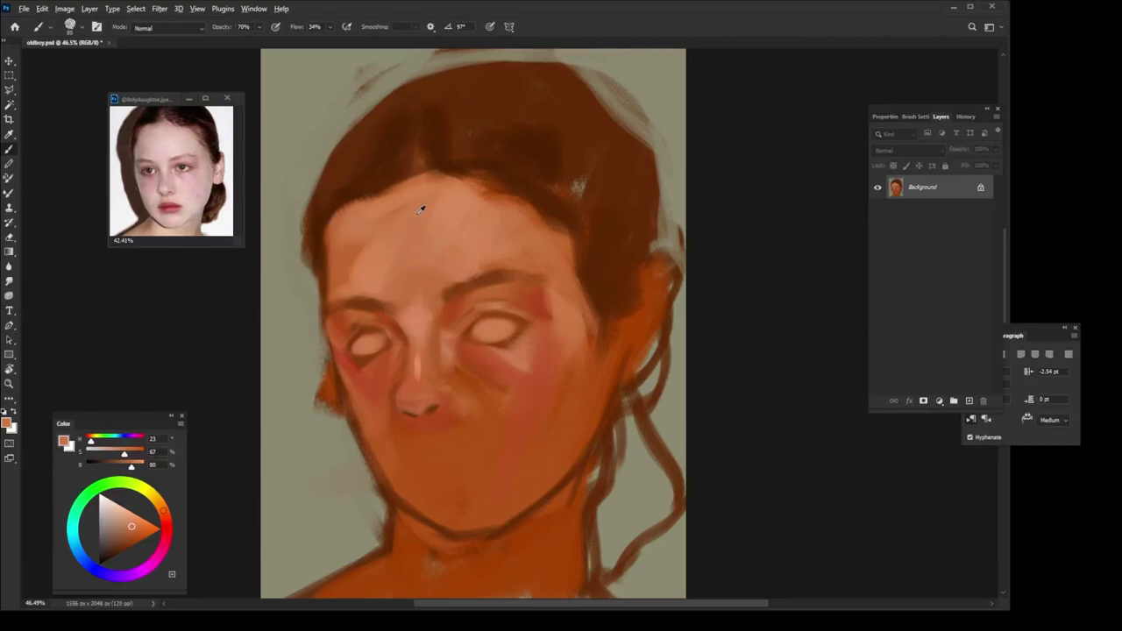
Step: Add red shadow lines under the eyes and a light highlight at the near eye's inner corner
alt+click(388, 341)
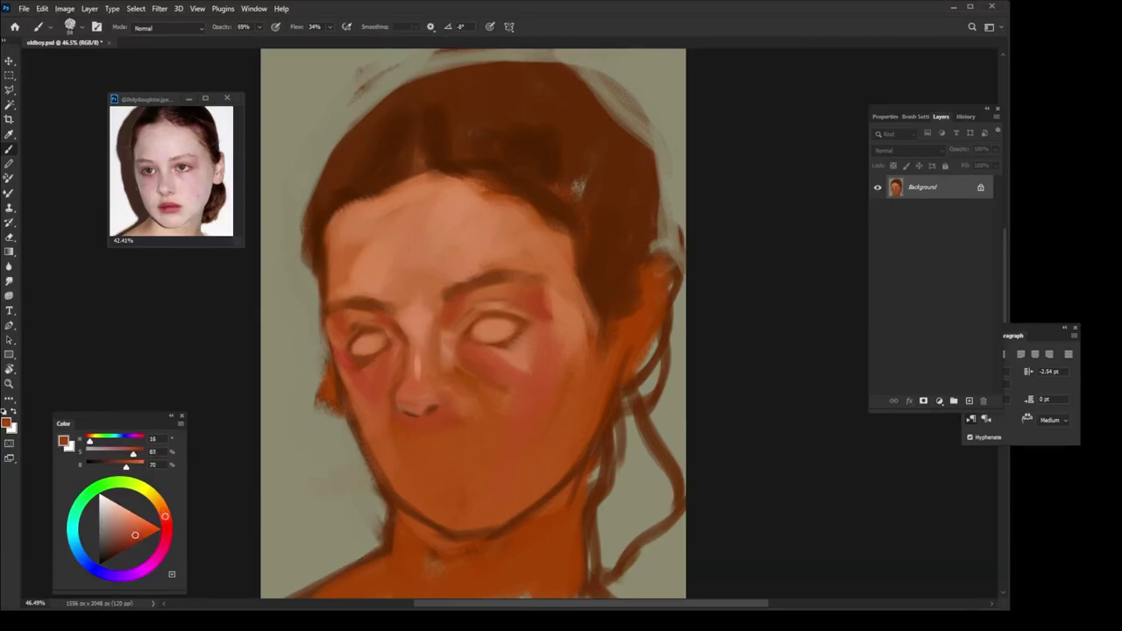
alt+click(458, 385)
drag(473, 347, 460, 338)
alt+click(467, 334)
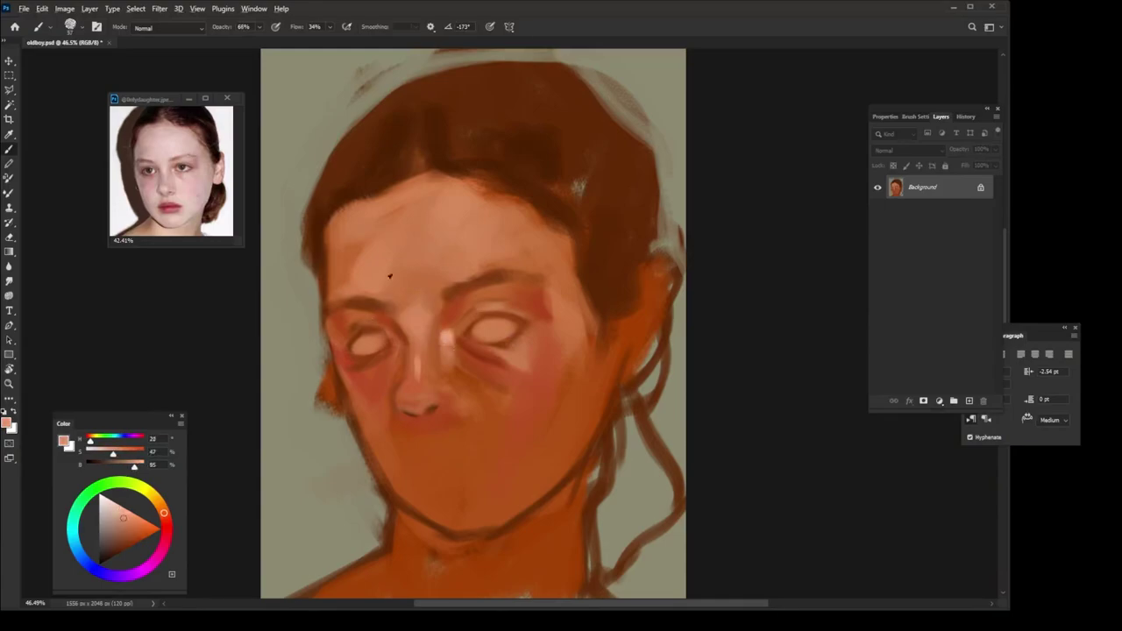
Step: Refine the shape of both eyebrows with a small brush and sampled skin and brow tones
alt+click(465, 302)
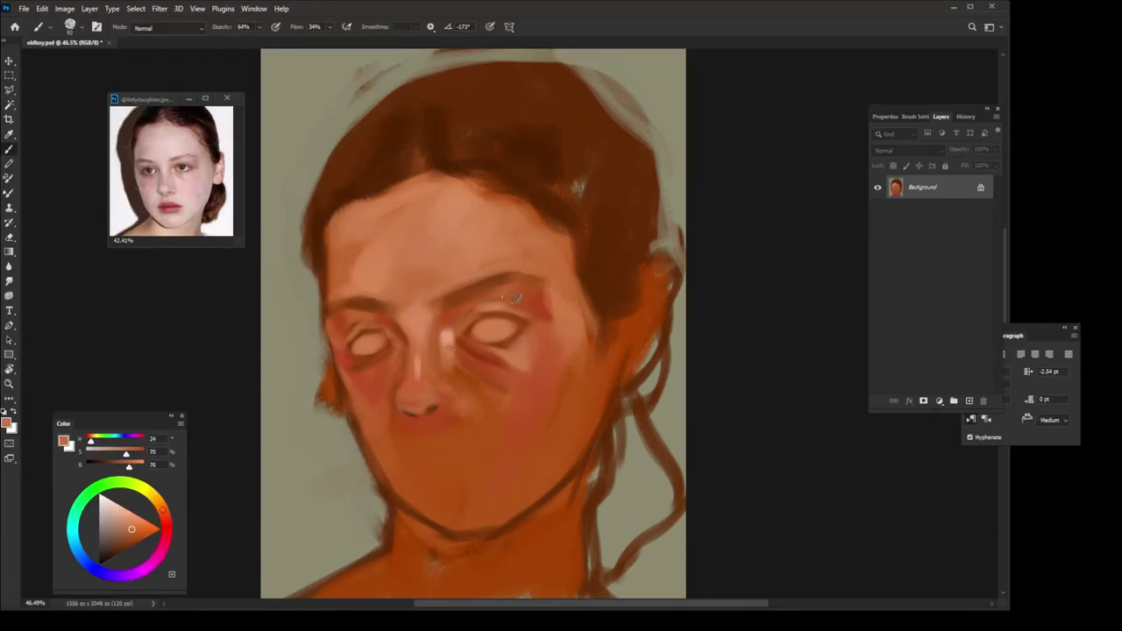
alt+click(331, 313)
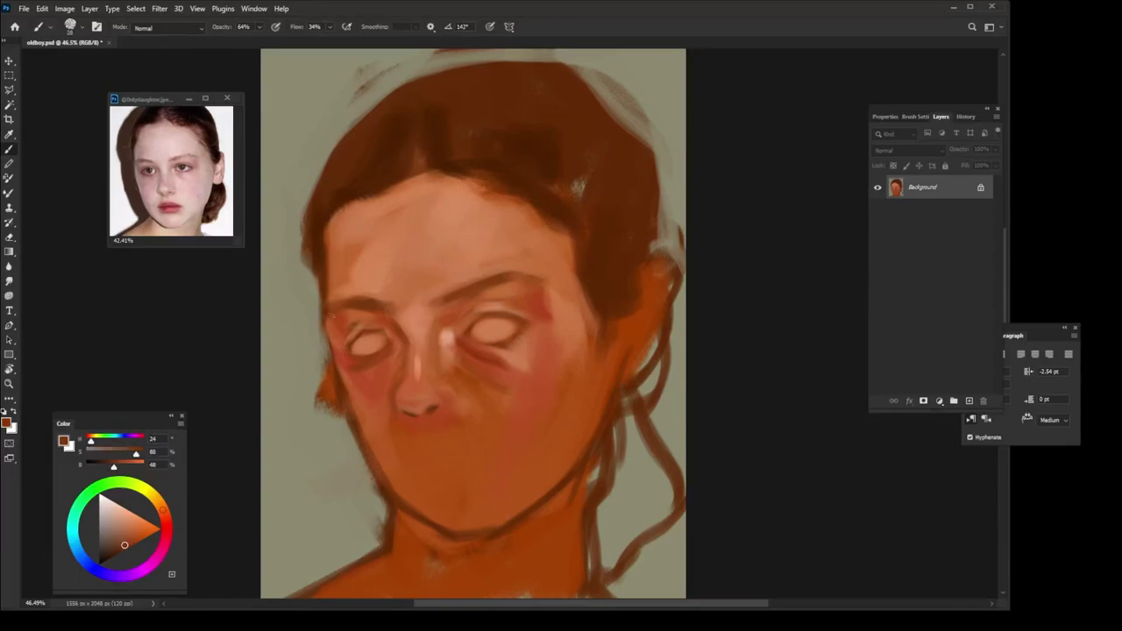
drag(348, 309, 354, 316)
alt+click(351, 363)
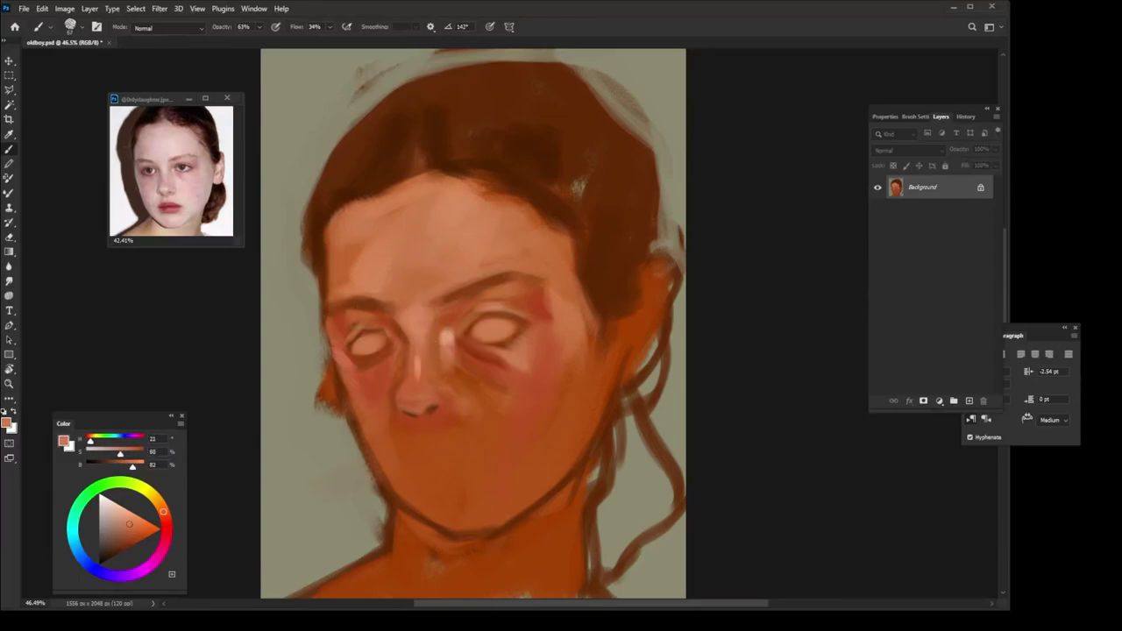
Step: Paint lighter pinkish skin tones over the far cheek and beside the nose, sampling nearby face colours
drag(366, 379, 386, 465)
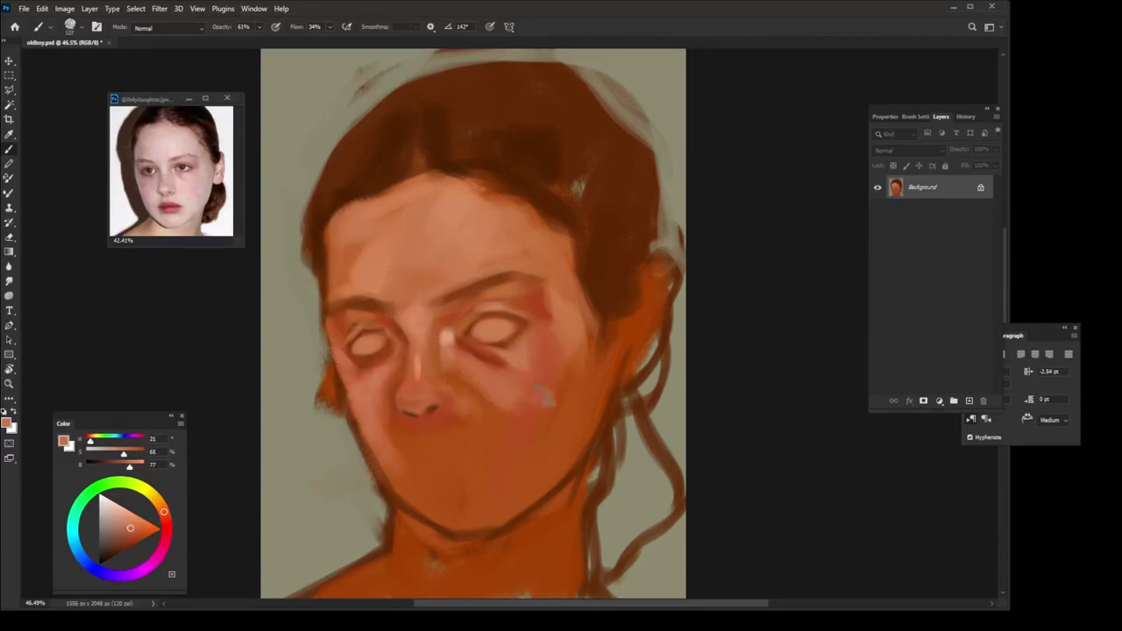
alt+click(522, 320)
alt+click(371, 371)
alt+click(359, 295)
alt+click(491, 230)
mouse_move(379, 375)
mouse_down()
mouse_move(399, 401)
mouse_move(399, 390)
mouse_up()
Step: Add a pale pink highlight to the tip of the nose
alt+click(398, 386)
alt+click(418, 395)
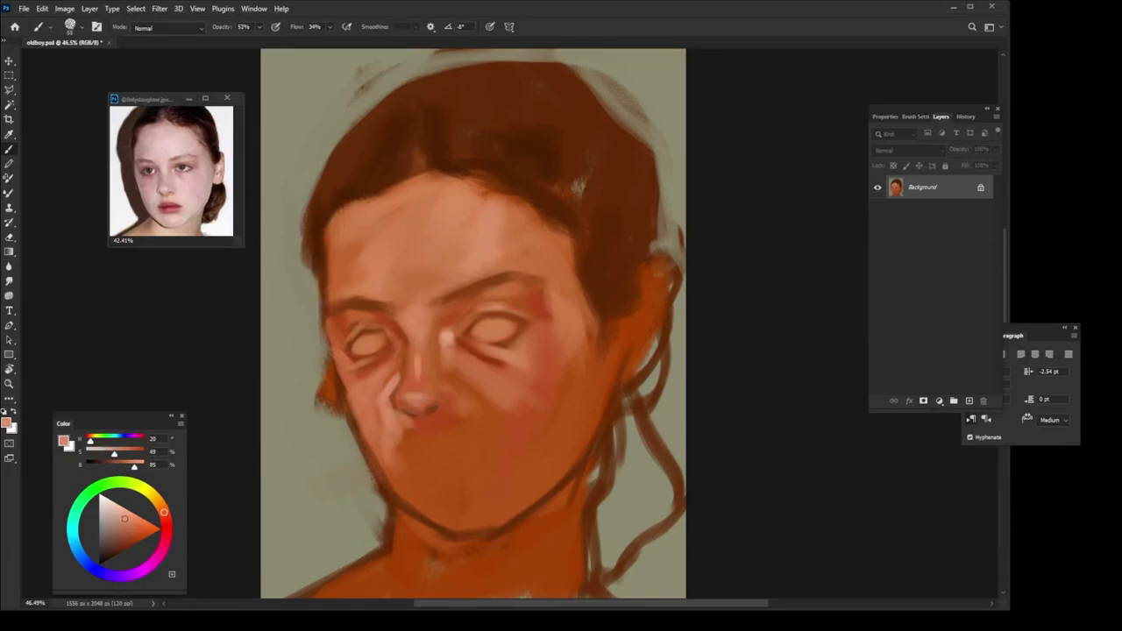
alt+click(404, 418)
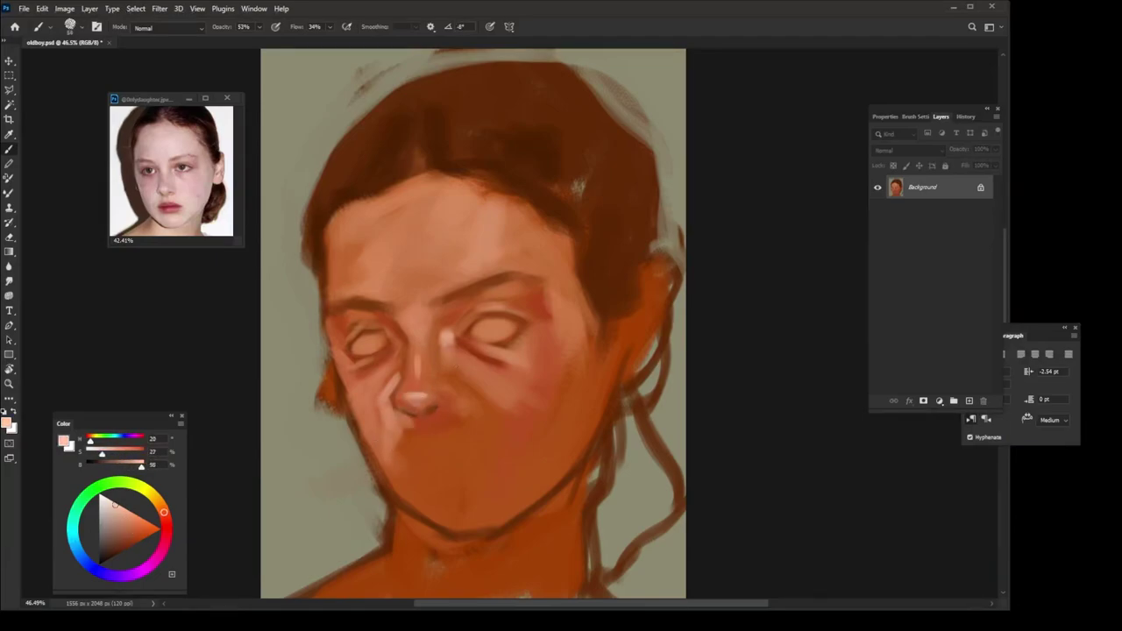
Step: Blend the light patches on the far cheek with sampled skin tones and set the brush opacity to 45%
alt+click(388, 374)
alt+click(377, 388)
alt+click(383, 358)
alt+click(519, 329)
key(4)
key(5)
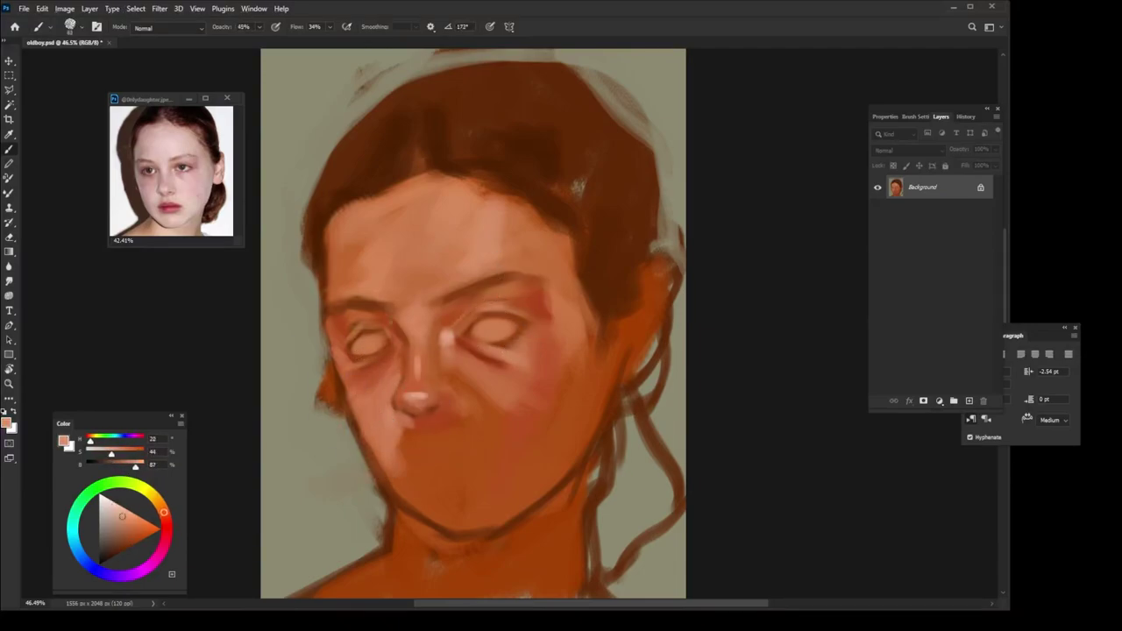
Step: Trim the far cheek and jaw contour and paint out the protruding ear shape with background grey-green at 100% opacity
alt+click(374, 465)
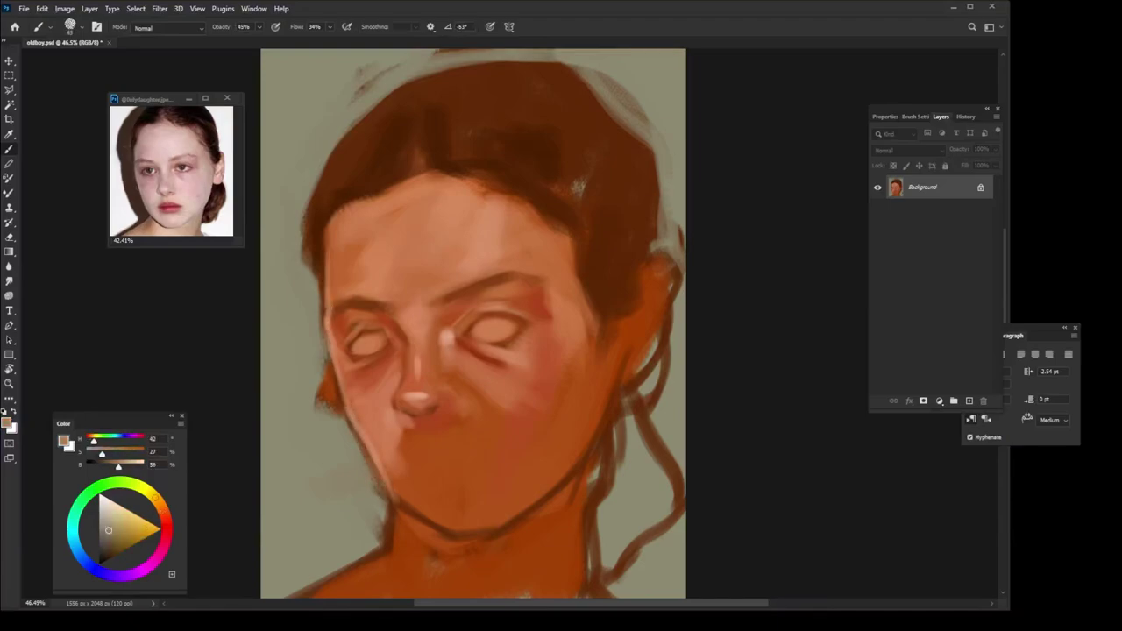
key(0)
drag(383, 434, 364, 500)
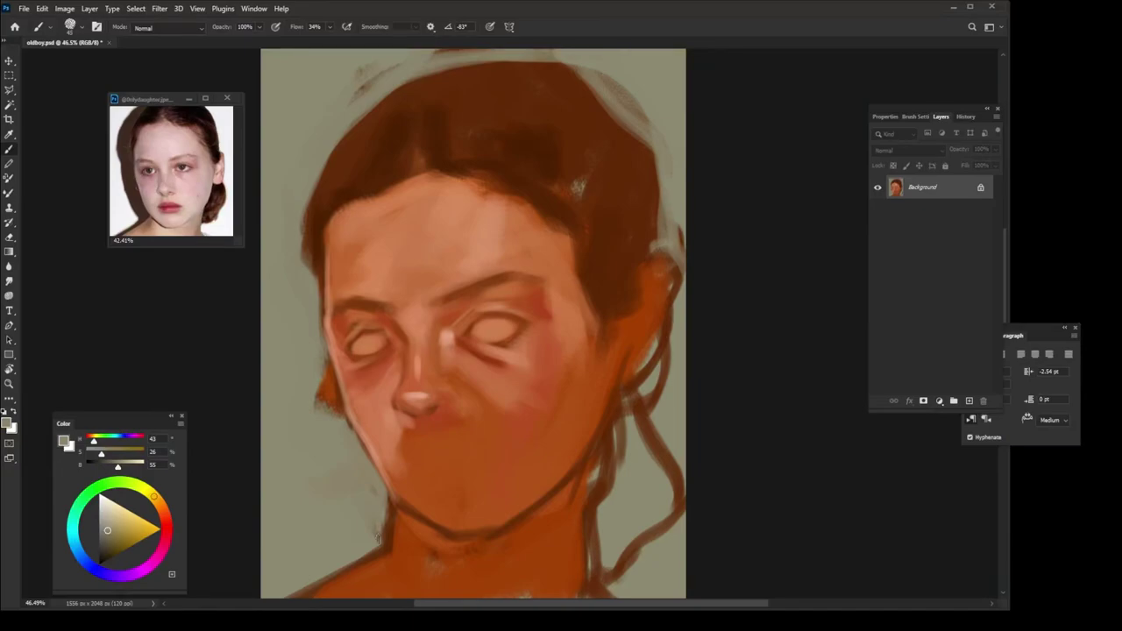
alt+click(340, 487)
drag(337, 355, 322, 413)
Step: Thin the near eyebrow into a narrow arch by painting sampled skin tone beneath it
alt+click(506, 278)
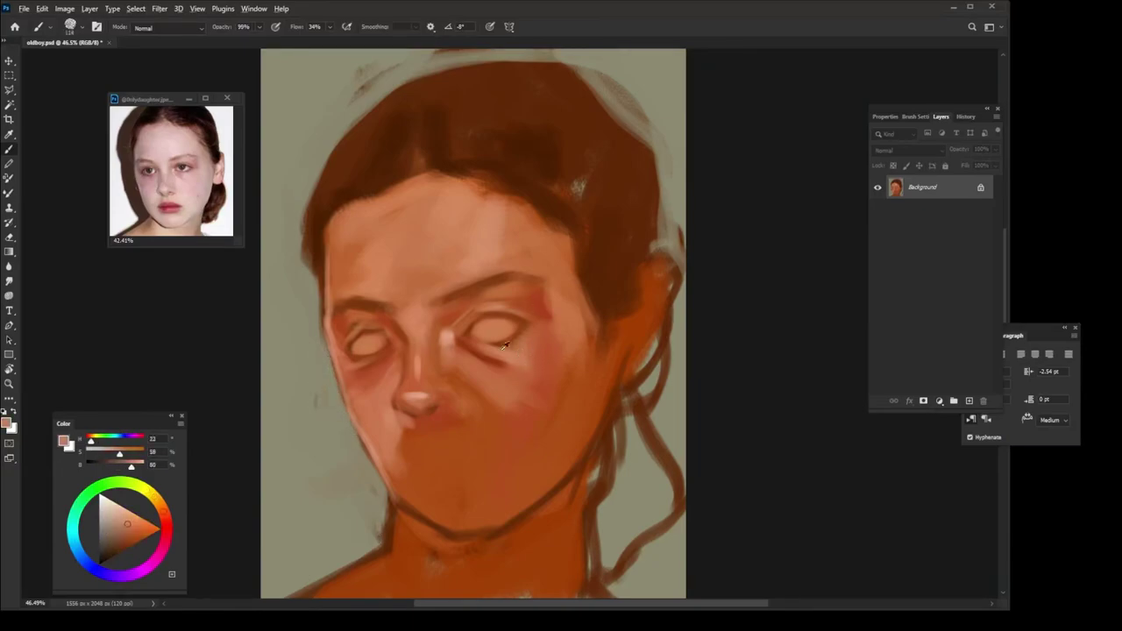
alt+click(506, 277)
alt+click(491, 286)
alt+click(391, 307)
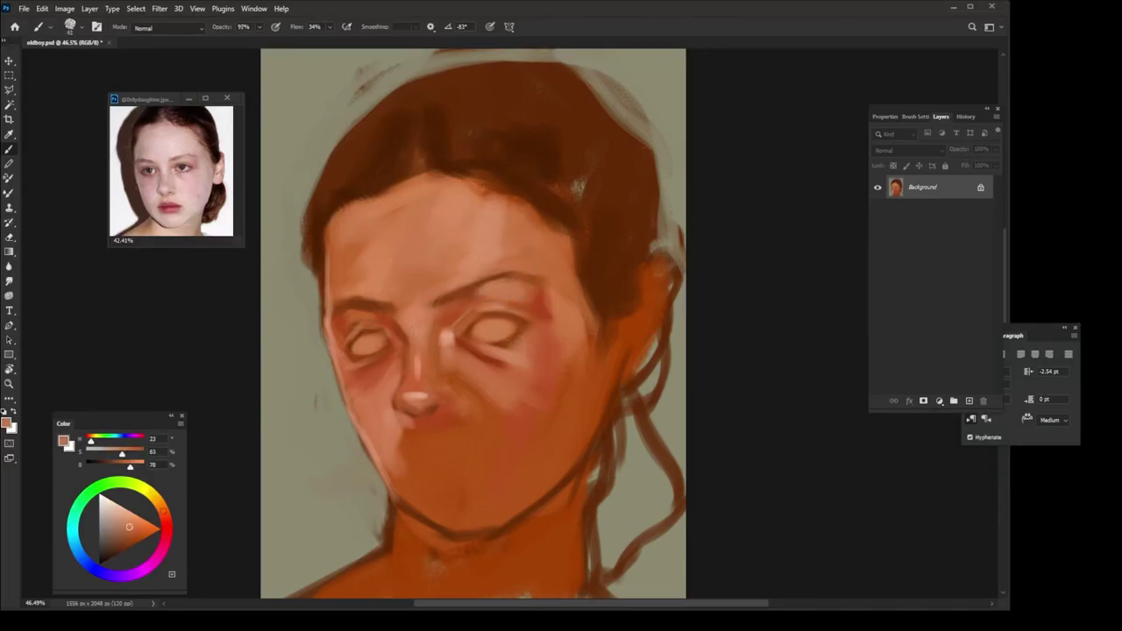
Step: Reshape the nose tip and nostrils with sampled skin tones and dark reddish brown, softening the tip's highlight
alt+click(424, 305)
alt+click(417, 391)
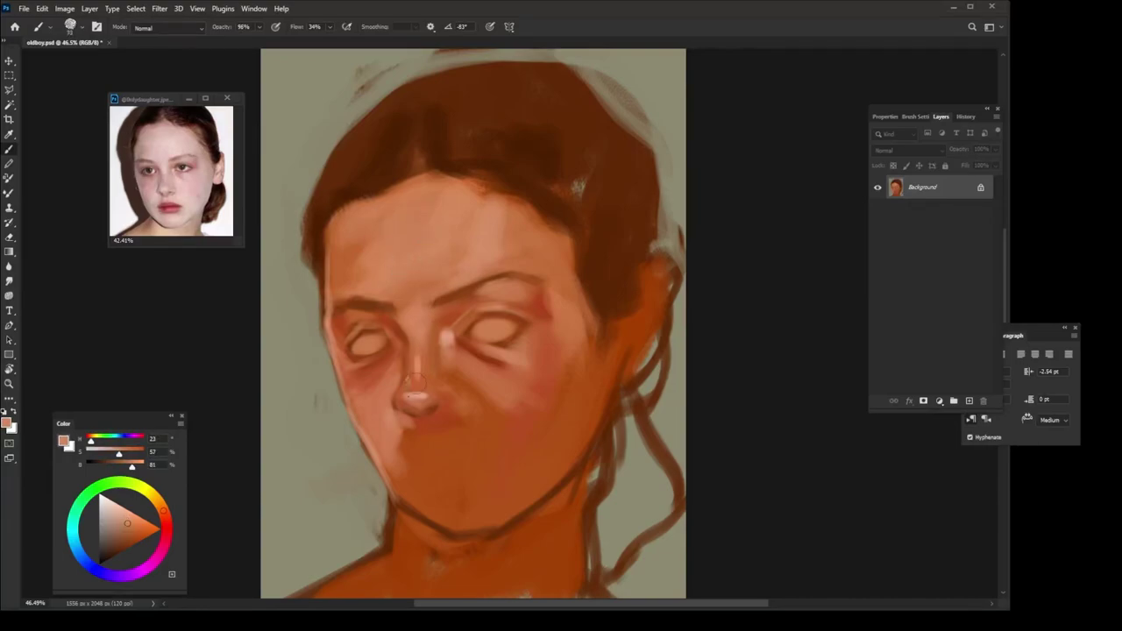
alt+click(440, 394)
alt+click(407, 411)
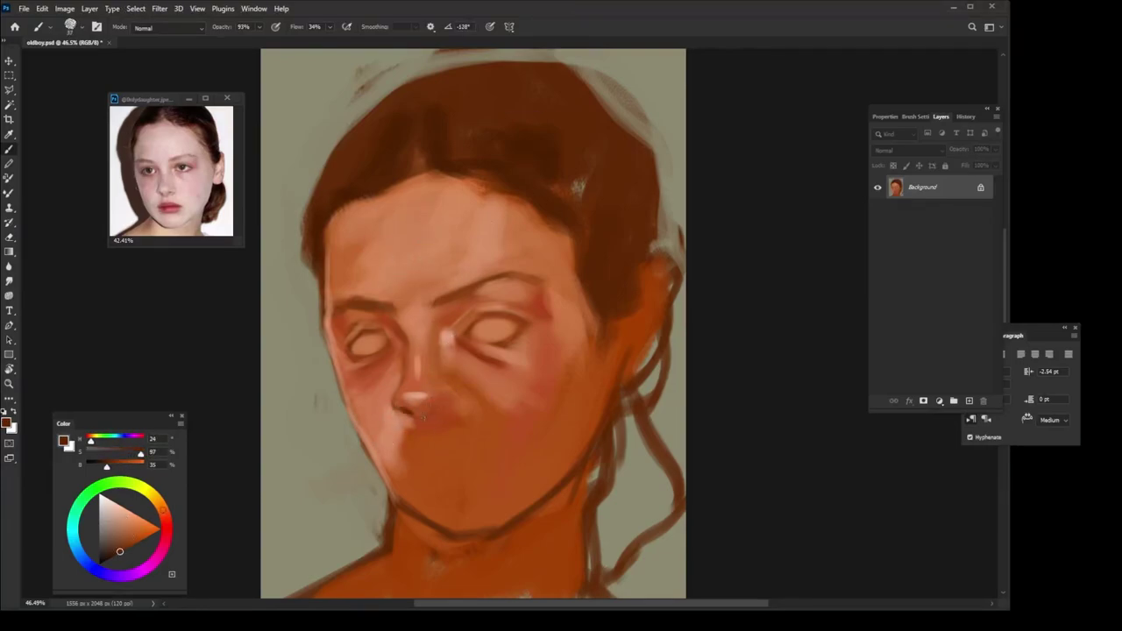
alt+click(432, 408)
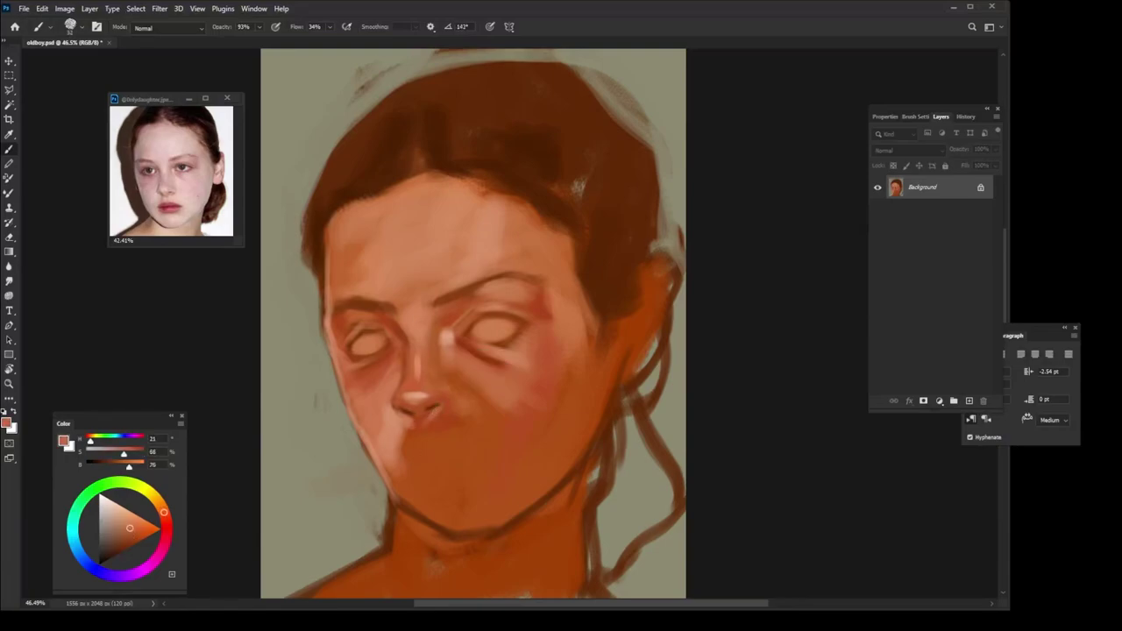
alt+click(399, 413)
alt+click(416, 405)
alt+click(406, 407)
Step: Soften the nose bridge and extend lighter skin tone below the nose and across the near cheek
alt+click(420, 318)
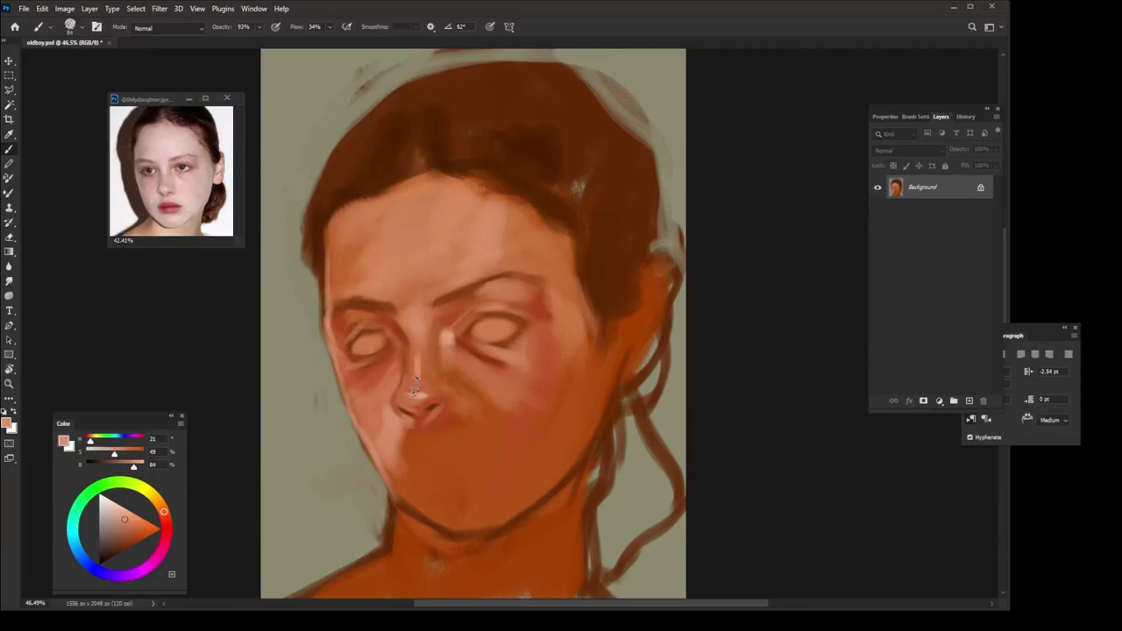
alt+click(395, 427)
mouse_move(417, 430)
mouse_down()
mouse_move(497, 425)
mouse_move(466, 423)
mouse_move(489, 385)
mouse_move(465, 350)
mouse_up()
alt+click(465, 352)
alt+click(426, 311)
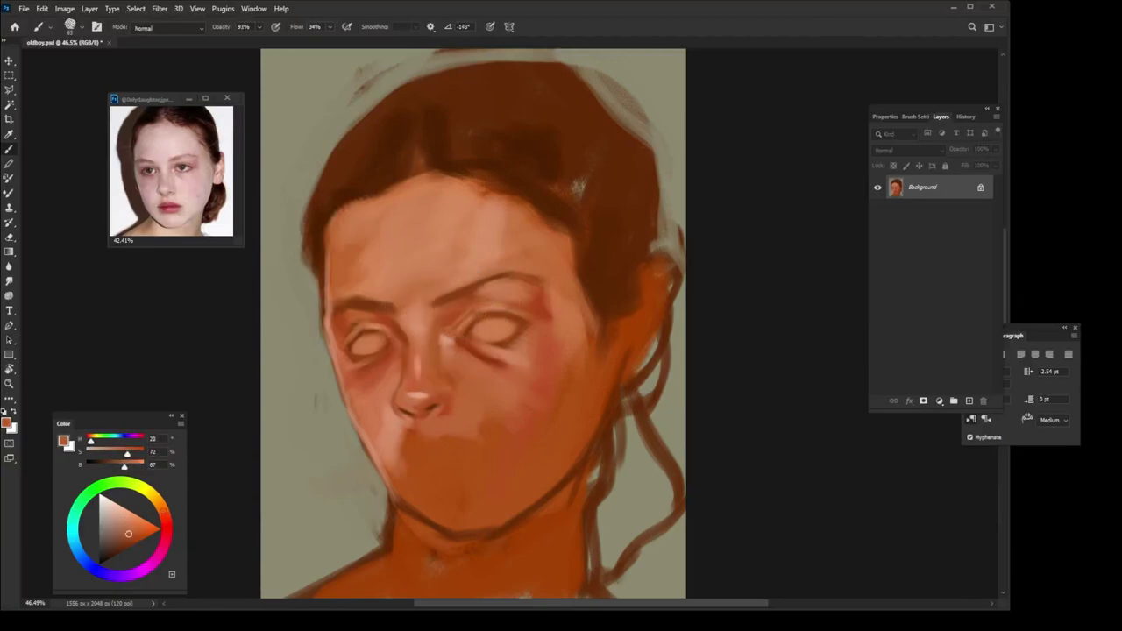
Step: Soften the red patch at the near eye's outer corner and refine both eyes with lighter eyeballs and reddish-brown lid lines
alt+click(541, 315)
alt+click(547, 313)
alt+click(517, 351)
alt+click(480, 340)
alt+click(369, 343)
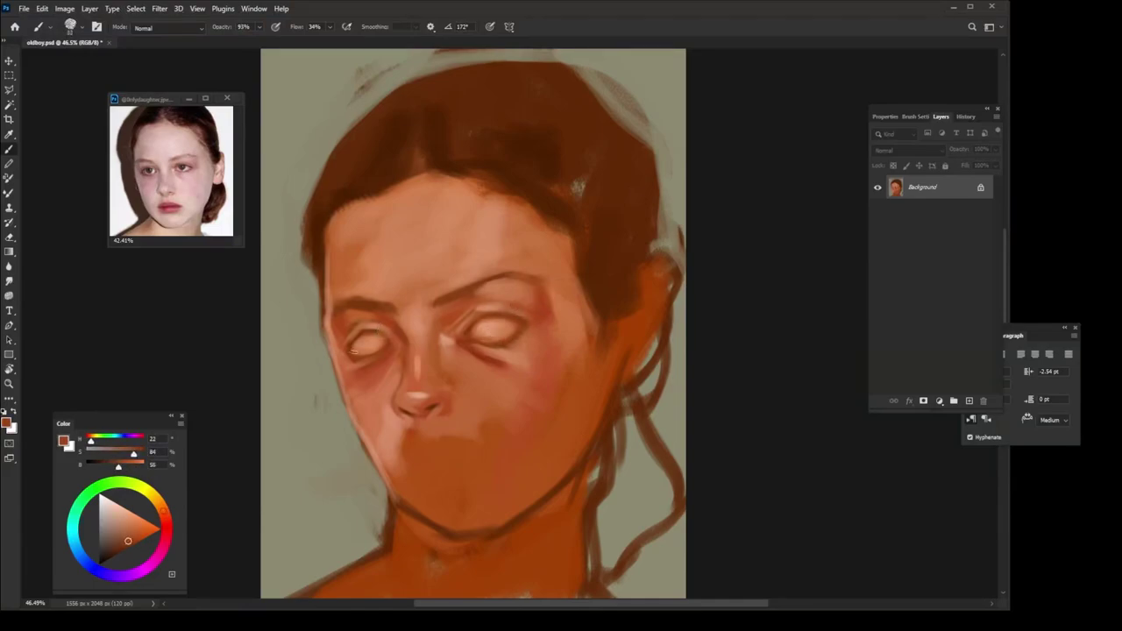
Step: Sample skin tones around the eyes and shade the far side of the nose beside the inner cheek
alt+click(356, 352)
alt+click(464, 285)
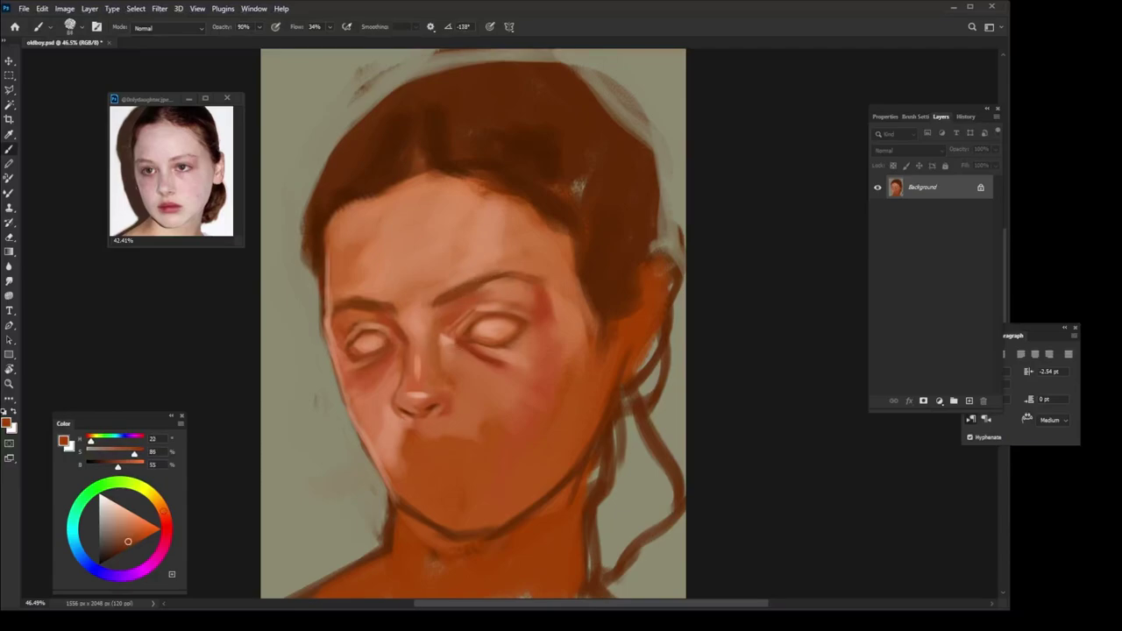
alt+click(369, 306)
drag(393, 382, 393, 408)
drag(395, 365, 395, 389)
alt+click(397, 355)
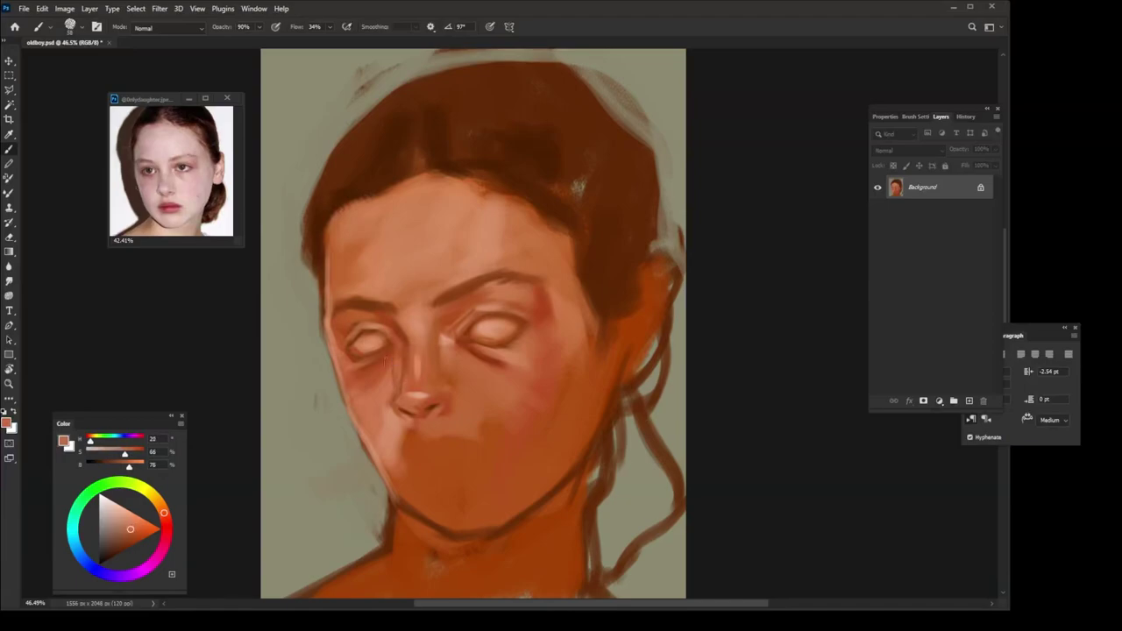
Step: Define the near nostril and its wing with sampled reddish-brown shadow and light skin tones
alt+click(434, 344)
alt+click(445, 401)
alt+click(471, 341)
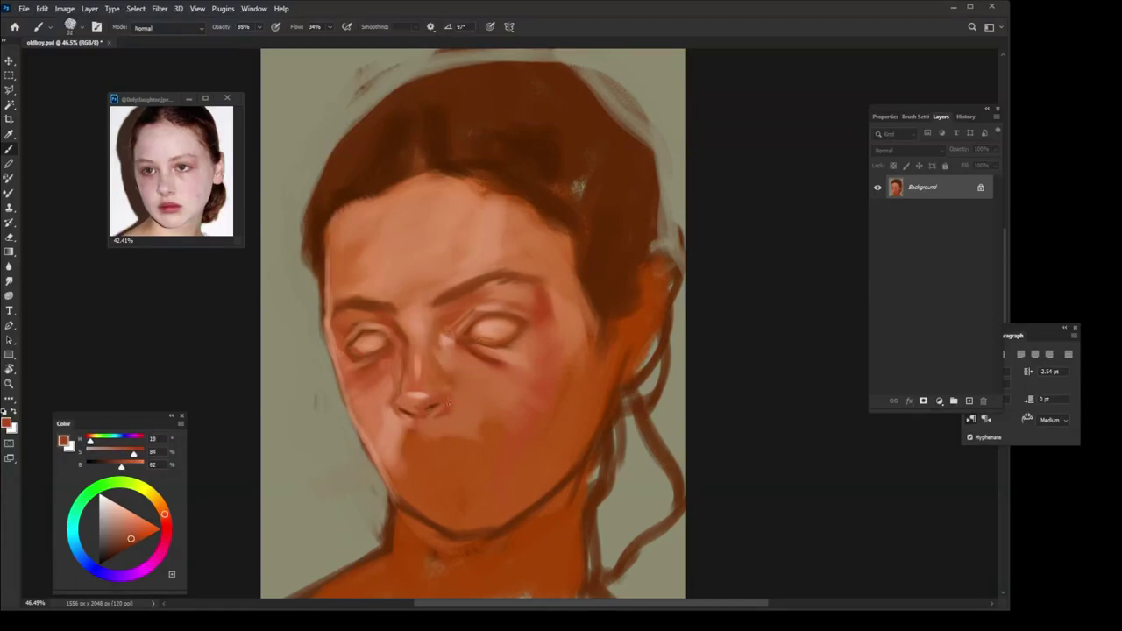
alt+click(452, 382)
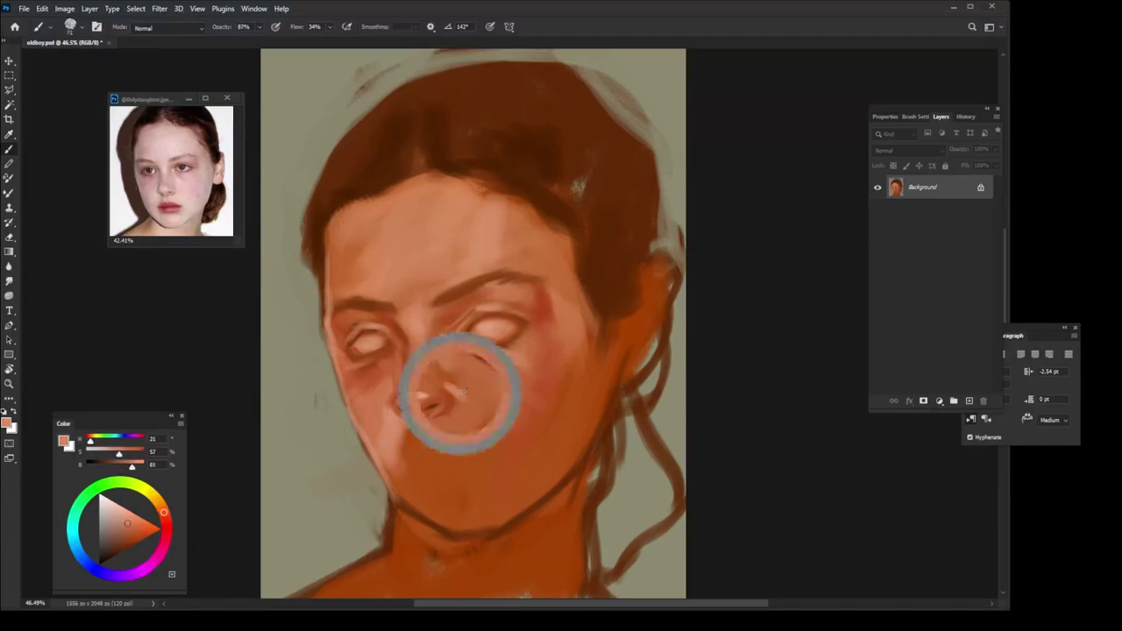
alt+click(448, 317)
alt+click(460, 301)
alt+click(419, 409)
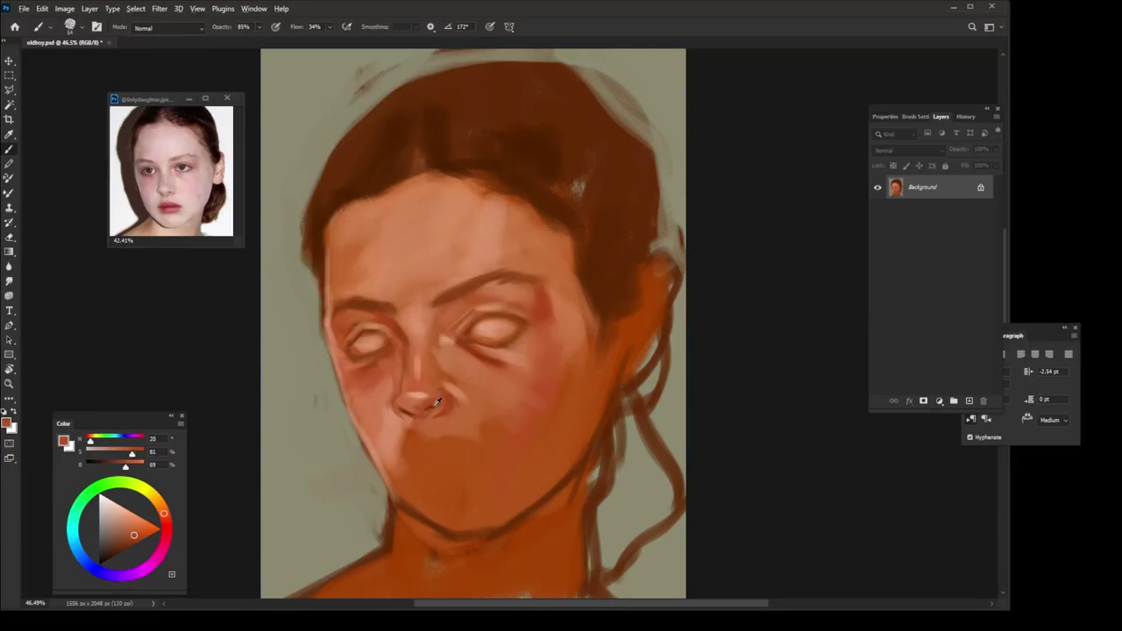
Step: Set the brush to 14% flow and 100% opacity, and blend sampled skin tones over the nose tip and side
alt+click(423, 401)
key(shift+1)
key(shift+4)
key(0)
alt+click(422, 396)
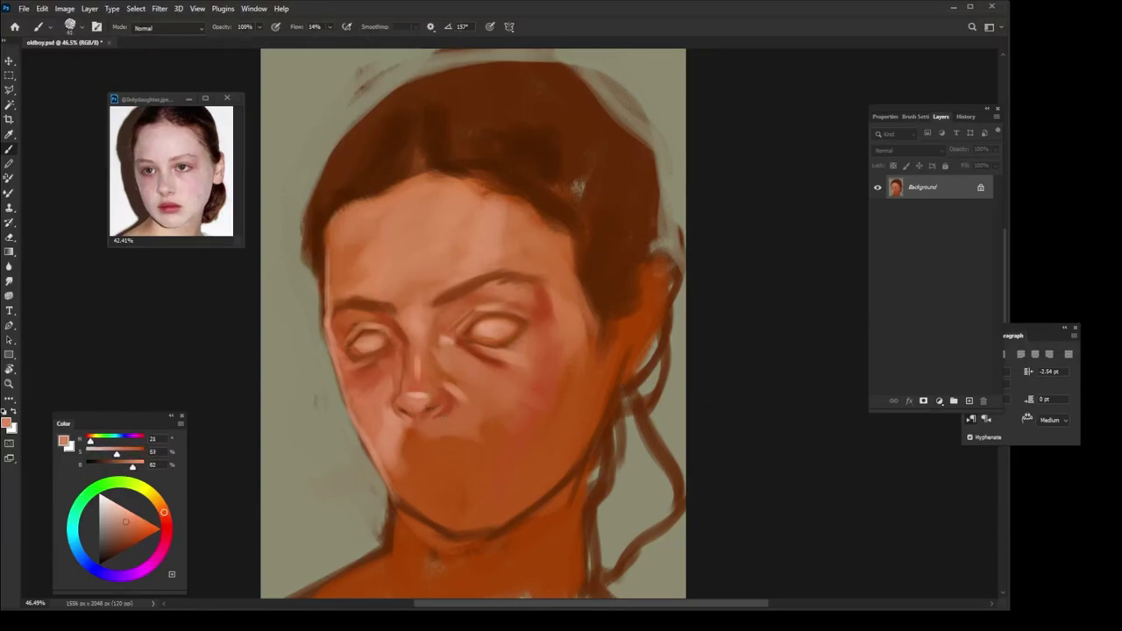
alt+click(438, 350)
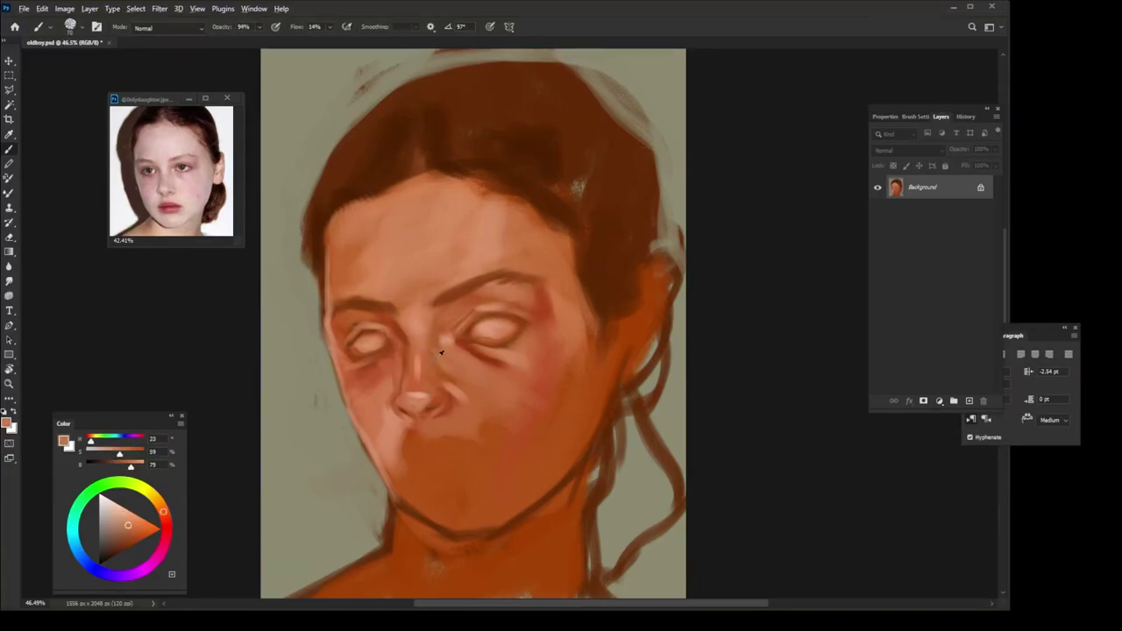
Step: Lighten the near cheek beside the nose and mouth with a larger brush and sampled light skin tone
alt+click(359, 408)
alt+click(524, 395)
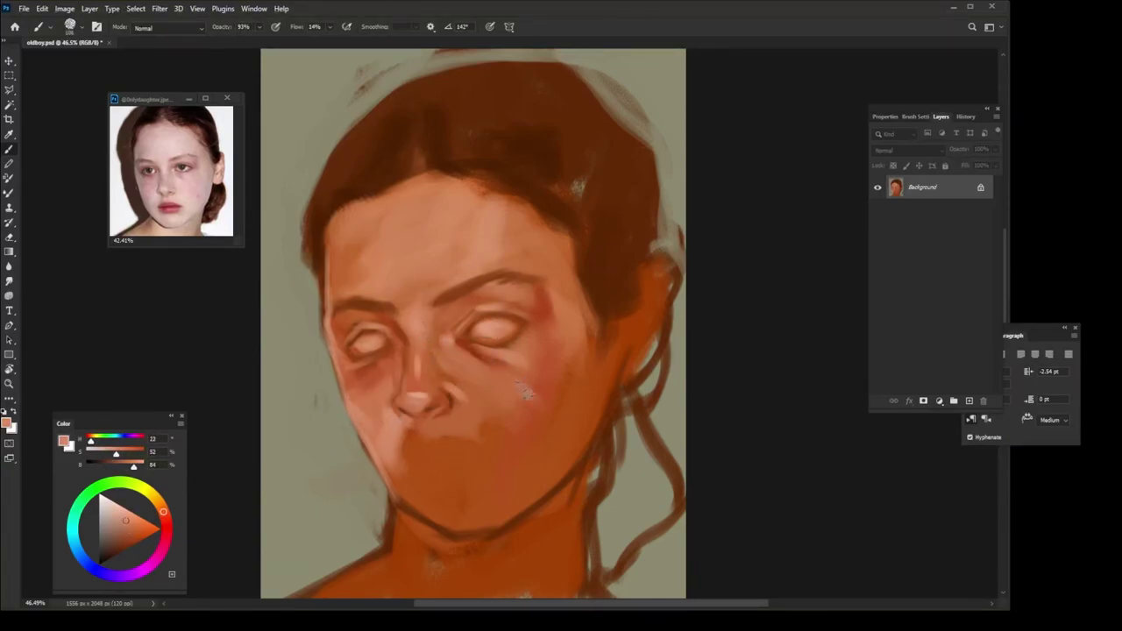
drag(526, 409, 517, 447)
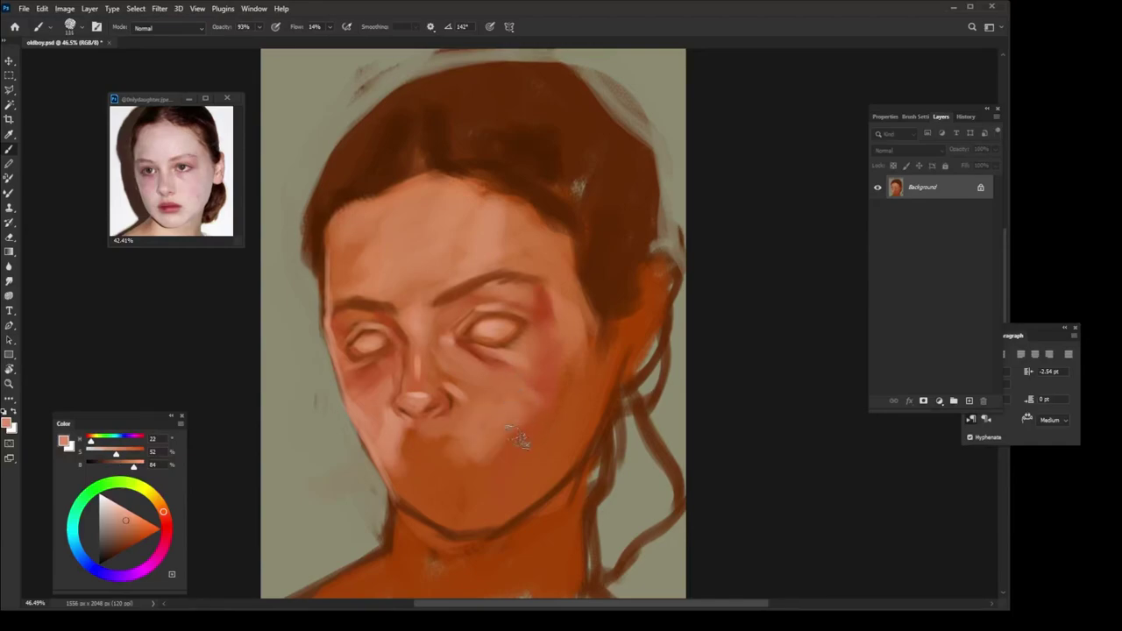
drag(561, 357, 574, 386)
alt+click(576, 368)
Step: Soften the shadows below and beside the near eye with sampled skin tones
drag(578, 319, 526, 334)
alt+click(523, 333)
alt+click(339, 351)
alt+click(503, 314)
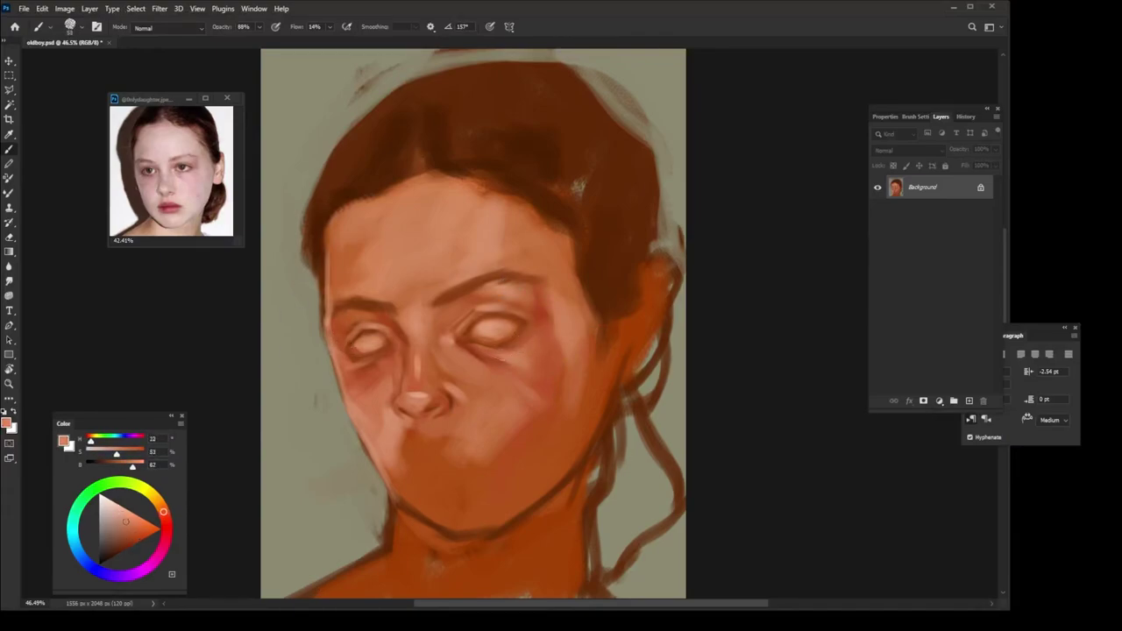
Step: Refine the shading along the nose bridge and nostril using colours sampled from the face
alt+click(465, 357)
alt+click(434, 333)
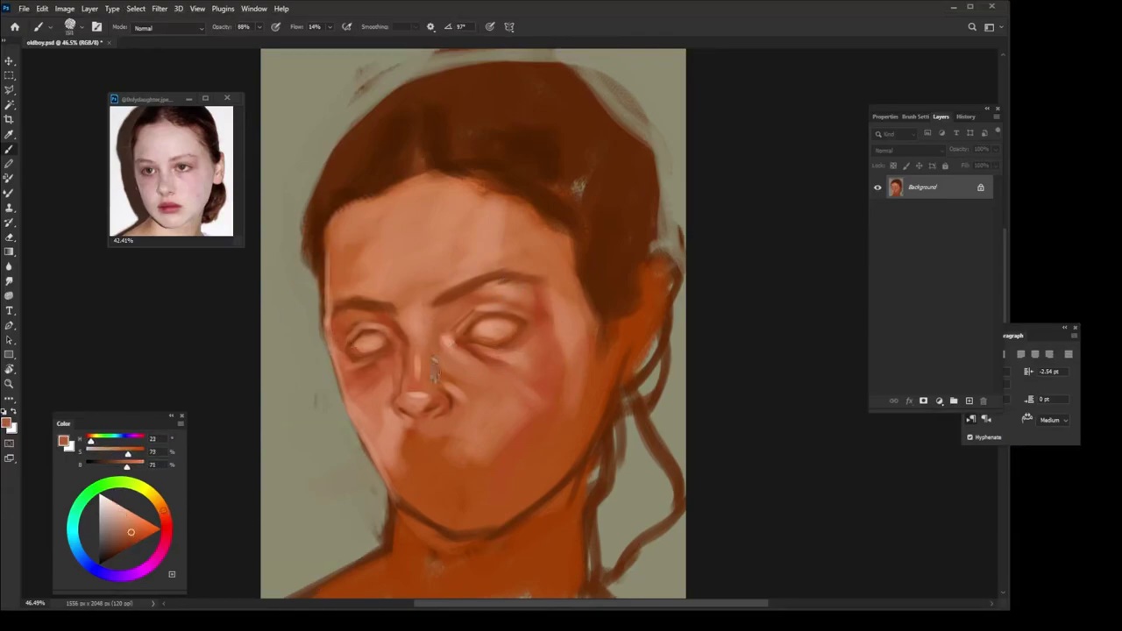
alt+click(469, 175)
alt+click(478, 195)
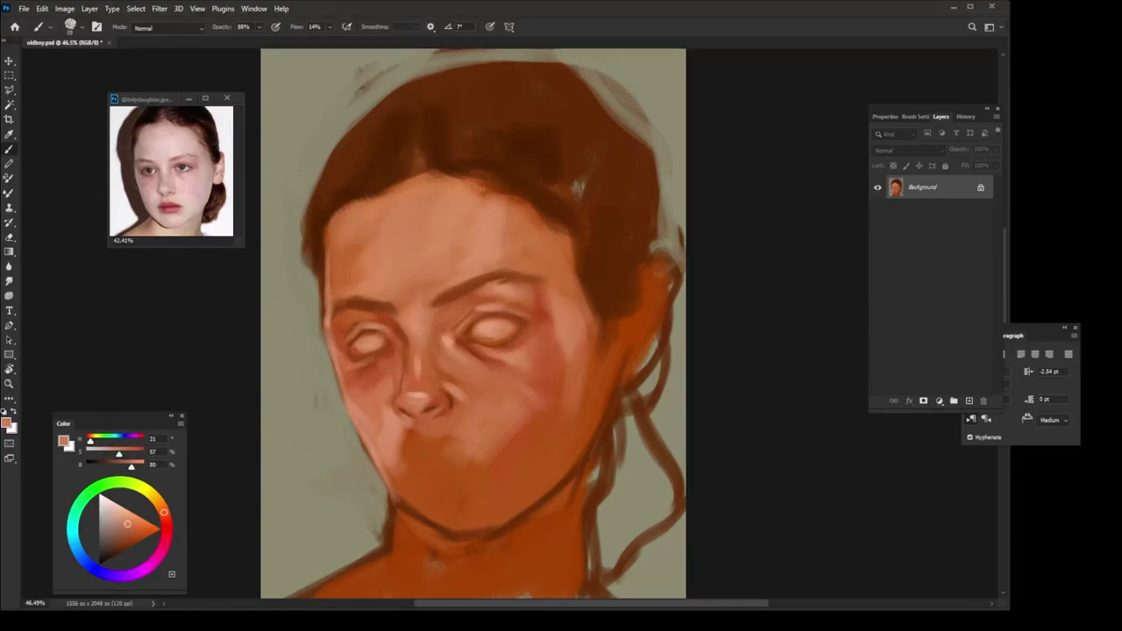
alt+click(436, 397)
Step: Adjust the brush opacity and paint light skin tone over the chin and lower near cheek
key(8)
key(3)
drag(390, 473, 478, 506)
alt+click(539, 427)
mouse_move(526, 478)
mouse_down()
mouse_move(568, 380)
mouse_move(508, 465)
mouse_move(539, 478)
mouse_up()
Step: Extend sampled skin tones along the near cheek toward the ear and jaw, softening the red cheek patch
alt+click(607, 322)
alt+click(584, 378)
drag(614, 369, 631, 455)
alt+click(535, 473)
drag(535, 368, 538, 419)
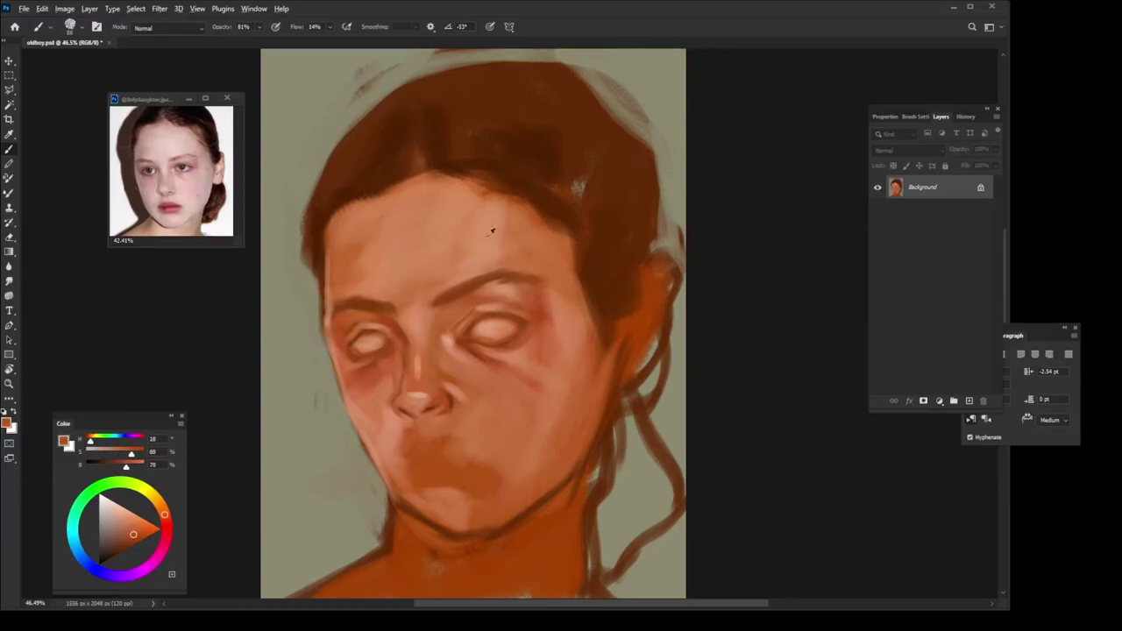
Step: Choose a dark saturated red and block in the lips over the brown mouth area
alt+click(456, 462)
click(130, 544)
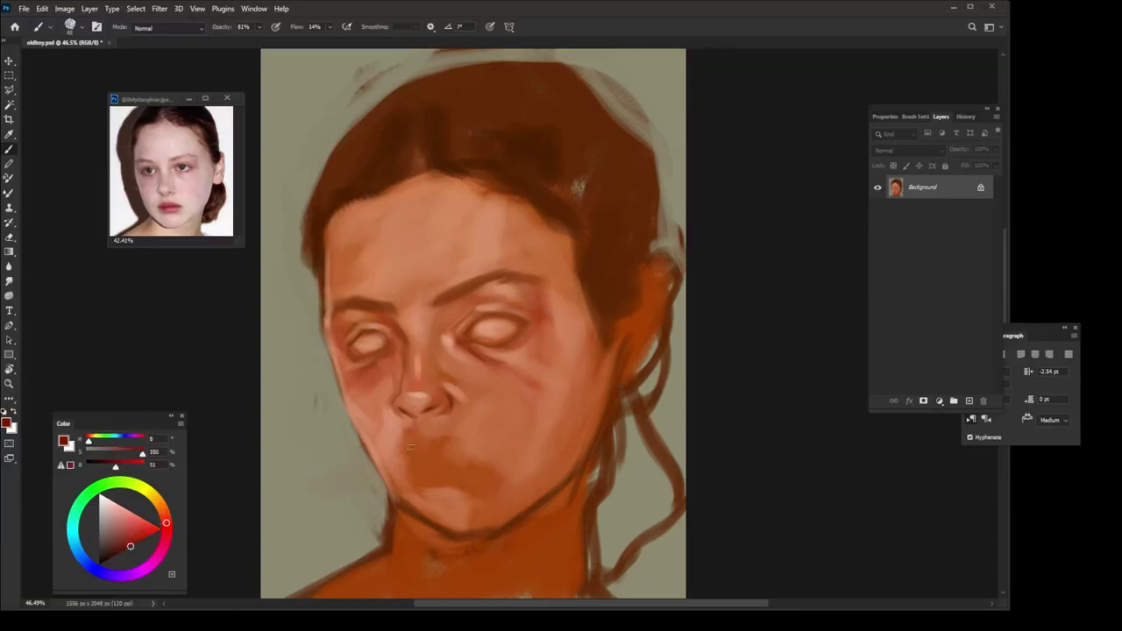
mouse_move(399, 451)
mouse_down()
mouse_move(444, 455)
mouse_move(406, 458)
mouse_move(456, 453)
mouse_move(411, 463)
mouse_move(464, 436)
mouse_move(422, 468)
mouse_up()
Step: Carve the lip outline with surrounding skin tones and extend the near mouth corner in dark red
alt+click(458, 463)
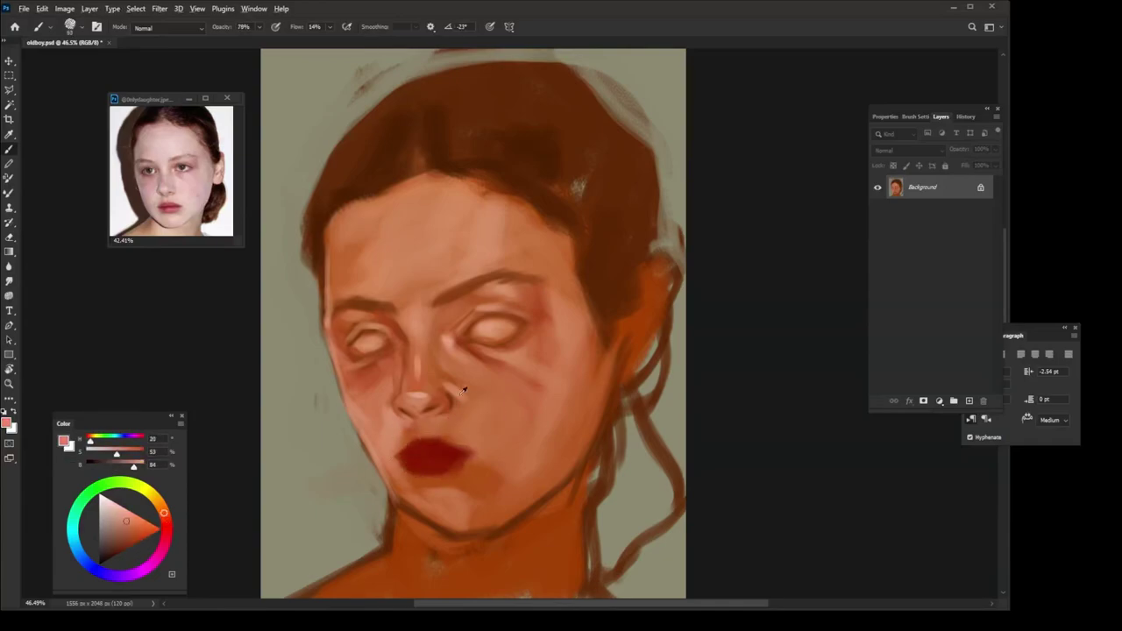
alt+click(394, 433)
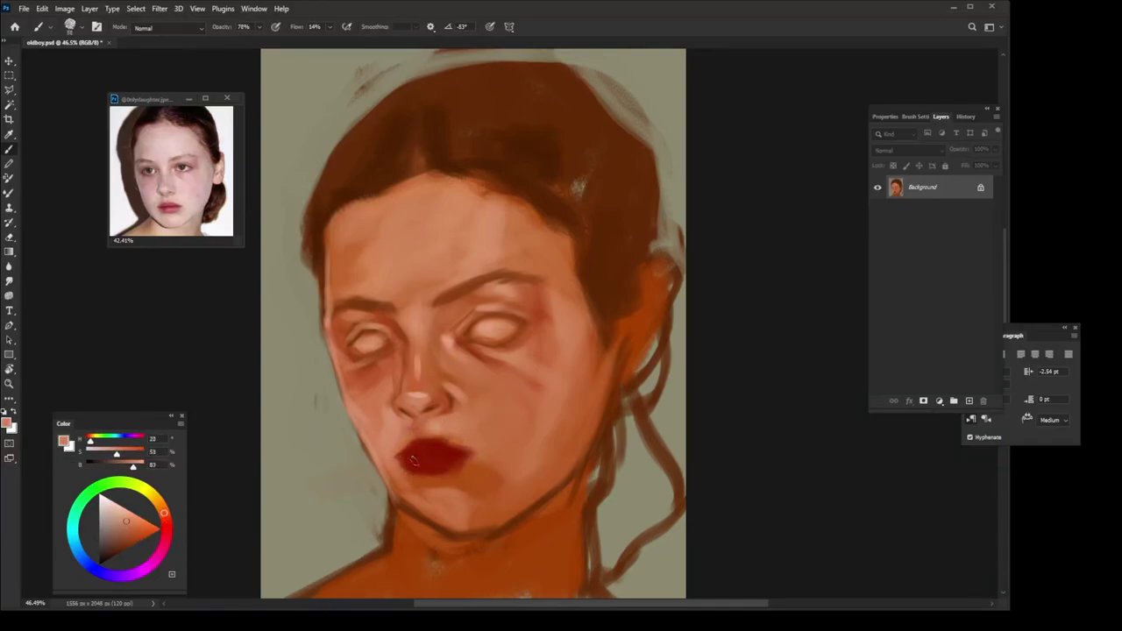
alt+click(412, 455)
drag(470, 456, 478, 458)
alt+click(465, 454)
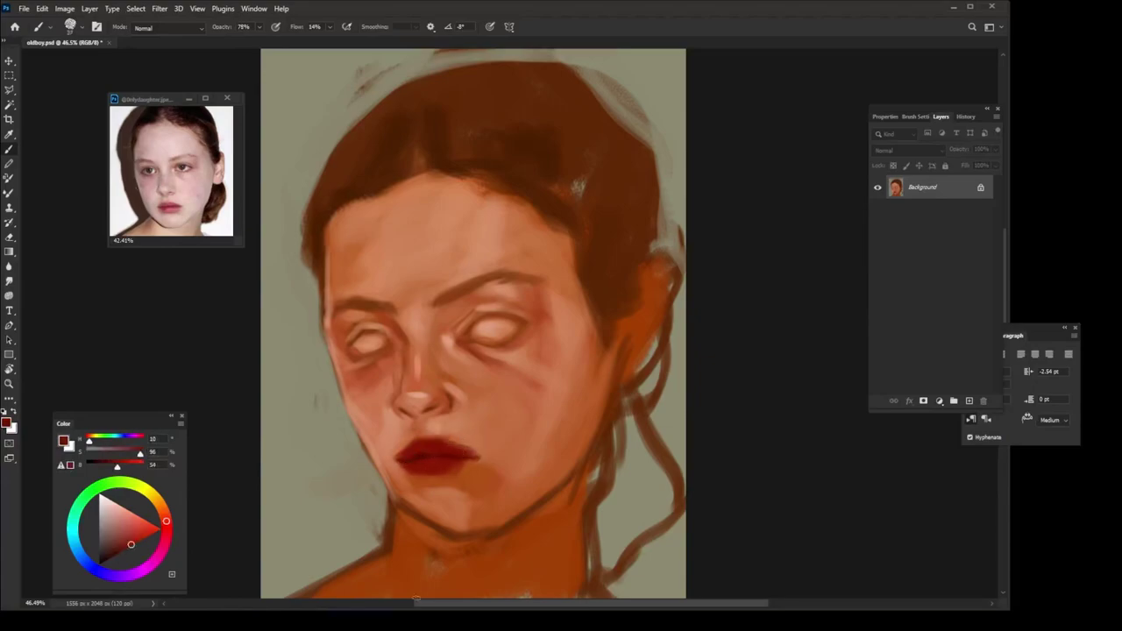
Step: Model the lips with a darker red parting line and a lighter pinkish-red highlight on the lower lip
alt+click(422, 456)
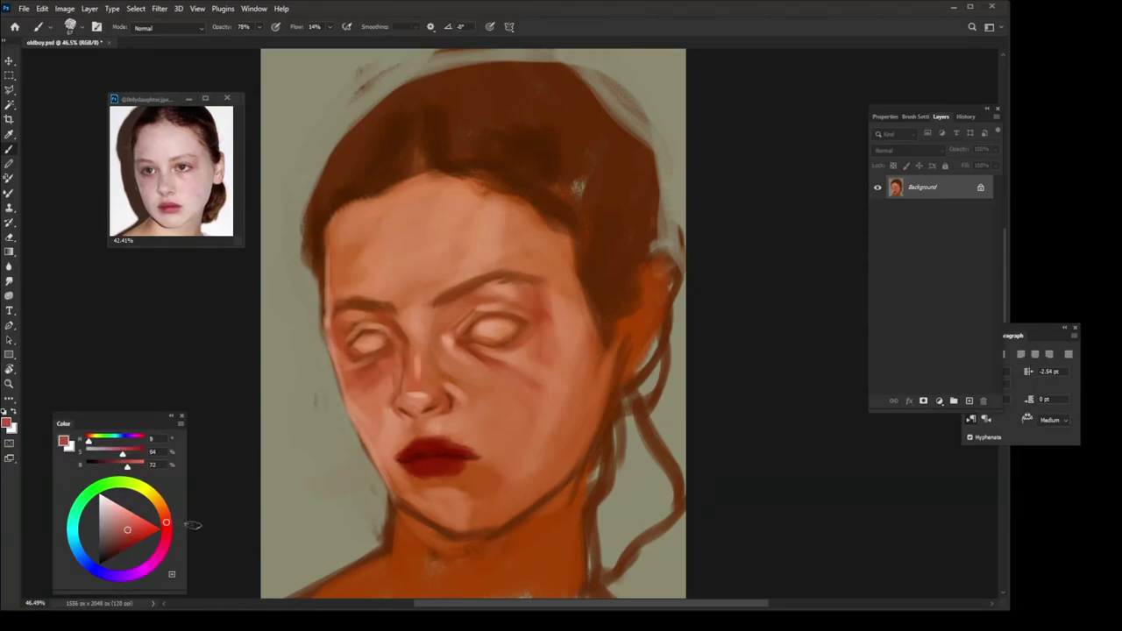
alt+click(409, 462)
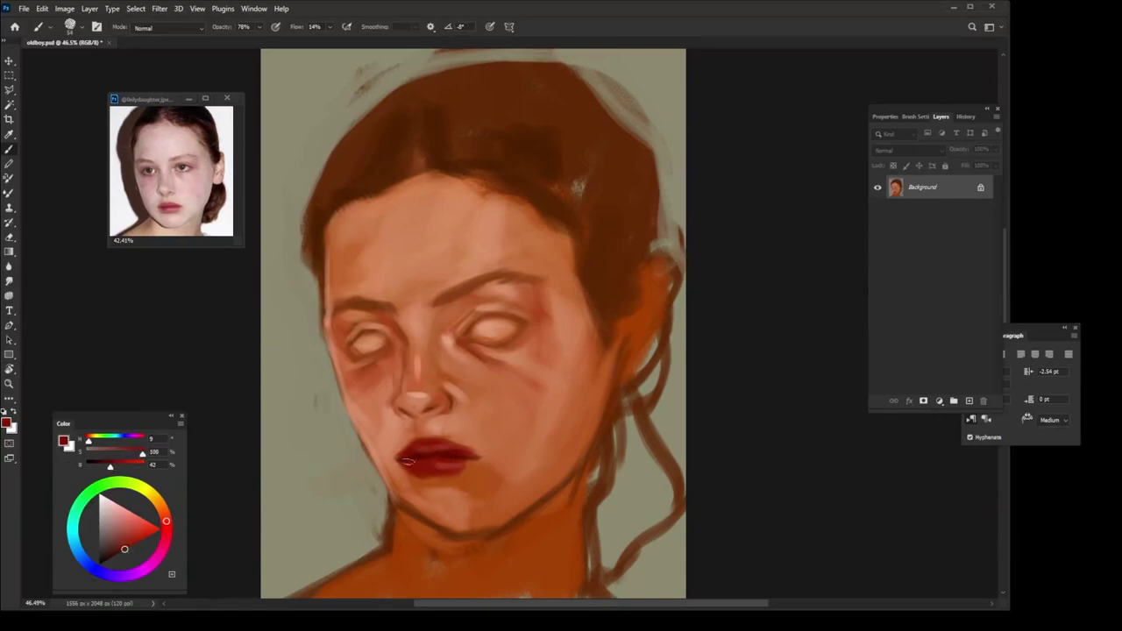
alt+click(416, 461)
alt+click(438, 464)
alt+click(445, 468)
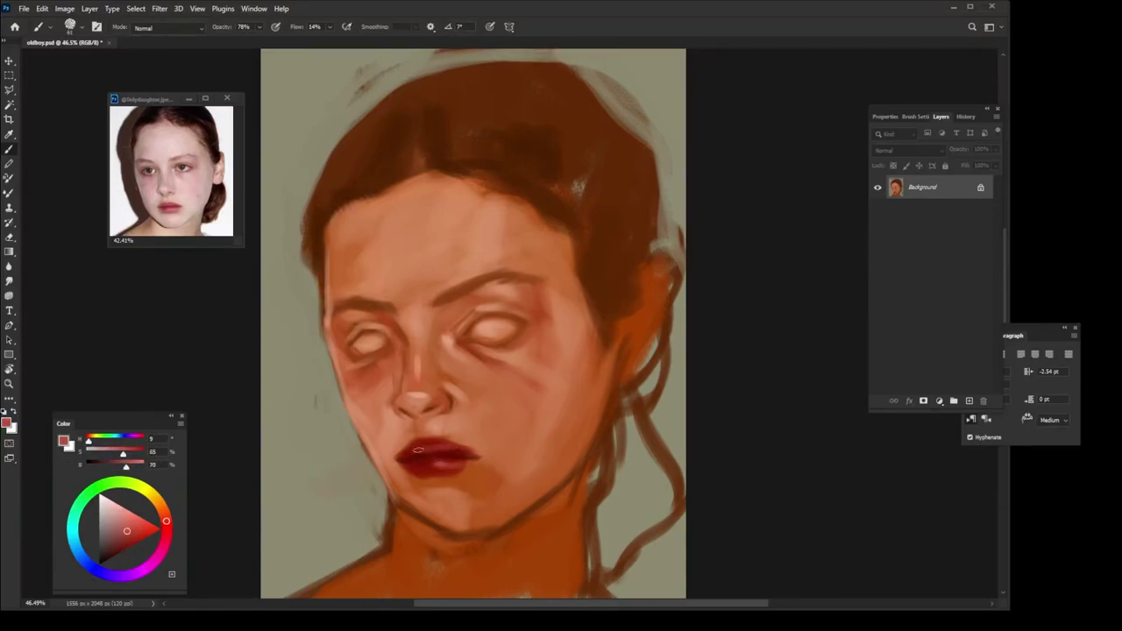
alt+click(418, 447)
drag(125, 520, 128, 526)
Step: Blend sampled skin tones around the mouth, chin and near cheek to soften the brown patch
alt+click(431, 406)
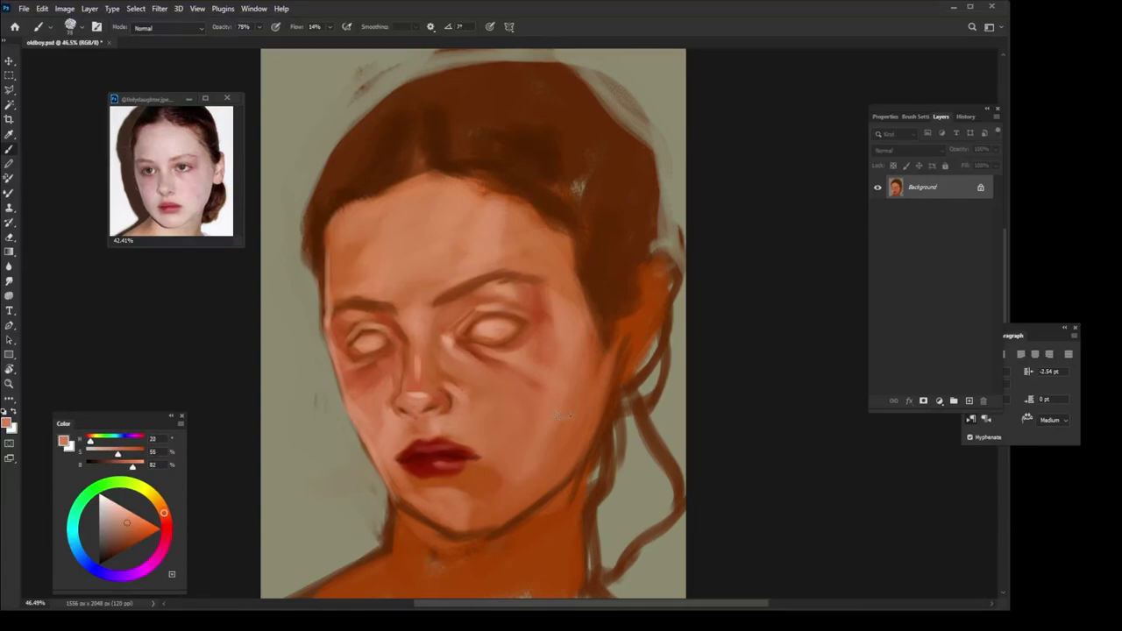
alt+click(435, 490)
alt+click(513, 472)
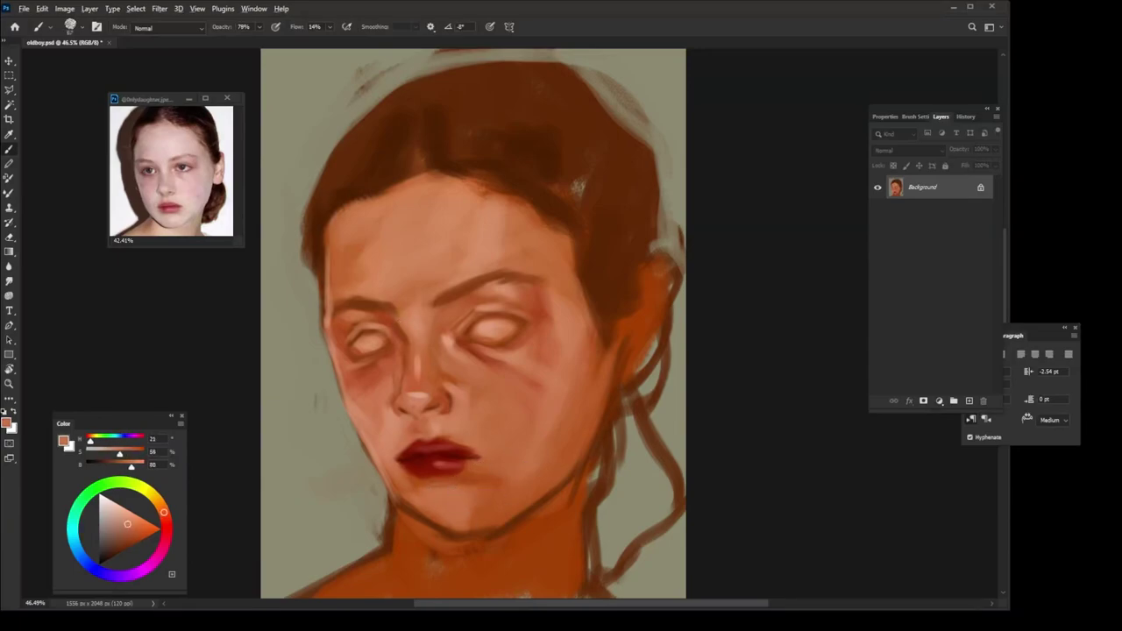
Step: Raise the brush opacity to 100% and refine the lip corners and lower lip with sampled dark reds
key(0)
alt+click(401, 453)
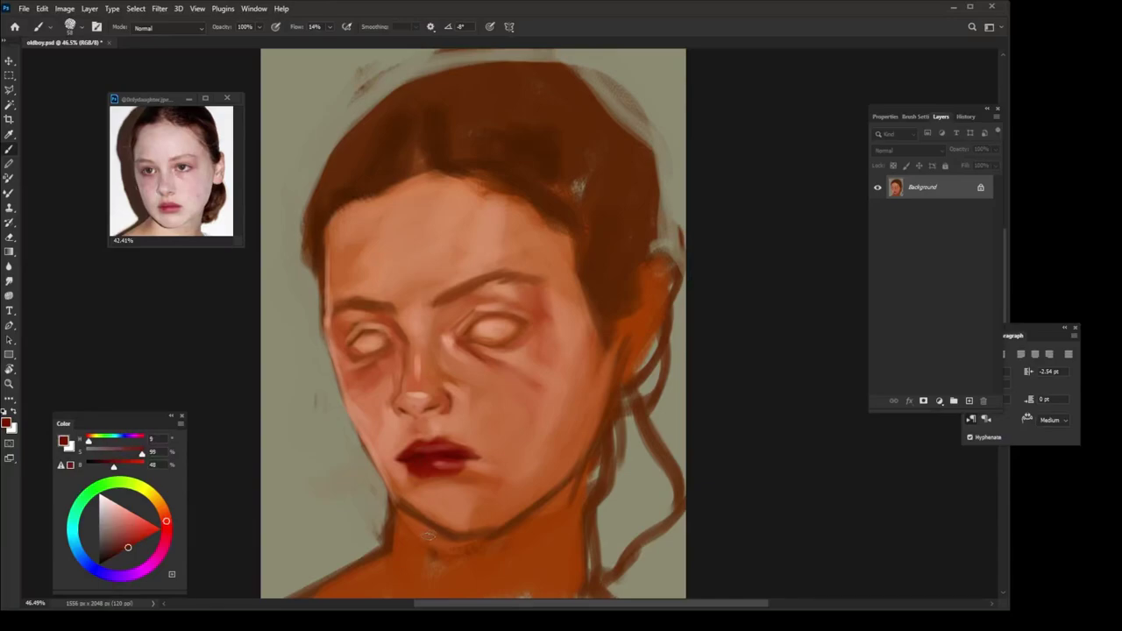
alt+click(408, 466)
alt+click(433, 463)
alt+click(435, 462)
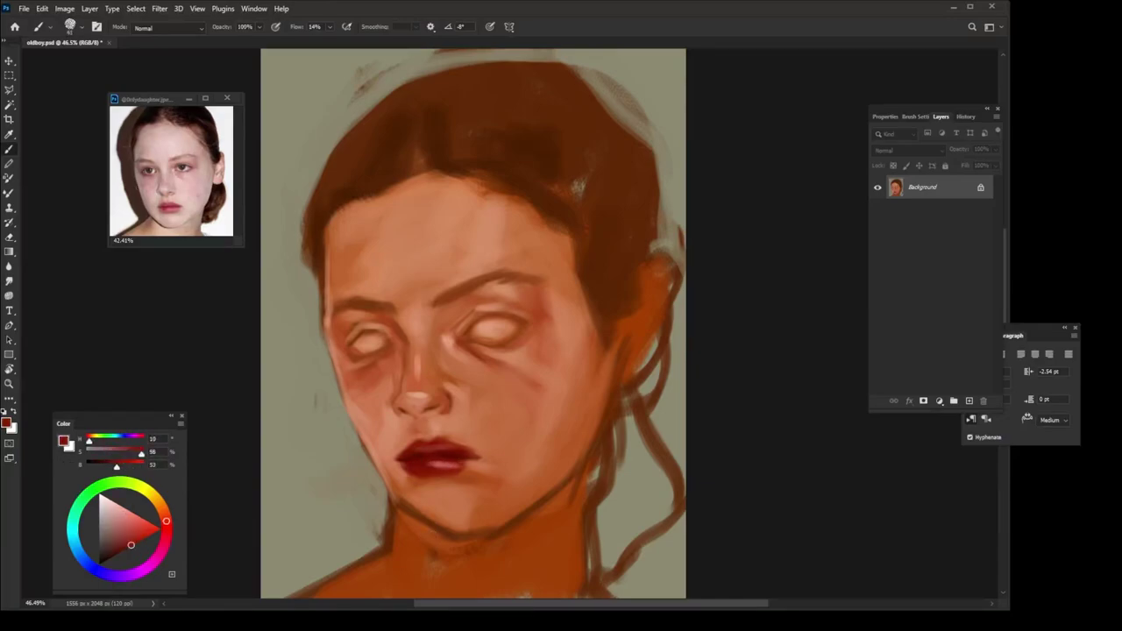
alt+click(447, 461)
Step: Set the brush opacity to 97% and refine the skin above the lips and on the chin with sampled tones
alt+click(456, 378)
key(9)
key(7)
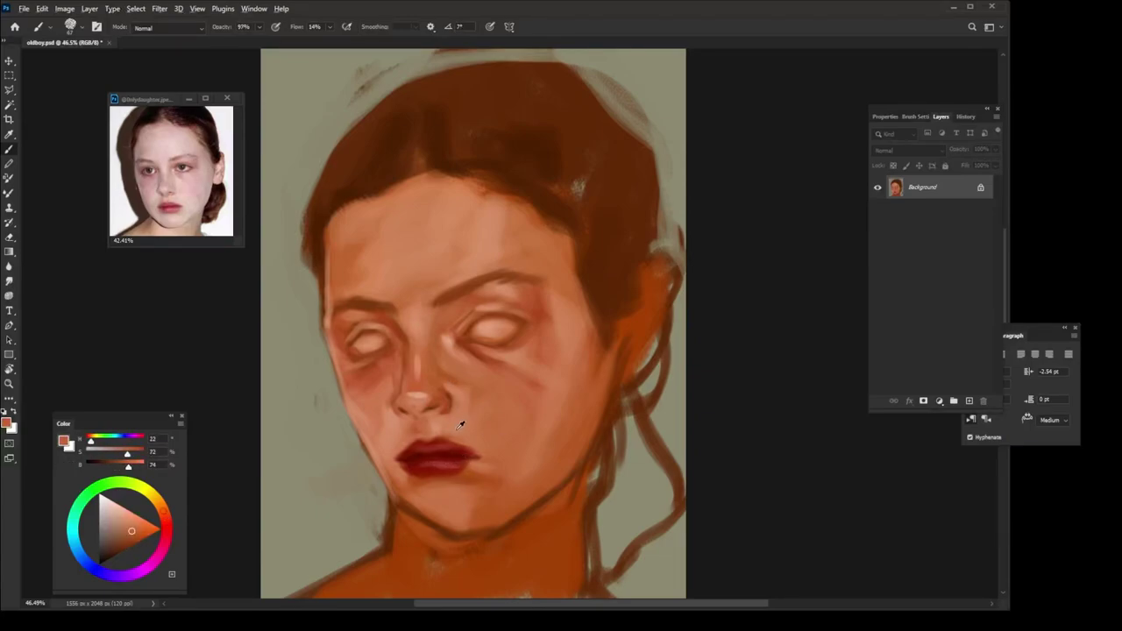
alt+click(425, 383)
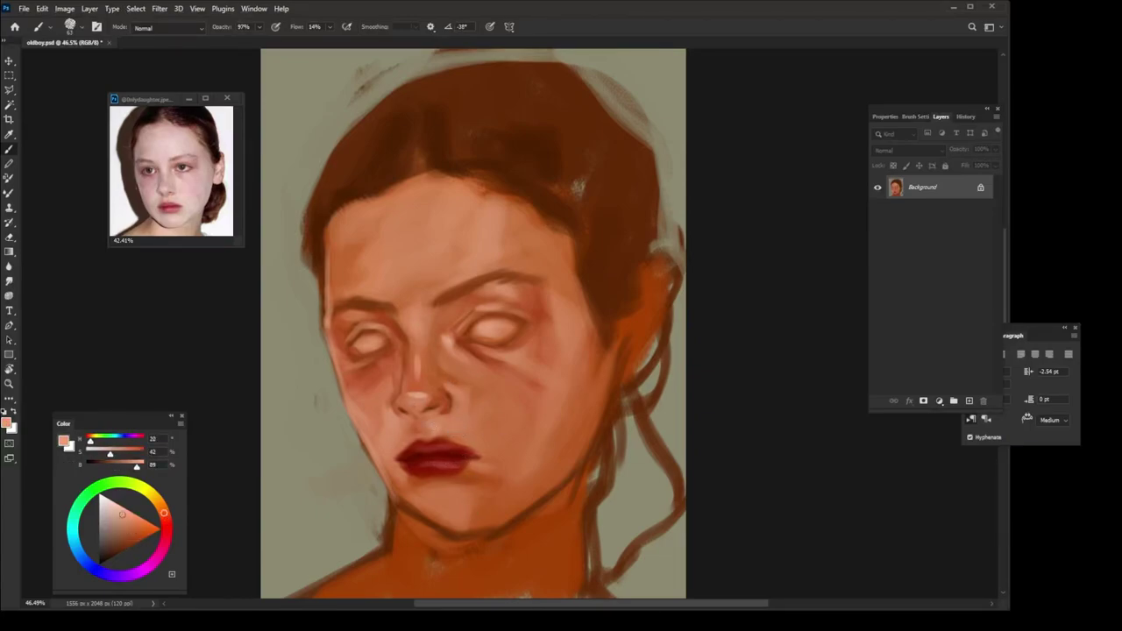
alt+click(438, 513)
Step: Reshape the far shoulder and neck contour using the sampled background grey-green and orange neck colour
alt+click(394, 515)
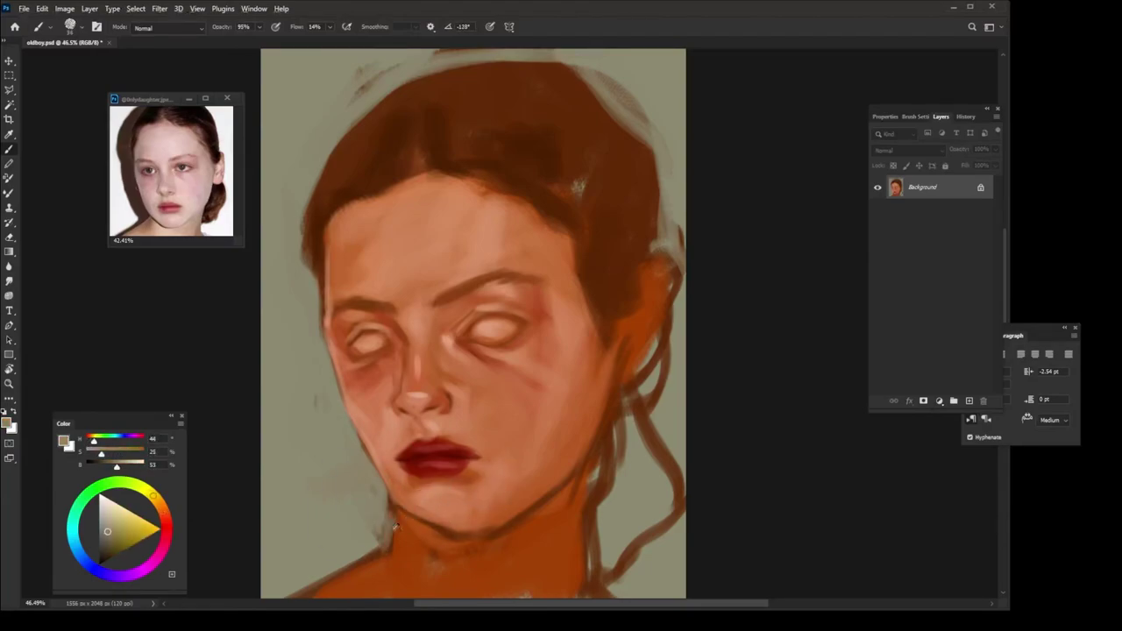
drag(263, 586, 385, 530)
alt+click(406, 547)
mouse_move(281, 589)
mouse_down()
mouse_move(386, 530)
mouse_move(453, 527)
mouse_up()
alt+click(408, 528)
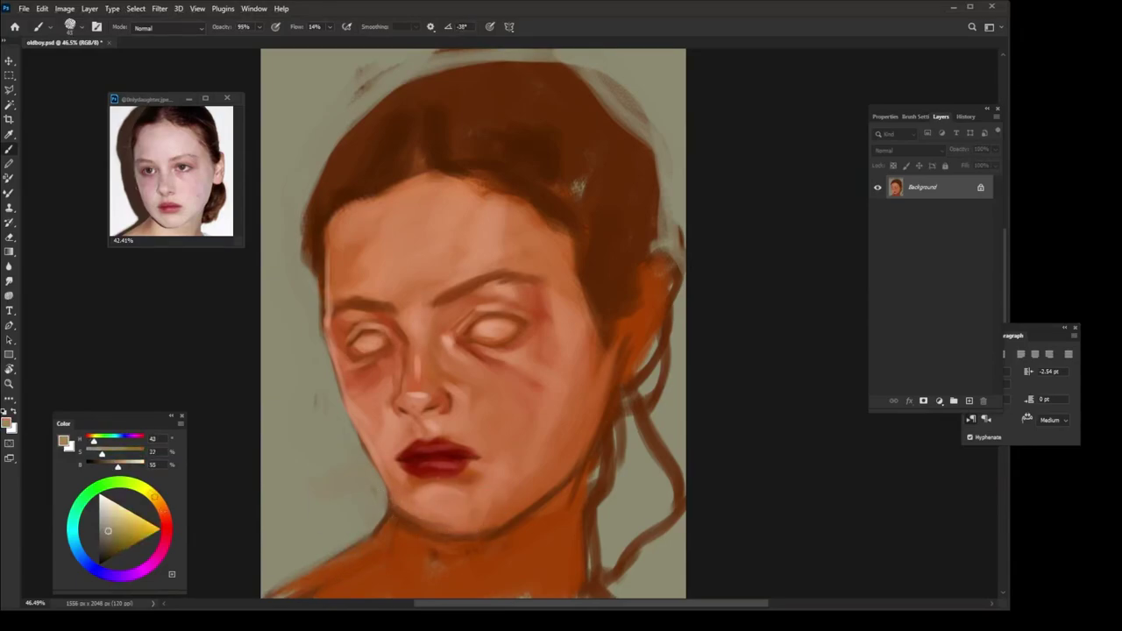
Step: Soften the dark outline under the chin and along the jaw with sampled skin tones
alt+click(447, 529)
alt+click(517, 517)
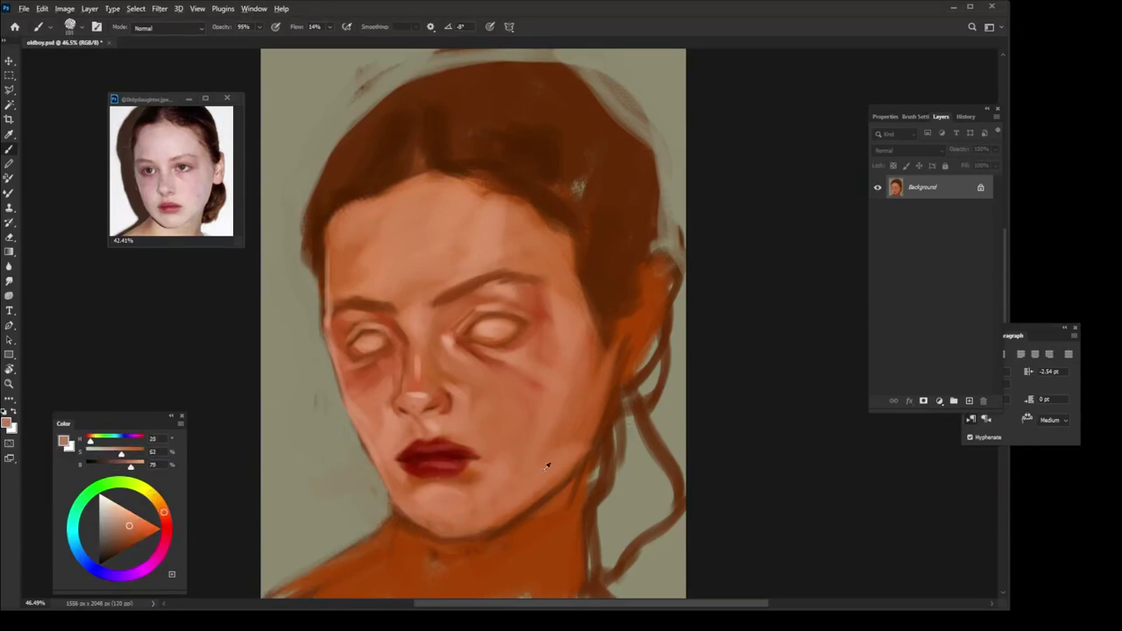
alt+click(497, 469)
Step: Darken the hair above the ear with deep brown and trim its outer edge with background colour
click(116, 554)
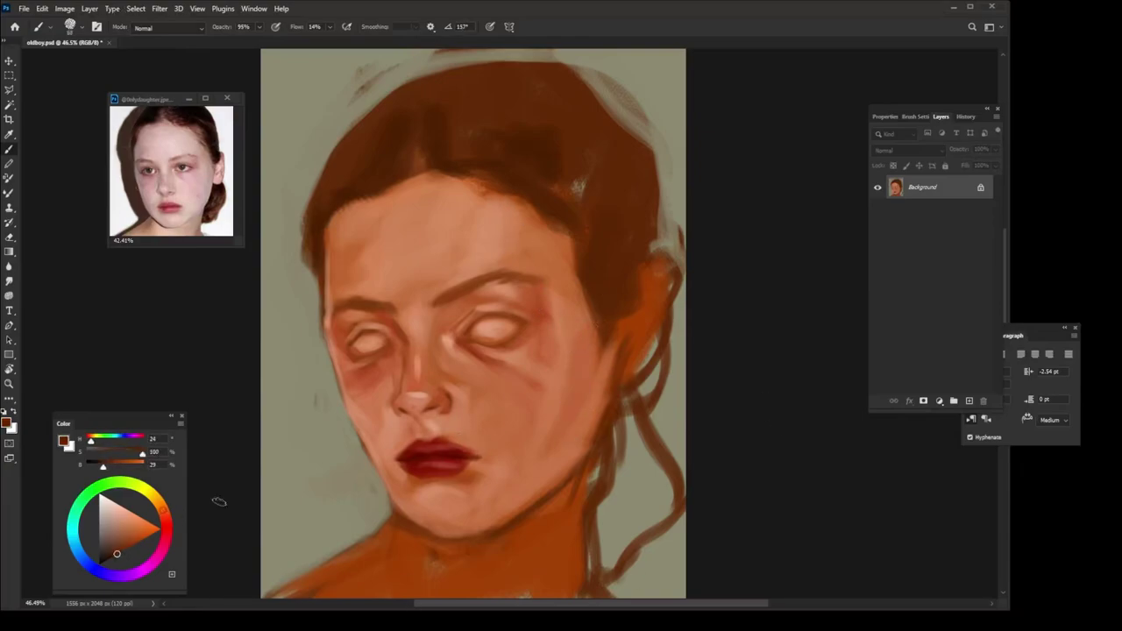
mouse_move(601, 263)
mouse_down()
mouse_move(612, 307)
mouse_move(650, 263)
mouse_move(631, 324)
mouse_up()
alt+click(662, 286)
mouse_move(662, 286)
mouse_down()
mouse_move(638, 253)
mouse_move(642, 158)
mouse_move(650, 249)
mouse_move(670, 188)
mouse_up()
alt+click(671, 195)
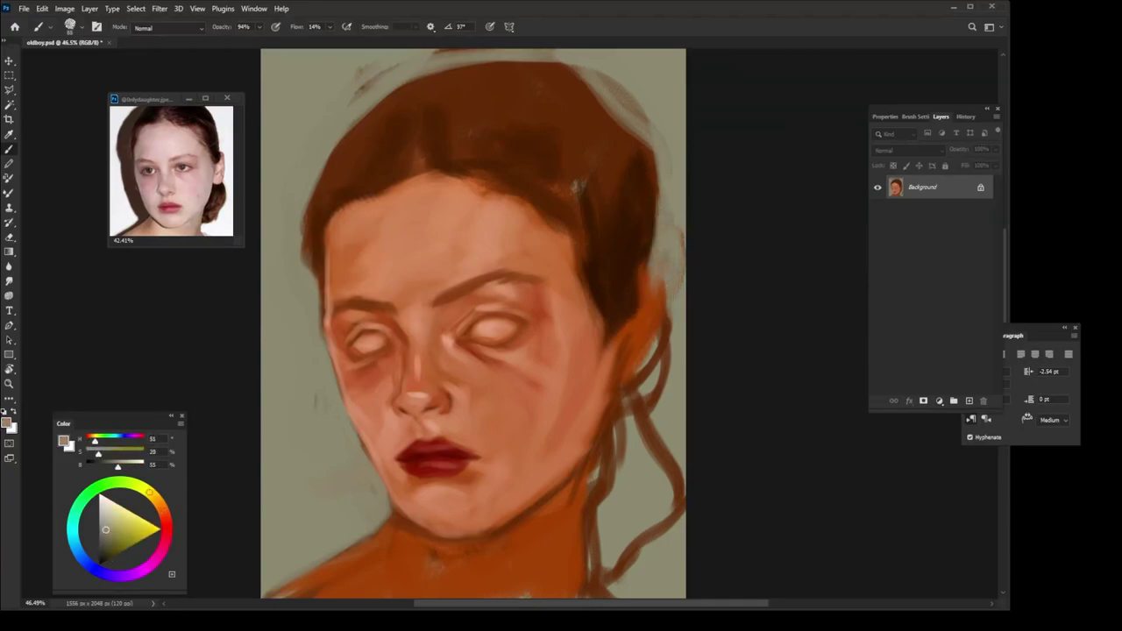
Step: Fill the ear's base shape in orange-brown and darken the hair around its upper edge
alt+click(618, 333)
mouse_move(636, 314)
mouse_down()
mouse_move(644, 350)
mouse_move(621, 364)
mouse_up()
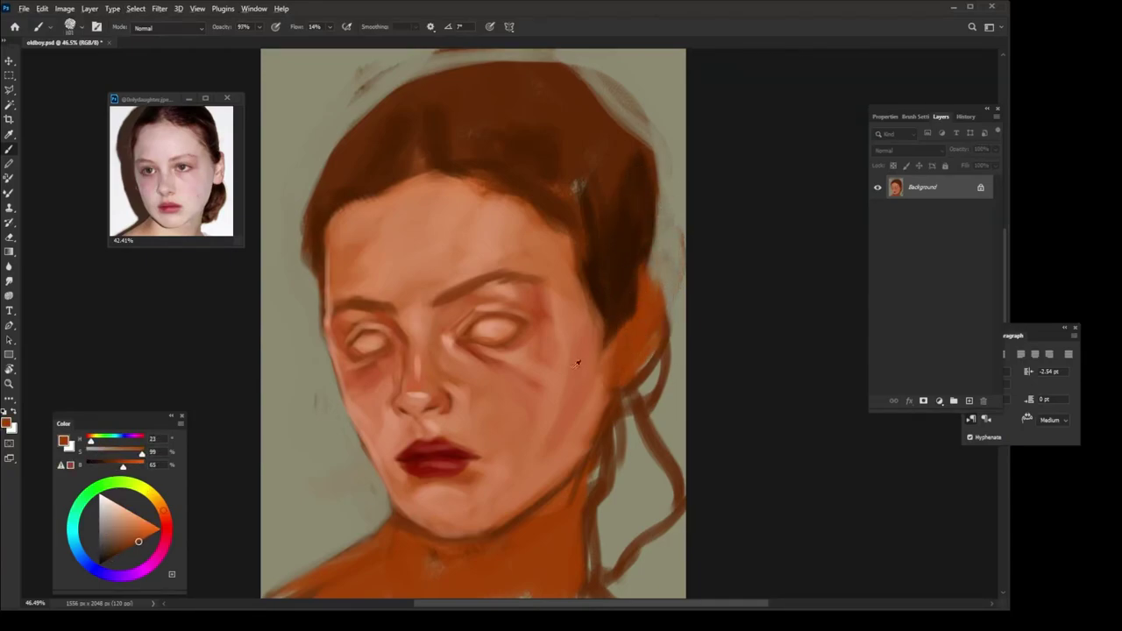
alt+click(653, 245)
mouse_move(653, 244)
mouse_down()
mouse_move(608, 137)
mouse_move(623, 132)
mouse_move(615, 111)
mouse_move(587, 128)
mouse_move(635, 267)
mouse_up()
Step: Block in the gathered hair behind the ear and neck as a solid dark brown mass
mouse_move(648, 386)
mouse_down()
mouse_move(661, 460)
mouse_move(599, 542)
mouse_up()
drag(592, 456, 589, 545)
mouse_move(594, 455)
mouse_down()
mouse_move(632, 407)
mouse_move(613, 490)
mouse_up()
mouse_move(605, 535)
mouse_down()
mouse_move(639, 444)
mouse_move(597, 471)
mouse_move(631, 508)
mouse_up()
Step: Shape the ear with lighter skin tones and clean its edge against the hair and jaw
alt+click(586, 452)
drag(614, 430, 615, 355)
alt+click(636, 338)
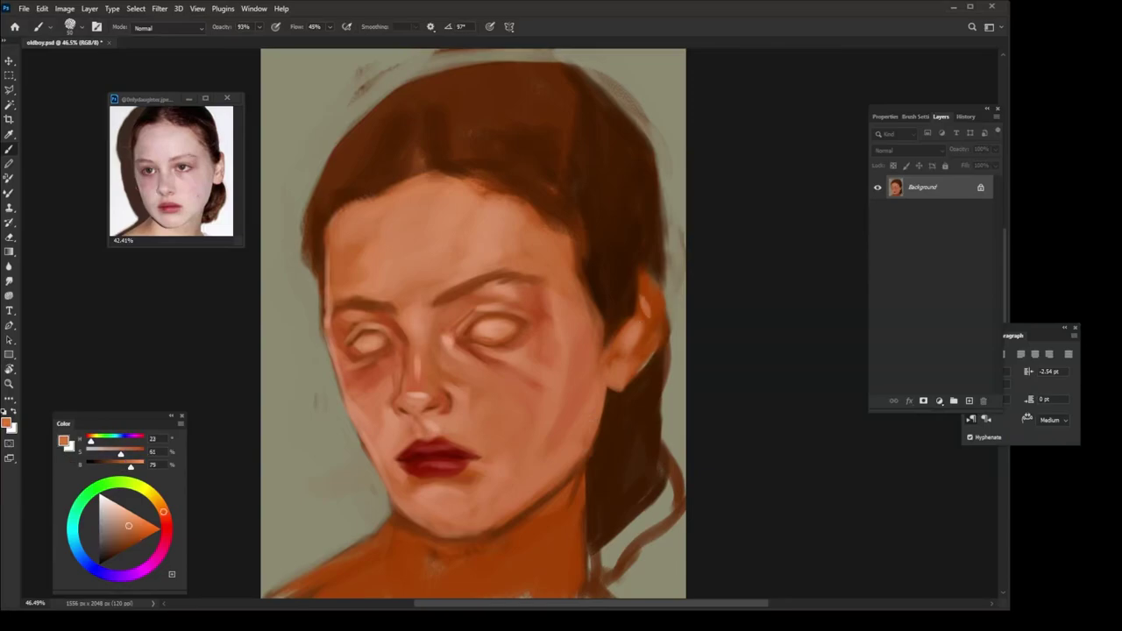
alt+click(629, 286)
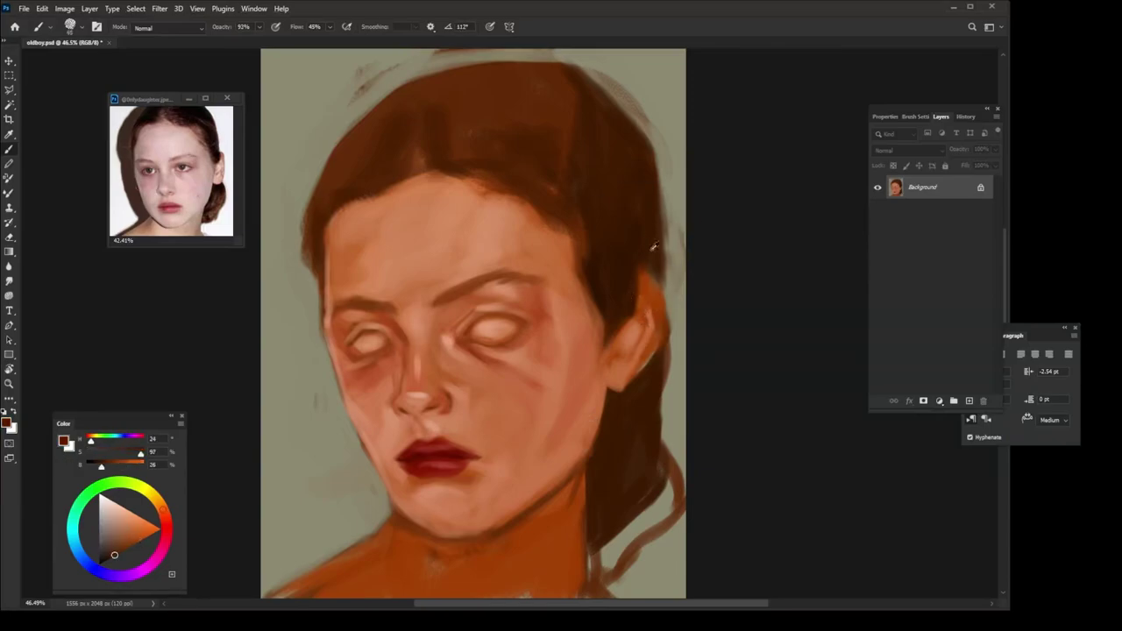
Step: Paint lighter sampled skin tone across the neck beneath the chin and jaw
alt+click(466, 469)
alt+click(482, 519)
drag(438, 560, 456, 574)
mouse_move(412, 543)
mouse_down()
mouse_move(543, 526)
mouse_move(570, 508)
mouse_up()
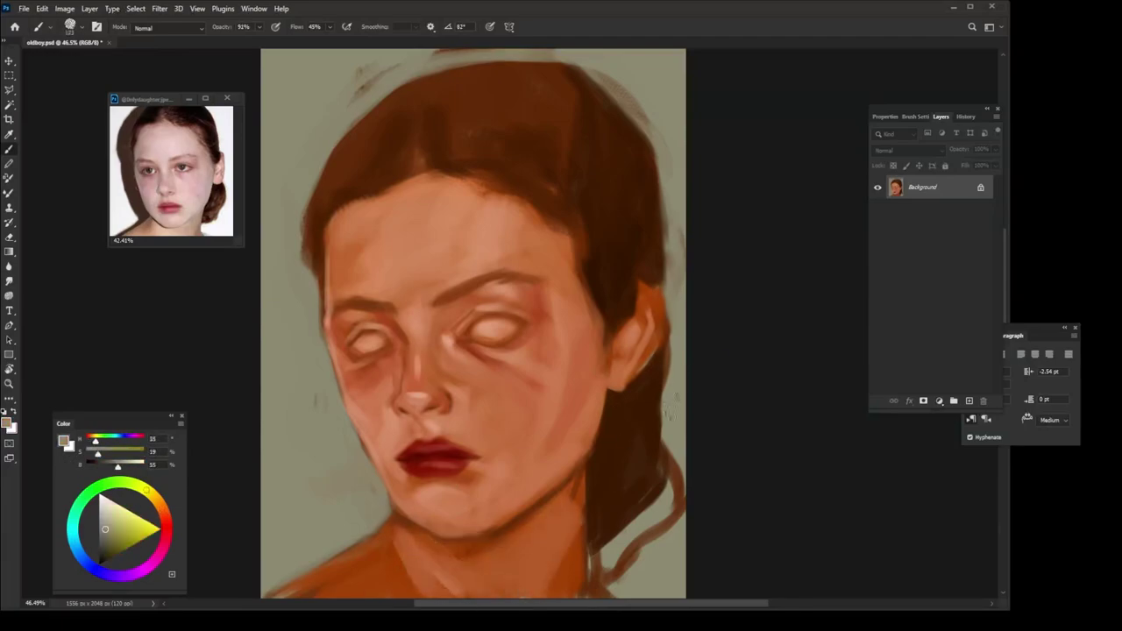
Step: Darken the hair around the parting and crown with sampled browns and clean its outline against the olive background
alt+click(471, 113)
mouse_move(419, 131)
mouse_down()
mouse_move(430, 155)
mouse_move(477, 171)
mouse_move(491, 197)
mouse_up()
drag(421, 87, 342, 176)
alt+click(307, 263)
mouse_move(307, 219)
mouse_down()
mouse_move(311, 271)
mouse_move(412, 83)
mouse_up()
alt+click(569, 164)
mouse_move(561, 156)
mouse_down()
mouse_move(490, 70)
mouse_move(565, 68)
mouse_up()
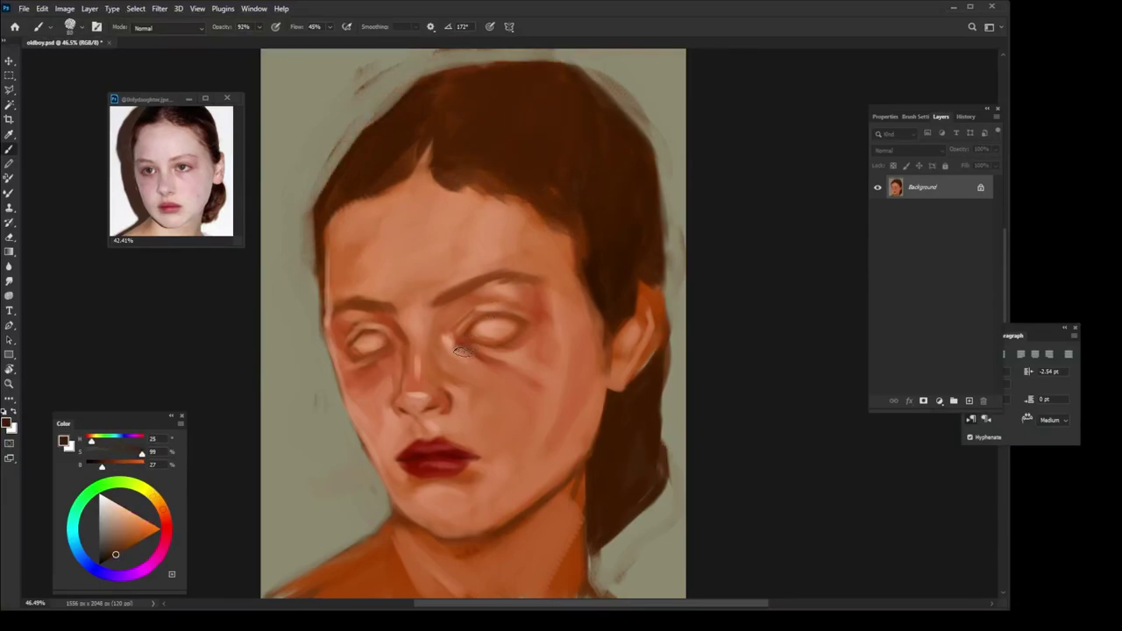
Step: Paint muted green irises in both eyes
click(156, 497)
drag(361, 338, 375, 342)
click(118, 547)
drag(477, 328, 496, 329)
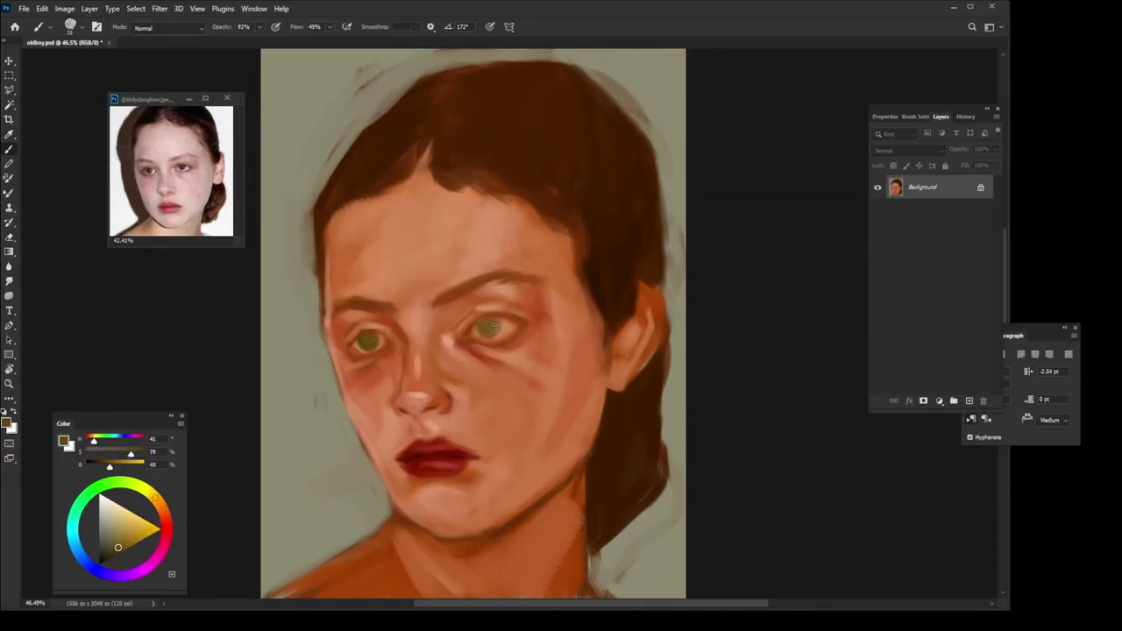
Step: Add dark pupils to both eyes at 10% brush flow and pick a pale peach for the eye highlights
click(113, 554)
drag(363, 339, 368, 341)
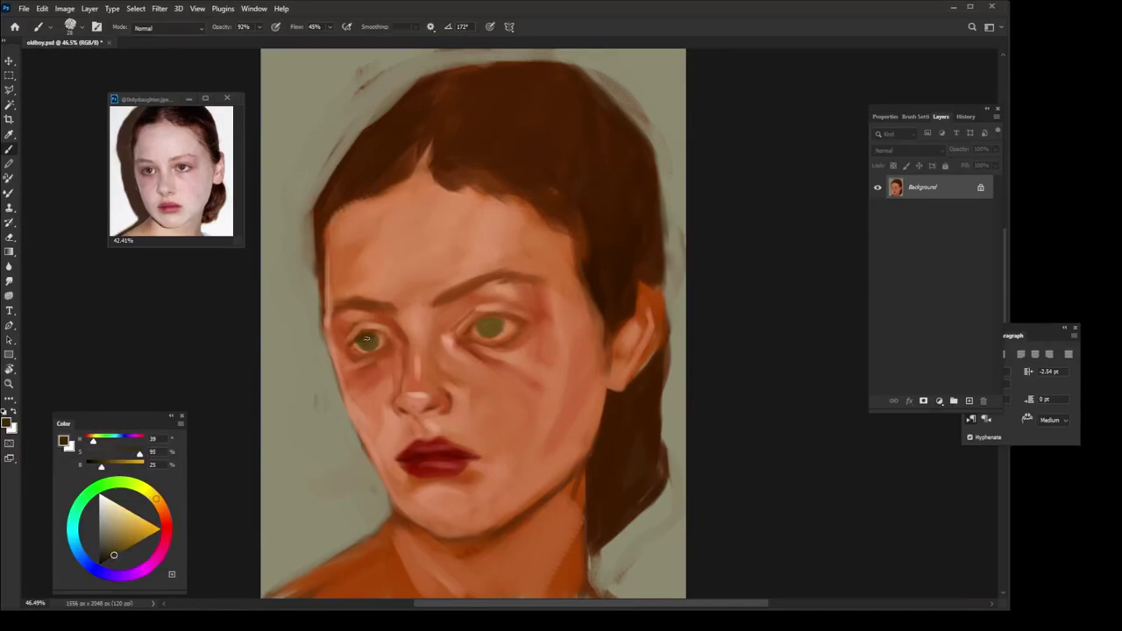
key(shift+1)
click(489, 328)
click(109, 557)
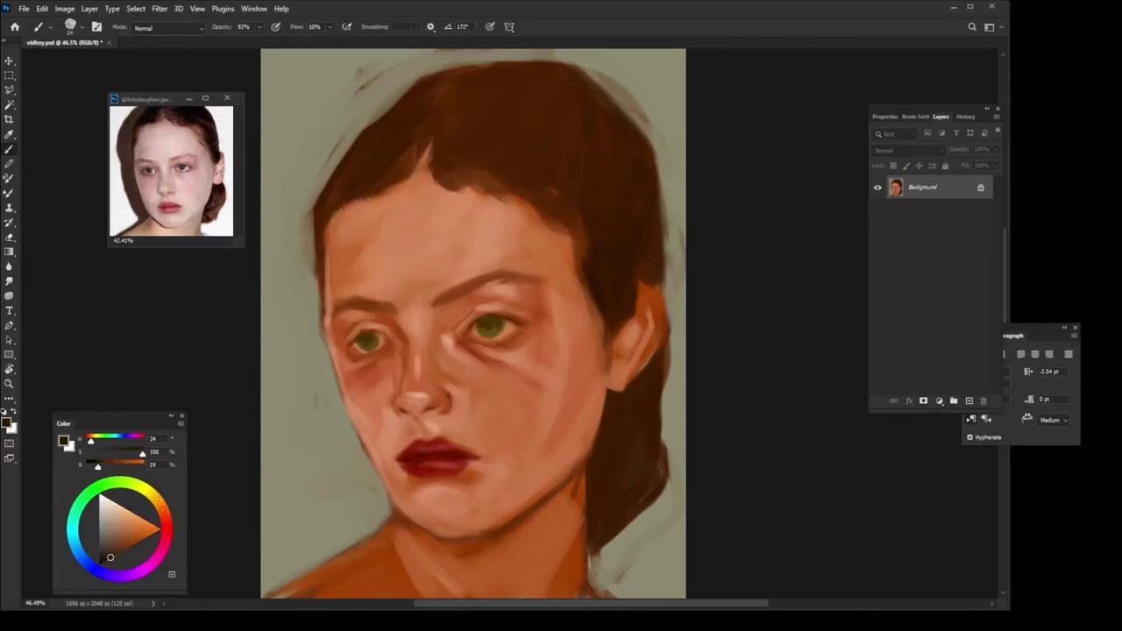
click(111, 503)
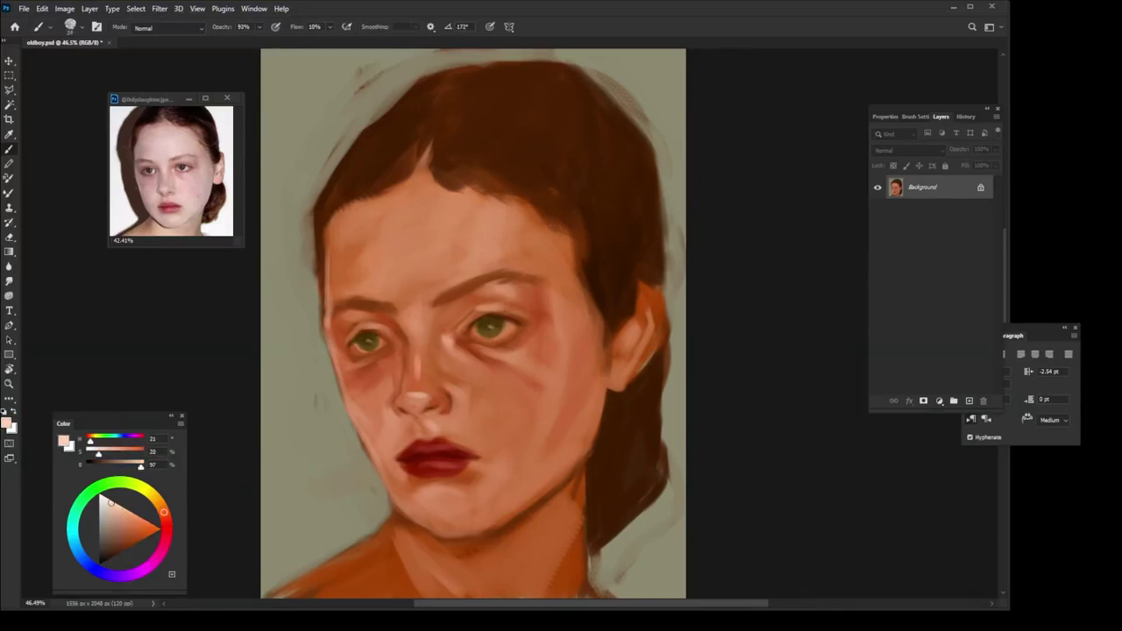
Step: Clean the edges of the neck, gathered hair and shoulder using sampled skin, hair and background colors
alt+click(376, 355)
mouse_move(517, 552)
mouse_down()
mouse_move(577, 502)
mouse_move(601, 462)
mouse_move(579, 518)
mouse_move(561, 522)
mouse_move(588, 533)
mouse_move(575, 579)
mouse_move(590, 568)
mouse_move(584, 538)
mouse_up()
alt+click(613, 438)
alt+click(582, 576)
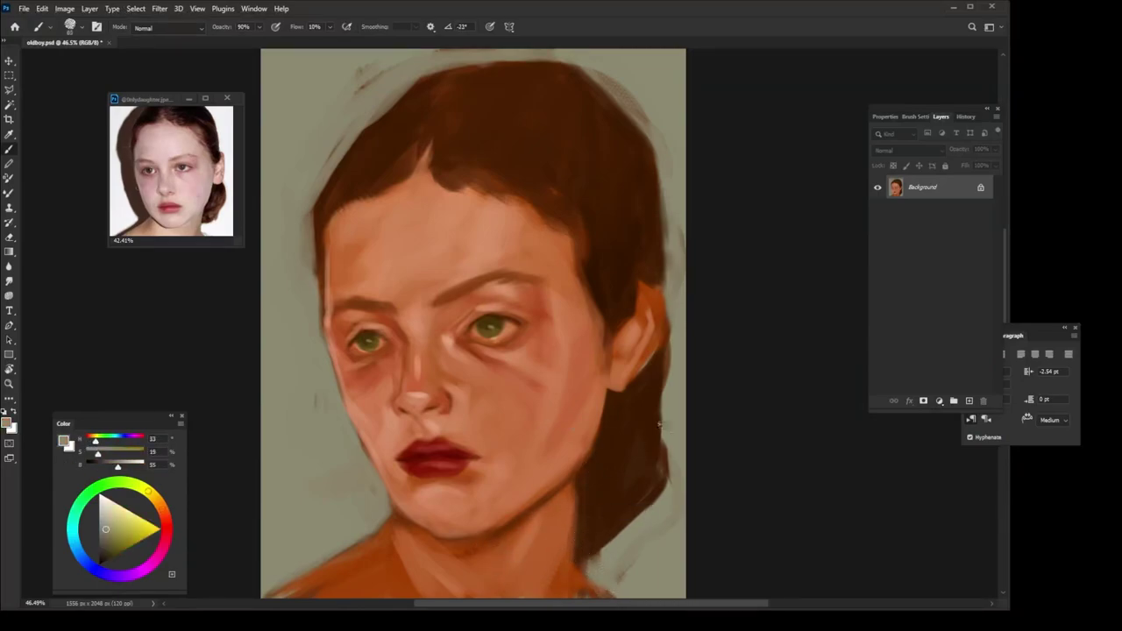
alt+click(456, 565)
alt+click(368, 518)
drag(377, 530, 272, 594)
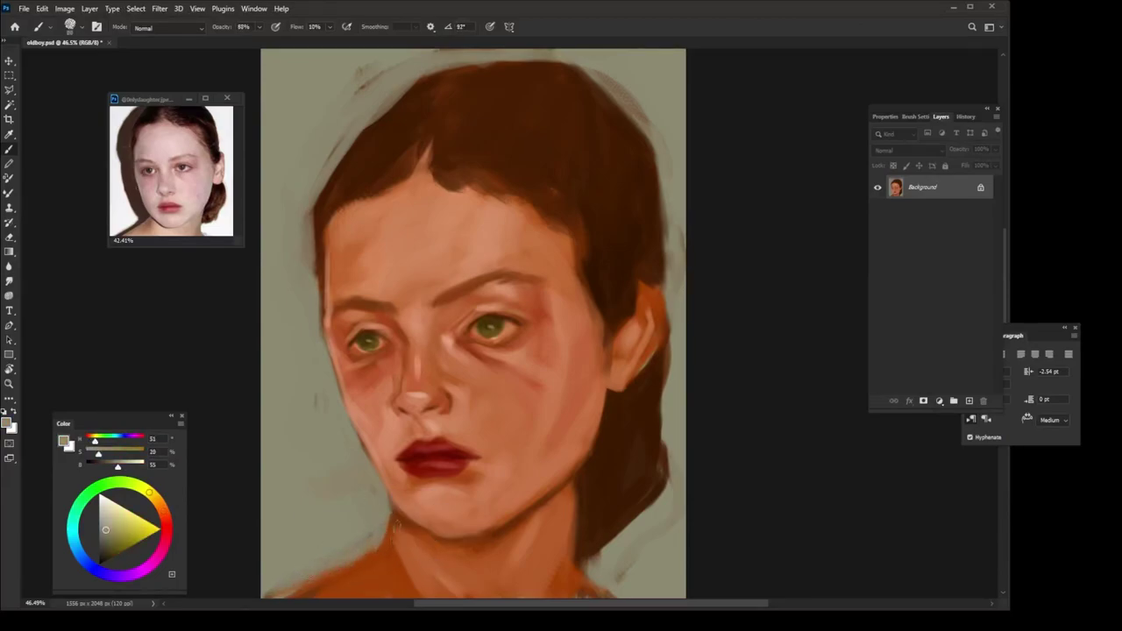
alt+click(522, 517)
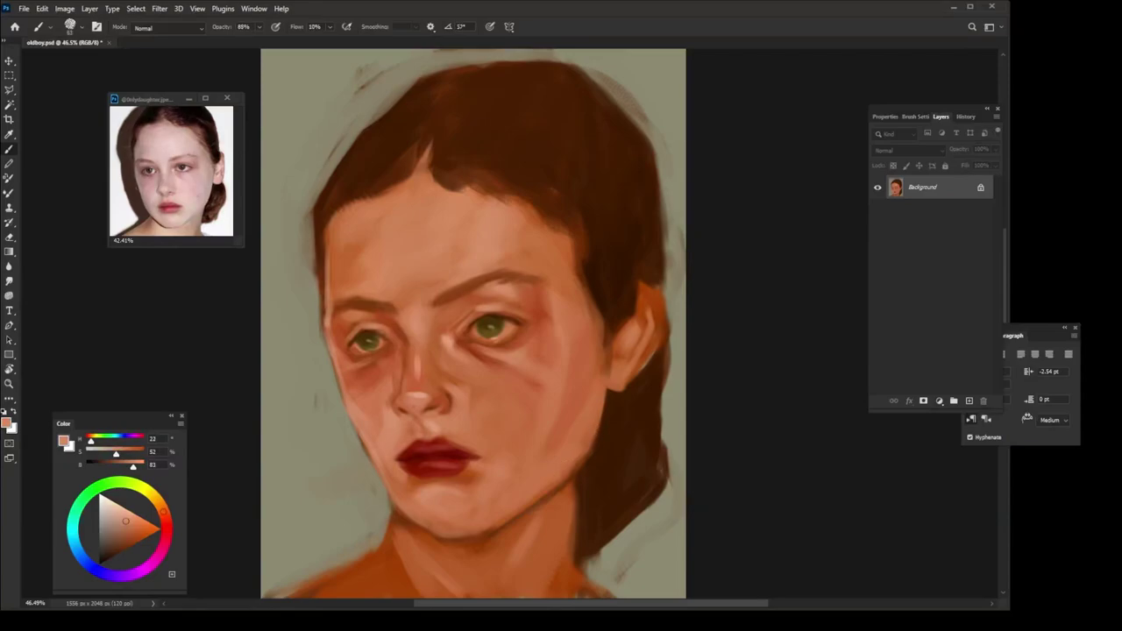
Step: Blend sampled skin tones over the cheeks and beneath the eyes with the brush at 98% opacity and 22% flow
alt+click(336, 380)
key(9)
key(8)
key(shift+2)
key(shift+2)
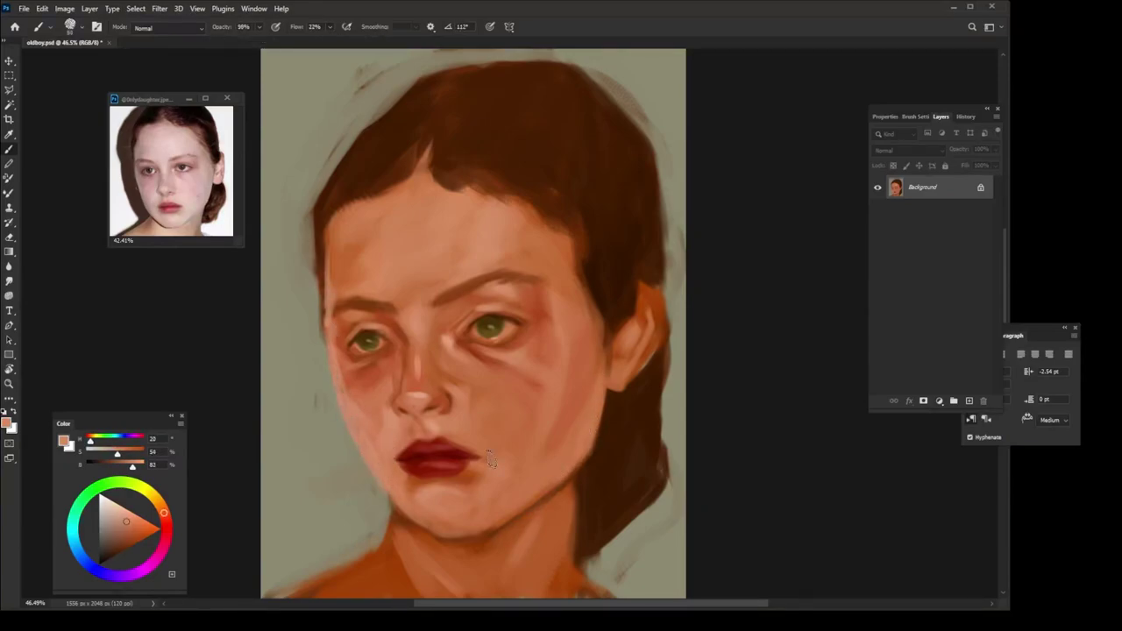
alt+click(355, 368)
alt+click(504, 368)
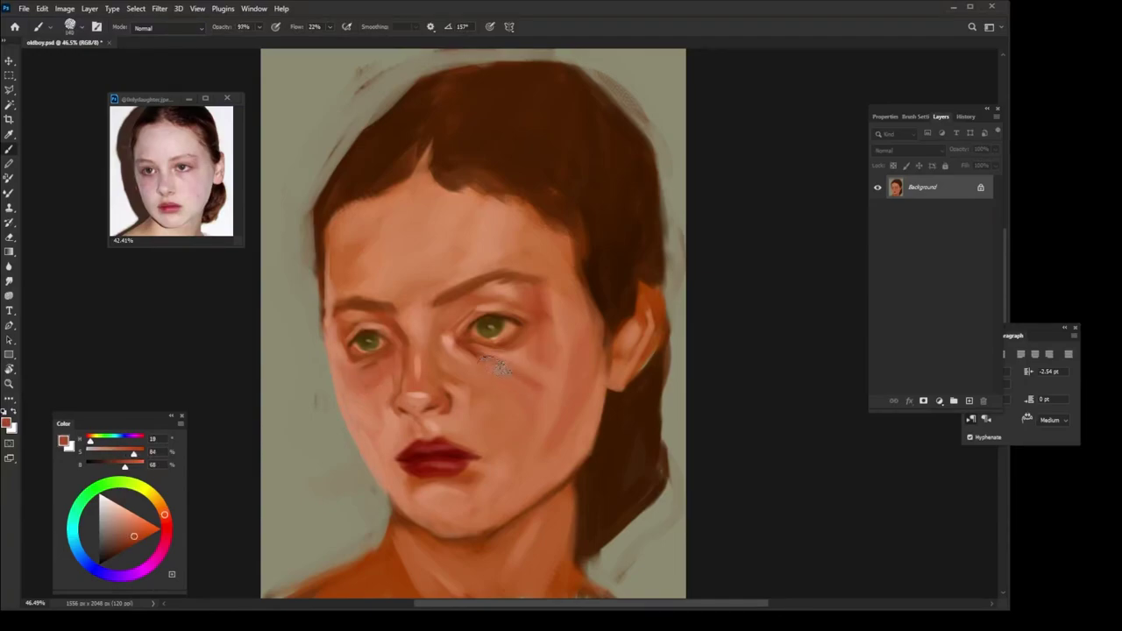
alt+click(583, 326)
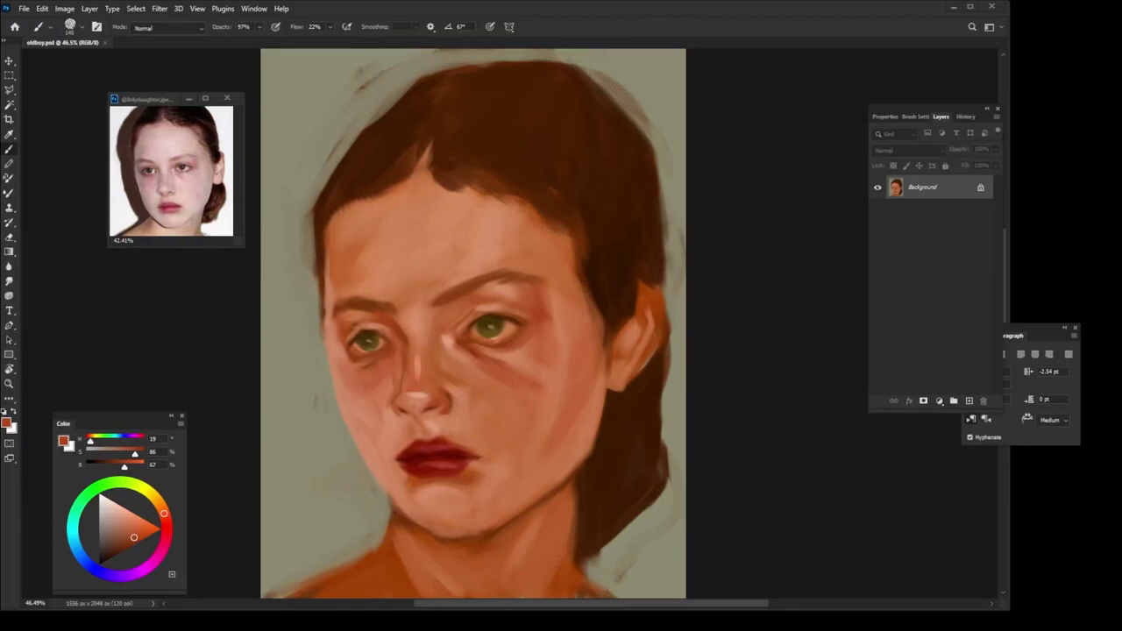
Step: Refine the far eye socket, eyebrow and outer face edge with sampled skin and shadow tones
alt+click(346, 333)
alt+click(339, 355)
mouse_move(349, 298)
mouse_down()
mouse_move(383, 301)
mouse_move(341, 351)
mouse_up()
alt+click(332, 311)
alt+click(372, 302)
alt+click(333, 350)
alt+click(333, 406)
alt+click(342, 325)
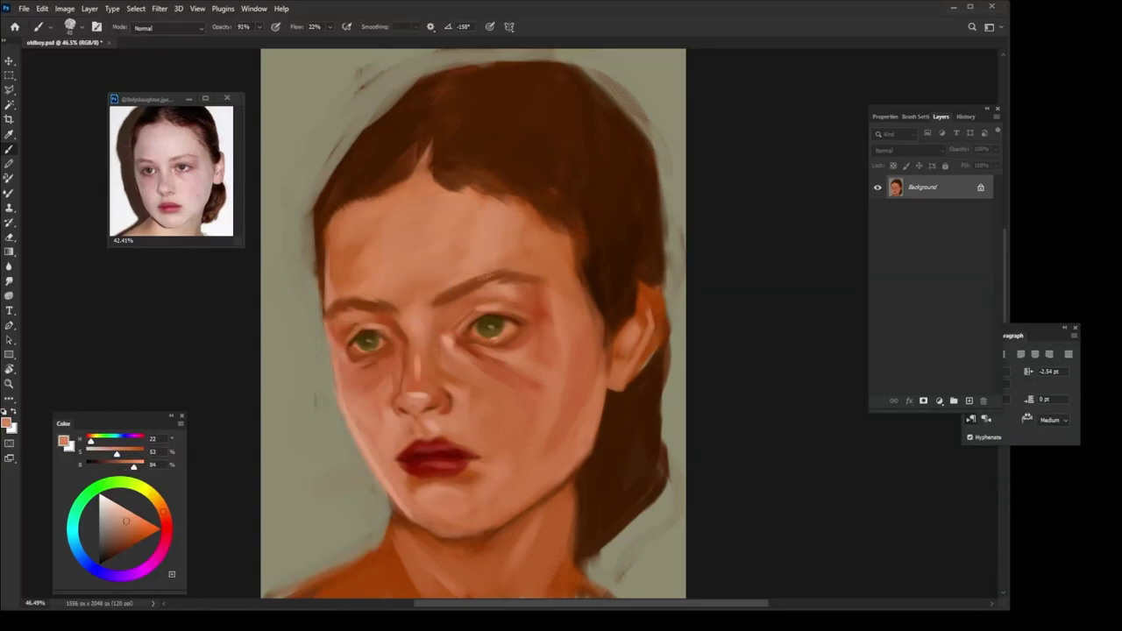
Step: Lower the hairline across the forehead and temples with dark brown strokes and soften its edge into the skin
alt+click(337, 229)
drag(328, 238, 355, 209)
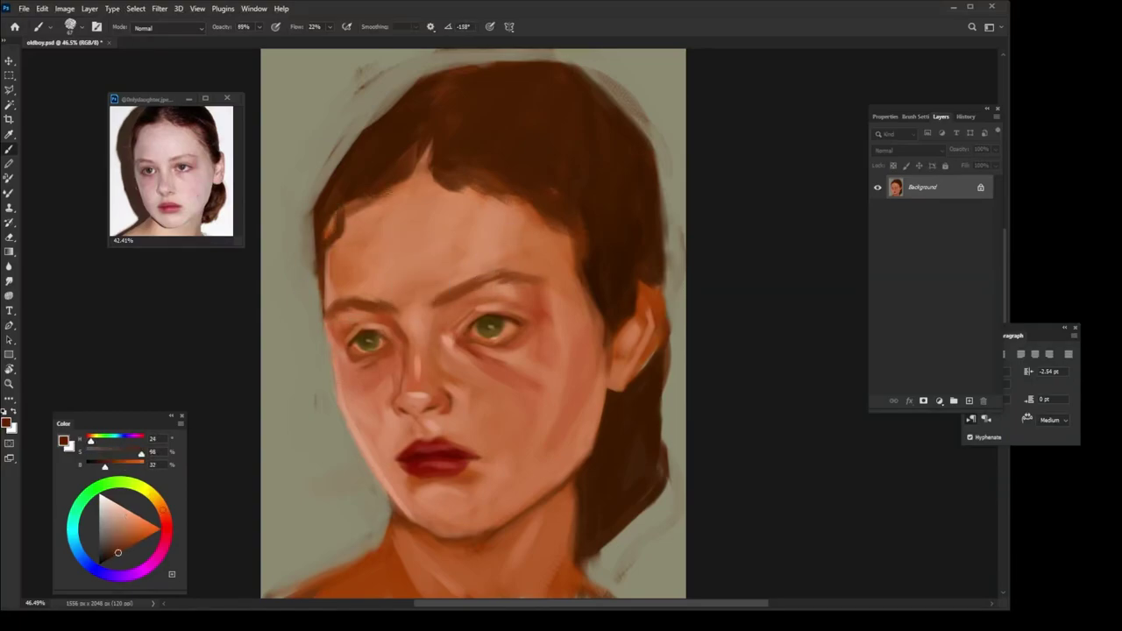
drag(408, 167, 346, 201)
drag(421, 175, 540, 208)
alt+click(430, 187)
alt+click(535, 180)
alt+click(574, 241)
alt+click(552, 223)
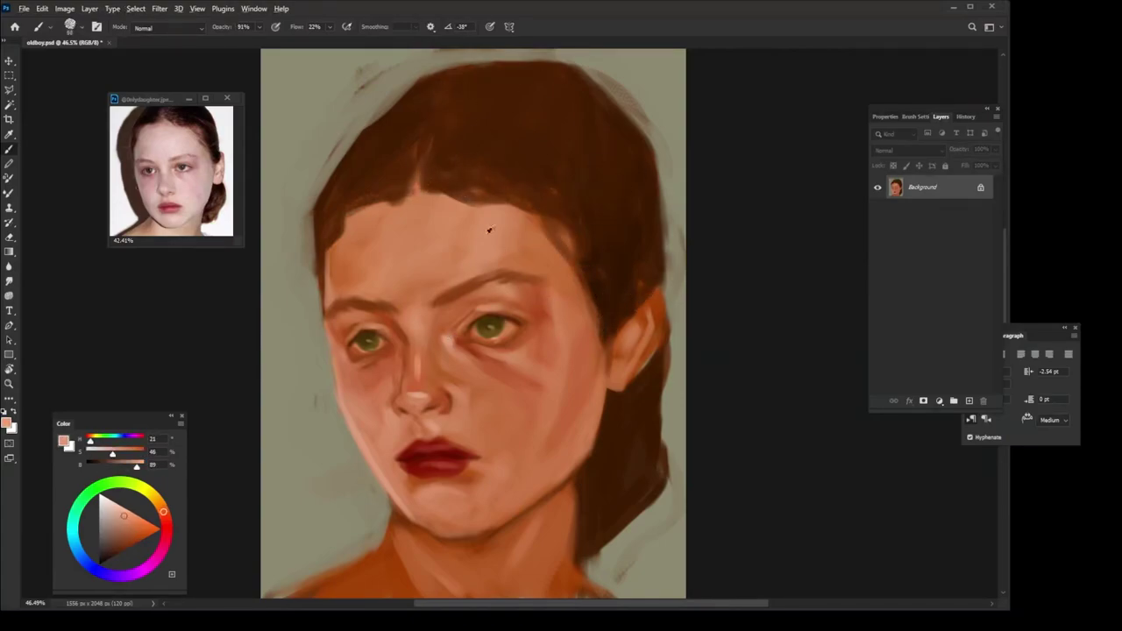
Step: Lighten the central forehead and smooth the cheek and inner eye corner on the ear side with sampled skin tones
drag(449, 219, 456, 267)
mouse_move(456, 360)
mouse_down()
mouse_move(504, 398)
mouse_move(530, 381)
mouse_up()
alt+click(496, 373)
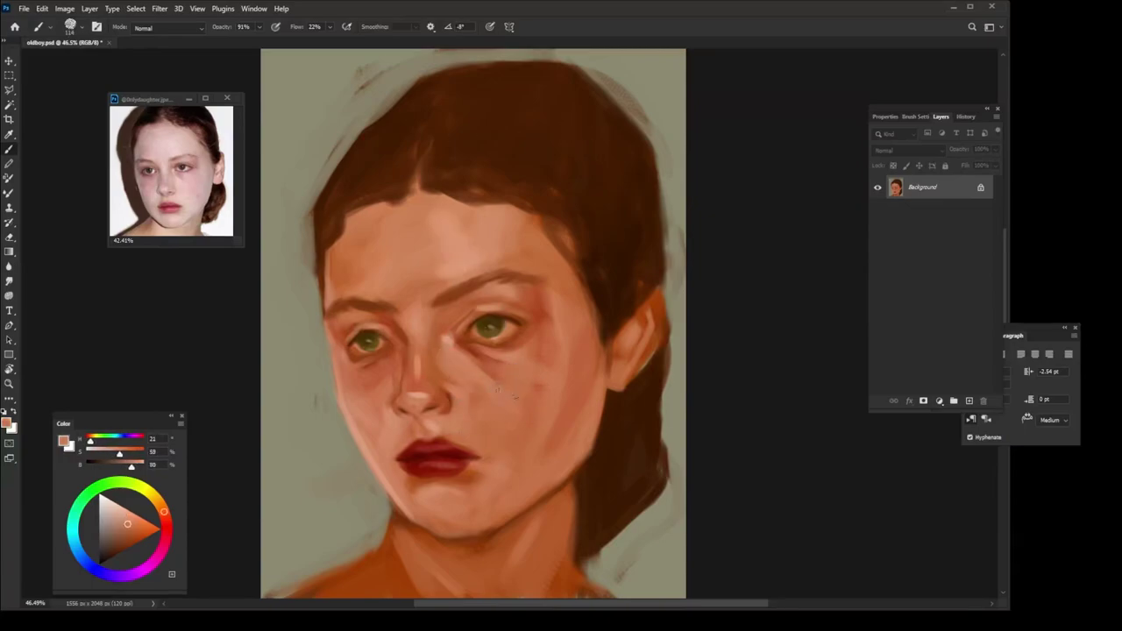
alt+click(536, 383)
alt+click(445, 322)
alt+click(486, 317)
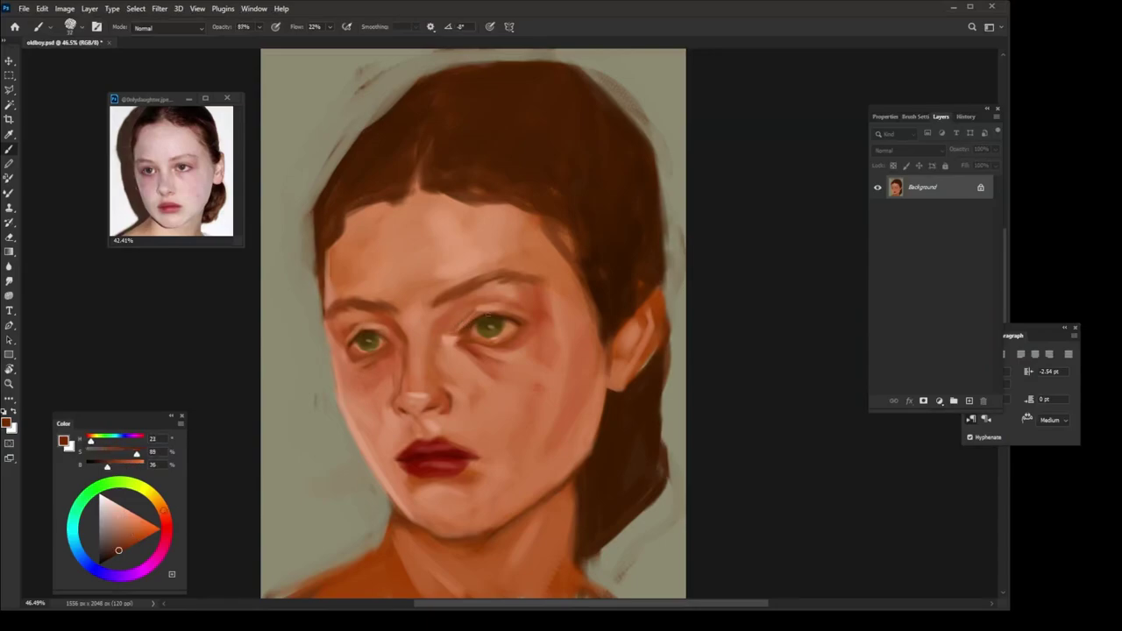
Step: Model the nose tip, bridge and nostrils with sampled light and reddish-brown skin tones
alt+right_click(438, 395)
alt+click(429, 409)
alt+click(415, 410)
alt+click(417, 412)
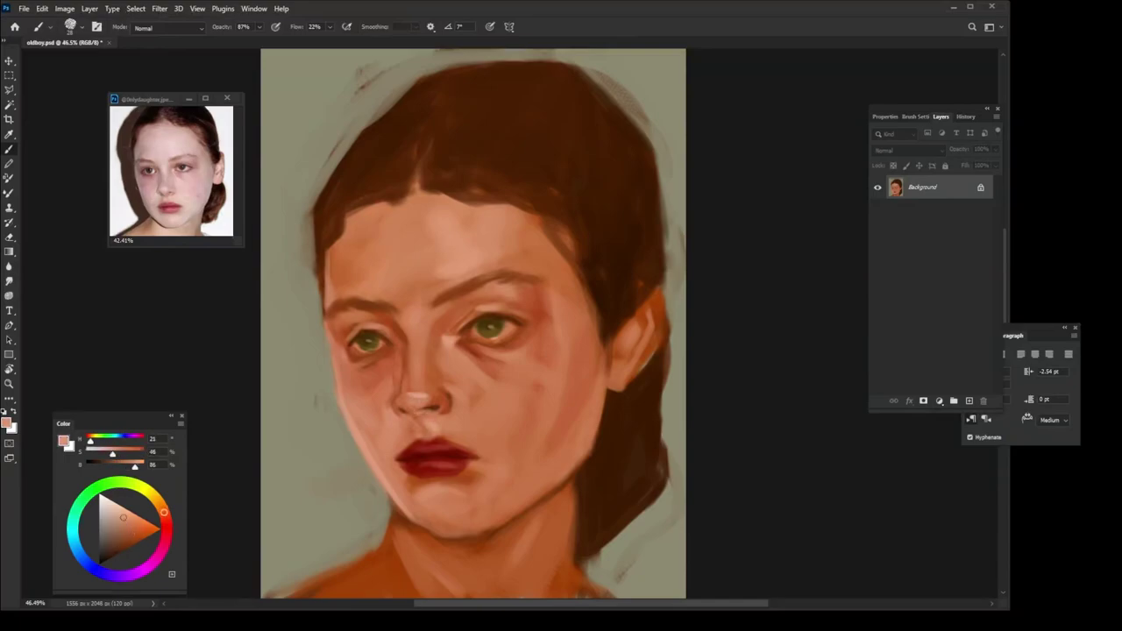
alt+click(434, 399)
alt+click(425, 377)
alt+click(465, 346)
alt+click(415, 391)
alt+click(418, 396)
Step: Reshape the jaw and back of the neck against the gathered hair with sampled brown and skin tones
alt+click(577, 415)
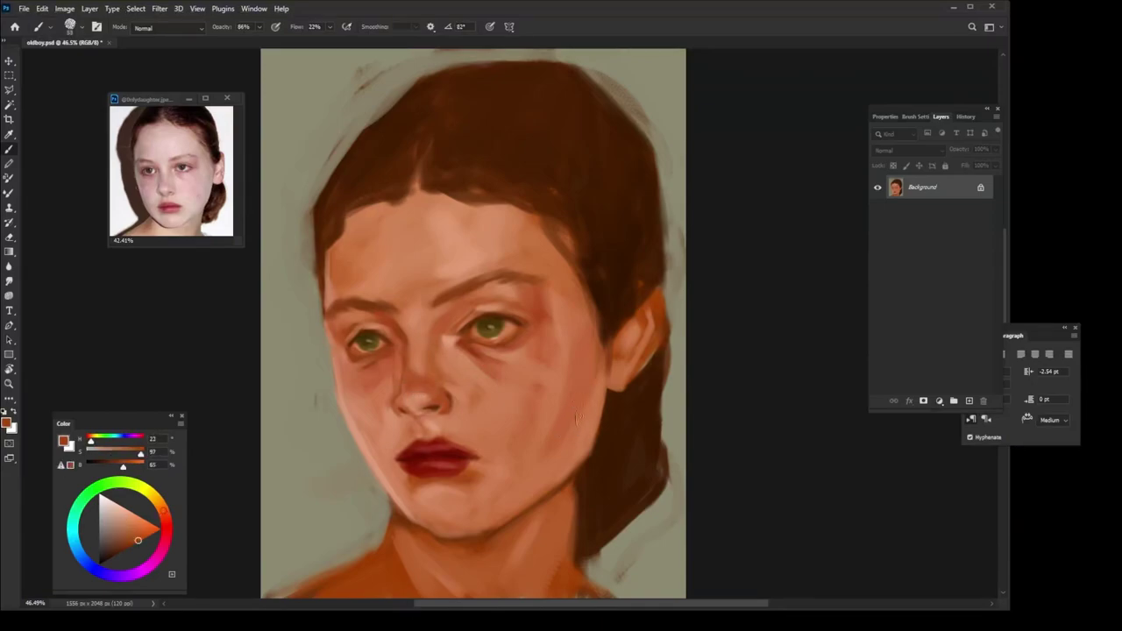
alt+click(575, 457)
alt+click(570, 455)
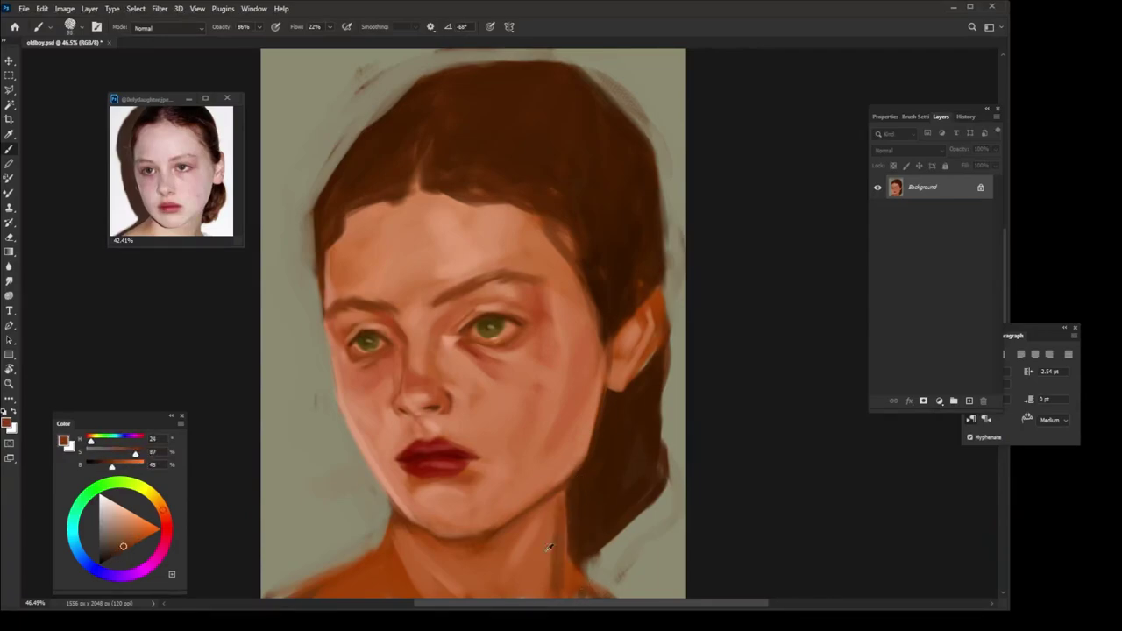
alt+click(549, 470)
alt+click(492, 478)
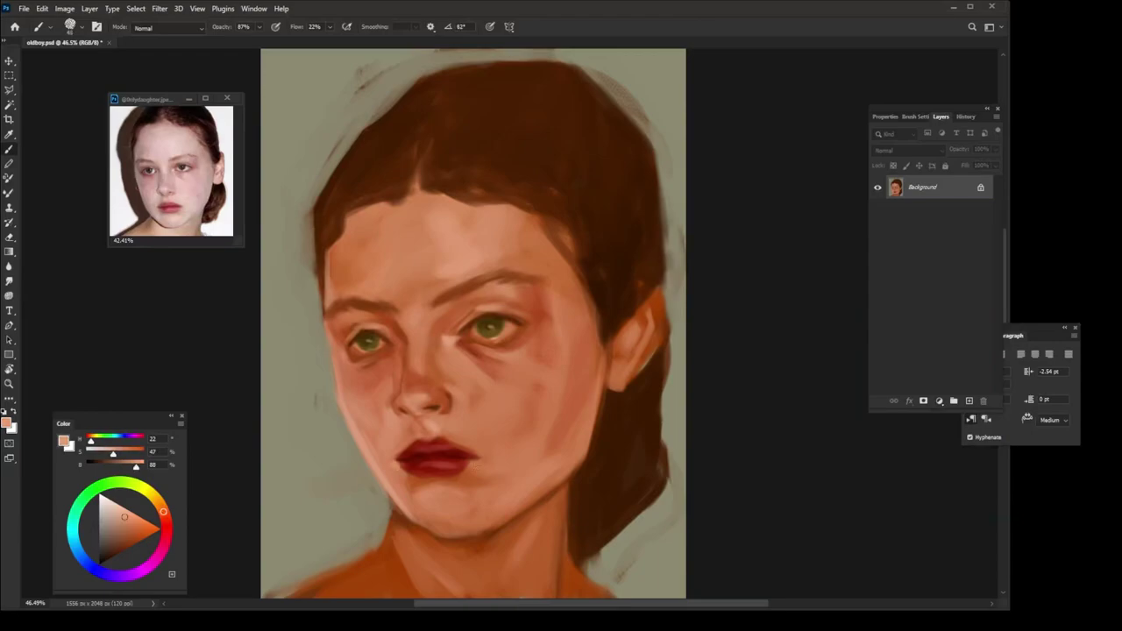
Step: Refine the lips and their corners and blend the surrounding skin with sampled tones
alt+click(443, 423)
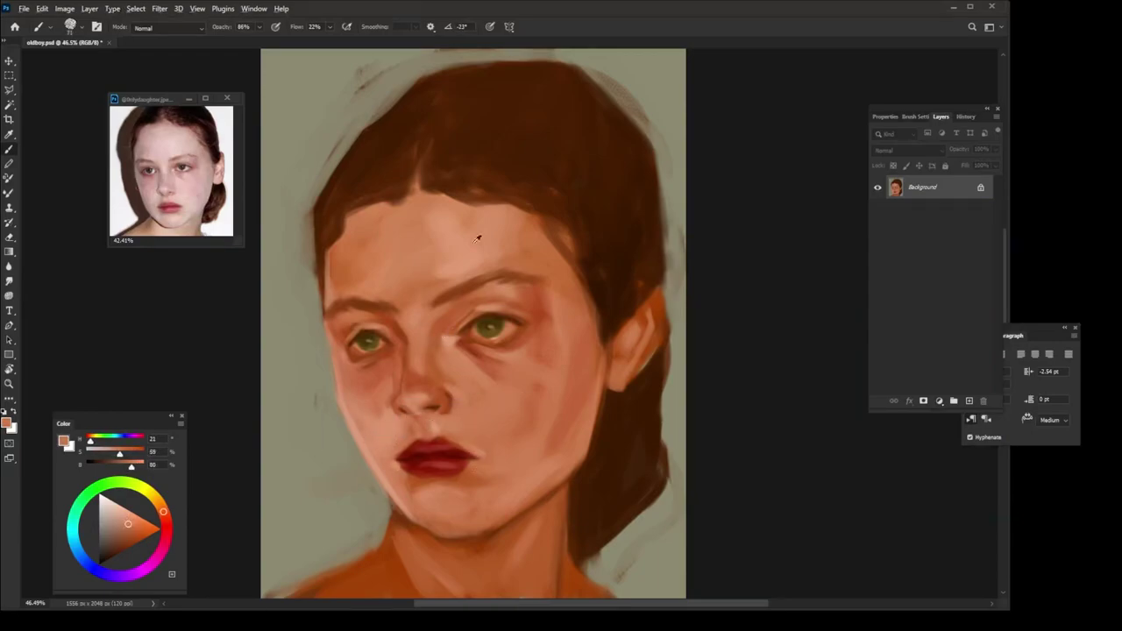
alt+click(444, 373)
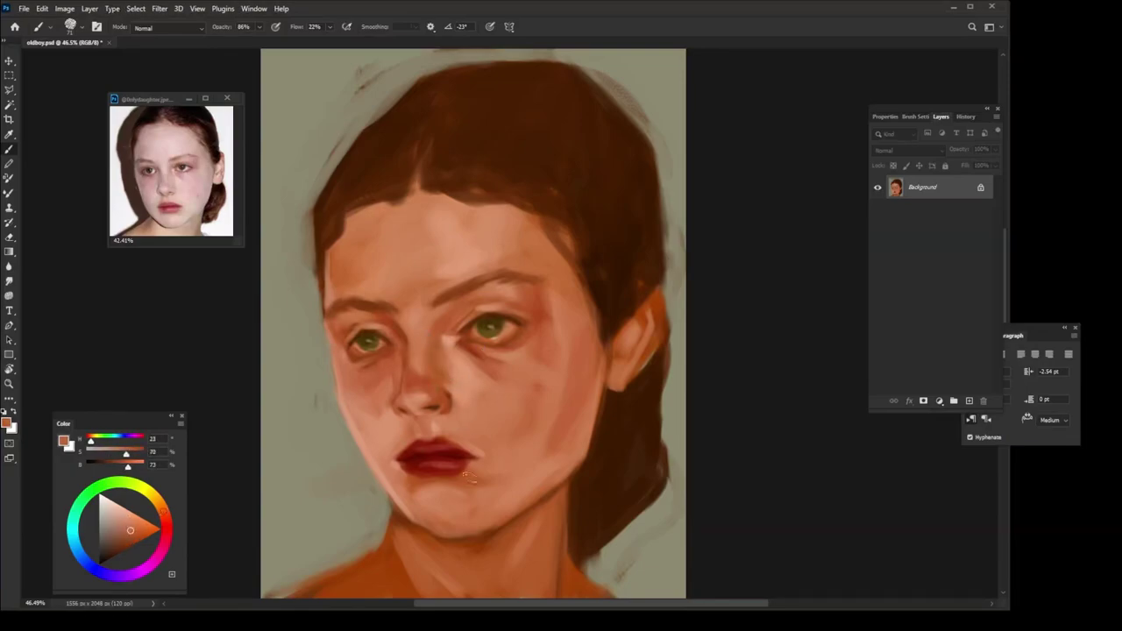
alt+click(409, 473)
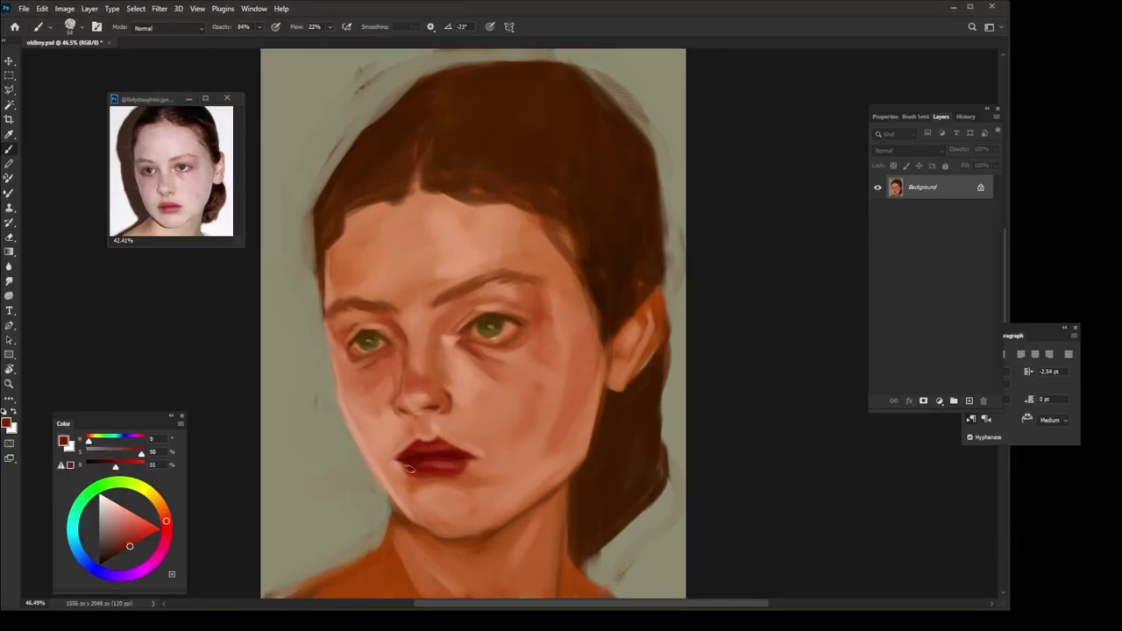
alt+click(432, 490)
Step: Sharpen the shadow under the chin and lighten the edge of the shoulder
alt+click(462, 514)
mouse_move(431, 534)
mouse_down()
mouse_move(394, 522)
mouse_move(296, 598)
mouse_up()
alt+click(386, 524)
Step: Rework the ear's rim and inner folds with sampled light and orange-brown skin tones
alt+click(654, 383)
mouse_move(653, 294)
mouse_down()
mouse_move(648, 351)
mouse_move(658, 350)
mouse_up()
click(642, 320)
alt+click(618, 329)
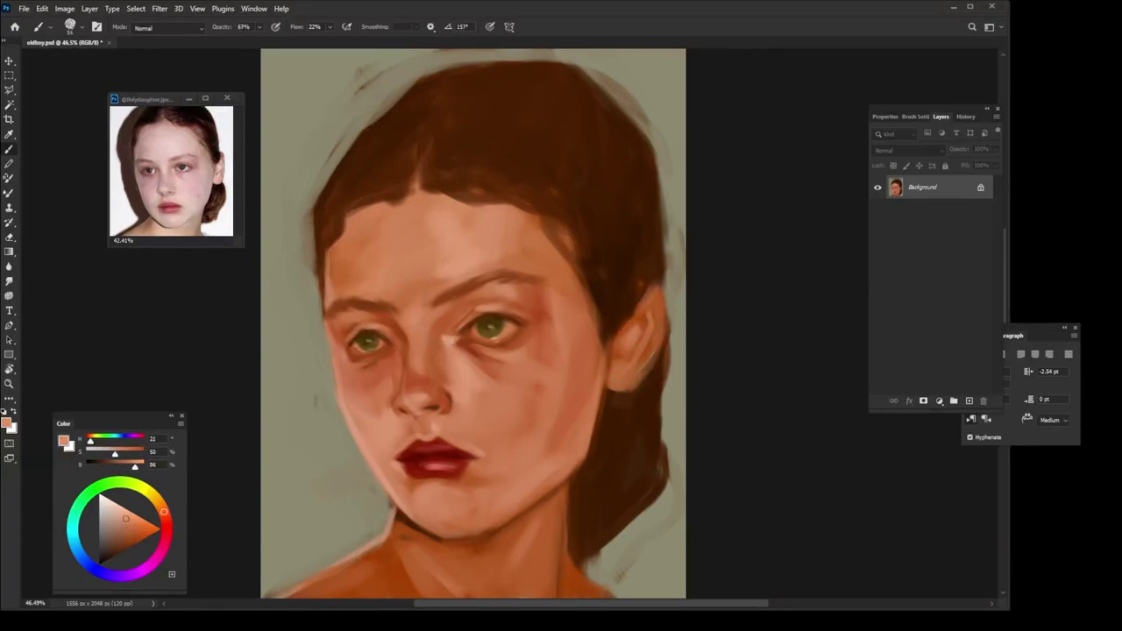
mouse_move(611, 323)
mouse_down()
mouse_move(608, 344)
mouse_move(633, 329)
mouse_up()
alt+click(617, 331)
alt+click(627, 312)
Step: Adjust the shading beneath the eye nearest the ear with sampled skin tones and maximize the window
alt+click(492, 397)
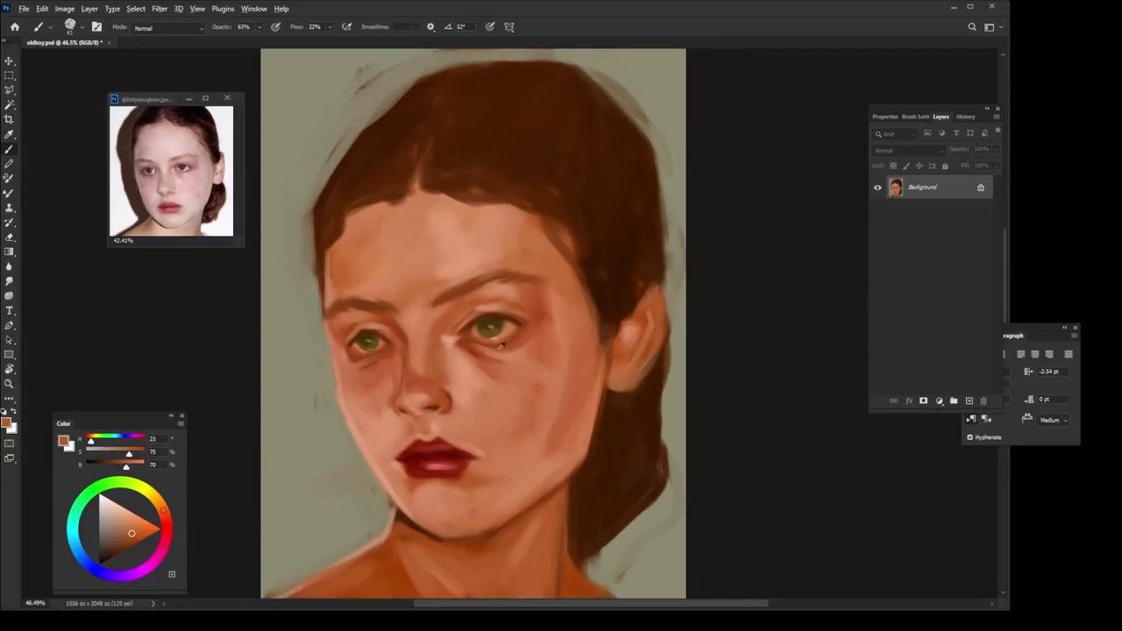
alt+click(478, 353)
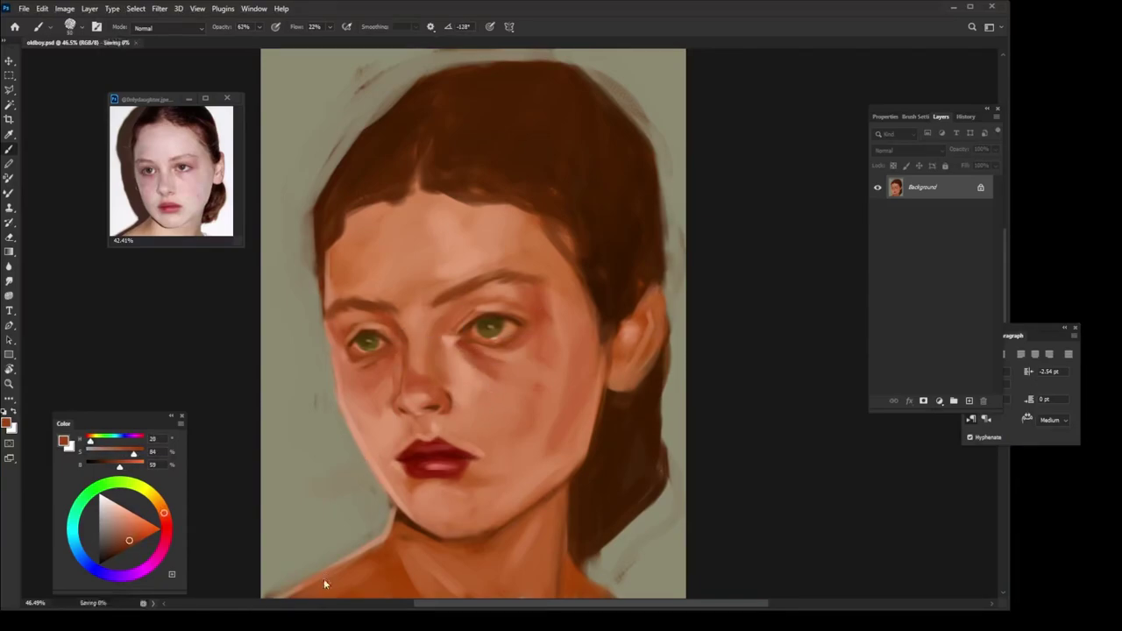
key(super+Up)
alt+click(690, 523)
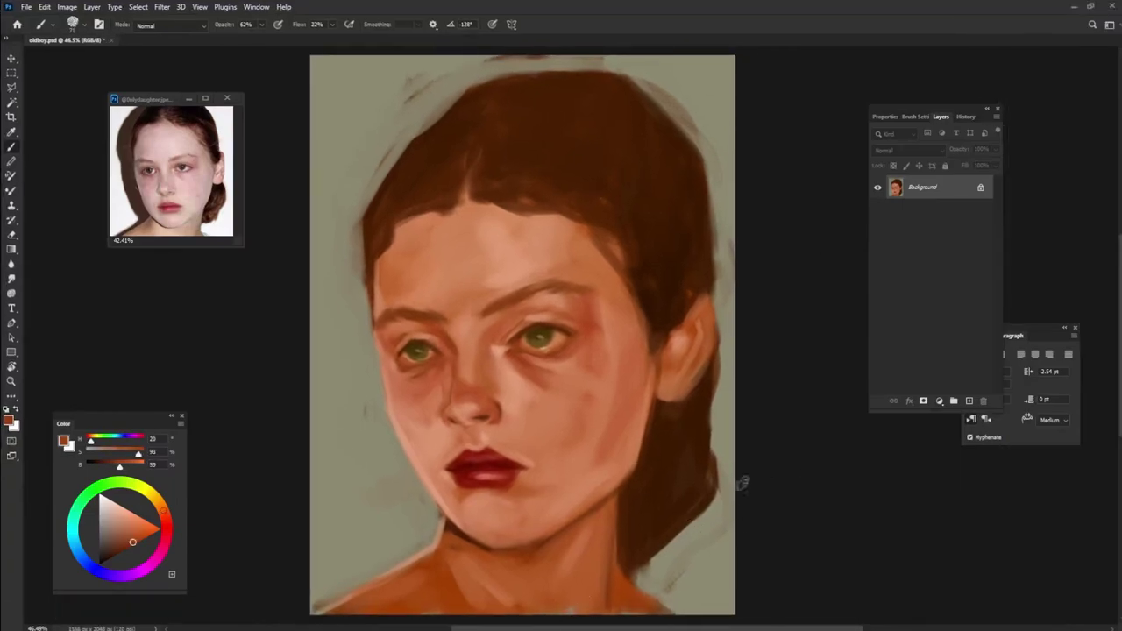
Step: Add a Color Lookup adjustment layer using the NightFromDay.CUBE 3D LUT
click(940, 404)
click(964, 561)
click(951, 154)
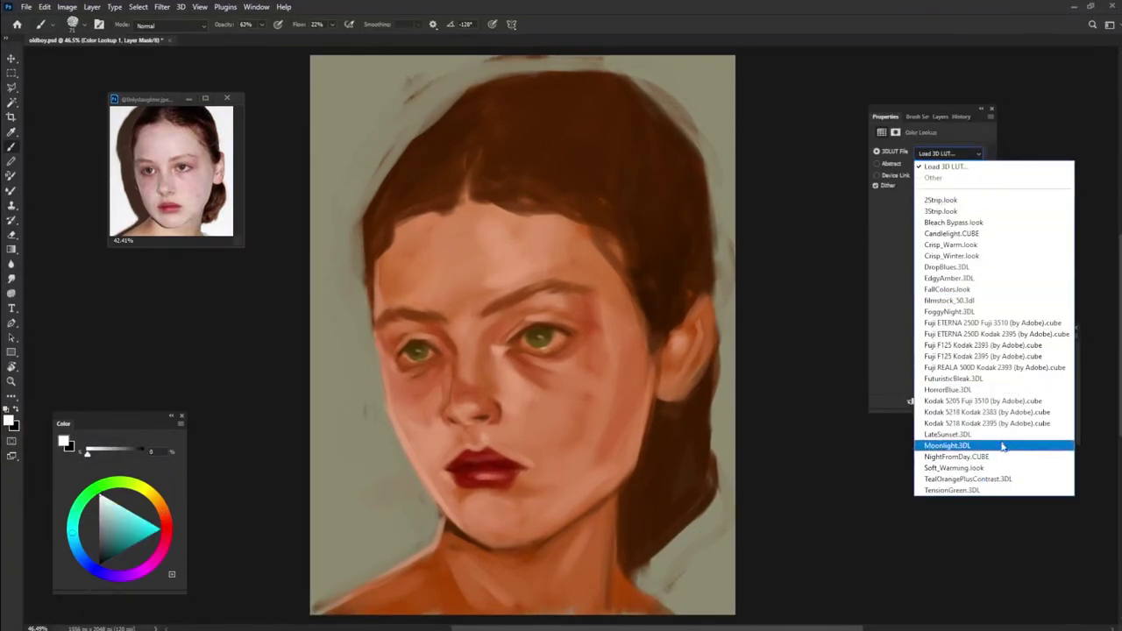
click(947, 456)
key(F7)
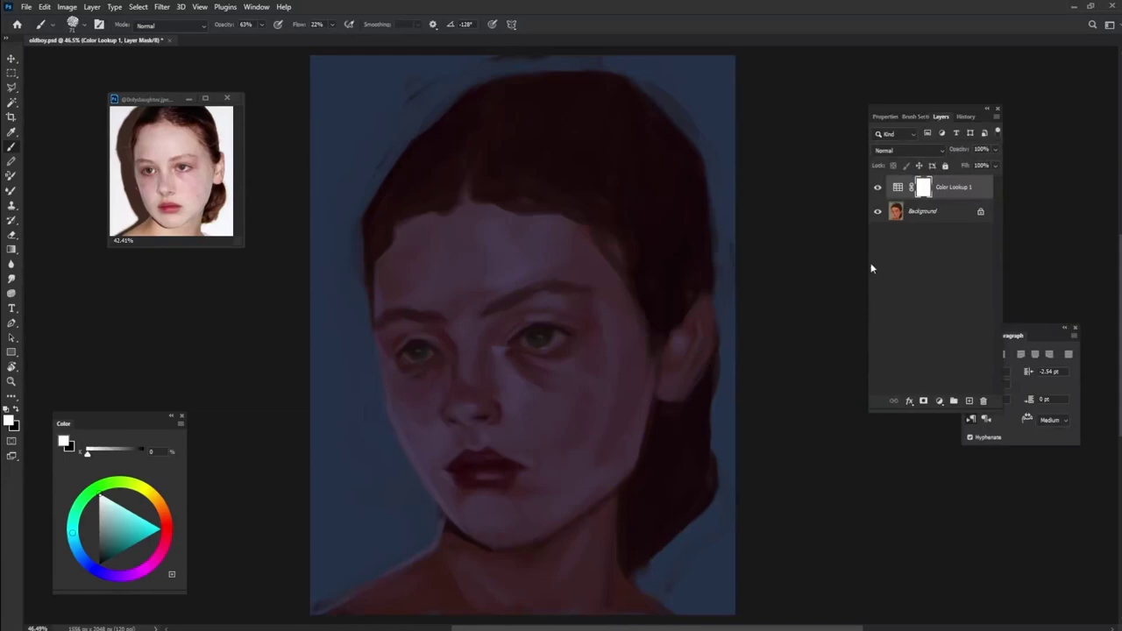
Step: Paint black on the Color Lookup mask over the near eye, cheek, nose, mouth and chin to reveal a lit area
key(x)
mouse_move(514, 369)
mouse_down()
mouse_move(578, 347)
mouse_move(604, 419)
mouse_move(548, 443)
mouse_up()
mouse_move(561, 349)
mouse_down()
mouse_move(493, 370)
mouse_move(490, 412)
mouse_move(451, 443)
mouse_move(438, 500)
mouse_move(552, 480)
mouse_move(438, 508)
mouse_move(567, 469)
mouse_up()
drag(480, 378, 445, 426)
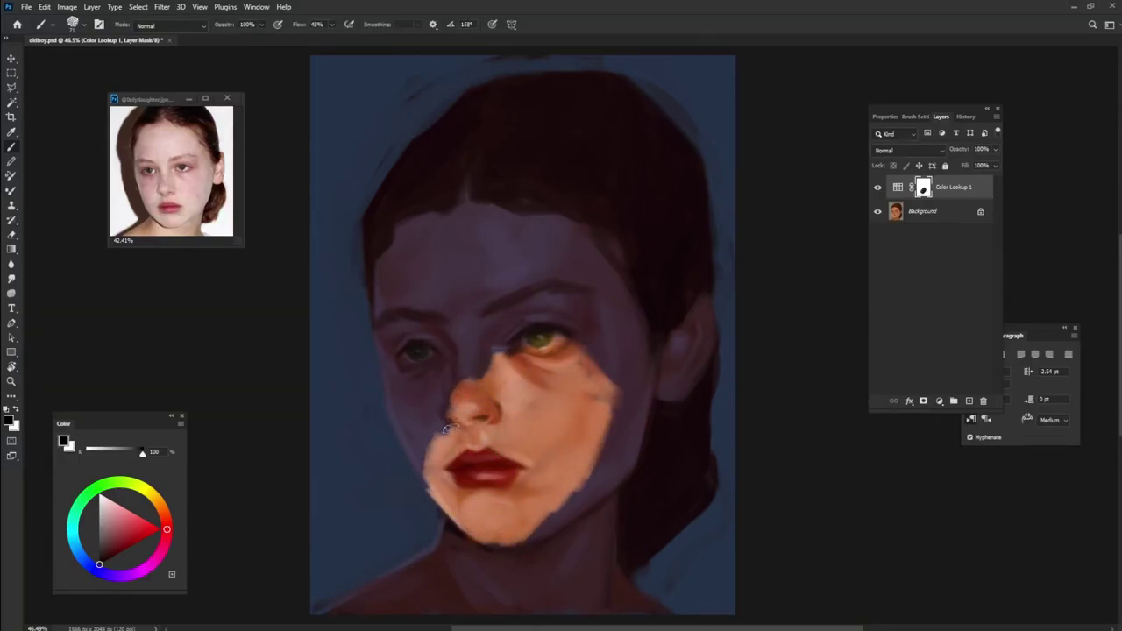
mouse_move(480, 377)
mouse_down()
mouse_move(560, 344)
mouse_move(606, 344)
mouse_move(631, 403)
mouse_move(534, 533)
mouse_move(499, 455)
mouse_move(488, 390)
mouse_move(579, 326)
mouse_move(651, 377)
mouse_up()
mouse_move(438, 428)
mouse_down()
mouse_move(425, 455)
mouse_move(447, 398)
mouse_up()
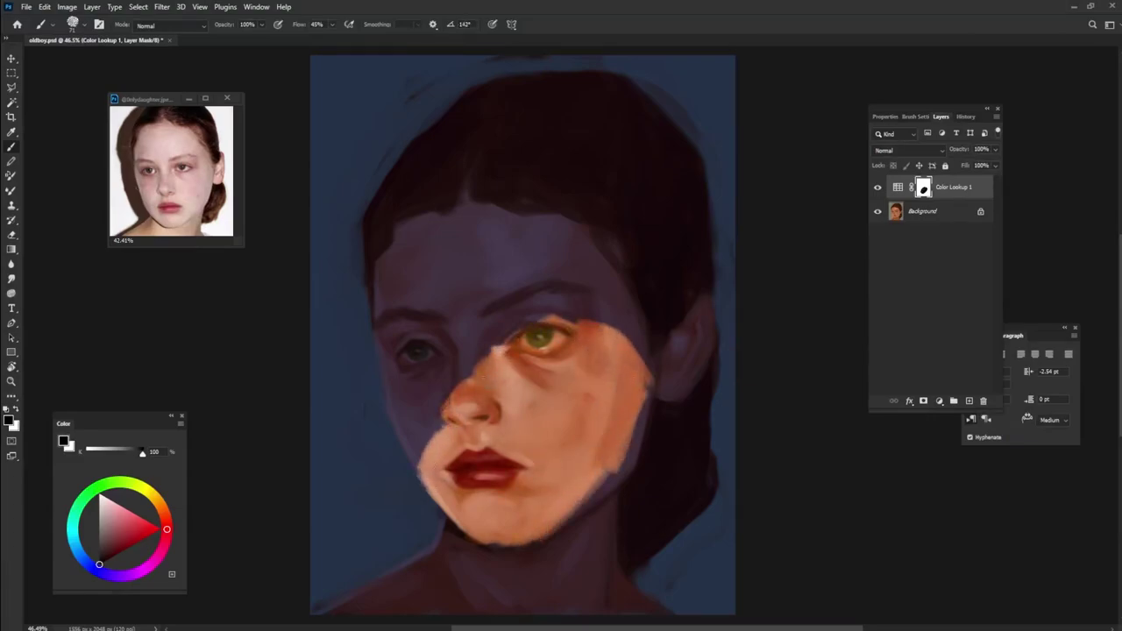
Step: Extend the lit area on the mask to the cheek and jaw edges, shoulder and lower ear
mouse_move(622, 323)
mouse_down()
mouse_move(635, 428)
mouse_move(491, 547)
mouse_up()
mouse_move(438, 585)
mouse_down()
mouse_move(339, 612)
mouse_move(437, 593)
mouse_move(442, 619)
mouse_up()
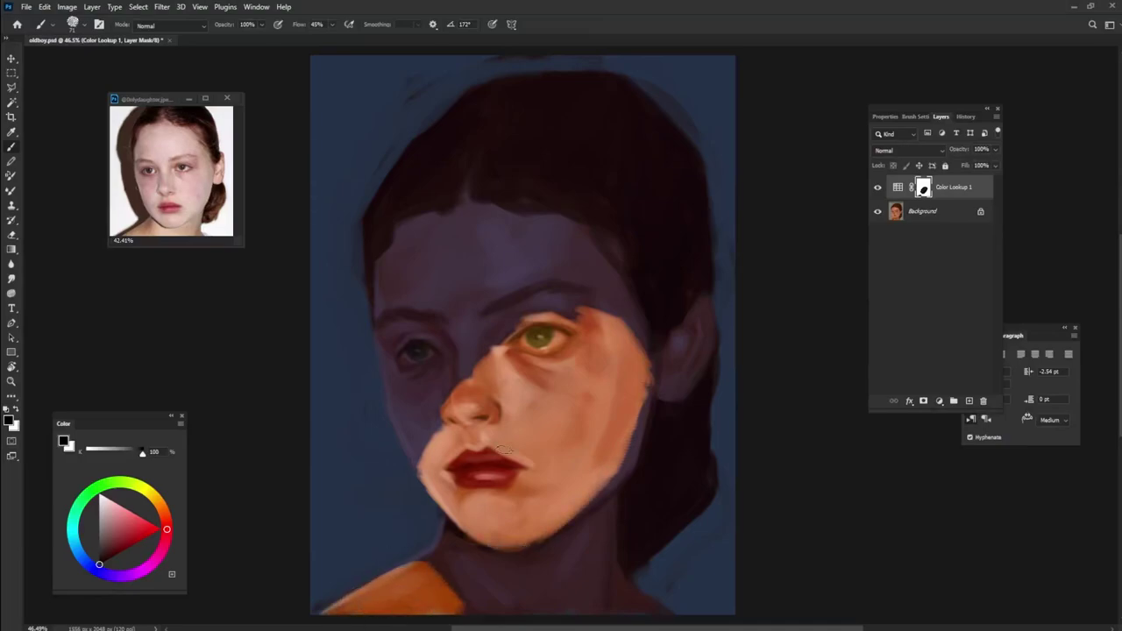
mouse_move(630, 452)
mouse_down()
mouse_move(531, 331)
mouse_move(640, 324)
mouse_move(688, 373)
mouse_move(659, 357)
mouse_up()
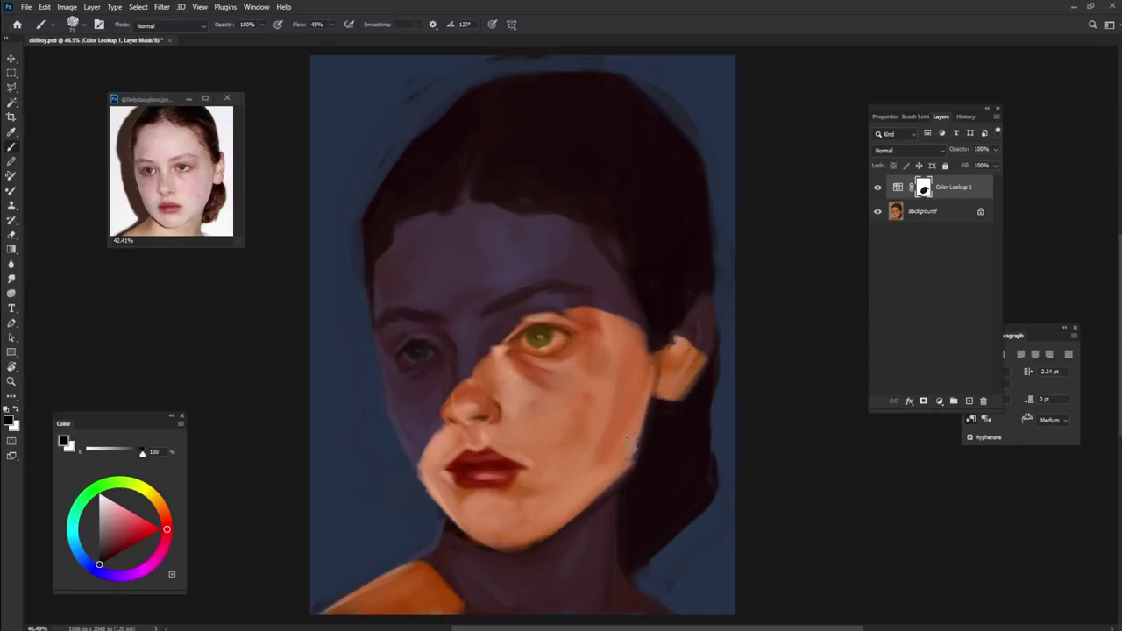
Step: Paint white on the mask to tighten the shadow edge beside the mouth, nose bridge and near eye
key(x)
mouse_move(443, 429)
mouse_down()
mouse_move(429, 456)
mouse_move(469, 376)
mouse_move(526, 320)
mouse_up()
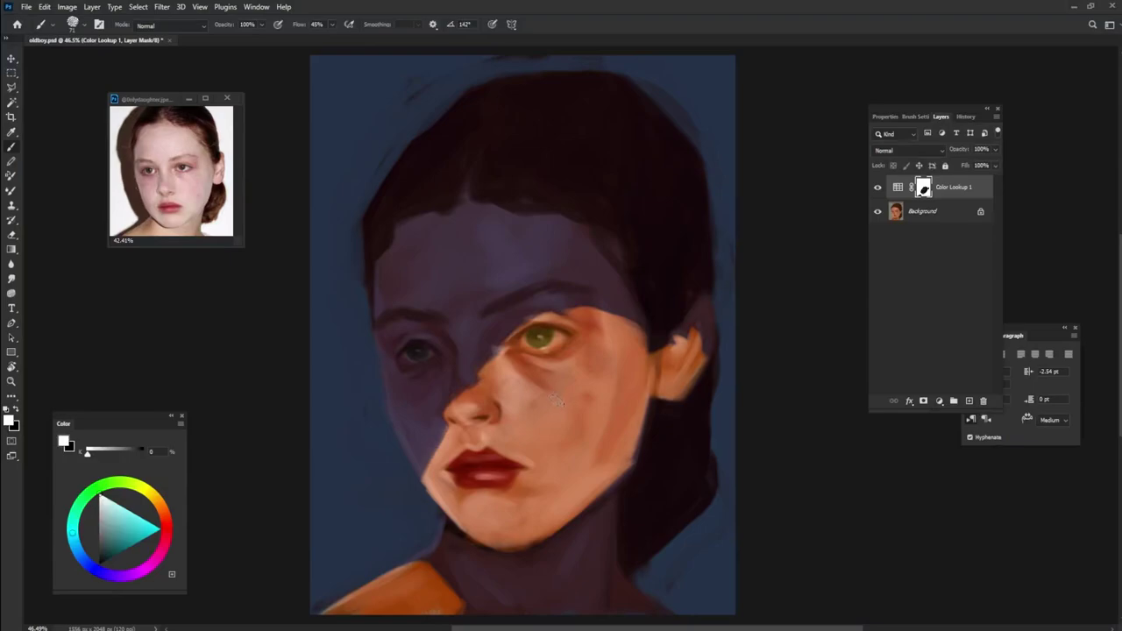
drag(468, 372, 543, 320)
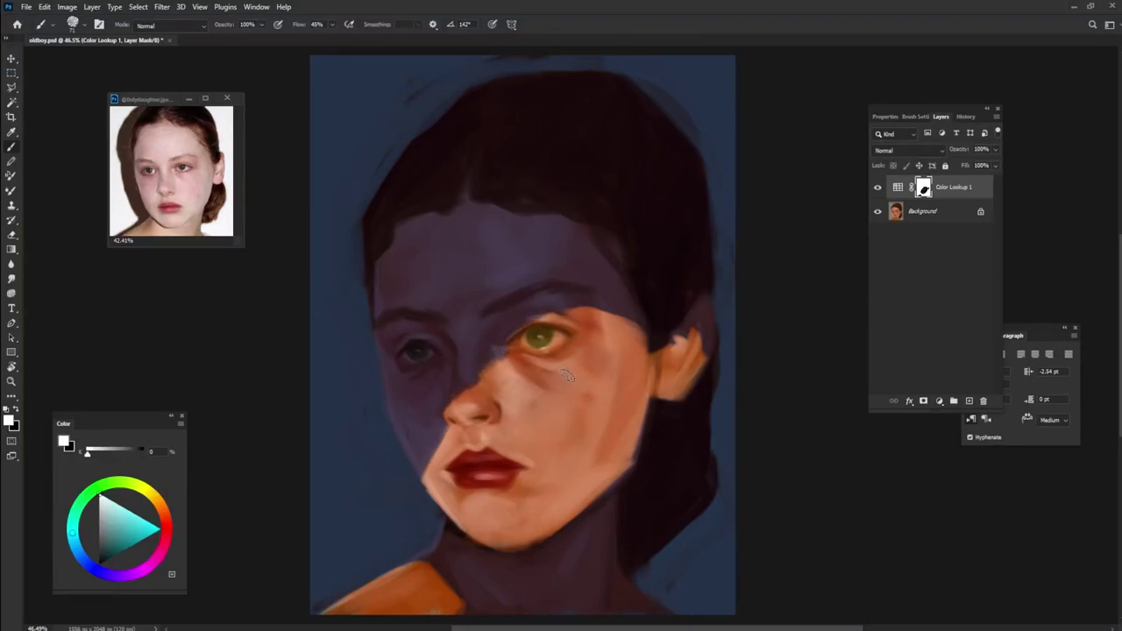
Step: Refine the Color Lookup mask in black and white at the nose bridge, near temple and the jaw edge beside the mouth
drag(511, 403, 545, 307)
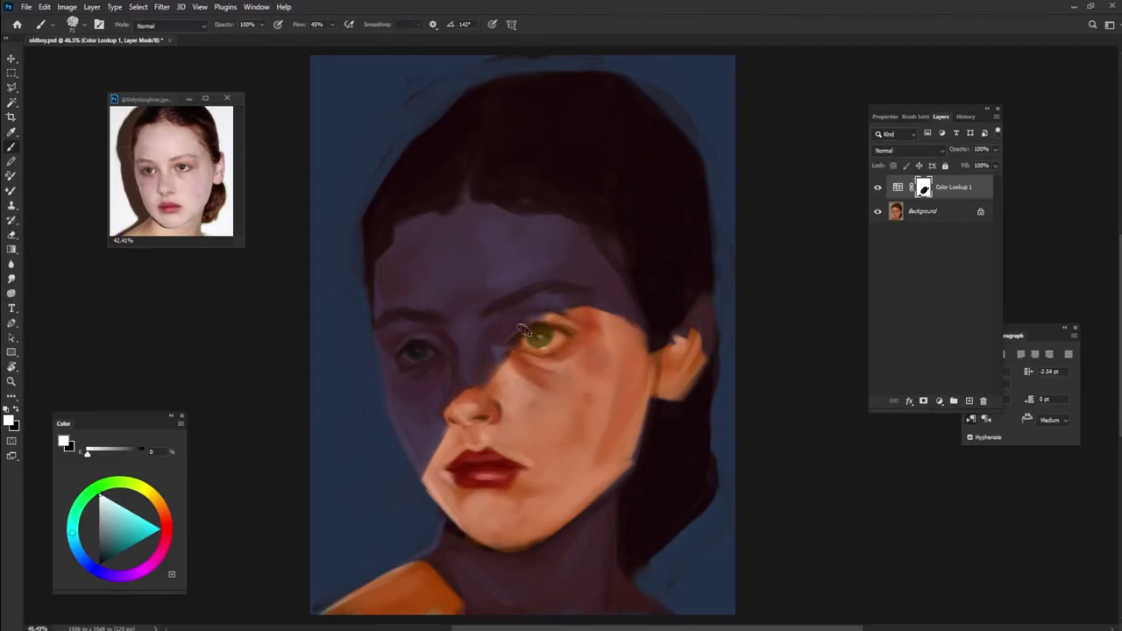
key(x)
drag(419, 498, 438, 452)
mouse_move(627, 309)
mouse_down()
mouse_move(644, 341)
mouse_move(605, 302)
mouse_up()
key(x)
drag(431, 515, 402, 460)
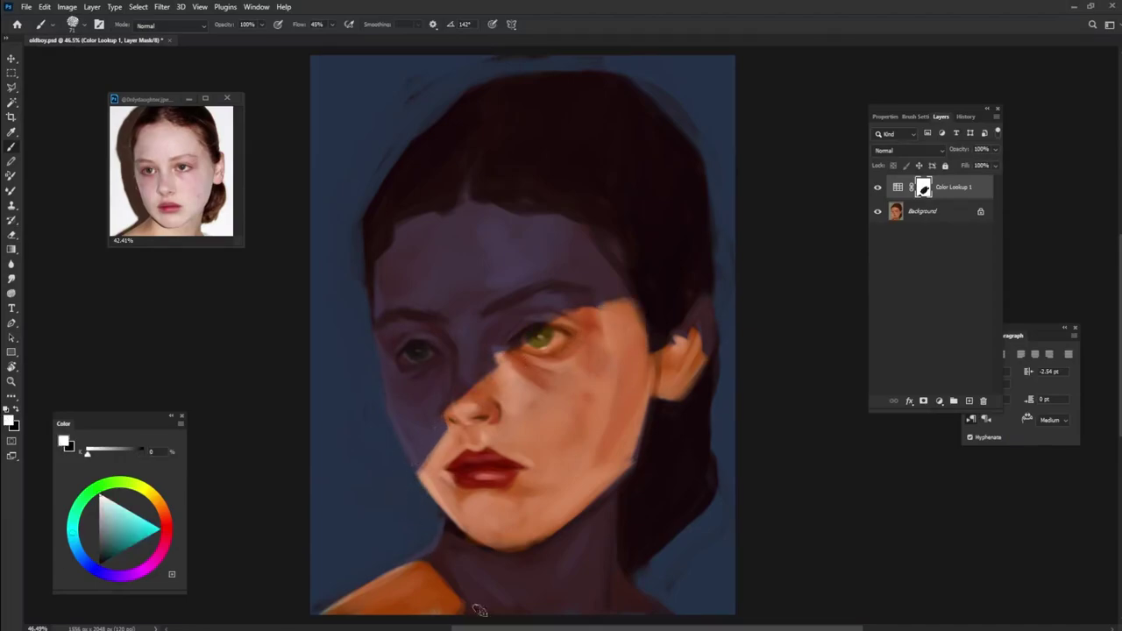
Step: Reshape the mask so light falls on straight-edged patches of both shoulders and only on the lower half of the ear
drag(425, 550, 438, 592)
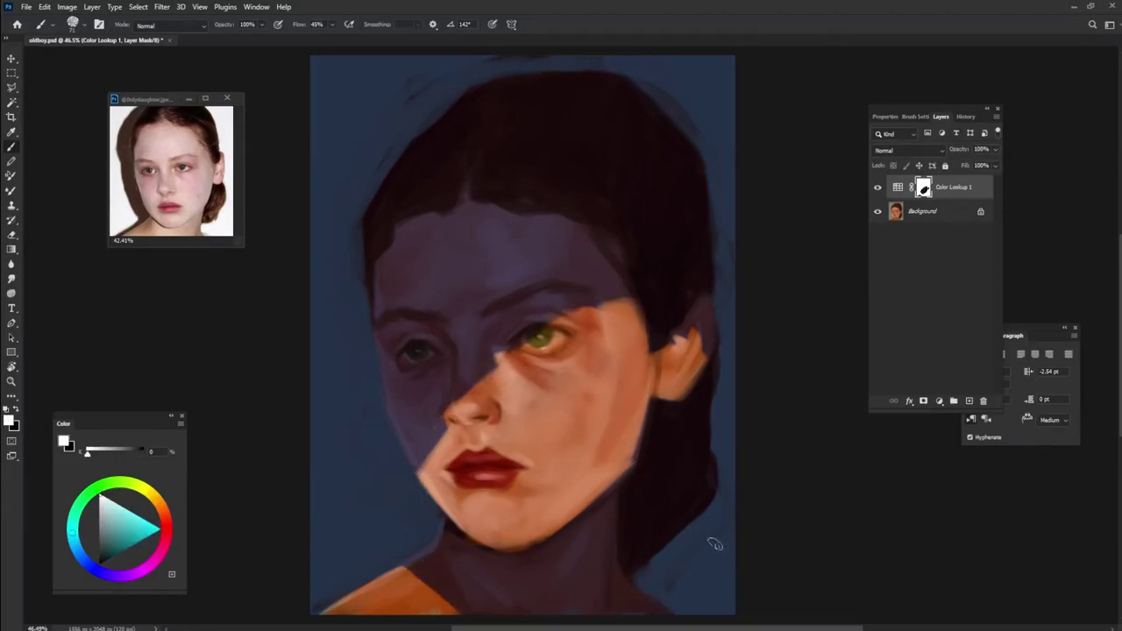
key(x)
mouse_move(667, 608)
mouse_down()
mouse_move(723, 565)
mouse_move(679, 605)
mouse_up()
key(x)
drag(731, 535, 653, 594)
mouse_move(726, 325)
mouse_down()
mouse_move(711, 336)
mouse_move(697, 395)
mouse_up()
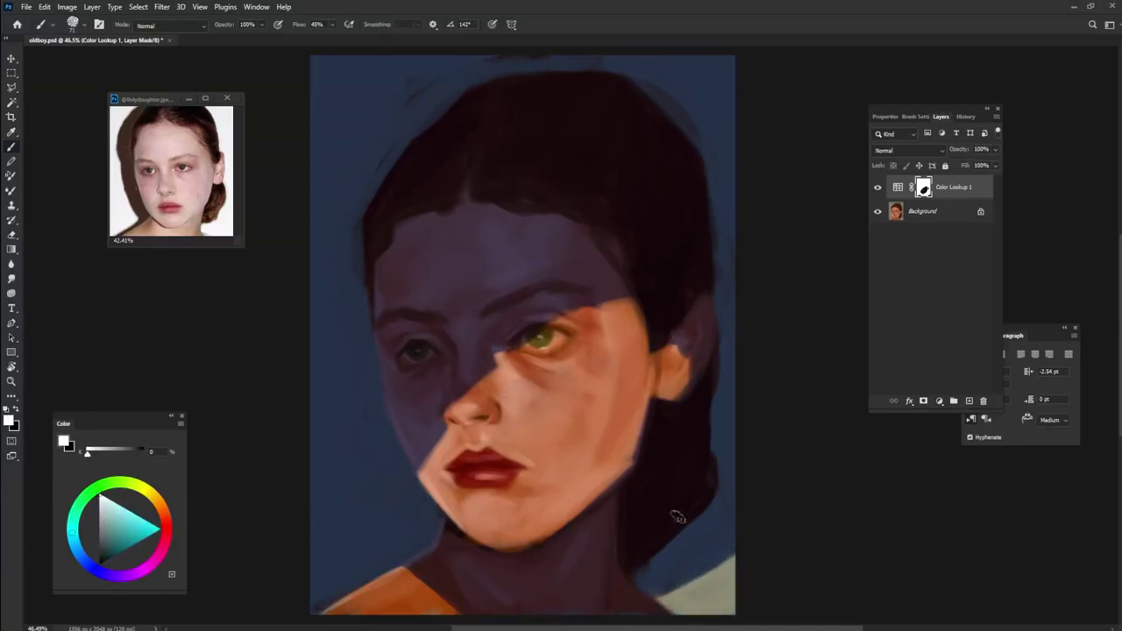
Step: Save the oldboy painting in the Downloads folder
key(Return)
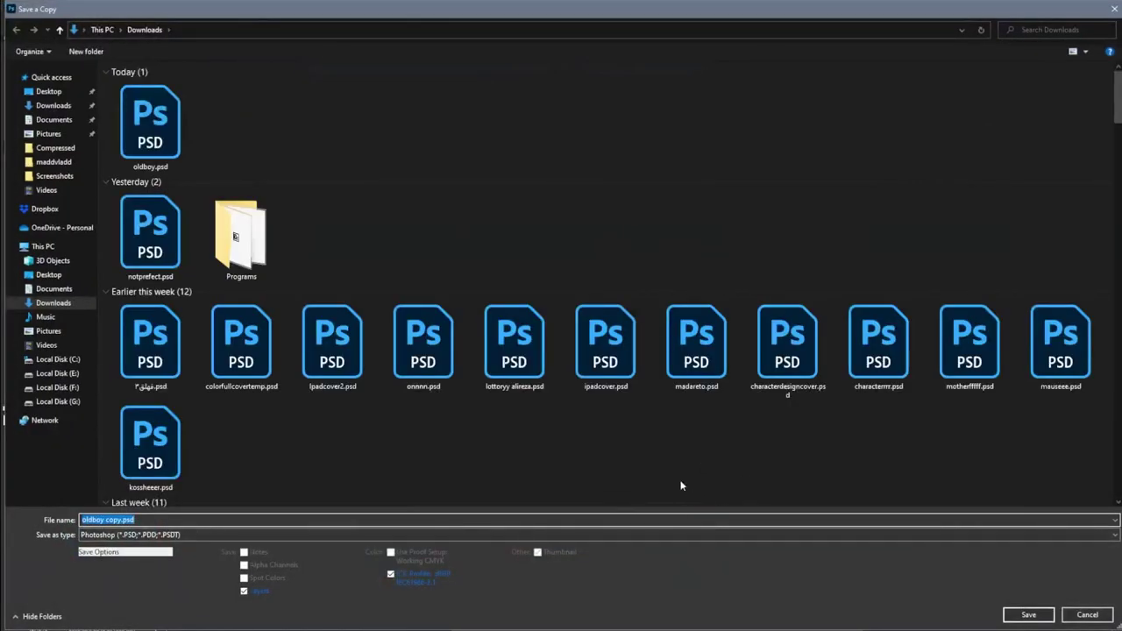
key(Return)
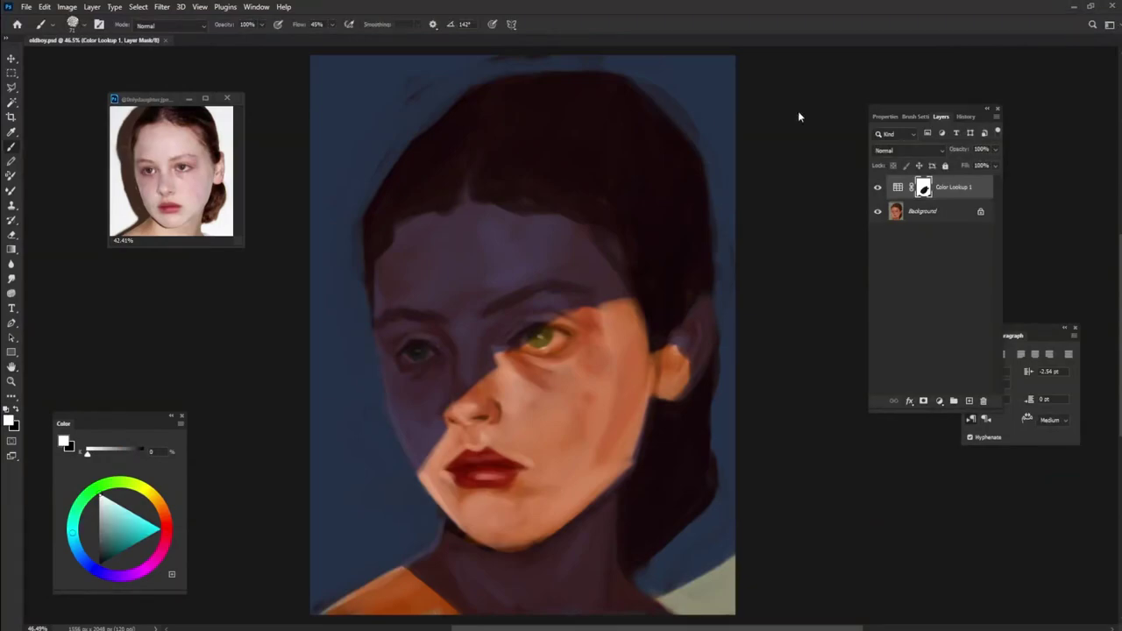
Step: Add a second Color Lookup adjustment layer, try several 3D LUTs and keep one that warms the colours
click(939, 401)
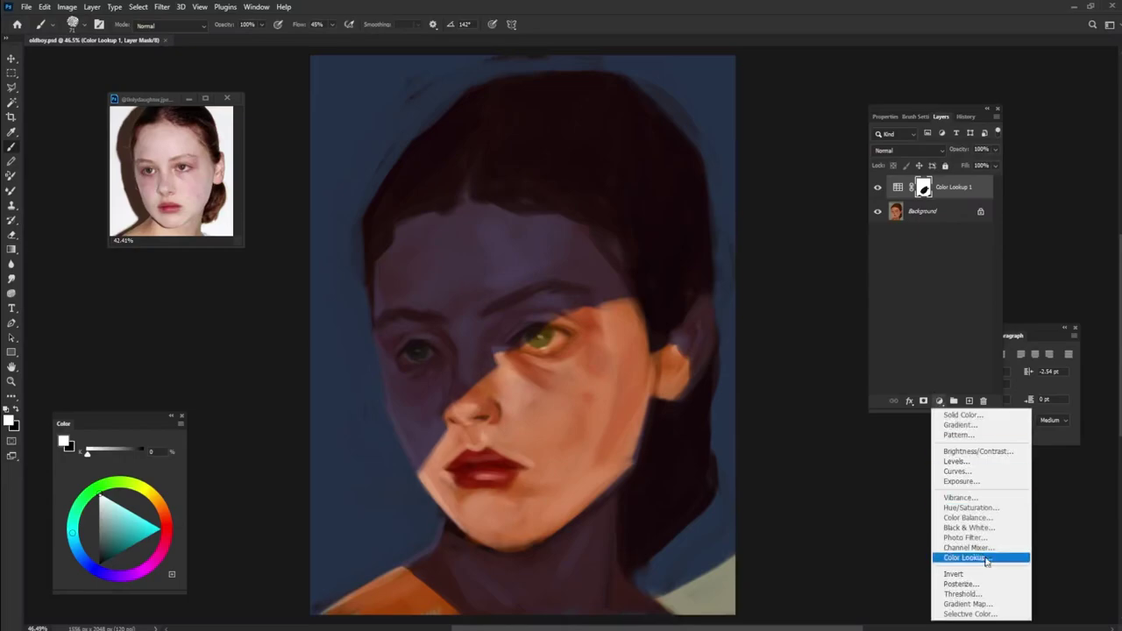
click(986, 558)
click(951, 154)
click(947, 289)
click(931, 154)
click(991, 211)
click(946, 154)
click(947, 289)
click(946, 154)
click(953, 301)
click(956, 153)
click(989, 288)
Step: Lower the opacity of the Color Lookup 2 layer to about 49%
click(937, 116)
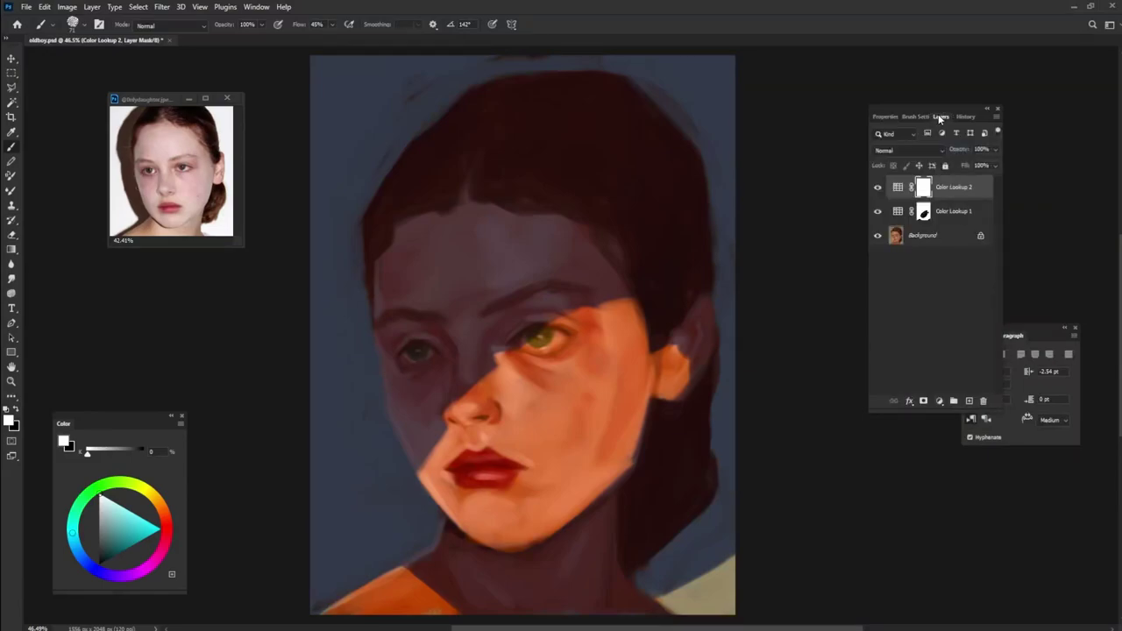
click(898, 187)
drag(994, 149, 967, 165)
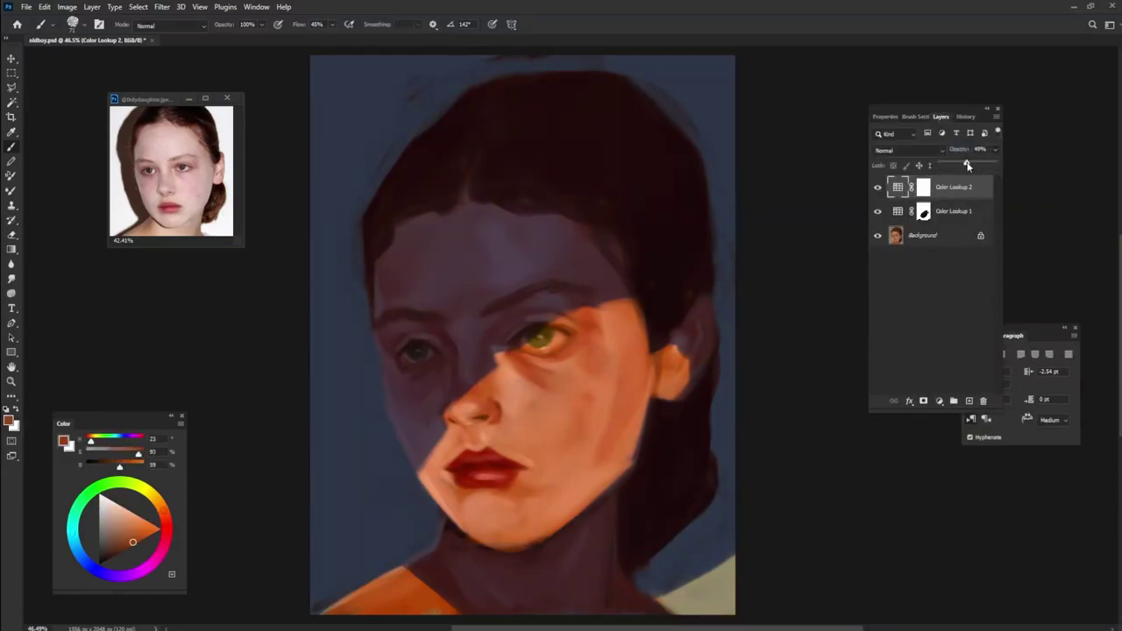
Step: Save a copy of the painting in another file format
key(ctrl+alt+s)
click(202, 534)
click(204, 372)
key(Return)
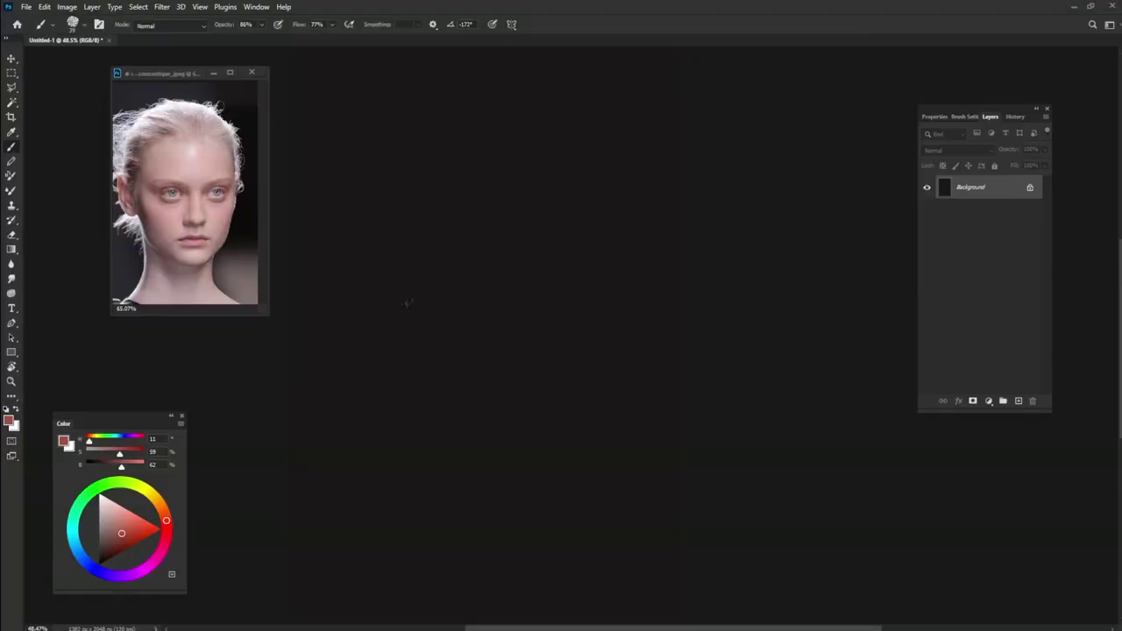
Step: Sketch the head's outline, near ear edge and vertical centre line in muted red on the dark canvas of the new portrait
mouse_move(336, 237)
mouse_down()
mouse_move(450, 533)
mouse_move(413, 130)
mouse_move(362, 499)
mouse_move(543, 578)
mouse_up()
drag(614, 272, 561, 561)
drag(613, 526, 544, 582)
drag(331, 303, 338, 408)
drag(631, 302, 574, 574)
mouse_move(505, 145)
mouse_down()
mouse_move(528, 329)
mouse_move(531, 580)
mouse_up()
Step: Sketch guides for the eye line, both eyes, the nose and the mouth inside the head outline
drag(515, 414, 554, 418)
mouse_move(644, 309)
mouse_down()
mouse_move(405, 352)
mouse_move(627, 341)
mouse_up()
drag(480, 422, 571, 407)
drag(493, 482, 575, 470)
drag(421, 346, 499, 333)
drag(557, 337, 604, 337)
mouse_move(504, 325)
mouse_down()
mouse_move(519, 379)
mouse_move(566, 421)
mouse_up()
drag(429, 386, 407, 433)
mouse_move(421, 338)
mouse_down()
mouse_move(499, 342)
mouse_move(399, 329)
mouse_up()
Step: Sketch the ear, side planes, jaw and hairline, and outline the outer hair shape and neck
drag(324, 289, 368, 360)
mouse_move(368, 355)
mouse_down()
mouse_move(334, 367)
mouse_move(390, 443)
mouse_up()
drag(359, 390, 408, 504)
mouse_move(386, 508)
mouse_down()
mouse_move(520, 564)
mouse_move(609, 491)
mouse_up()
mouse_move(627, 394)
mouse_down()
mouse_move(547, 570)
mouse_move(386, 258)
mouse_up()
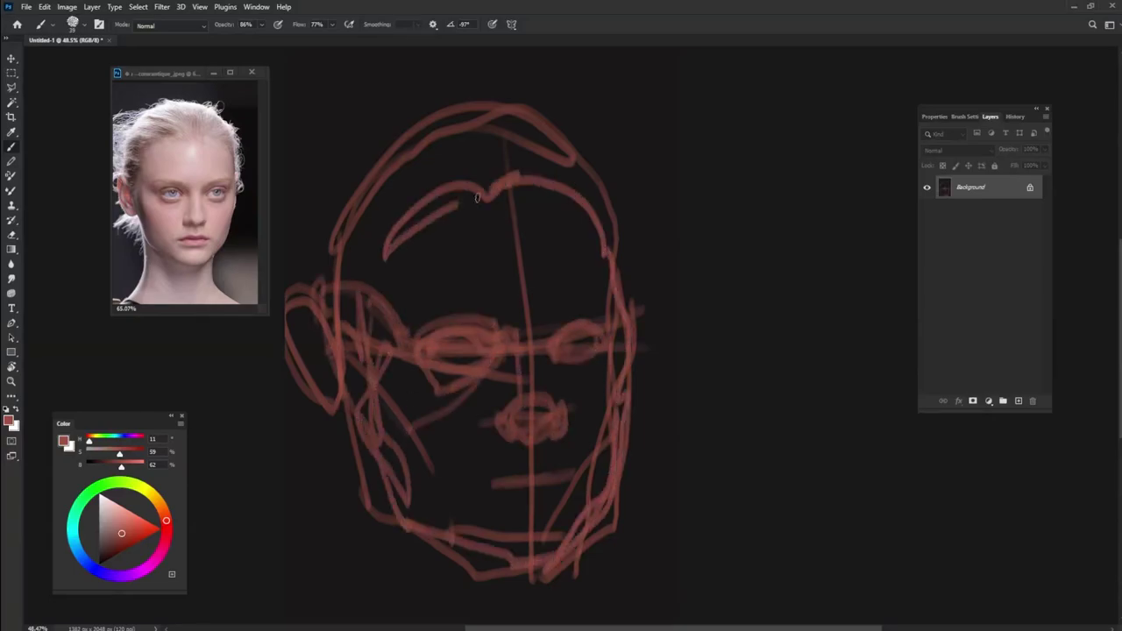
drag(298, 263, 543, 92)
drag(306, 140, 359, 603)
drag(385, 403, 385, 613)
drag(539, 566, 557, 613)
Step: Fill the head and neck with dark red using a large brush, and block in the forehead, brows and eye sockets
mouse_move(560, 175)
mouse_down()
mouse_move(343, 326)
mouse_move(596, 238)
mouse_move(333, 403)
mouse_move(523, 283)
mouse_move(505, 551)
mouse_up()
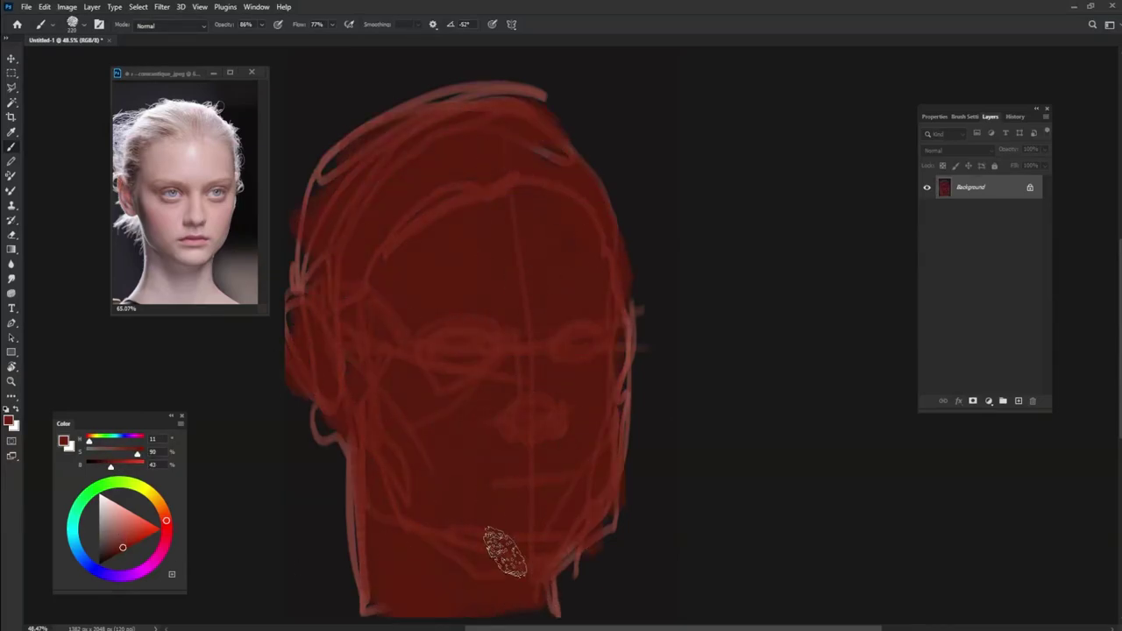
drag(438, 351, 493, 290)
drag(579, 351, 470, 321)
alt+click(355, 486)
mouse_move(381, 346)
mouse_down()
mouse_move(402, 394)
mouse_move(446, 430)
mouse_move(393, 328)
mouse_move(502, 200)
mouse_move(544, 320)
mouse_up()
mouse_move(486, 210)
mouse_down()
mouse_move(495, 250)
mouse_move(438, 386)
mouse_move(448, 419)
mouse_move(464, 333)
mouse_move(383, 340)
mouse_move(469, 319)
mouse_move(412, 326)
mouse_up()
mouse_move(502, 361)
mouse_down()
mouse_move(571, 310)
mouse_move(491, 412)
mouse_move(576, 456)
mouse_move(497, 345)
mouse_move(454, 368)
mouse_move(421, 364)
mouse_up()
drag(577, 339, 605, 326)
Step: Block in lighter red planes on the nose ridge and cheeks, and restate the jaw edges with sampled tones
alt+click(533, 435)
mouse_move(530, 350)
mouse_down()
mouse_move(532, 443)
mouse_move(526, 399)
mouse_up()
alt+click(514, 450)
mouse_move(490, 491)
mouse_down()
mouse_move(415, 412)
mouse_move(444, 405)
mouse_up()
alt+click(412, 413)
drag(344, 393, 382, 535)
drag(352, 425, 421, 487)
mouse_move(386, 525)
mouse_down()
mouse_move(552, 565)
mouse_move(618, 500)
mouse_move(631, 368)
mouse_up()
drag(346, 368, 473, 547)
Step: Shape the near eyelid and temple with sampled reds, and paint the light eyeball of the far eye
alt+click(579, 354)
alt+click(480, 333)
alt+click(435, 348)
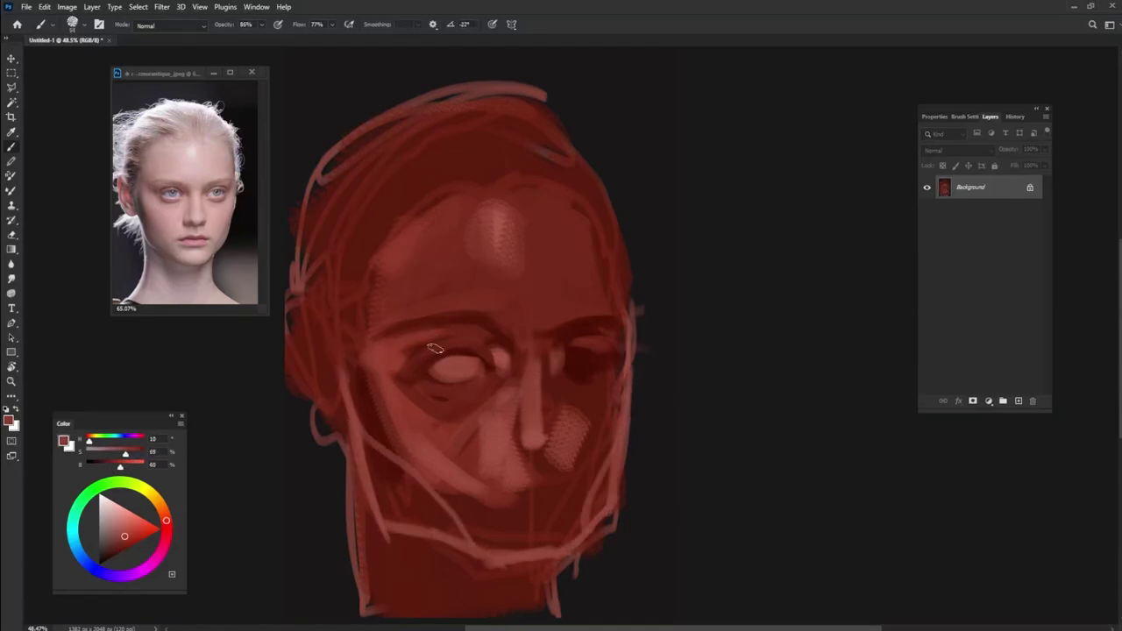
alt+click(371, 310)
alt+click(368, 380)
alt+click(450, 368)
alt+click(431, 340)
alt+click(488, 342)
drag(568, 360, 603, 361)
Step: Set the brush to 100% opacity with low flow, then lighten the far temple and shade the far brow and socket
key(0)
key(shift+1)
key(shift+6)
alt+click(481, 324)
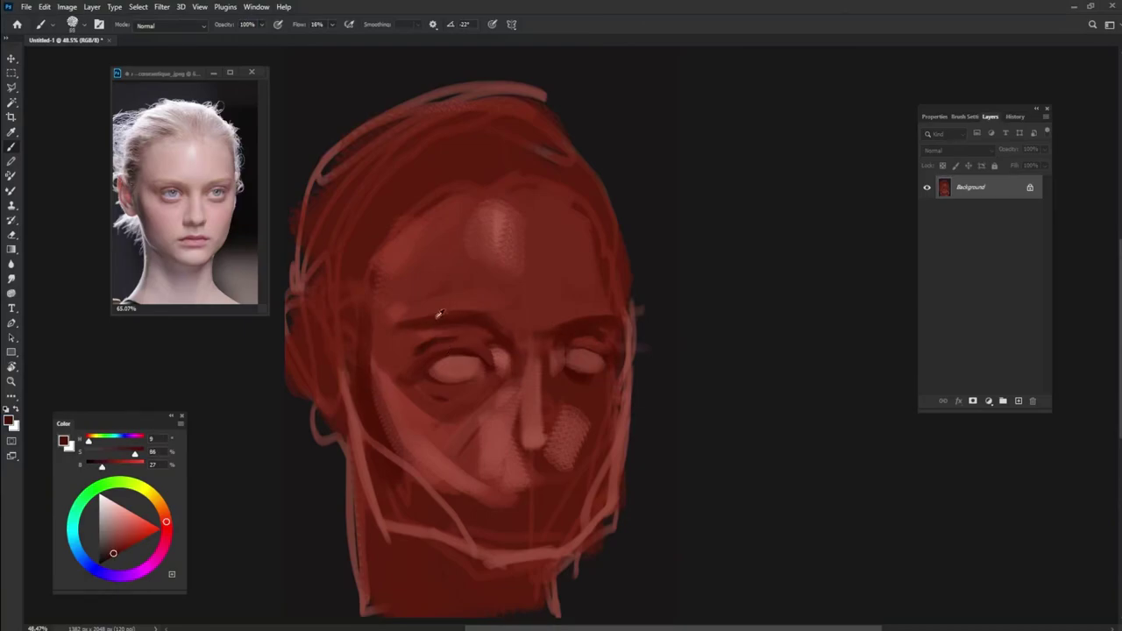
key(shift+2)
key(shift+3)
alt+click(594, 242)
mouse_move(594, 241)
mouse_down()
mouse_move(617, 307)
mouse_move(624, 377)
mouse_up()
alt+click(614, 342)
drag(614, 329, 578, 350)
alt+click(554, 335)
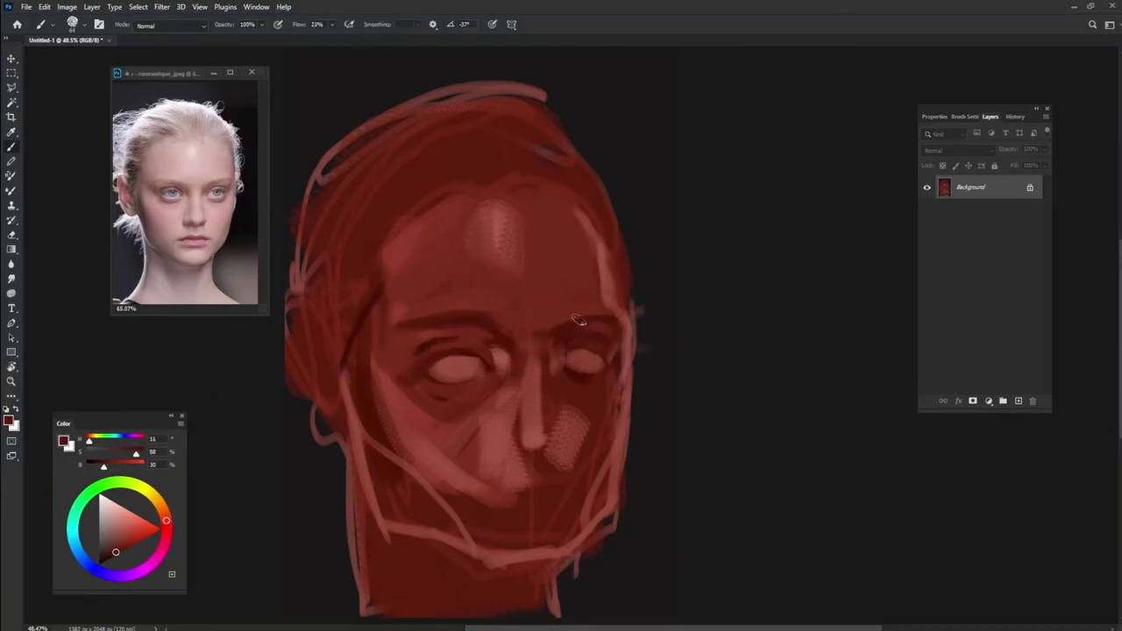
Step: Blend the brow ridge and forehead with sampled reds at 95% brush opacity
key(9)
key(5)
alt+click(552, 297)
alt+click(463, 263)
Step: Set the brush to 30% flow and 100% opacity, with the Transfer opacity jitter minimum at 32%
key(shift+3)
key(shift+0)
key(0)
click(964, 117)
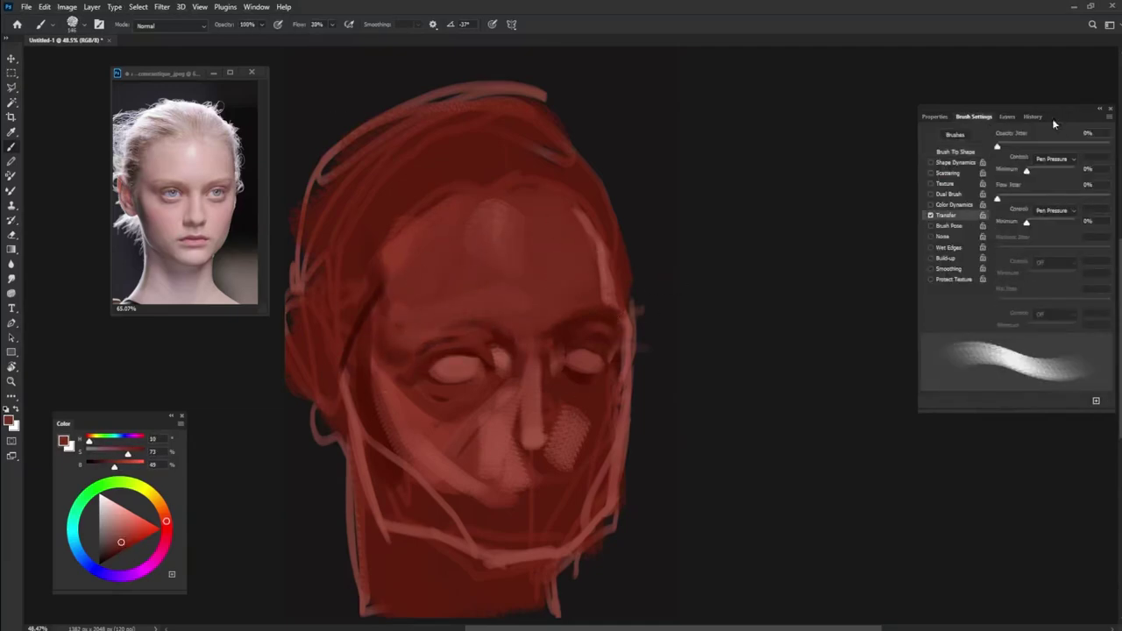
drag(1059, 122, 1010, 123)
drag(977, 169, 992, 169)
Step: Lighten the mouth and chin area, and outline the ear top, hair and hairline in near-black red
alt+click(438, 519)
alt+click(334, 330)
drag(332, 385, 306, 190)
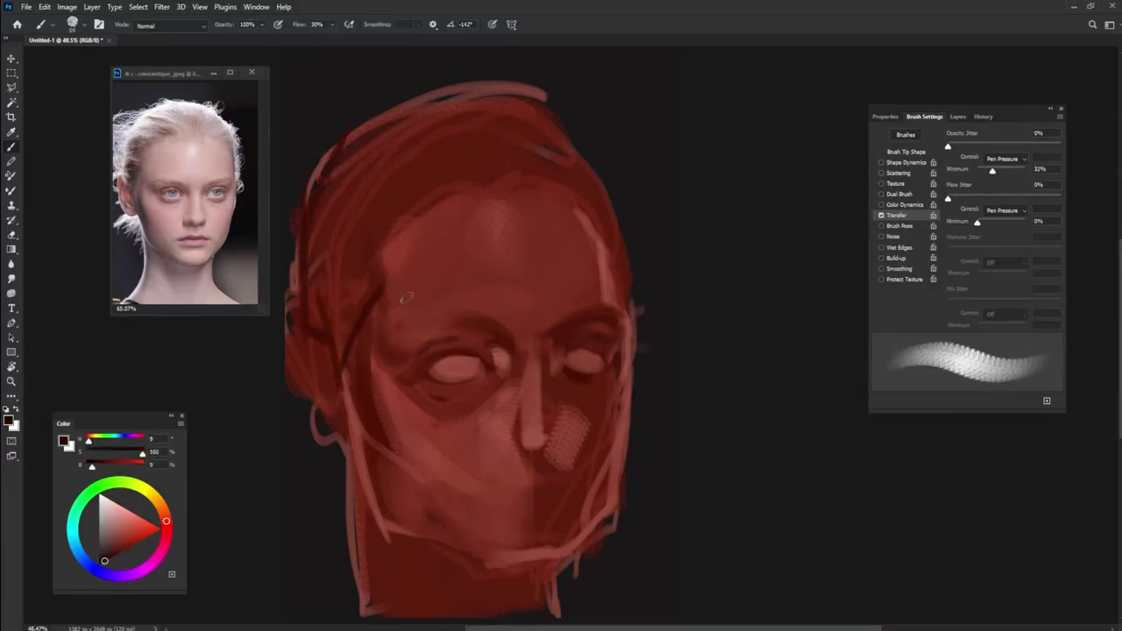
drag(302, 322, 397, 144)
mouse_move(346, 132)
mouse_down()
mouse_move(624, 235)
mouse_move(629, 308)
mouse_up()
mouse_move(377, 308)
mouse_down()
mouse_move(383, 224)
mouse_move(536, 192)
mouse_move(629, 298)
mouse_up()
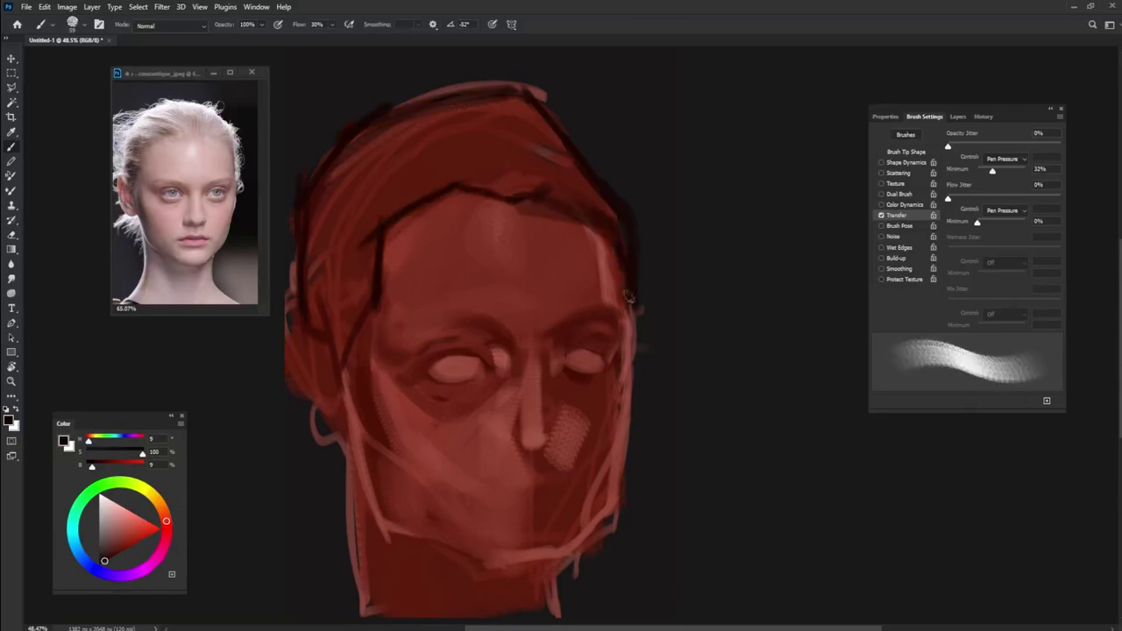
Step: Paint the near ear saturated red and darken the side plane of the face down to the jaw
alt+click(303, 333)
mouse_move(298, 320)
mouse_down()
mouse_move(317, 355)
mouse_move(273, 338)
mouse_move(317, 398)
mouse_up()
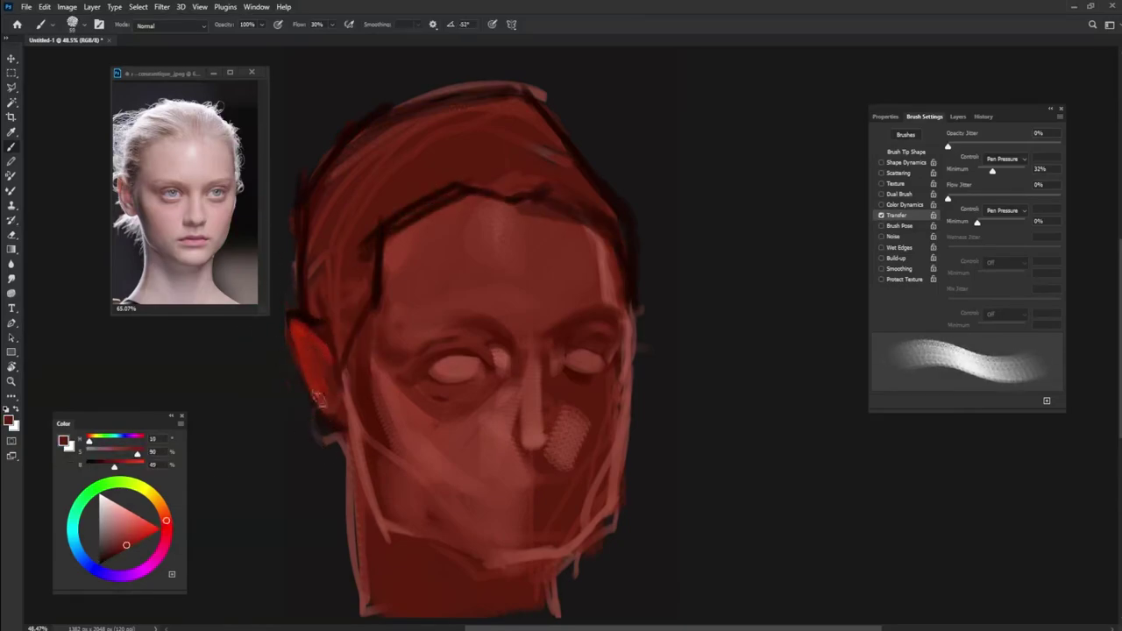
alt+click(414, 368)
drag(351, 438, 335, 386)
alt+click(386, 359)
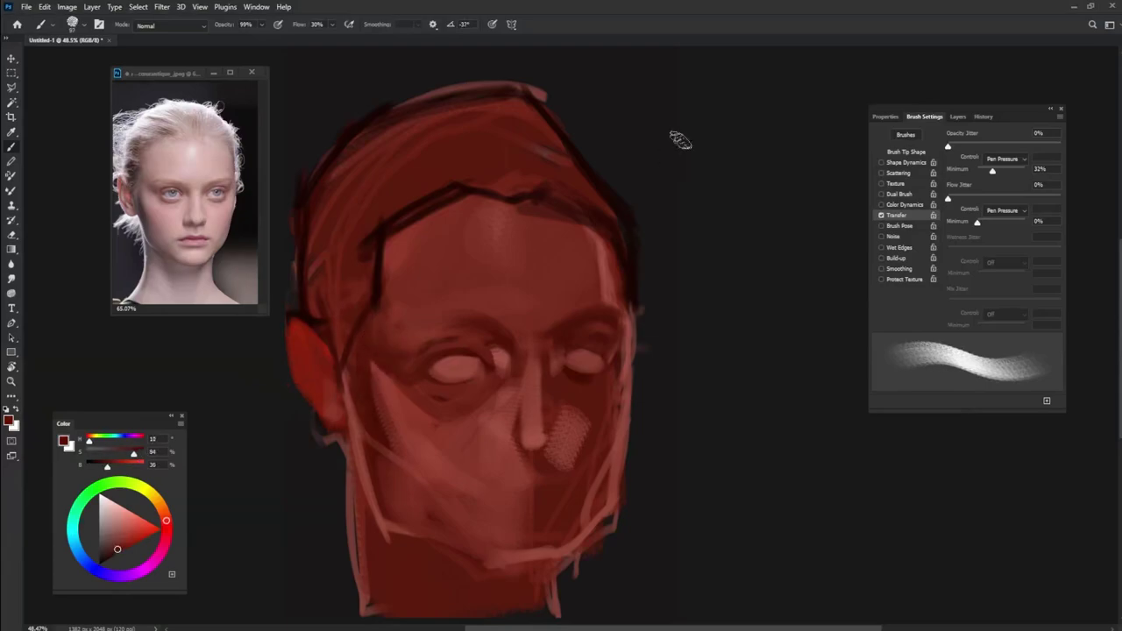
drag(376, 429, 394, 525)
alt+click(382, 345)
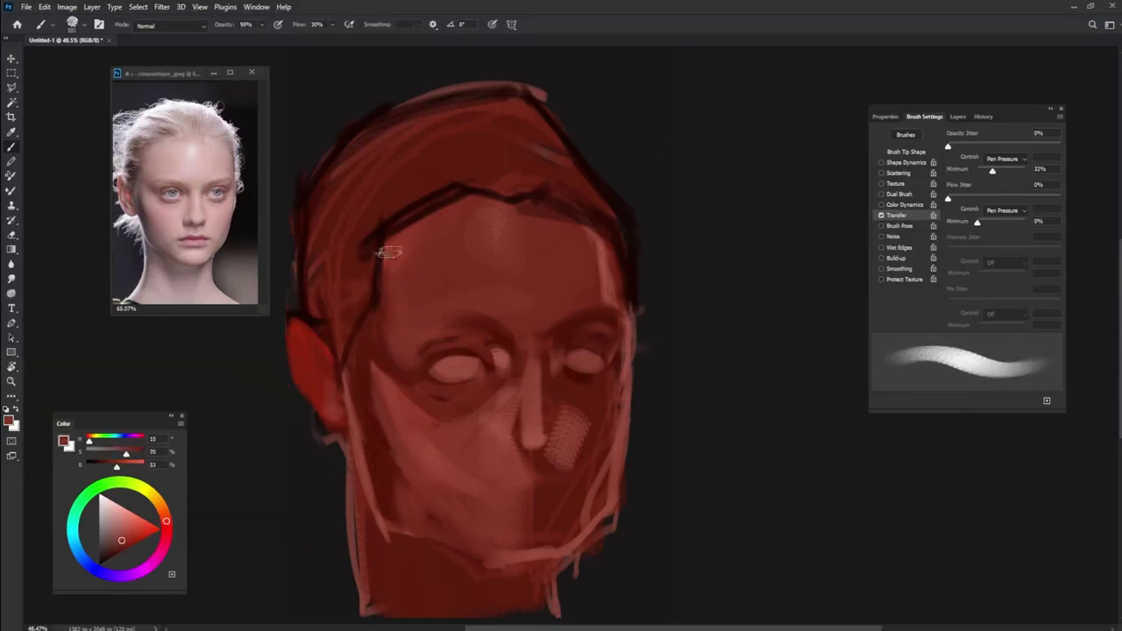
Step: Fill the hair with dark red strokes and trace its far outer edge in a lighter red
alt+click(421, 353)
drag(350, 350, 329, 228)
drag(337, 171, 320, 302)
drag(403, 162, 342, 236)
drag(535, 109, 438, 193)
alt+click(618, 226)
mouse_move(545, 88)
mouse_down()
mouse_move(614, 187)
mouse_move(642, 311)
mouse_up()
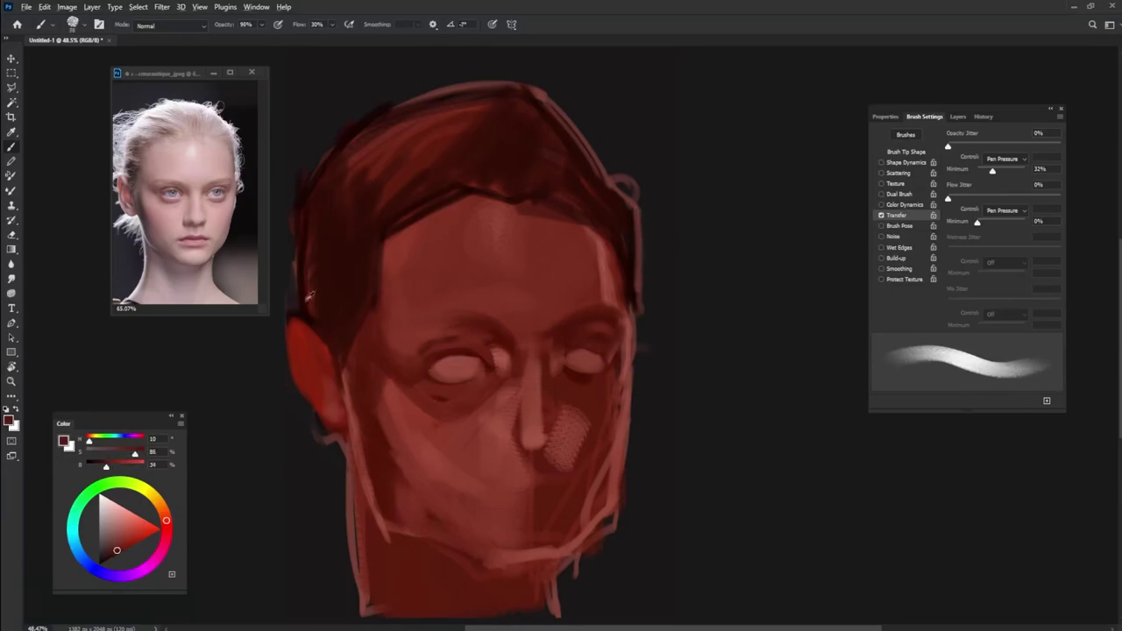
Step: Define the eyebrows and darken the nostrils and wings of the nose
alt+click(409, 338)
drag(399, 338, 456, 342)
alt+click(581, 381)
drag(561, 438, 552, 460)
drag(507, 429, 513, 451)
drag(556, 434, 554, 473)
mouse_move(517, 412)
mouse_down()
mouse_move(508, 448)
mouse_move(521, 421)
mouse_up()
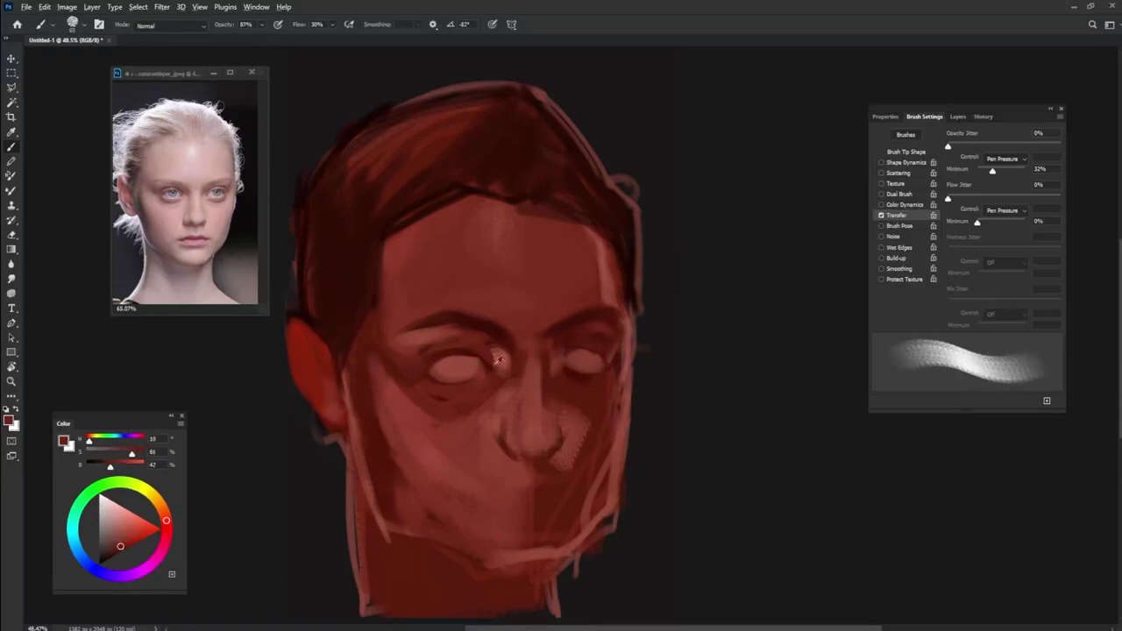
Step: Blend the shading beneath the near eye and paint a pale pink highlight on the forehead
alt+click(482, 390)
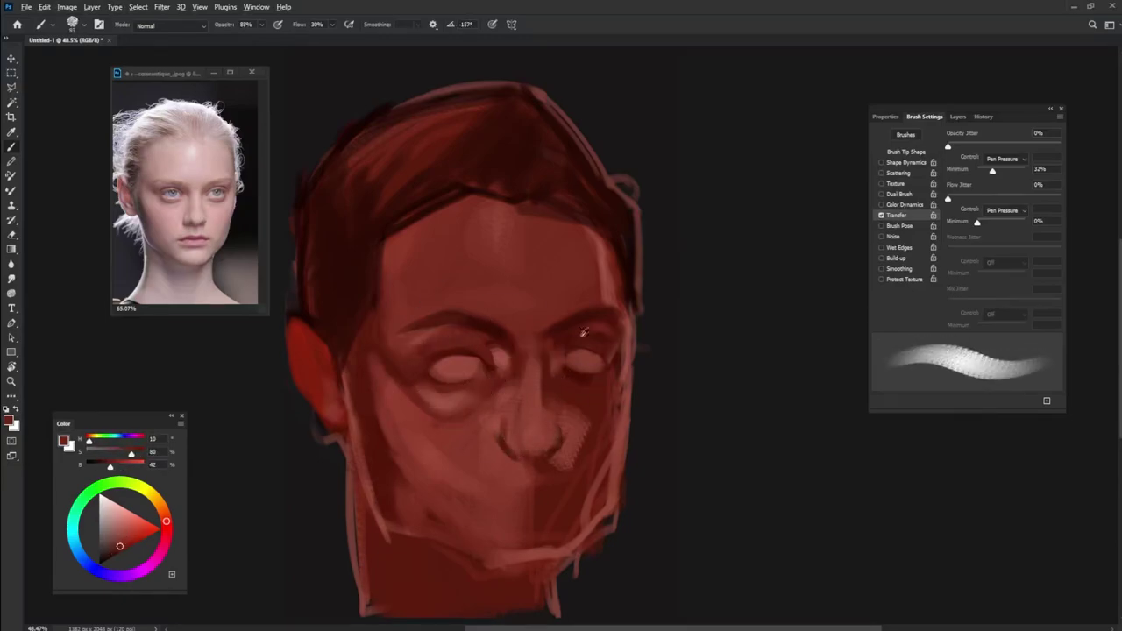
alt+click(197, 145)
mouse_move(464, 219)
mouse_down()
mouse_move(502, 283)
mouse_move(482, 245)
mouse_move(490, 230)
mouse_move(508, 254)
mouse_up()
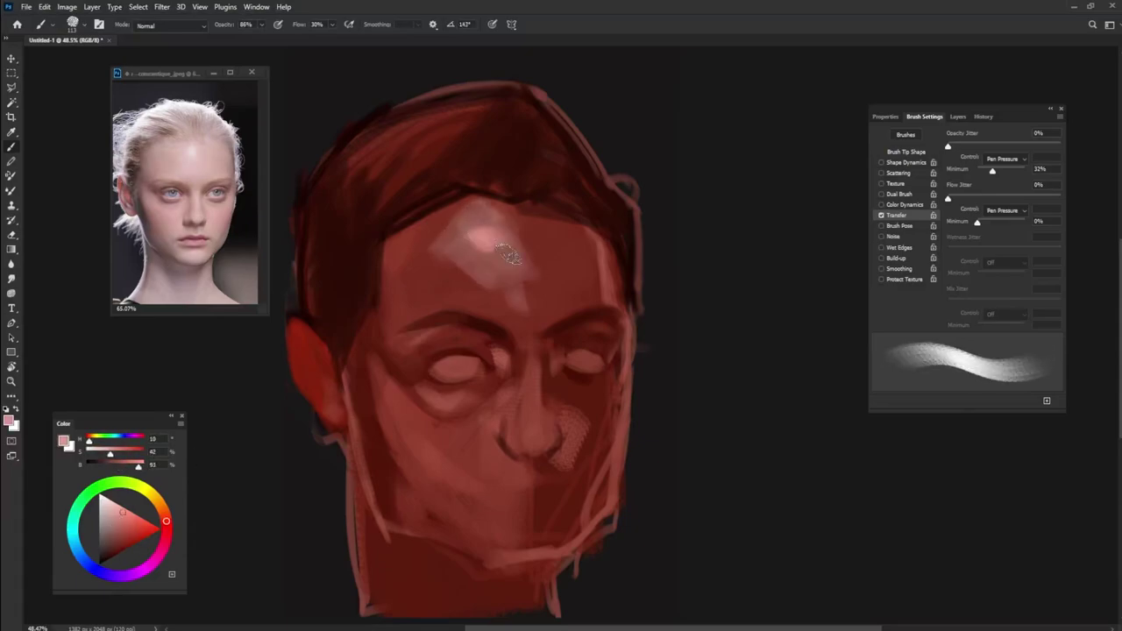
Step: Paint the near eye's upper lid line and crease in dark red
alt+click(412, 375)
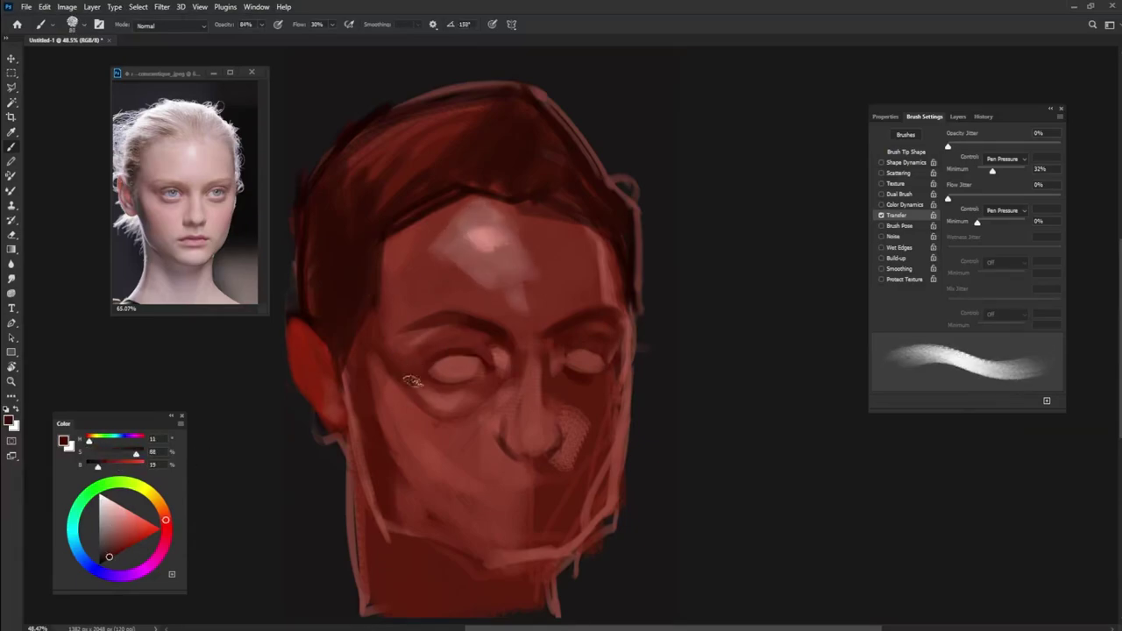
alt+click(498, 331)
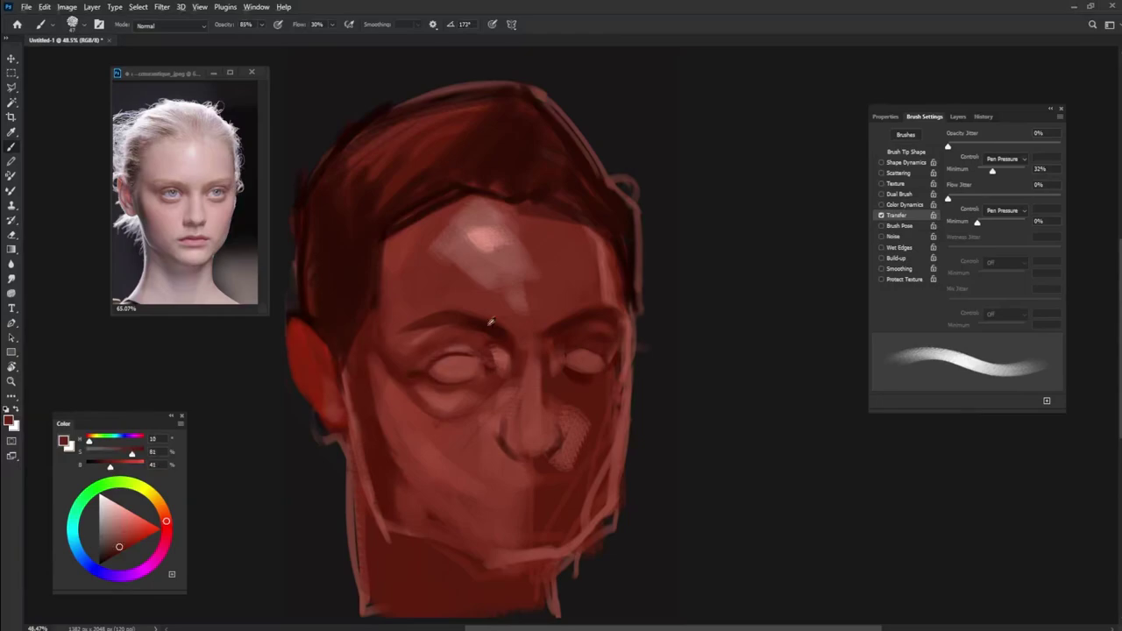
alt+click(465, 333)
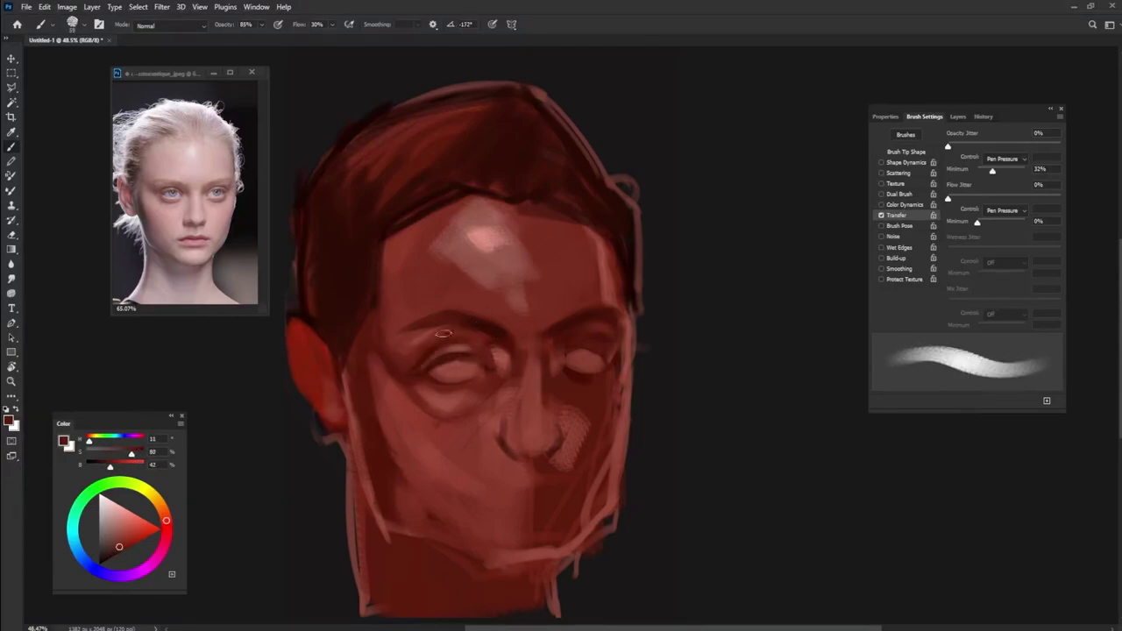
Step: Highlight the nose tip and bridge in light pink, and paint a cyan rim light along the far face edge to the chin
alt+click(491, 229)
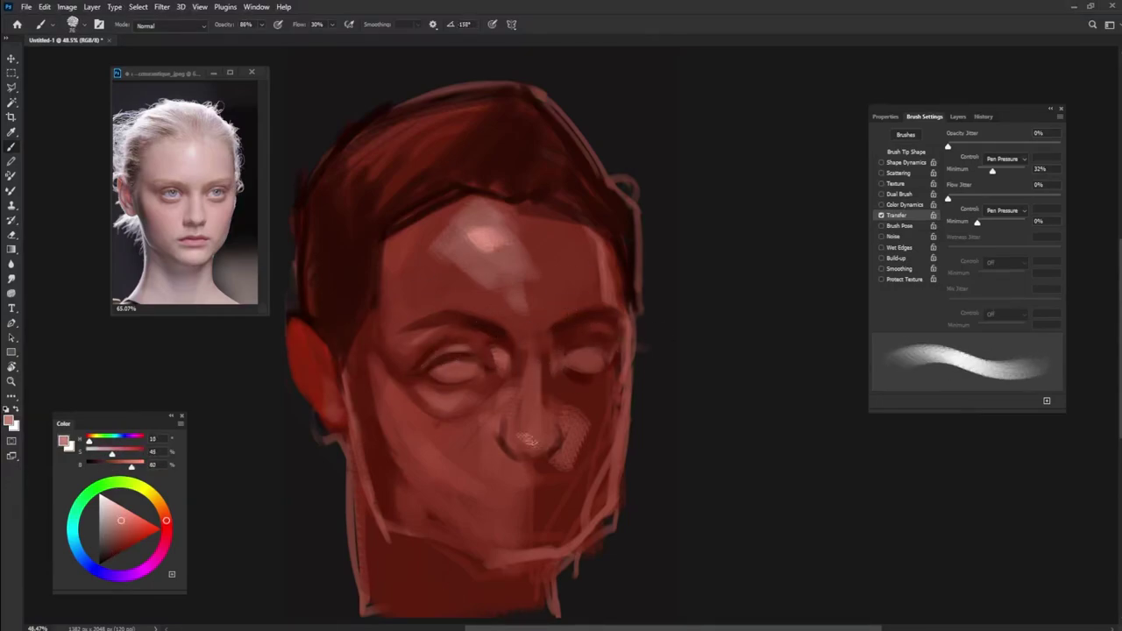
drag(524, 443, 543, 431)
alt+click(492, 229)
alt+click(626, 313)
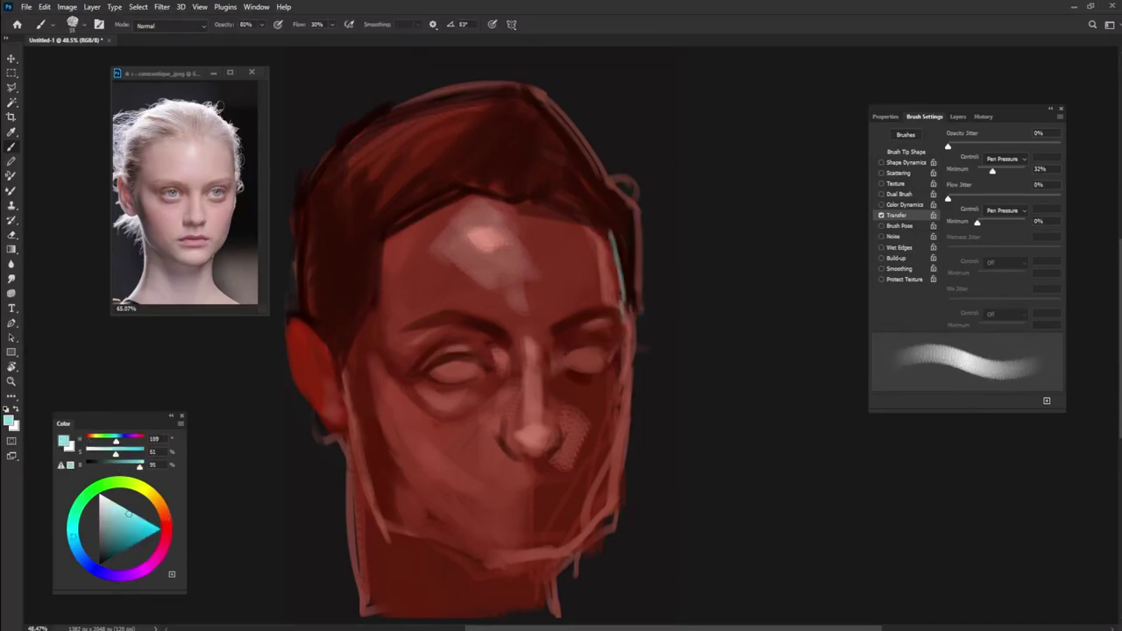
mouse_move(629, 395)
mouse_down()
mouse_move(587, 536)
mouse_move(543, 561)
mouse_move(486, 565)
mouse_up()
Step: Darken the upper lid lines of both eyes and brighten their lower lids with light pink
alt+click(666, 490)
alt+shift+right_click(608, 348)
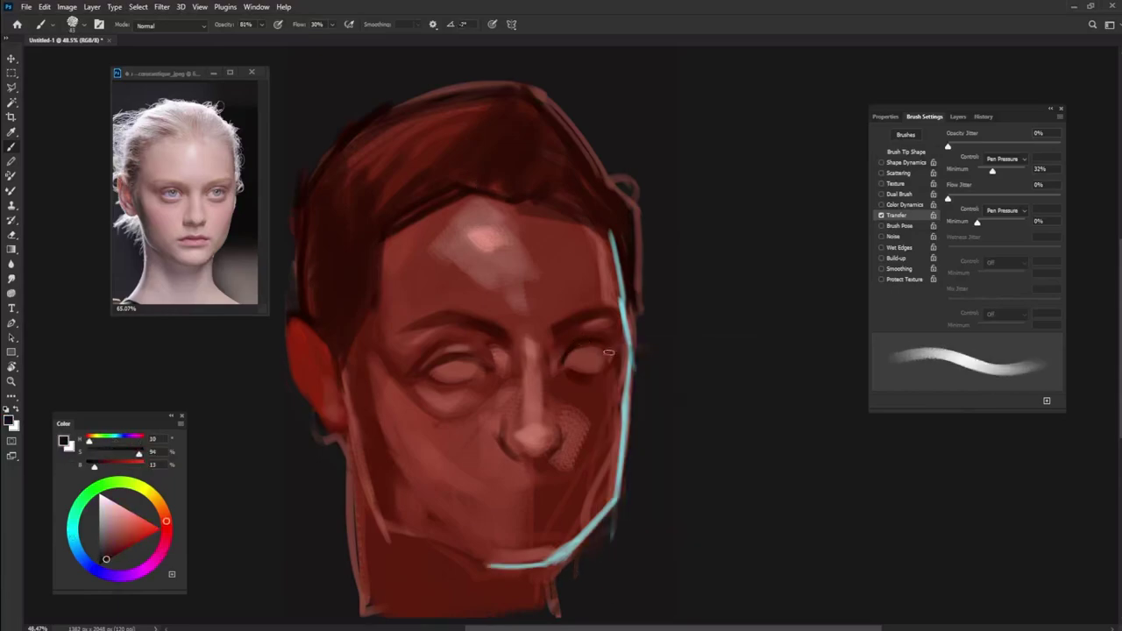
alt+click(571, 364)
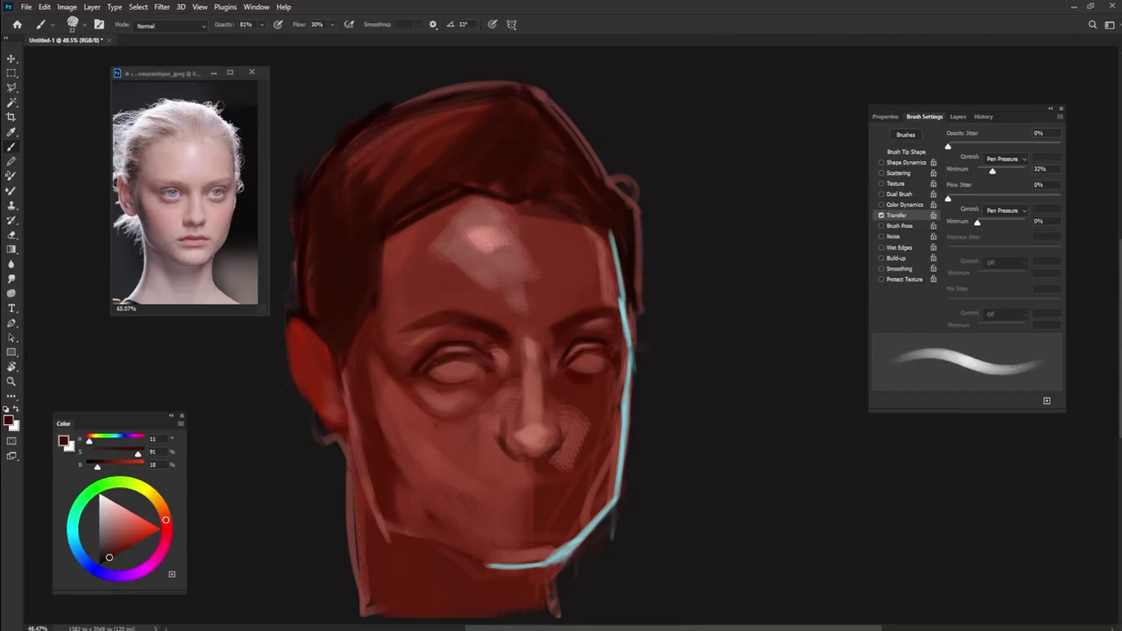
alt+click(454, 314)
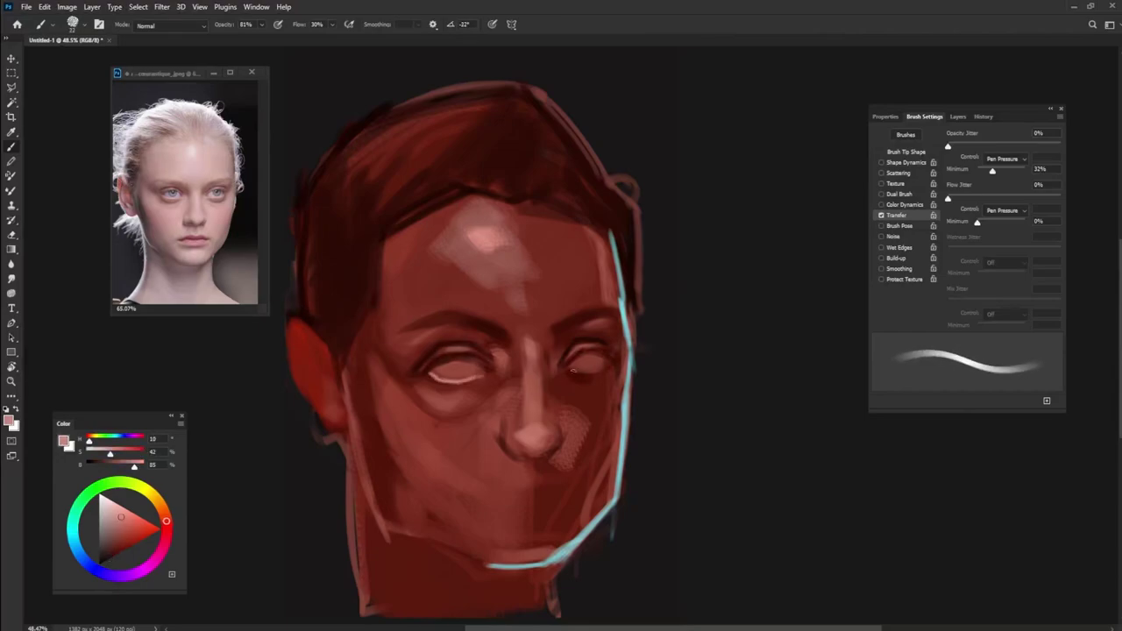
Step: Shade the cheeks and lower face with sampled reds, and broaden the lighter plane across the forehead
alt+click(397, 432)
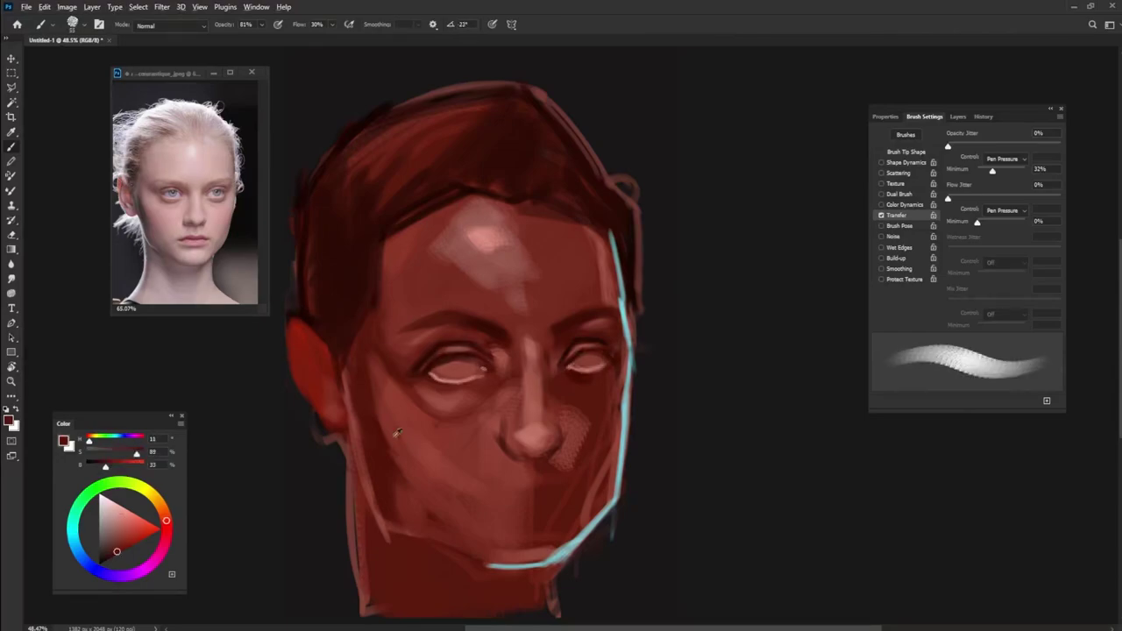
alt+click(434, 460)
drag(613, 386, 539, 526)
alt+click(545, 254)
drag(517, 263, 411, 307)
drag(552, 237, 430, 219)
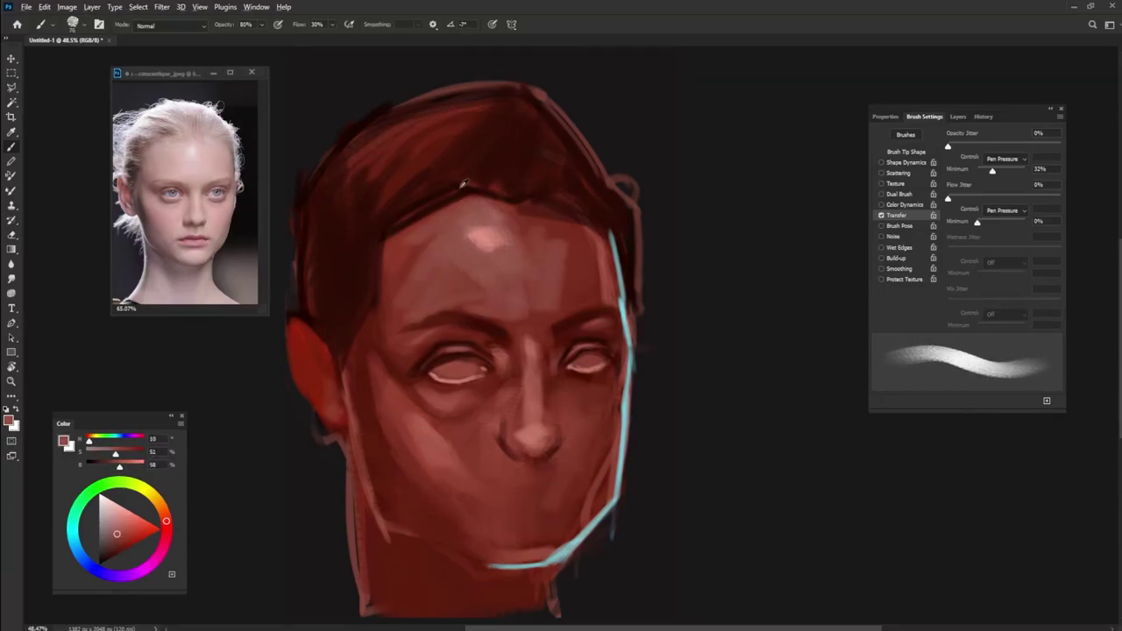
Step: Define the nostrils in dark red and smooth the planes of the forehead with sampled mid reds
alt+click(376, 235)
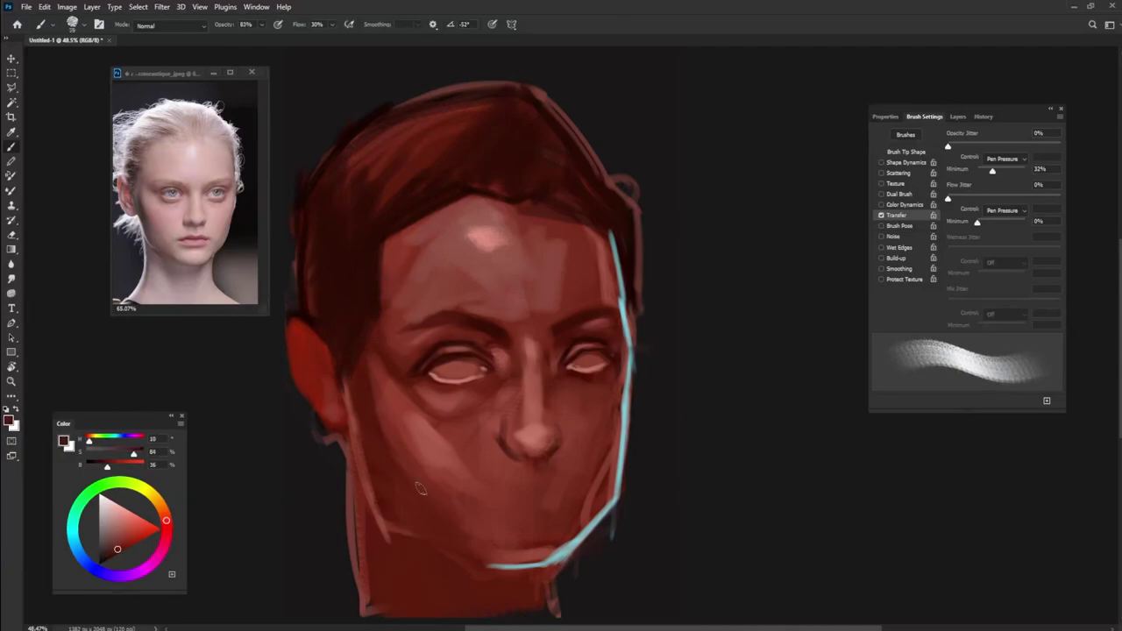
mouse_move(523, 452)
mouse_down()
mouse_move(553, 451)
mouse_move(510, 426)
mouse_move(511, 453)
mouse_move(560, 455)
mouse_up()
alt+click(510, 442)
alt+click(529, 361)
alt+click(605, 280)
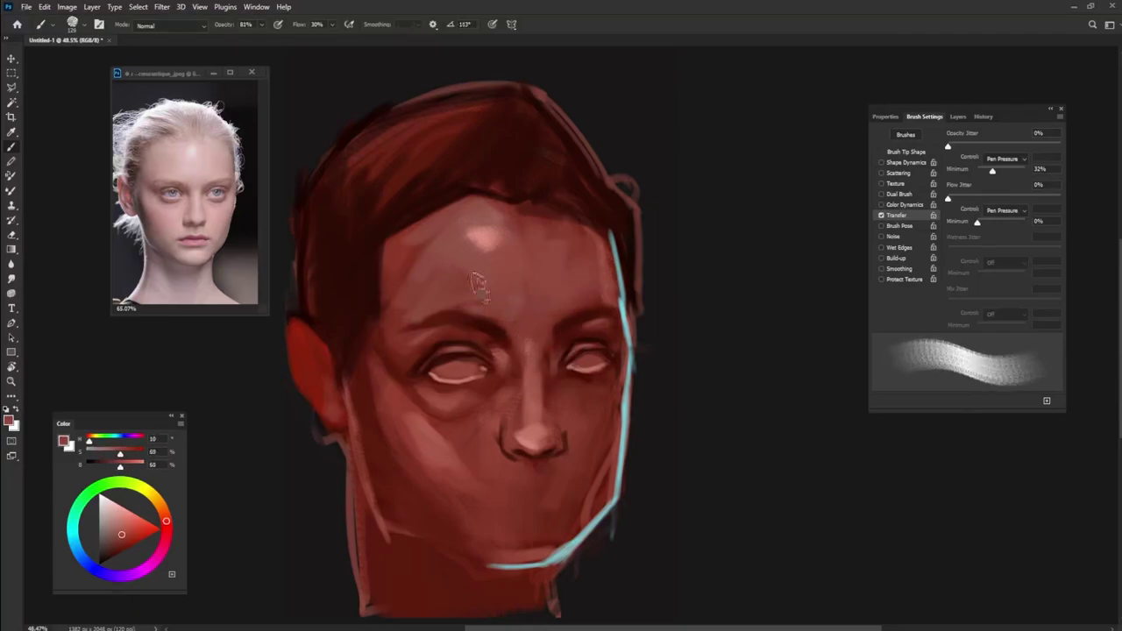
Step: Paint a cyan rim light along the far outer edge of the hair, from the crown down past the temple
alt+click(621, 254)
mouse_move(635, 329)
mouse_down()
mouse_move(644, 249)
mouse_move(638, 180)
mouse_up()
drag(536, 98, 644, 189)
Step: Lighten the near temple and cheekbone with sampled pink, and soften the under-eye and far-cheek shading with sampled reds
alt+click(385, 369)
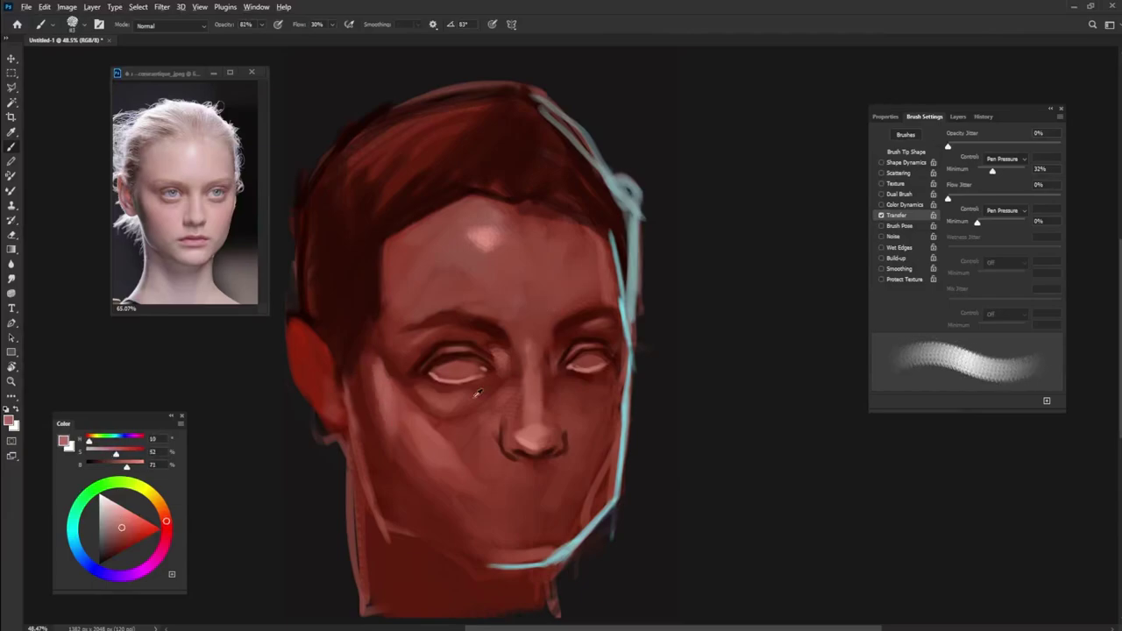
alt+click(610, 369)
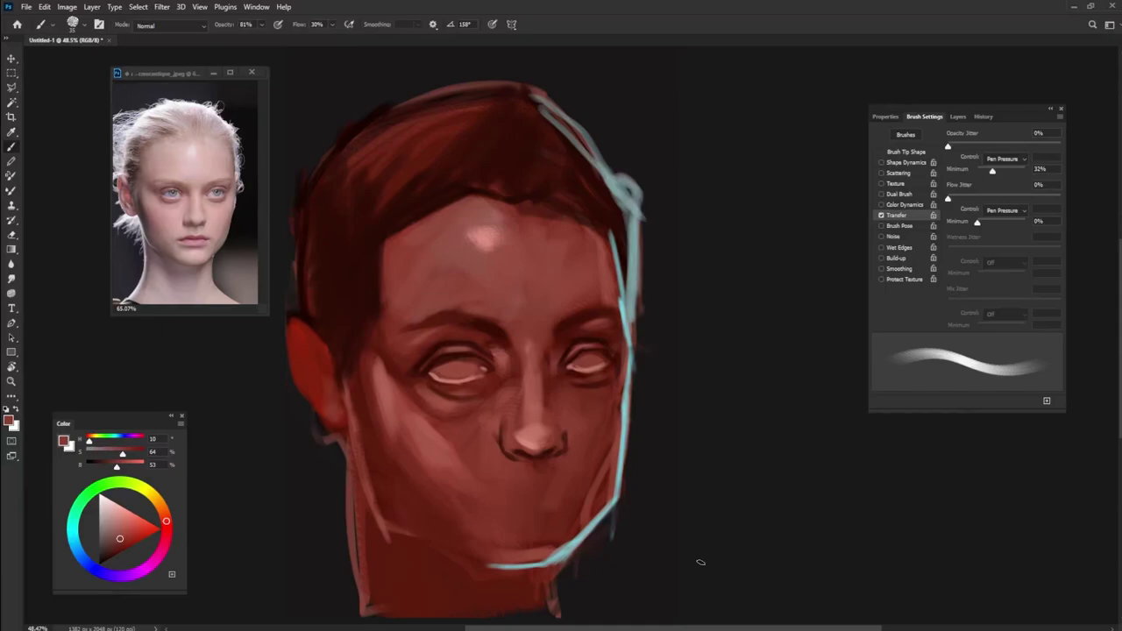
alt+click(610, 269)
alt+click(408, 421)
Step: Extend the cyan rim light around the ear and along the near jaw and neck edges
key(x)
mouse_move(351, 432)
mouse_down()
mouse_move(395, 522)
mouse_move(438, 545)
mouse_up()
mouse_move(343, 441)
mouse_down()
mouse_move(364, 613)
mouse_move(291, 313)
mouse_move(319, 399)
mouse_up()
key(x)
Step: Stretch the pink forehead highlight down toward the brows, and brighten the inner corners of both eyes
alt+click(410, 333)
drag(473, 225, 496, 289)
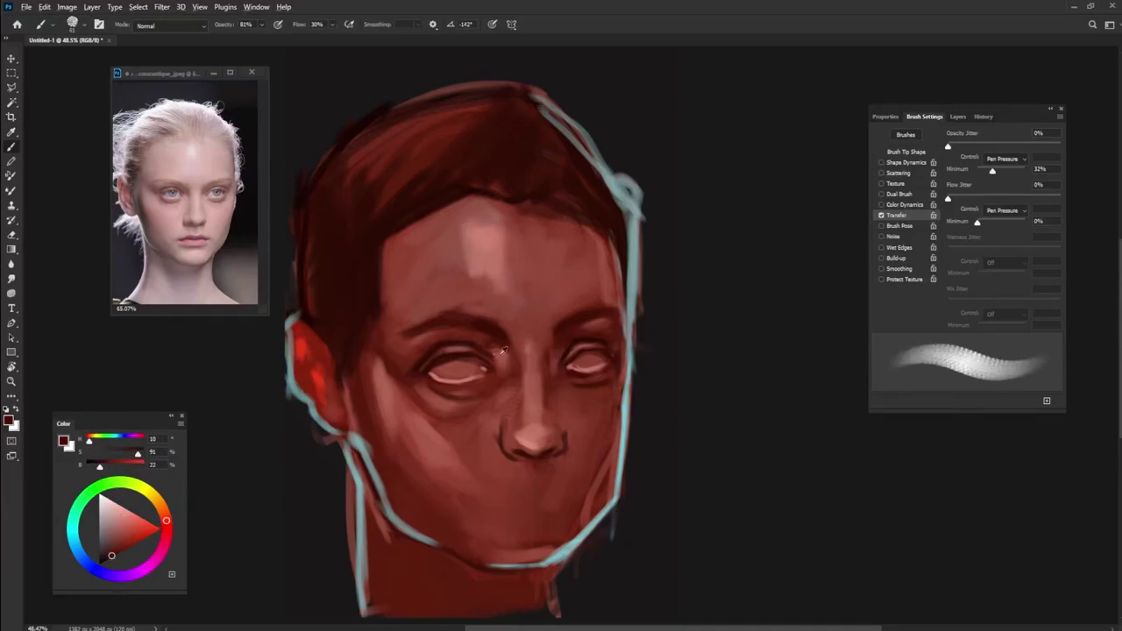
alt+click(480, 396)
alt+click(448, 394)
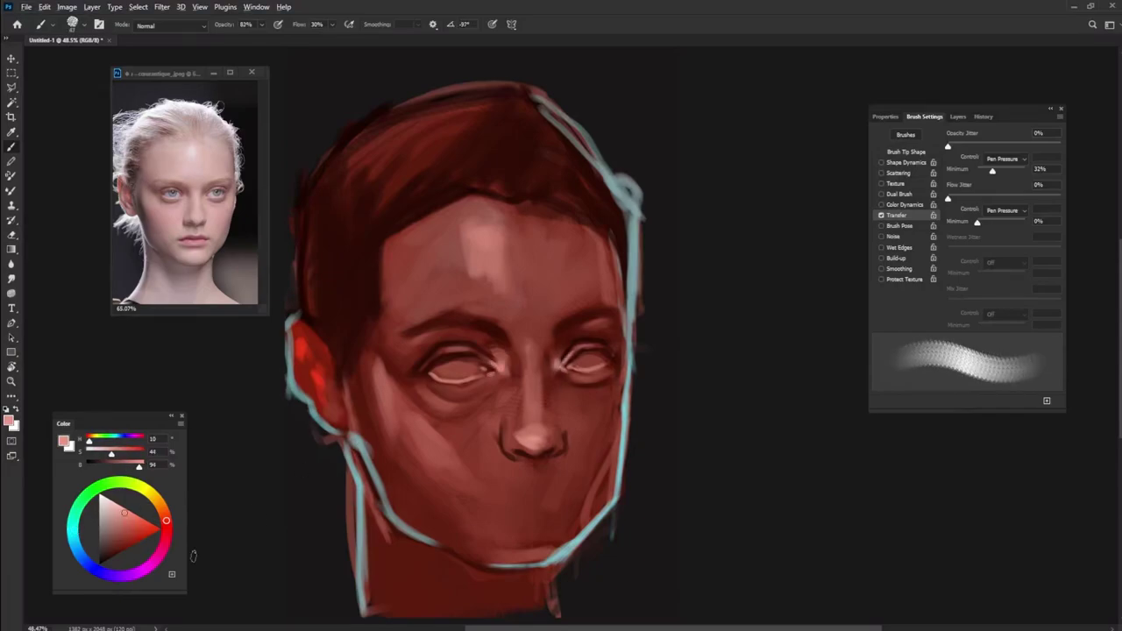
Step: Place pale mint highlights on the nose tip and bridge, and warm the skin under the eyebrows with saturated red
click(110, 499)
click(532, 441)
click(531, 359)
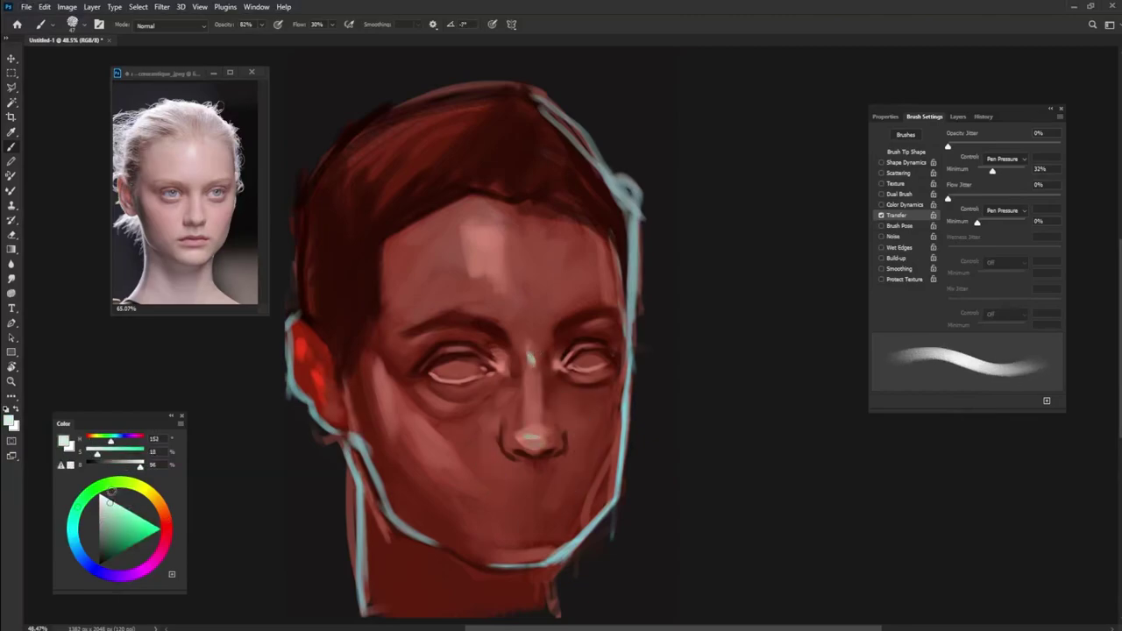
alt+click(530, 412)
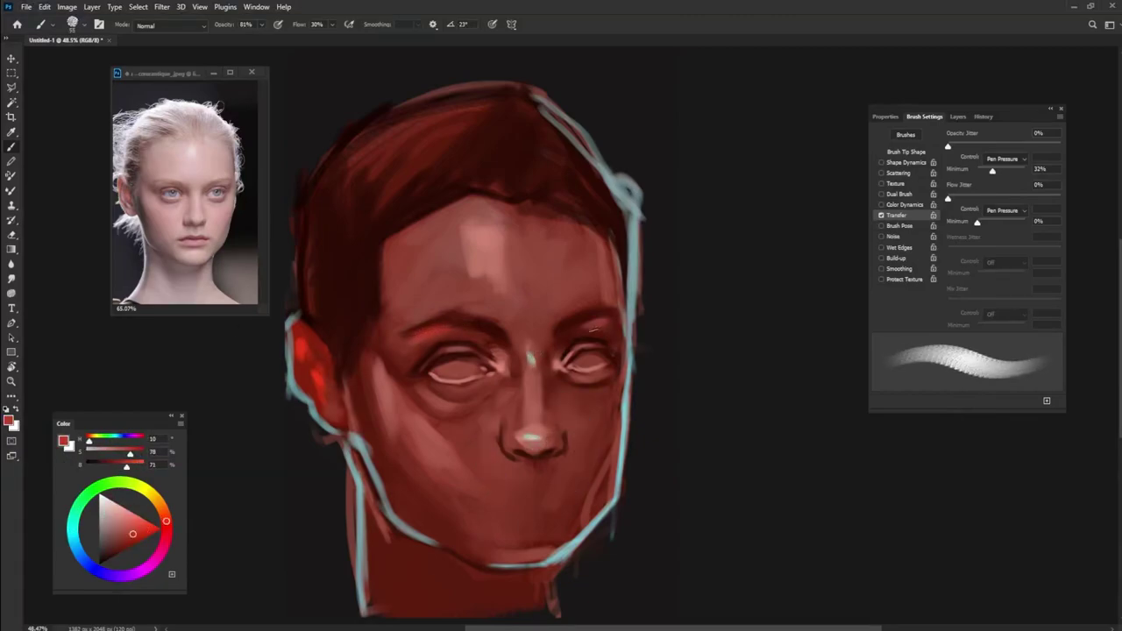
alt+click(516, 449)
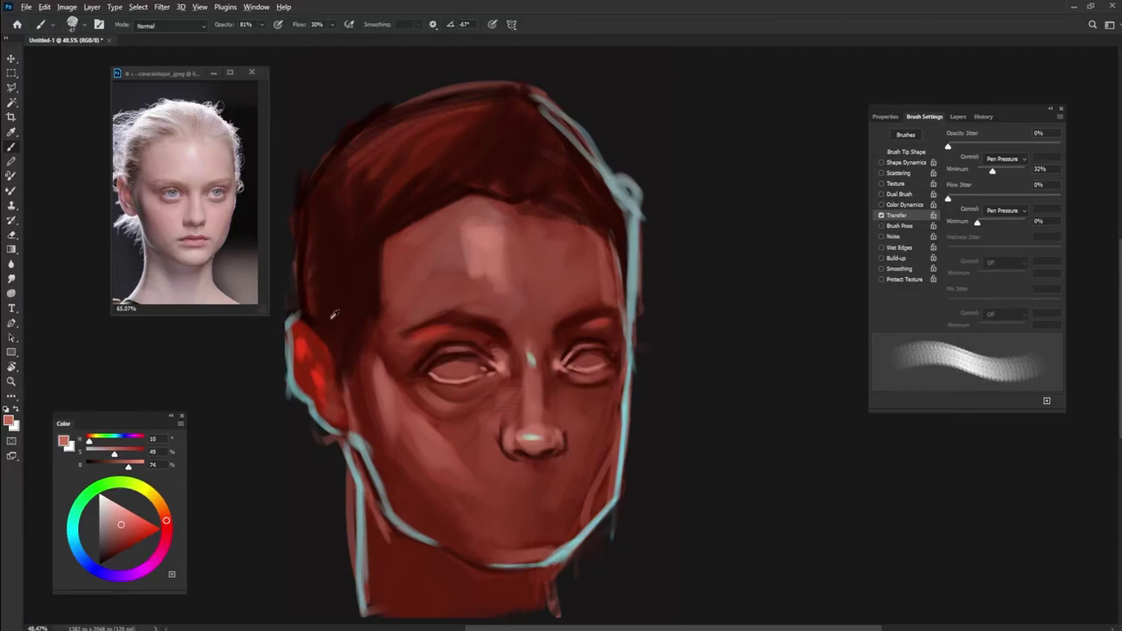
Step: Draw the mouth line in dark red and fill the lips with magenta
alt+click(502, 488)
alt+click(341, 369)
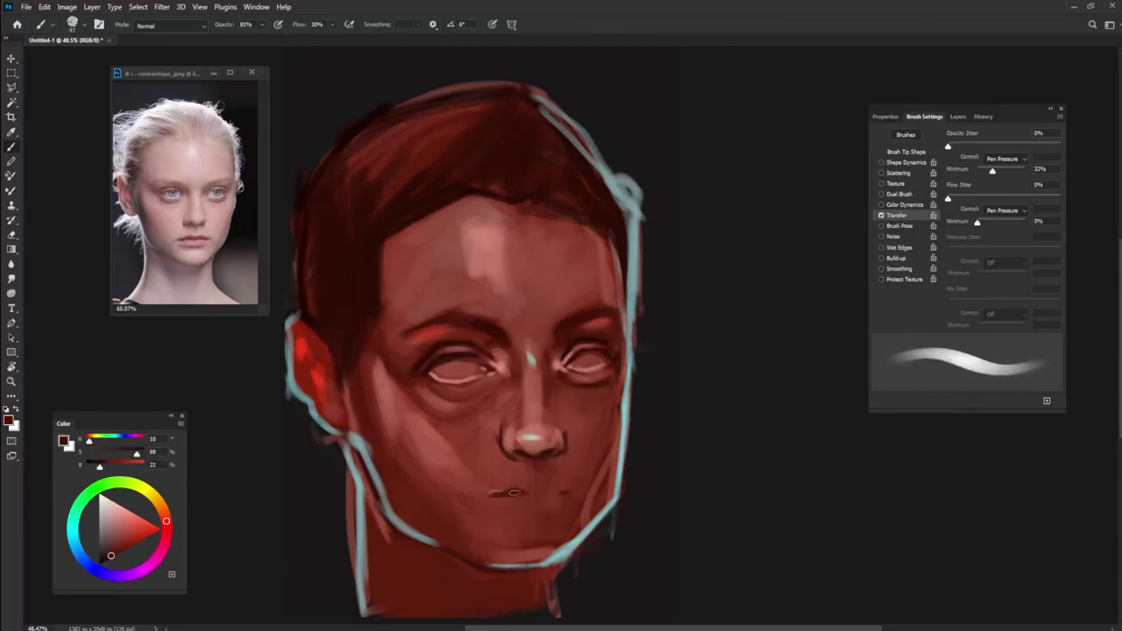
click(165, 541)
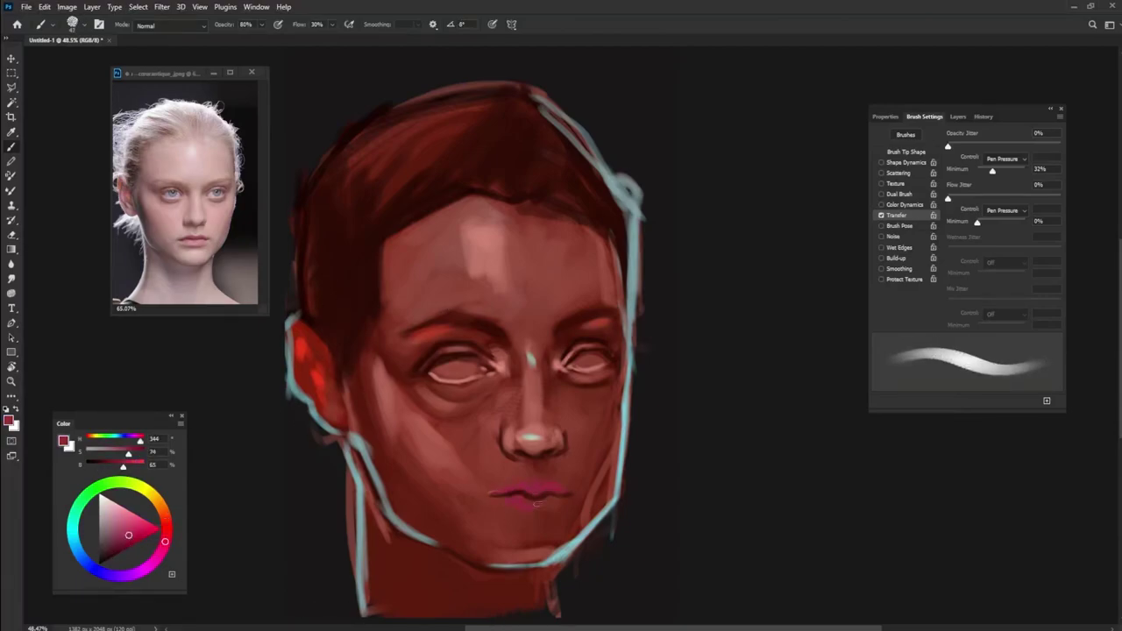
Step: Add light pink accents at the mouth corners, above the upper lip and beside the far nostril
alt+click(489, 498)
alt+click(511, 278)
mouse_move(522, 456)
mouse_down()
mouse_move(572, 465)
mouse_move(545, 476)
mouse_move(535, 462)
mouse_move(565, 464)
mouse_up()
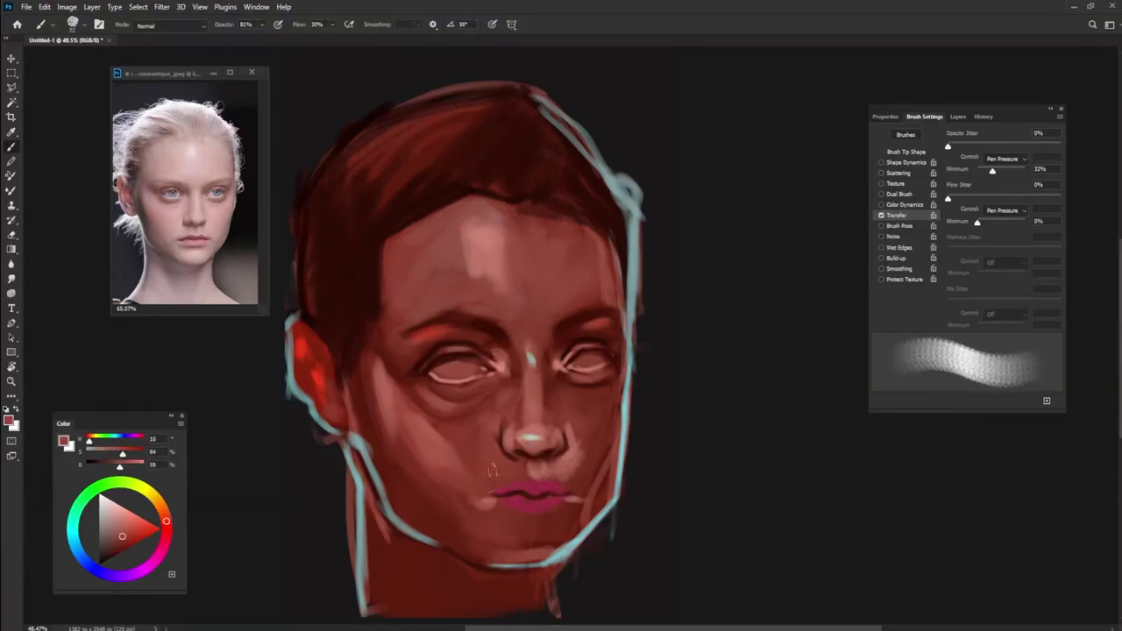
Step: Blend both cheeks and the near jaw with sampled reds, and block in a light pink highlight on the chin
alt+click(490, 473)
drag(473, 478, 507, 491)
drag(465, 451, 486, 482)
alt+click(604, 404)
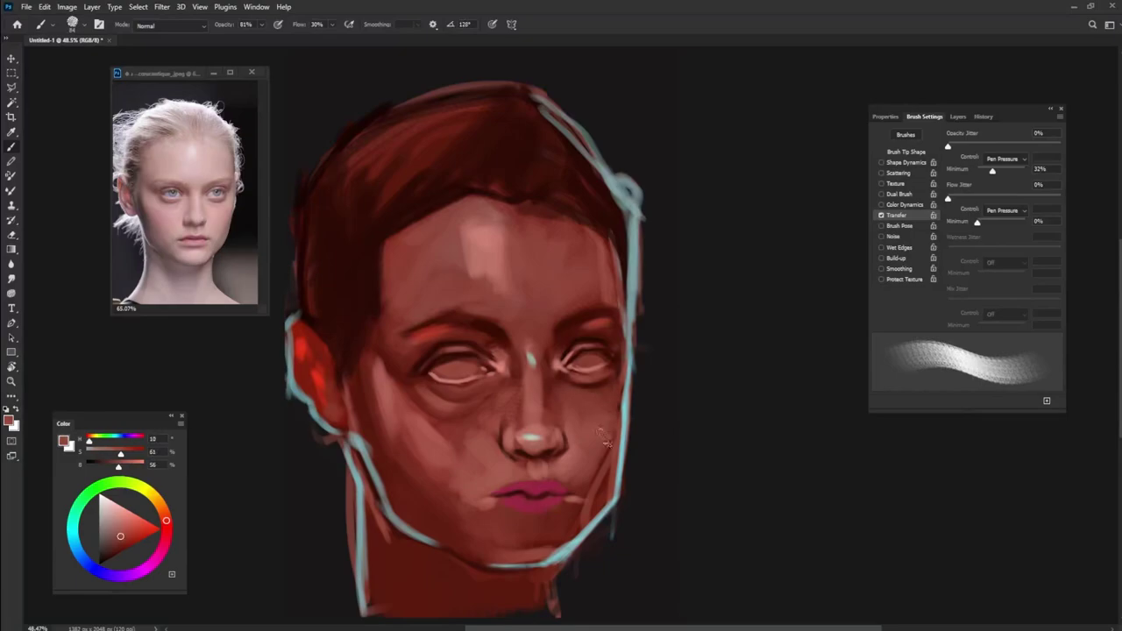
drag(596, 473, 607, 526)
drag(412, 473, 423, 516)
alt+click(434, 517)
drag(519, 525, 543, 551)
Step: Repaint the lips in deep red, and continue the cyan rim light under the jaw and down the far neck edge
alt+click(521, 494)
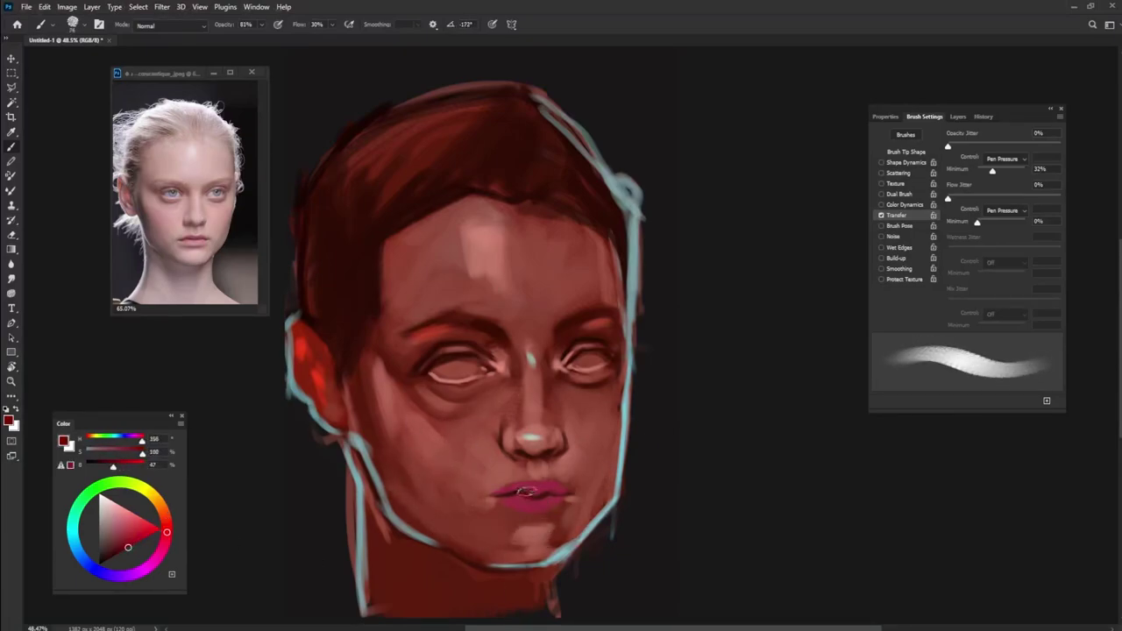
alt+click(480, 568)
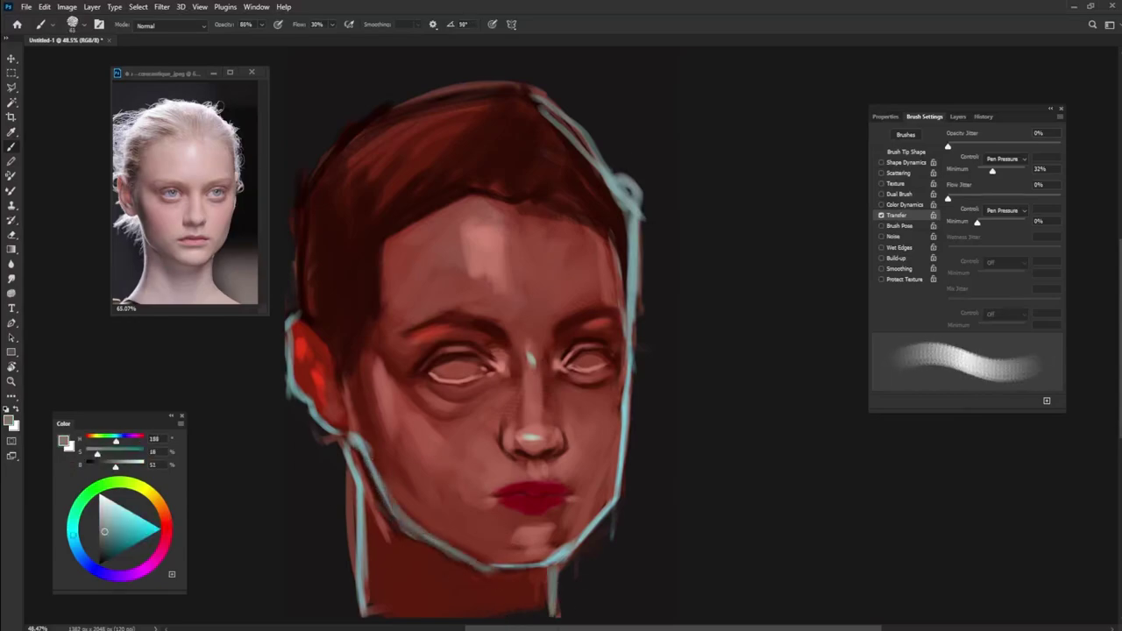
Step: Lighten the near side of the neck with broad strokes of sampled red
alt+click(372, 480)
drag(351, 477, 354, 569)
mouse_move(386, 509)
mouse_down()
mouse_move(405, 603)
mouse_move(438, 613)
mouse_move(385, 566)
mouse_up()
Step: Sharpen the upper lip's contour and the philtrum, and darken the upper lip and the line between the lips
alt+click(541, 478)
alt+click(561, 489)
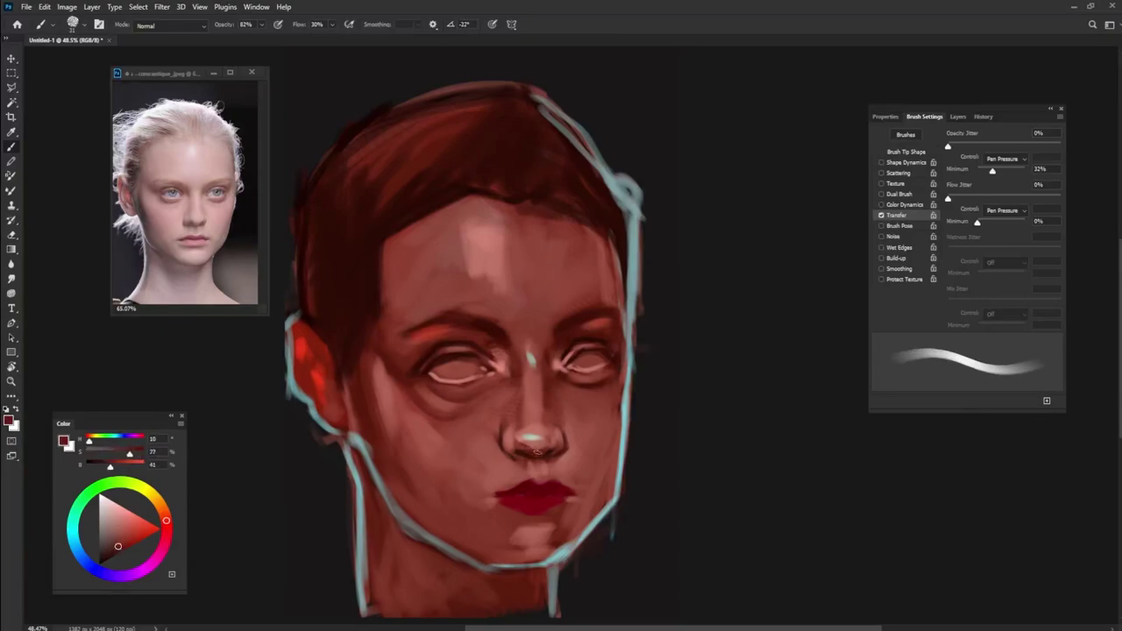
alt+click(536, 482)
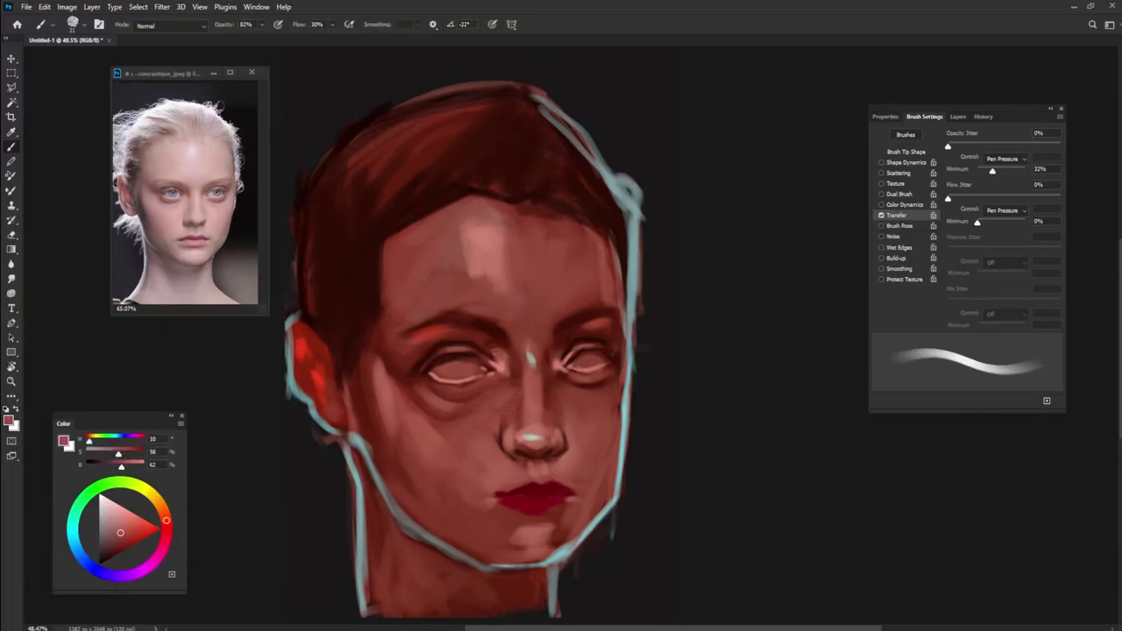
alt+click(555, 479)
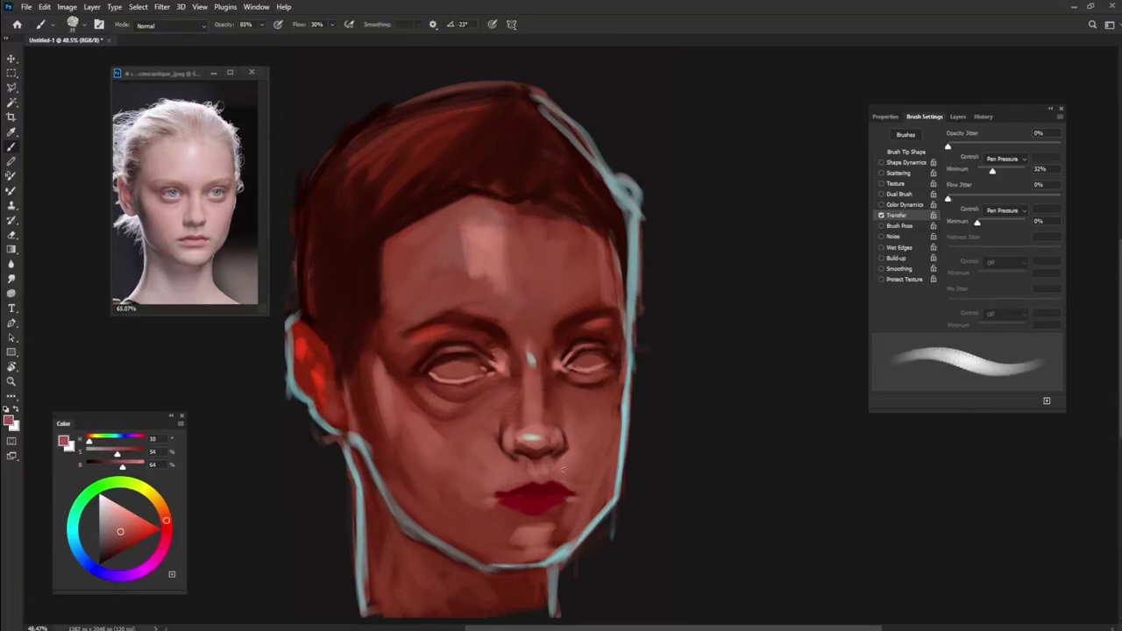
alt+click(526, 495)
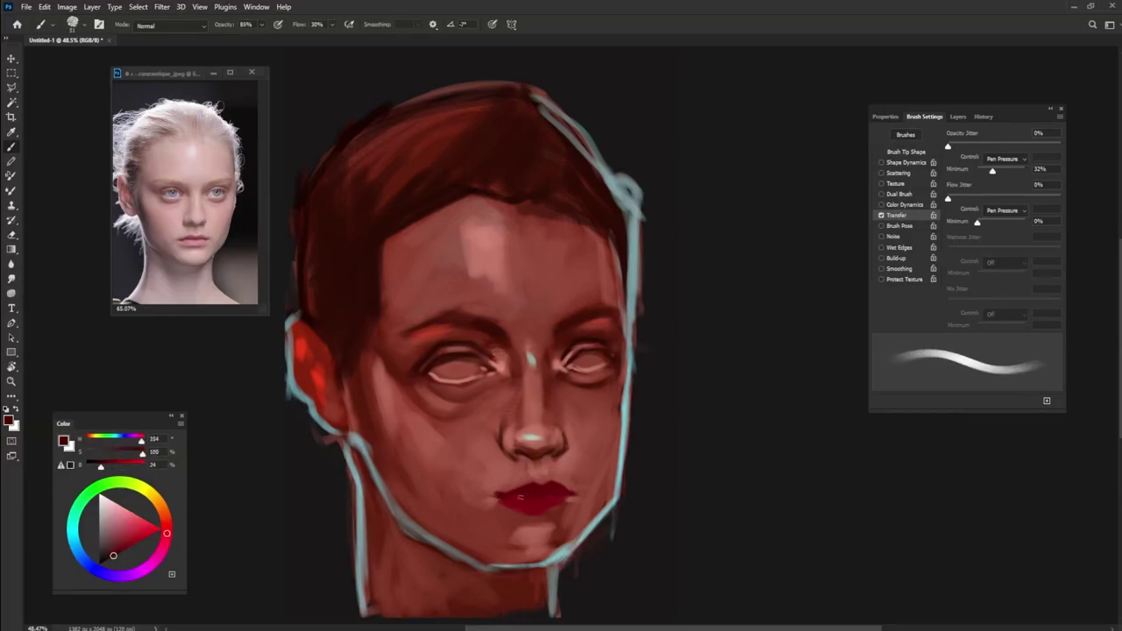
alt+click(558, 498)
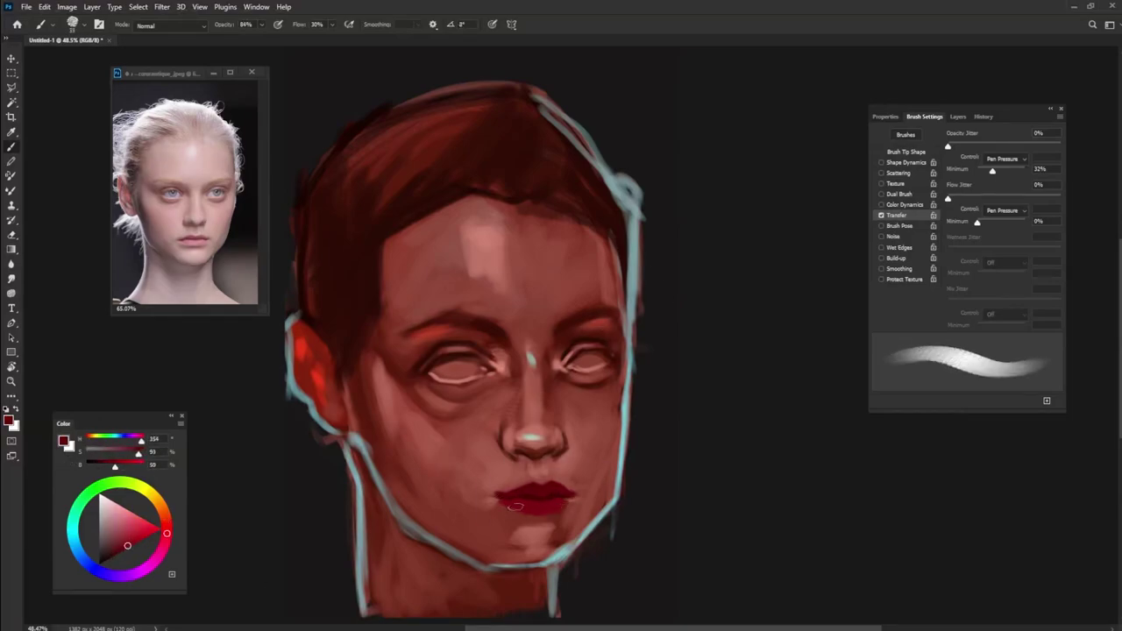
Step: Lighten the skin around the mouth with sampled pinks, and redraw the cyan rim light lower around the chin
alt+click(601, 456)
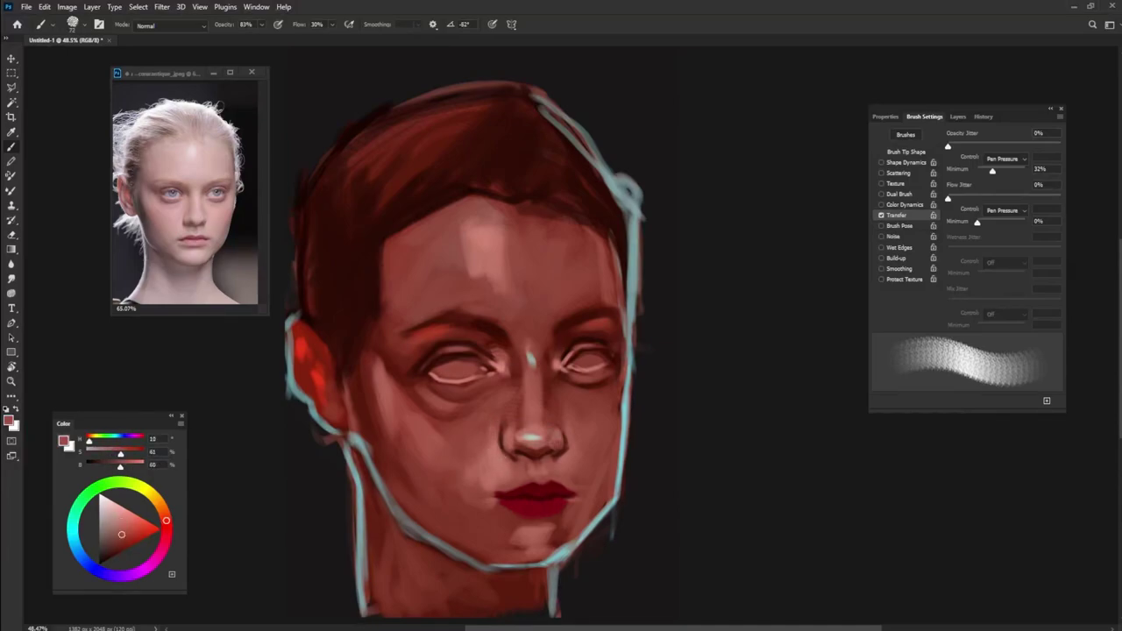
alt+click(495, 515)
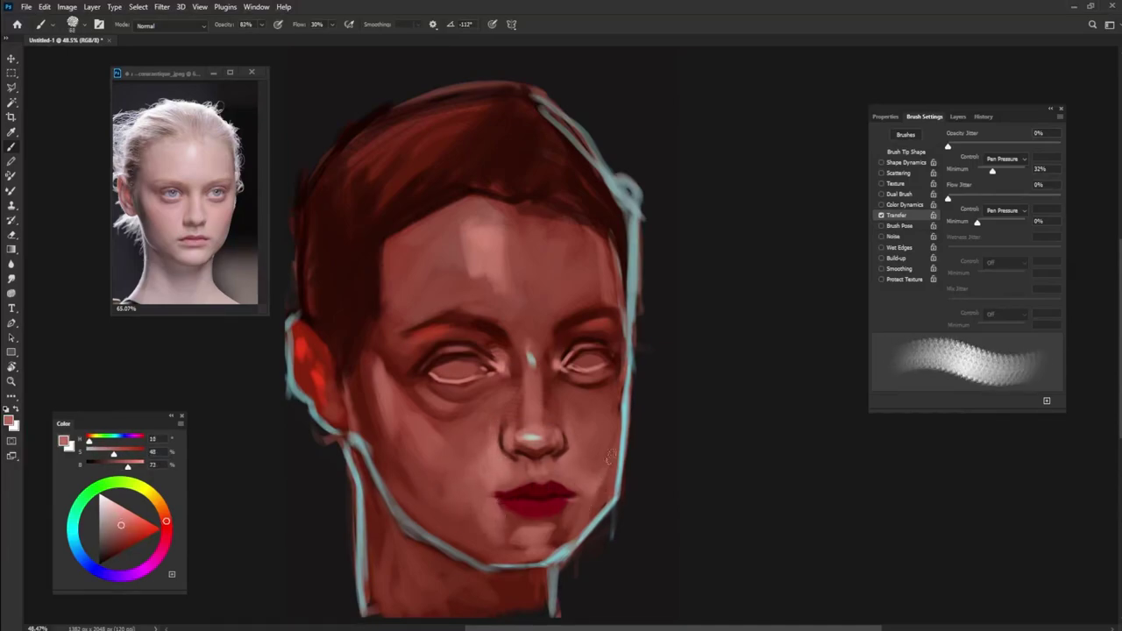
alt+click(487, 529)
mouse_move(495, 568)
mouse_down()
mouse_move(552, 566)
mouse_move(585, 536)
mouse_move(574, 565)
mouse_move(600, 509)
mouse_up()
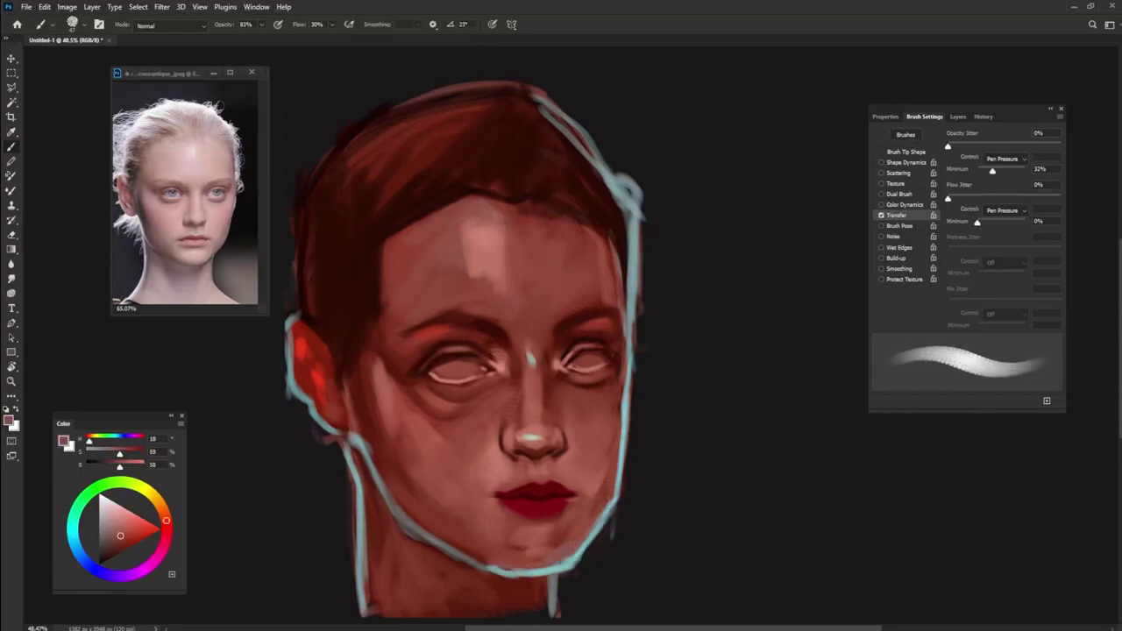
Step: Blend the chin with lighter pink below a soft lip shadow, and soften the rim light along the near jaw
alt+click(513, 521)
alt+click(558, 526)
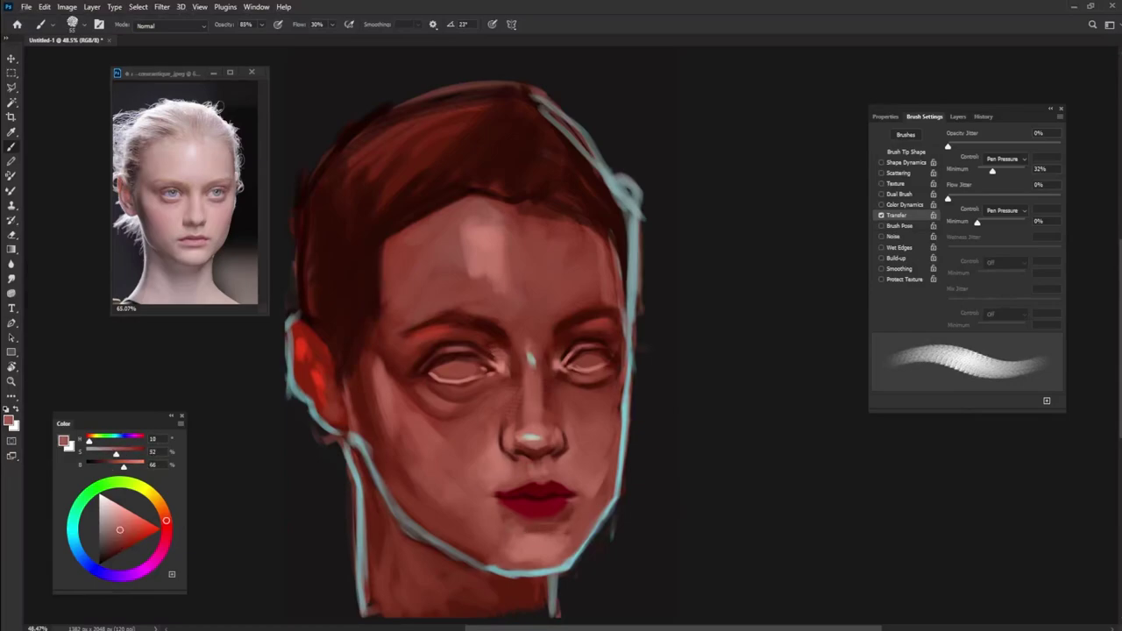
drag(395, 501, 477, 554)
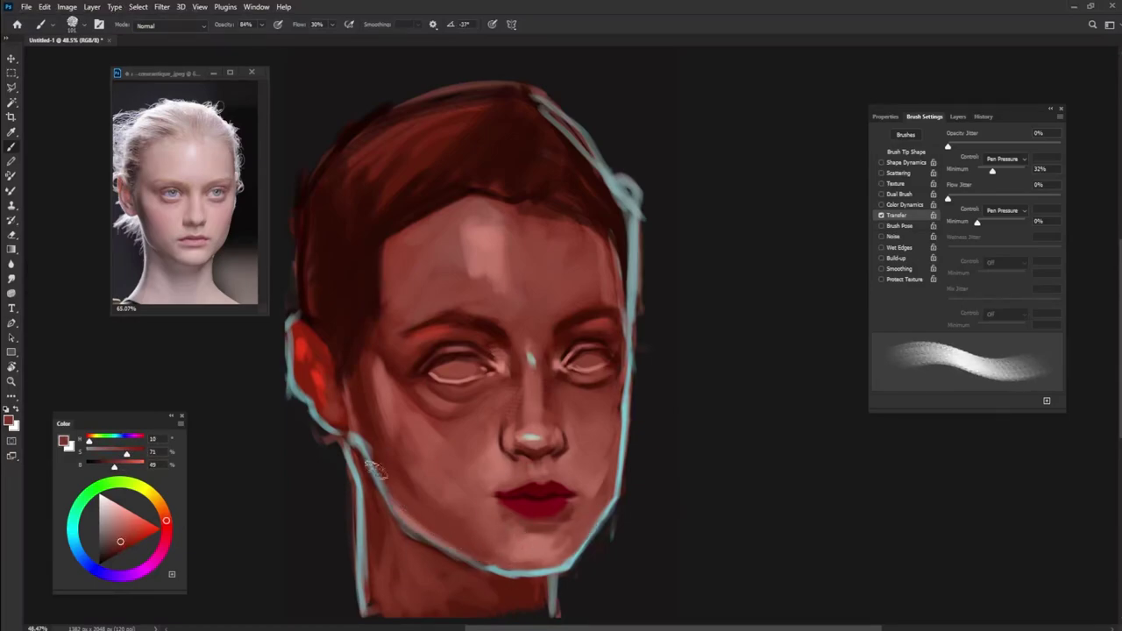
Step: Blend the near temple and side of the face with sampled reds, and reshape the dark hairline down to the ear
alt+click(367, 414)
alt+click(405, 473)
drag(379, 412, 375, 275)
alt+click(375, 275)
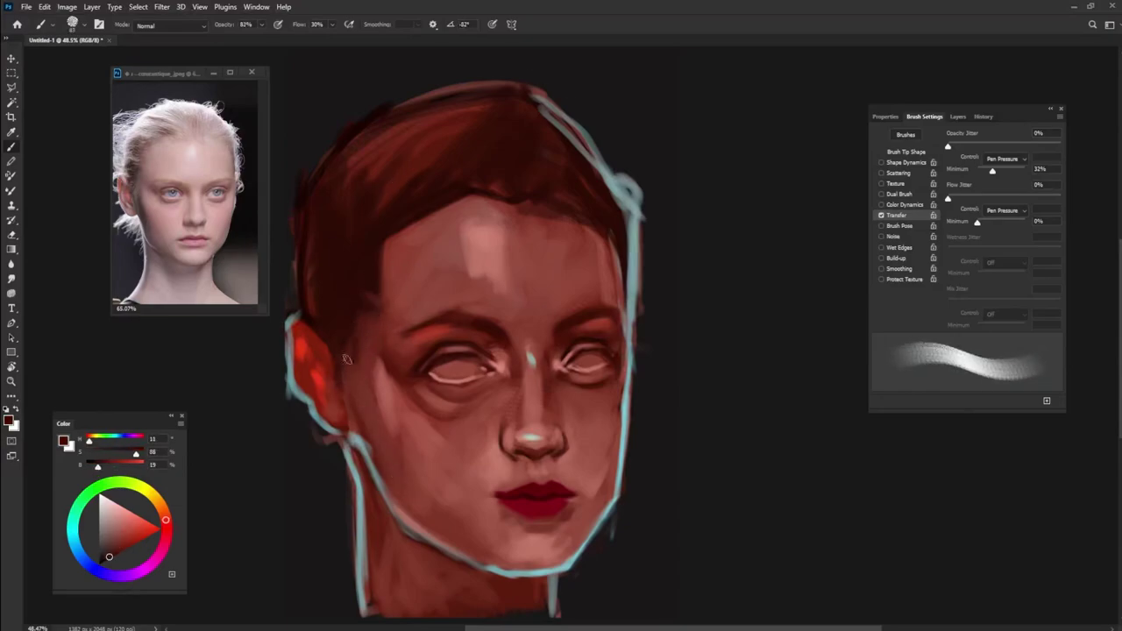
drag(355, 359, 295, 303)
Step: Add a pink highlight to the lower lip, and deepen the dark red shadow beneath it
alt+click(540, 506)
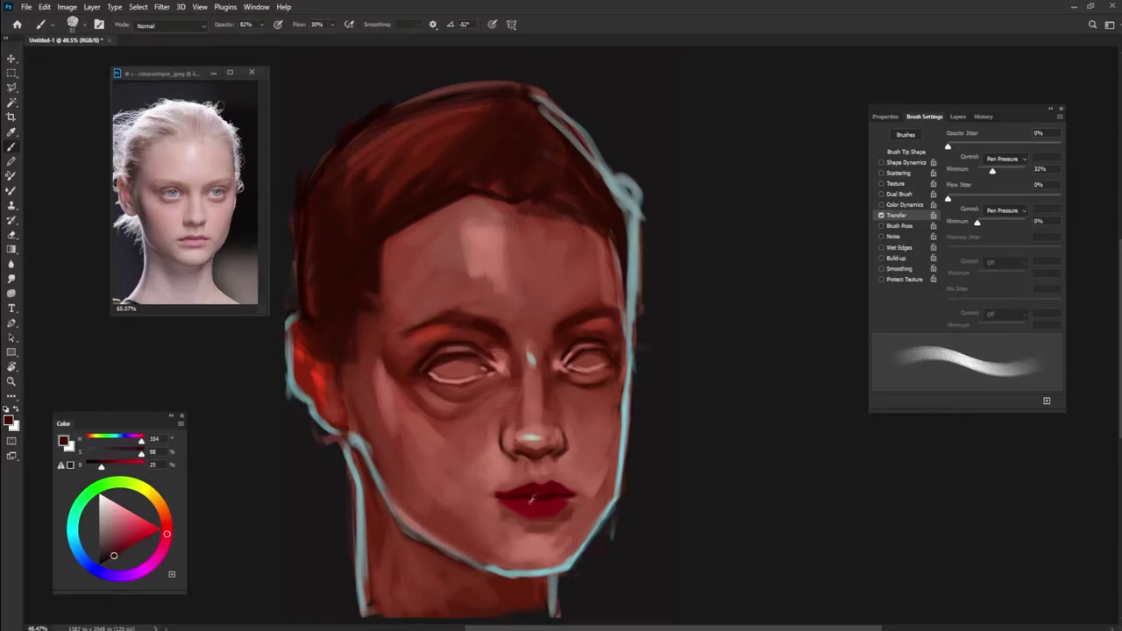
alt+click(525, 506)
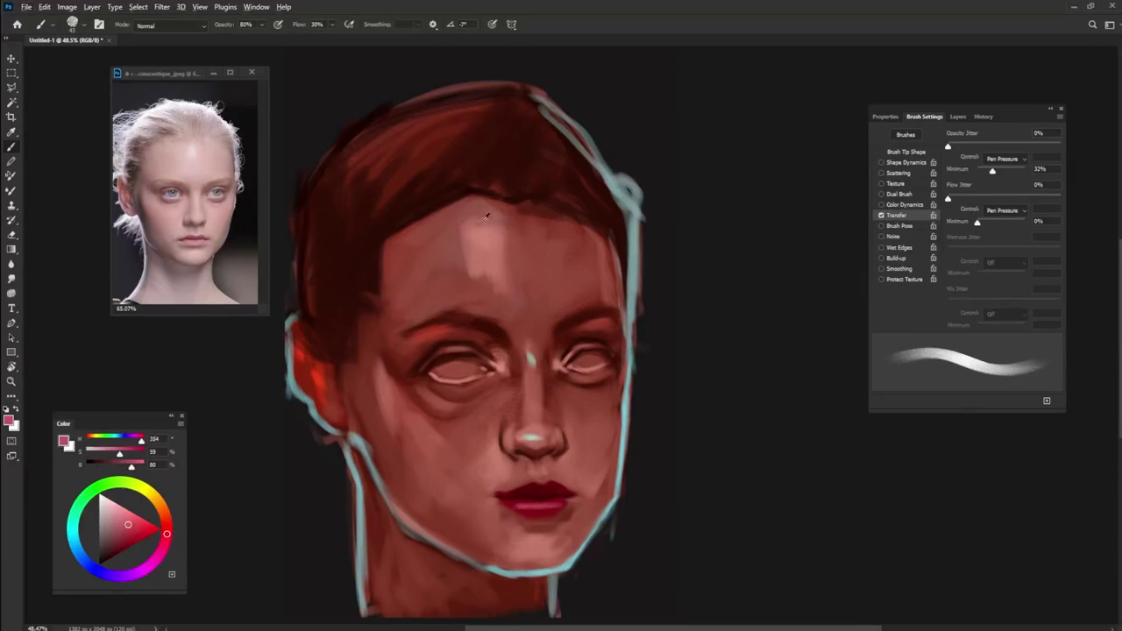
alt+click(537, 529)
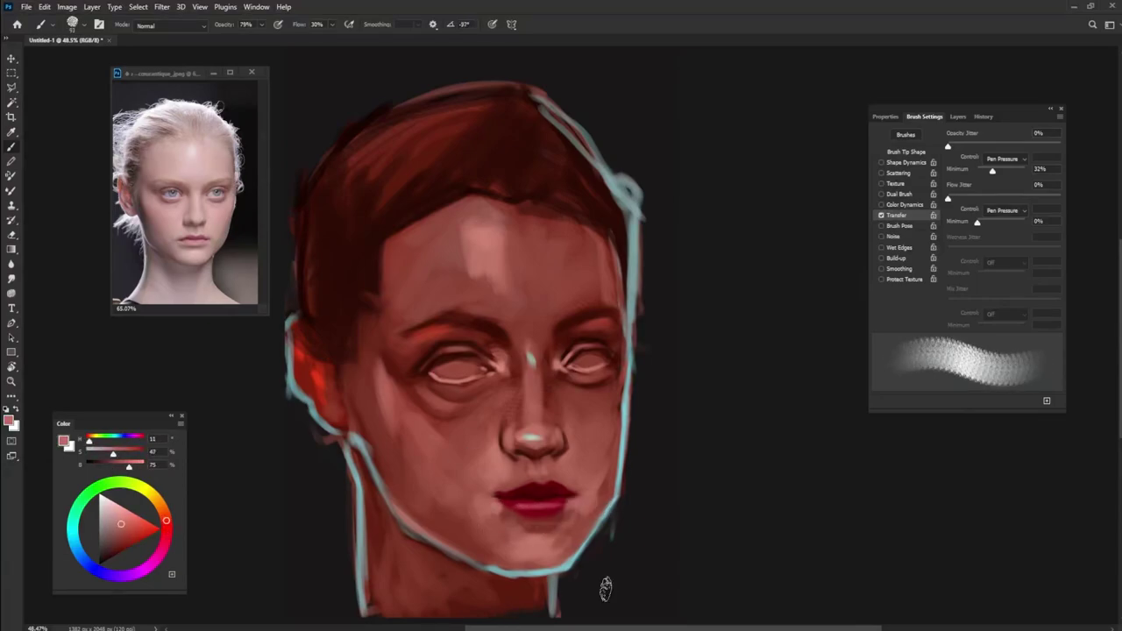
alt+click(530, 526)
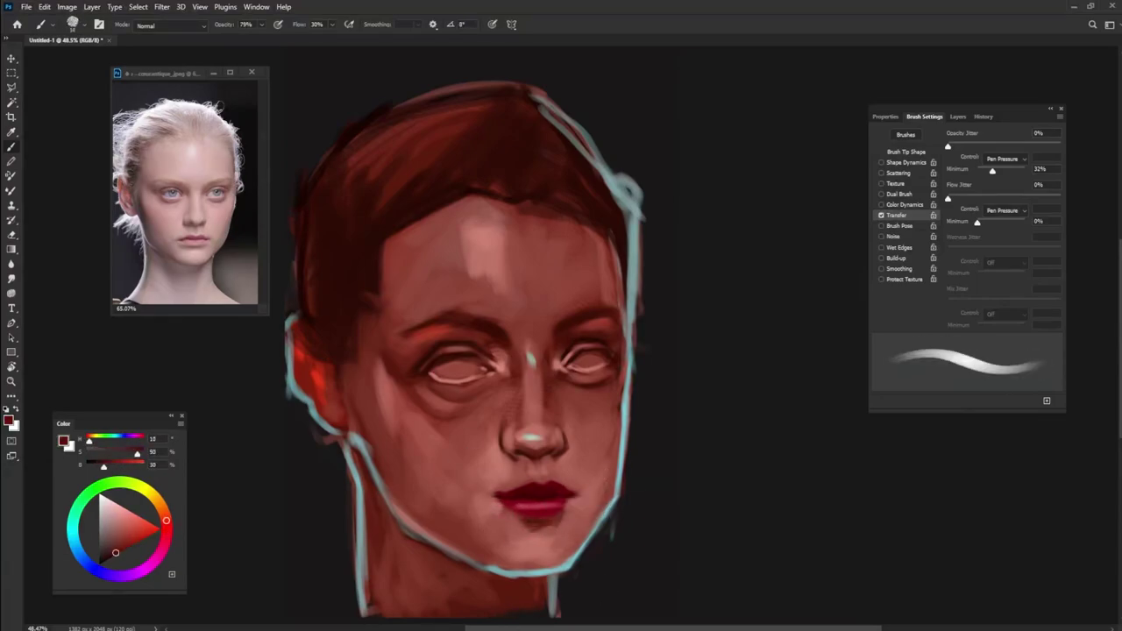
alt+click(539, 497)
Step: Brighten the eyeballs with light pink and paint muted green irises in both eyes
alt+click(526, 343)
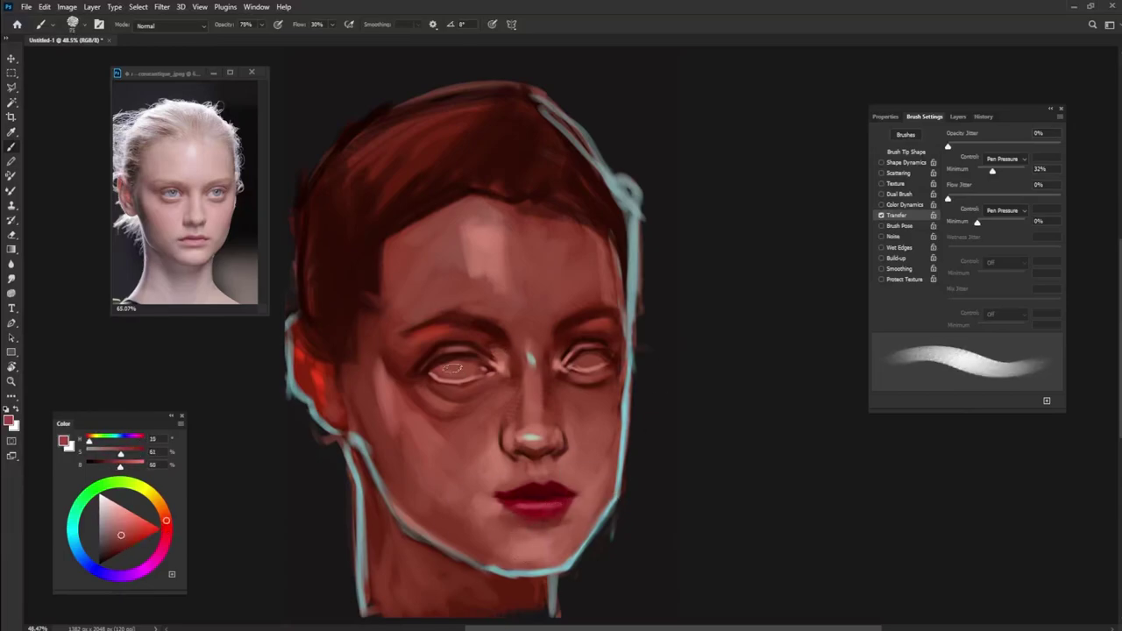
click(73, 529)
click(111, 531)
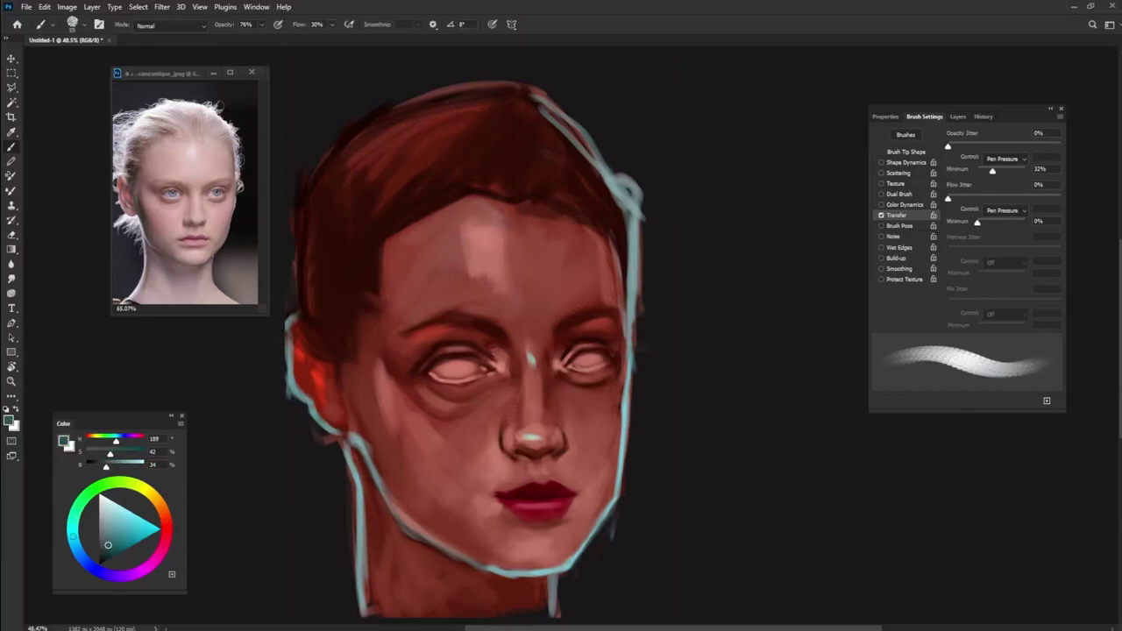
drag(596, 366, 583, 360)
click(583, 360)
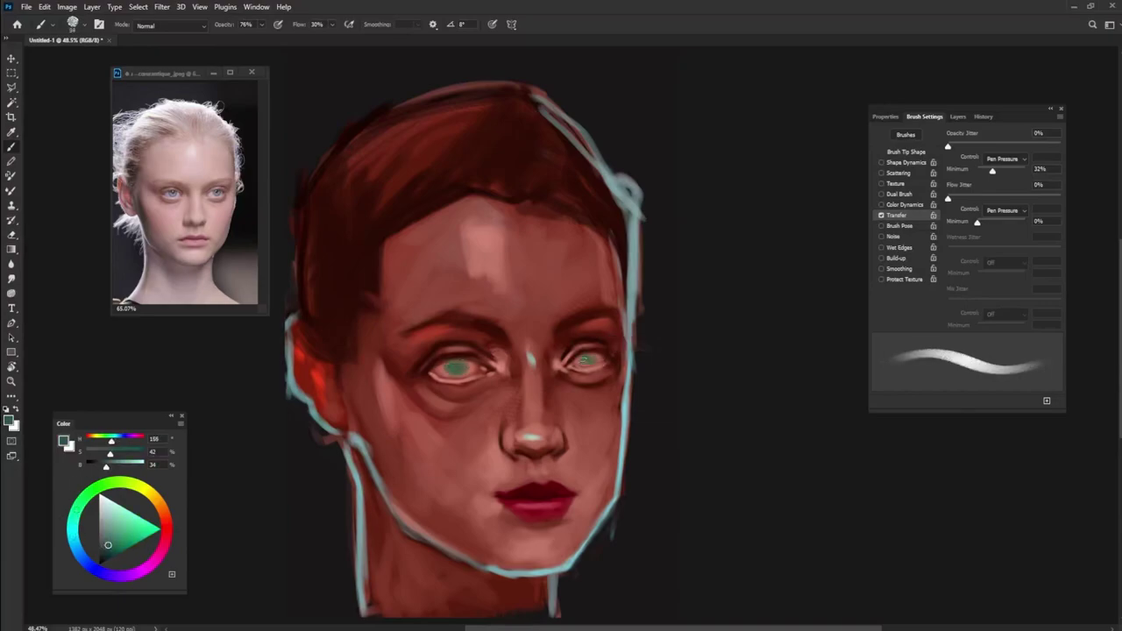
Step: Refine the green irises in both eyes with sampled tones, adding muted blue-green color and small dark pupils
alt+click(497, 340)
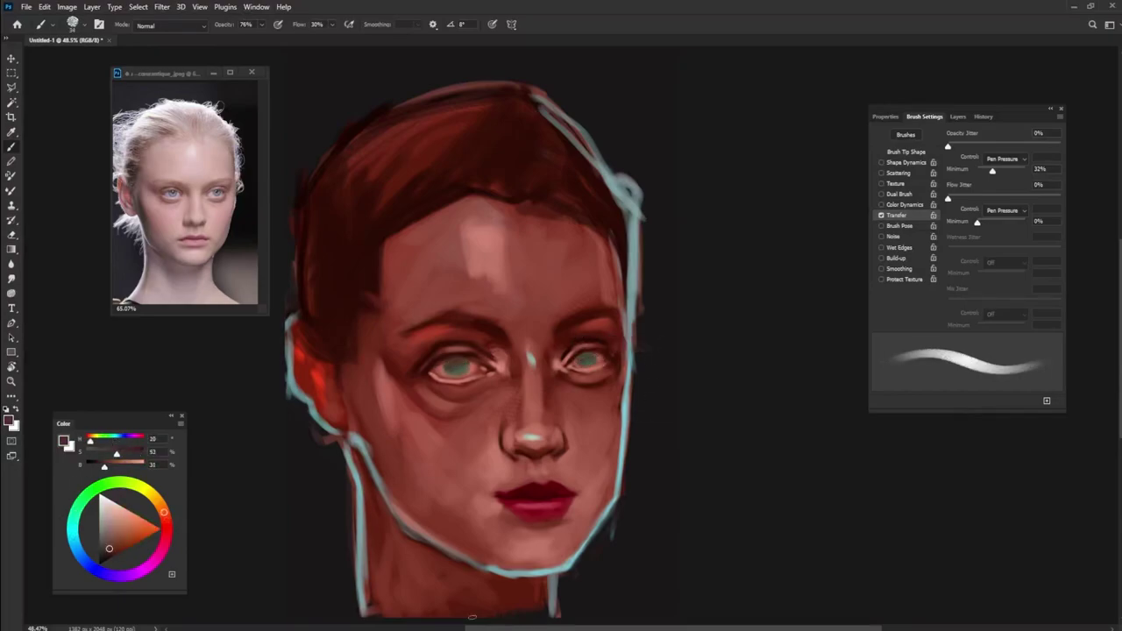
alt+click(477, 211)
alt+click(530, 358)
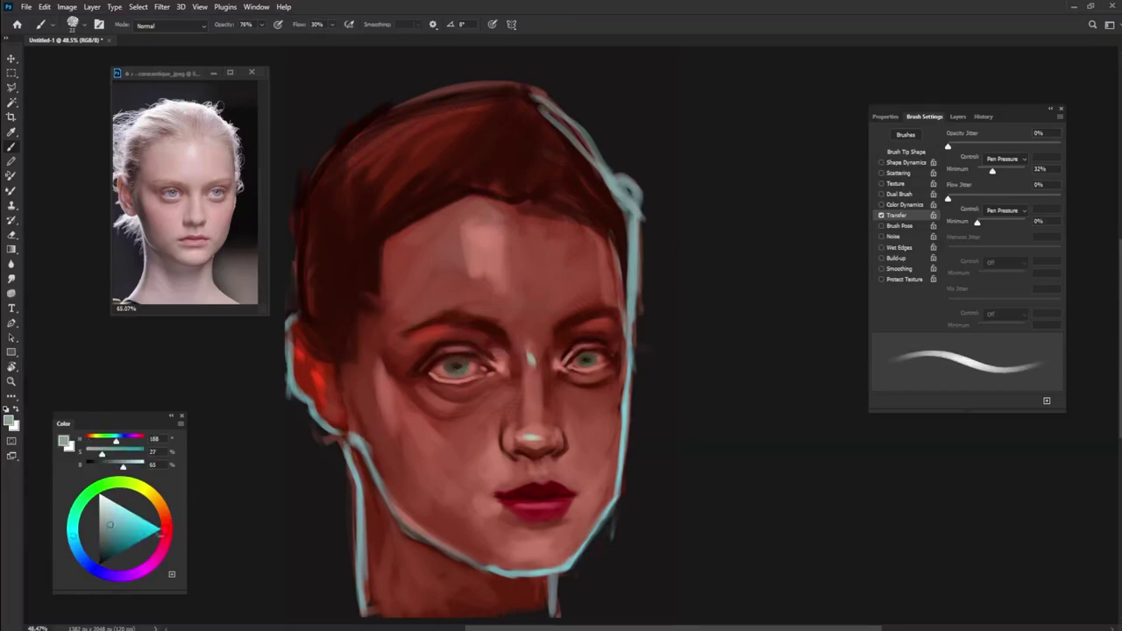
alt+click(430, 478)
alt+click(452, 365)
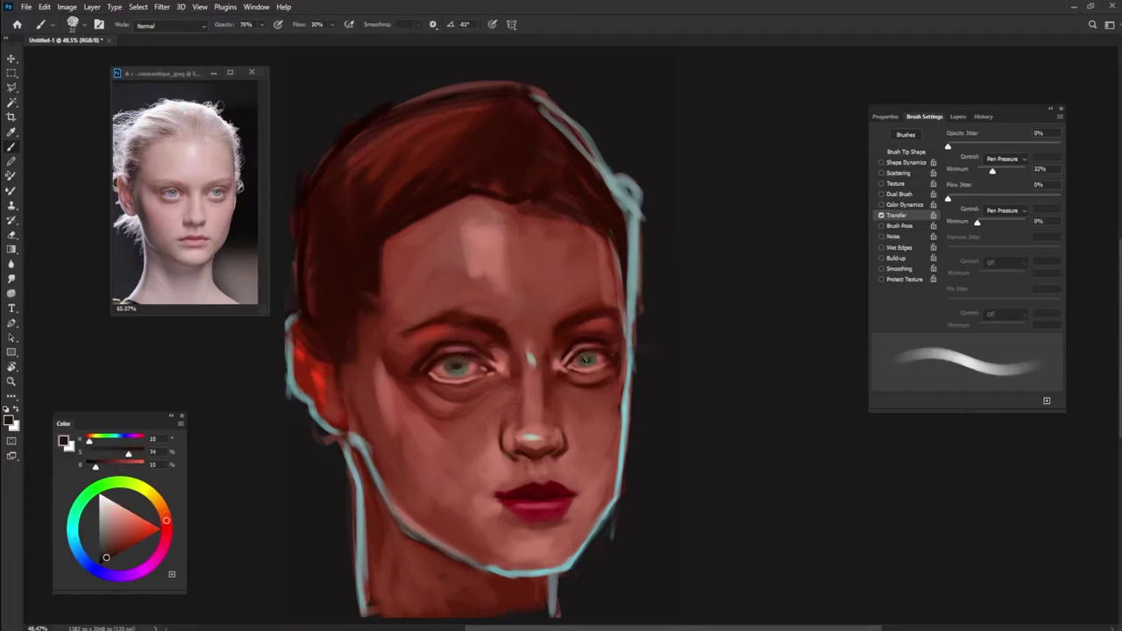
alt+click(588, 353)
Step: Darken the hair with a sampled dark red, and reshape the hairline across the forehead
alt+click(488, 176)
drag(491, 197, 385, 243)
drag(491, 119, 326, 195)
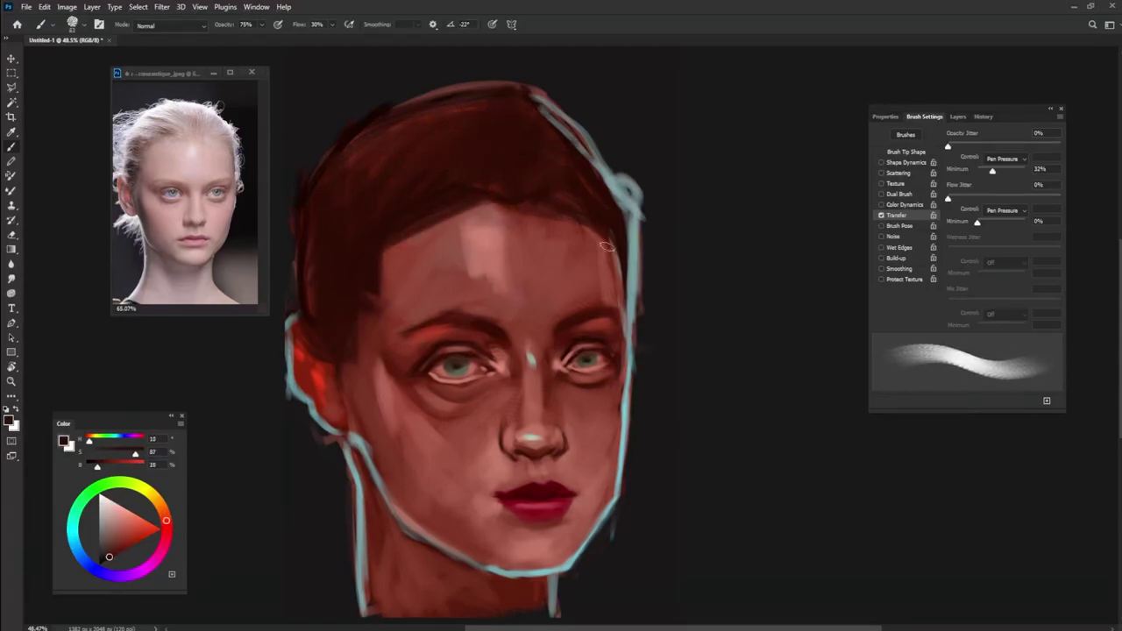
Step: Paint the cyan rim light beside the far temple out with background color, and deepen the ear with sampled red
alt+click(648, 188)
drag(638, 180, 634, 227)
drag(632, 307, 639, 167)
alt+click(343, 419)
drag(337, 421, 302, 331)
Step: Clean the outer edges of the neck and crown, and thin the rim light from the far hair down to the cheek
alt+click(355, 603)
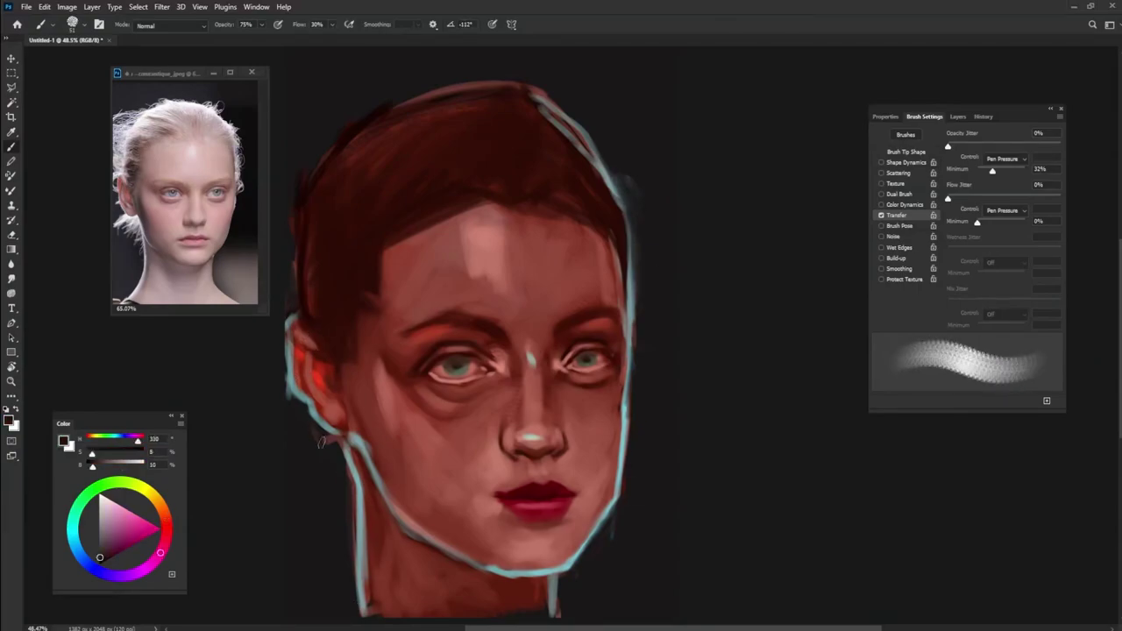
drag(357, 605, 350, 460)
drag(503, 88, 393, 107)
alt+click(325, 159)
mouse_move(536, 95)
mouse_down()
mouse_move(618, 219)
mouse_move(629, 412)
mouse_up()
alt+click(696, 531)
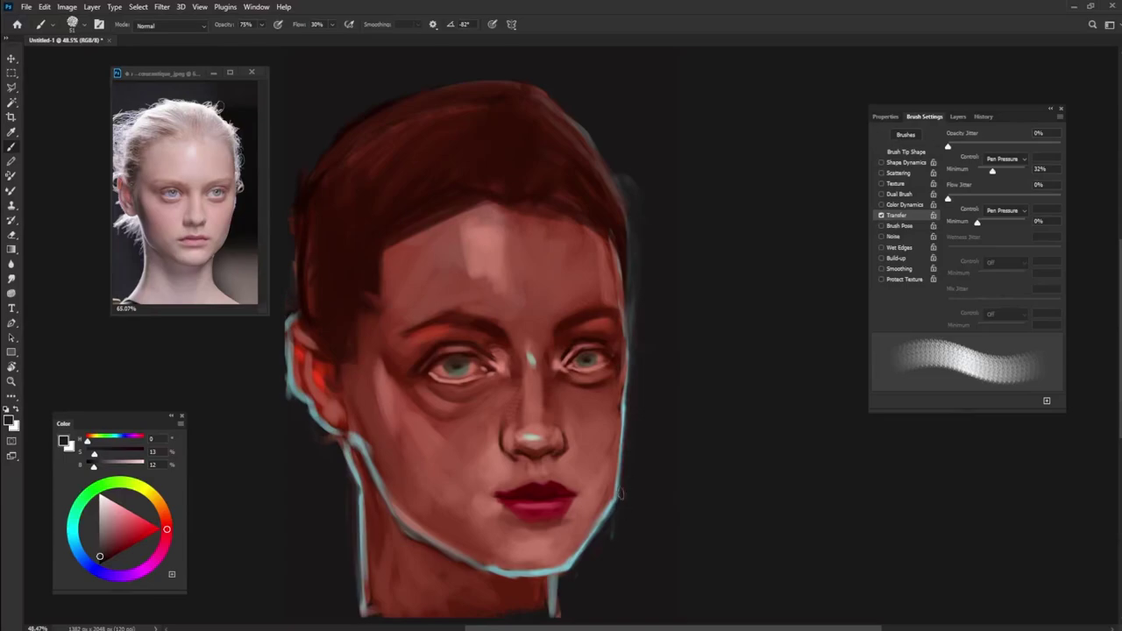
Step: Cover the far cheek and jaw rim light with sampled skin reds, and blend the forehead highlight into the surrounding skin
alt+click(588, 522)
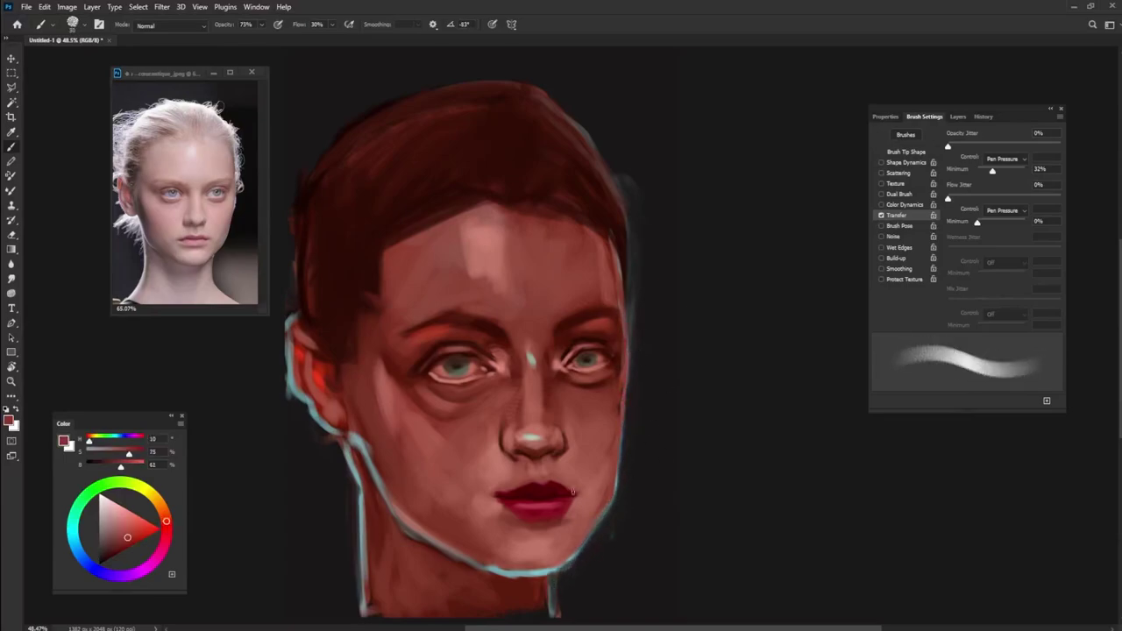
drag(633, 387, 626, 368)
drag(619, 408, 620, 337)
alt+click(624, 346)
mouse_move(614, 238)
mouse_down()
mouse_move(624, 318)
mouse_move(599, 267)
mouse_up()
alt+click(626, 335)
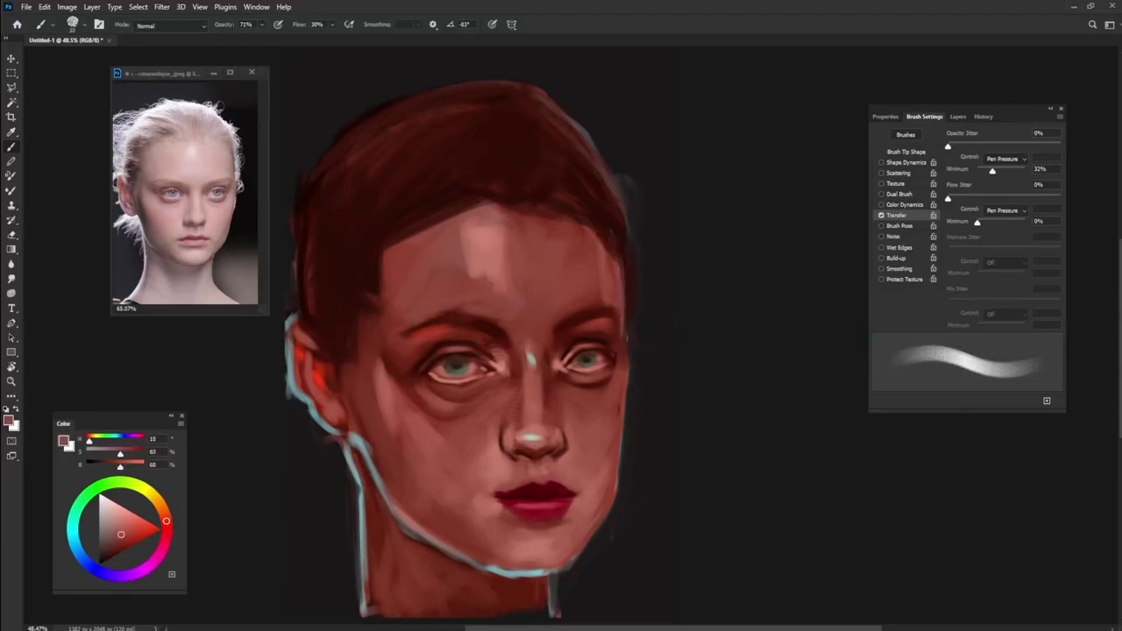
alt+click(624, 427)
drag(622, 496, 620, 401)
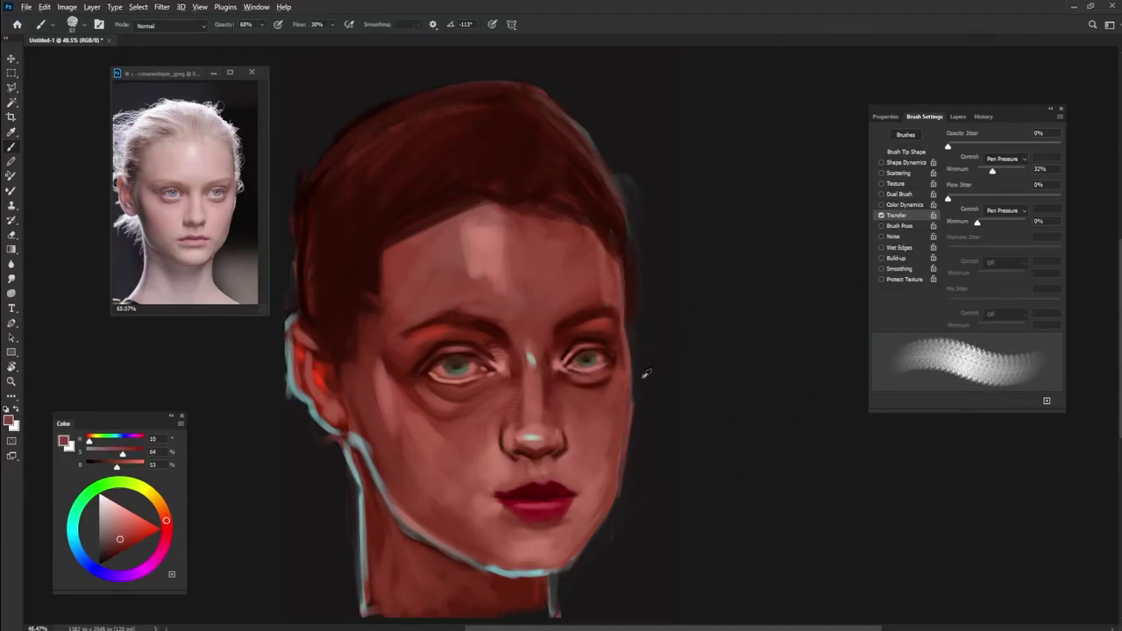
alt+click(634, 601)
alt+click(525, 267)
drag(677, 171, 652, 528)
key(ctrl+z)
key(x)
key(0)
drag(652, 110, 658, 276)
key(ctrl+z)
key(ctrl+z)
Step: Even out the neck shading with a sampled dark red
alt+click(416, 575)
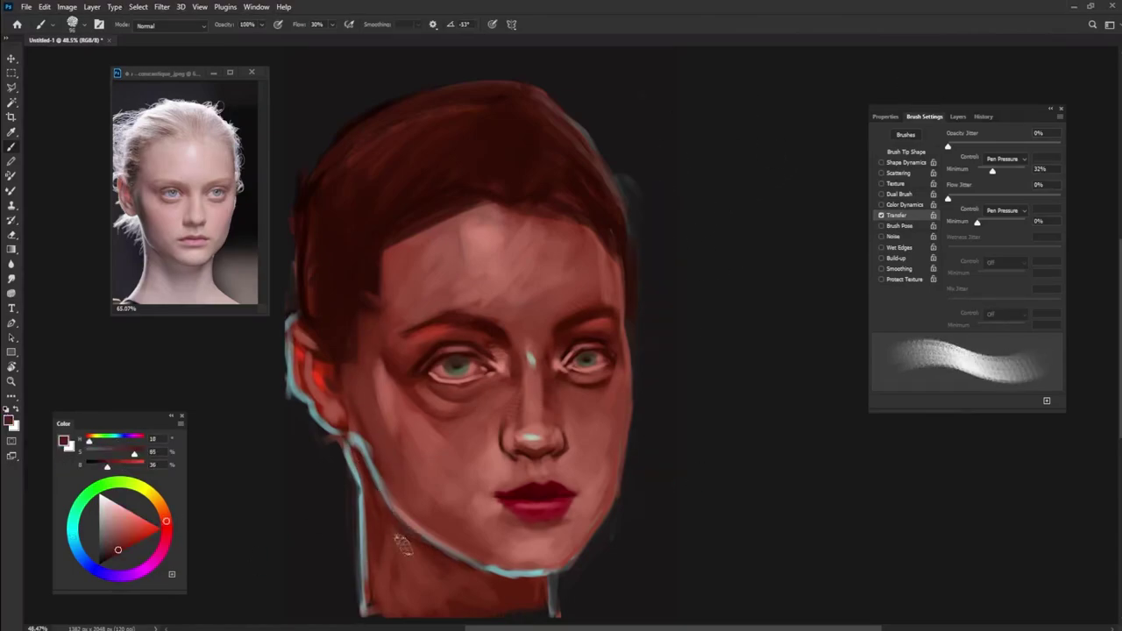
key(alt+t)
key(Escape)
Step: Try reshaping the eyes, nose, mouth and face in Liquify, with Smile -57, Upper Lip 62, Mouth Width 100 and Forehead -100
key(ctrl+shift+x)
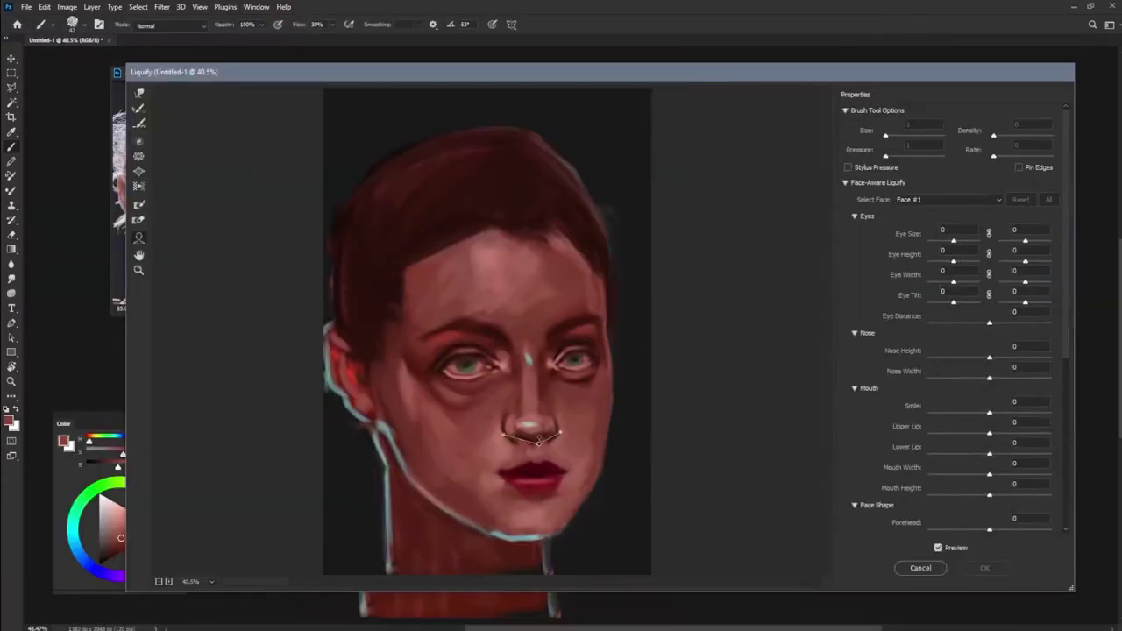
mouse_move(605, 359)
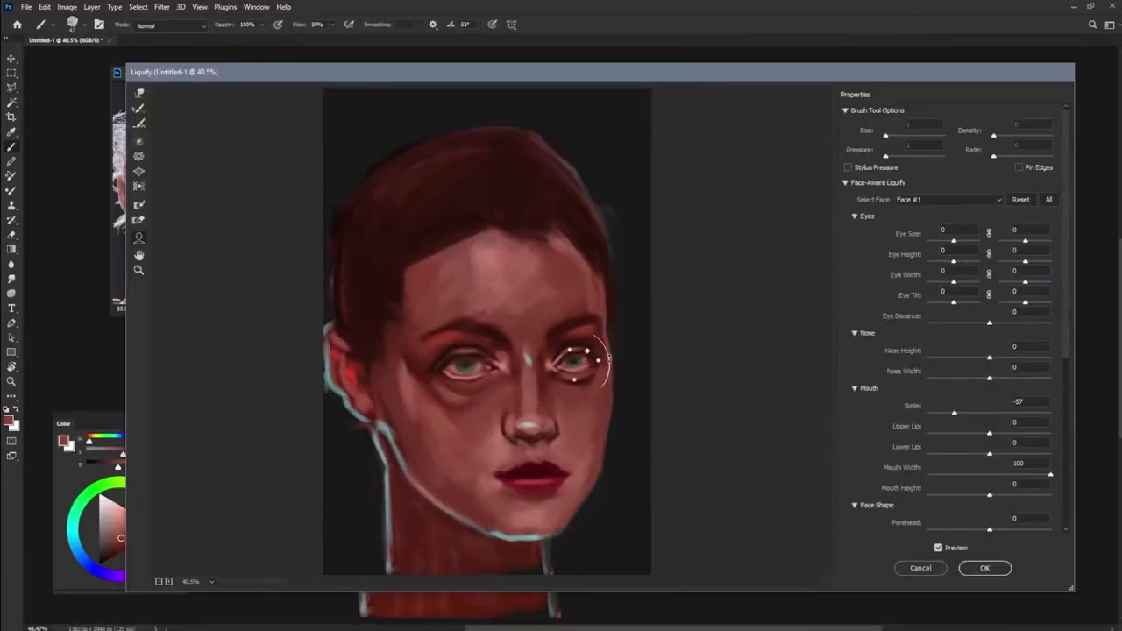
drag(588, 350, 550, 366)
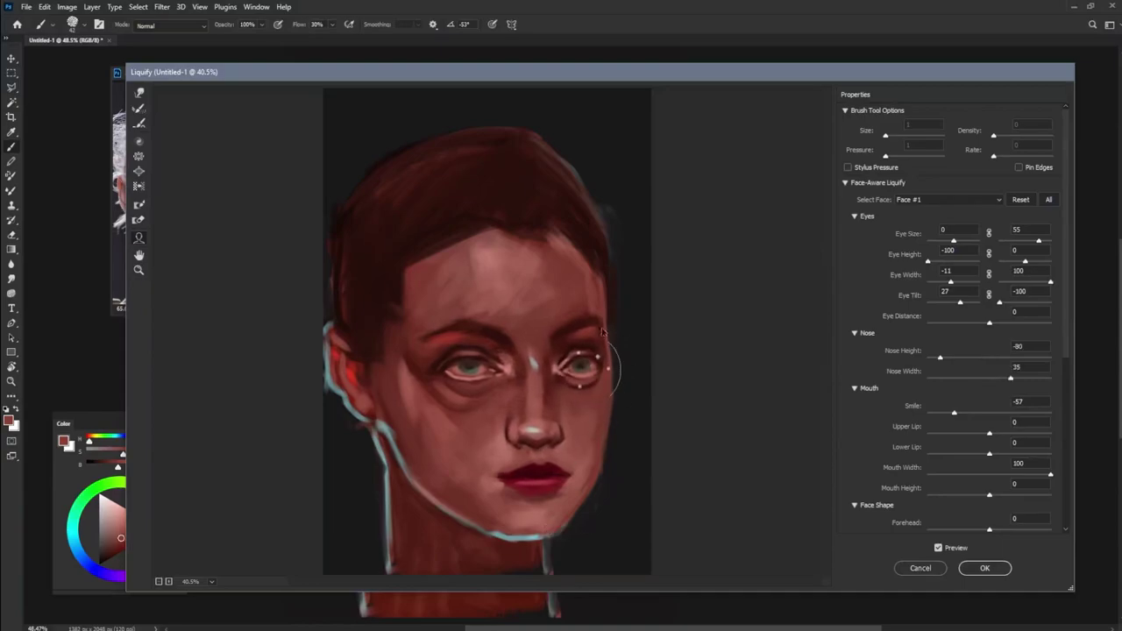
drag(585, 396, 579, 422)
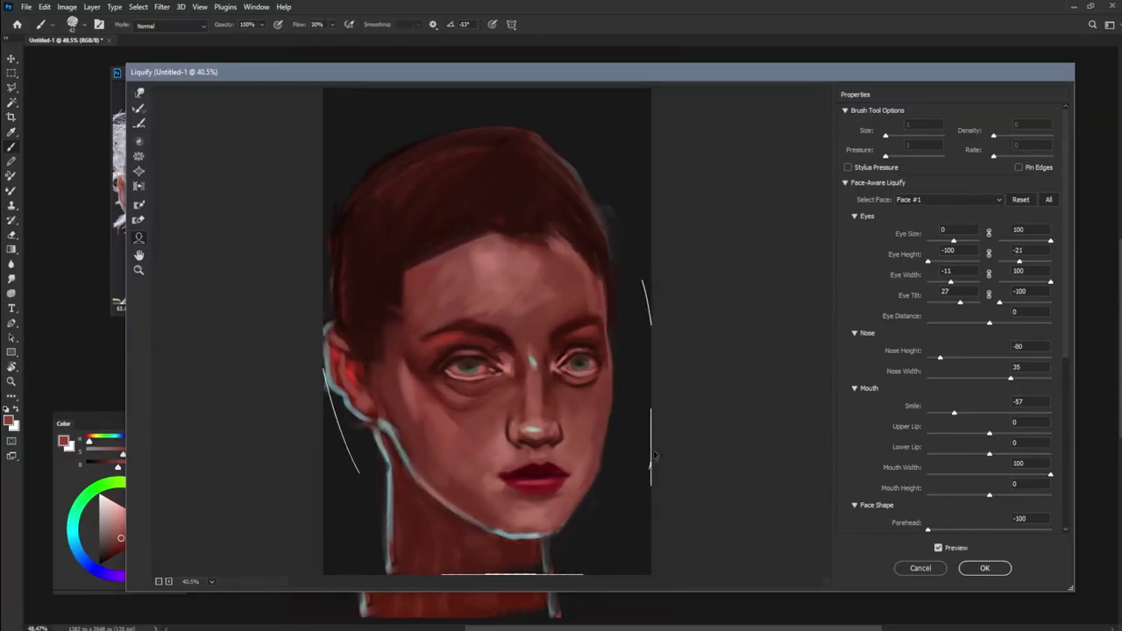
drag(535, 465, 533, 457)
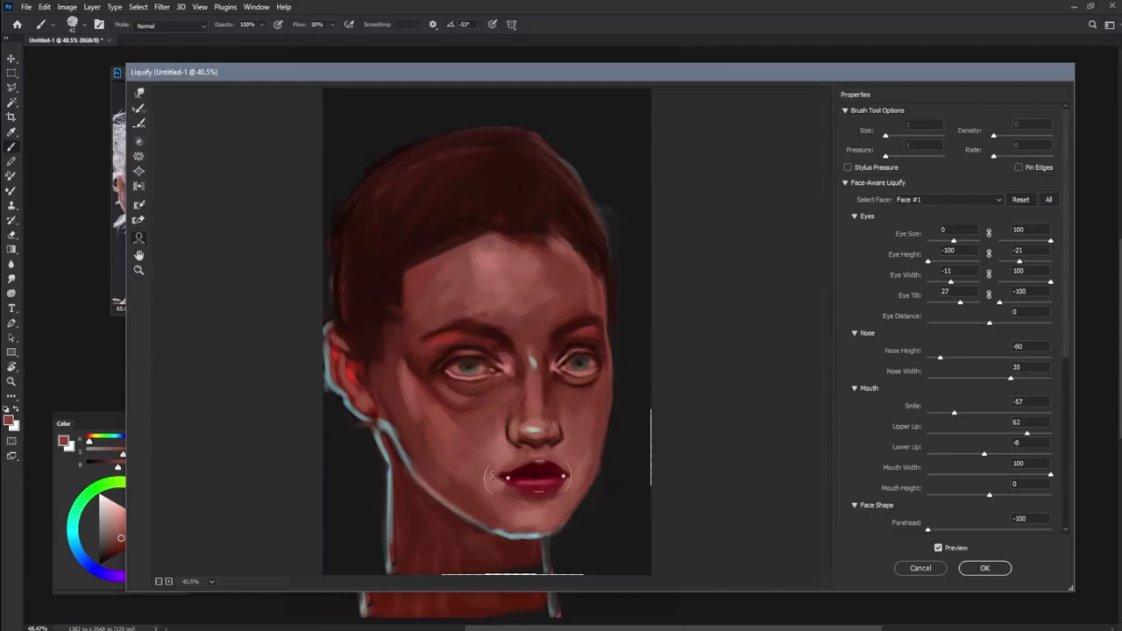
click(984, 568)
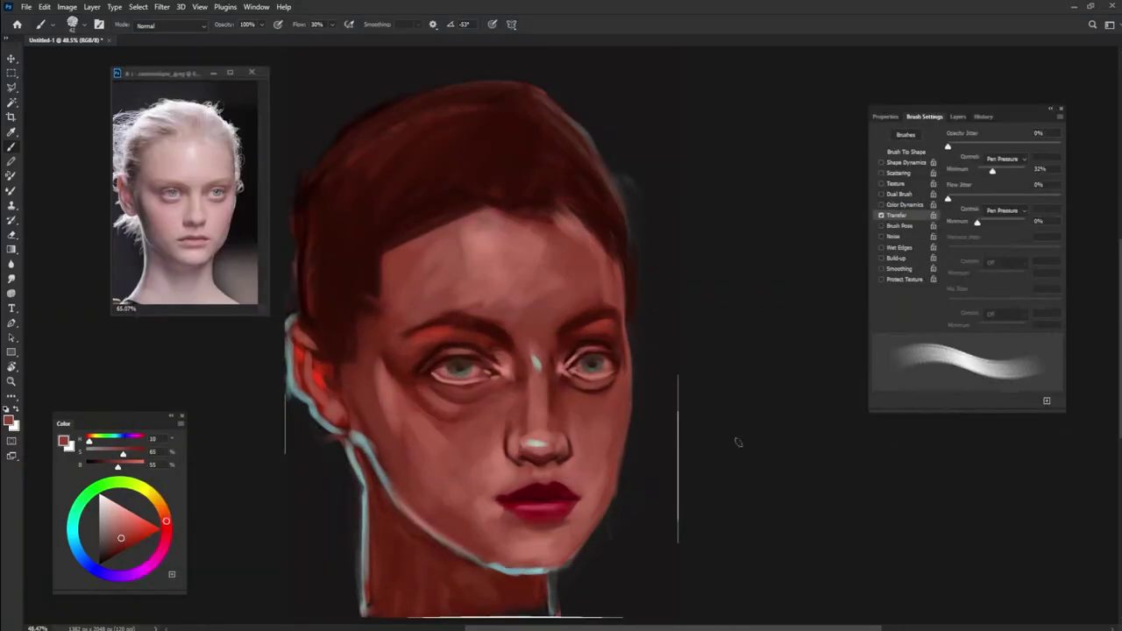
Step: Add a Color Lookup adjustment layer with a dark blue-purple night look over the portrait
click(957, 117)
click(939, 400)
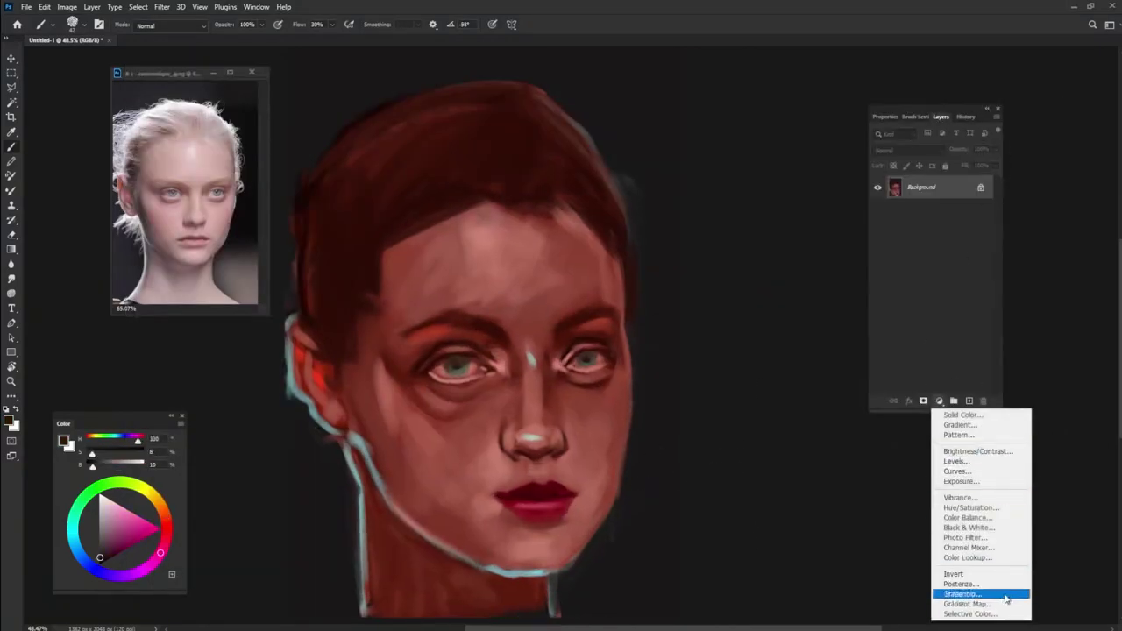
click(961, 601)
click(964, 158)
click(952, 428)
click(940, 116)
Step: Mask the Color Lookup out of a diagonal band running from the near jaw across the near eye to the far brow
key(r)
drag(393, 508, 543, 517)
mouse_move(526, 438)
mouse_down()
mouse_move(563, 272)
mouse_move(513, 574)
mouse_move(565, 447)
mouse_move(549, 255)
mouse_up()
key(Escape)
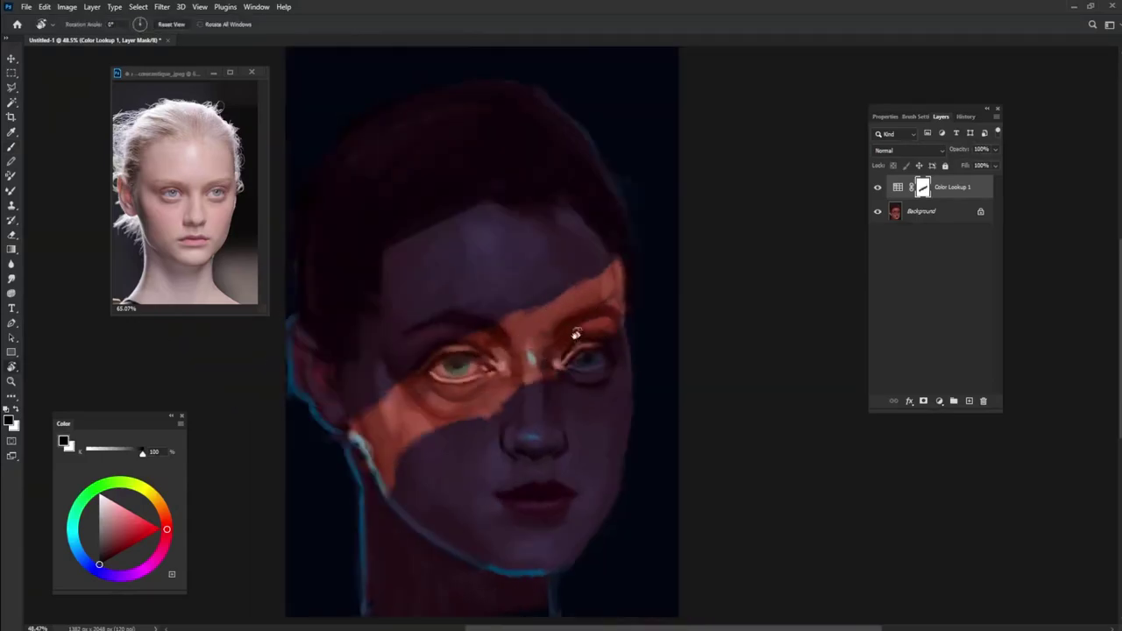
mouse_move(548, 355)
mouse_down()
mouse_move(631, 311)
mouse_move(605, 272)
mouse_up()
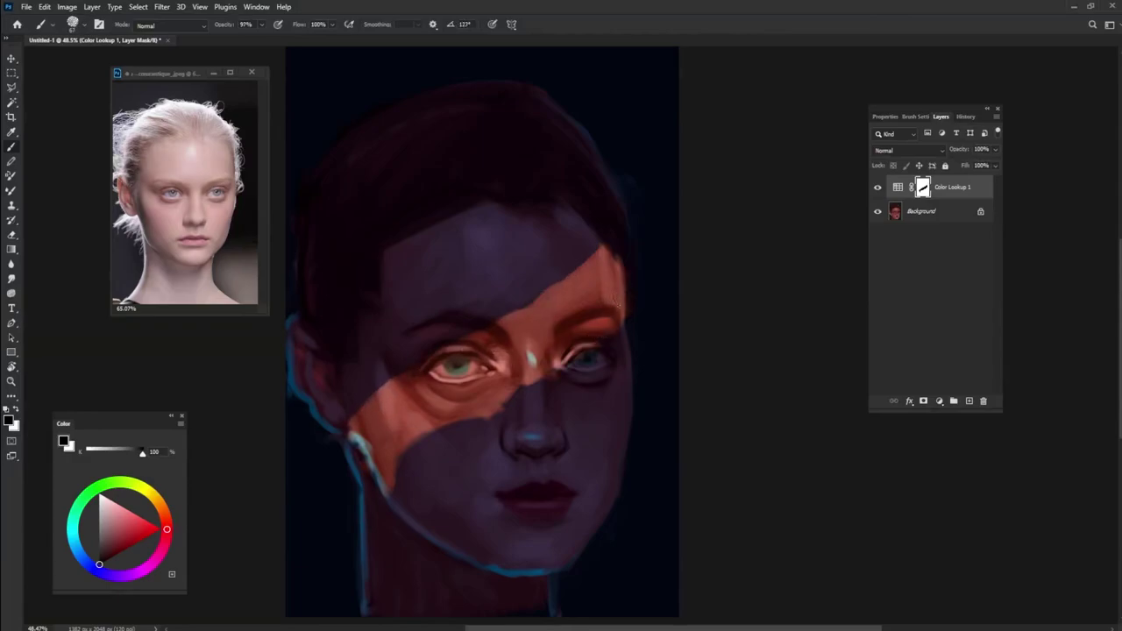
mouse_move(479, 412)
mouse_down()
mouse_move(380, 455)
mouse_move(298, 605)
mouse_up()
drag(717, 256, 618, 131)
Step: Paint the Color Lookup mask back over the background spill and far eye, and sharpen the diagonal band's edges
key(x)
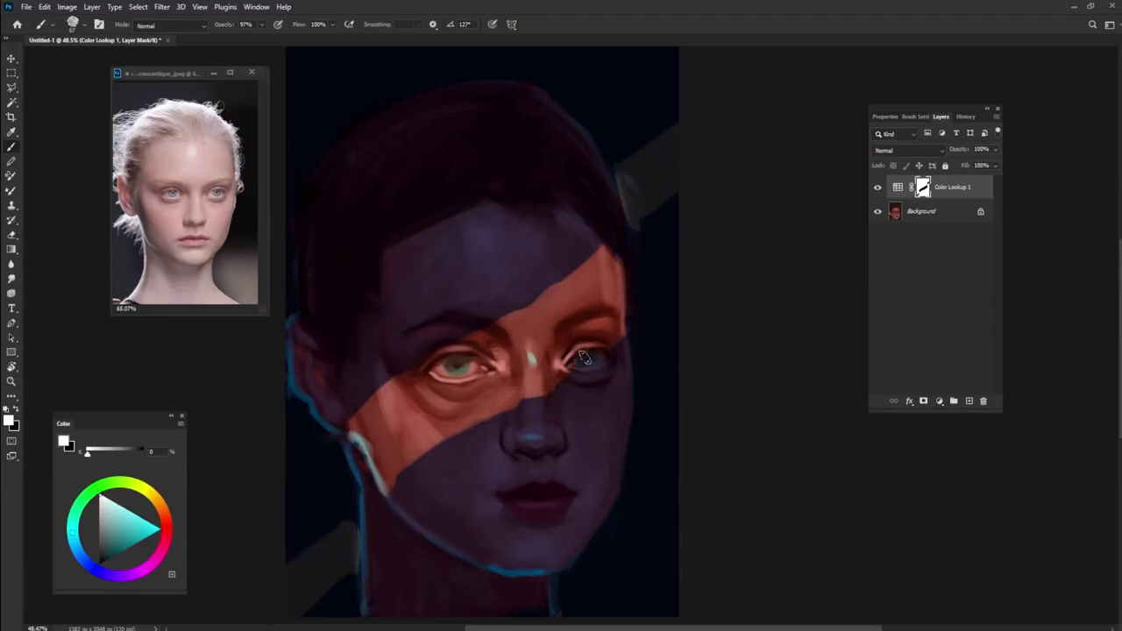
drag(597, 357, 589, 348)
drag(506, 415, 393, 488)
mouse_move(624, 210)
mouse_down()
mouse_move(708, 170)
mouse_move(649, 175)
mouse_up()
mouse_move(350, 508)
mouse_down()
mouse_move(322, 629)
mouse_move(394, 495)
mouse_up()
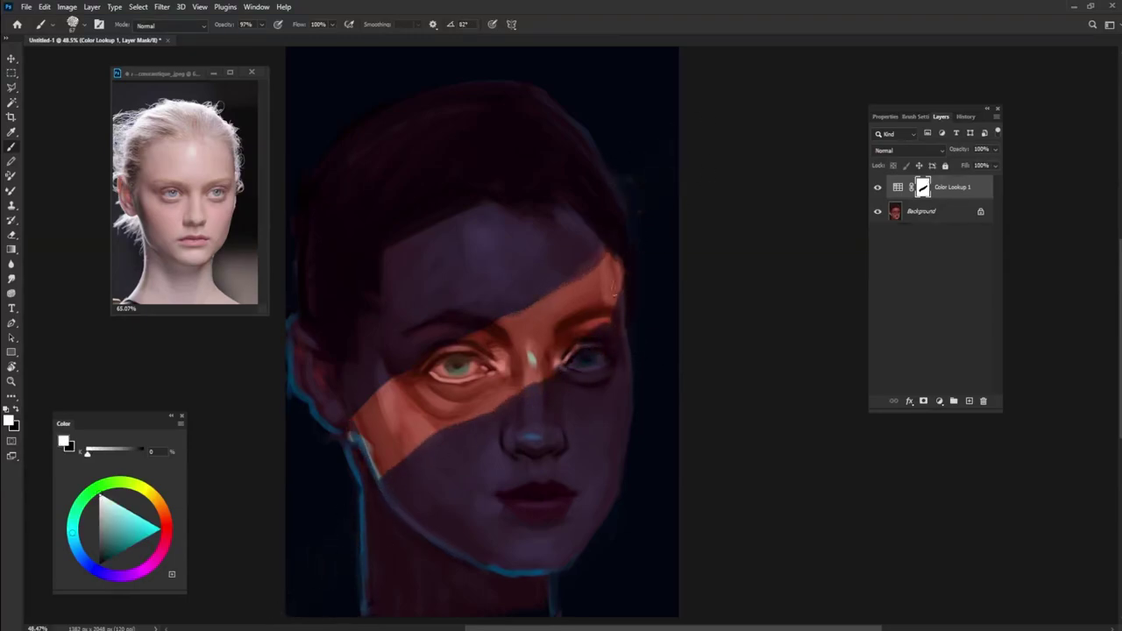
key(x)
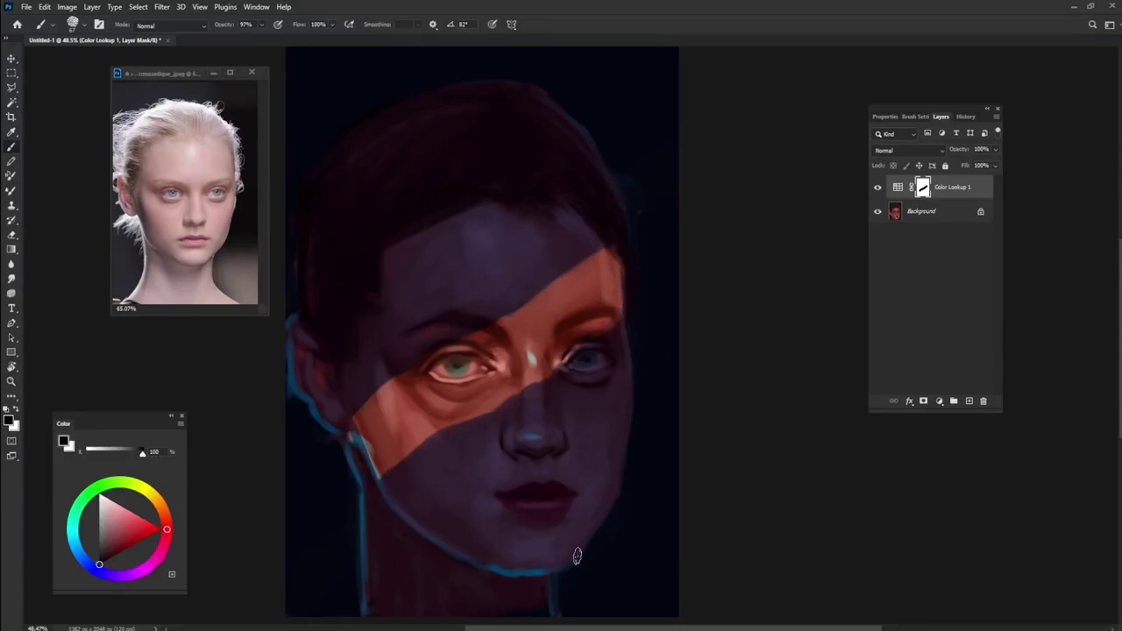
Step: Add a layer with a brightening blend mode, and paint a sampled warm tone over the band for an intense orange glow
key(ctrl+shift+alt+n)
alt+click(463, 366)
click(907, 150)
click(902, 234)
click(907, 150)
click(903, 280)
mouse_move(452, 368)
mouse_down()
mouse_move(521, 331)
mouse_move(438, 397)
mouse_move(615, 275)
mouse_move(605, 316)
mouse_move(372, 425)
mouse_up()
Step: Add another normal layer, and outline the light band's upper edge with saturated red
key(ctrl+shift+alt+n)
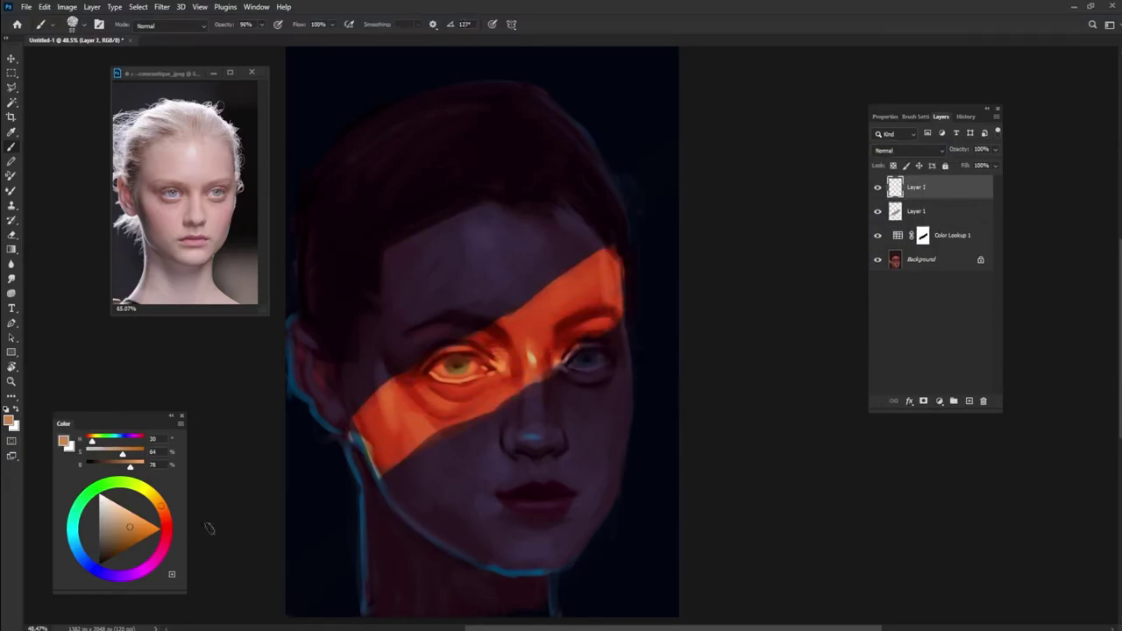
drag(160, 497, 166, 527)
click(149, 534)
drag(355, 417, 401, 377)
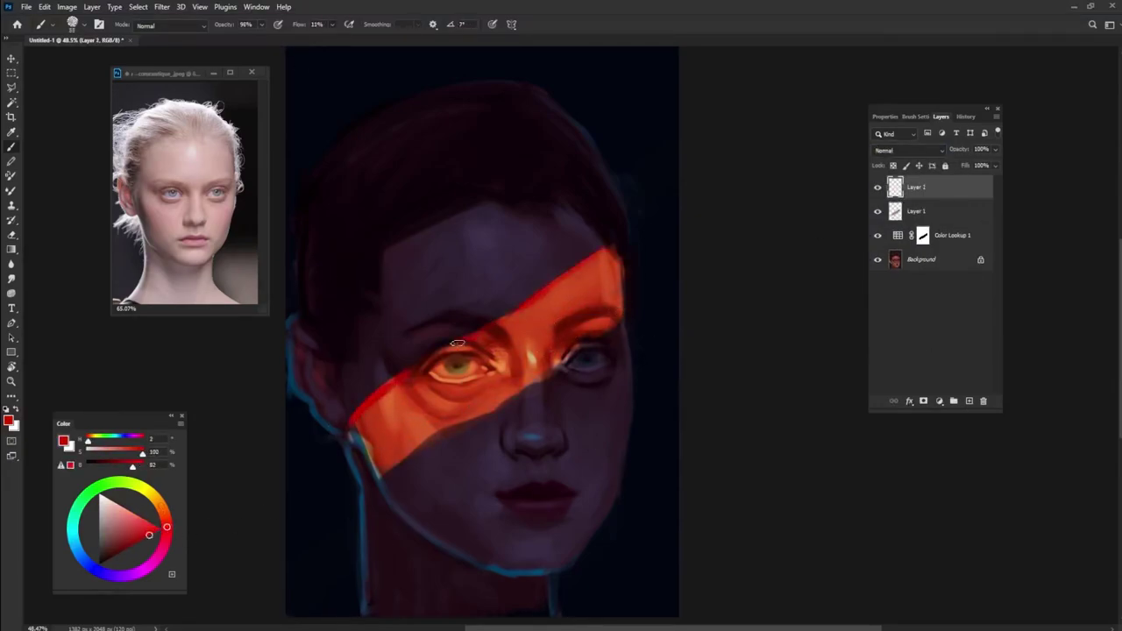
Step: Paint light orange highlights on the lit far forehead, and deepen the band's edges near the far brow with dark red
drag(166, 527, 163, 506)
click(128, 524)
drag(596, 297, 612, 263)
alt+click(603, 311)
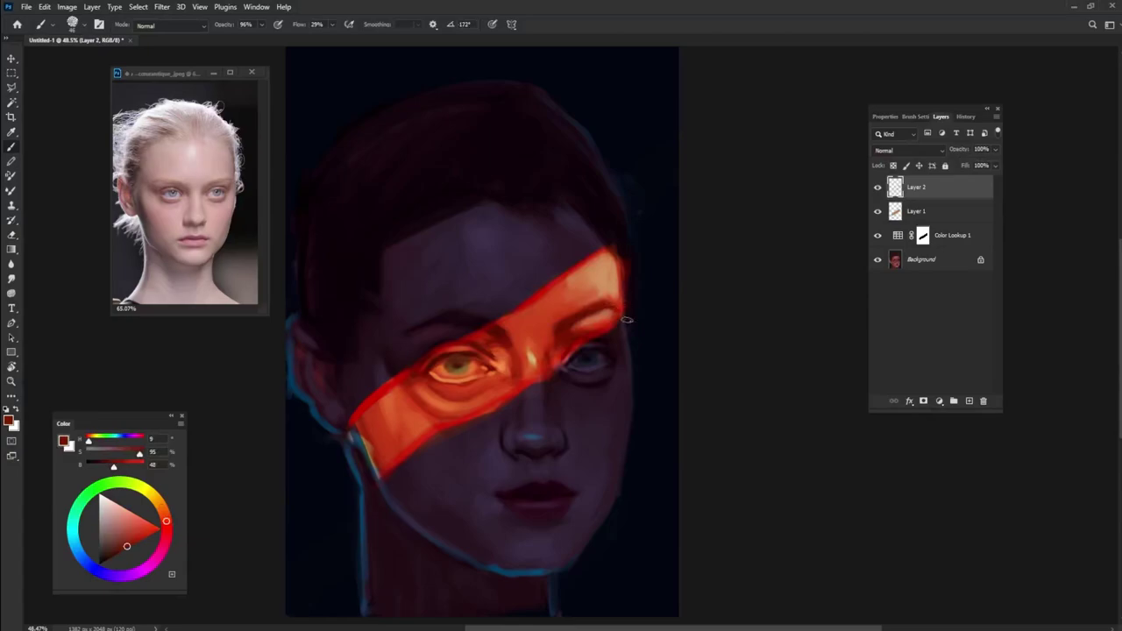
Step: Try repainting the eyes with blank eyeballs, dark irises and pale glowing pupils, and erase the attempt
alt+click(584, 317)
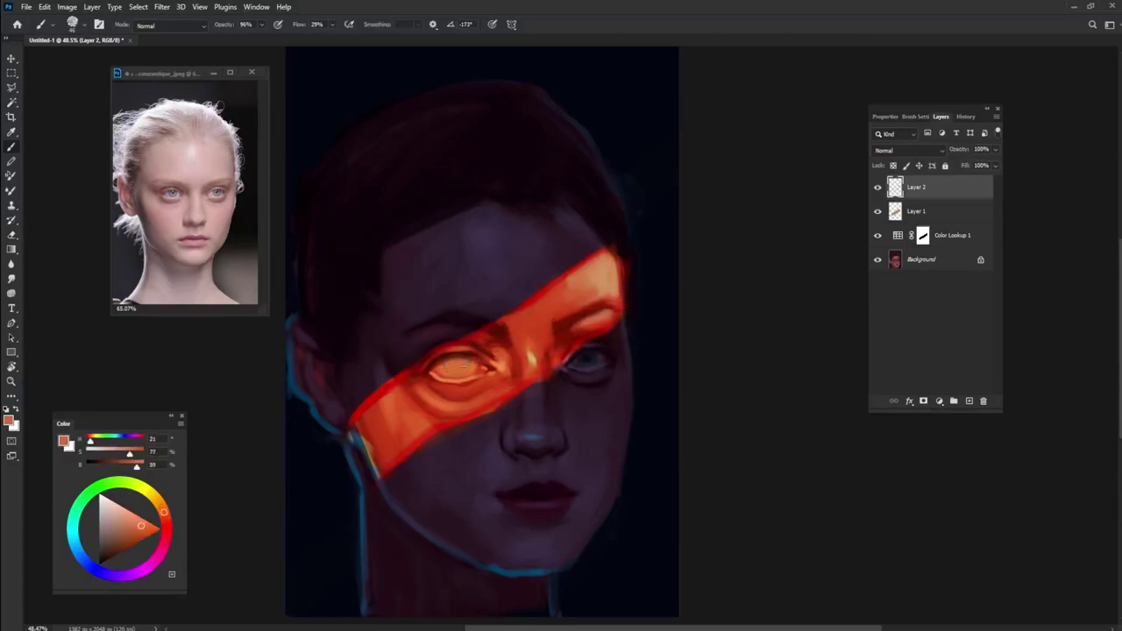
alt+click(596, 367)
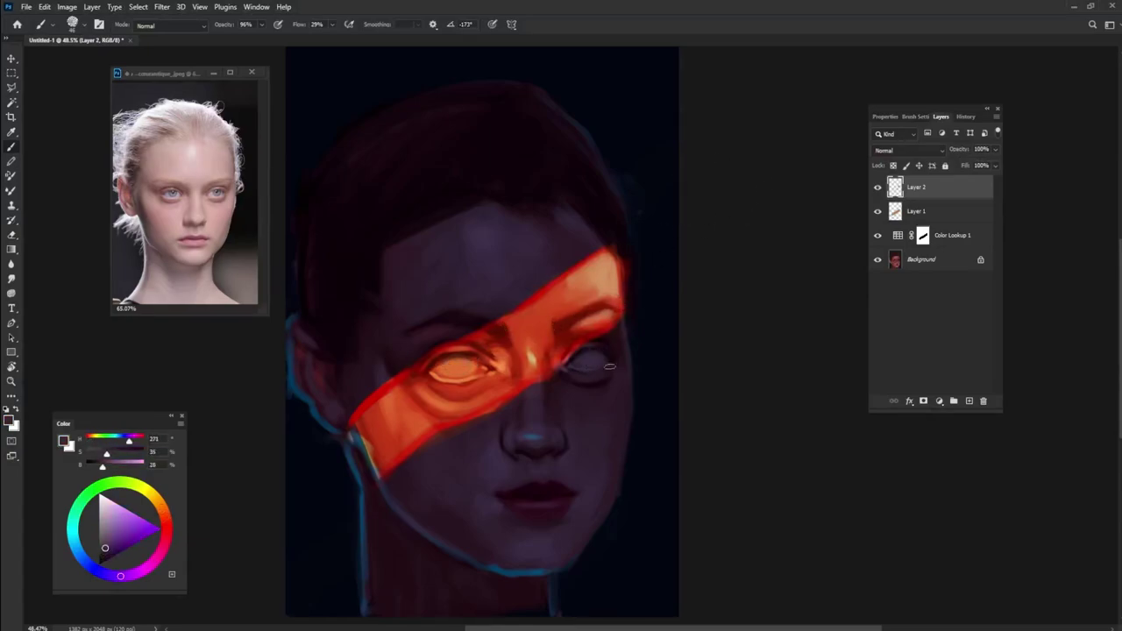
alt+click(450, 366)
alt+click(462, 317)
click(448, 369)
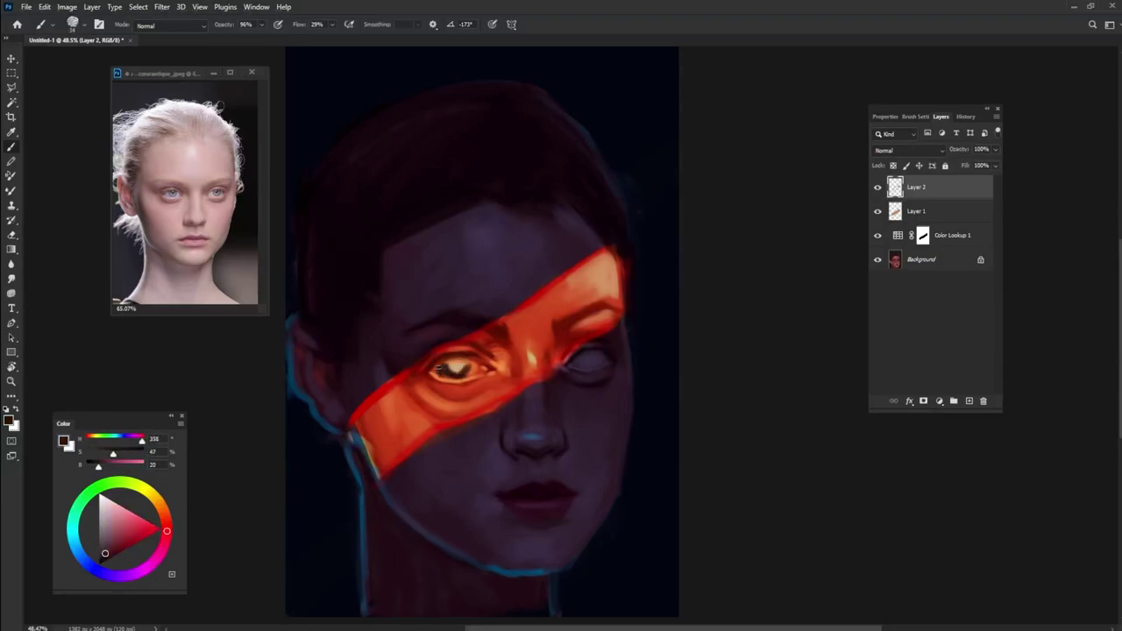
alt+click(460, 366)
click(455, 368)
alt+click(580, 366)
alt+click(577, 359)
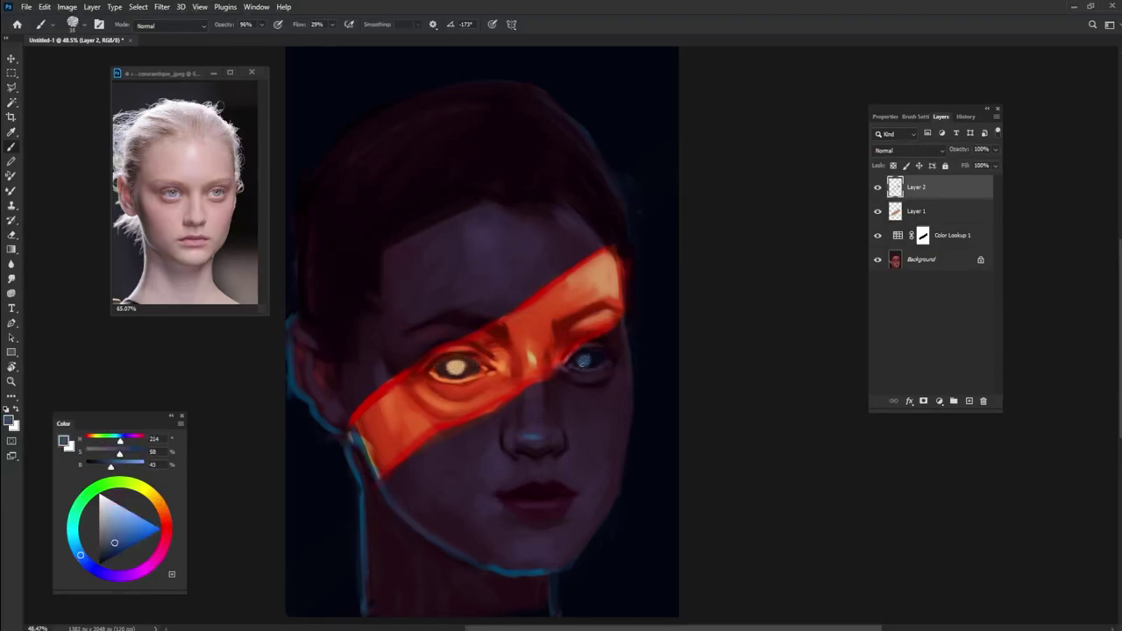
key(e)
key(b)
Step: Refine the lit nose bridge and inner brow area with sampled pale yellow, dark red and peach
alt+click(523, 360)
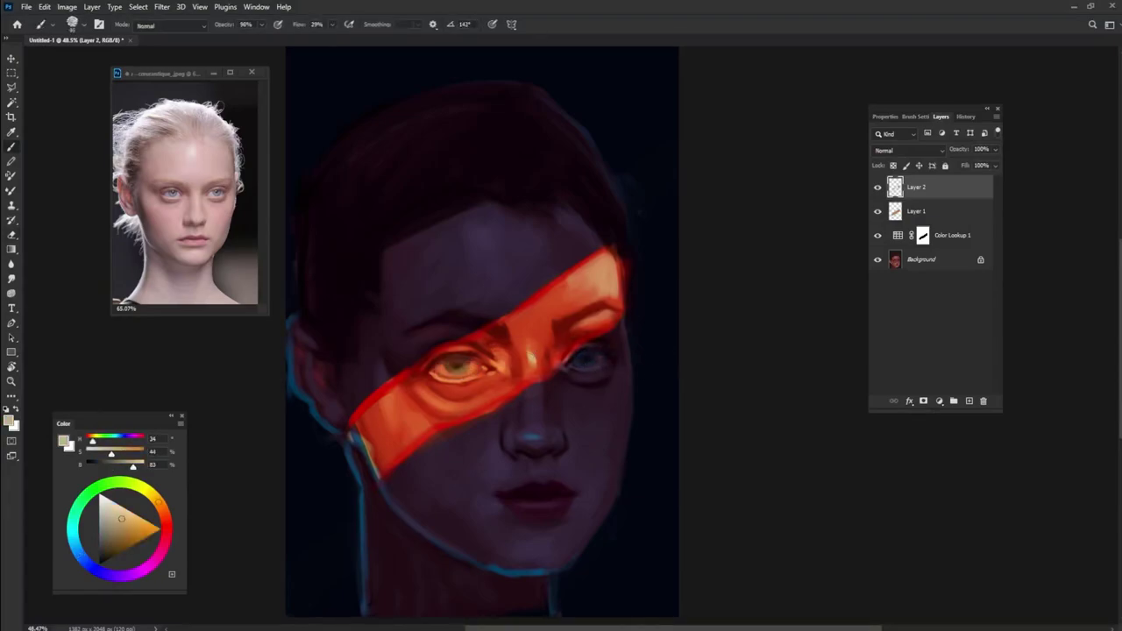
alt+click(554, 338)
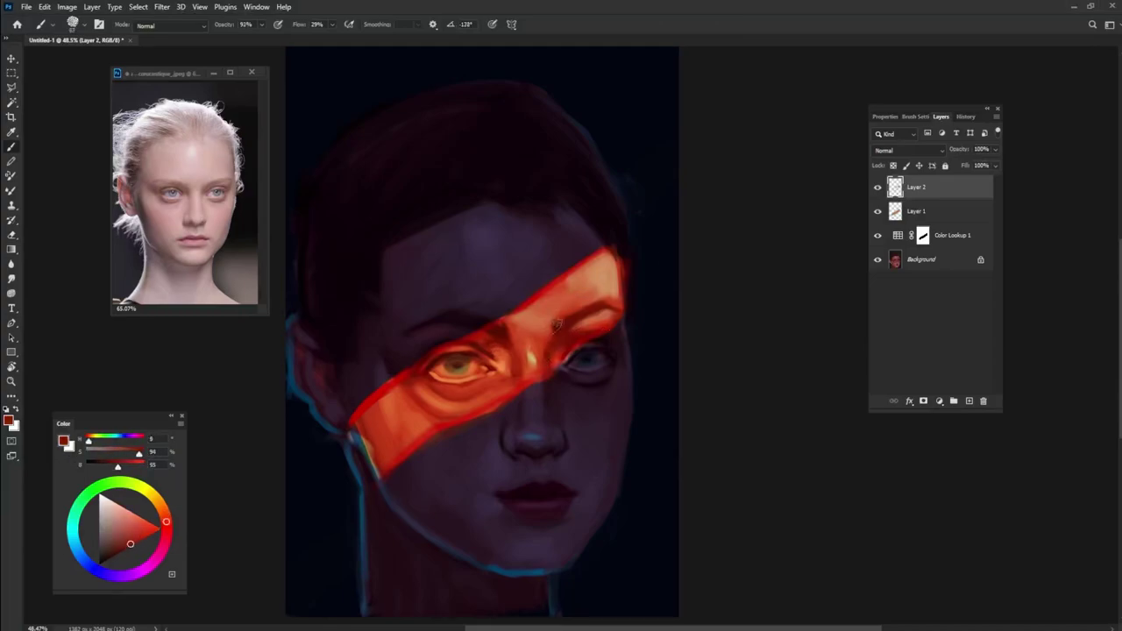
alt+click(612, 266)
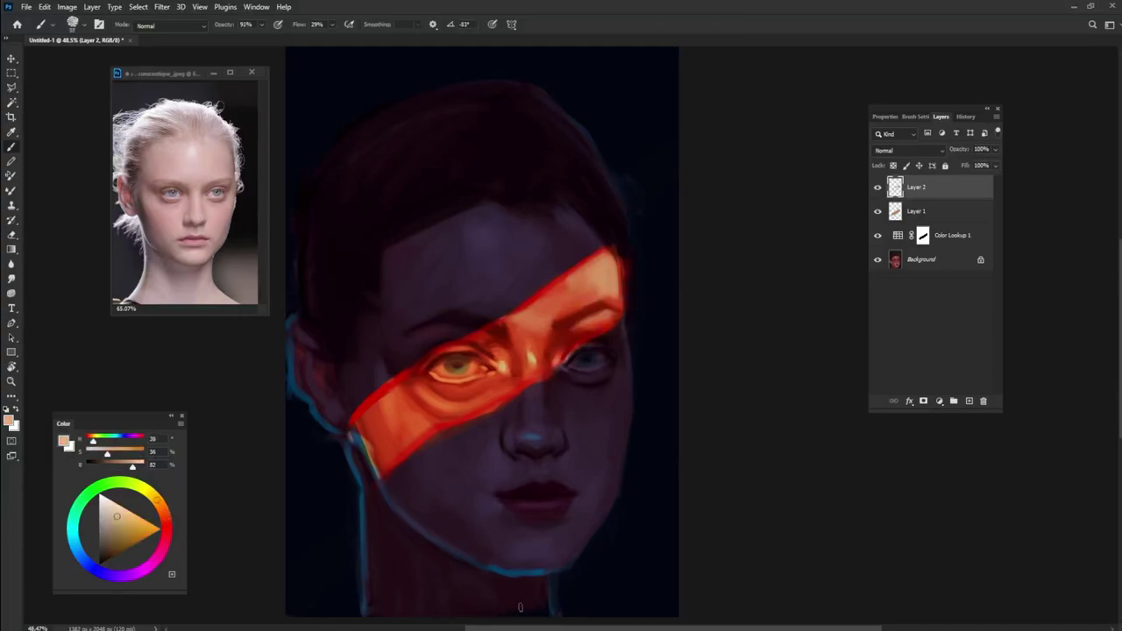
Step: Add a new layer in Screen mode, and paint pale cream light over the whole diagonal band
click(970, 402)
click(907, 150)
click(929, 260)
mouse_move(552, 350)
mouse_down()
mouse_move(491, 333)
mouse_move(377, 429)
mouse_move(605, 281)
mouse_move(588, 316)
mouse_up()
Step: Apply a Gaussian Blur of about 112 pixels to the cream light layer, and toggle its visibility to compare the glow
click(162, 6)
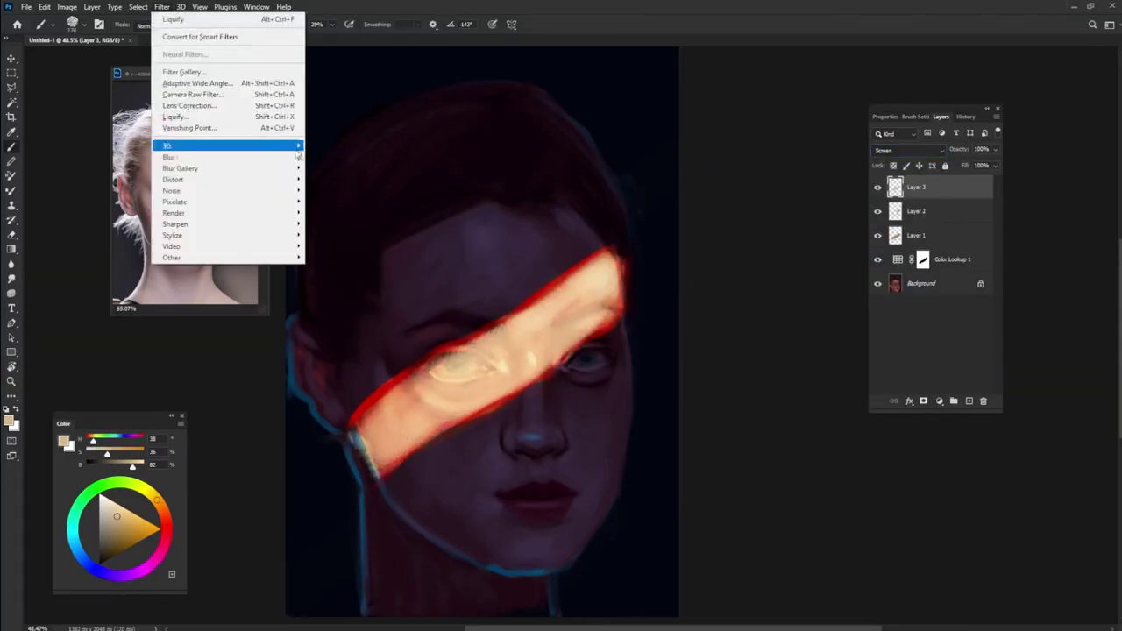
click(337, 268)
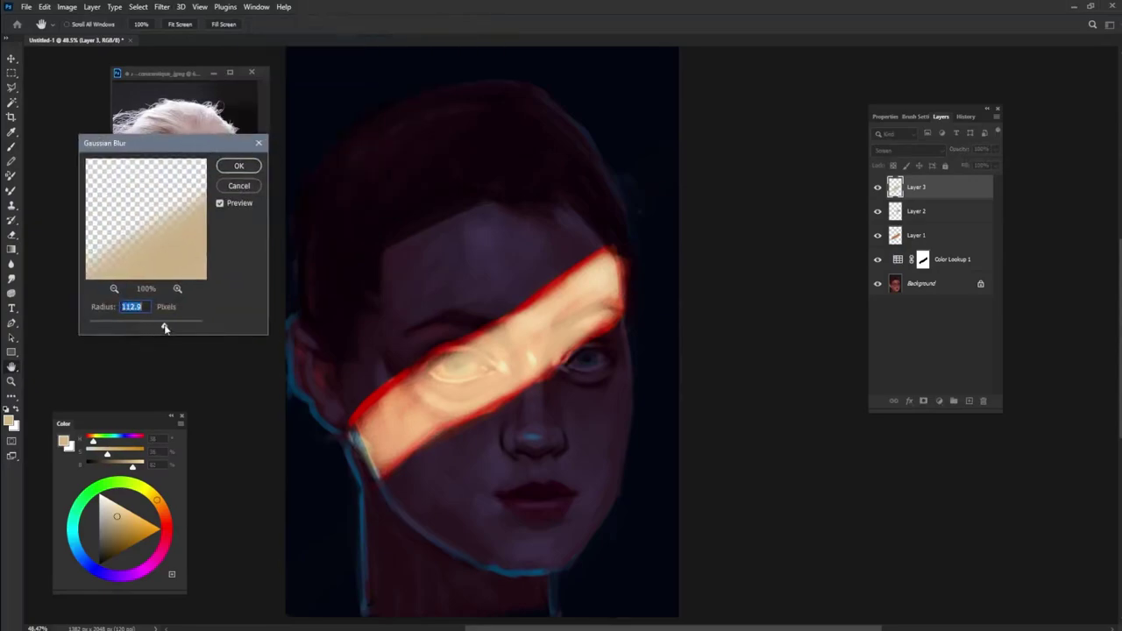
key(Return)
click(878, 187)
click(878, 186)
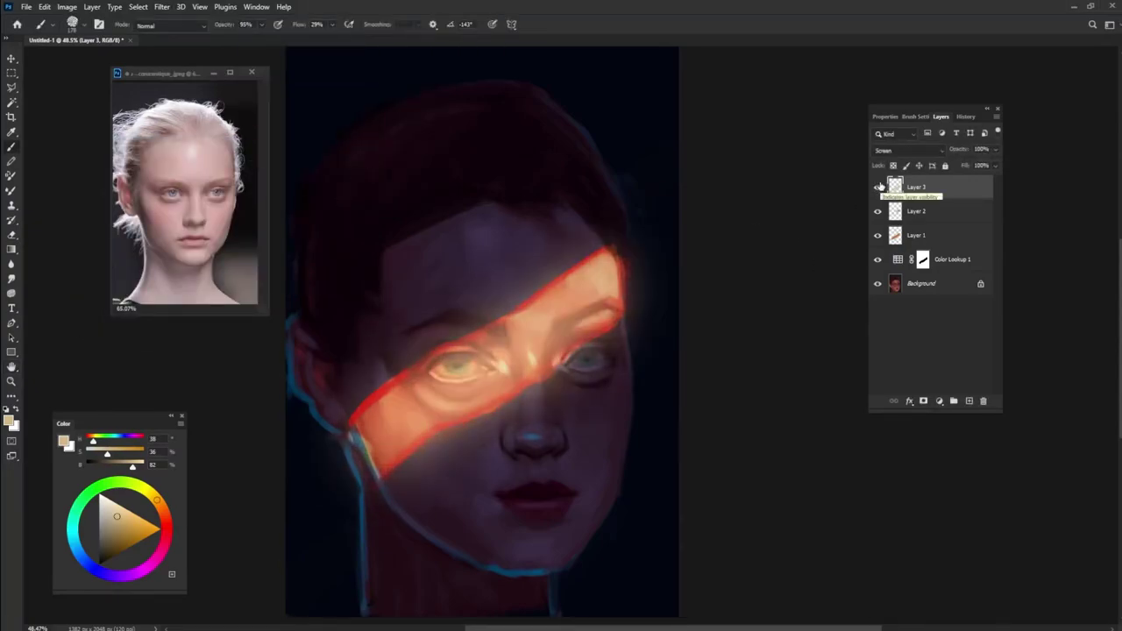
Step: Set the cream glow layer's blend mode to Hard Light and erase part of the glow along the light band
click(930, 154)
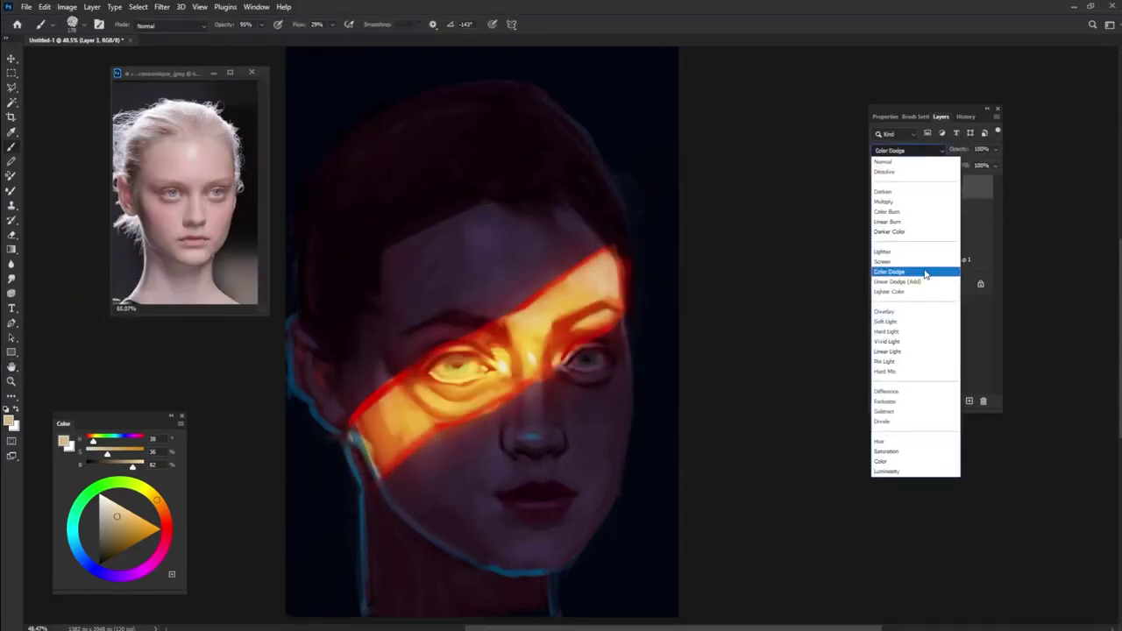
click(885, 333)
scroll(514, 488, up, 1)
key(e)
mouse_move(376, 403)
mouse_down()
mouse_move(403, 430)
mouse_move(546, 364)
mouse_up()
scroll(502, 526, down, 2)
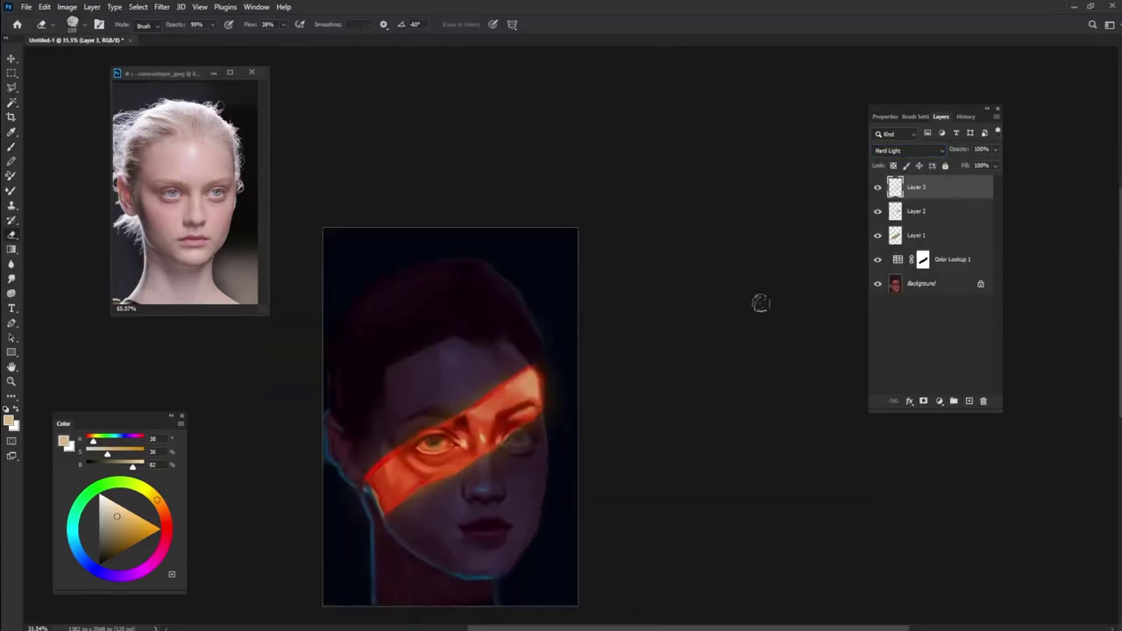
Step: Compare Color Dodge and Linear Dodge (Add) on the cream glow layer, and toggle Layer 2's visibility
click(907, 150)
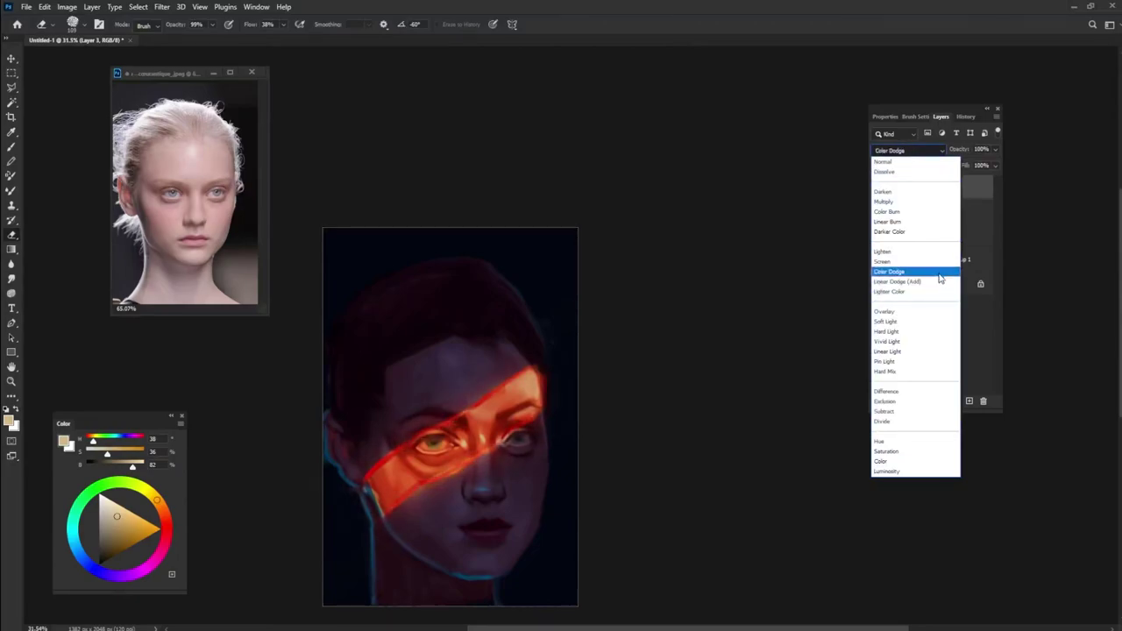
click(941, 278)
click(907, 150)
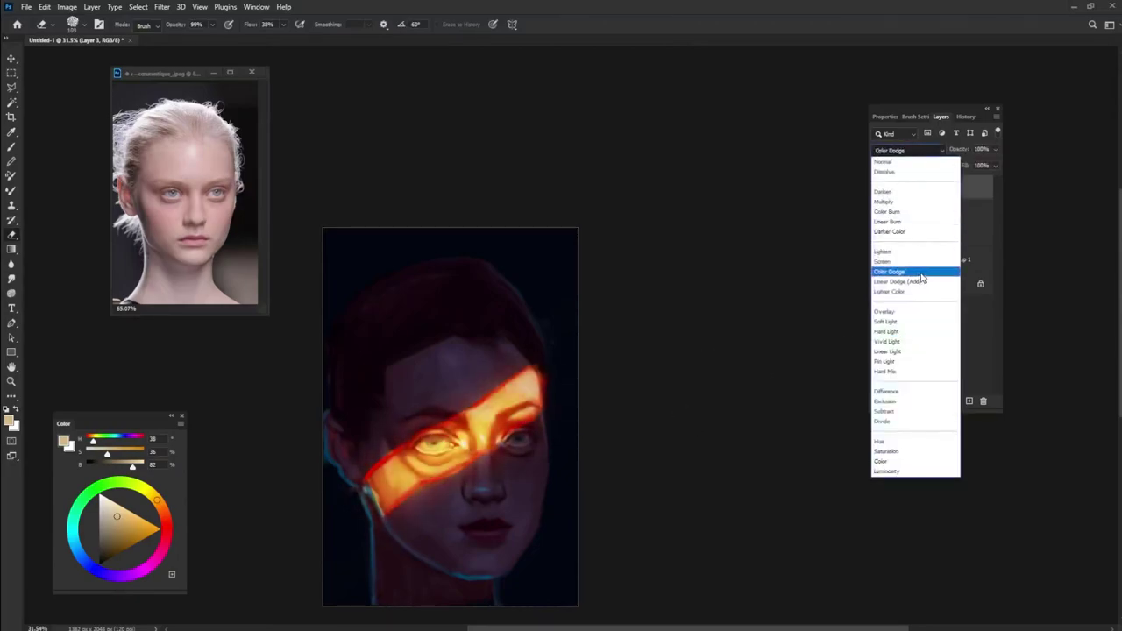
click(923, 285)
click(929, 211)
click(878, 211)
Step: Save the night-lit portrait as a Photoshop file in the Downloads folder
key(alt+e)
key(Escape)
key(ctrl+shift+s)
text(emma)
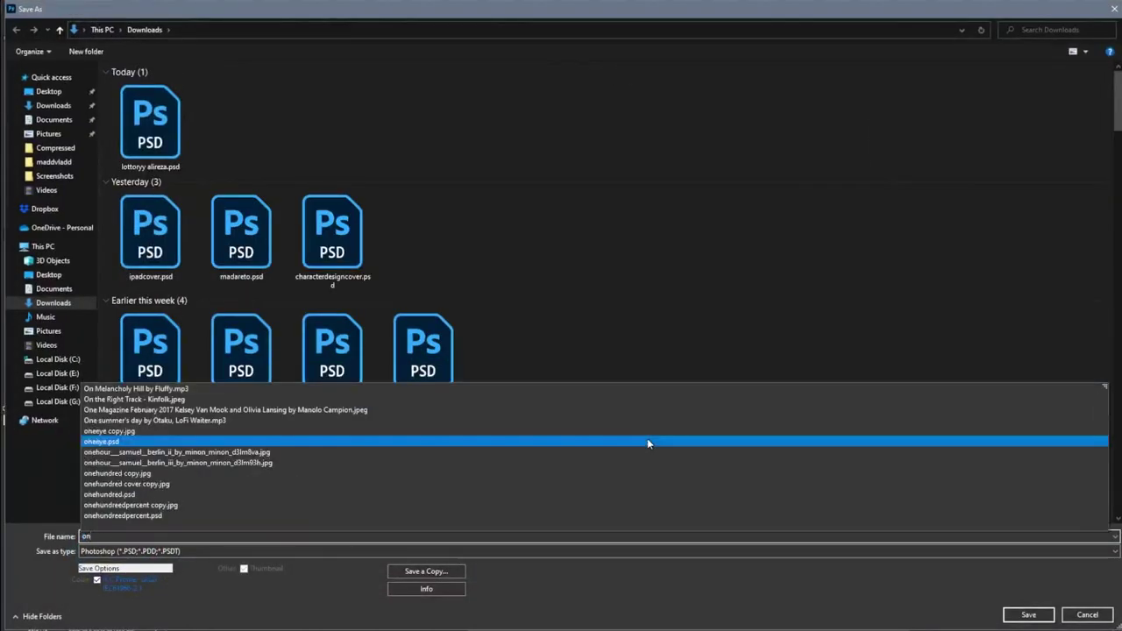
key(Return)
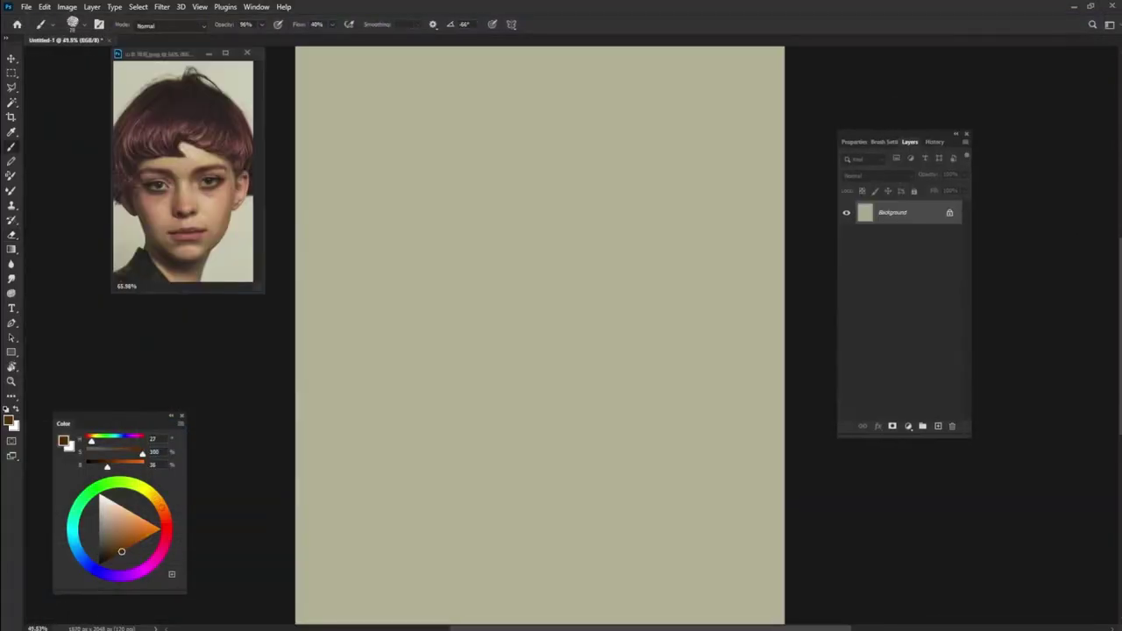
Step: Sketch the jaw, ears and rounded hair silhouette of the new portrait in brown on the olive canvas
mouse_move(400, 281)
mouse_down()
mouse_move(430, 510)
mouse_move(703, 482)
mouse_up()
drag(707, 313, 699, 491)
mouse_move(430, 510)
mouse_down()
mouse_move(380, 324)
mouse_move(607, 565)
mouse_up()
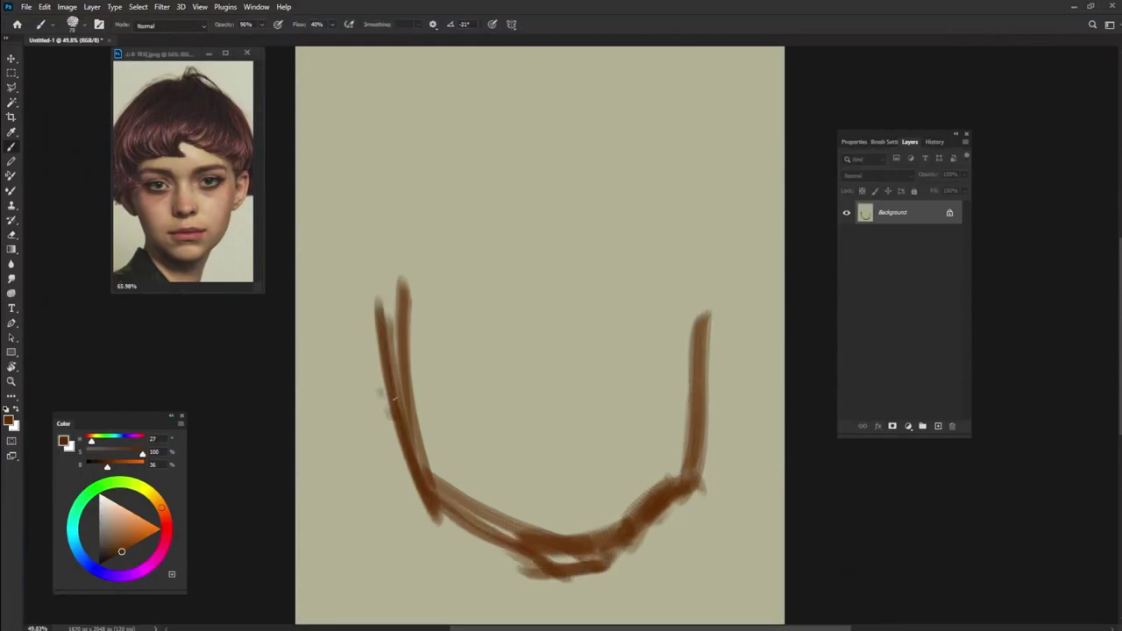
drag(302, 346, 382, 399)
drag(780, 303, 705, 368)
drag(504, 62, 302, 176)
drag(526, 48, 780, 236)
drag(333, 189, 307, 403)
drag(530, 330, 600, 346)
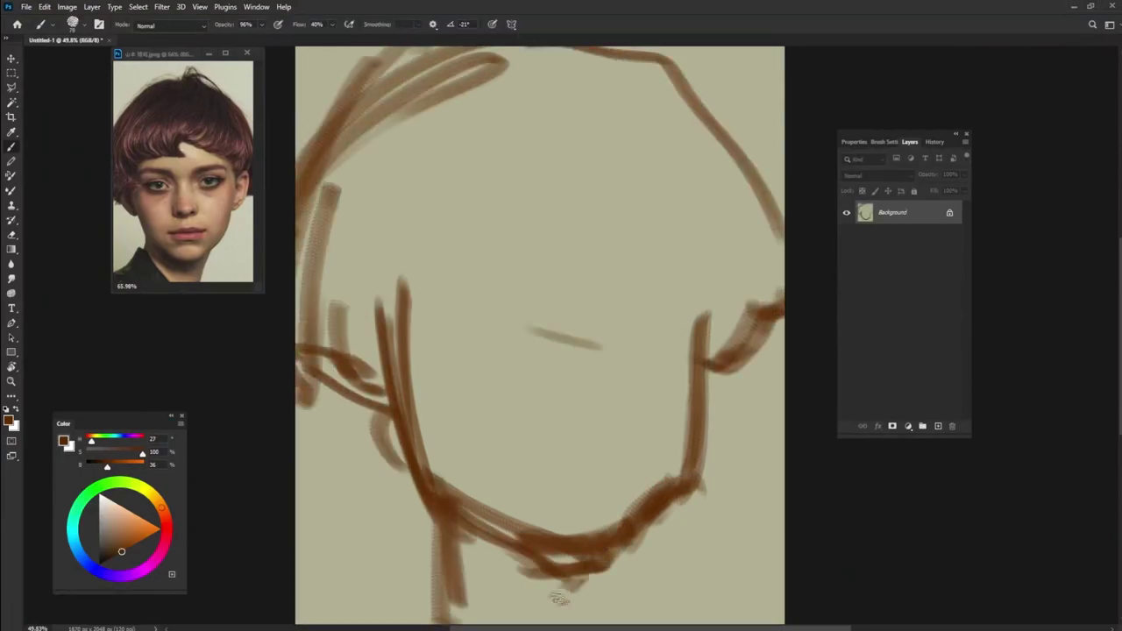
Step: Sketch the neck lines and the parted fringe across the forehead in the same brown
drag(421, 491, 455, 613)
drag(648, 517, 570, 614)
drag(600, 219, 491, 223)
drag(381, 268, 758, 294)
drag(503, 214, 583, 241)
drag(548, 294, 409, 302)
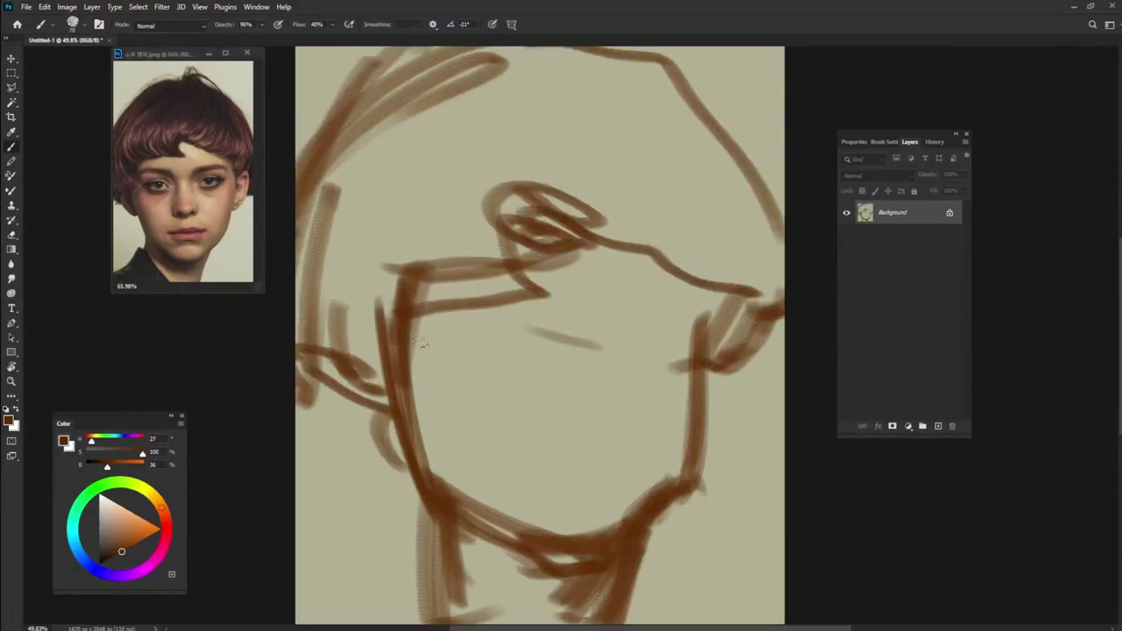
Step: Fill the hair, face and neck silhouette with solid brown using a large brush
drag(495, 281, 504, 456)
drag(490, 412, 455, 97)
drag(368, 176, 377, 403)
mouse_move(618, 161)
mouse_down()
mouse_move(630, 452)
mouse_move(468, 430)
mouse_move(621, 83)
mouse_move(602, 303)
mouse_move(715, 193)
mouse_move(417, 136)
mouse_move(444, 341)
mouse_move(514, 158)
mouse_move(472, 178)
mouse_move(640, 114)
mouse_move(598, 282)
mouse_move(640, 411)
mouse_move(479, 603)
mouse_move(592, 355)
mouse_move(710, 189)
mouse_move(691, 123)
mouse_move(365, 162)
mouse_move(514, 281)
mouse_up()
Step: Pick a darker brown and outline the face sides, jawline and neck over the brown silhouette
click(111, 557)
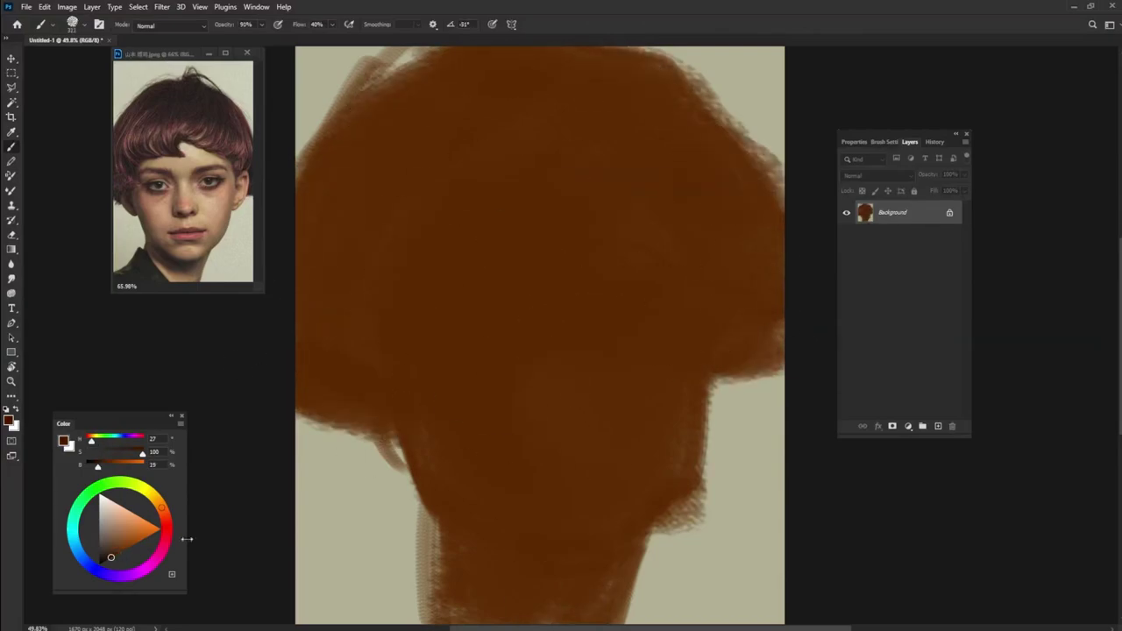
drag(375, 282, 436, 512)
drag(381, 395, 359, 434)
mouse_move(302, 398)
mouse_down()
mouse_move(368, 396)
mouse_move(375, 353)
mouse_up()
mouse_move(666, 233)
mouse_down()
mouse_move(699, 412)
mouse_move(609, 574)
mouse_up()
mouse_move(456, 518)
mouse_down()
mouse_move(448, 565)
mouse_move(540, 591)
mouse_move(644, 556)
mouse_move(420, 618)
mouse_up()
drag(653, 548, 633, 620)
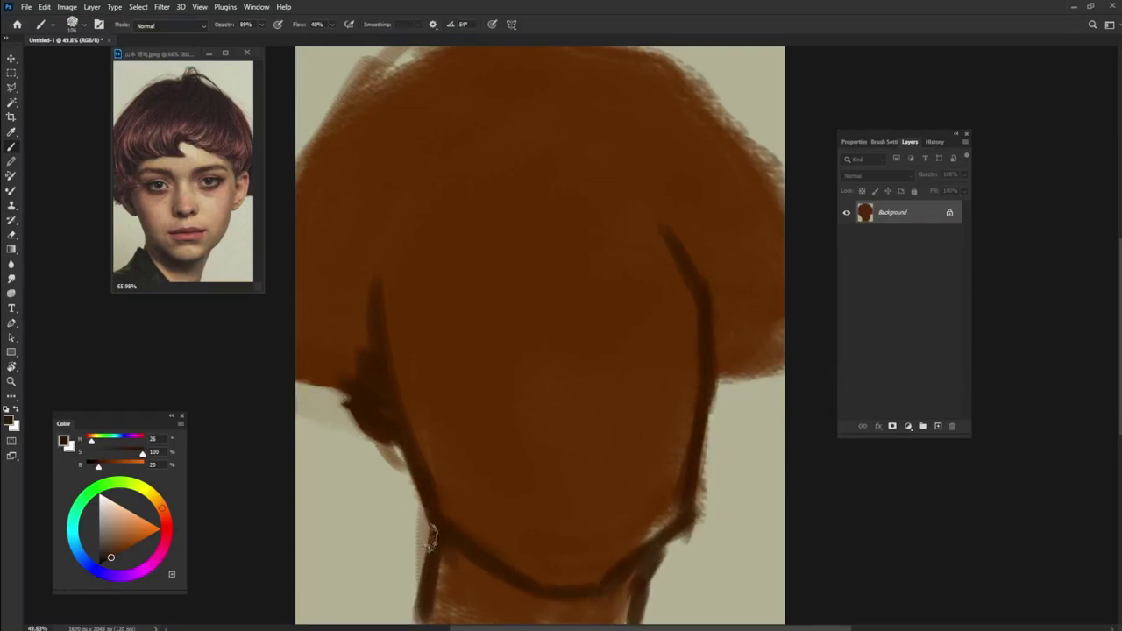
Step: Draw the fringe line and ear contours in dark brown, and fill the ears with a lighter brown
mouse_move(388, 288)
mouse_down()
mouse_move(388, 306)
mouse_move(581, 170)
mouse_move(582, 219)
mouse_move(692, 263)
mouse_up()
drag(710, 316, 745, 403)
drag(727, 281, 769, 293)
mouse_move(770, 293)
mouse_down()
mouse_move(741, 412)
mouse_move(710, 408)
mouse_up()
alt+click(380, 428)
drag(379, 428, 368, 381)
mouse_move(745, 298)
mouse_down()
mouse_move(727, 383)
mouse_move(740, 325)
mouse_up()
Step: Block in the face with a lighter orange-brown at 80% brush opacity and sharpen the fringe edge around it
mouse_move(549, 233)
mouse_down()
mouse_move(571, 237)
mouse_move(507, 385)
mouse_move(595, 372)
mouse_move(426, 371)
mouse_move(513, 531)
mouse_move(639, 513)
mouse_move(484, 425)
mouse_up()
key(8)
mouse_move(613, 263)
mouse_down()
mouse_move(560, 219)
mouse_move(526, 263)
mouse_up()
drag(384, 312, 561, 256)
drag(377, 311, 428, 379)
drag(363, 364, 326, 373)
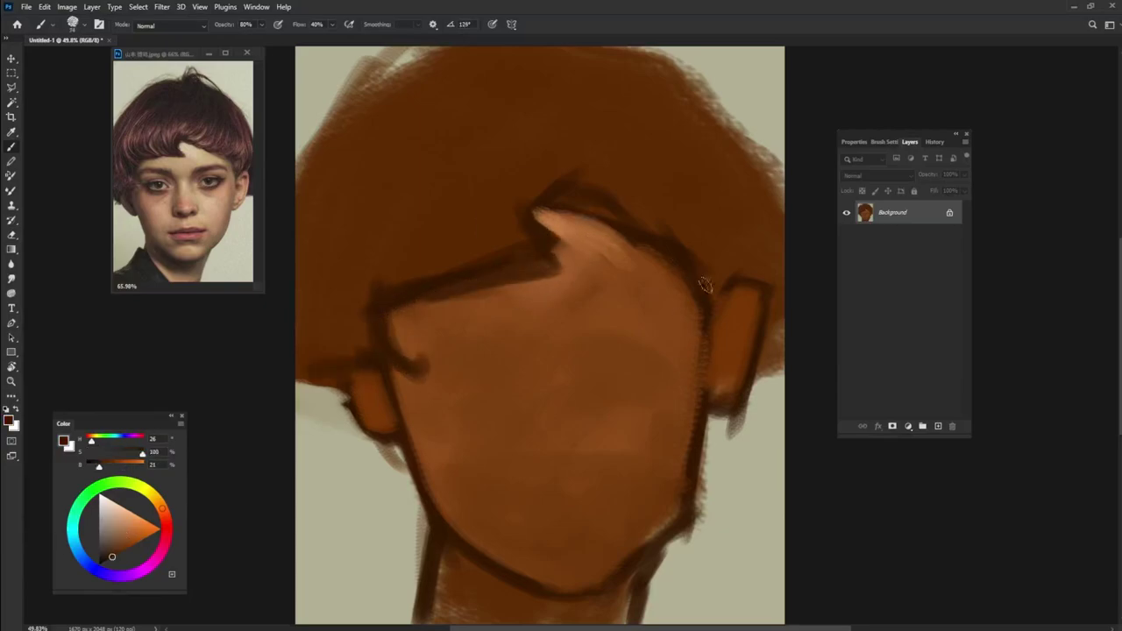
Step: Add dark hair strands by the right ear, and block in the eye sockets, nose base and mouth in dark red
drag(756, 226, 721, 308)
drag(744, 289, 746, 378)
mouse_move(447, 359)
mouse_down()
mouse_move(450, 375)
mouse_move(490, 373)
mouse_up()
drag(605, 363, 655, 353)
drag(464, 360, 524, 410)
mouse_move(542, 449)
mouse_down()
mouse_move(573, 458)
mouse_move(554, 467)
mouse_up()
mouse_move(596, 508)
mouse_down()
mouse_move(531, 520)
mouse_move(614, 513)
mouse_up()
Step: Lighten the forehead and brow area with sampled peach and light brown skin tones
alt+click(536, 325)
alt+click(544, 181)
alt+click(546, 225)
mouse_move(552, 311)
mouse_down()
mouse_move(631, 263)
mouse_move(679, 299)
mouse_up()
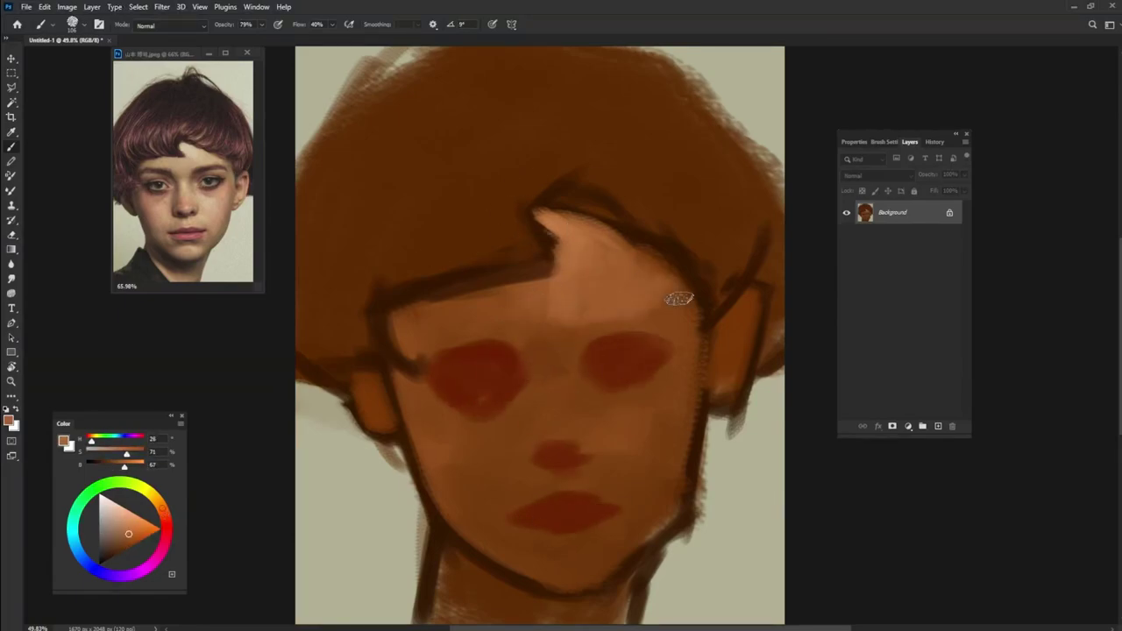
Step: Paint dark eyebrows and upper eyelid lines, with reddish shading on the cheek side and light strokes around the left eye
alt+click(417, 359)
drag(413, 463, 491, 605)
mouse_move(462, 457)
mouse_down()
mouse_move(525, 391)
mouse_move(512, 355)
mouse_up()
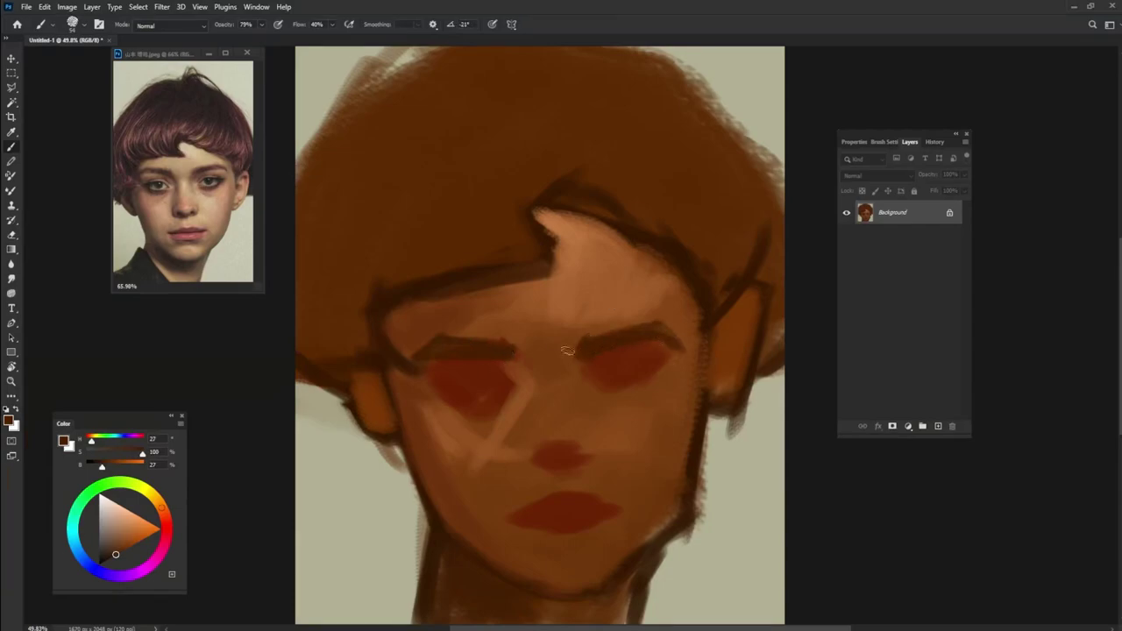
alt+click(455, 390)
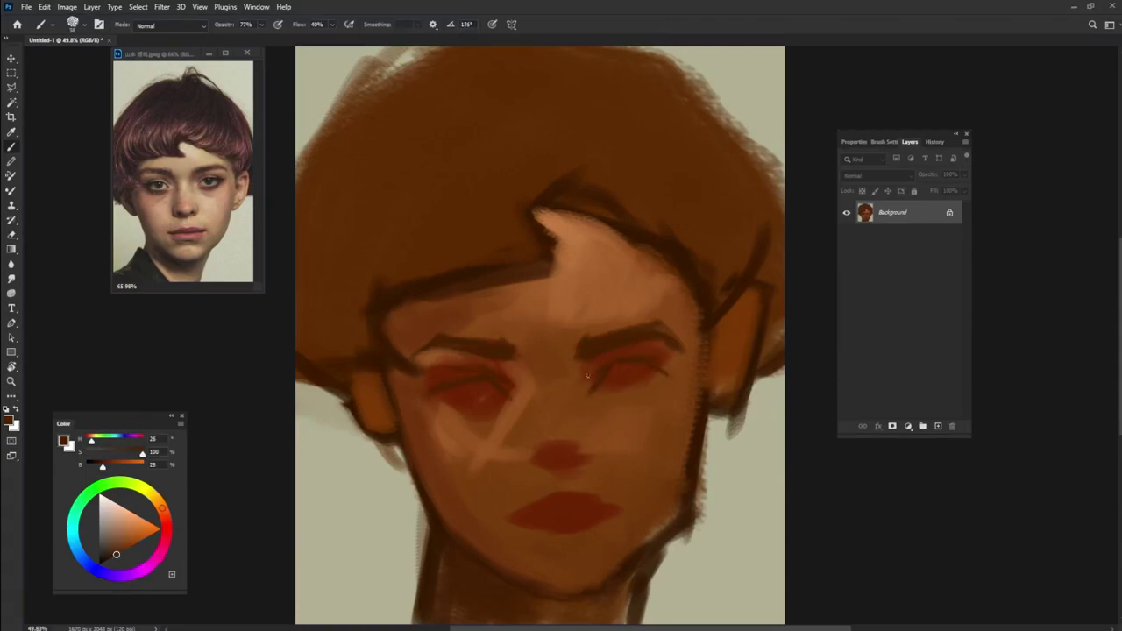
Step: Shade the nose sides in reddish brown, and add light to the inner eye corners and nose bridge
right_click(587, 390)
drag(530, 387, 528, 469)
mouse_move(581, 362)
mouse_down()
mouse_move(532, 465)
mouse_move(568, 368)
mouse_up()
alt+click(555, 440)
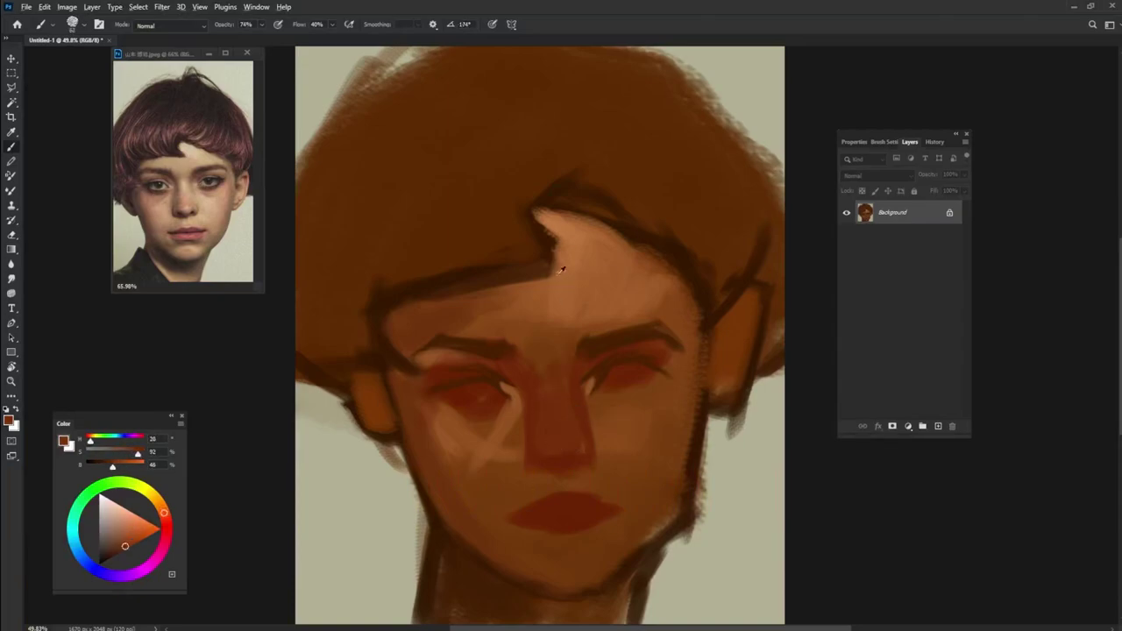
drag(545, 419, 571, 364)
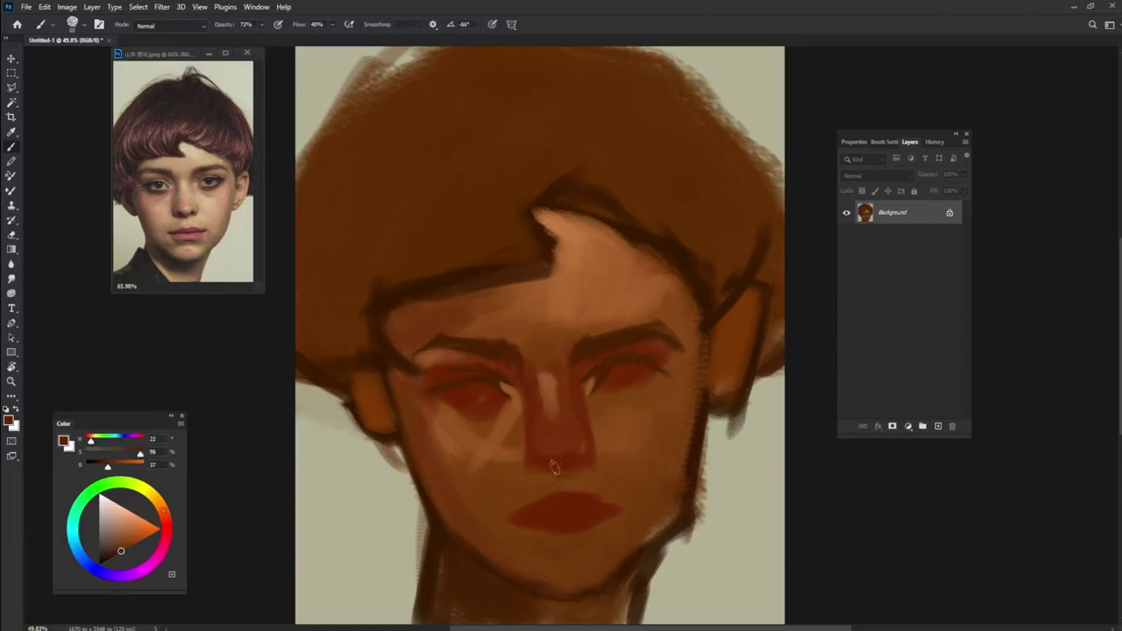
Step: Define the upper eyelids and shape the eye sockets with sampled brown and red tones
alt+click(584, 401)
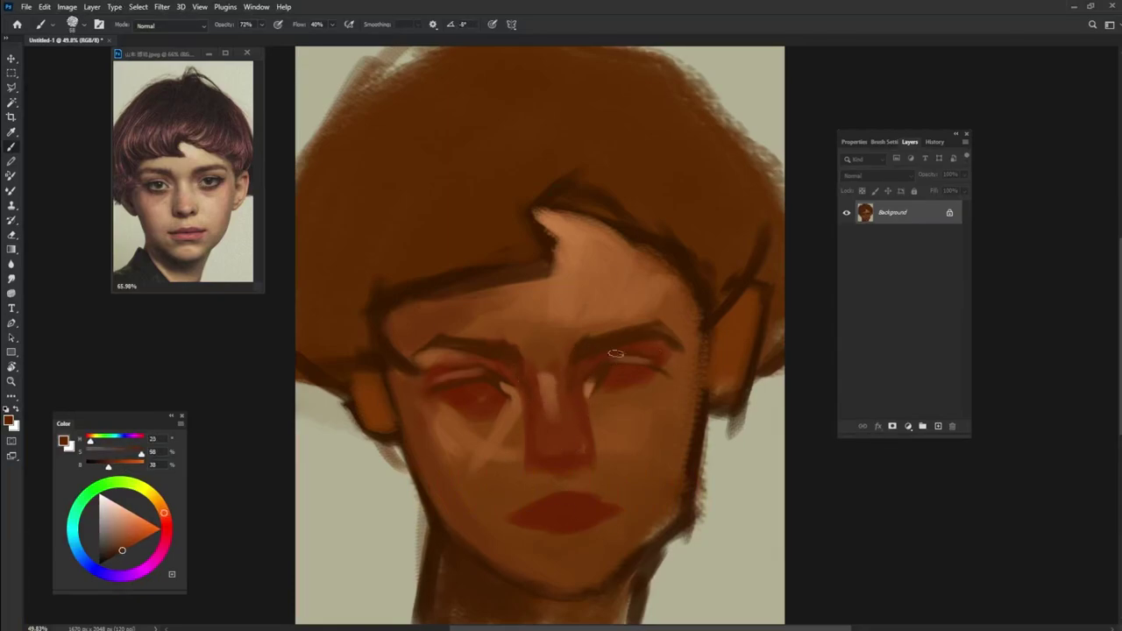
alt+click(491, 446)
mouse_move(491, 446)
mouse_down()
mouse_move(438, 412)
mouse_move(613, 395)
mouse_up()
Step: Reshape the fringe parting on the forehead with sampled light and dark tones, and touch up the left eye
alt+click(581, 238)
drag(547, 213, 624, 240)
alt+click(579, 253)
drag(566, 262, 545, 219)
alt+click(436, 601)
drag(429, 377, 443, 380)
Step: Redefine the contours of both ears with dark brown strokes
alt+click(752, 350)
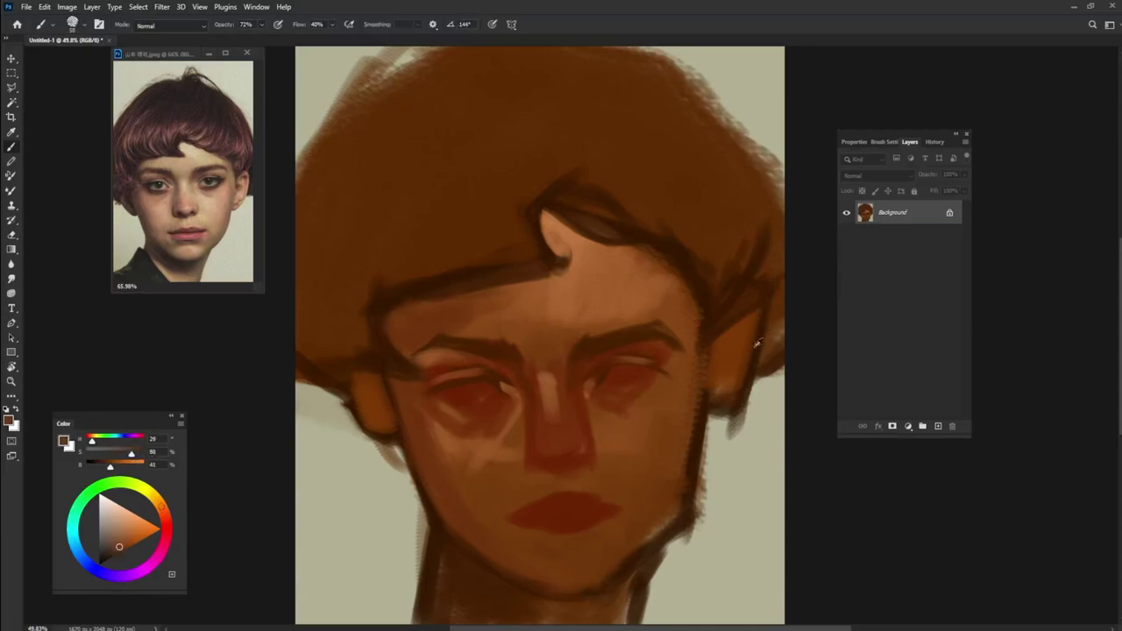
drag(749, 319, 714, 351)
drag(754, 377, 723, 439)
drag(731, 394, 701, 438)
drag(363, 435, 399, 460)
Step: Brighten the forehead below the parting and paint grey-beige strokes on the background beside the hair
alt+click(447, 417)
mouse_move(548, 226)
mouse_down()
mouse_move(592, 255)
mouse_move(517, 307)
mouse_up()
alt+click(754, 132)
drag(732, 75, 758, 104)
alt+click(772, 89)
Step: Show the brush settings and set the brush to 100% opacity and 16% flow
key(F5)
key(0)
alt+click(638, 210)
key(shift+1)
key(shift+6)
Step: Model the nose with sampled dark reddish browns on the sides and underside and a pale highlight on the tip
drag(571, 403, 530, 384)
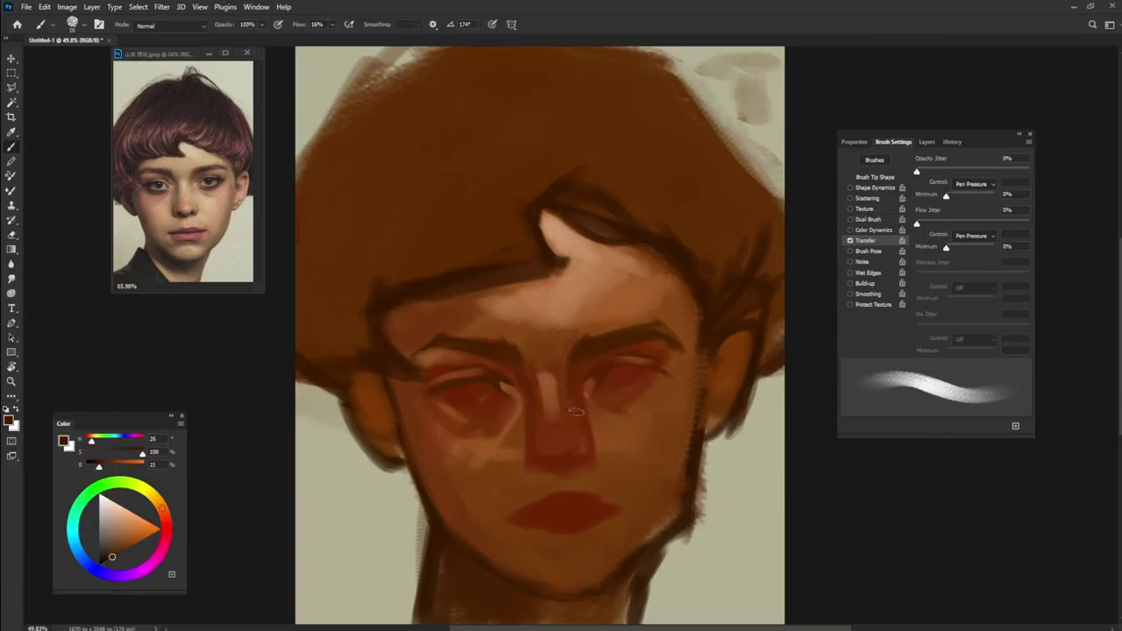
alt+click(552, 460)
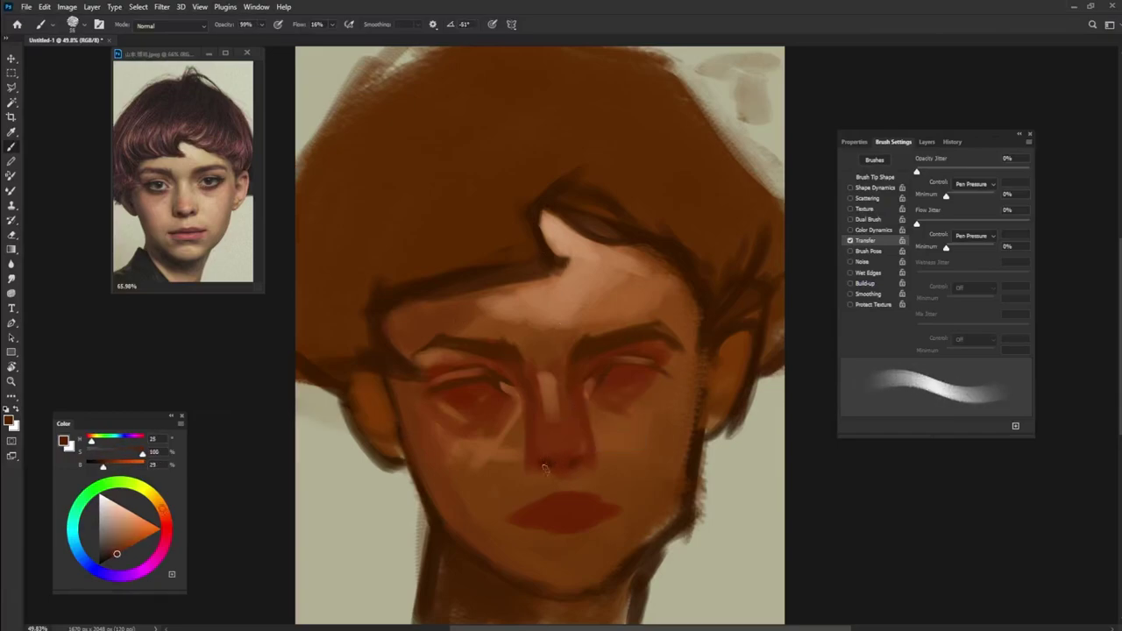
alt+click(545, 458)
alt+click(577, 471)
alt+click(561, 456)
alt+click(566, 451)
drag(561, 451, 575, 439)
alt+click(574, 434)
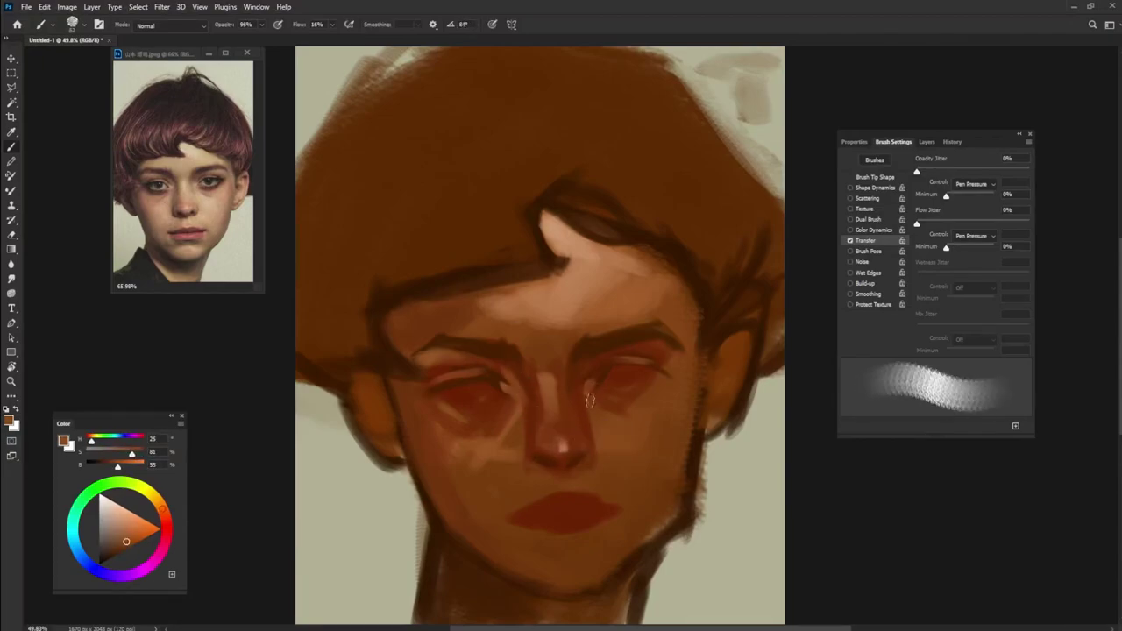
Step: Refine the cheek and jaw edges with sampled browns, and deepen the nostrils
alt+click(702, 265)
drag(415, 450, 428, 526)
alt+click(681, 472)
alt+click(545, 456)
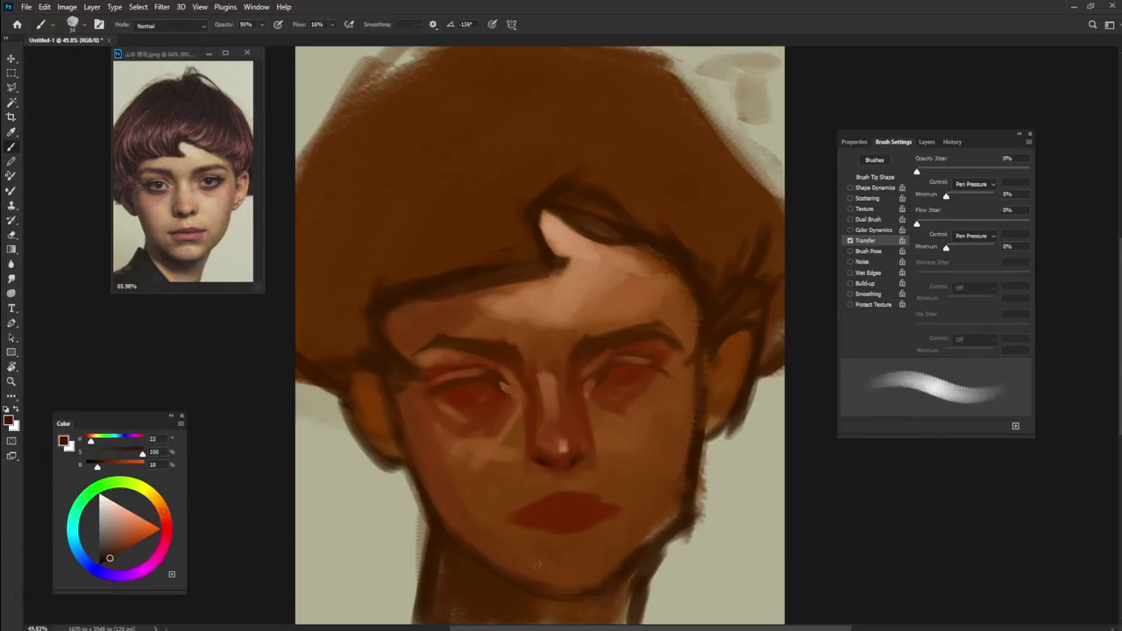
Step: Clean up the nostrils and upper lip area with sampled browns, and soften the left cheek
alt+click(570, 467)
alt+click(577, 481)
alt+click(580, 467)
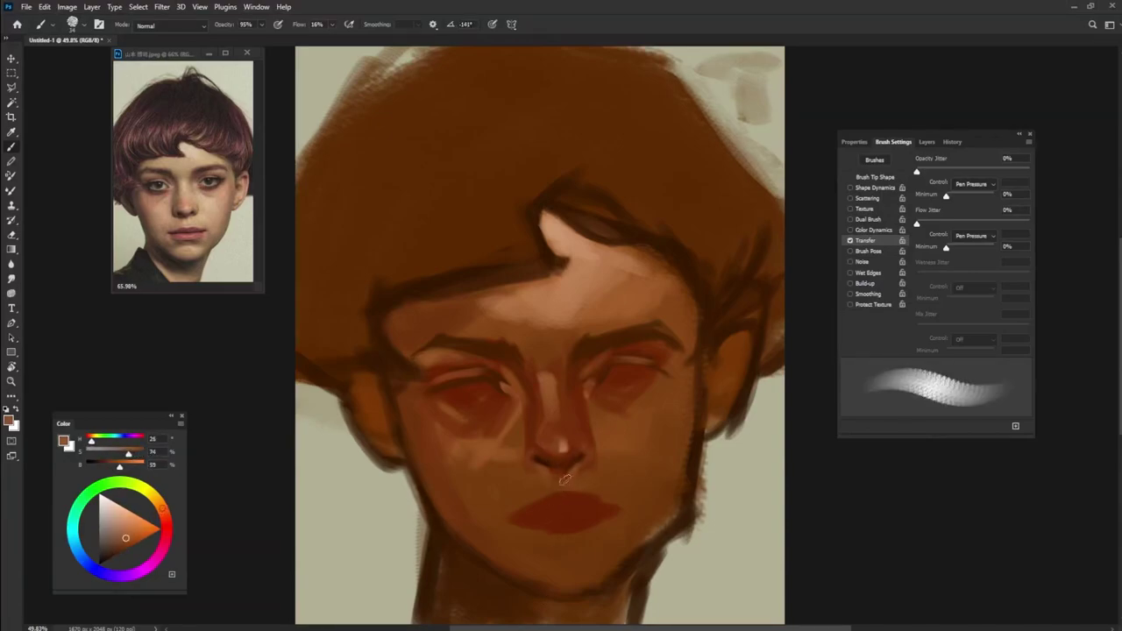
alt+click(463, 463)
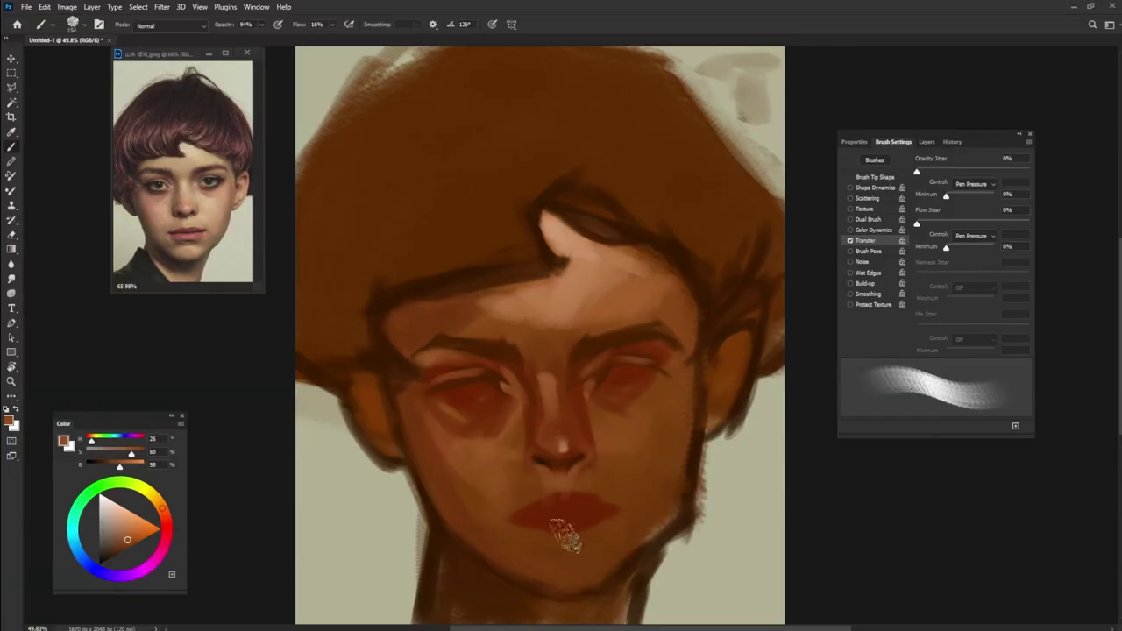
Step: Save the painting as motherfffff.psd, and show the pen calibration settings in Wacom Tablet Properties
key(ctrl+s)
text(motherfffff)
key(Return)
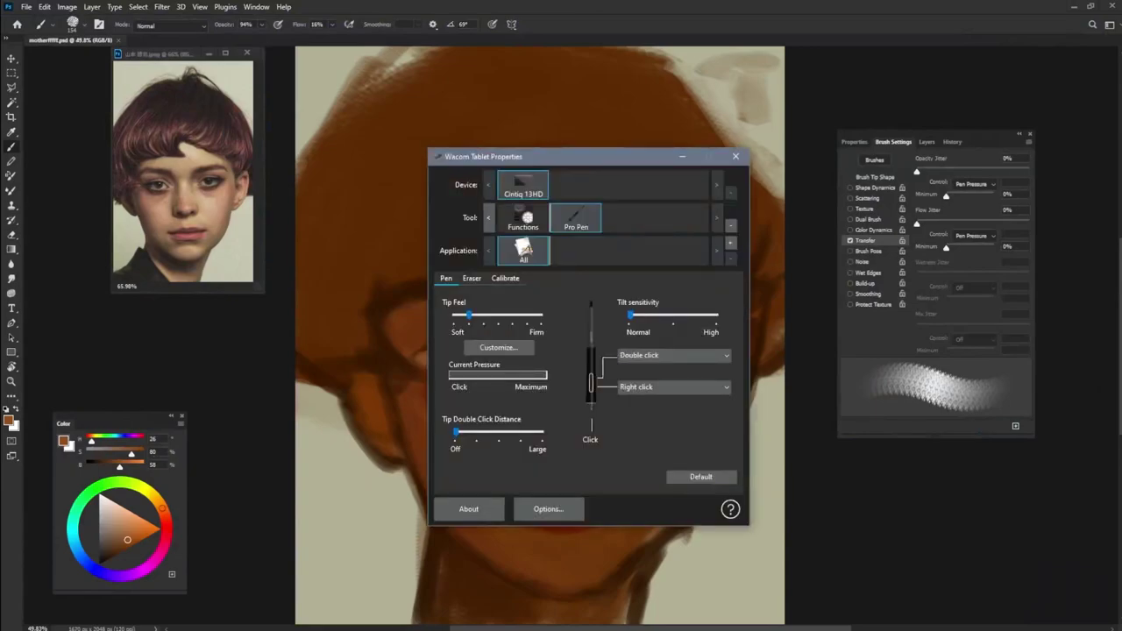
click(505, 278)
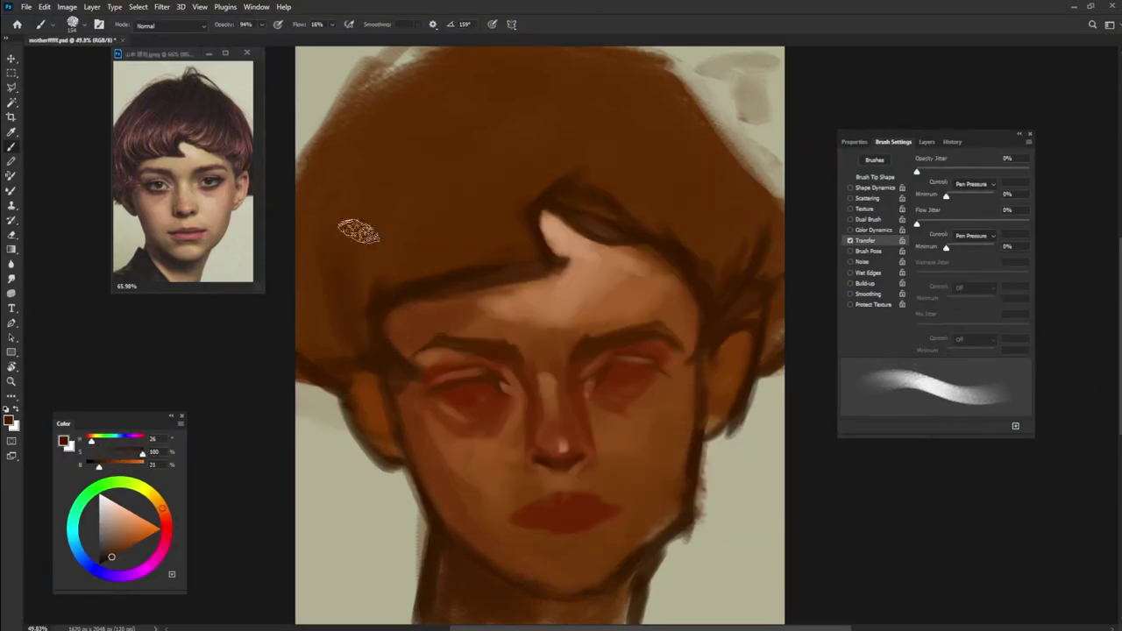
Step: Darken the hair near the left temple, and define the nostril wings, lower eyelids and under-eye folds with sampled browns
alt+click(536, 470)
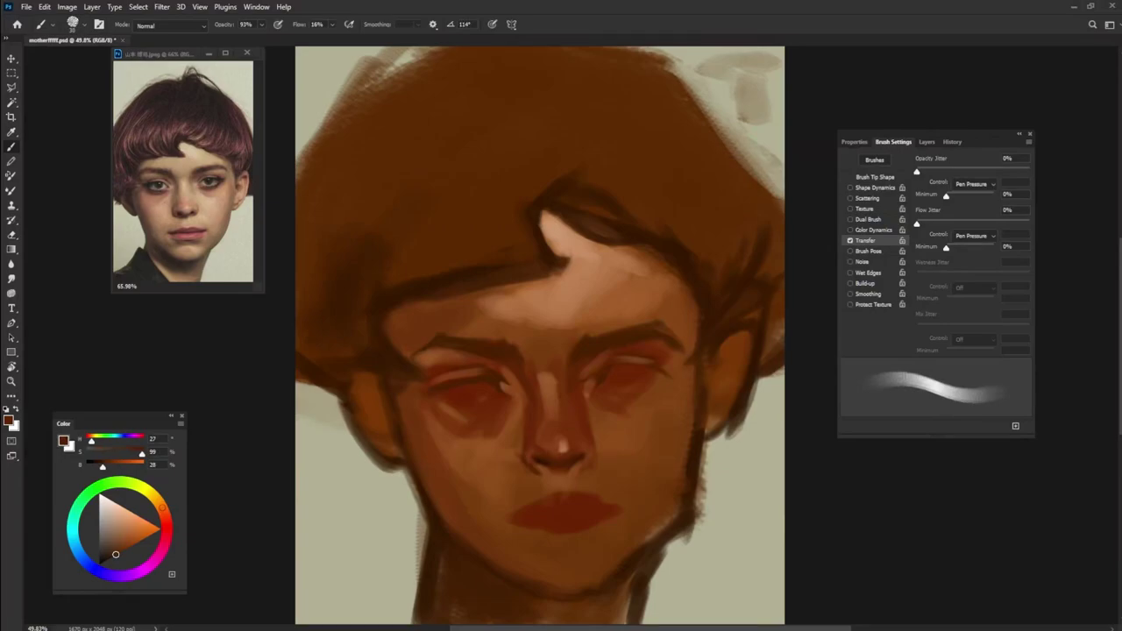
alt+click(449, 405)
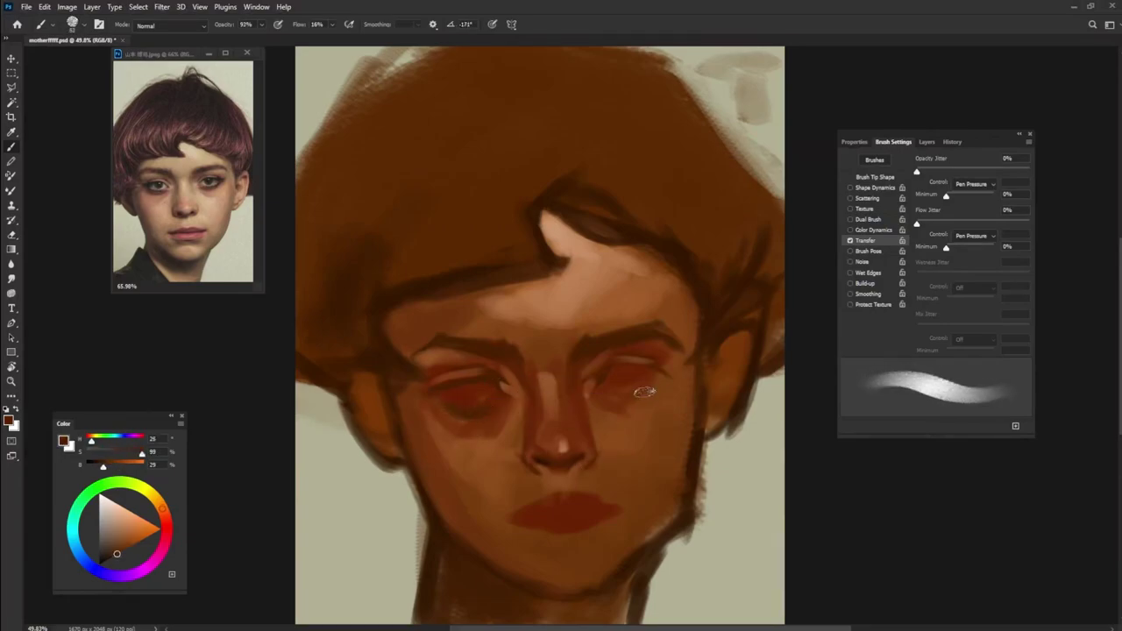
alt+click(611, 355)
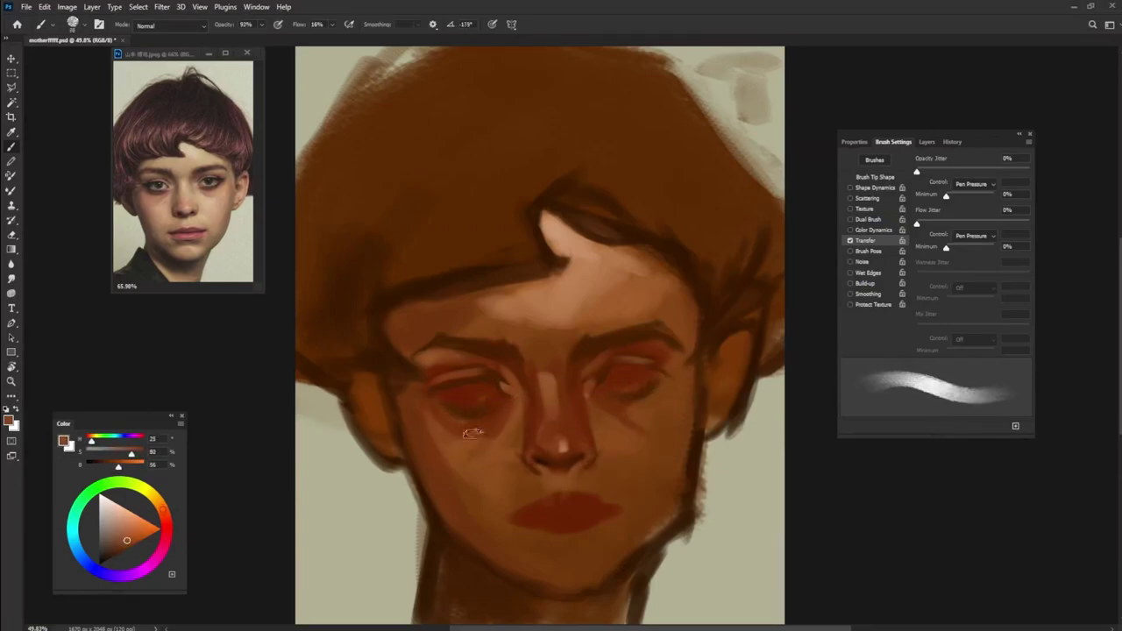
Step: Smooth and lighten the forehead and the area between the eyebrows with sampled skin tones
alt+click(655, 274)
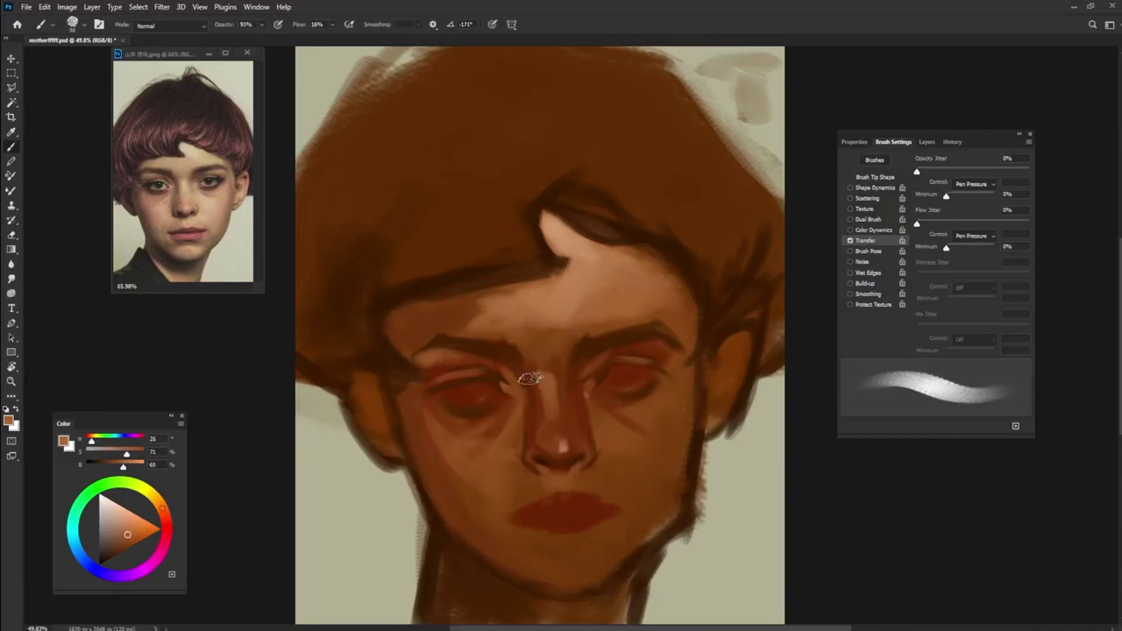
alt+click(528, 394)
alt+click(535, 332)
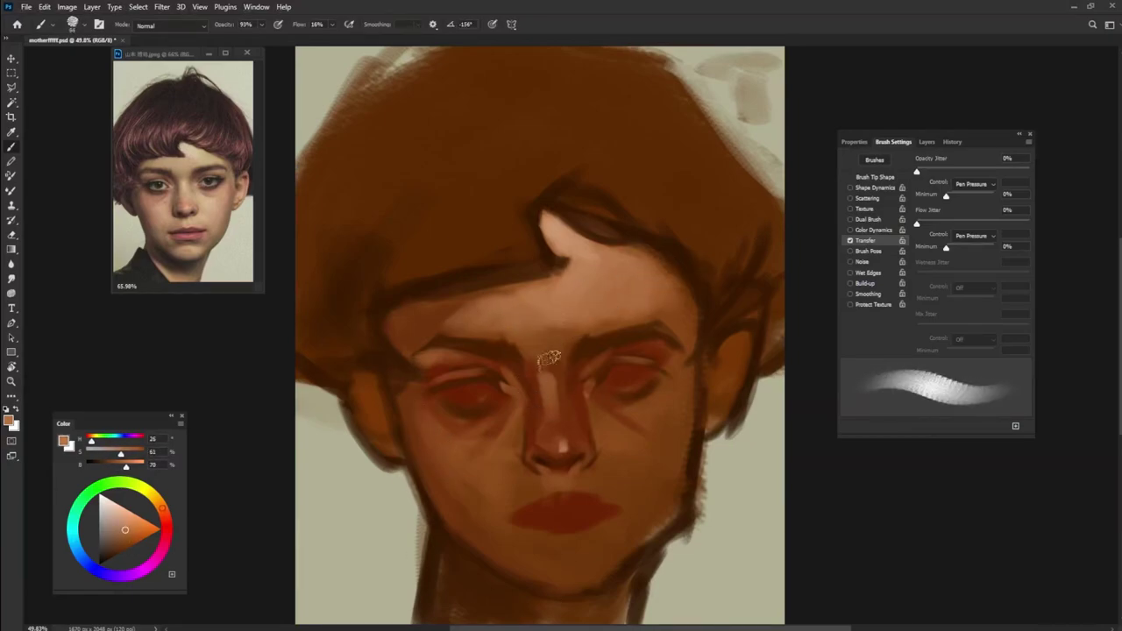
Step: Lighten the left cheek and the area beside the mouth with sampled orange-brown skin tones
alt+click(563, 576)
alt+click(482, 459)
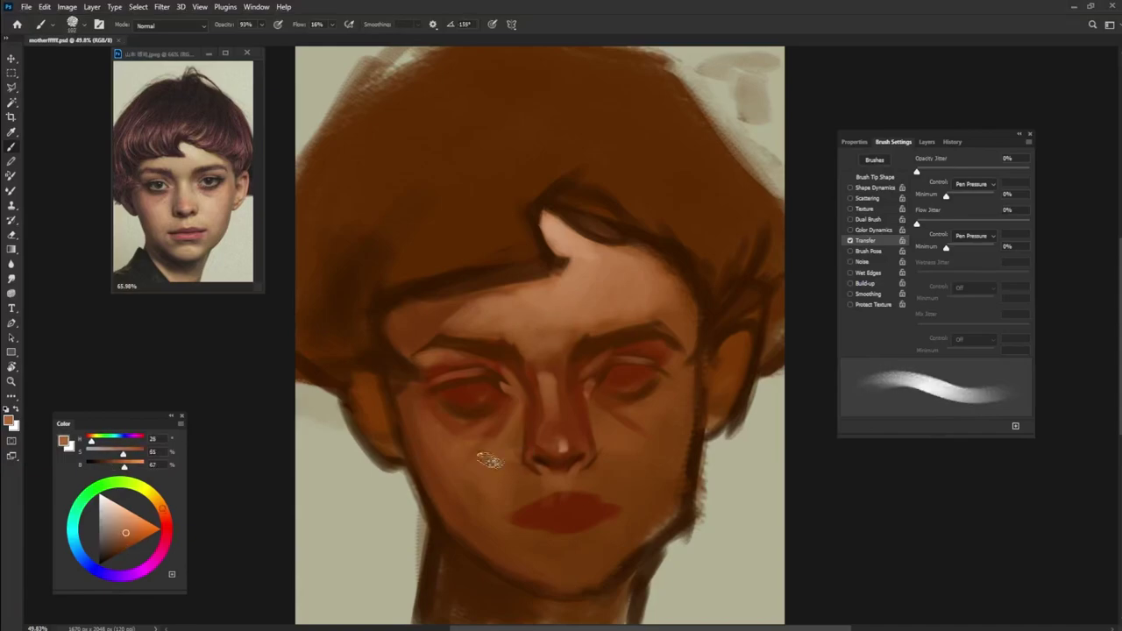
alt+click(491, 505)
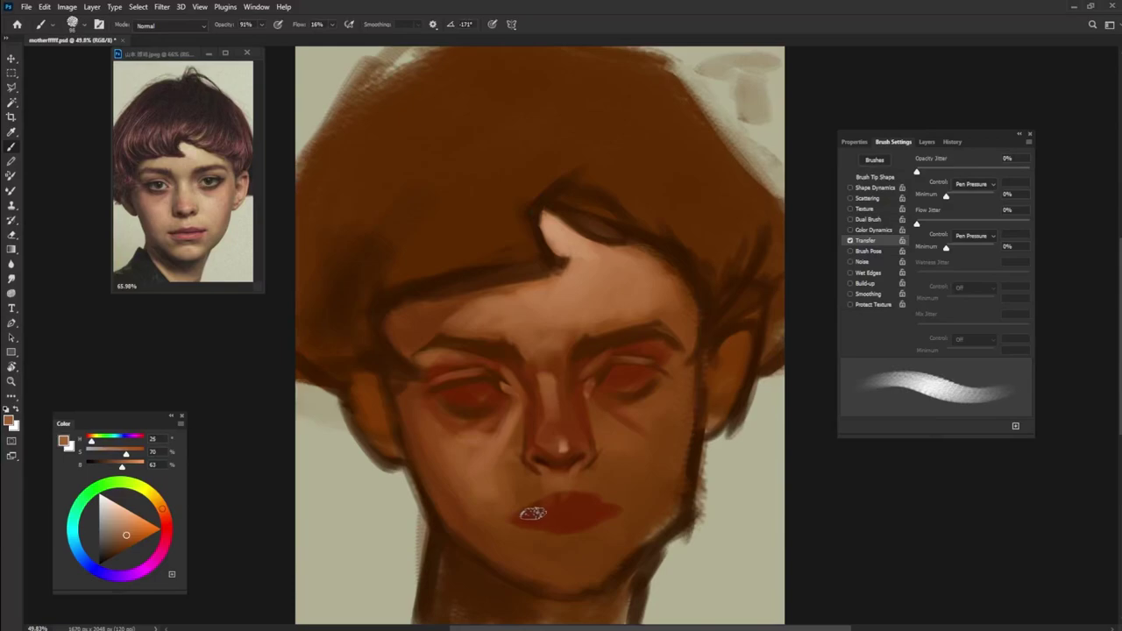
alt+click(456, 456)
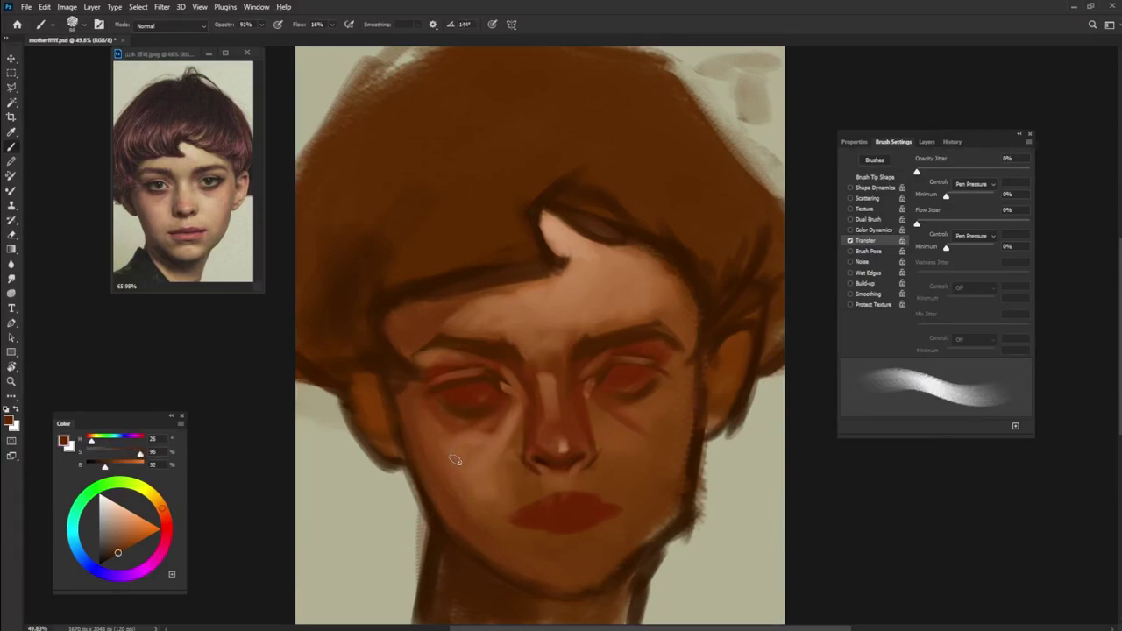
Step: Repaint the fringe and side hair in a very dark reddish brown (hue 4, saturation 100%, brightness 17%)
alt+click(412, 328)
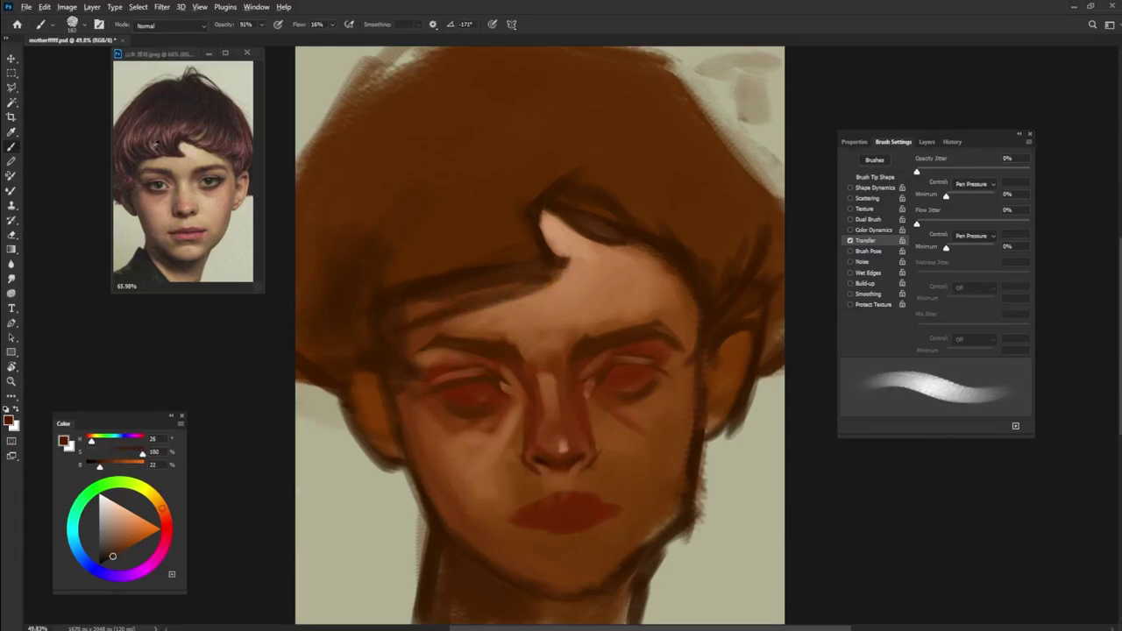
alt+click(411, 327)
drag(526, 254, 368, 325)
mouse_move(491, 193)
mouse_down()
mouse_move(383, 324)
mouse_move(341, 325)
mouse_move(363, 325)
mouse_up()
mouse_move(74, 39)
mouse_down()
mouse_move(556, 50)
mouse_move(344, 39)
mouse_up()
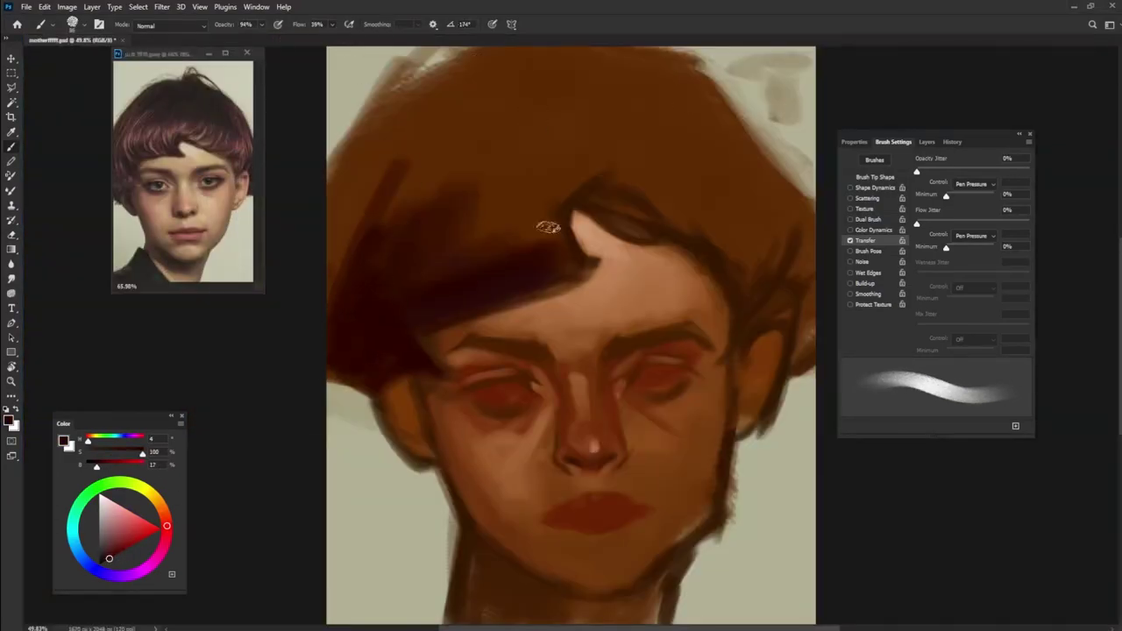
drag(578, 145, 421, 280)
mouse_move(560, 219)
mouse_down()
mouse_move(653, 171)
mouse_move(570, 237)
mouse_up()
mouse_move(517, 295)
mouse_down()
mouse_move(559, 251)
mouse_move(723, 275)
mouse_move(687, 189)
mouse_move(619, 197)
mouse_move(745, 177)
mouse_move(750, 306)
mouse_move(799, 296)
mouse_up()
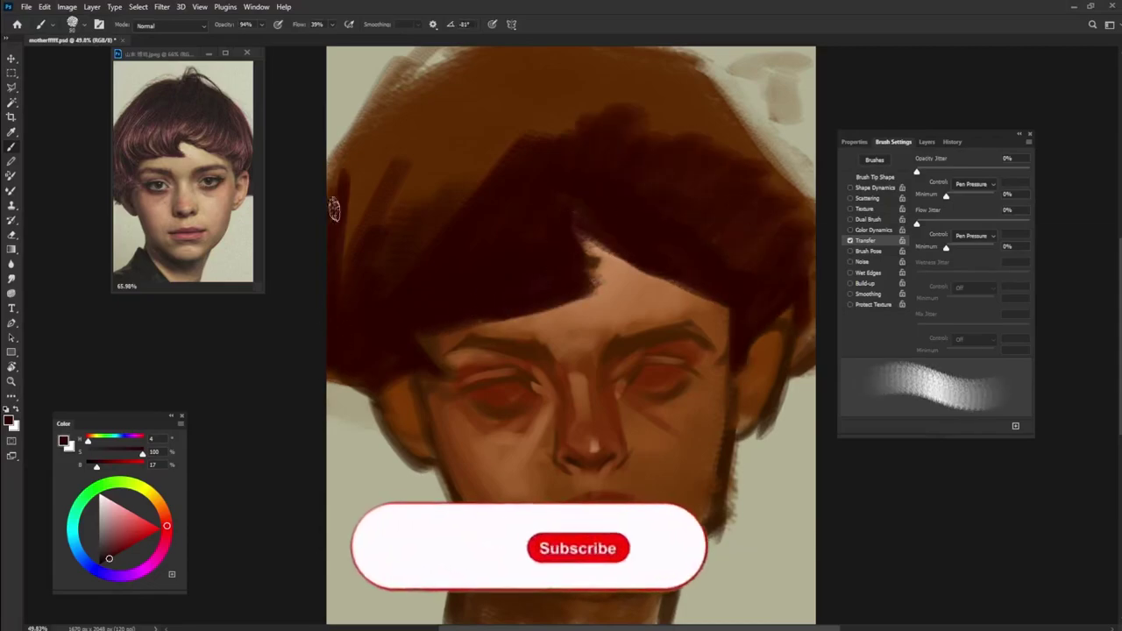
Step: Outline both sides of the crown and fill the remaining upper hair with dark reddish brown
drag(333, 254, 490, 70)
drag(666, 53, 806, 228)
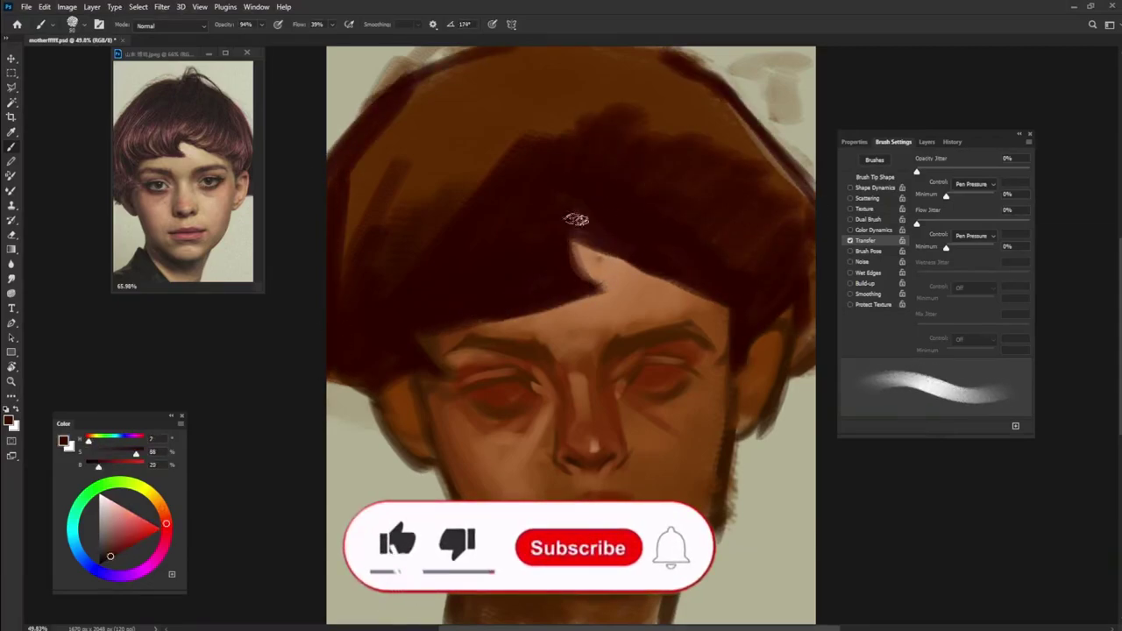
mouse_move(464, 208)
mouse_down()
mouse_move(388, 150)
mouse_move(714, 221)
mouse_move(789, 371)
mouse_move(785, 411)
mouse_up()
alt+click(804, 351)
Step: Soften the left jaw contour and the hairline beside the right temple with sampled browns
alt+click(476, 446)
drag(456, 482, 429, 385)
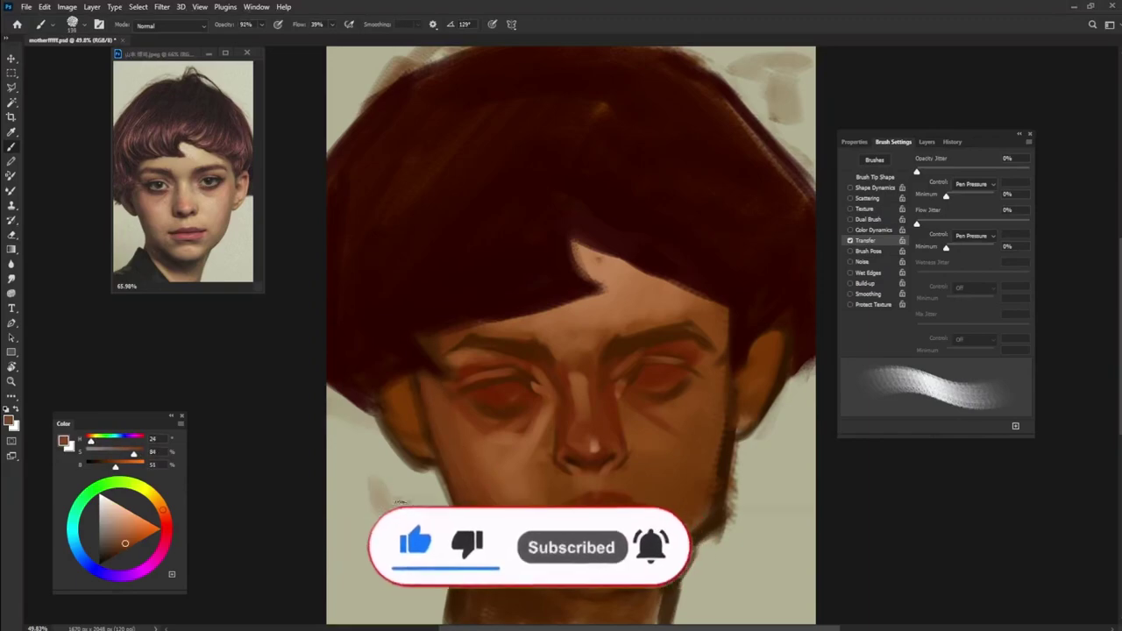
alt+click(731, 325)
drag(731, 325, 704, 320)
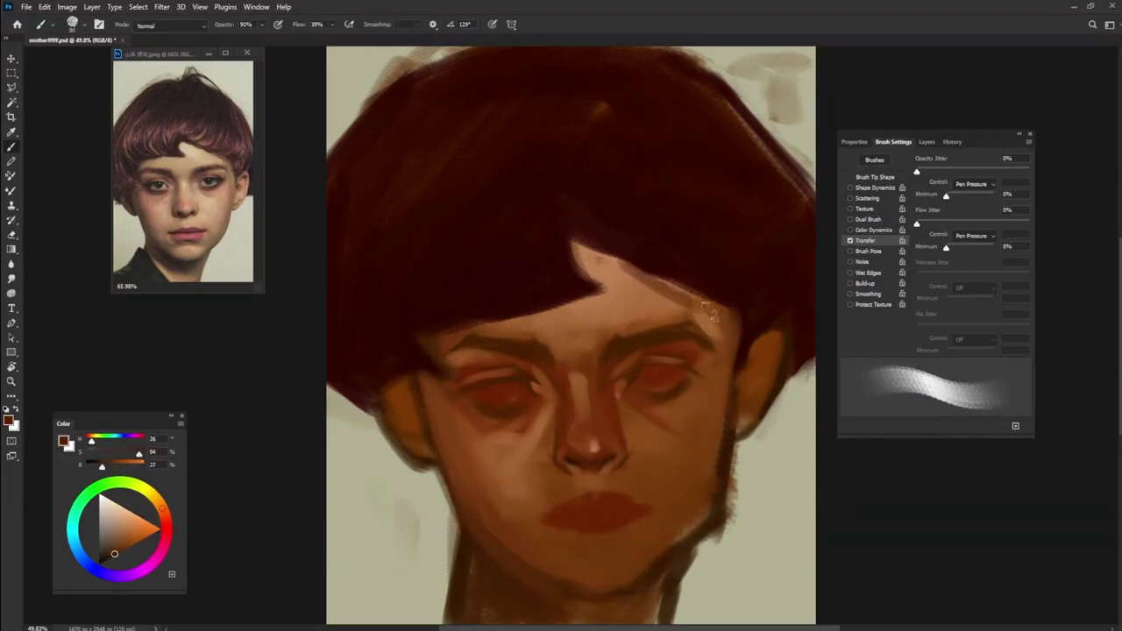
alt+click(745, 338)
Step: Lighten the right cheek and the inner corner of the right eye with sampled skin tones
alt+click(688, 480)
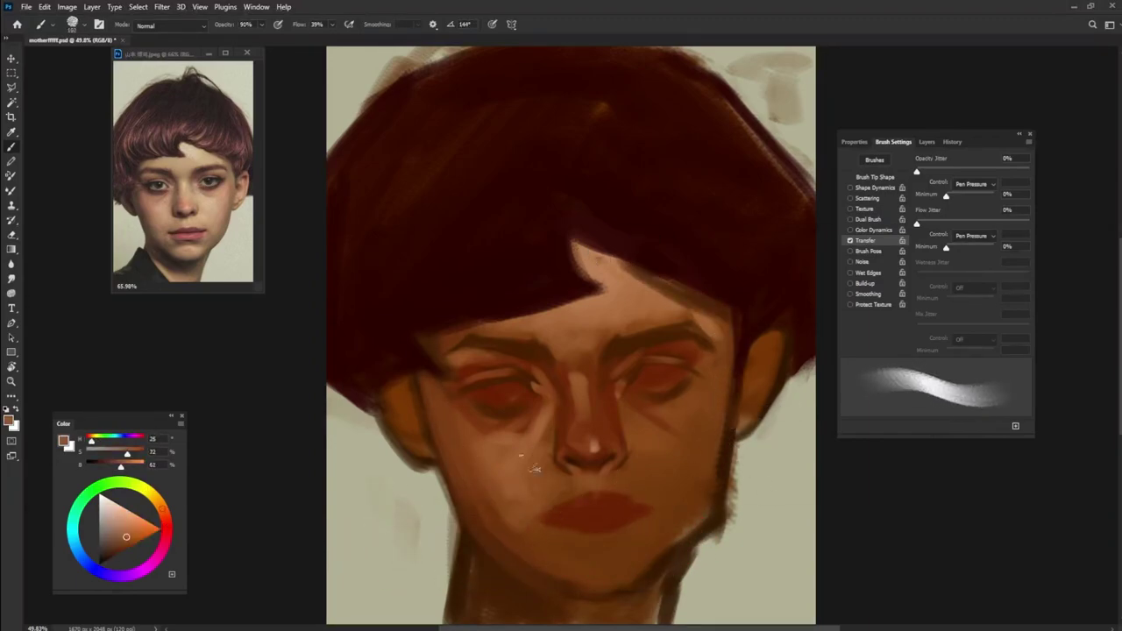
alt+click(619, 401)
drag(619, 379, 619, 405)
alt+click(676, 413)
alt+click(666, 386)
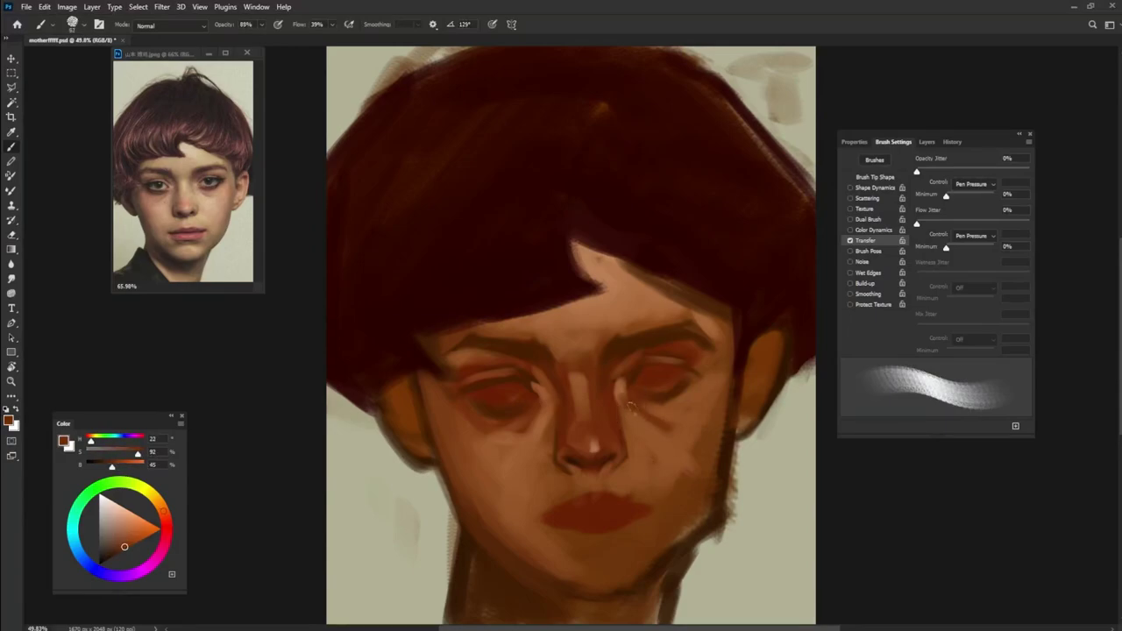
Step: Darken the upper eyelid lines of both eyes with sampled dark reddish browns
mouse_move(645, 361)
mouse_down()
mouse_move(692, 361)
mouse_move(636, 372)
mouse_up()
alt+click(491, 377)
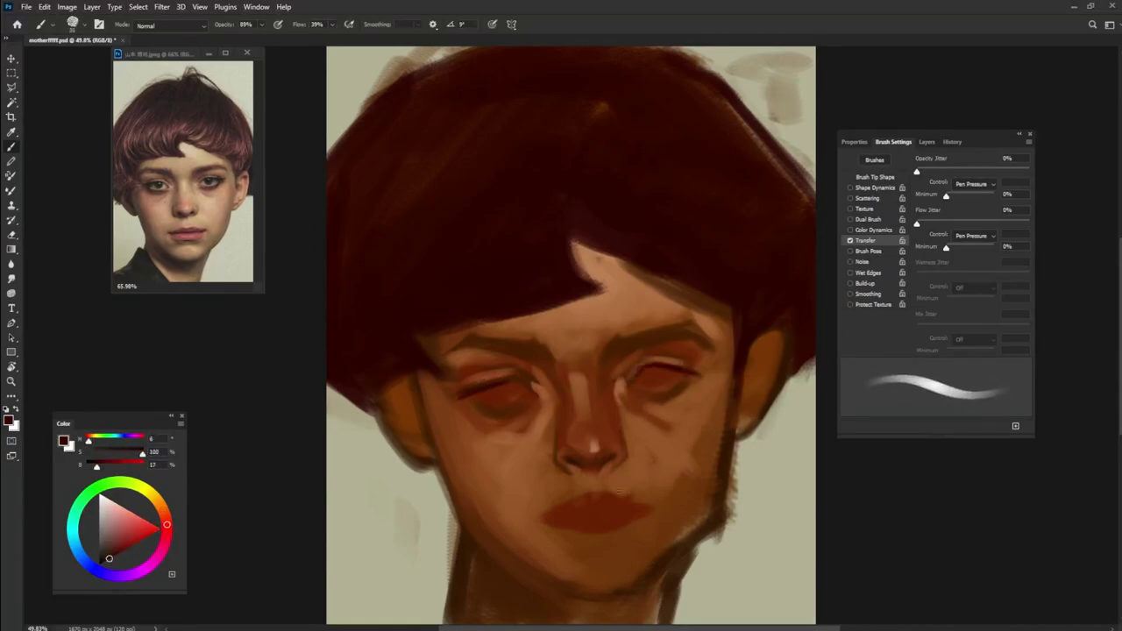
alt+click(462, 403)
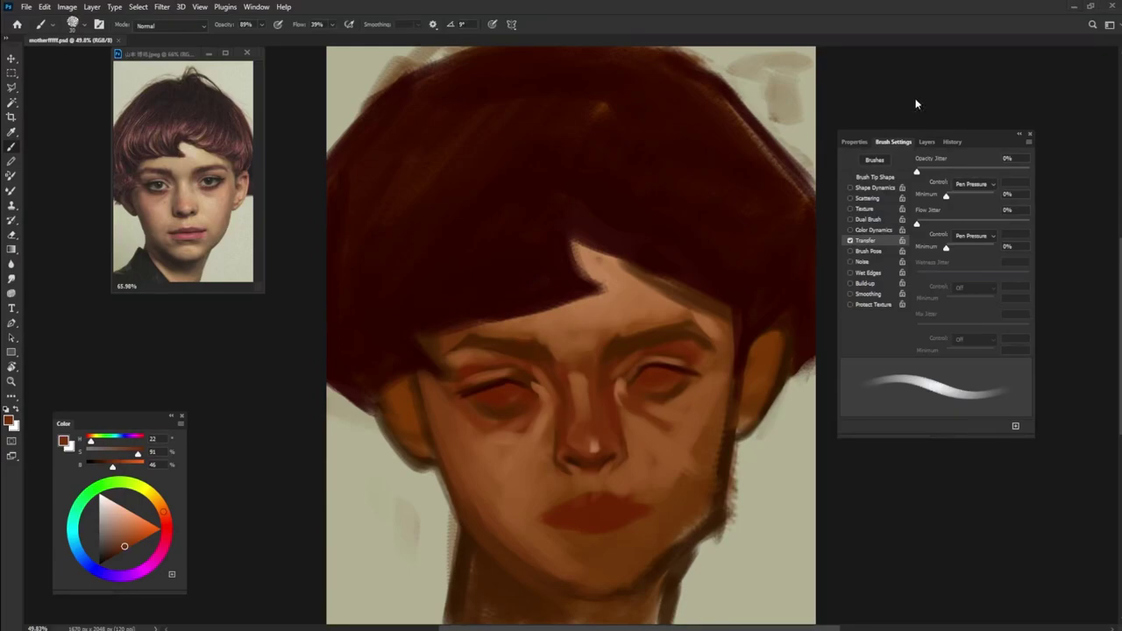
Step: Lighten the lower right cheek and the skin around the mouth and chin with sampled skin tones
key(period)
alt+right_click(708, 459)
alt+click(508, 488)
key(period)
Step: Refine the forehead, the inner corner of the right eye and the right eyebrow with sampled tones
alt+click(613, 288)
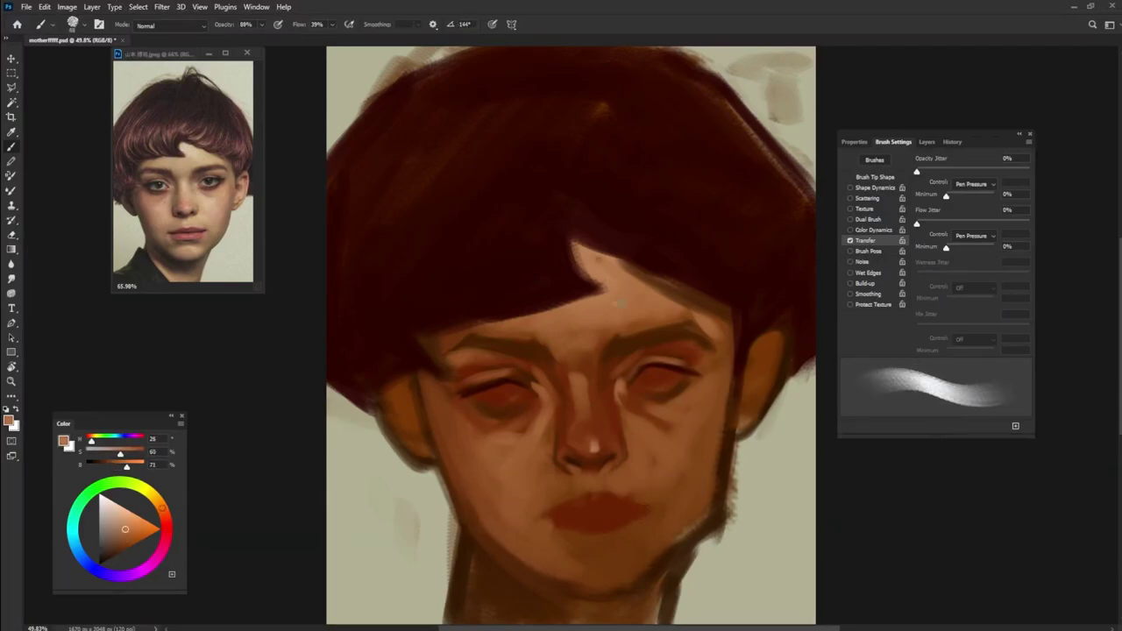
key(period)
alt+click(612, 385)
key(period)
key(period)
alt+click(718, 341)
key(period)
alt+click(675, 326)
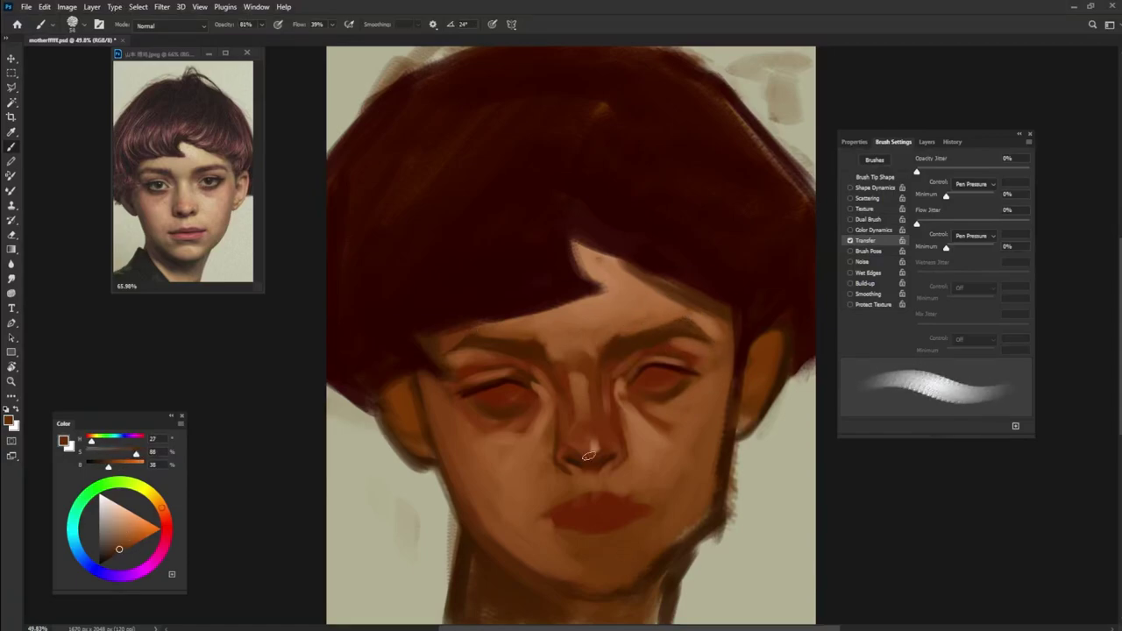
Step: Model the nose bridge, sides and wings with sampled light and dark browns
key(period)
alt+click(577, 438)
key(period)
alt+click(577, 382)
key(period)
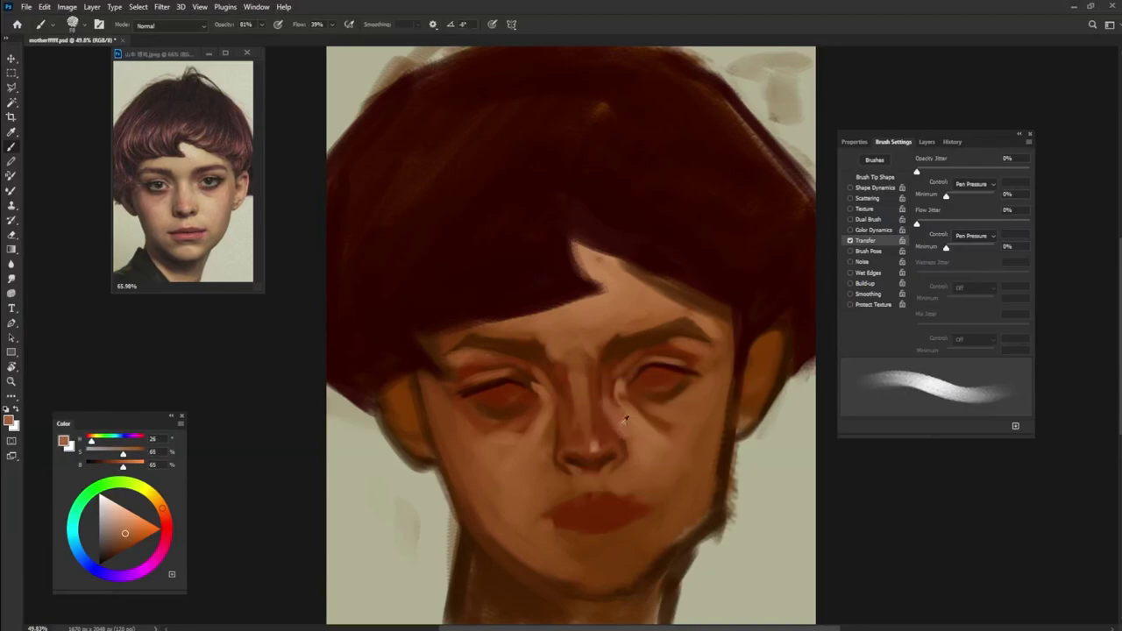
alt+click(631, 428)
key(period)
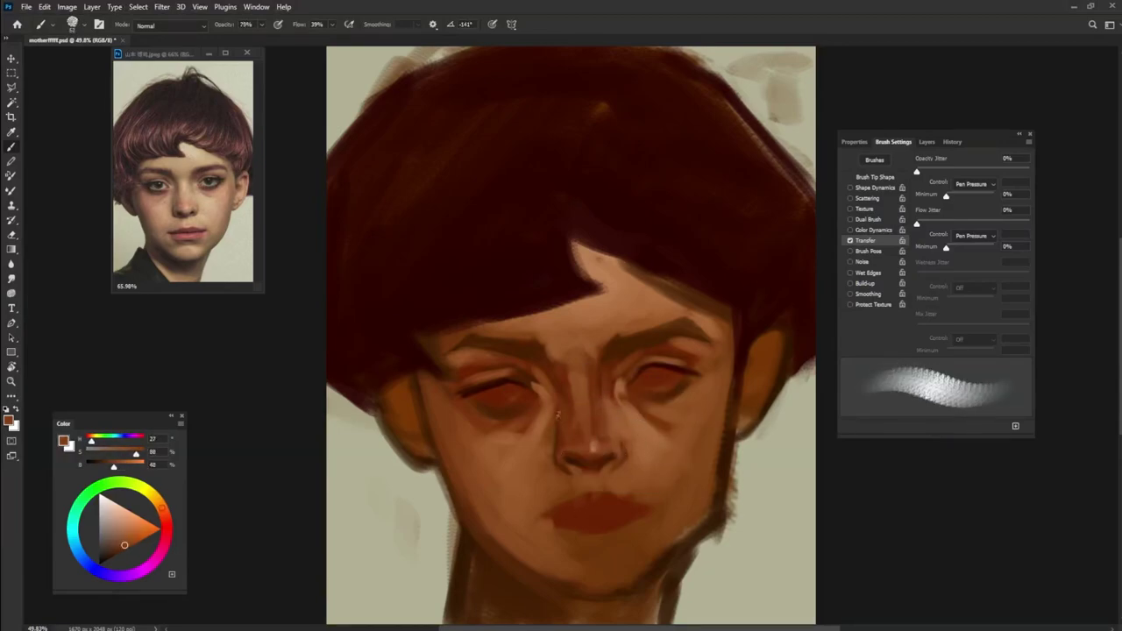
alt+click(606, 388)
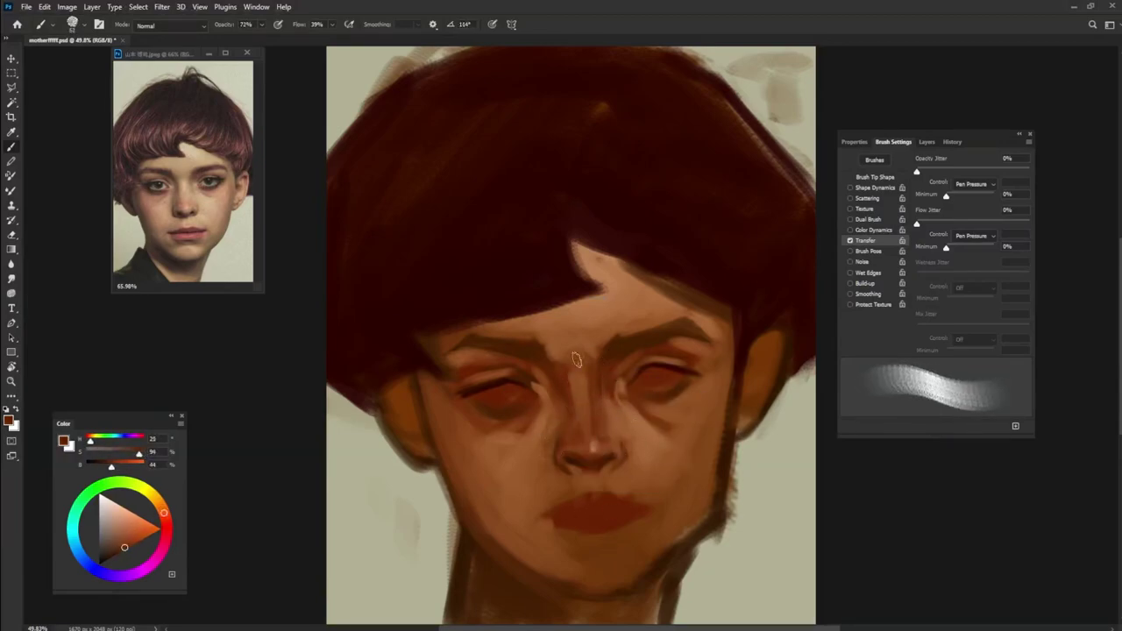
Step: Brighten the highlight on the tip of the nose
key(period)
alt+click(593, 448)
click(591, 452)
Step: Deepen the outlines of both eyes, and smooth the cheeks with sampled skin tones at 70% brush opacity
key(period)
alt+click(676, 389)
key(period)
alt+click(574, 487)
alt+click(472, 452)
key(period)
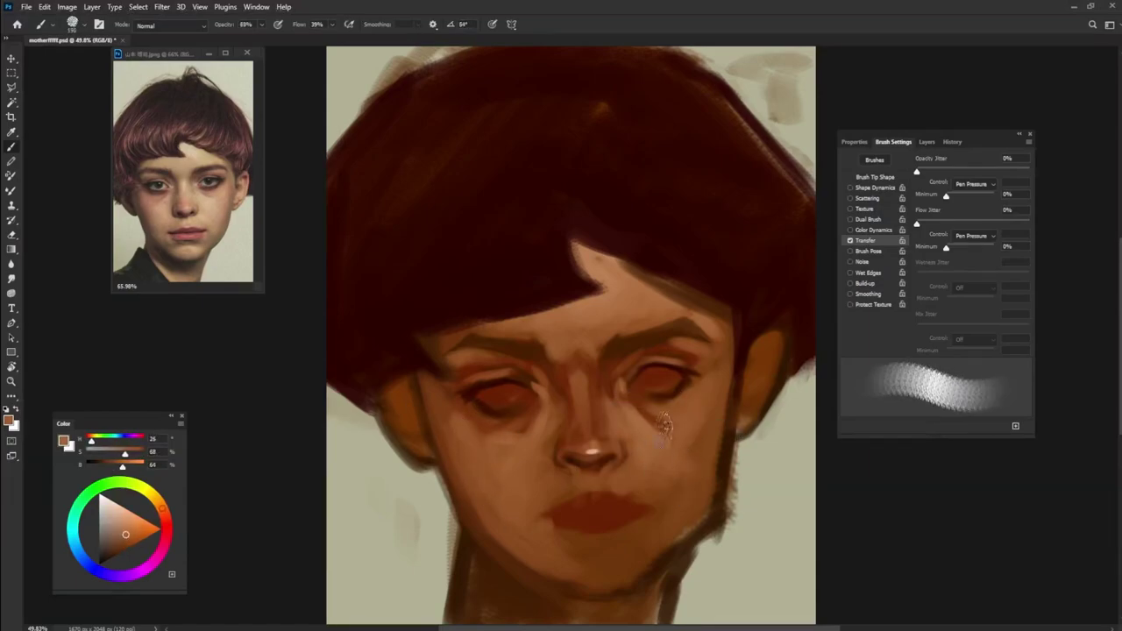
alt+click(693, 457)
key(7)
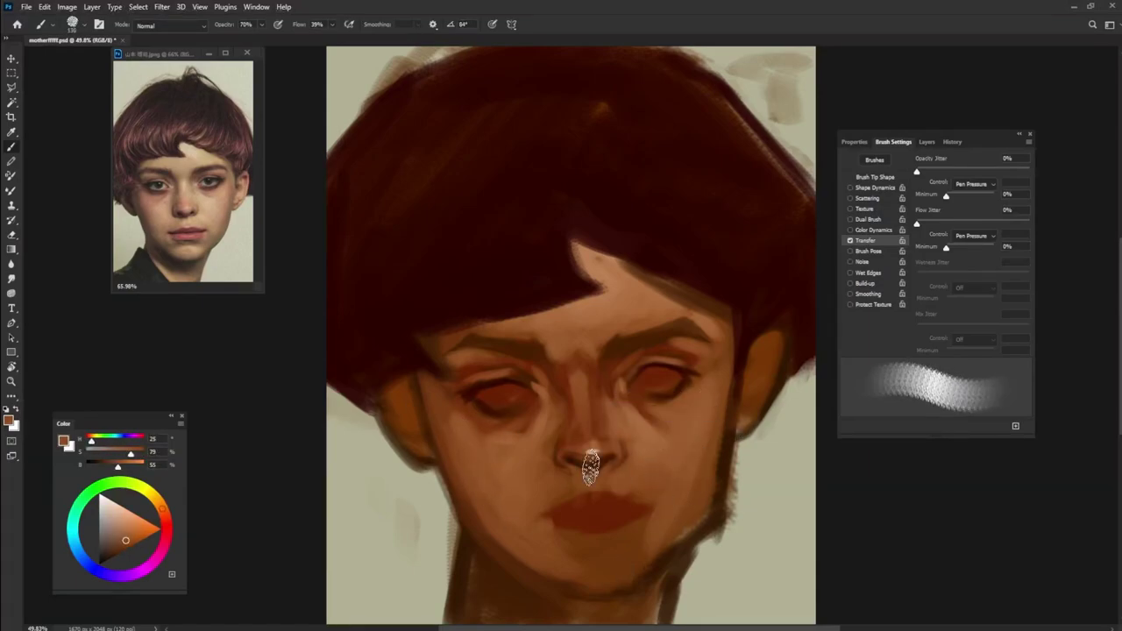
Step: Paint the dark parting line between the lips with a smaller brush, and trim the lip edges
alt+click(591, 469)
key(period)
key(bracketleft)
key(bracketleft)
key(bracketleft)
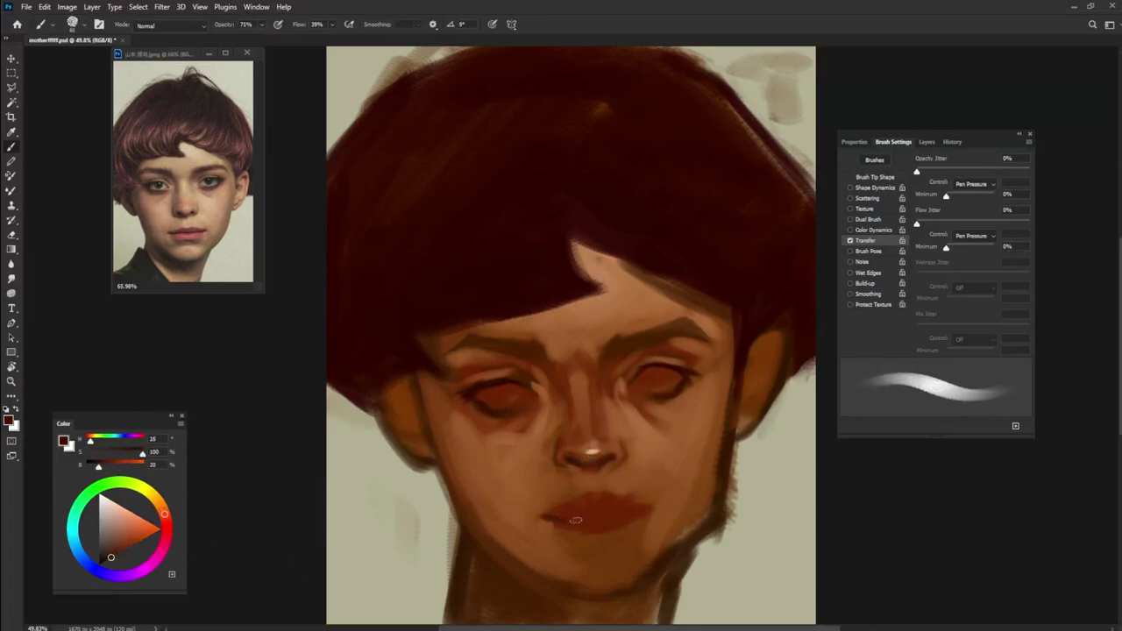
alt+click(644, 508)
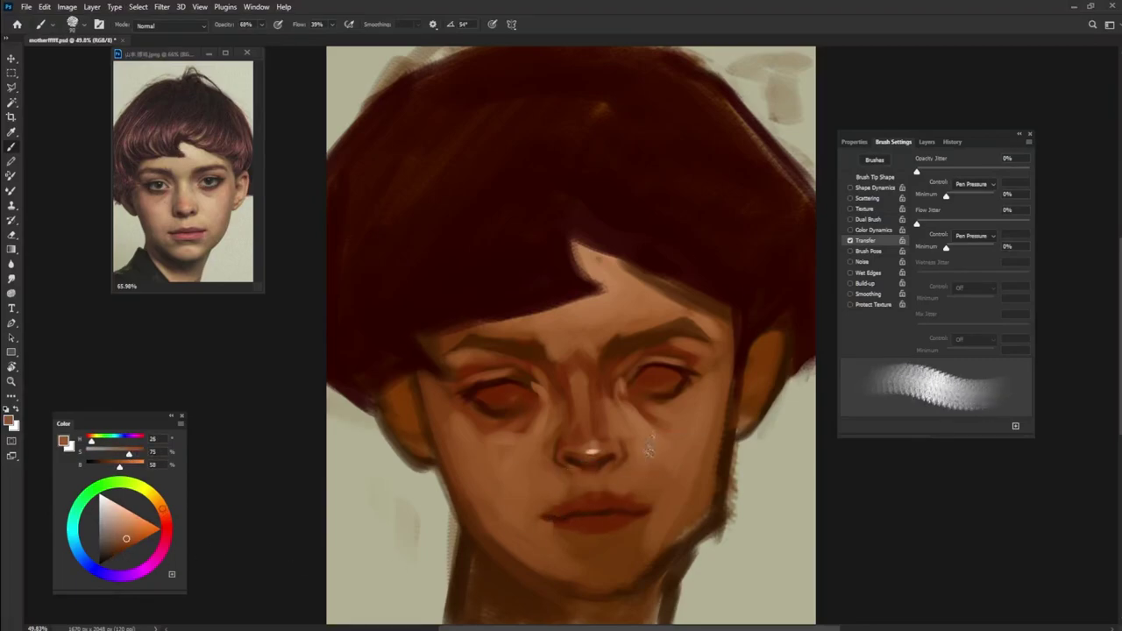
alt+click(636, 515)
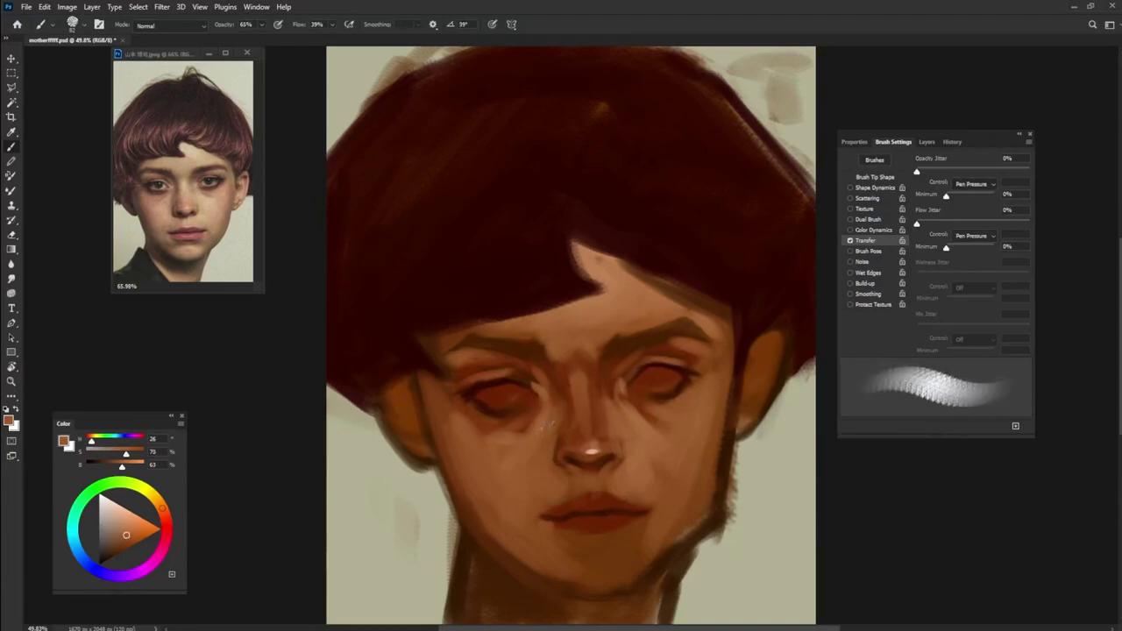
Step: Lighten the groove above the upper lip and reshape the contours of both lips with sampled tones
alt+click(590, 488)
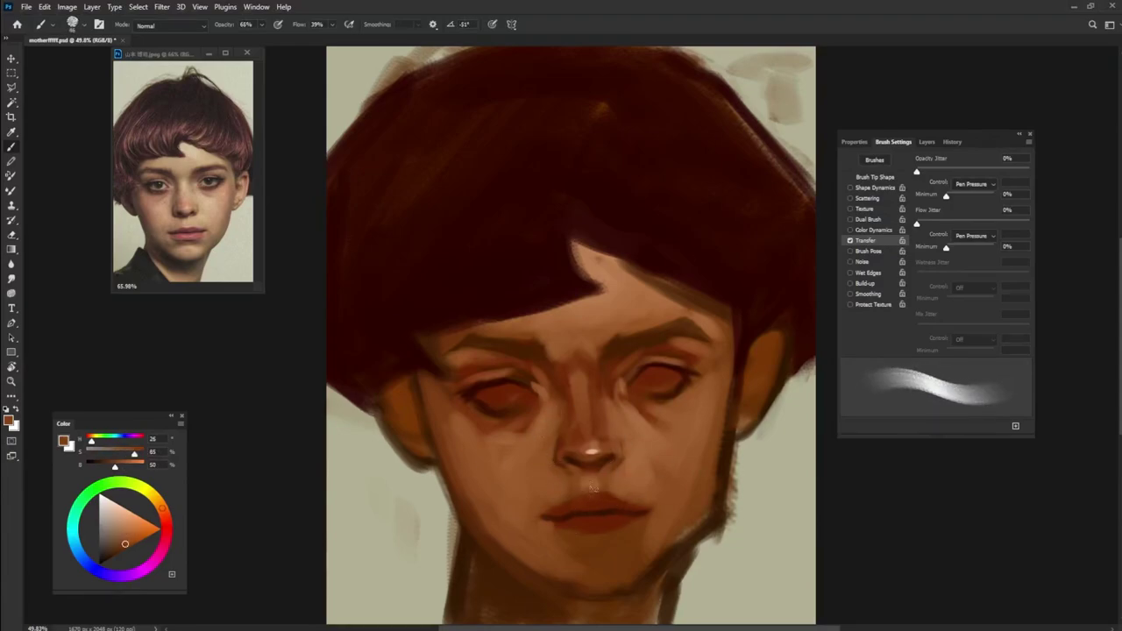
alt+click(607, 517)
alt+click(596, 488)
alt+click(601, 491)
alt+click(559, 526)
alt+click(627, 526)
alt+click(580, 531)
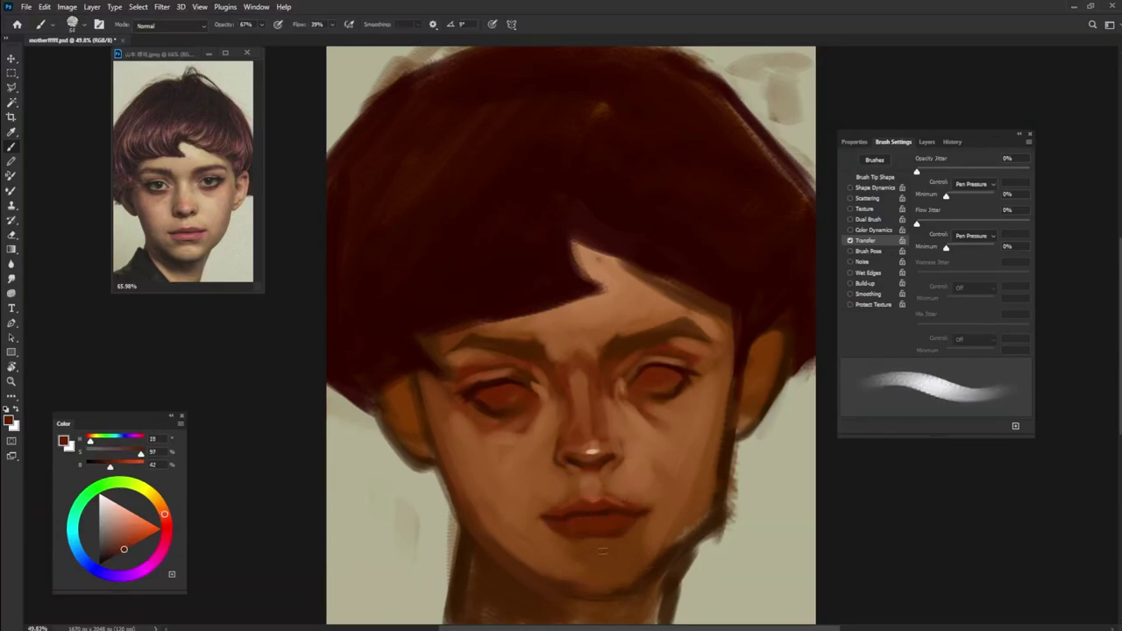
Step: Define the lip corners and shade beneath the lower lip with sampled browns, using 62–65% brush opacity
alt+click(614, 503)
key(6)
key(5)
alt+click(640, 521)
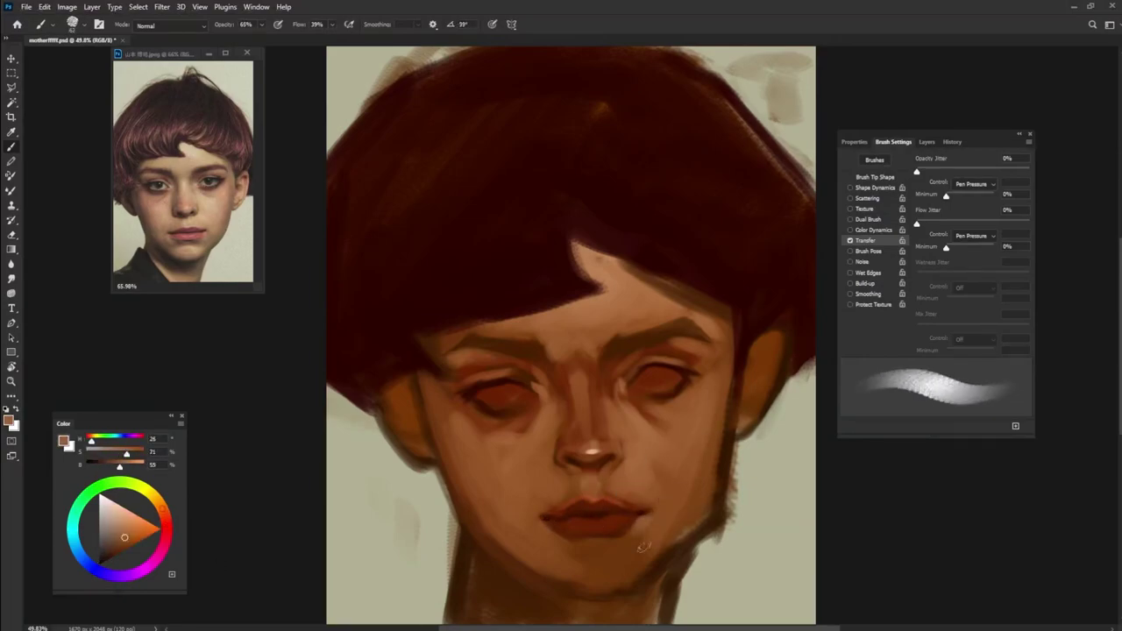
key(6)
key(3)
alt+click(618, 545)
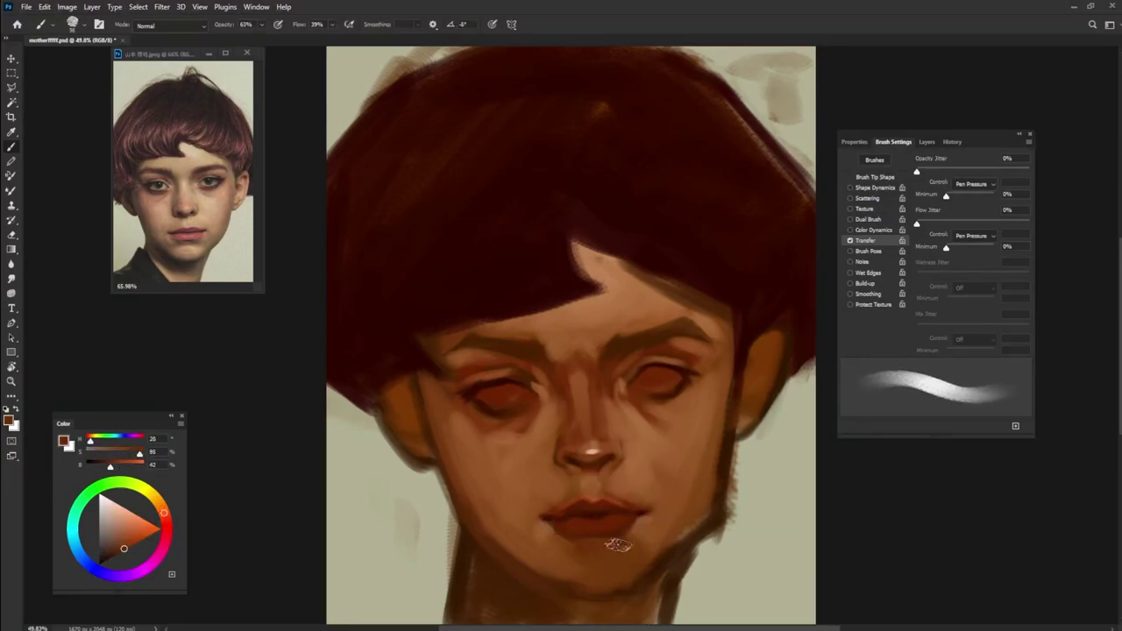
key(6)
key(2)
alt+click(639, 537)
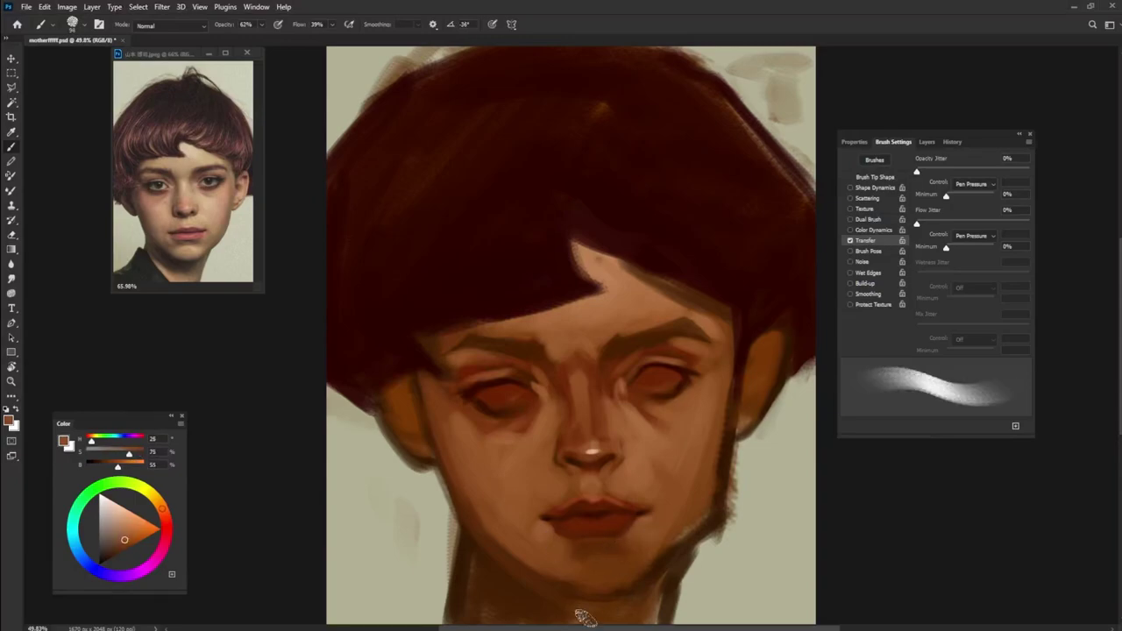
Step: Shade the left ear and the neck under the jaw, and clean the left neck edge with the background colour
alt+click(403, 363)
key(6)
key(1)
alt+click(473, 541)
key(6)
key(2)
mouse_move(438, 443)
mouse_down()
mouse_move(488, 561)
mouse_move(447, 618)
mouse_up()
alt+click(433, 514)
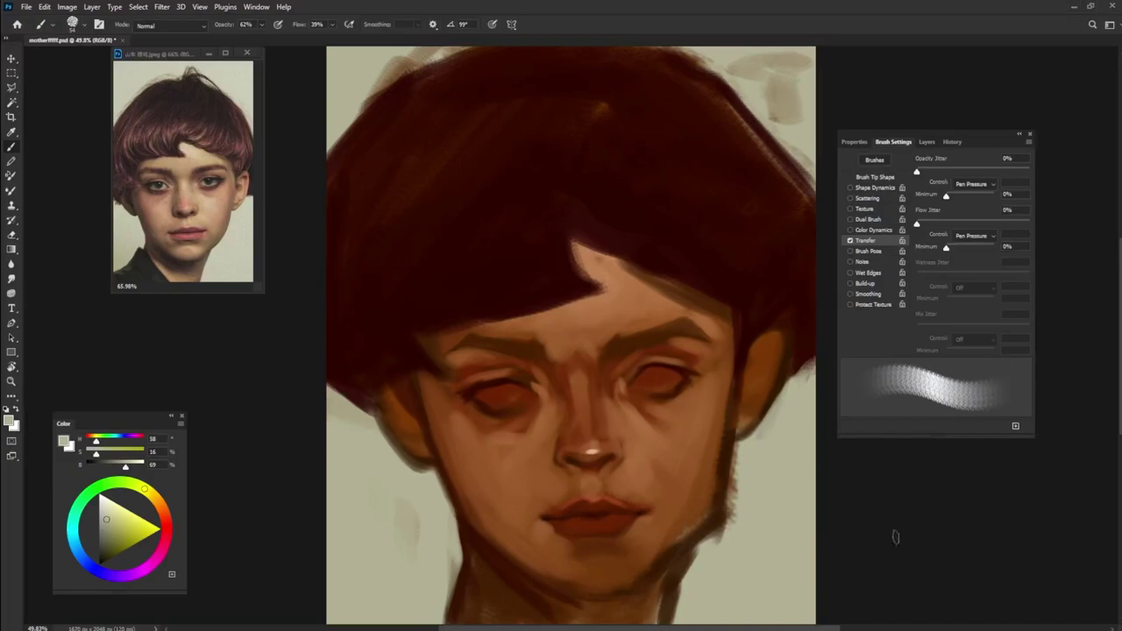
Step: Refine the fringe edge over the right forehead, and paint over the dark contour of the right jaw
alt+click(662, 267)
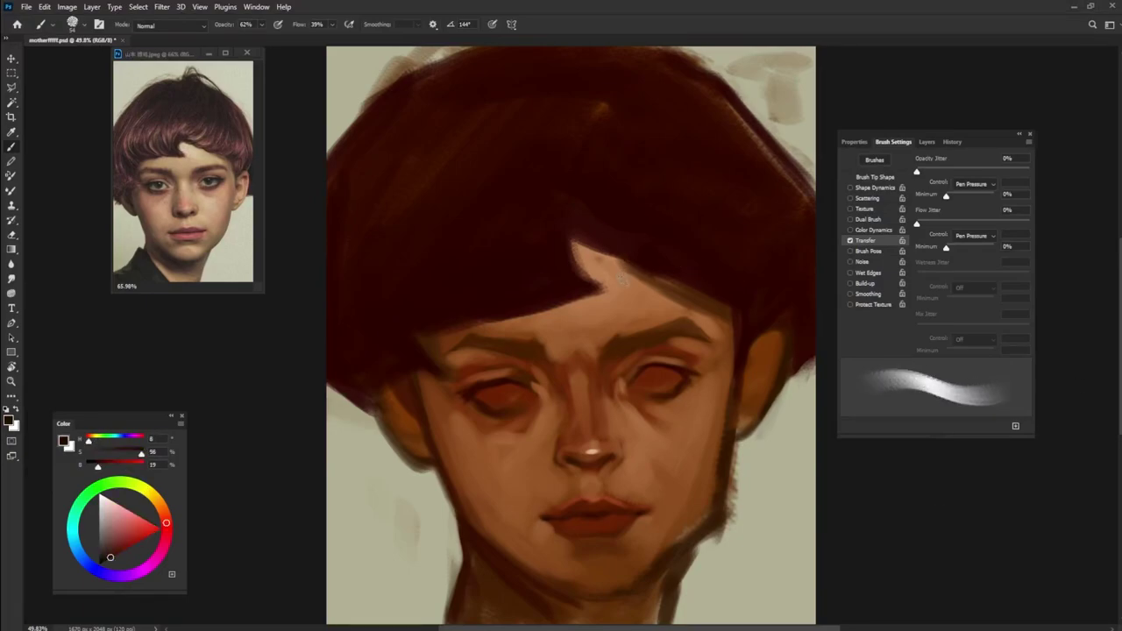
alt+click(624, 276)
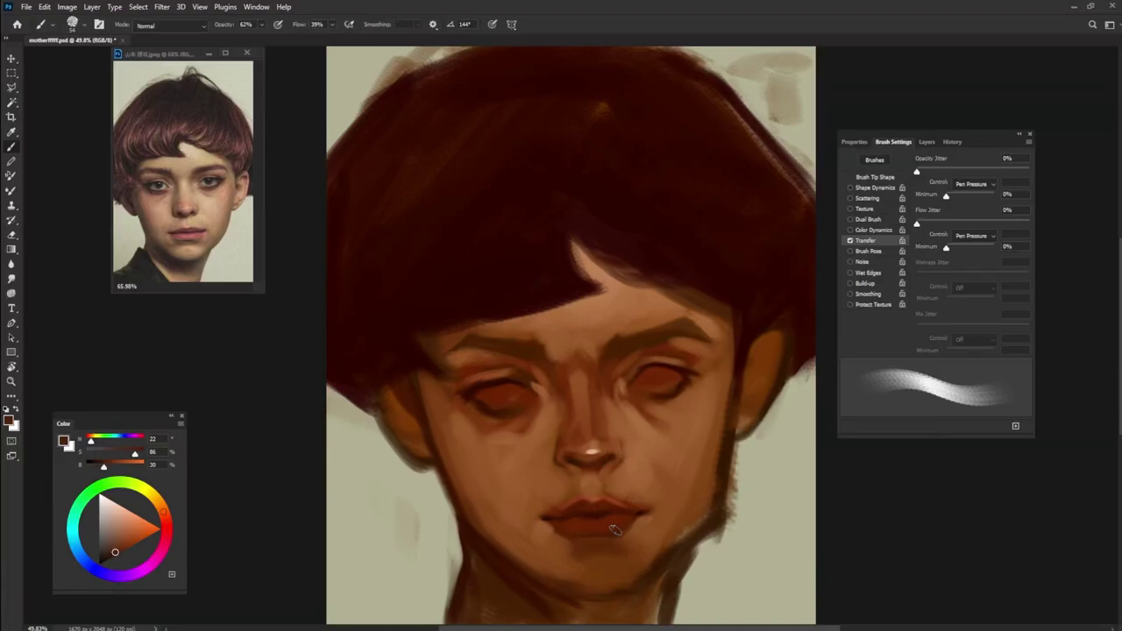
drag(726, 386, 701, 519)
alt+click(668, 517)
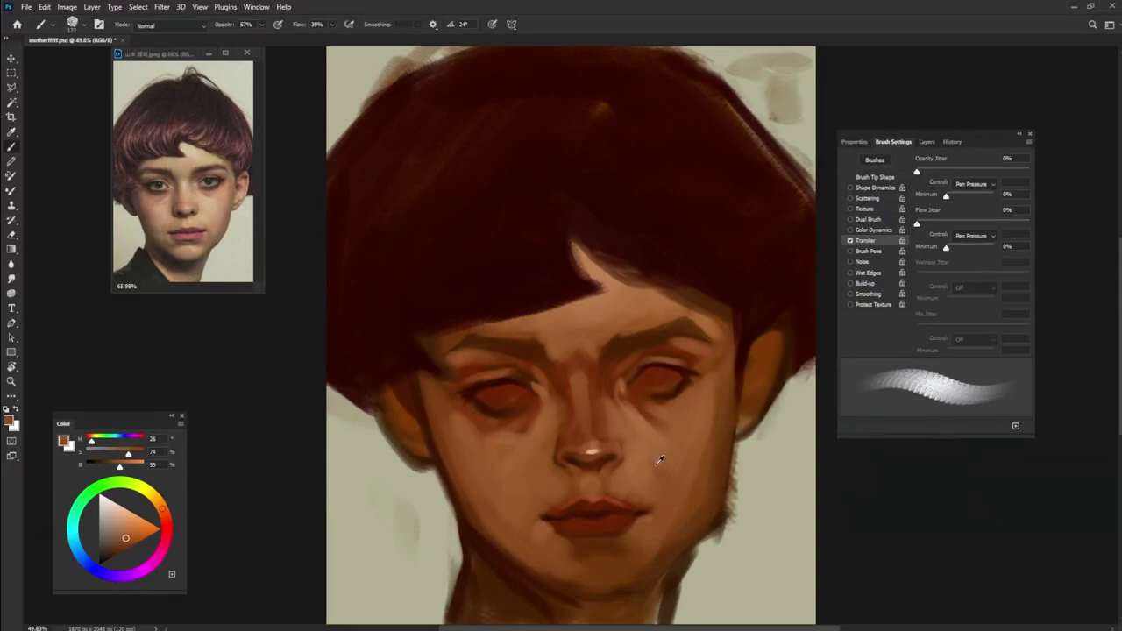
Step: Lighten the area above the right mouth corner, and clean the right jaw and neck edge with the background colour
alt+click(603, 470)
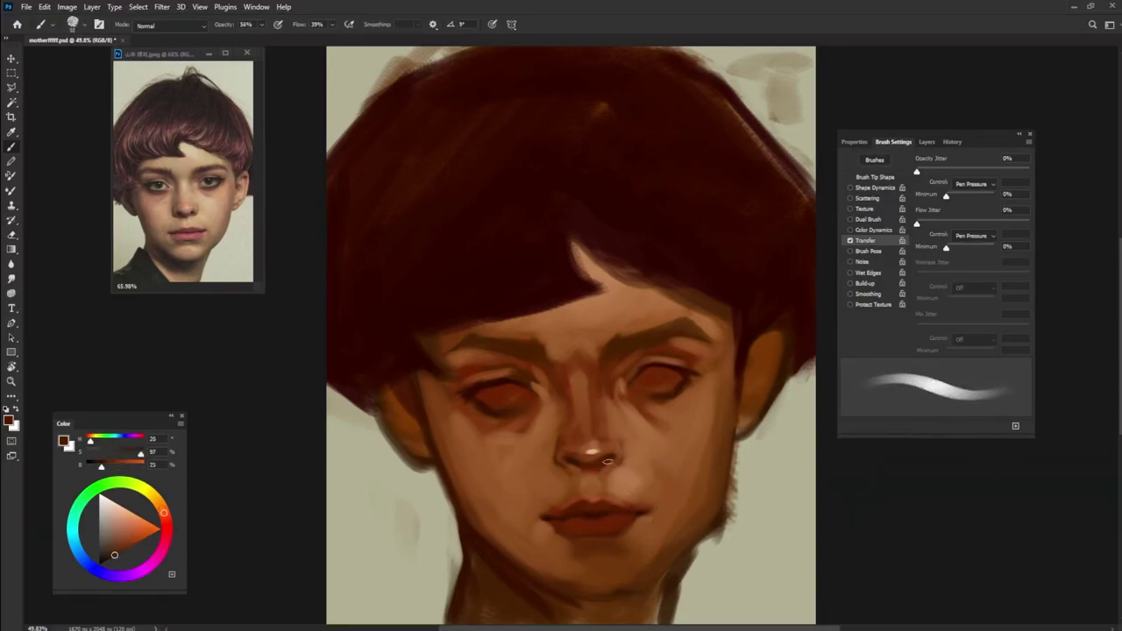
alt+click(611, 490)
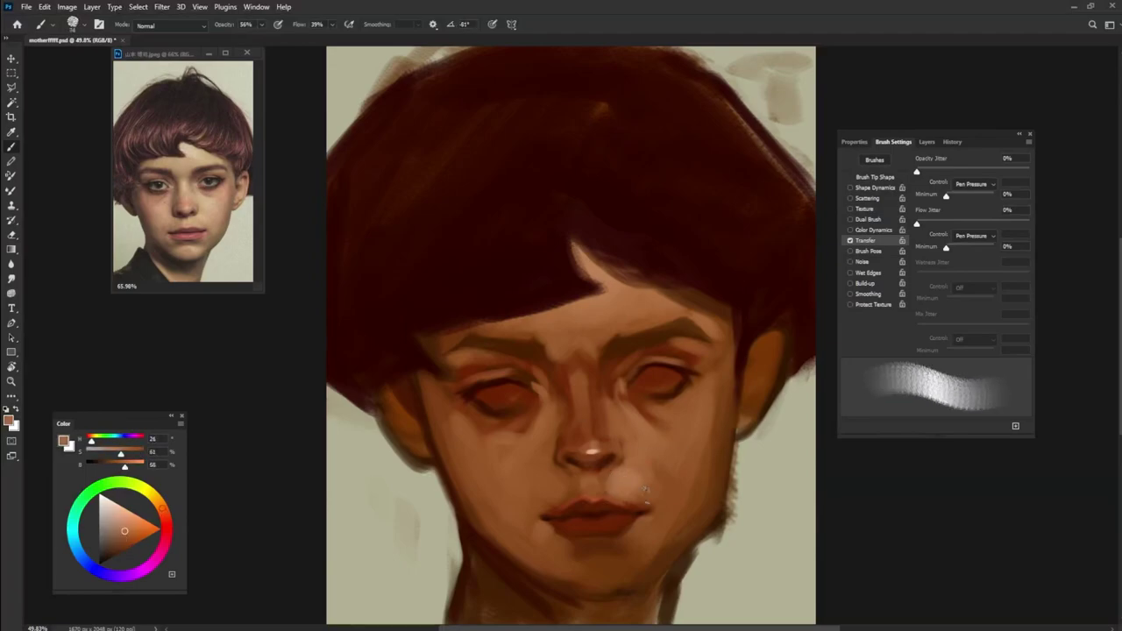
alt+click(722, 523)
drag(724, 524, 670, 617)
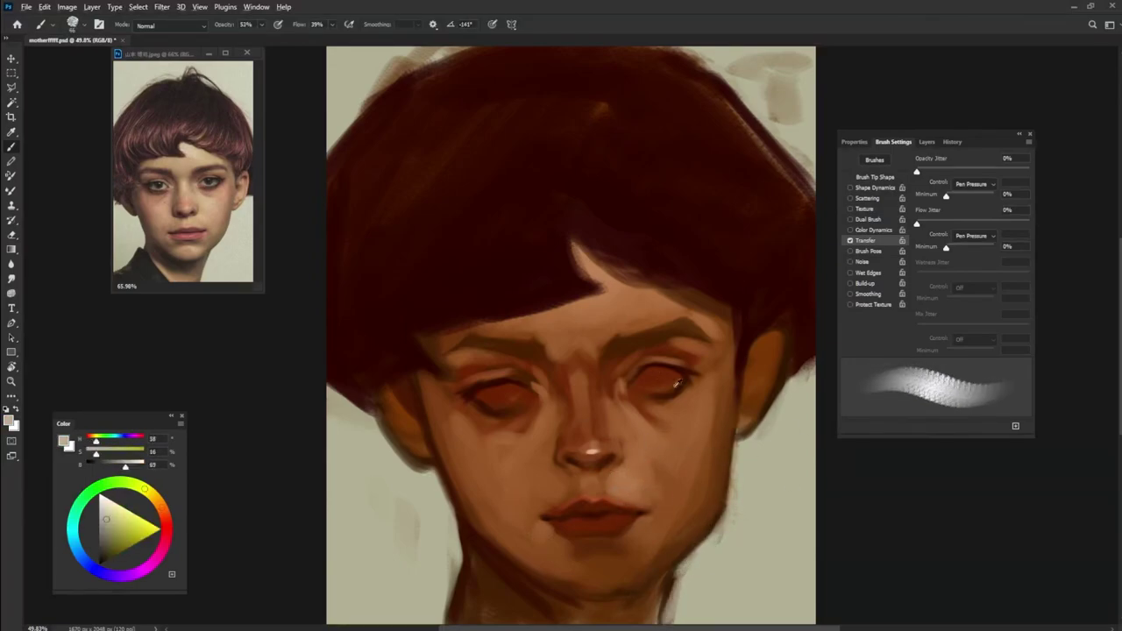
Step: Model the inner folds and rim of the right ear with sampled dark browns and skin tones
alt+click(717, 264)
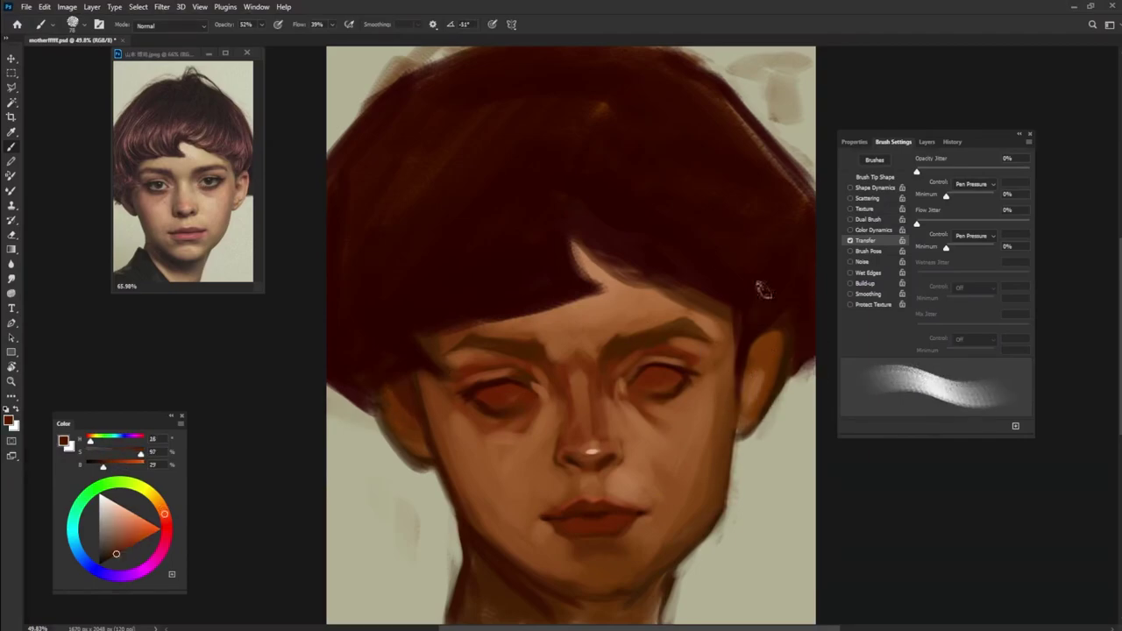
alt+click(745, 382)
alt+click(745, 390)
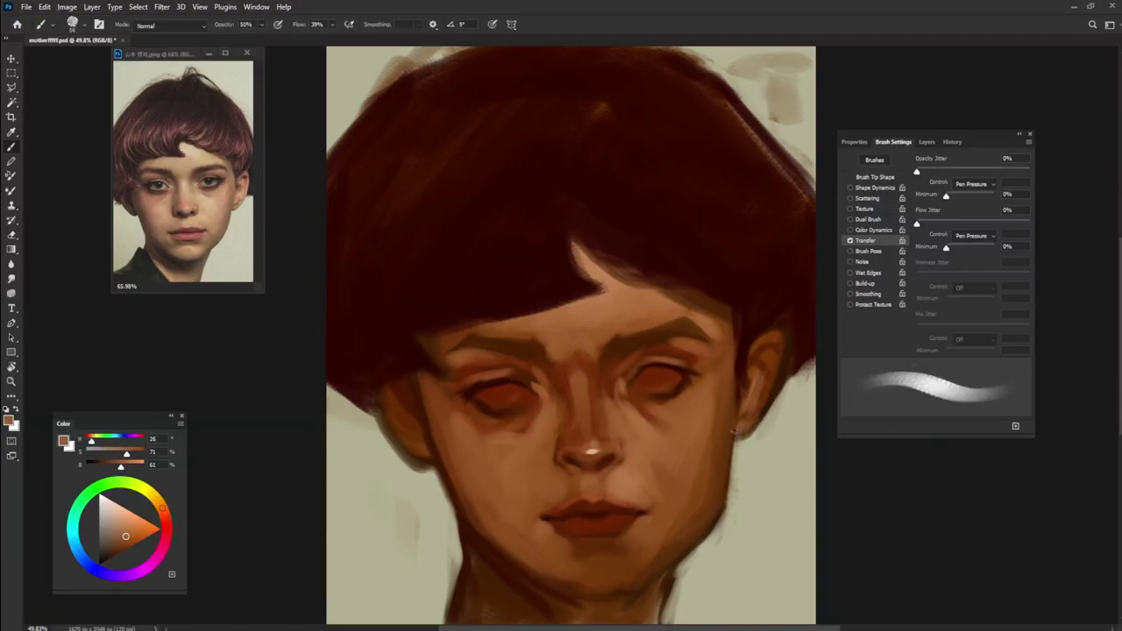
alt+click(389, 368)
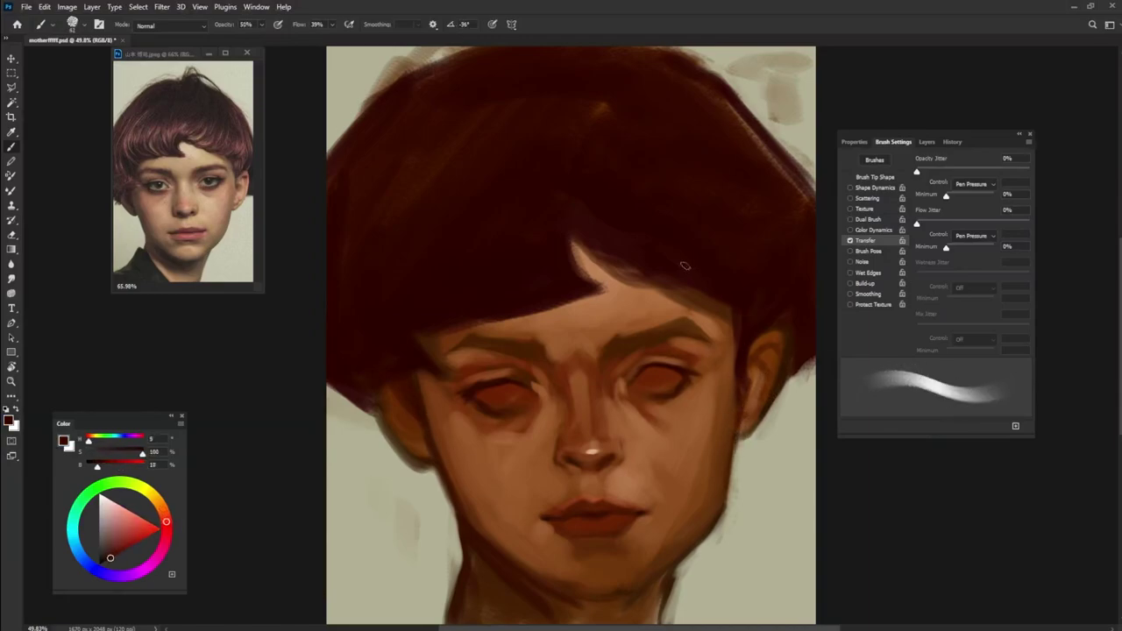
Step: Deepen the dark hair at the right end of the fringe with sampled near-black browns
key(period)
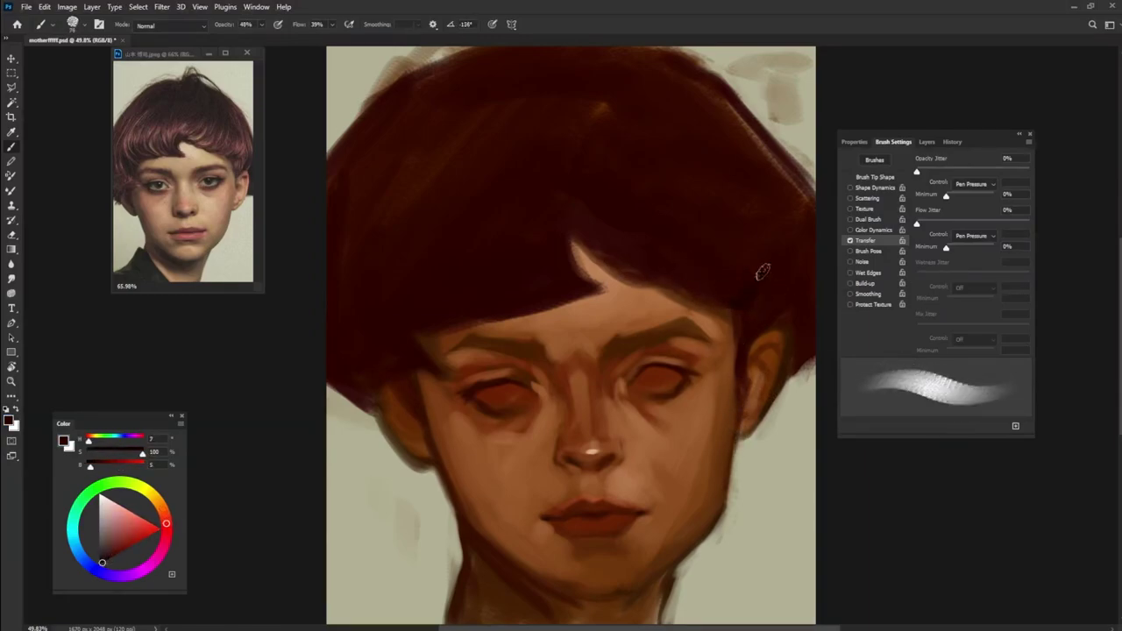
alt+click(409, 383)
key(period)
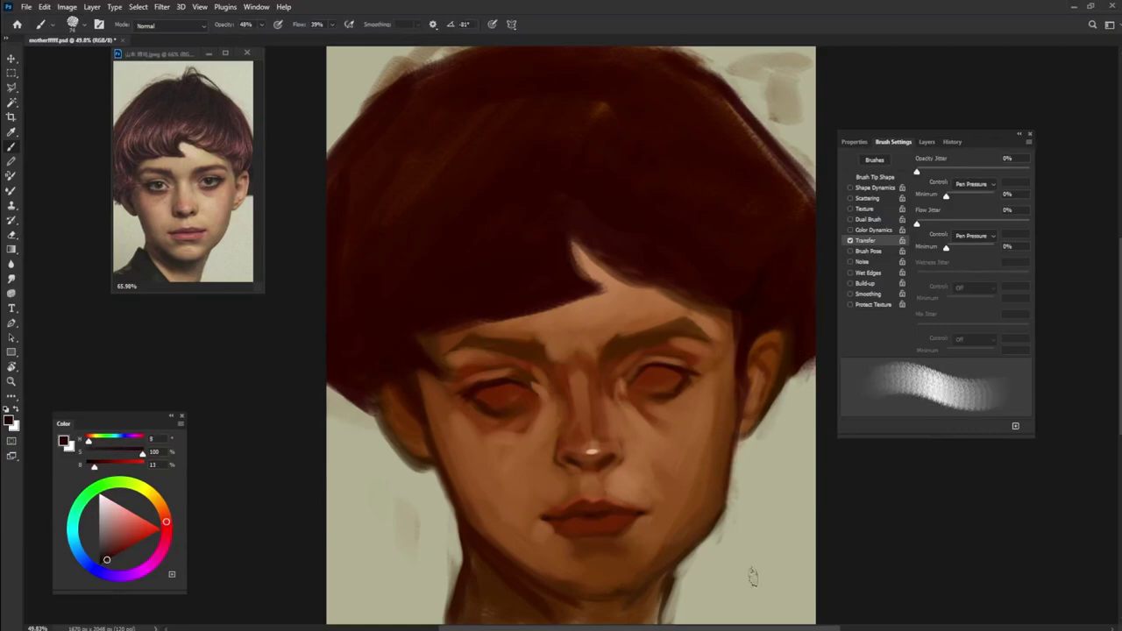
Step: Lighten the chin and reshape the shadow below the lower lip with sampled skin tones
alt+click(575, 556)
key(period)
alt+click(635, 539)
key(period)
key(period)
key(period)
key(period)
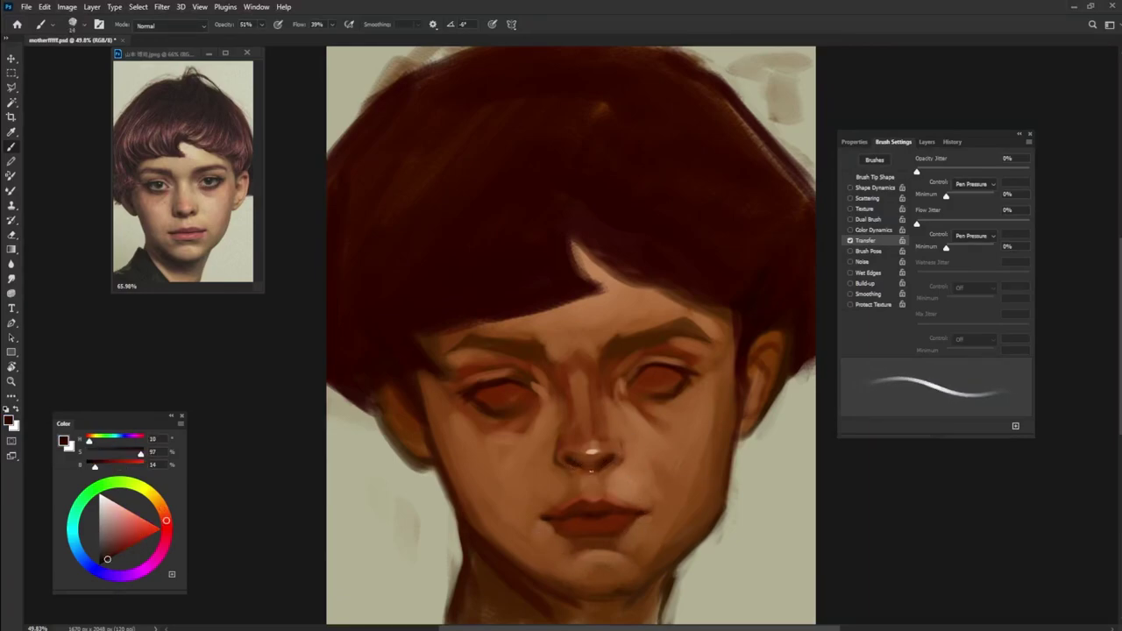
alt+click(608, 561)
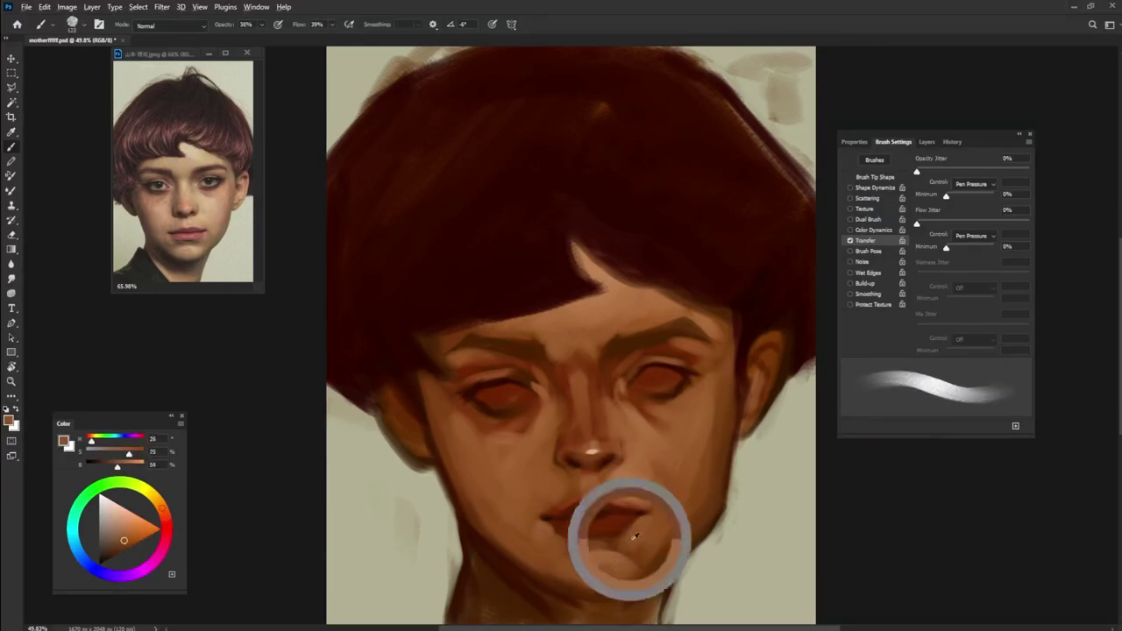
Step: Blend the nose bridge and the skin between the mouth's right corner and the jaw with sampled warm browns
alt+click(579, 389)
key(period)
key(period)
key(period)
key(period)
alt+click(651, 546)
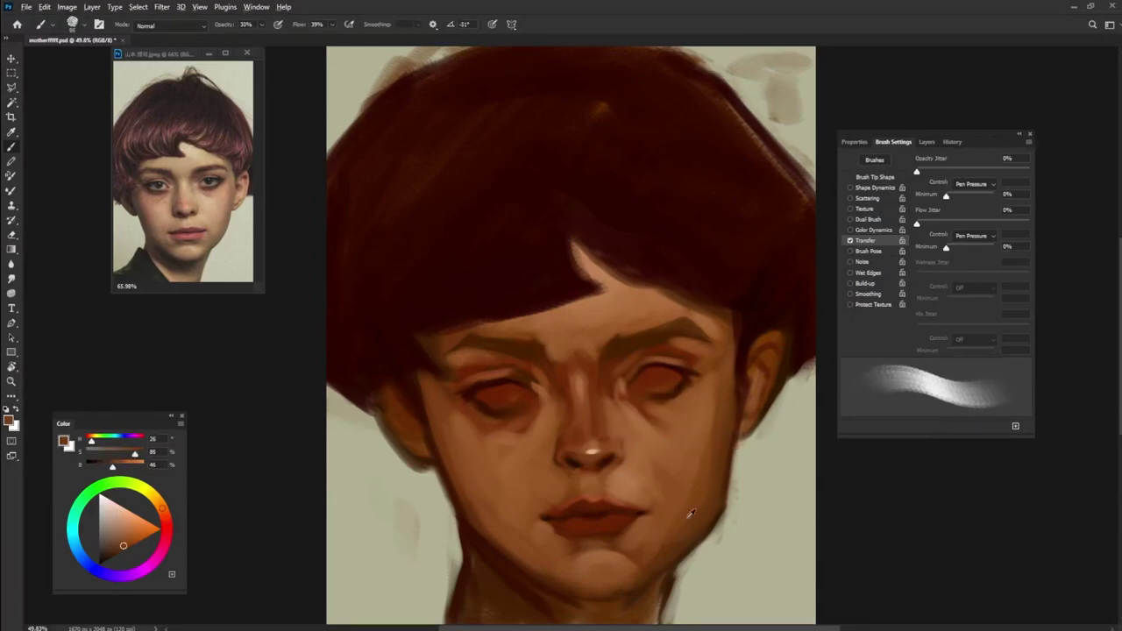
key(period)
Step: Shade the neck under the jaw, extend its right side, and block in the dark shoulder at the neck's left base
alt+click(551, 604)
key(period)
alt+click(589, 613)
key(period)
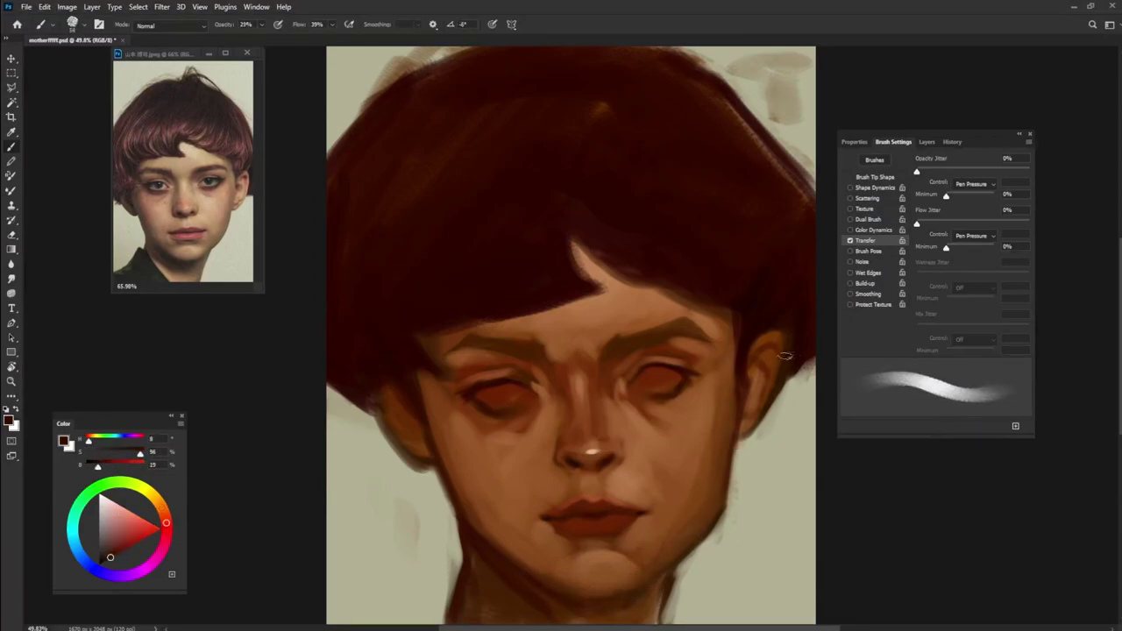
alt+click(559, 592)
key(period)
alt+click(432, 611)
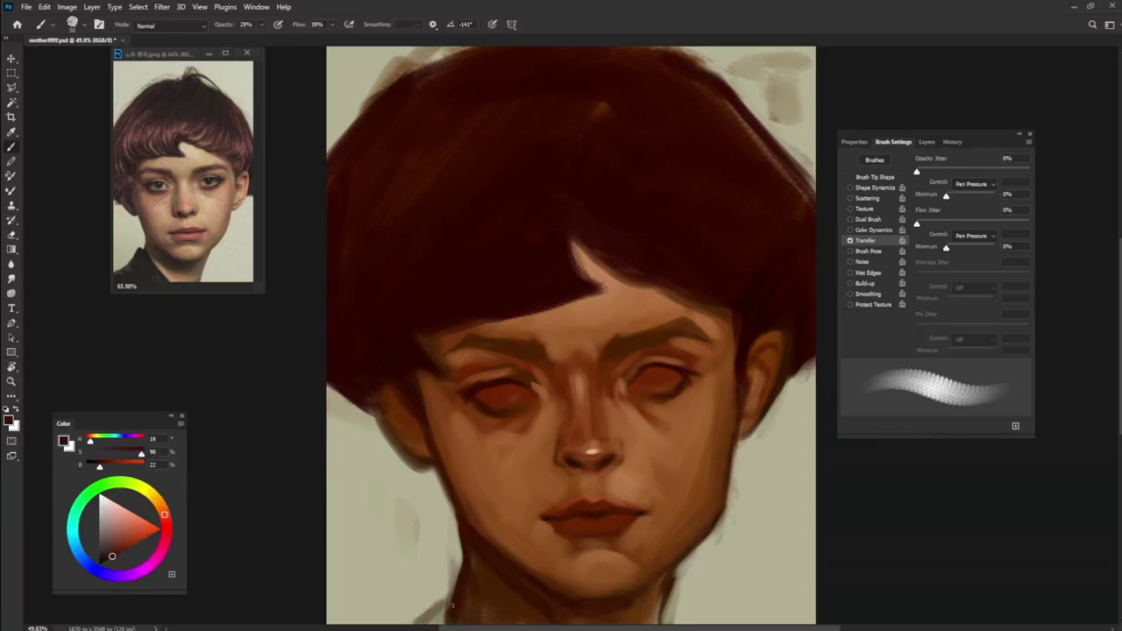
key(period)
alt+click(657, 605)
key(period)
Step: Define the nostril shadows and darken the inner end of the left eyebrow with sampled dark browns
alt+click(583, 449)
key(period)
key(period)
alt+click(536, 354)
key(period)
alt+click(656, 336)
key(period)
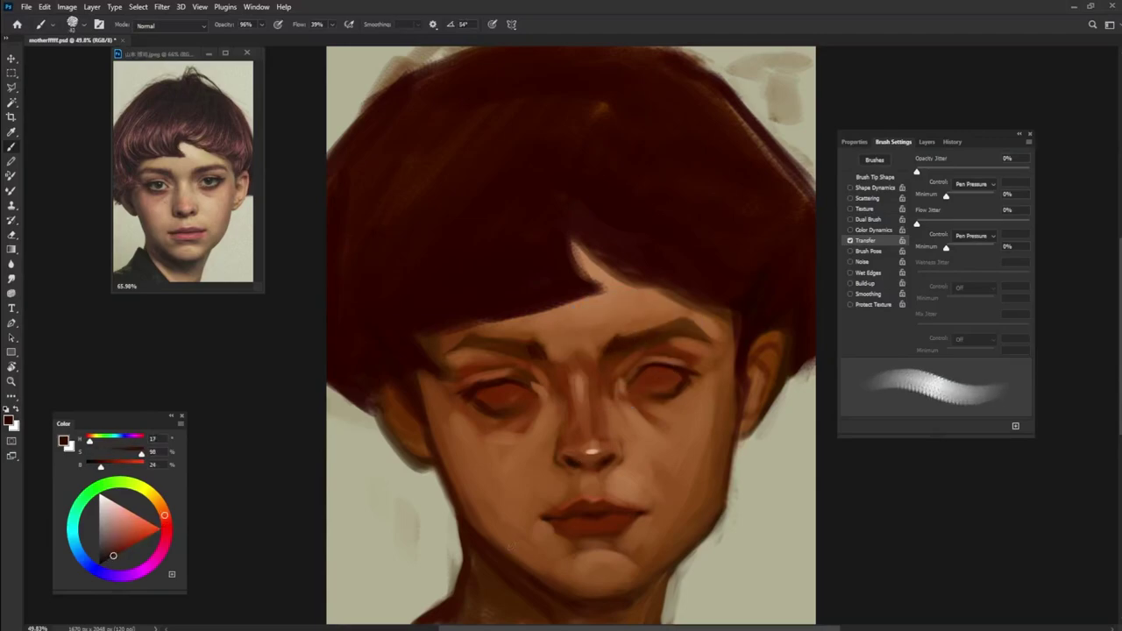
Step: Refine the right ear's inner shadow, lobe and outer rim with sampled dark browns and skin tones
alt+click(762, 360)
key(period)
key(period)
key(period)
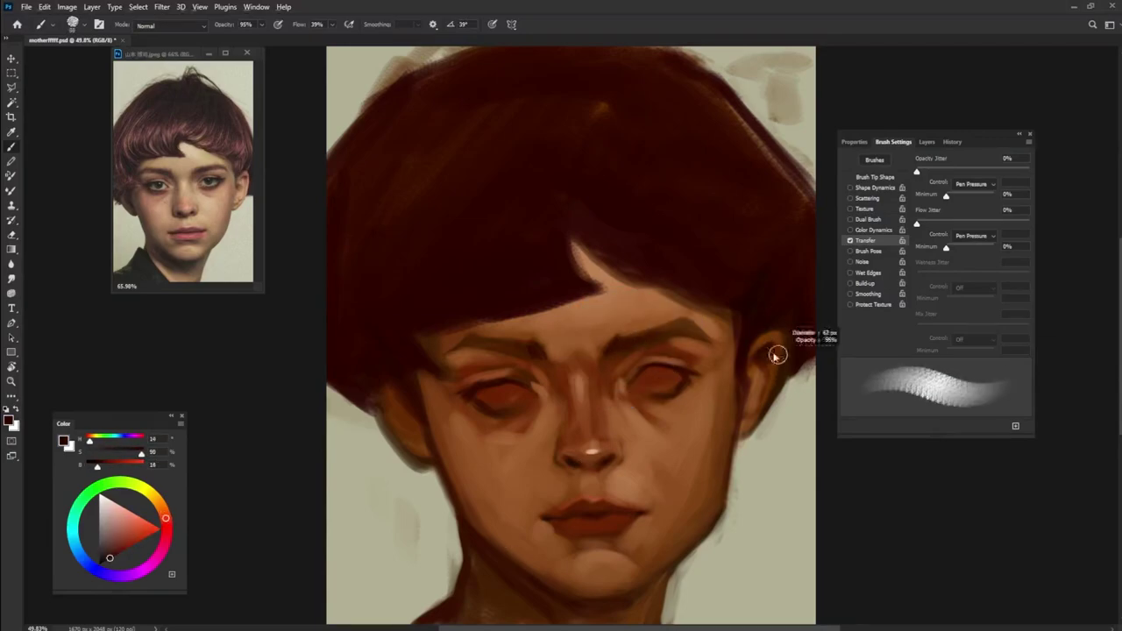
alt+click(756, 408)
key(period)
key(period)
alt+click(774, 375)
key(period)
key(period)
key(period)
key(period)
Step: Darken the upper left ear where it meets the hair, using sampled dark browns
alt+click(382, 396)
alt+click(381, 385)
key(period)
key(period)
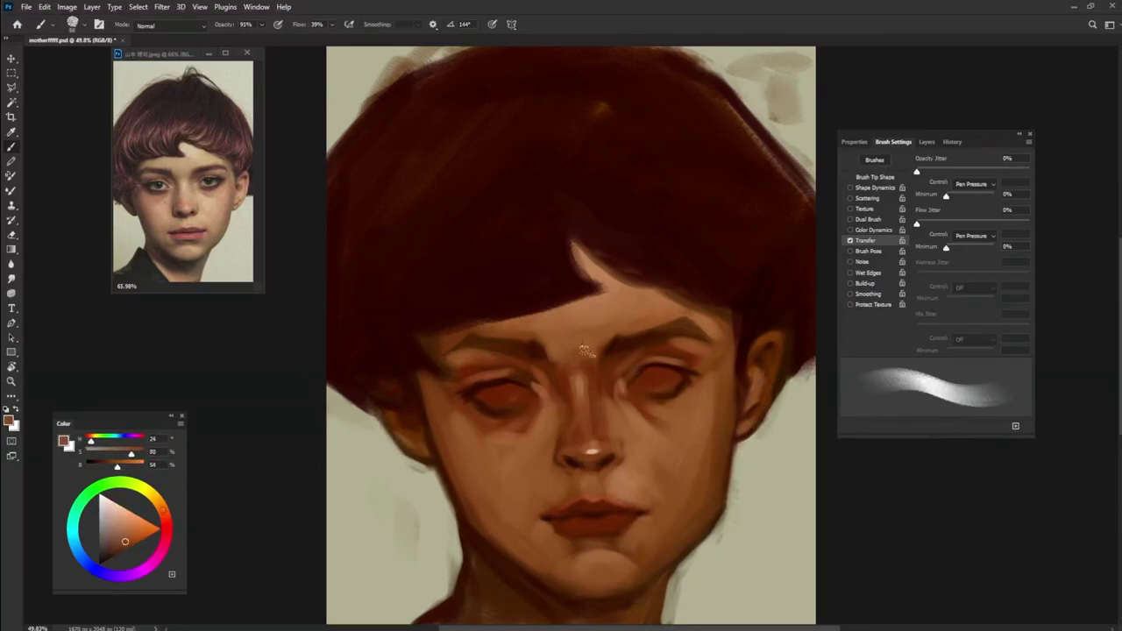
Step: Blend the left cheek with chin skin tone and refine the inner end of the right eyebrow with dark brown
alt+click(558, 572)
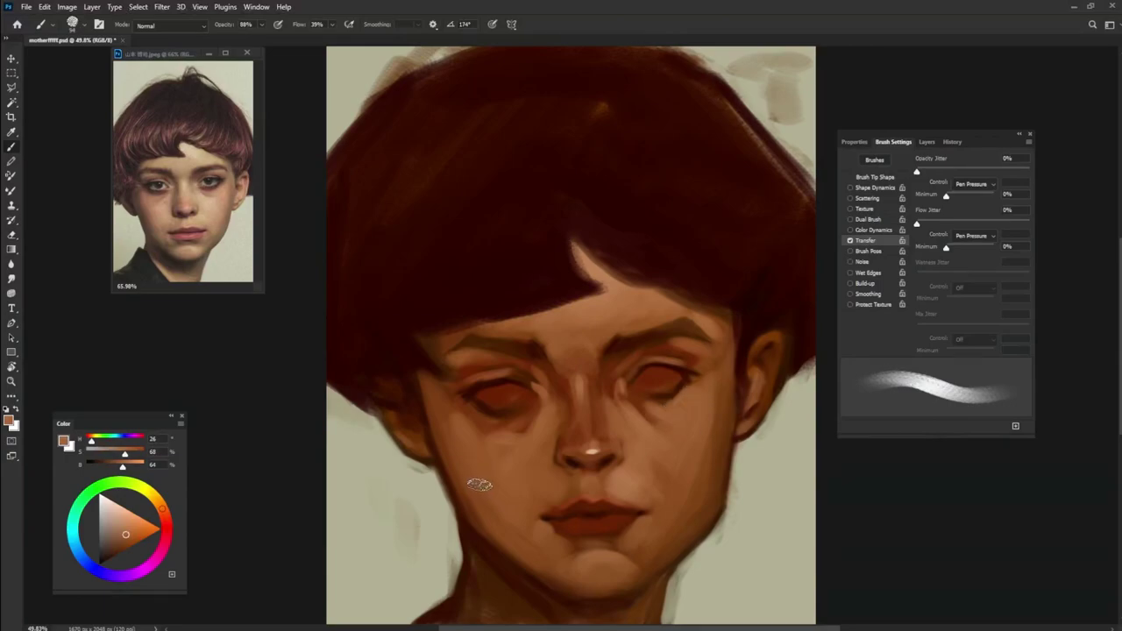
alt+click(645, 347)
alt+click(611, 353)
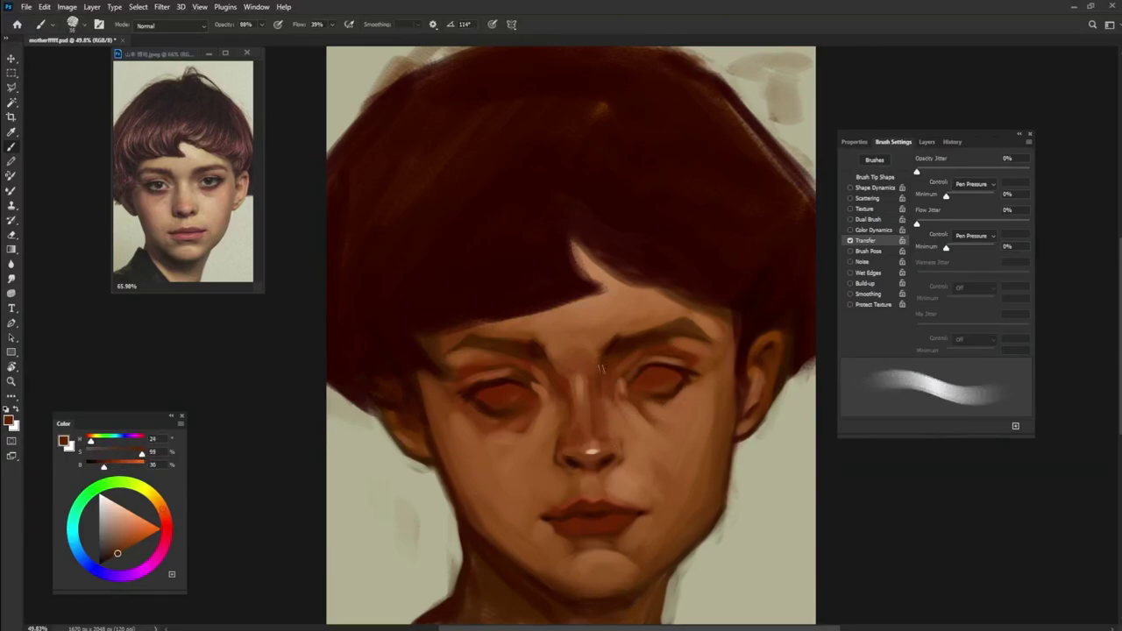
Step: Darken the upper lip and mouth line, and paint a lighter orange highlight along the lower lip
alt+click(596, 510)
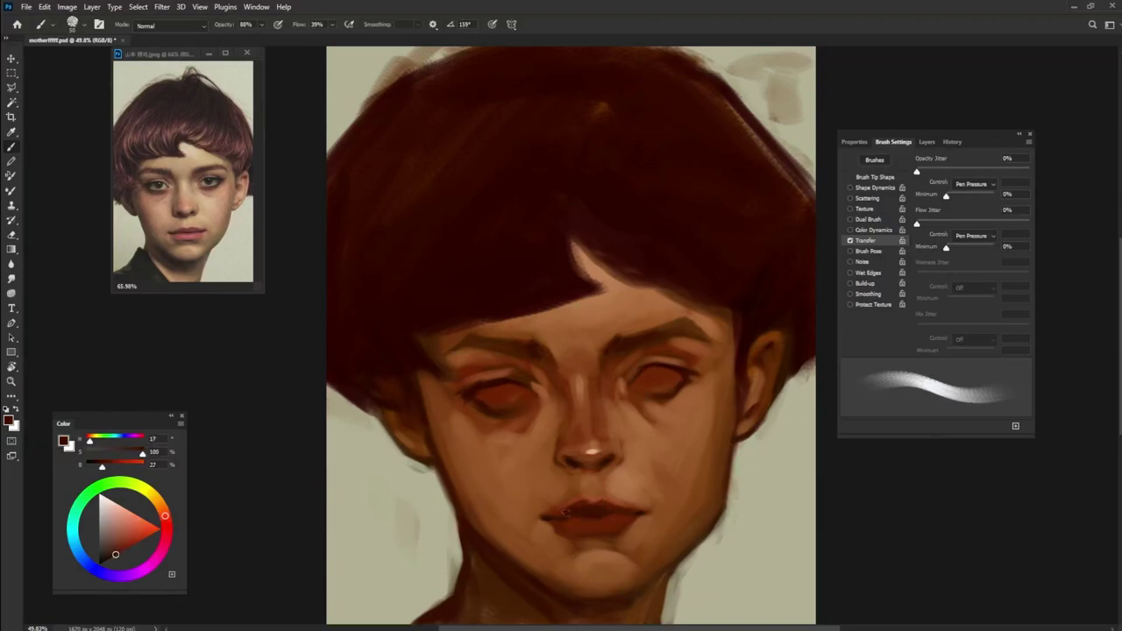
alt+click(612, 526)
alt+click(568, 533)
drag(568, 528, 598, 528)
Step: Brighten both cheeks below the eyes with lighter peach skin tones, raising the brush opacity to 100%
alt+click(700, 501)
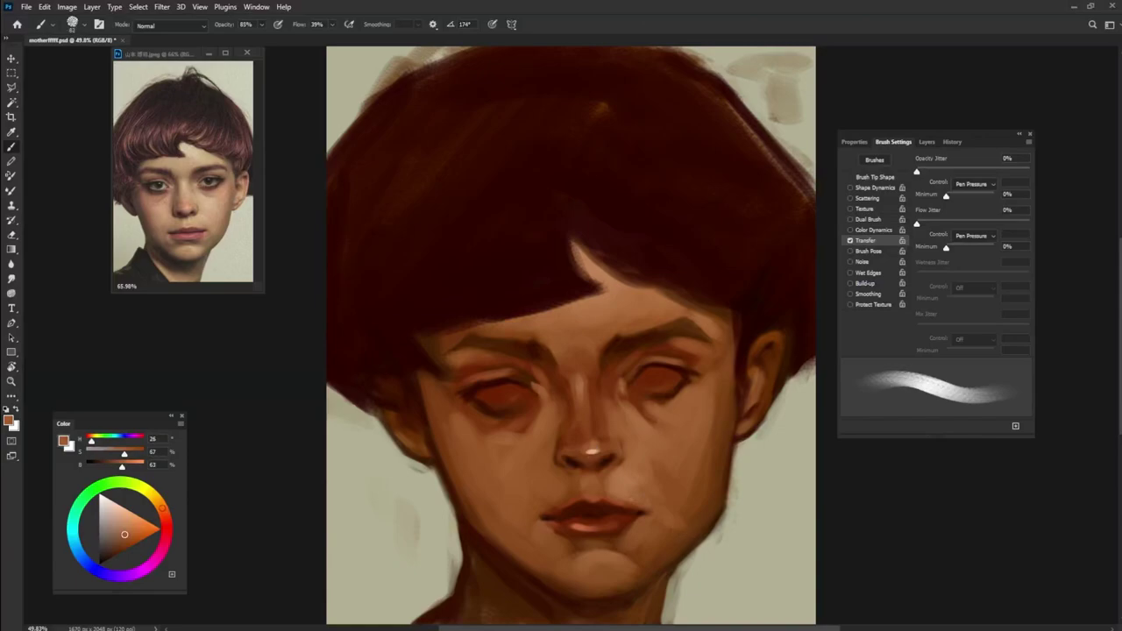
alt+click(653, 454)
mouse_move(675, 429)
mouse_down()
mouse_move(670, 451)
mouse_move(639, 469)
mouse_up()
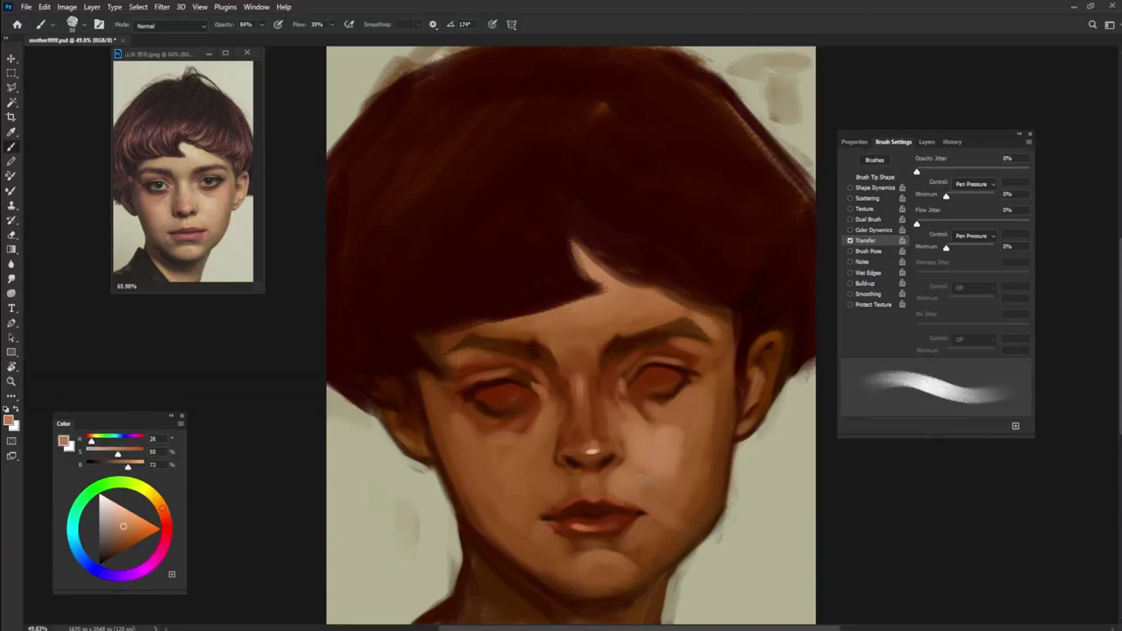
alt+click(496, 447)
drag(499, 448, 543, 481)
alt+click(673, 463)
key(0)
drag(692, 464, 666, 338)
Step: Paint grey-blue irises in both eyes using the reference colours, and add near-black pupils at 90% brush opacity
drag(491, 395, 524, 396)
drag(638, 384, 687, 372)
alt+click(211, 180)
alt+click(156, 184)
key(9)
click(496, 395)
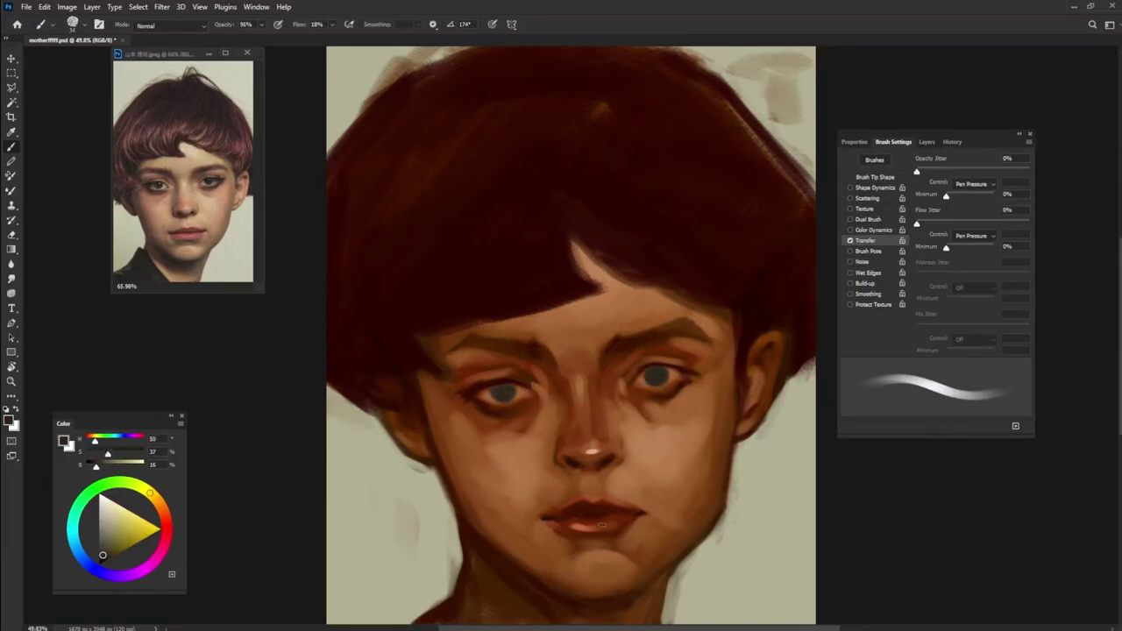
click(89, 466)
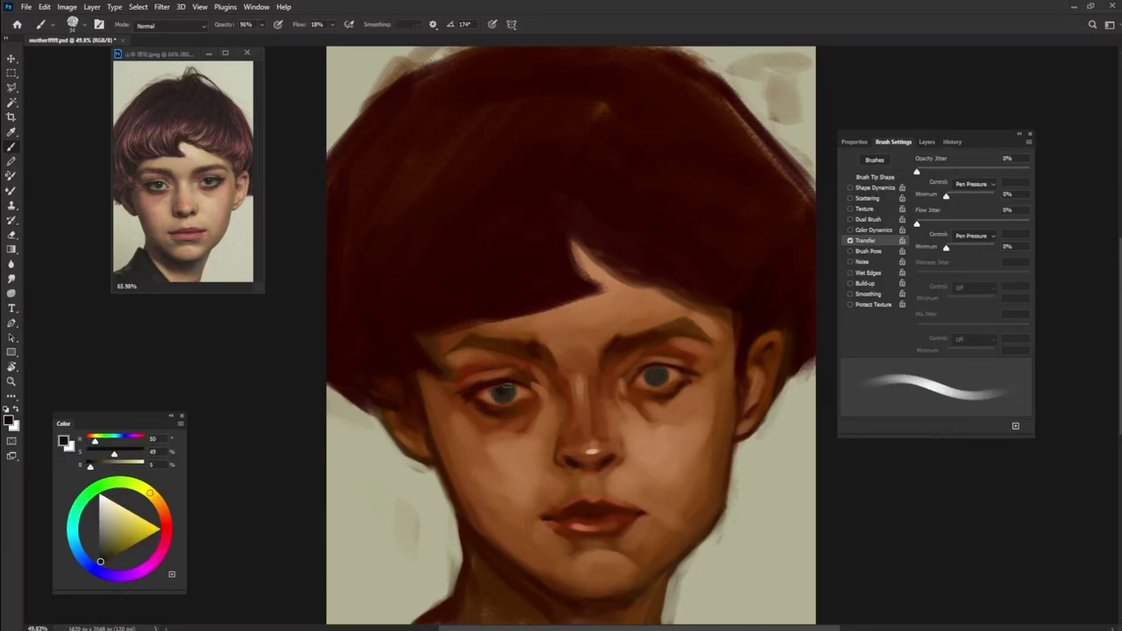
Step: Refine both eyes by painting the eye whites, dark lid lines and lower lids with sampled greys, browns and skin tones
alt+click(679, 378)
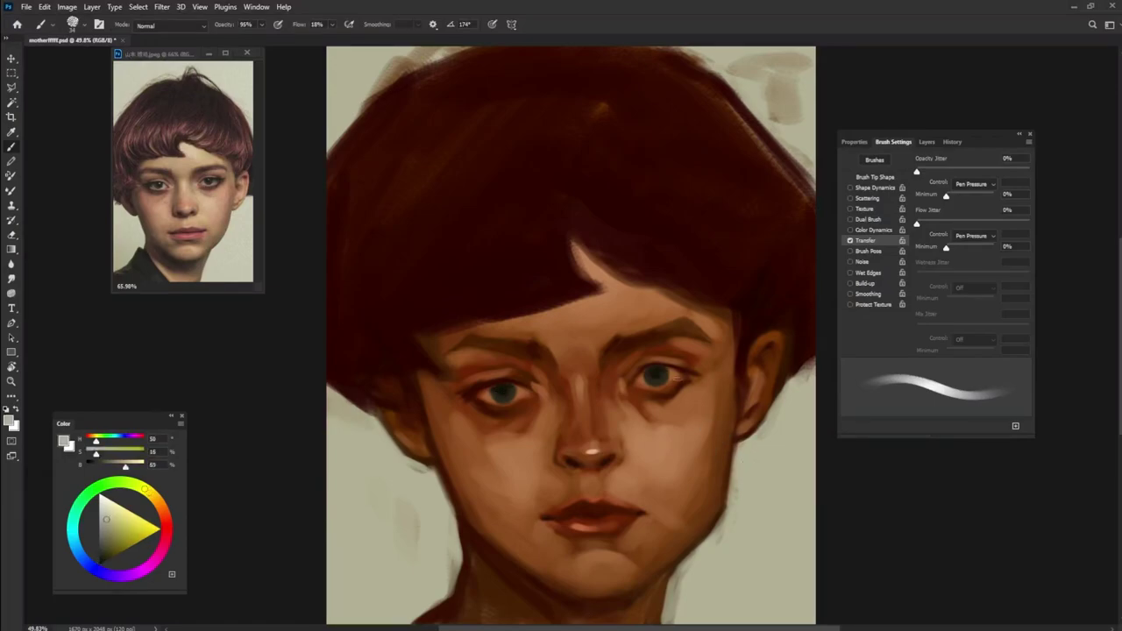
alt+click(680, 369)
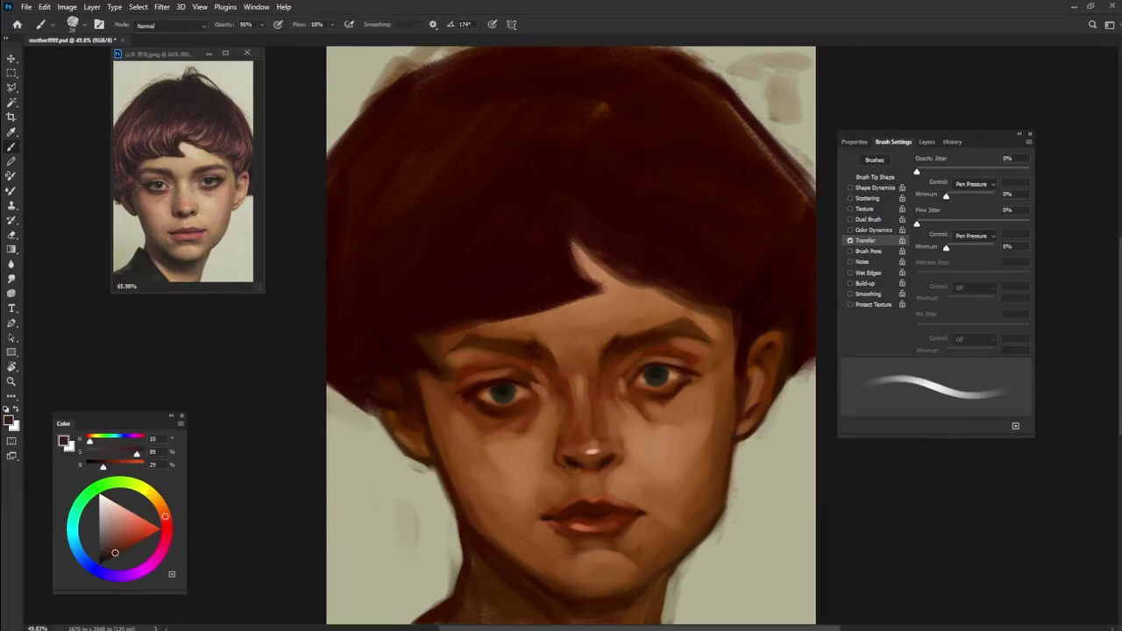
alt+click(626, 438)
alt+click(492, 403)
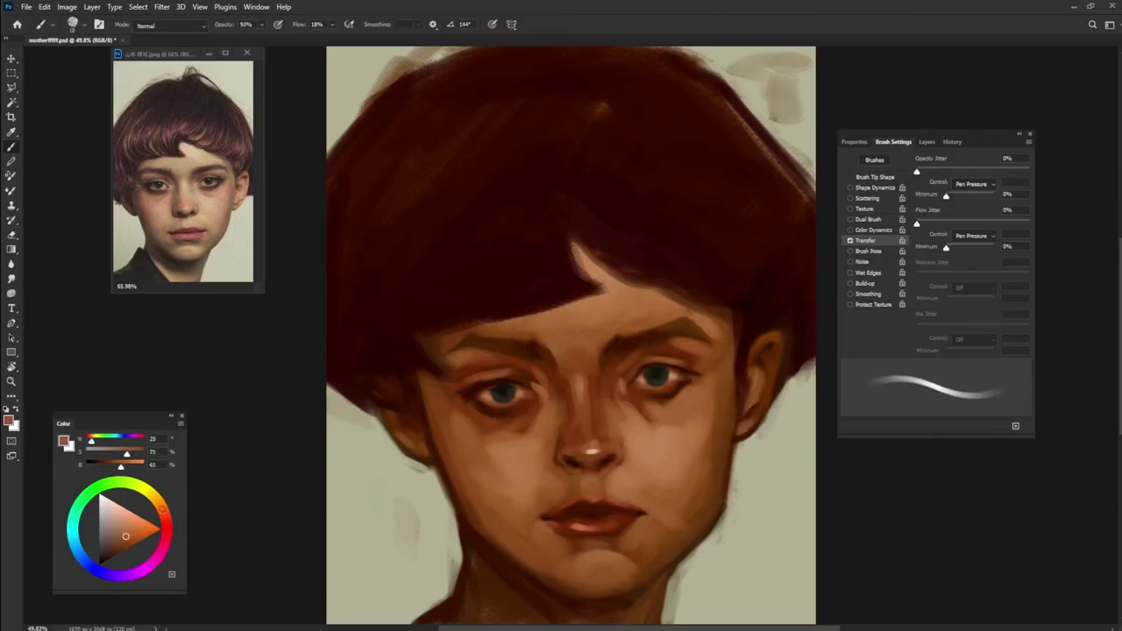
alt+click(680, 375)
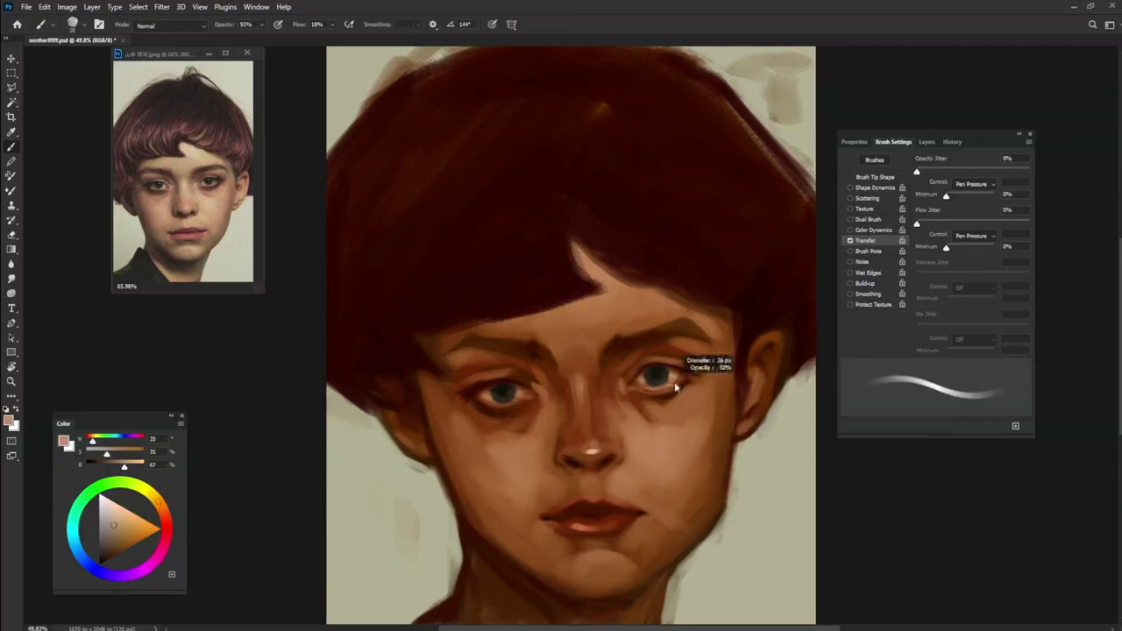
alt+click(648, 375)
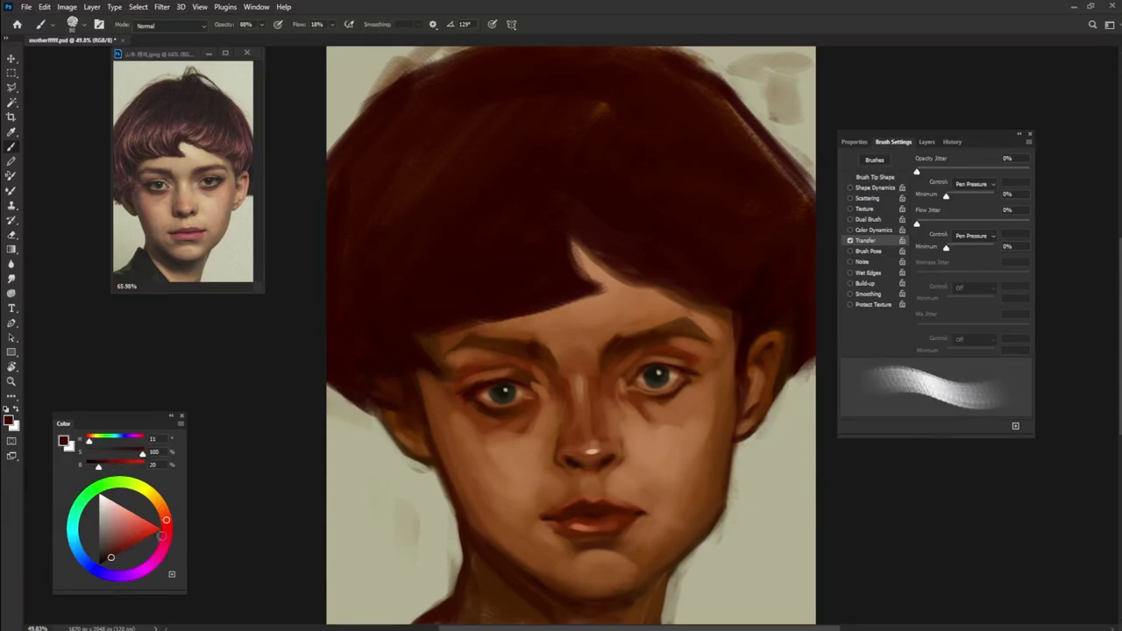
Step: Block in a broad dusty-pink highlight band curving across the hair from the lower left side to the right side
drag(396, 260, 594, 179)
drag(376, 281, 779, 236)
drag(396, 230, 349, 355)
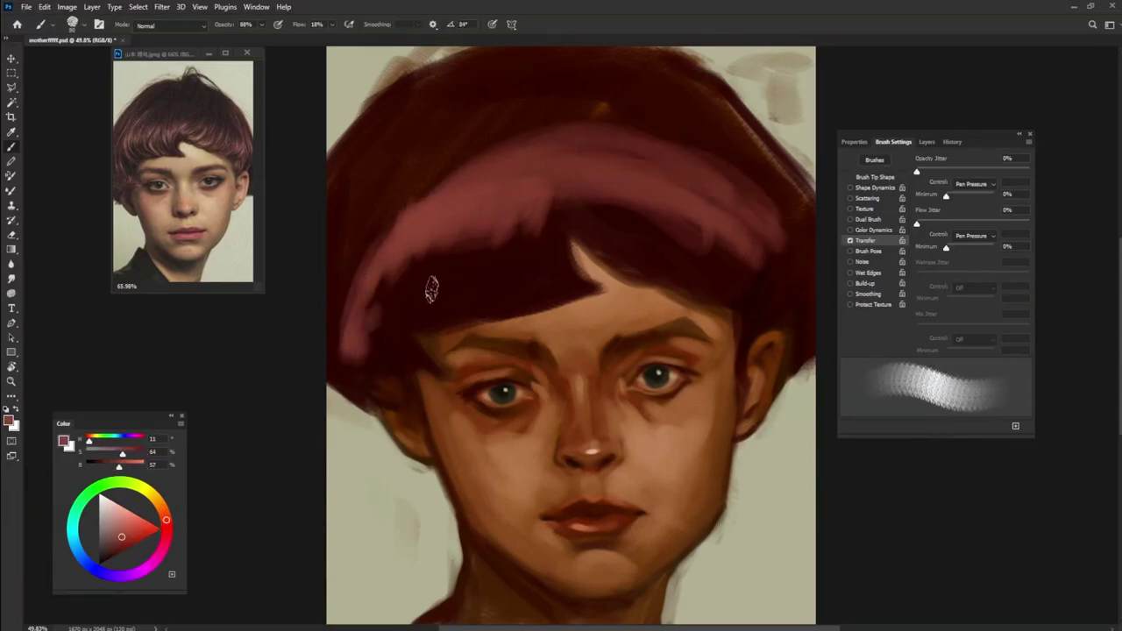
Step: Break up the pink hair band with dark strands along its length, and darken the upper right side of the hair
alt+click(705, 224)
drag(710, 238, 717, 140)
drag(675, 230, 648, 140)
drag(631, 229, 517, 131)
drag(495, 241, 473, 151)
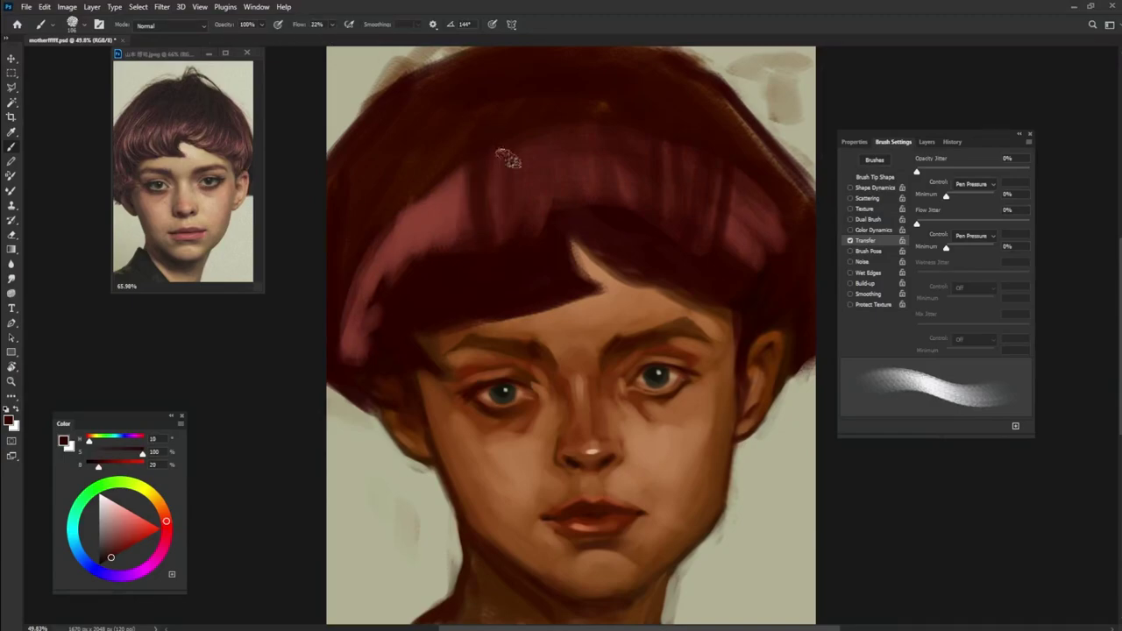
drag(456, 359, 360, 175)
drag(552, 200, 526, 138)
drag(762, 263, 728, 174)
drag(771, 166, 718, 101)
Step: Paint finer pink and dark strands in the left fringe, and cut pointed locks into its lower edge
alt+click(561, 206)
drag(543, 263, 570, 170)
alt+click(461, 170)
drag(543, 220, 547, 233)
alt+click(492, 215)
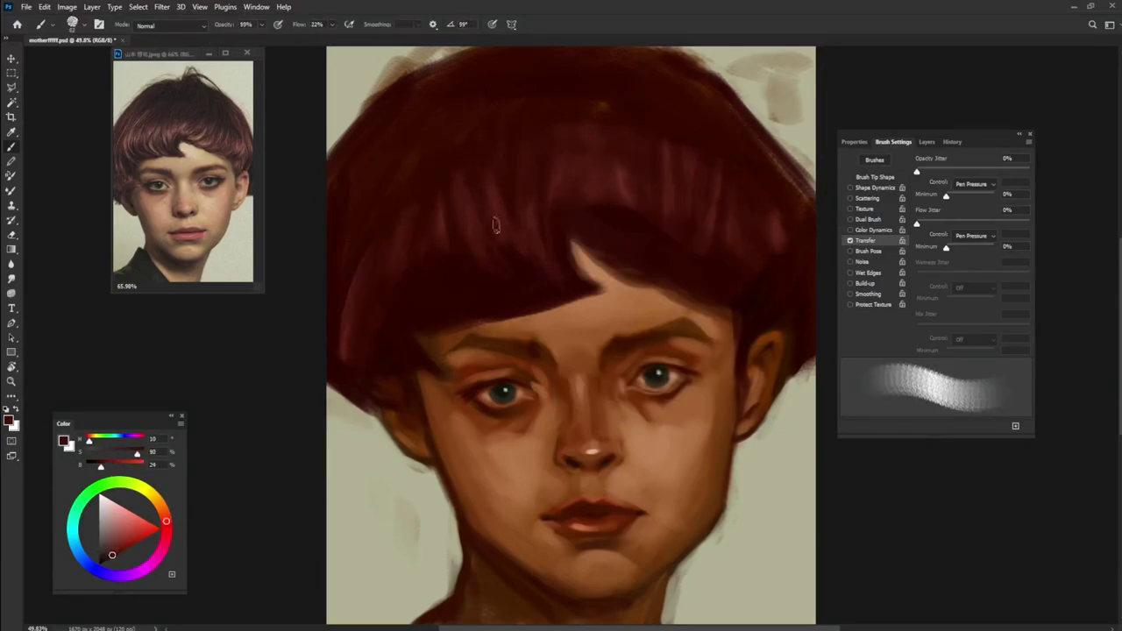
alt+click(591, 263)
alt+click(441, 241)
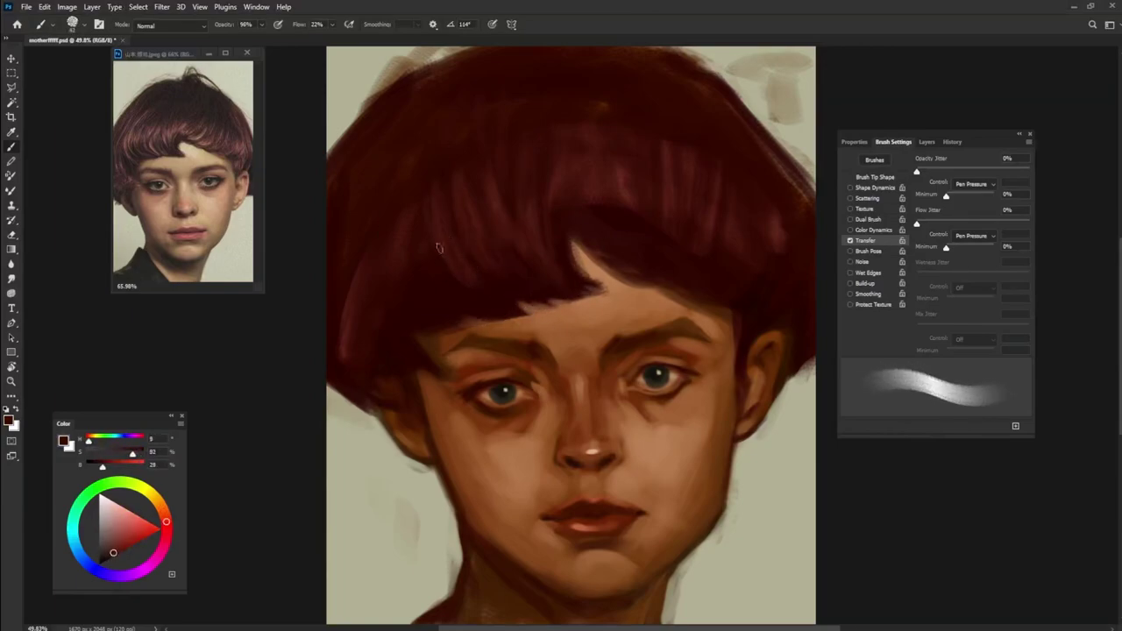
Step: Extend the hair strands to both sides, soften the fringe above the temples, and tidy the upper left hair outline
alt+click(430, 151)
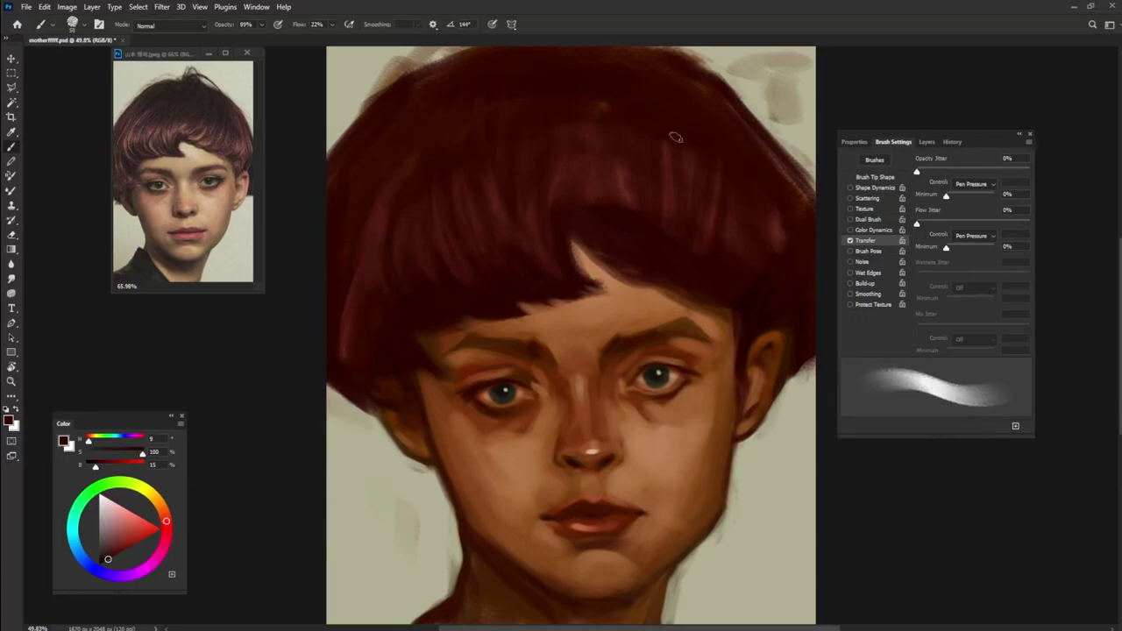
alt+click(445, 320)
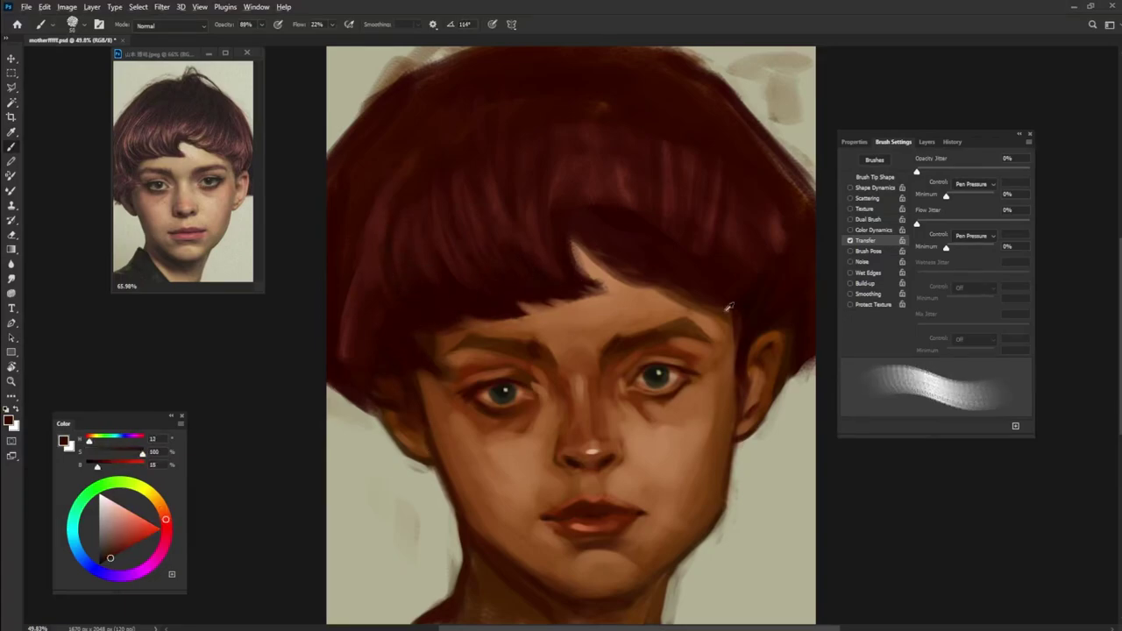
alt+click(756, 277)
alt+click(344, 326)
alt+click(380, 138)
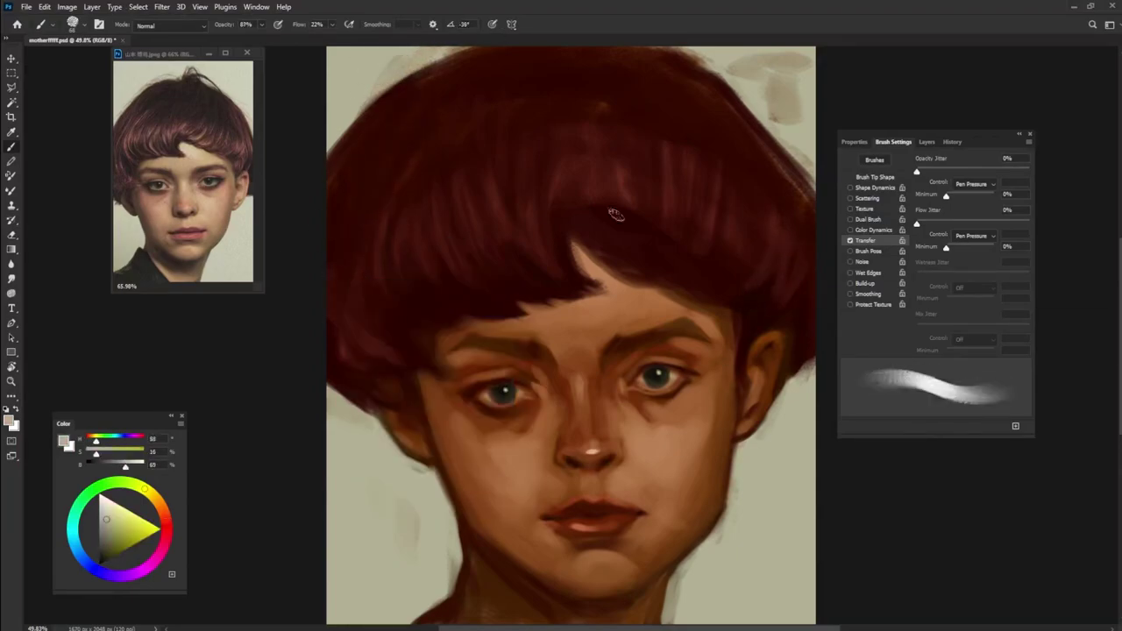
Step: Paint dark strands above the parting, and refine the fringe locks around the parting and over the right forehead
alt+click(518, 95)
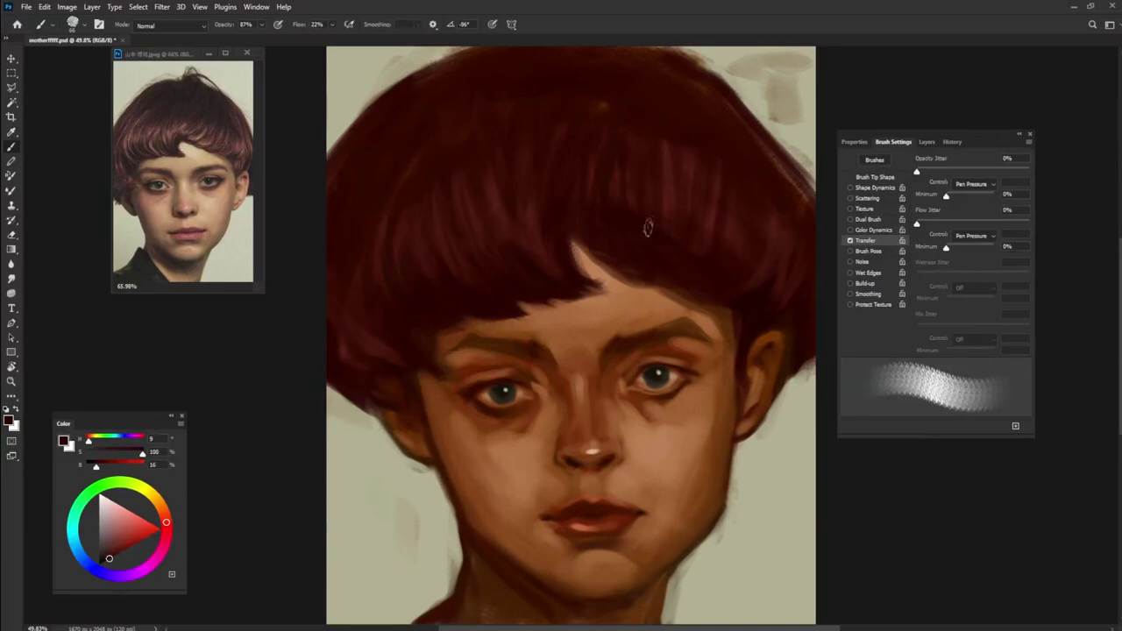
alt+click(617, 257)
alt+click(601, 266)
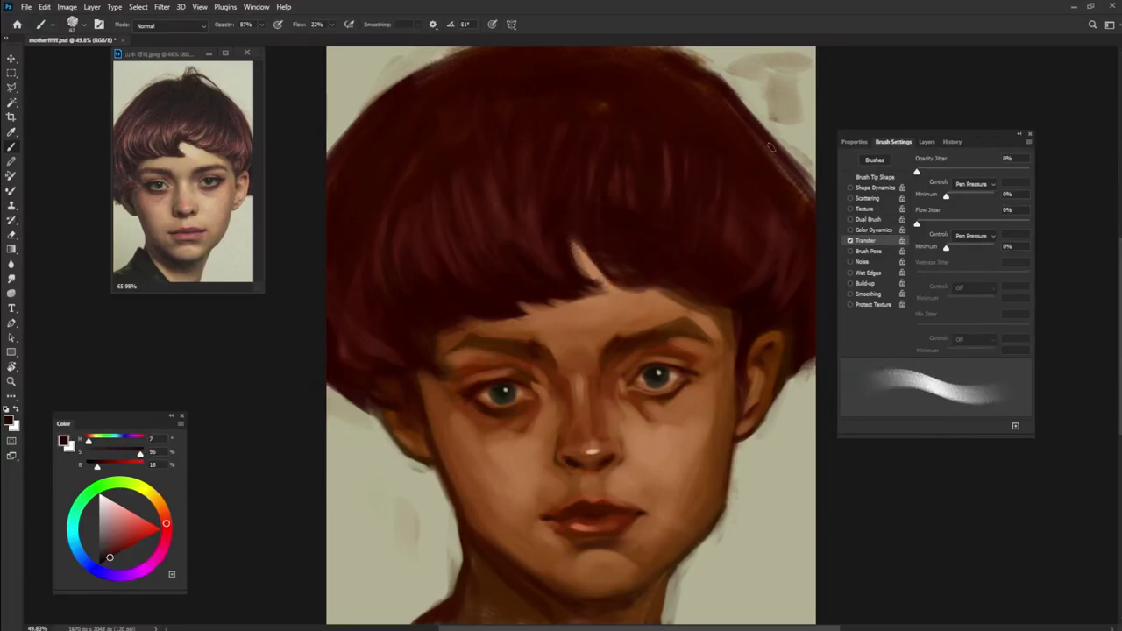
alt+click(680, 273)
alt+click(544, 286)
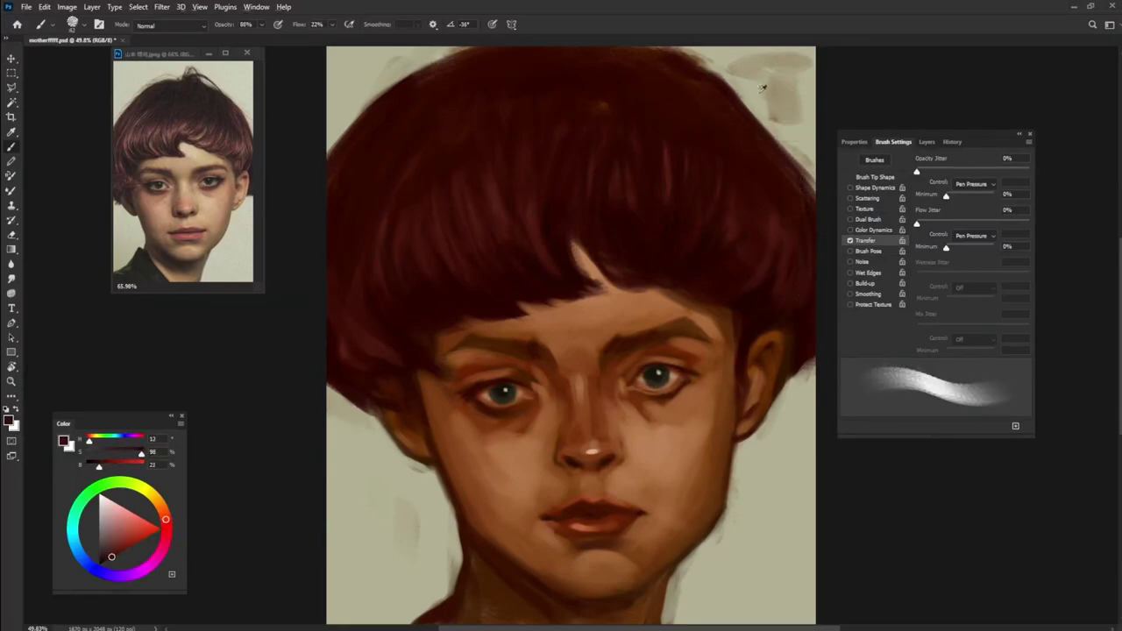
Step: Refine the hair's outer silhouette on both sides with dark wisps and sampled background colour
alt+click(771, 162)
alt+click(351, 70)
drag(385, 101, 332, 153)
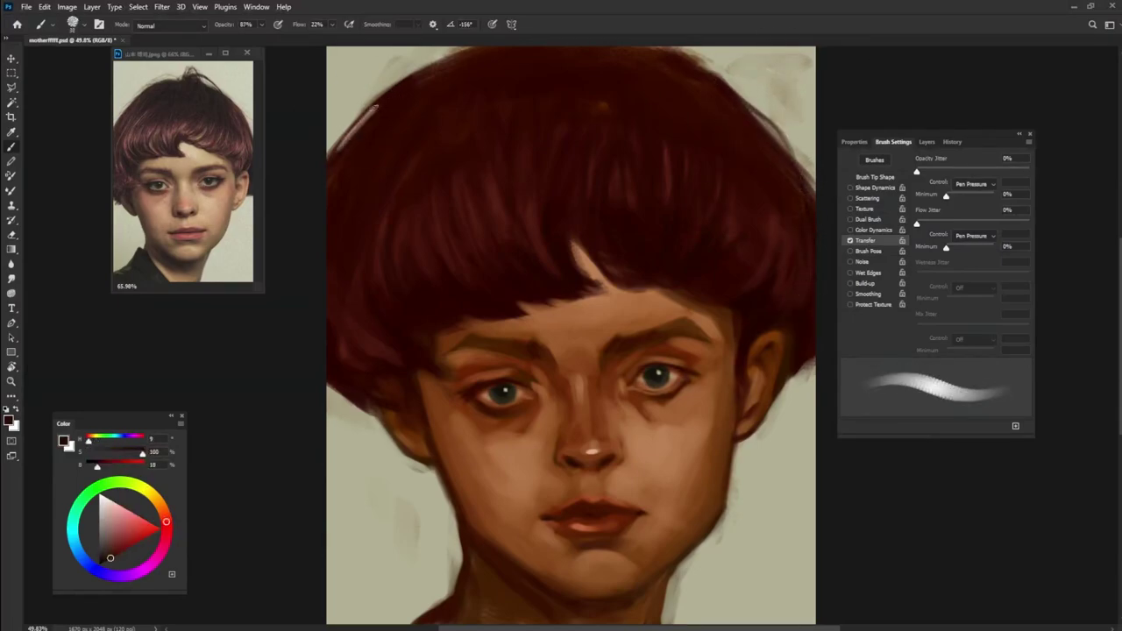
alt+click(351, 368)
drag(361, 386, 337, 414)
alt+click(797, 394)
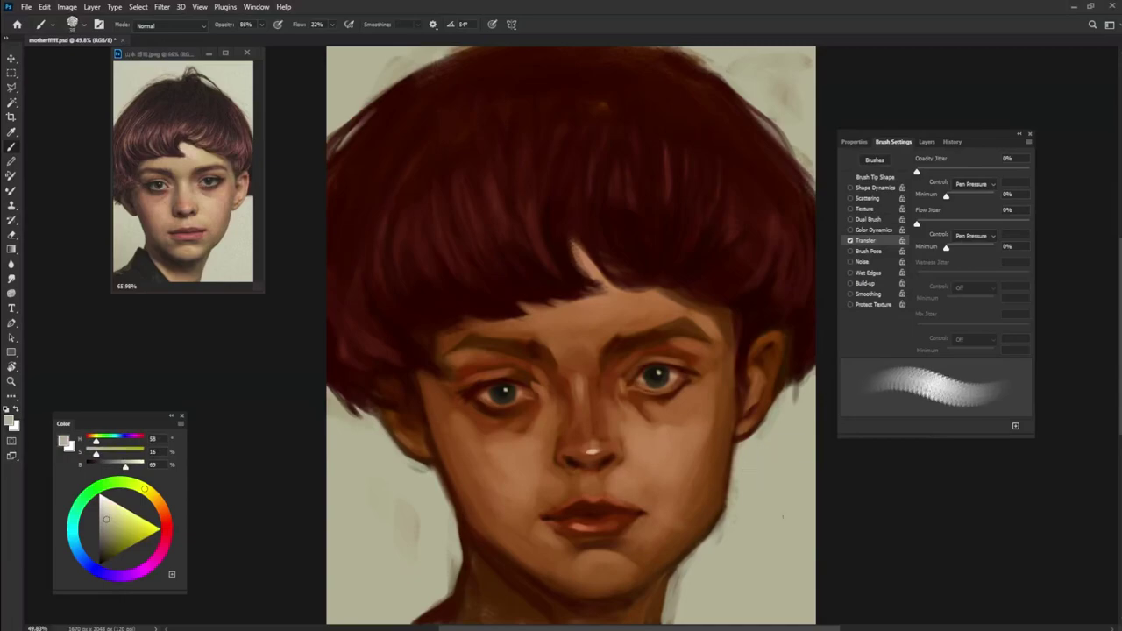